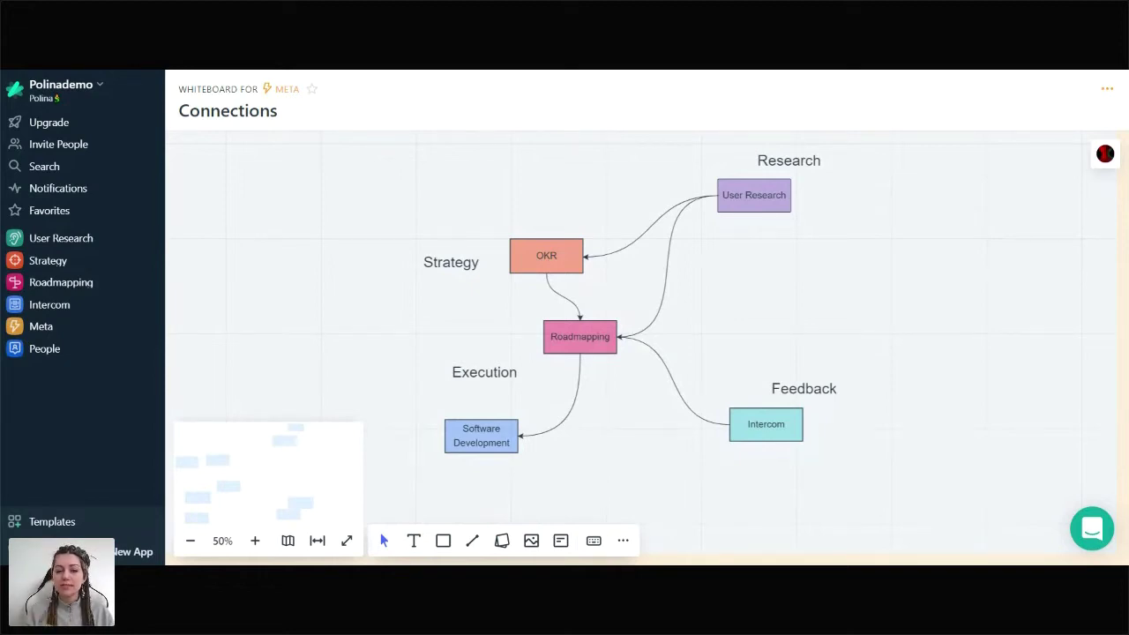
Open the Studies by State board under User Research in the sidebar.
{"action": "left_click", "coordinate": [112, 245]}
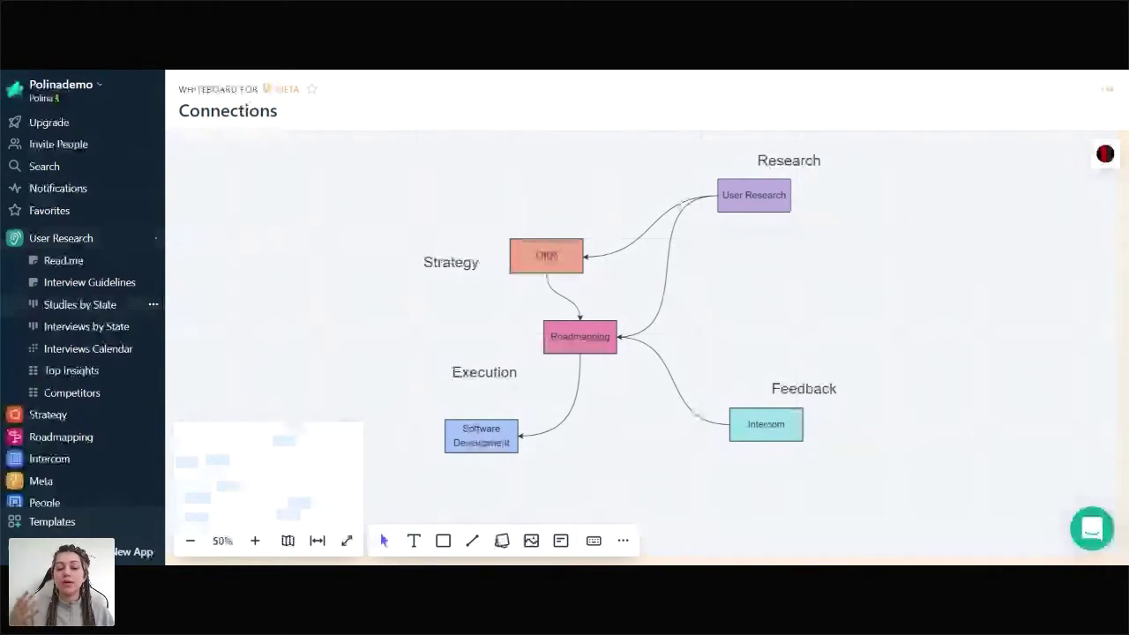
{"action": "left_click", "coordinate": [100, 307]}
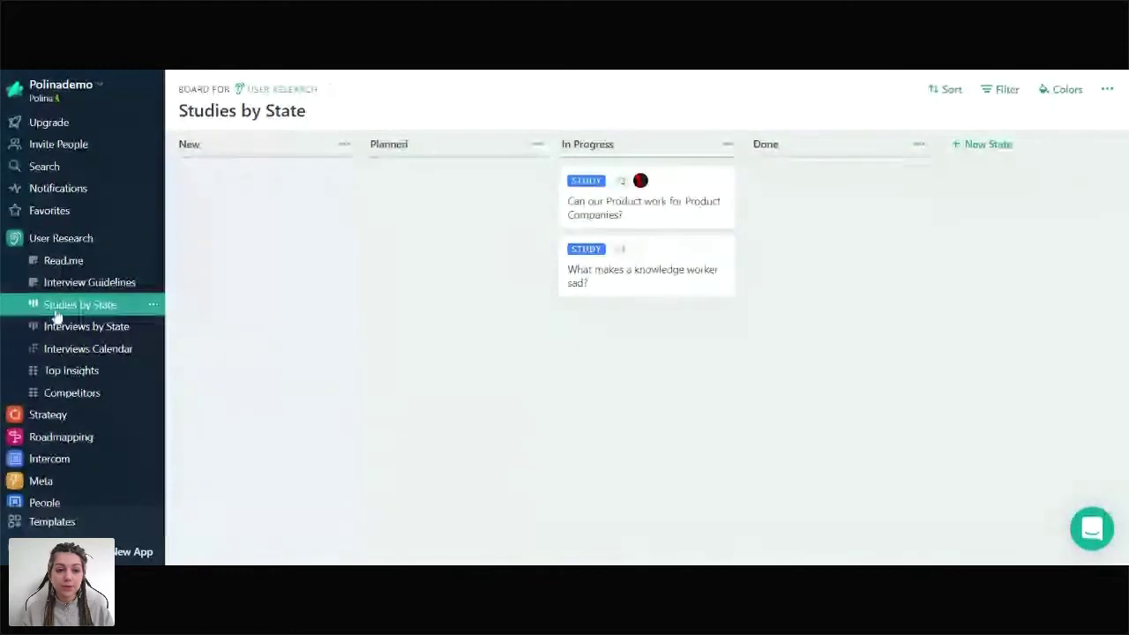
Create a study titled 'Does our product look too complicated to use?' in the New column.
{"action": "left_click", "coordinate": [244, 180]}
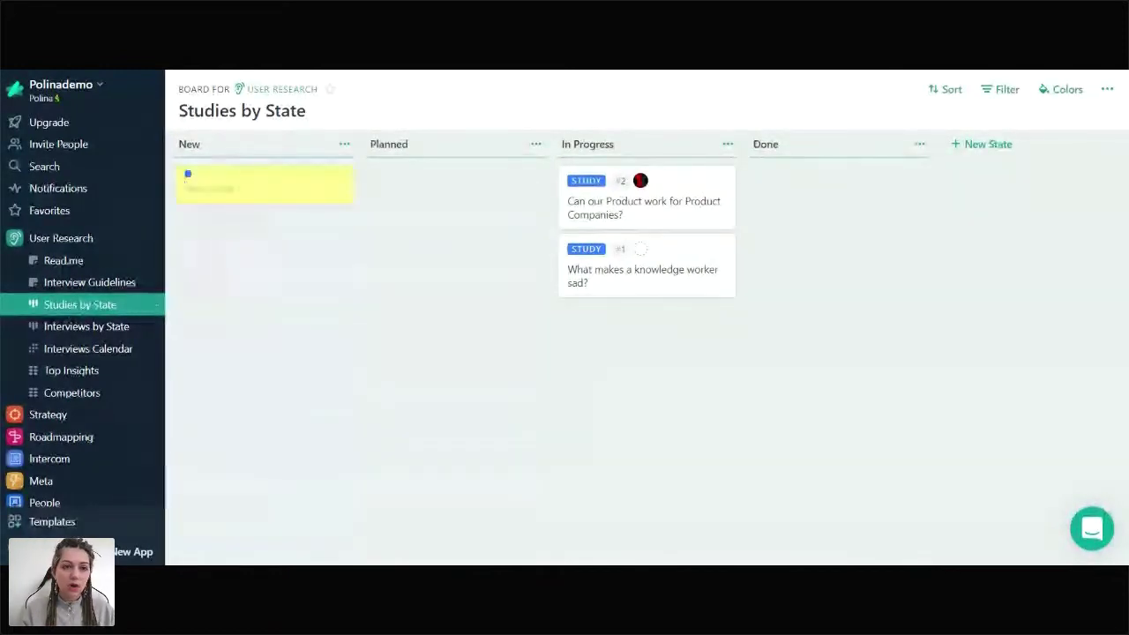
{"action": "type", "text": "Does"}
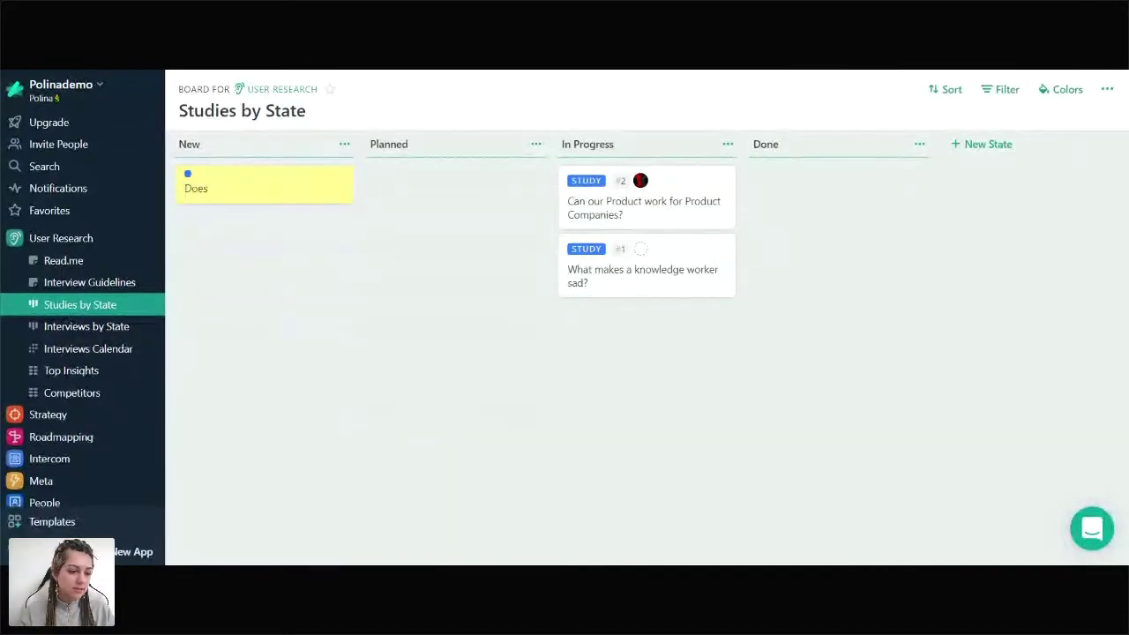
{"action": "type", "text": " our p"}
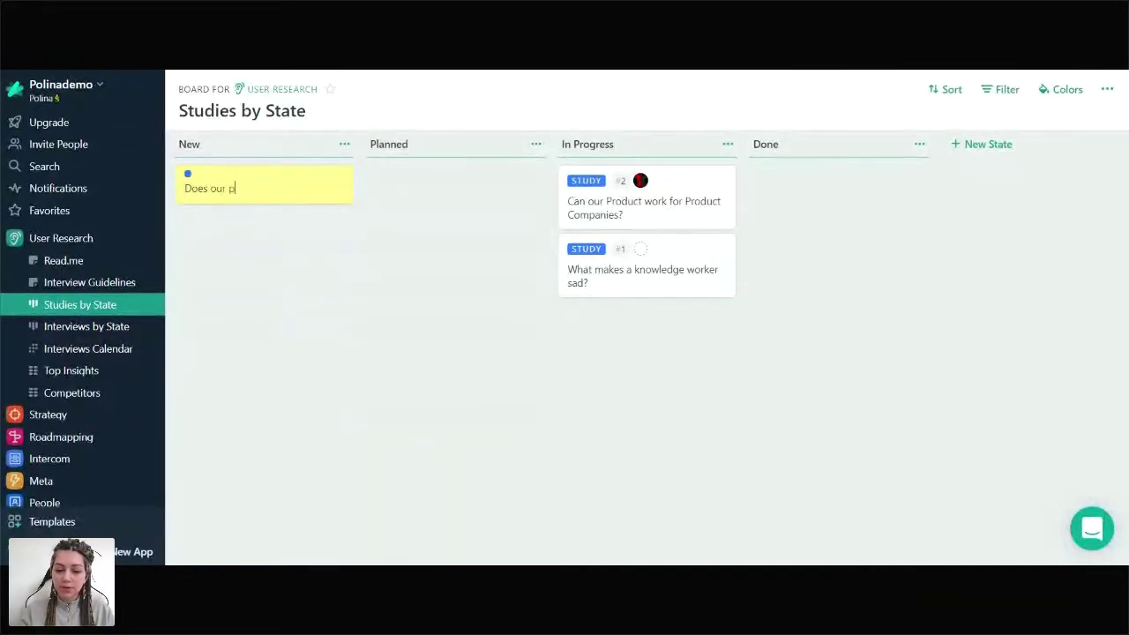
{"action": "type", "text": "roduct look to"}
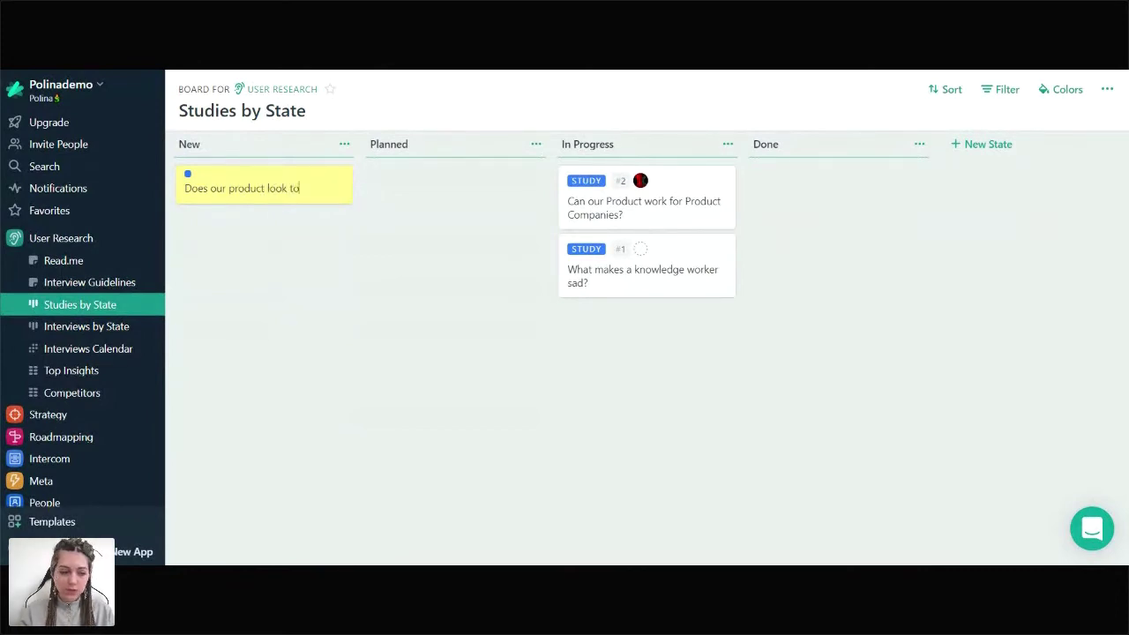
{"action": "type", "text": "o cimplicated"}
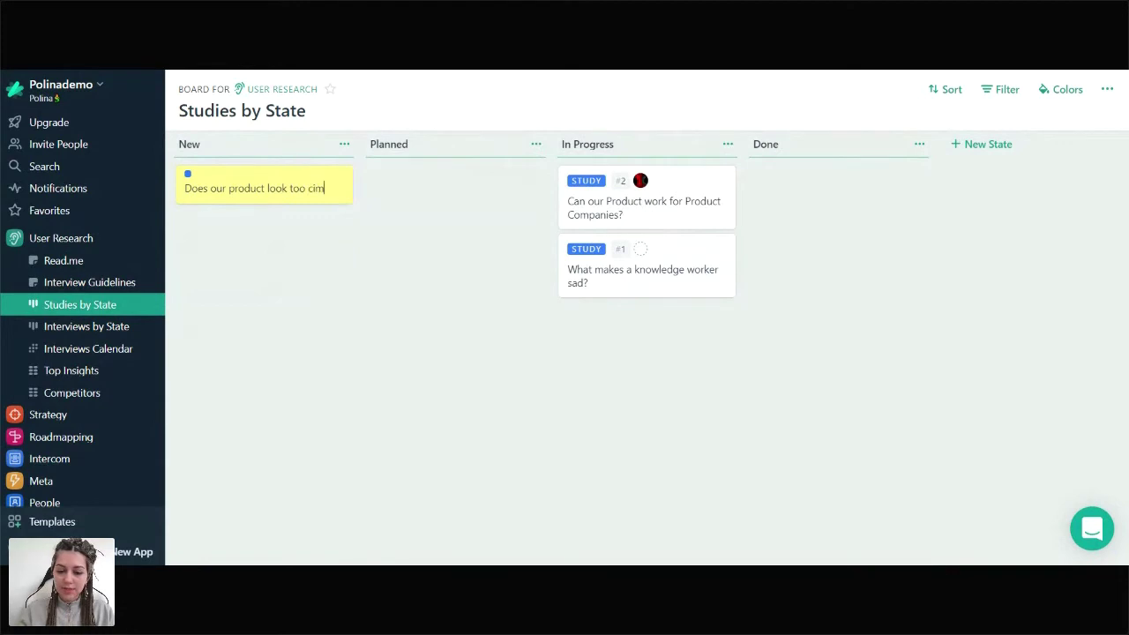
{"action": "key", "text": "BackSpace"}
{"action": "key", "text": "BackSpace"}
{"action": "key", "text": "BackSpace"}
{"action": "key", "text": "BackSpace"}
{"action": "key", "text": "BackSpace"}
{"action": "key", "text": "BackSpace"}
{"action": "key", "text": "BackSpace"}
{"action": "key", "text": "BackSpace"}
{"action": "key", "text": "BackSpace"}
{"action": "key", "text": "BackSpace"}
{"action": "key", "text": "BackSpace"}
{"action": "type", "text": "omplicated y"}
{"action": "key", "text": "BackSpace"}
{"action": "type", "text": "tou"}
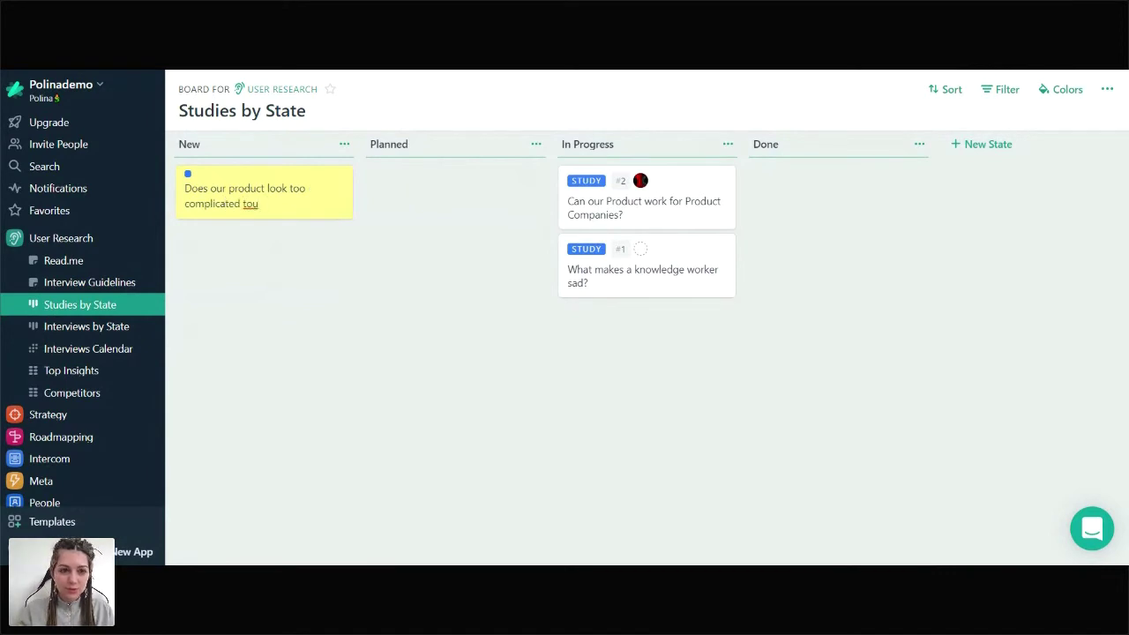
{"action": "key", "text": "BackSpace"}
{"action": "type", "text": "use?"}
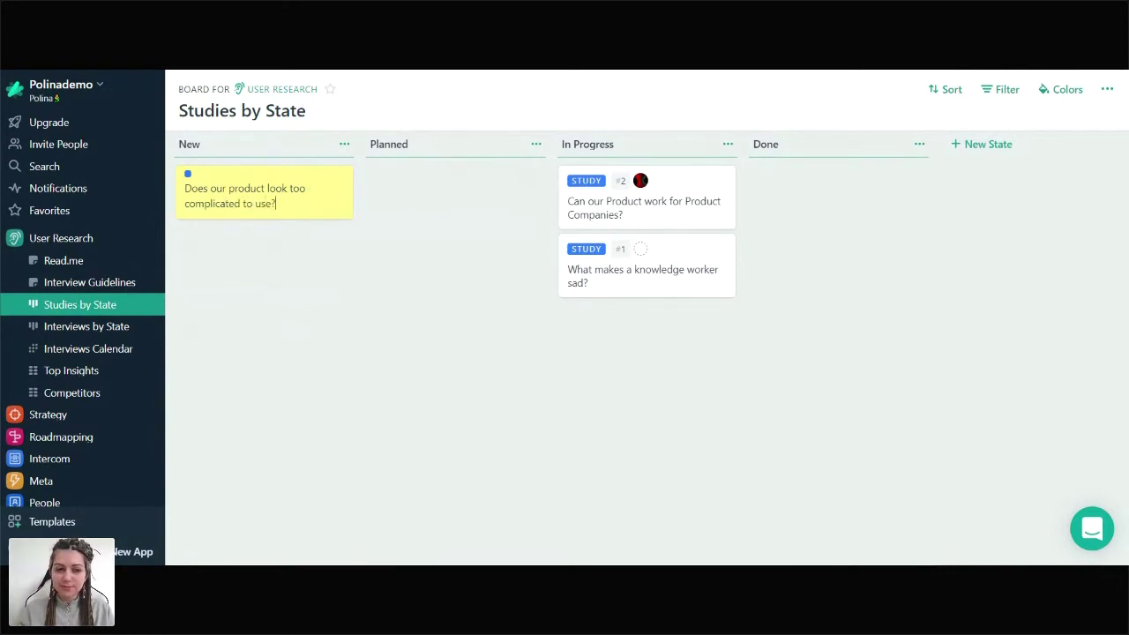
{"action": "key", "text": "Return"}
Move the new study card into the Planned column and open its record.
{"action": "left_click", "coordinate": [293, 365]}
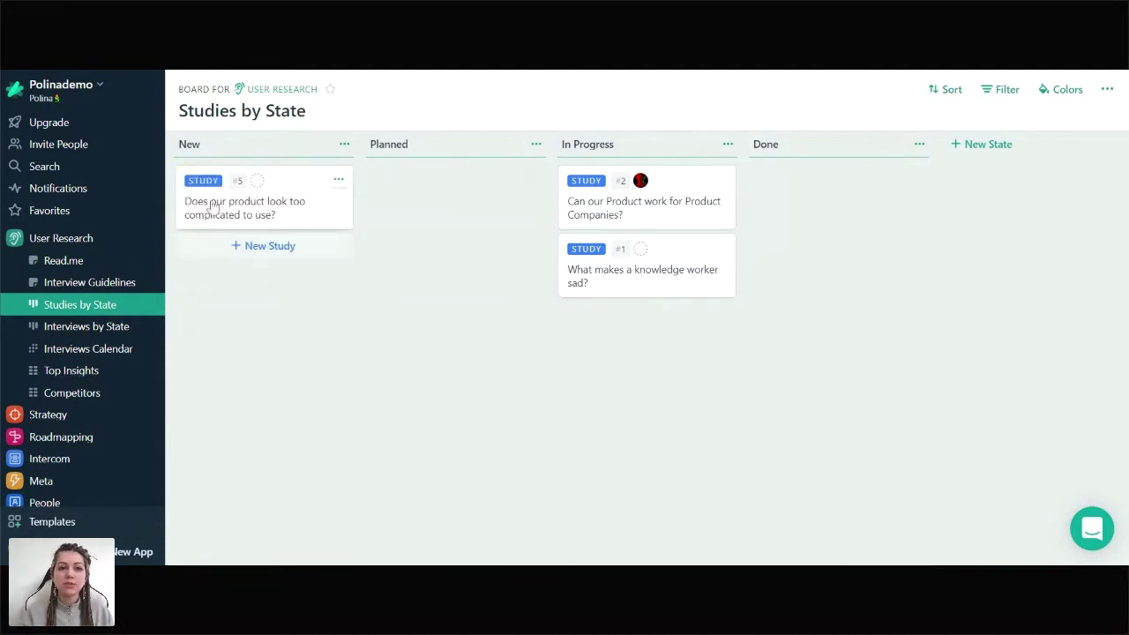
{"action": "left_click_drag", "start_coordinate": [213, 215], "coordinate": [418, 217]}
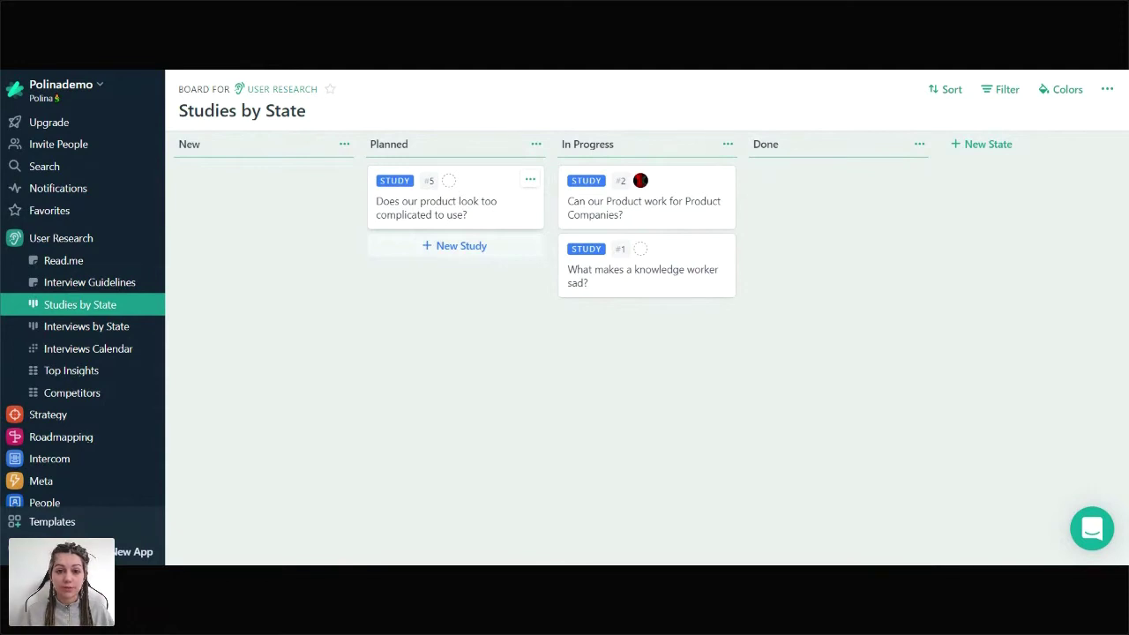
{"action": "left_click", "coordinate": [491, 202]}
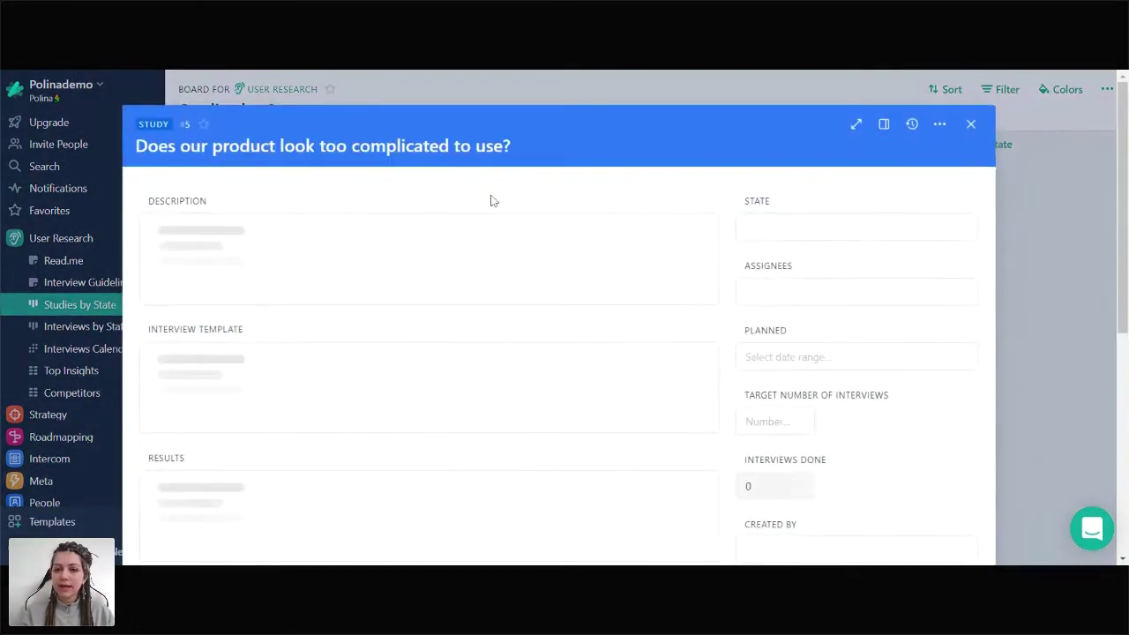
Assign the study to the workspace user, plan it Mar 25–Apr 4, 2021, targeting 5 interviews.
{"action": "left_click", "coordinate": [805, 294]}
{"action": "left_click", "coordinate": [811, 347]}
{"action": "left_click", "coordinate": [811, 356]}
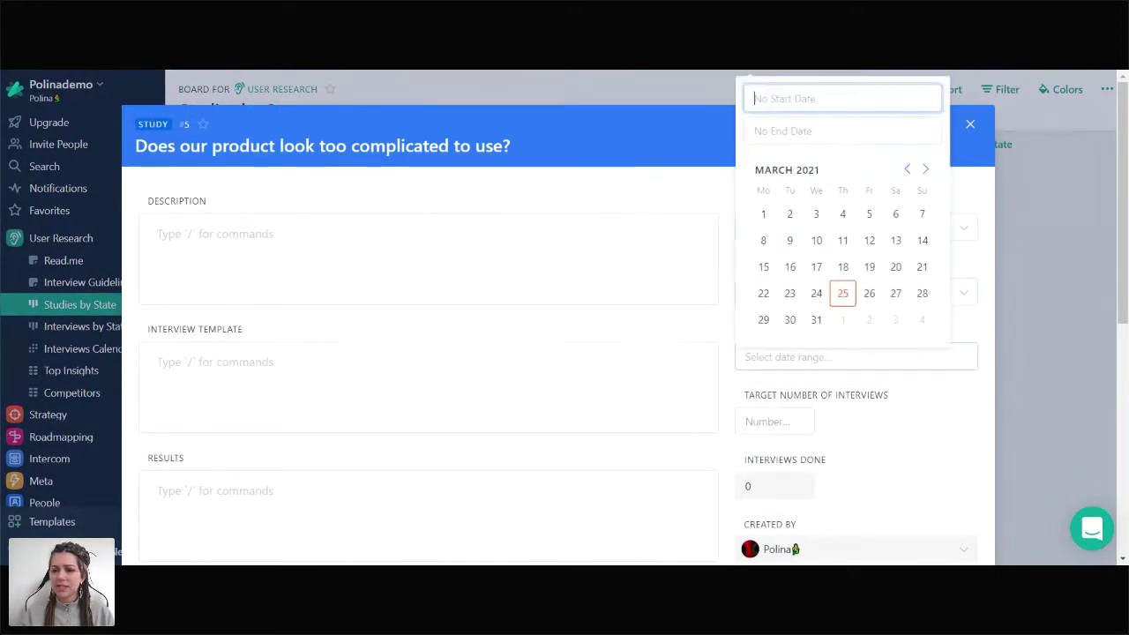
{"action": "left_click", "coordinate": [843, 293]}
{"action": "left_click", "coordinate": [921, 319]}
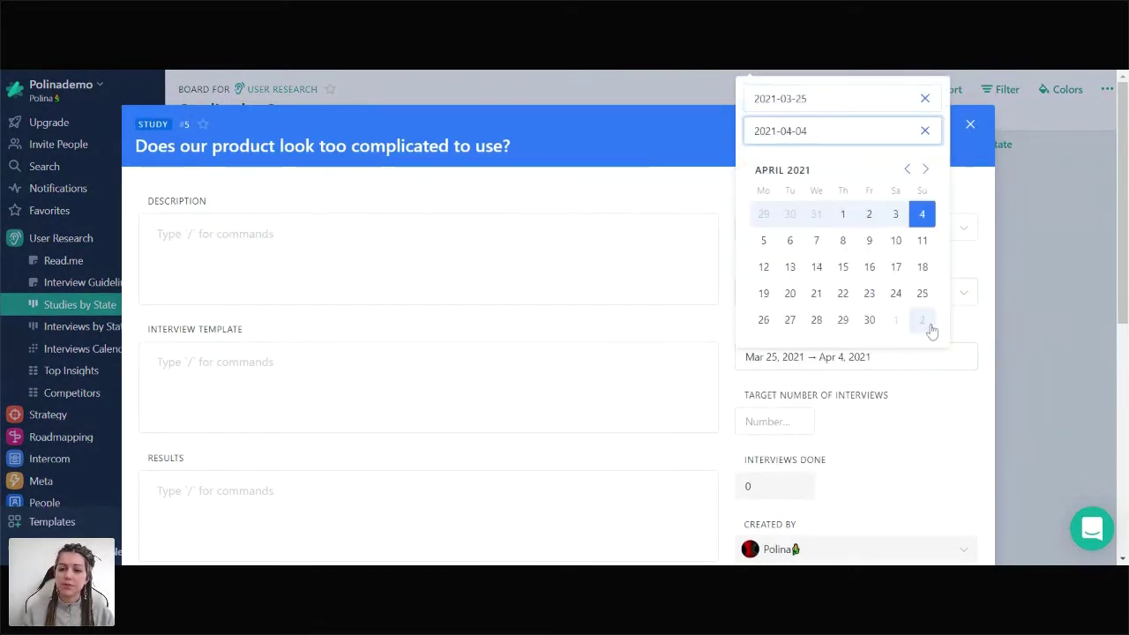
{"action": "left_click", "coordinate": [737, 430]}
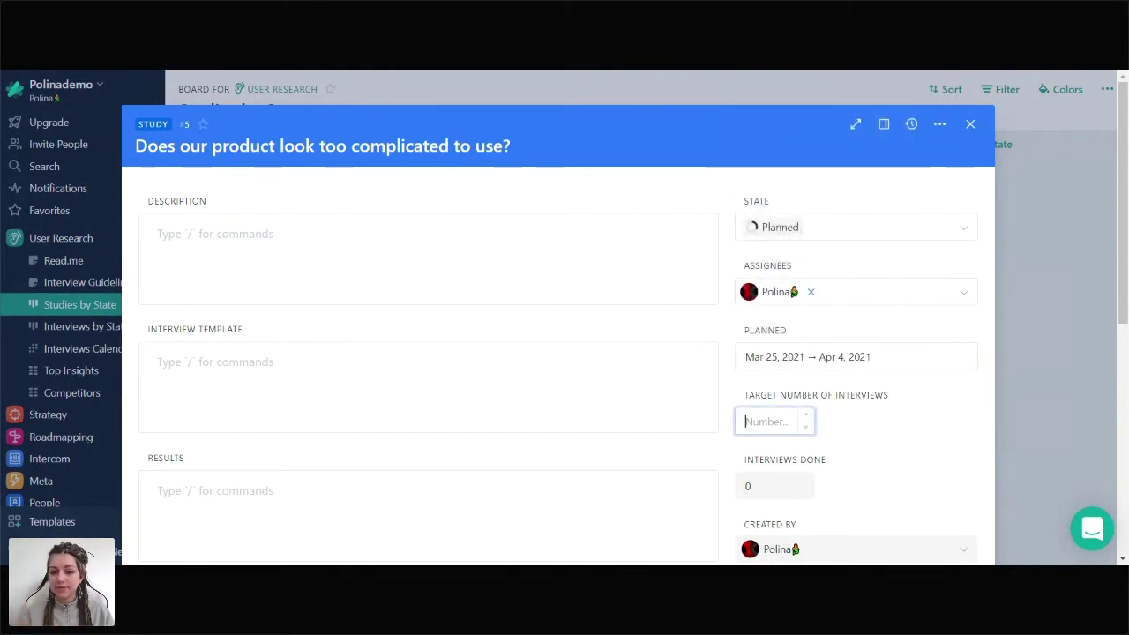
{"action": "type", "text": "5"}
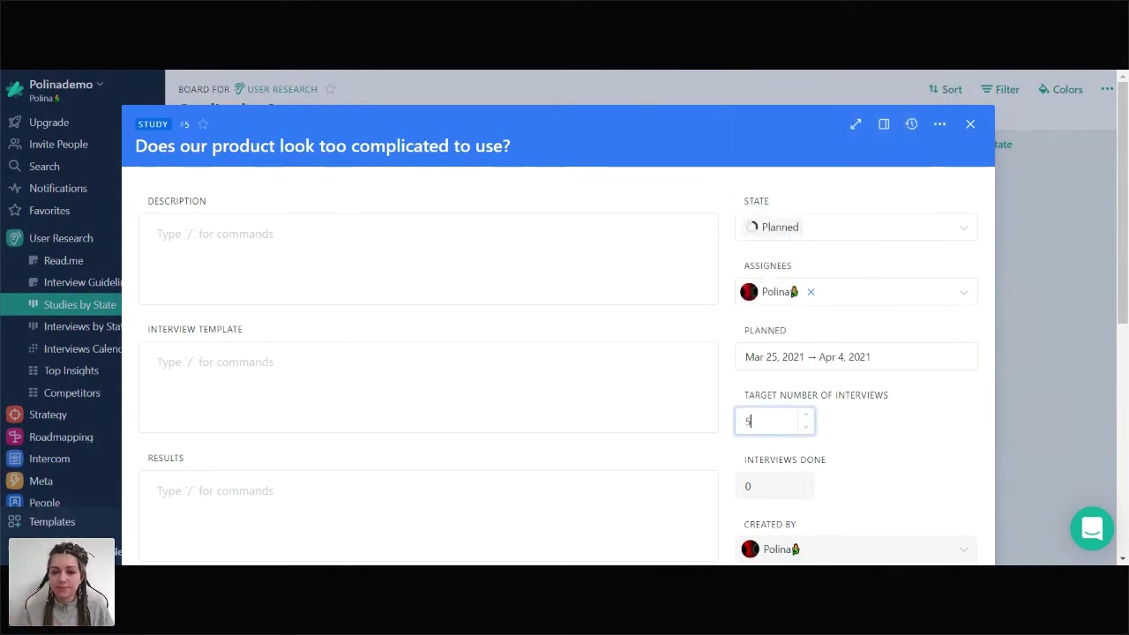
{"action": "left_click", "coordinate": [696, 410]}
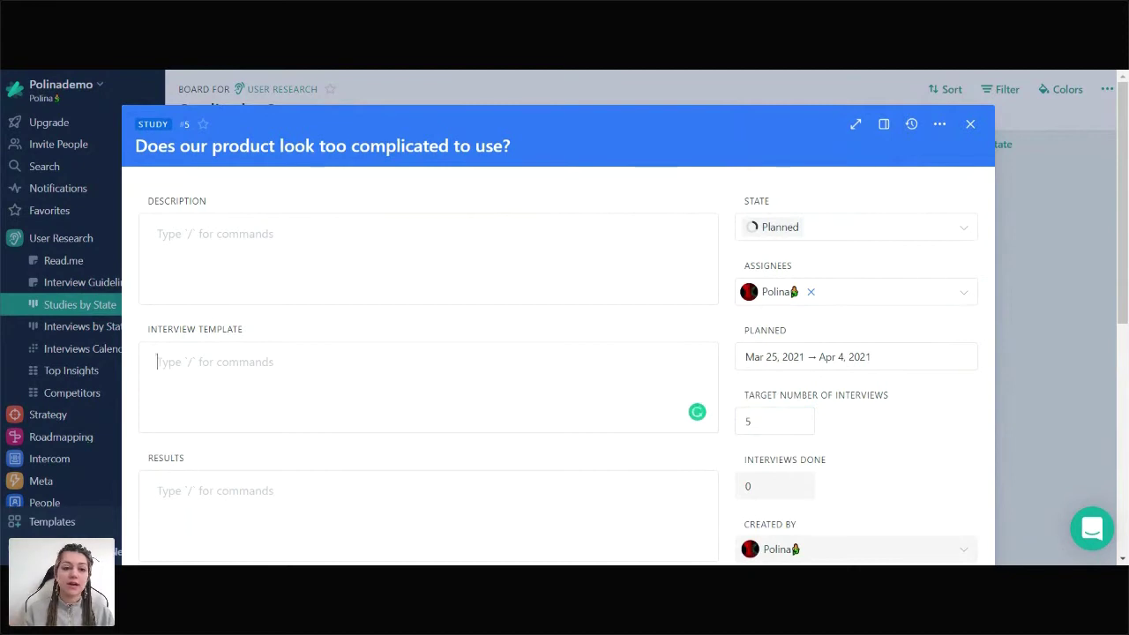
Link two new interviews to the study: the startup product manager and a second interviewee.
{"action": "left_click", "coordinate": [158, 234]}
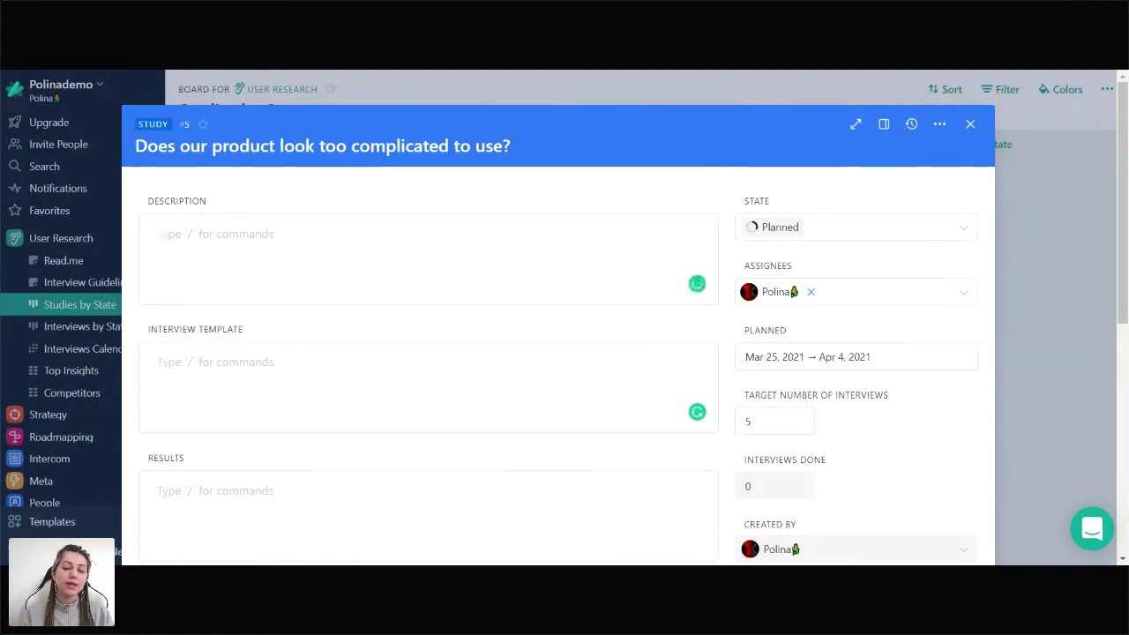
{"action": "scroll", "coordinate": [424, 352], "scroll_direction": "down", "scroll_amount": 1}
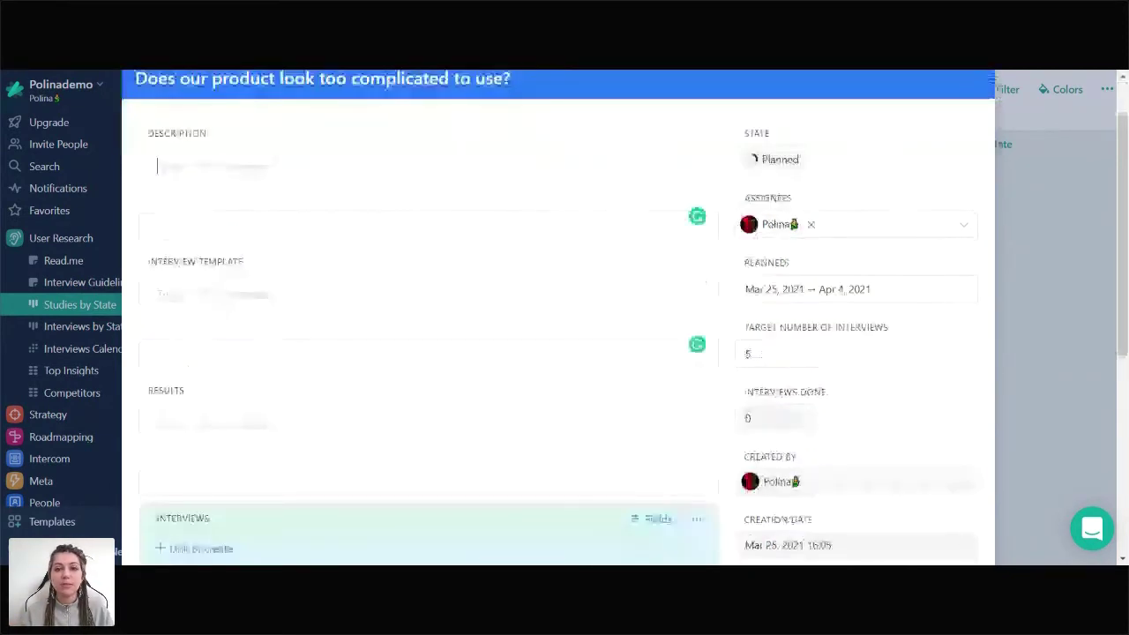
{"action": "scroll", "coordinate": [424, 353], "scroll_direction": "up", "scroll_amount": 1}
{"action": "left_click", "coordinate": [159, 446]}
{"action": "scroll", "coordinate": [423, 352], "scroll_direction": "down", "scroll_amount": 2}
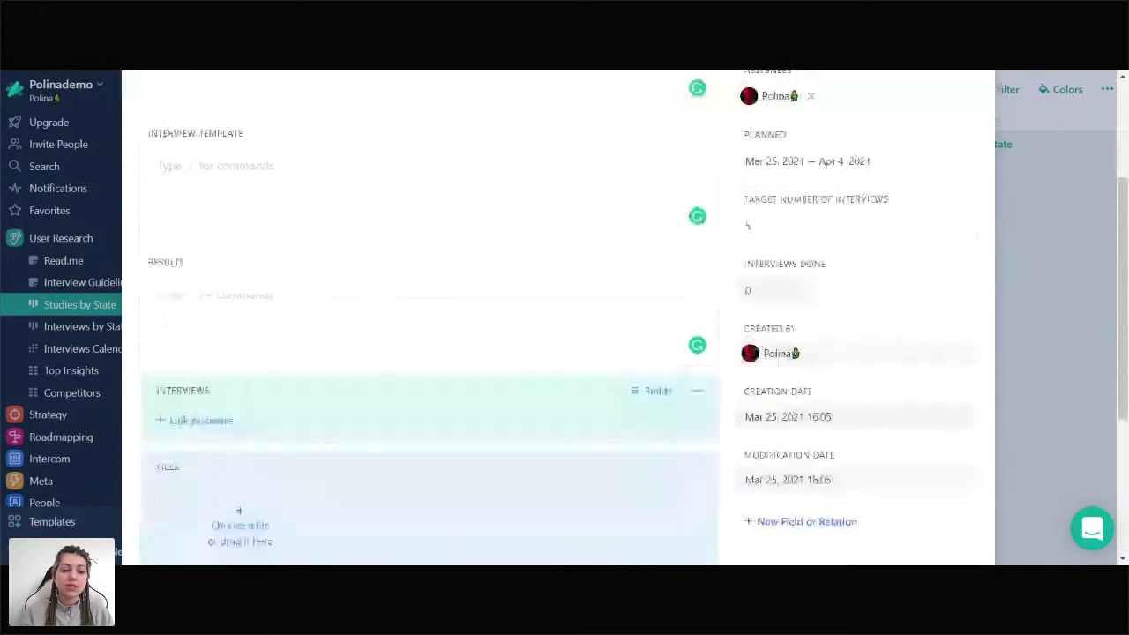
{"action": "left_click", "coordinate": [176, 420]}
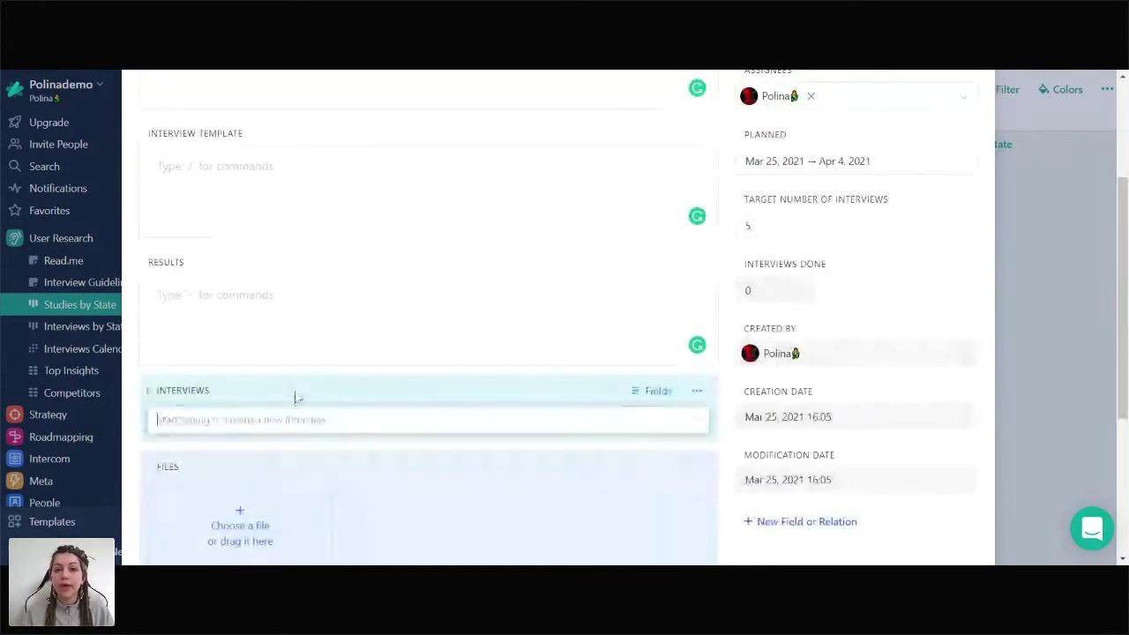
{"action": "type", "text": "Ann"}
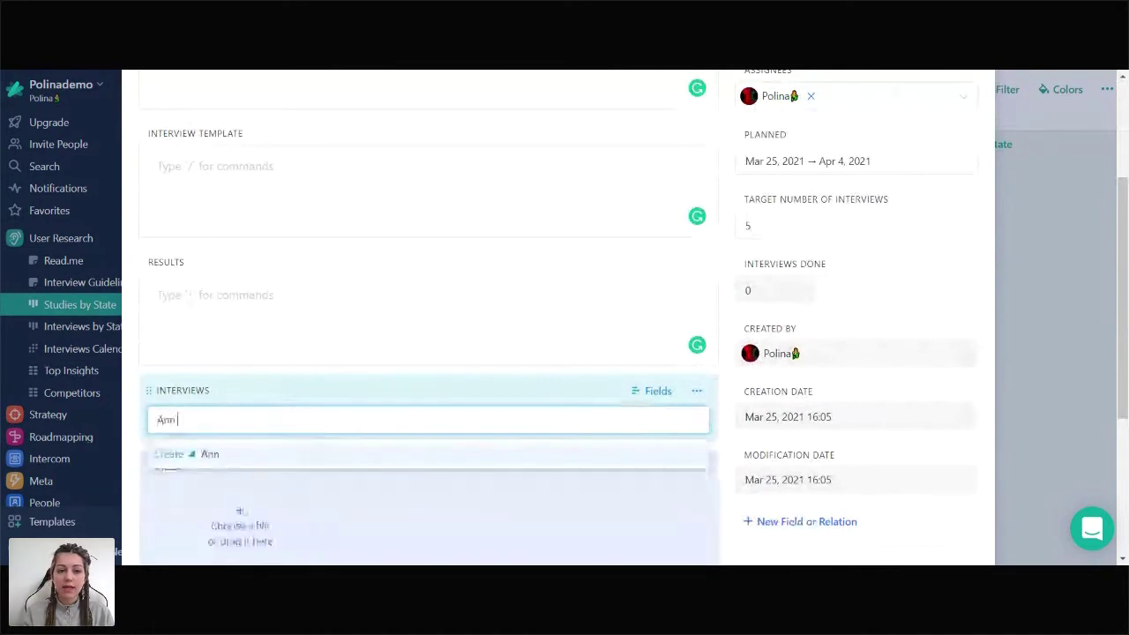
{"action": "type", "text": " - very"}
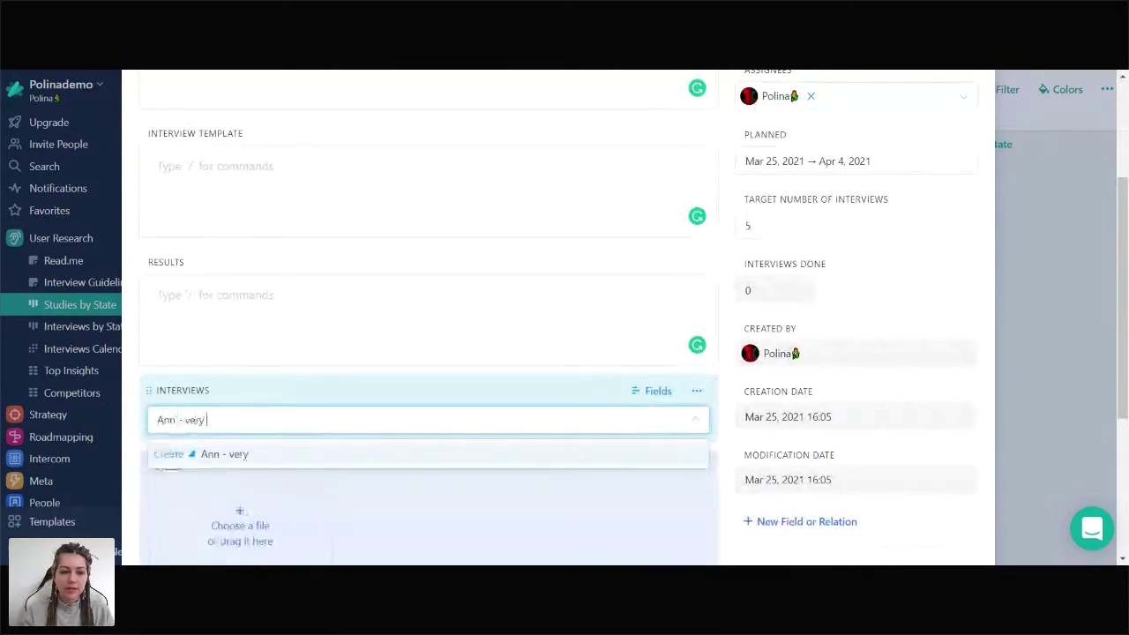
{"action": "type", "text": " nice Product"}
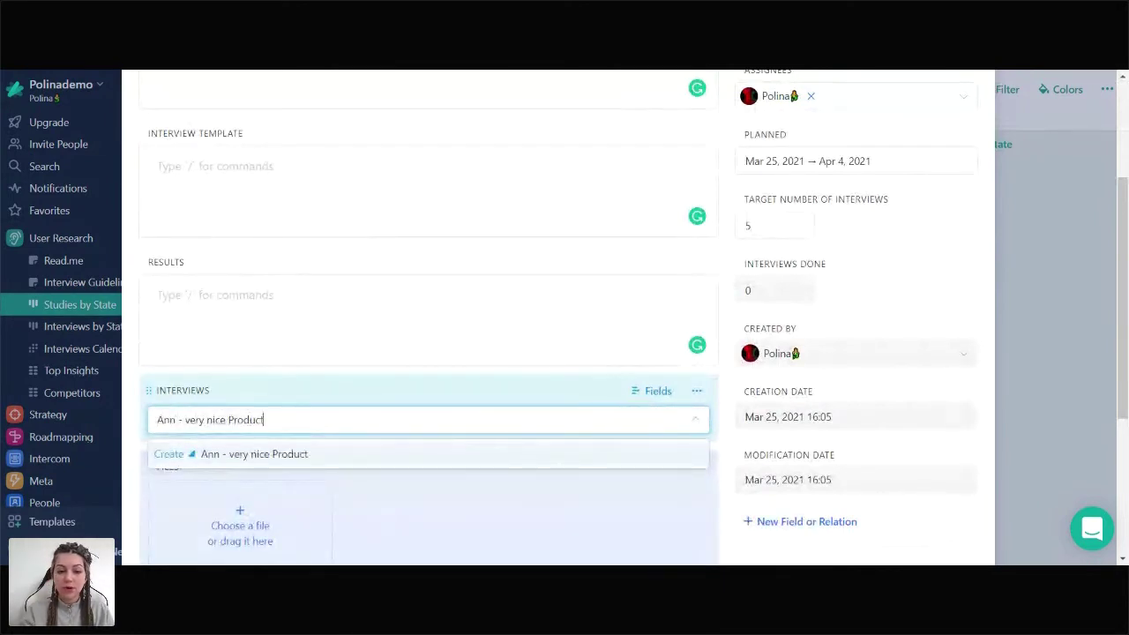
{"action": "type", "text": " Manager from incredible StartUp"}
{"action": "key", "text": "Return"}
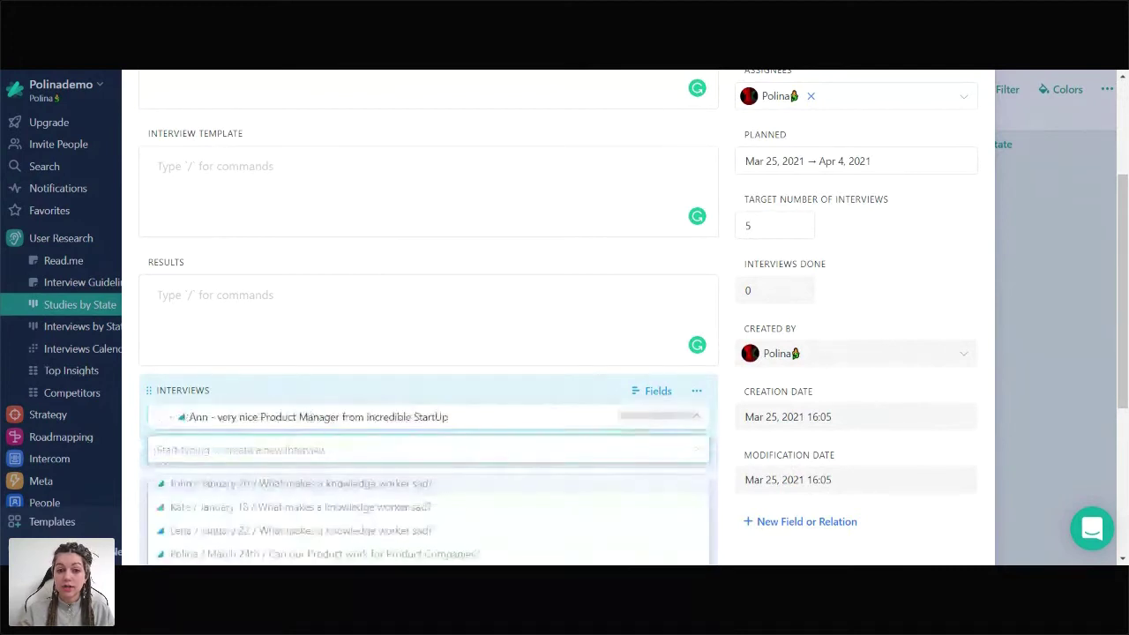
{"action": "left_click", "coordinate": [300, 393]}
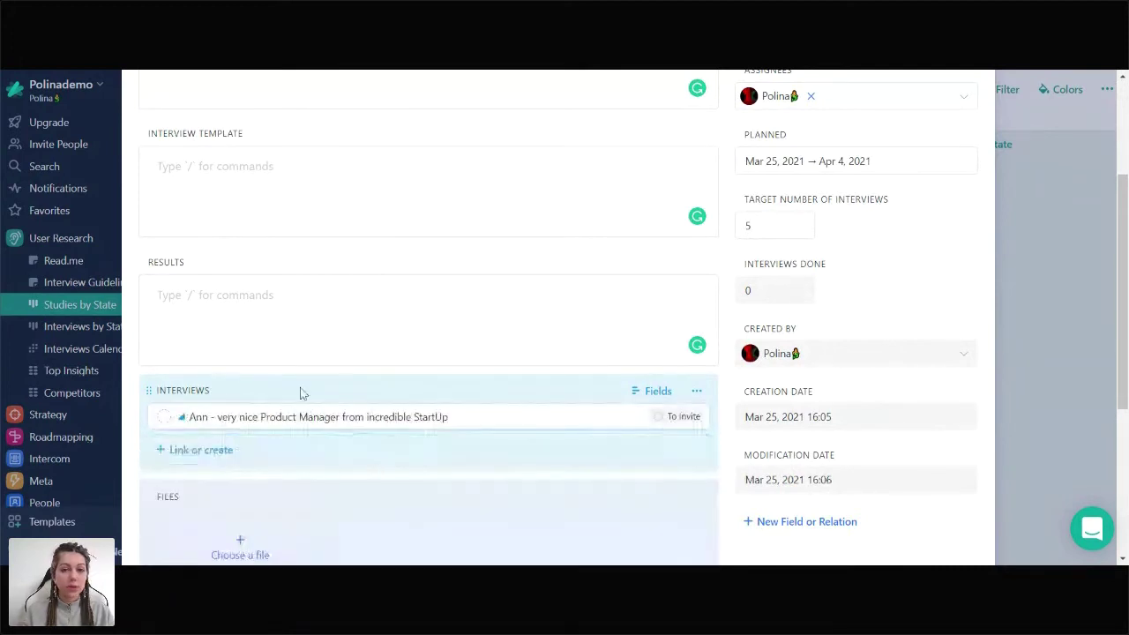
{"action": "left_click", "coordinate": [190, 459]}
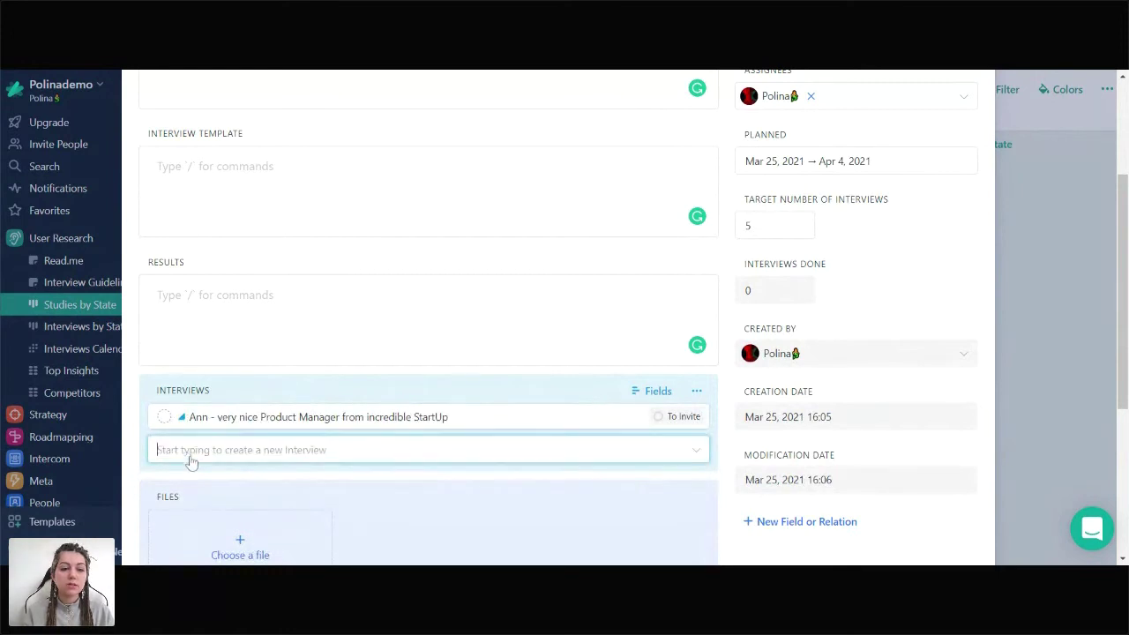
{"action": "type", "text": "Anton ???"}
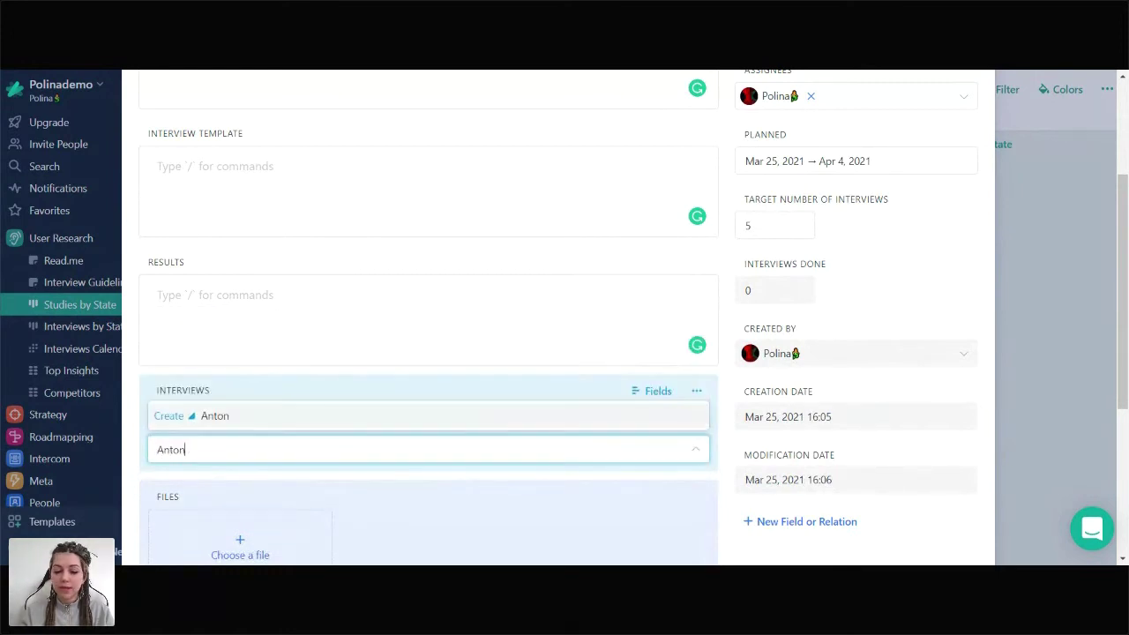
{"action": "key", "text": "Return"}
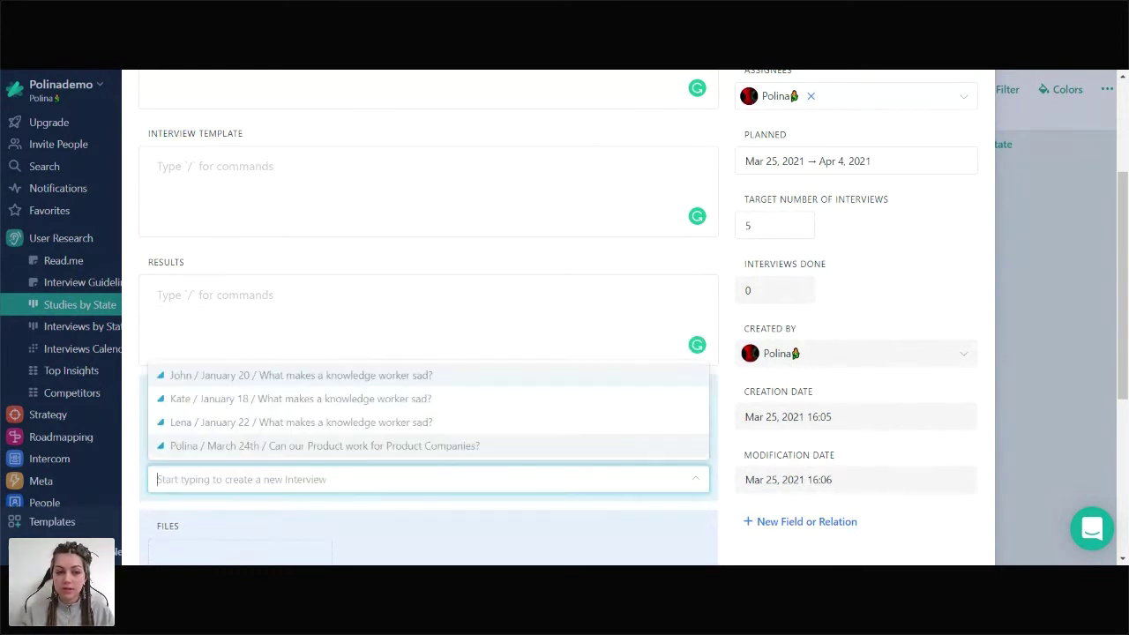
{"action": "left_click", "coordinate": [337, 275]}
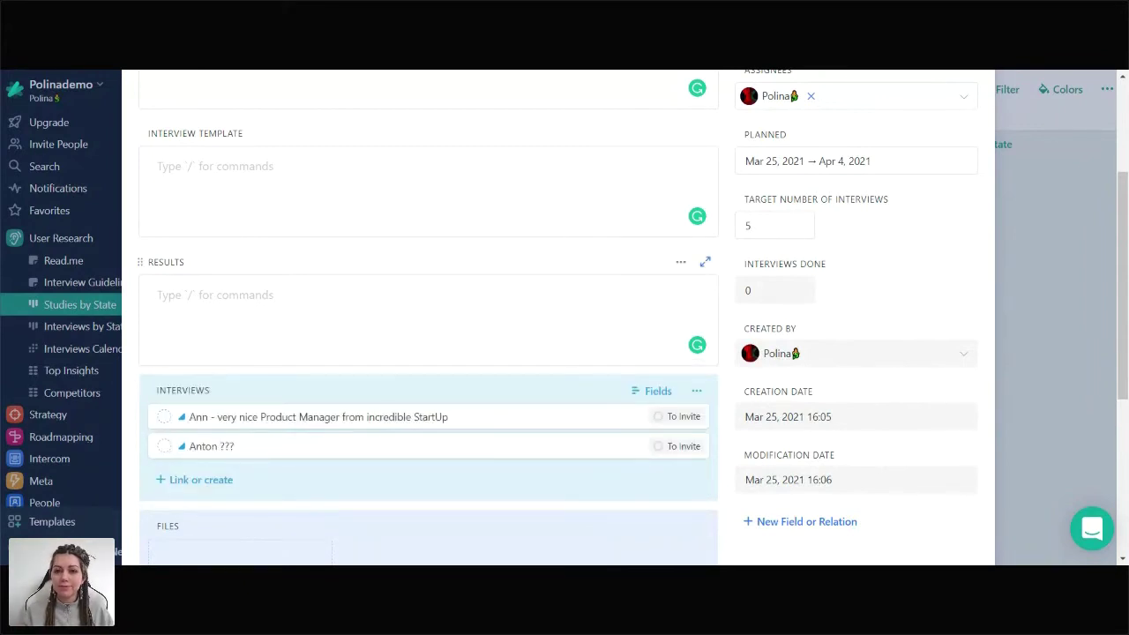
Open the product manager interview from the study's Interviews list.
{"action": "scroll", "coordinate": [564, 317], "scroll_direction": "up", "scroll_amount": 3}
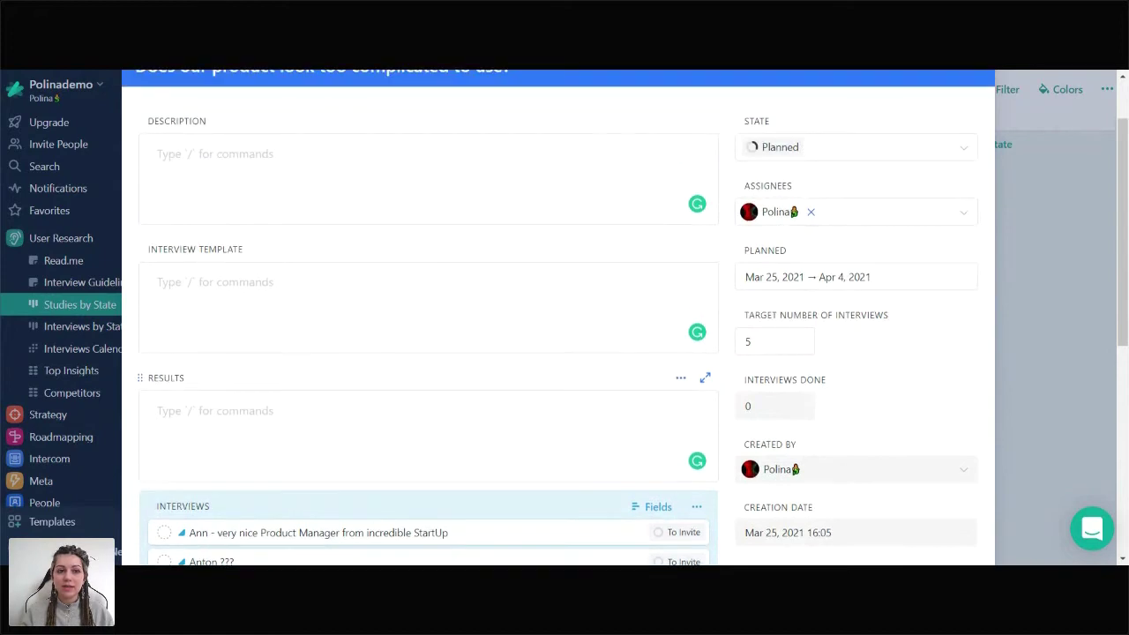
{"action": "scroll", "coordinate": [564, 317], "scroll_direction": "up", "scroll_amount": 2}
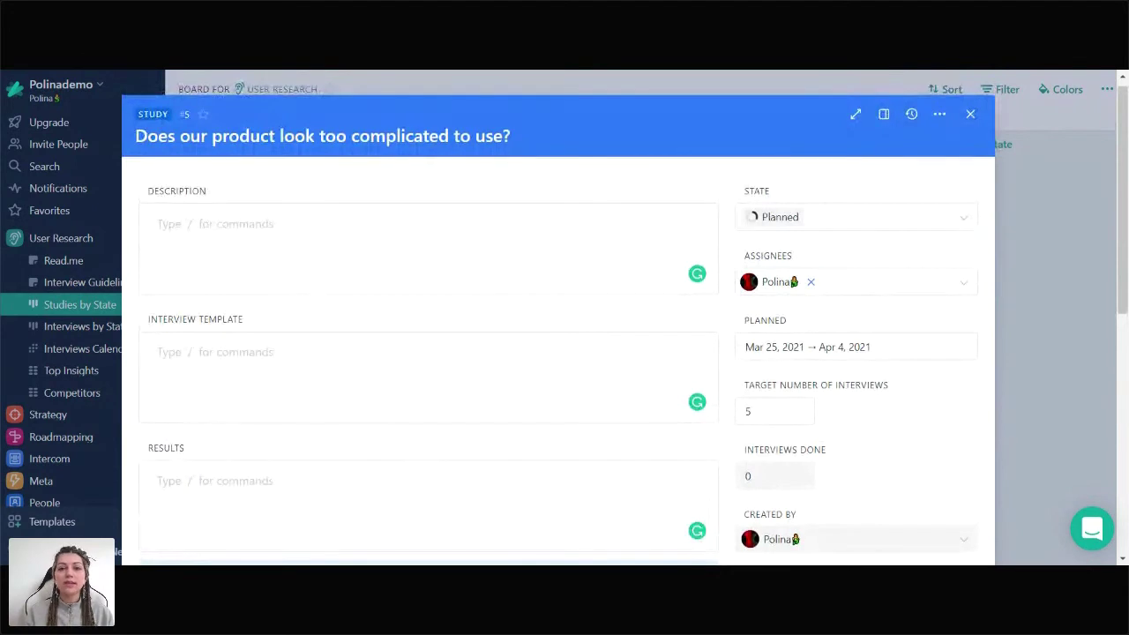
{"action": "scroll", "coordinate": [558, 353], "scroll_direction": "down", "scroll_amount": 3}
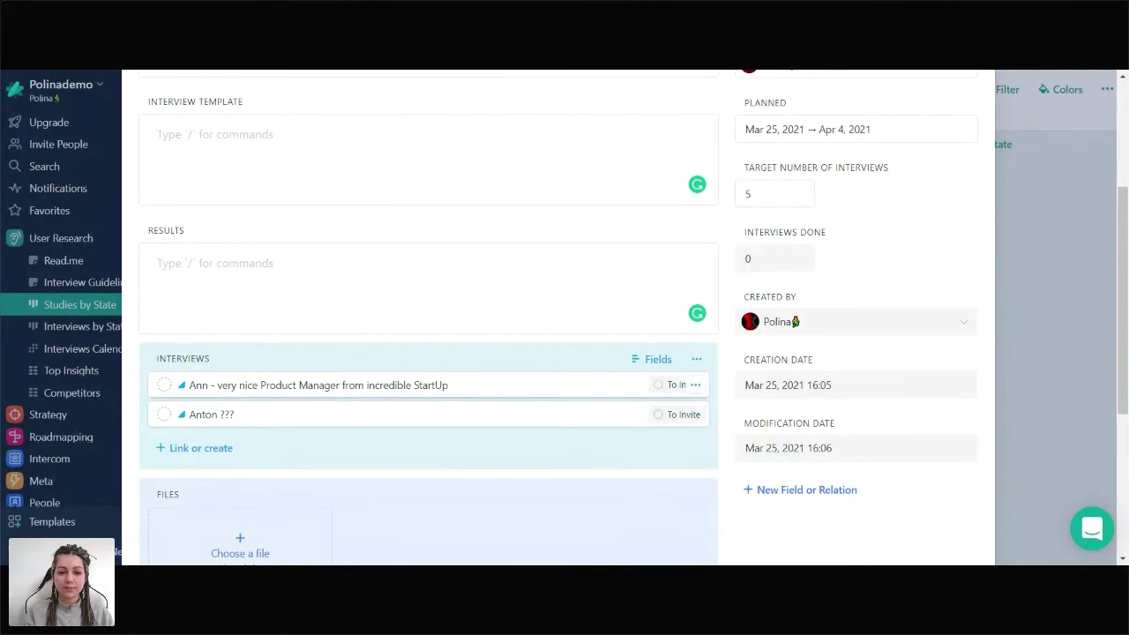
{"action": "left_click", "coordinate": [397, 389]}
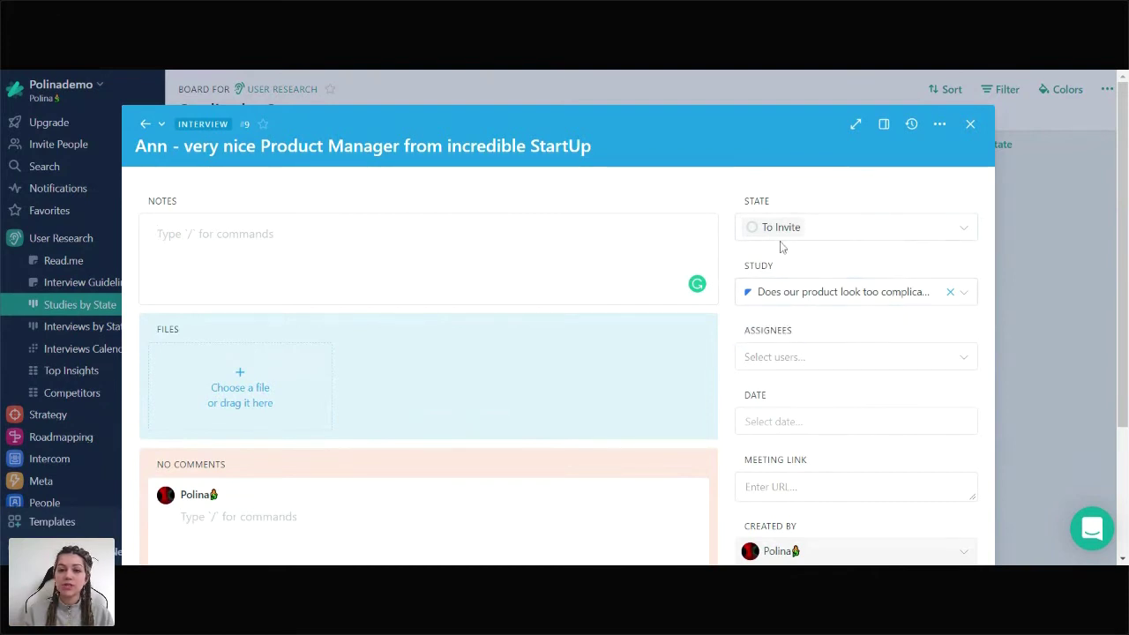
Set the interview to Scheduled, assign the workspace user, and date it Mar 27, 2021.
{"action": "left_click", "coordinate": [853, 222]}
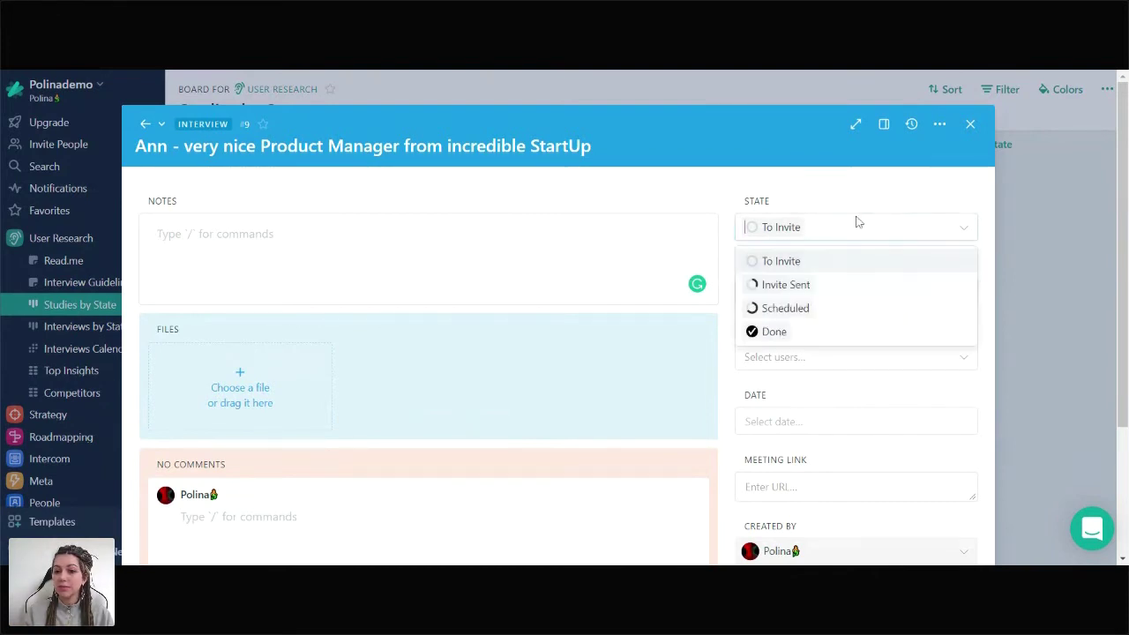
{"action": "left_click", "coordinate": [834, 307]}
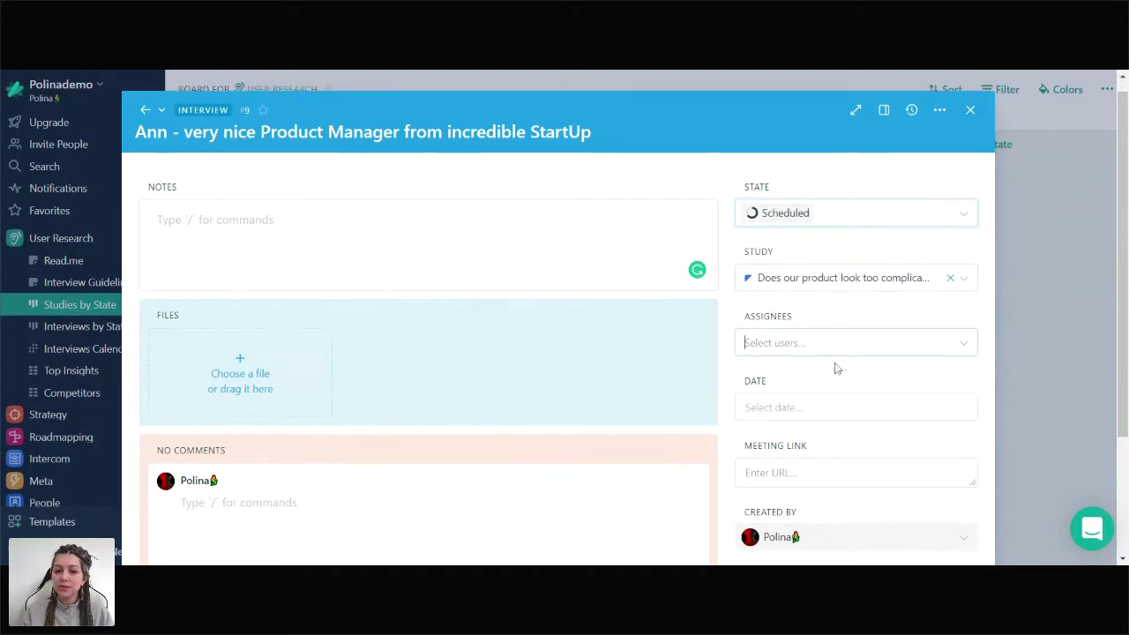
{"action": "left_click", "coordinate": [802, 347]}
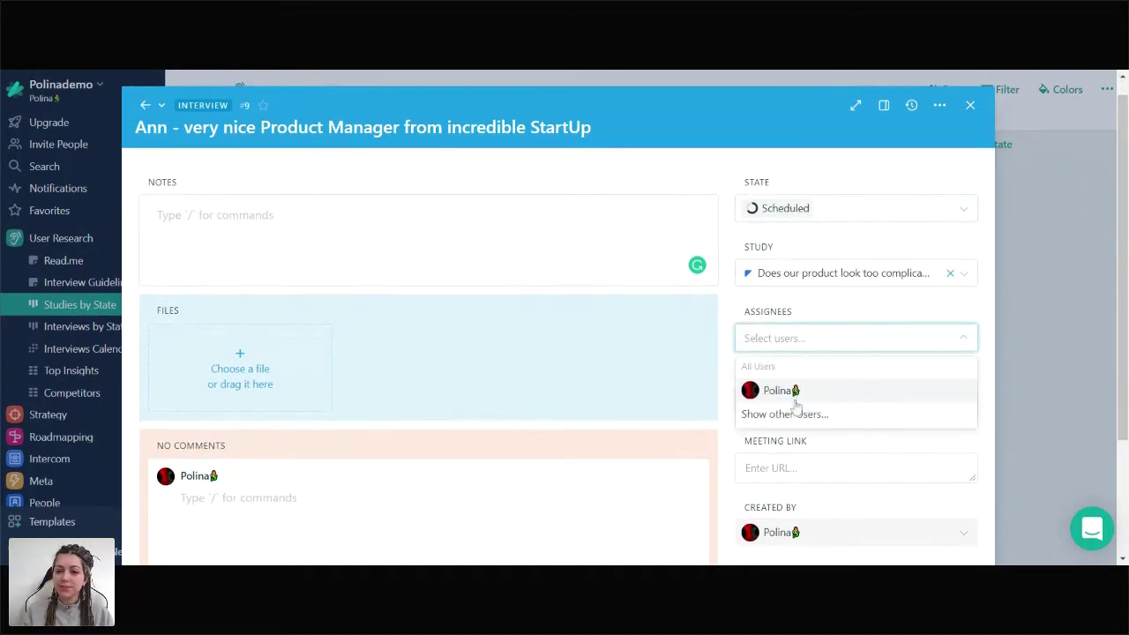
{"action": "left_click", "coordinate": [826, 391]}
{"action": "left_click", "coordinate": [829, 402]}
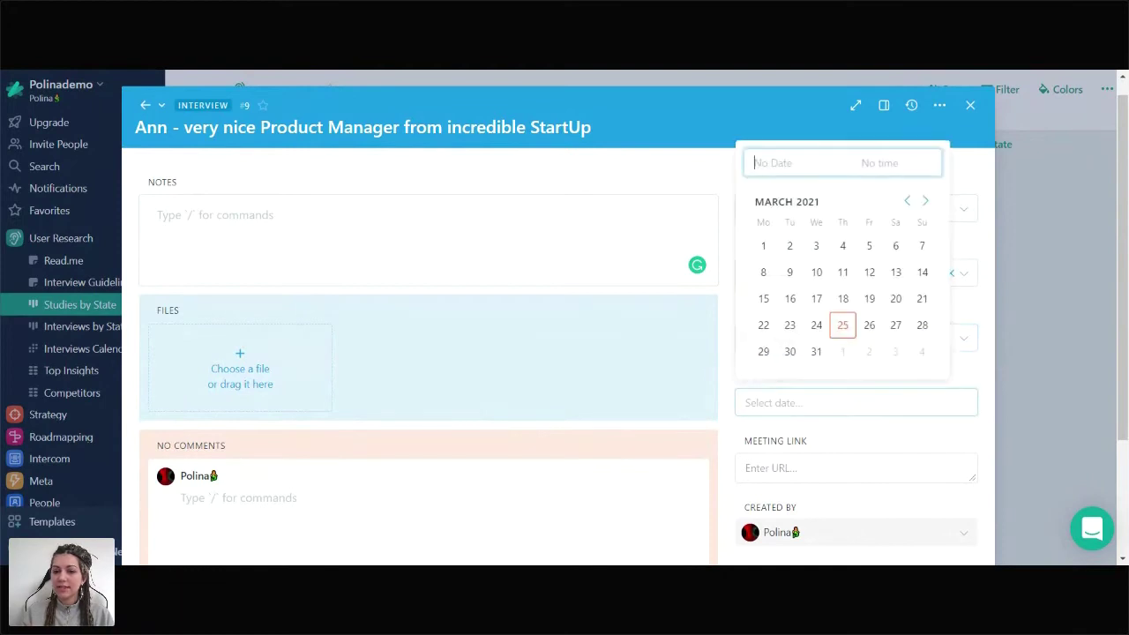
{"action": "left_click", "coordinate": [580, 353]}
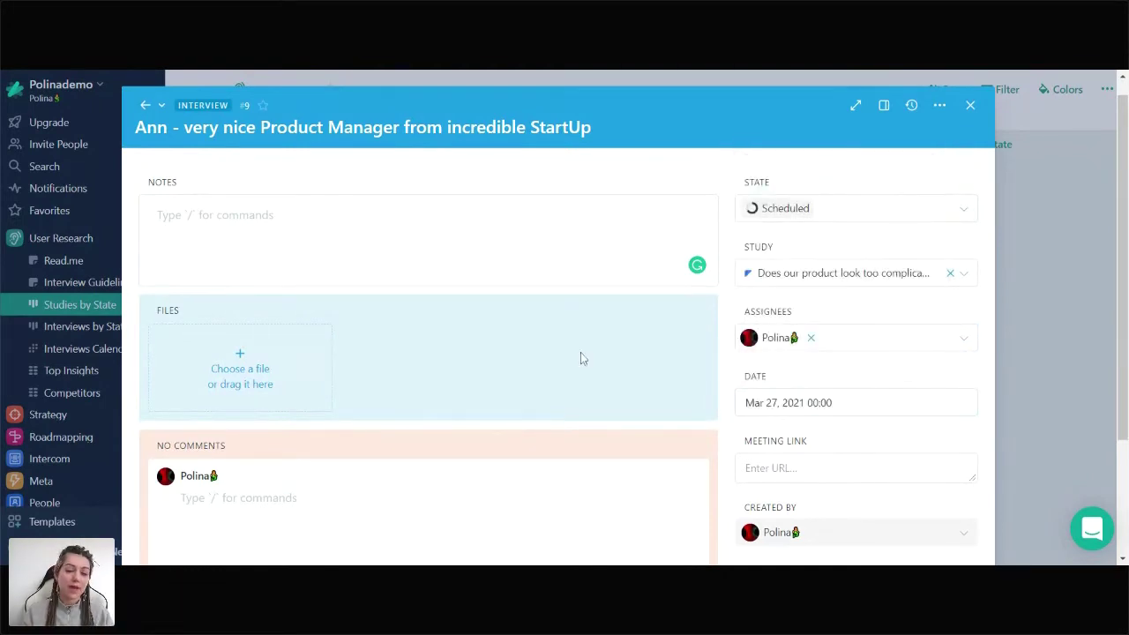
Paste a link into the empty notes, delete it, and return to the board.
{"action": "left_click", "coordinate": [453, 280]}
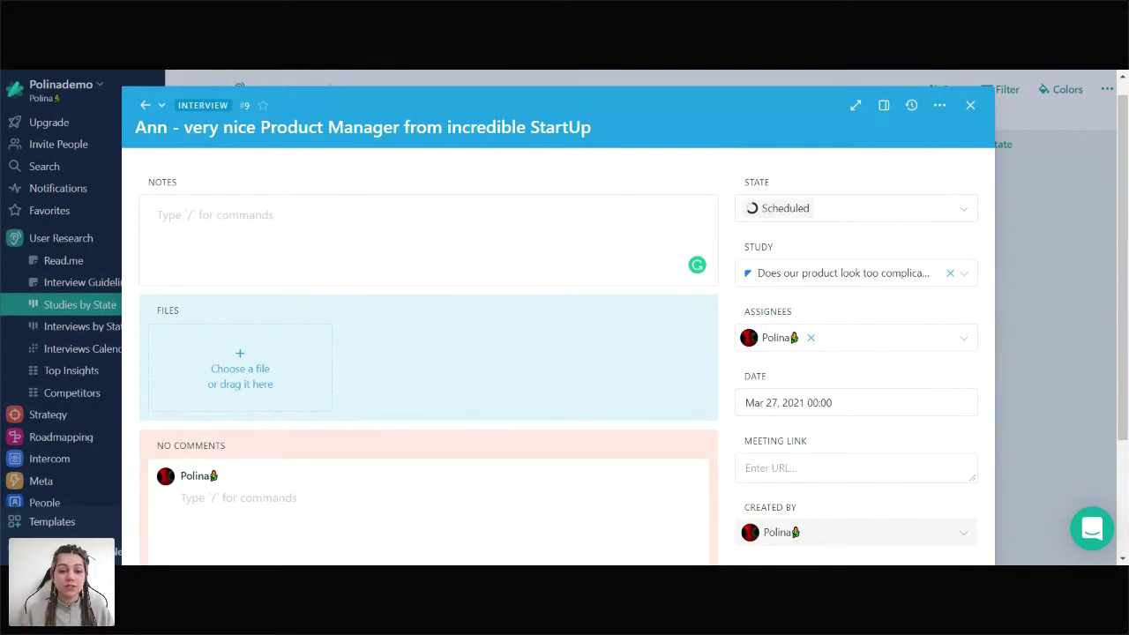
{"action": "type", "text": "https://fibery.io/concierge"}
{"action": "key", "text": "BackSpace"}
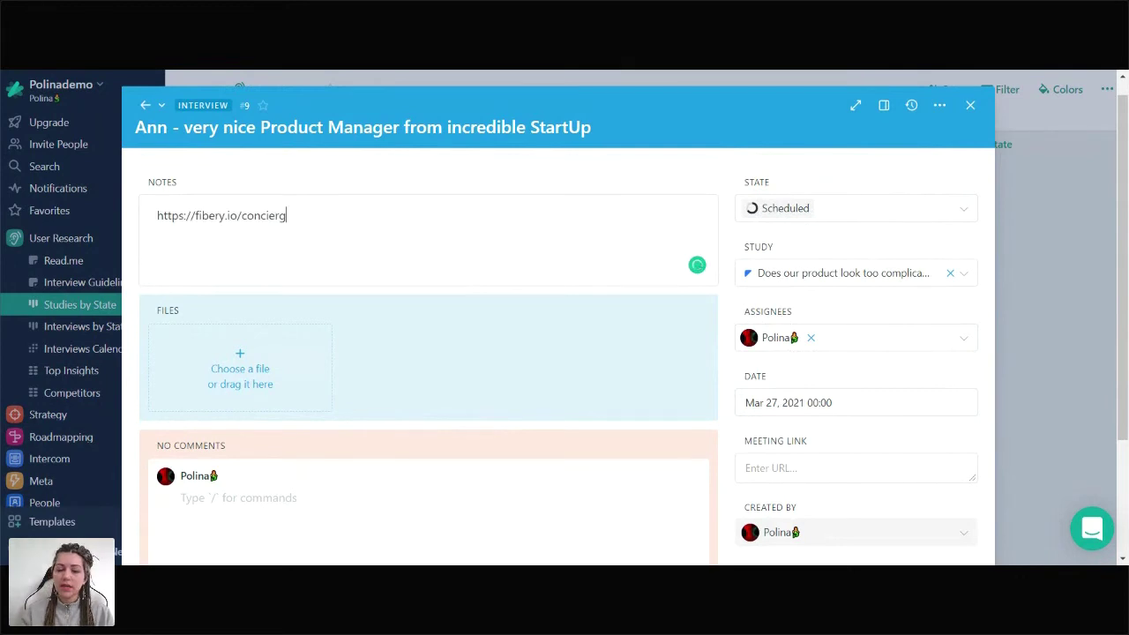
{"action": "key", "text": "BackSpace"}
{"action": "key", "text": "BackSpace"}
{"action": "key", "text": "BackSpace"}
{"action": "key", "text": "BackSpace"}
{"action": "key", "text": "BackSpace"}
{"action": "key", "text": "BackSpace"}
{"action": "key", "text": "BackSpace"}
{"action": "key", "text": "BackSpace"}
{"action": "key", "text": "BackSpace"}
{"action": "key", "text": "BackSpace"}
{"action": "key", "text": "BackSpace"}
{"action": "key", "text": "BackSpace"}
{"action": "key", "text": "BackSpace"}
{"action": "key", "text": "BackSpace"}
{"action": "key", "text": "BackSpace"}
{"action": "key", "text": "BackSpace"}
{"action": "key", "text": "BackSpace"}
{"action": "key", "text": "BackSpace"}
{"action": "key", "text": "BackSpace"}
{"action": "key", "text": "BackSpace"}
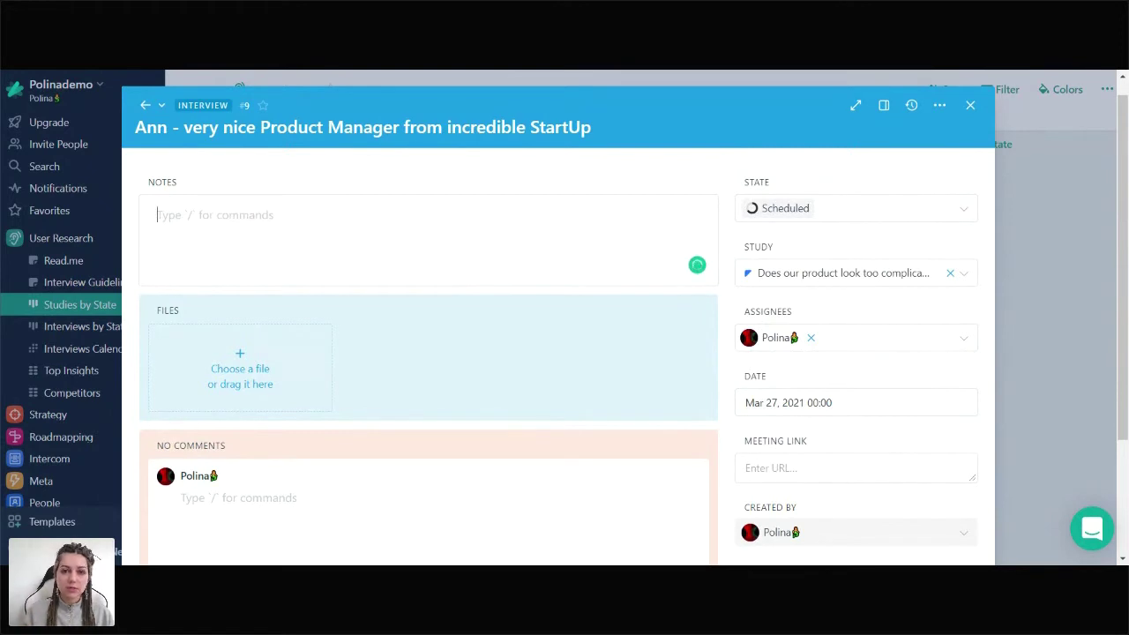
{"action": "key", "text": "Escape"}
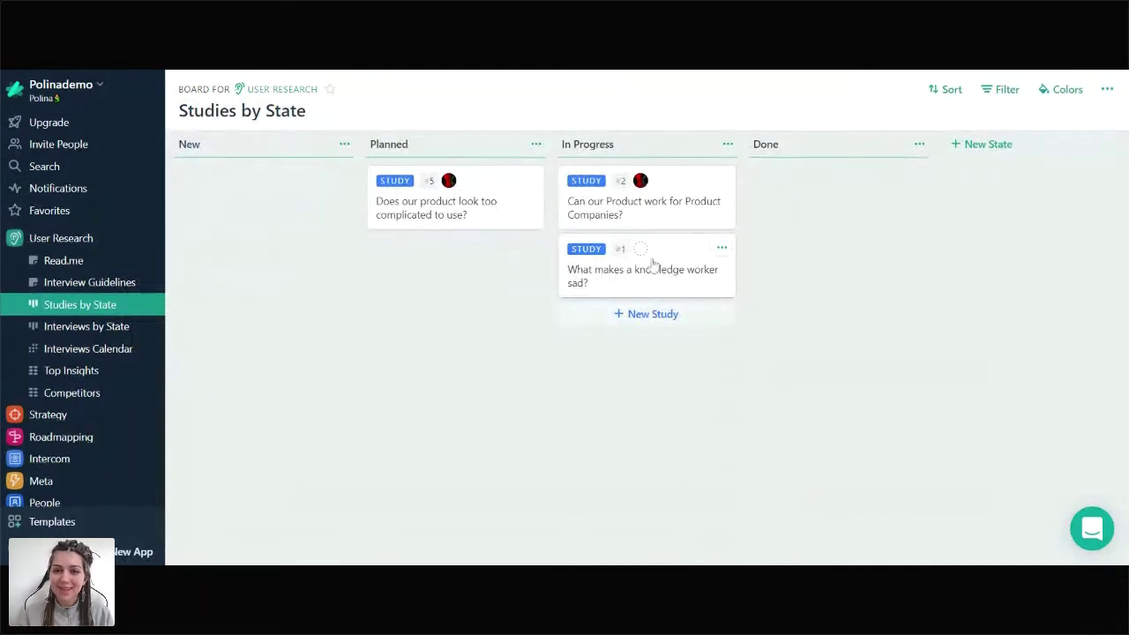
Look through the 'Can our Product work for Product Companies?' study and close it.
{"action": "left_click", "coordinate": [643, 217]}
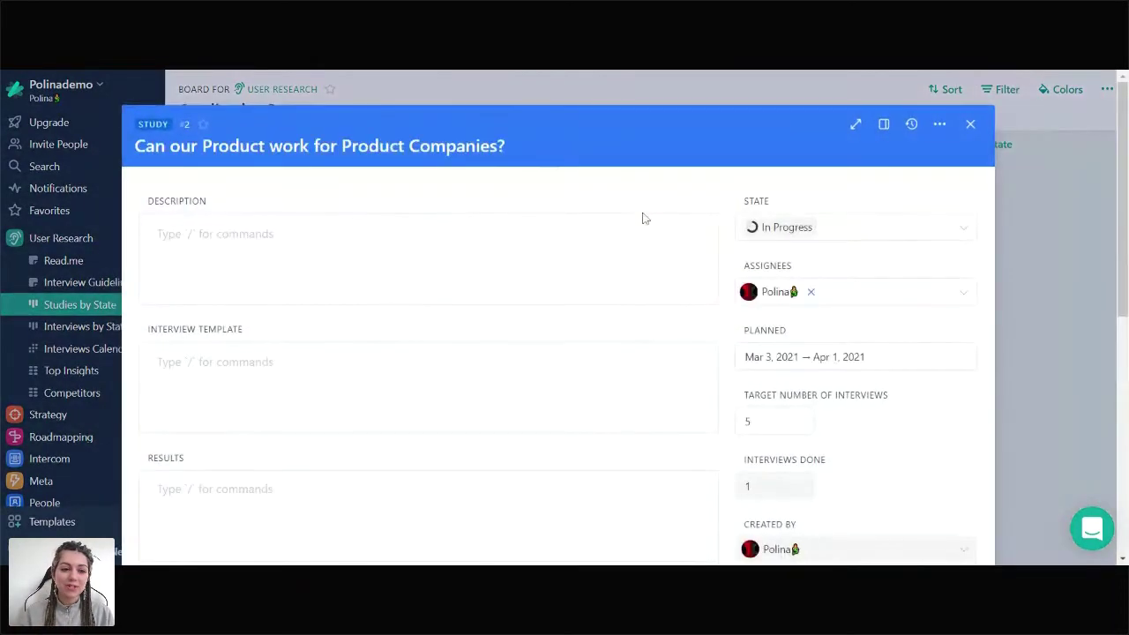
{"action": "scroll", "coordinate": [273, 371], "scroll_direction": "down", "scroll_amount": 3}
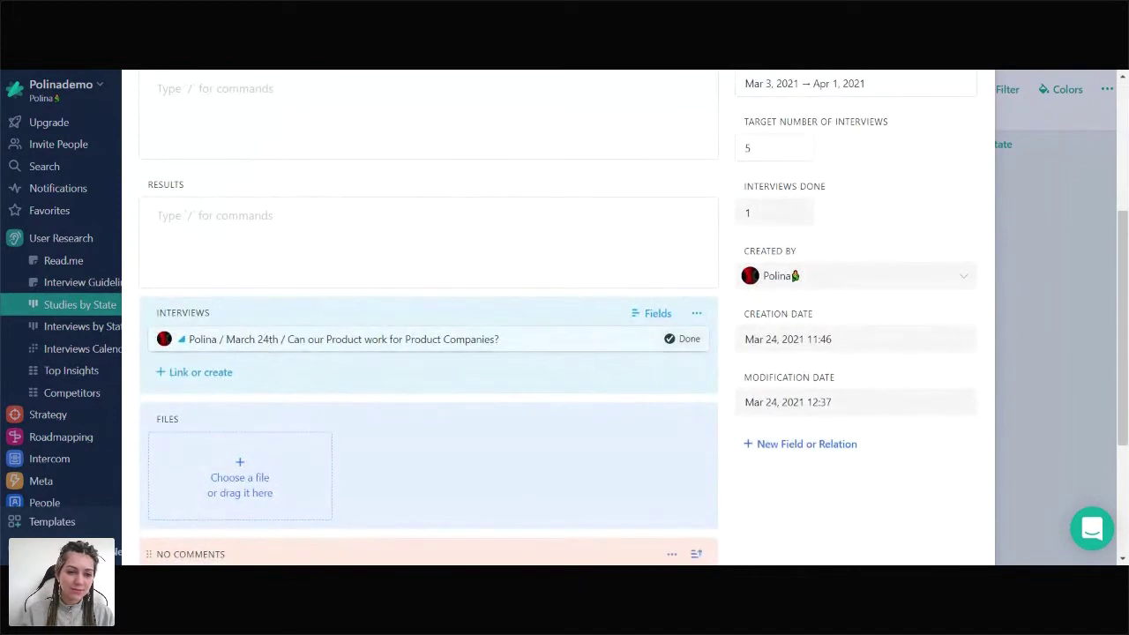
{"action": "key", "text": "Escape"}
Reopen the product manager interview from the complexity study and scroll through its notes.
{"action": "left_click", "coordinate": [429, 217]}
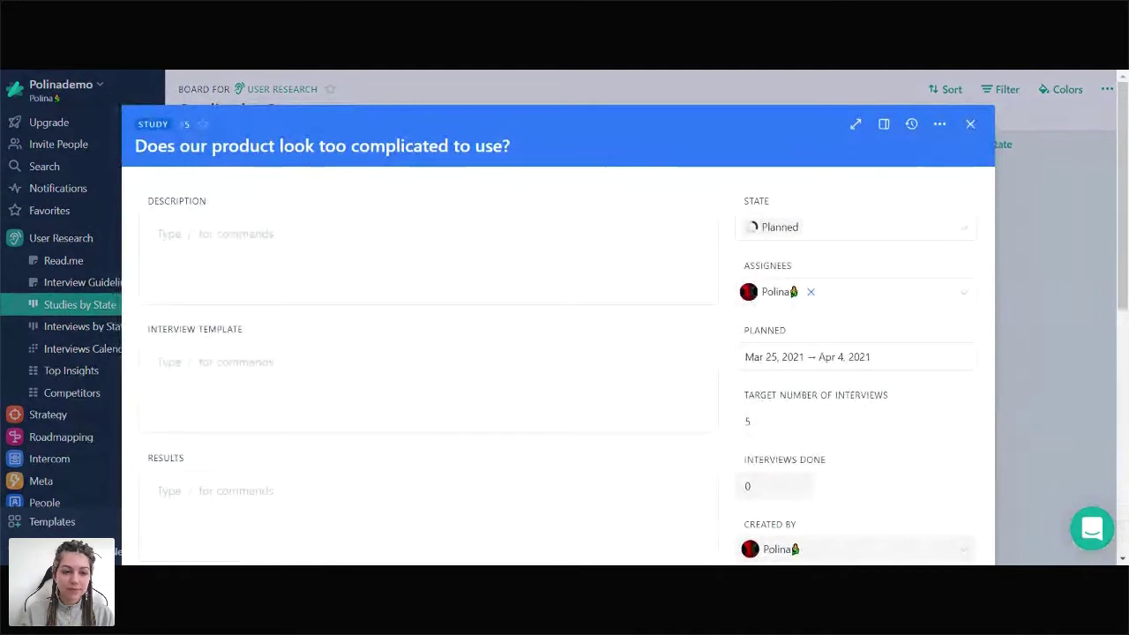
{"action": "scroll", "coordinate": [557, 335], "scroll_direction": "down", "scroll_amount": 2}
{"action": "scroll", "coordinate": [293, 386], "scroll_direction": "down", "scroll_amount": 2}
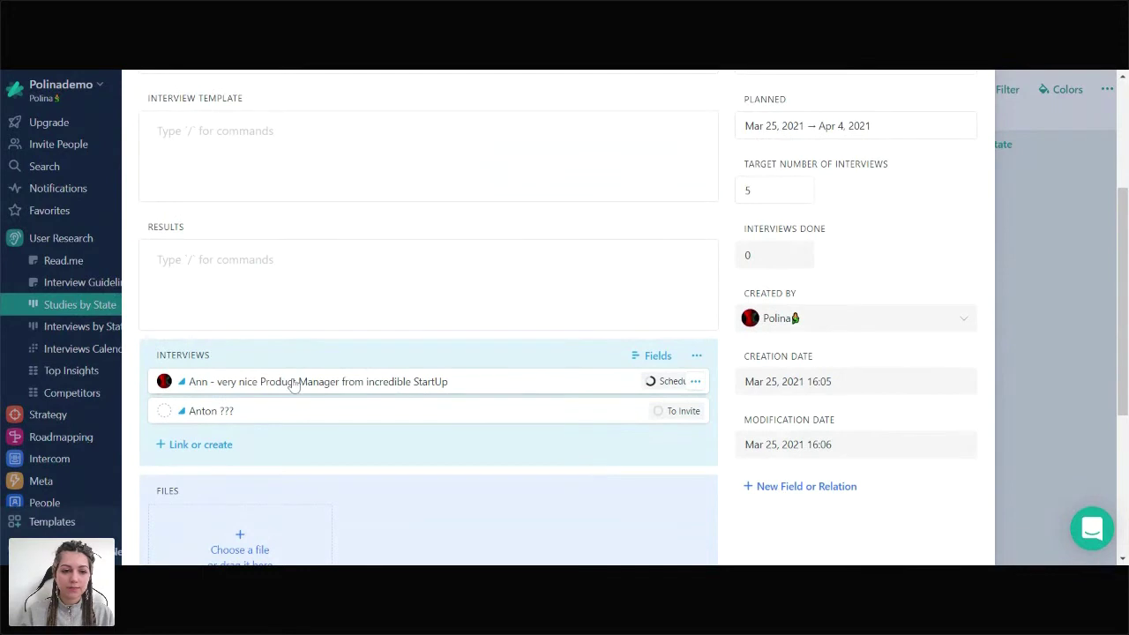
{"action": "left_click", "coordinate": [294, 386]}
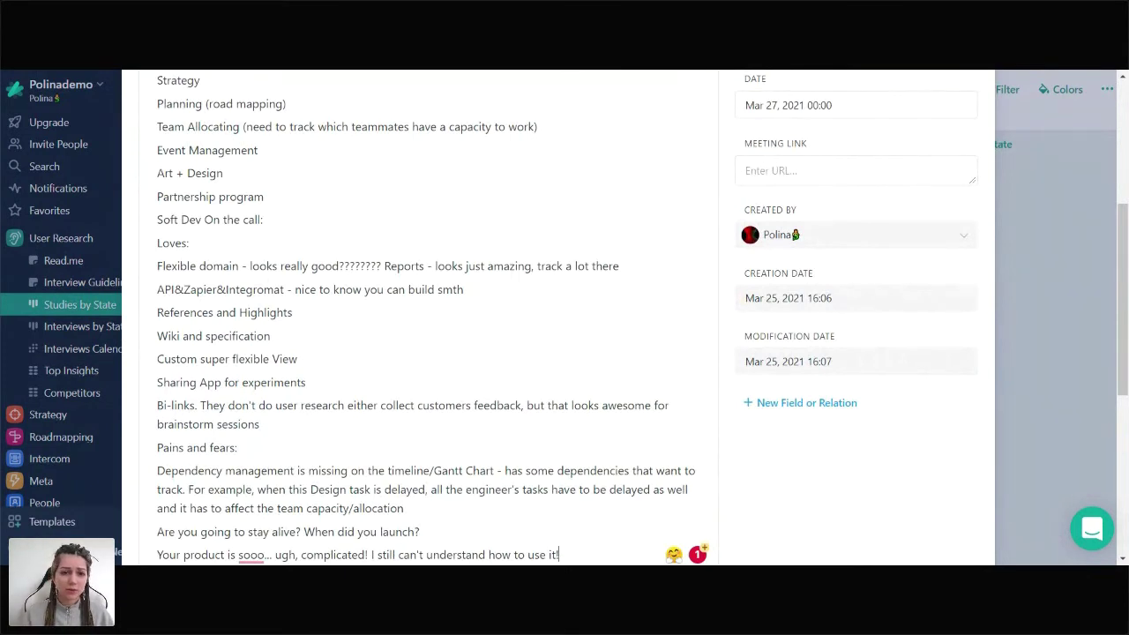
{"action": "scroll", "coordinate": [564, 318], "scroll_direction": "up", "scroll_amount": 3}
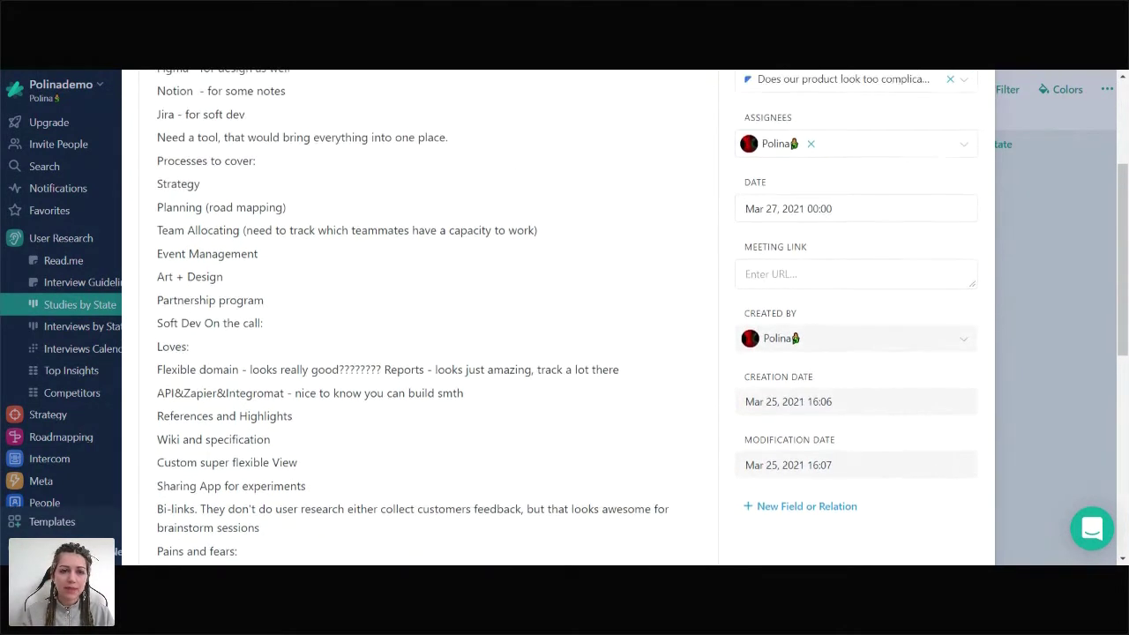
{"action": "scroll", "coordinate": [557, 335], "scroll_direction": "up", "scroll_amount": 2}
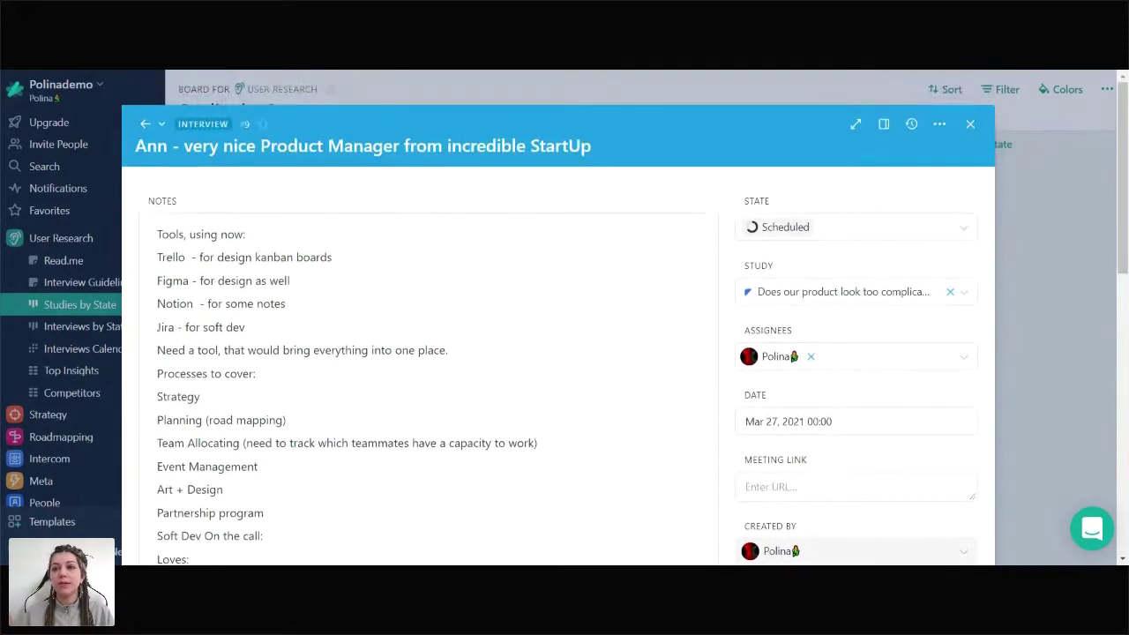
Bold the note headings Tools, using now:, Processes to cover:, Loves: and Pains and fears:.
{"action": "left_click_drag", "start_coordinate": [247, 235], "coordinate": [141, 247]}
{"action": "left_click", "coordinate": [196, 212]}
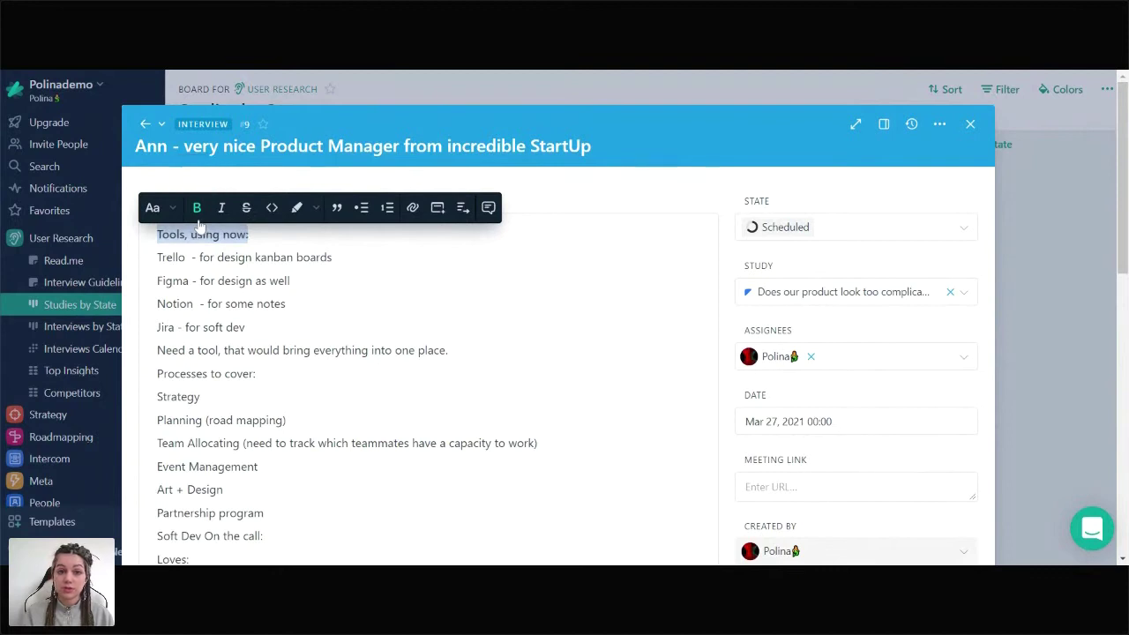
{"action": "left_click", "coordinate": [234, 350]}
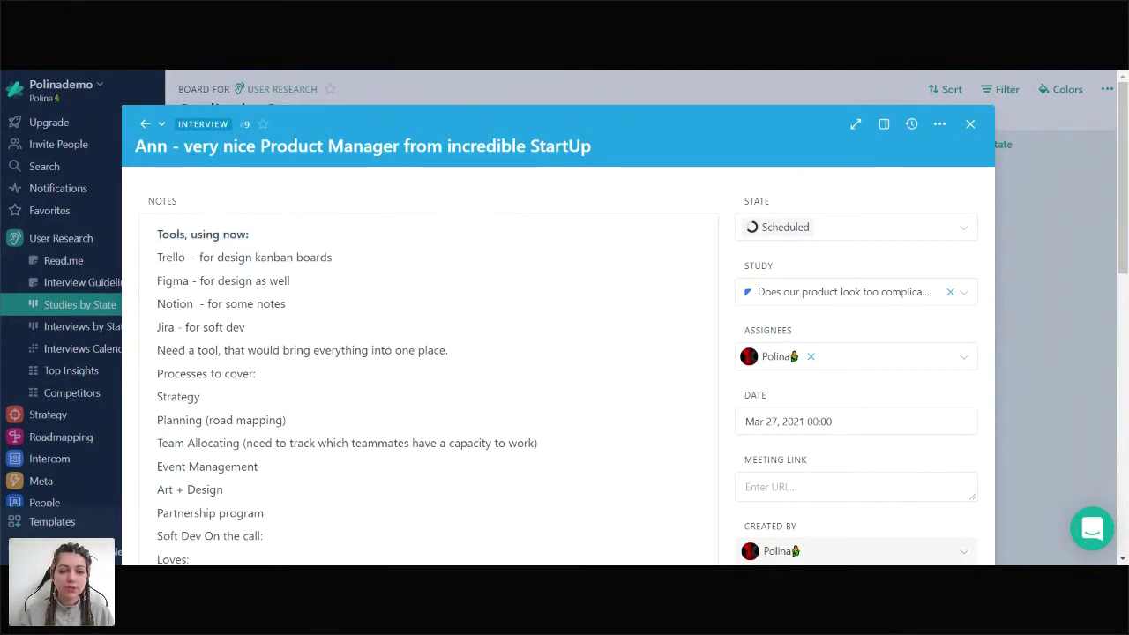
{"action": "left_click_drag", "start_coordinate": [258, 374], "coordinate": [155, 376]}
{"action": "left_click", "coordinate": [196, 349]}
{"action": "left_click", "coordinate": [290, 281]}
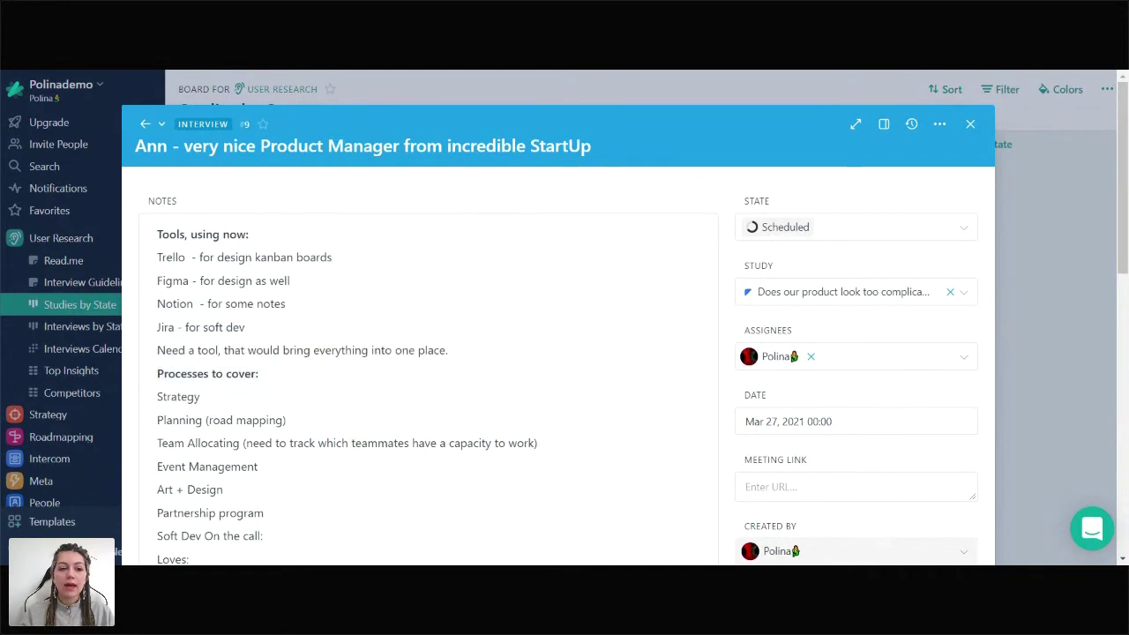
{"action": "scroll", "coordinate": [423, 353], "scroll_direction": "down", "scroll_amount": 5}
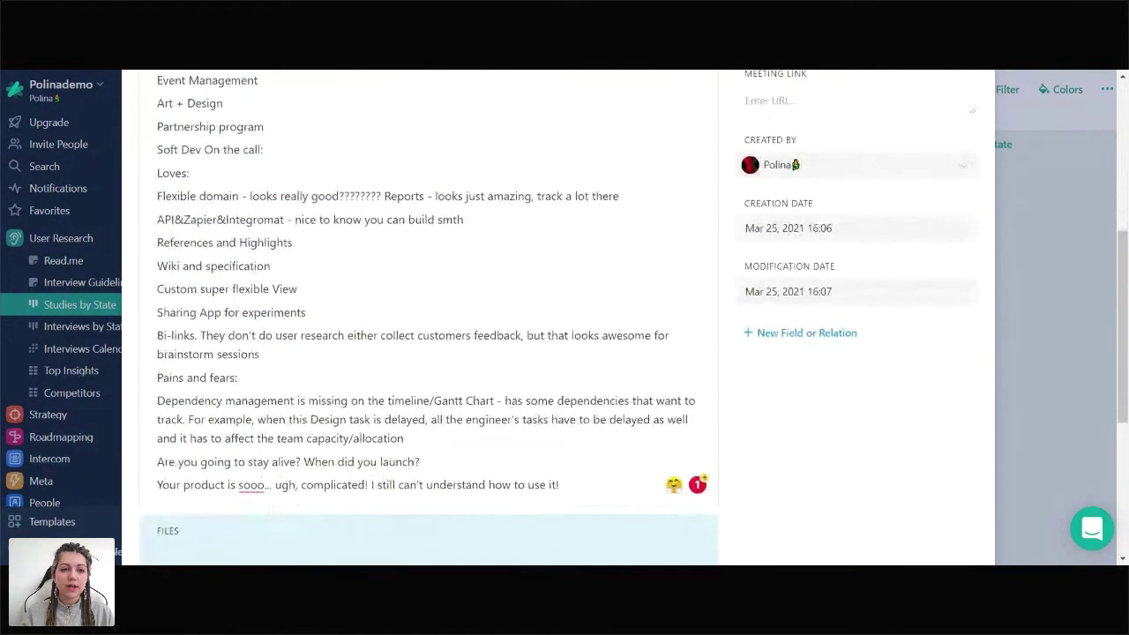
{"action": "triple_click", "coordinate": [188, 173]}
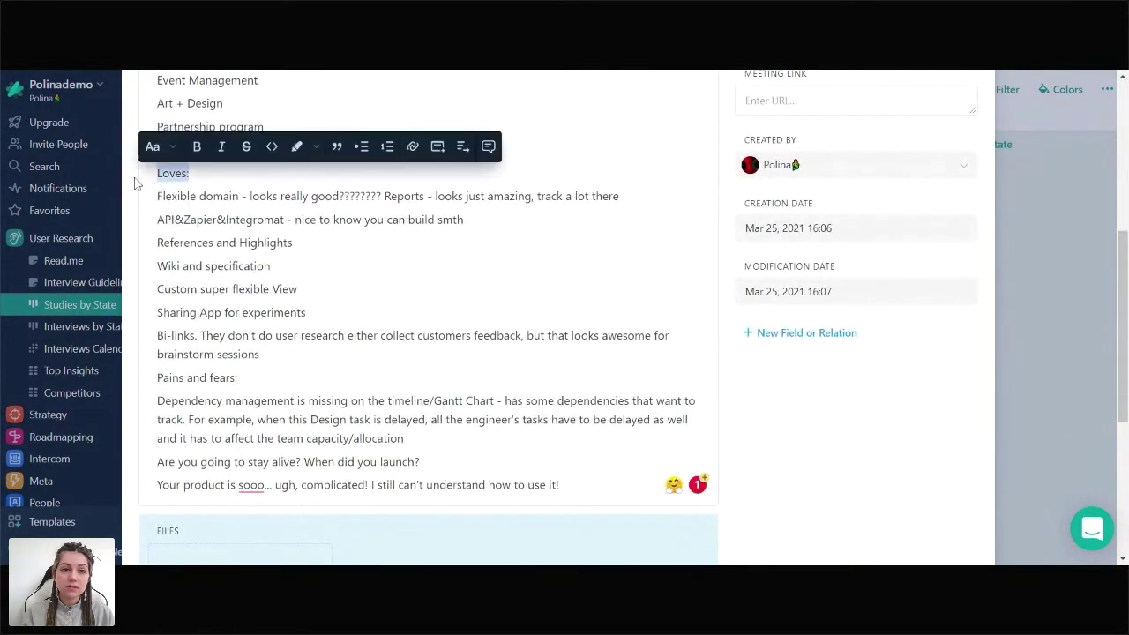
{"action": "left_click", "coordinate": [197, 146]}
{"action": "triple_click", "coordinate": [196, 377]}
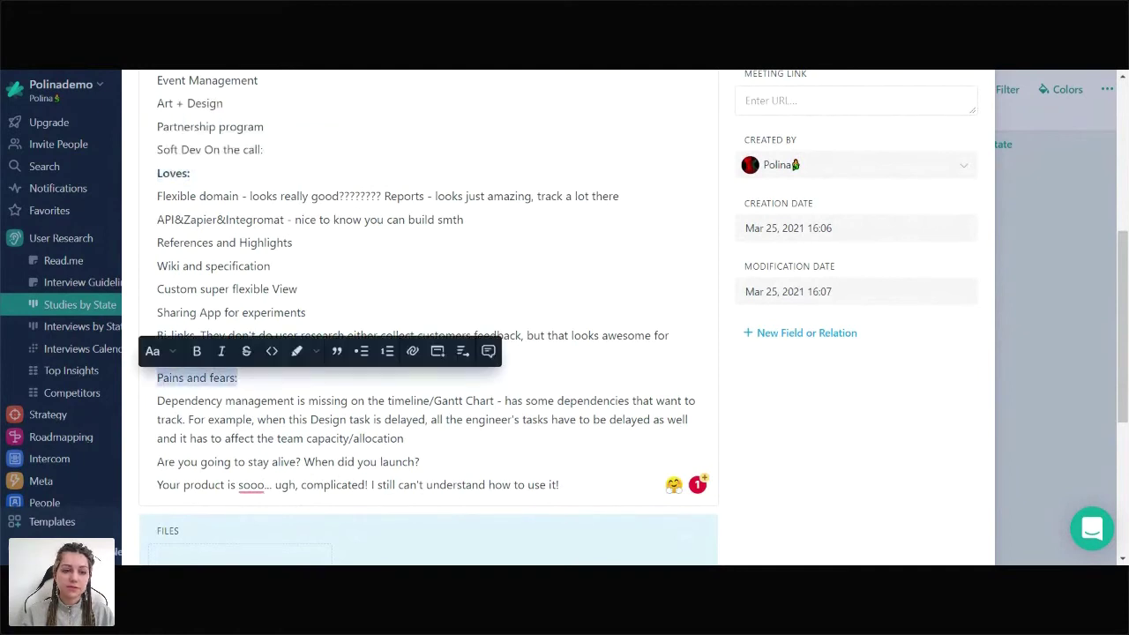
{"action": "left_click", "coordinate": [197, 352]}
{"action": "left_click", "coordinate": [298, 288]}
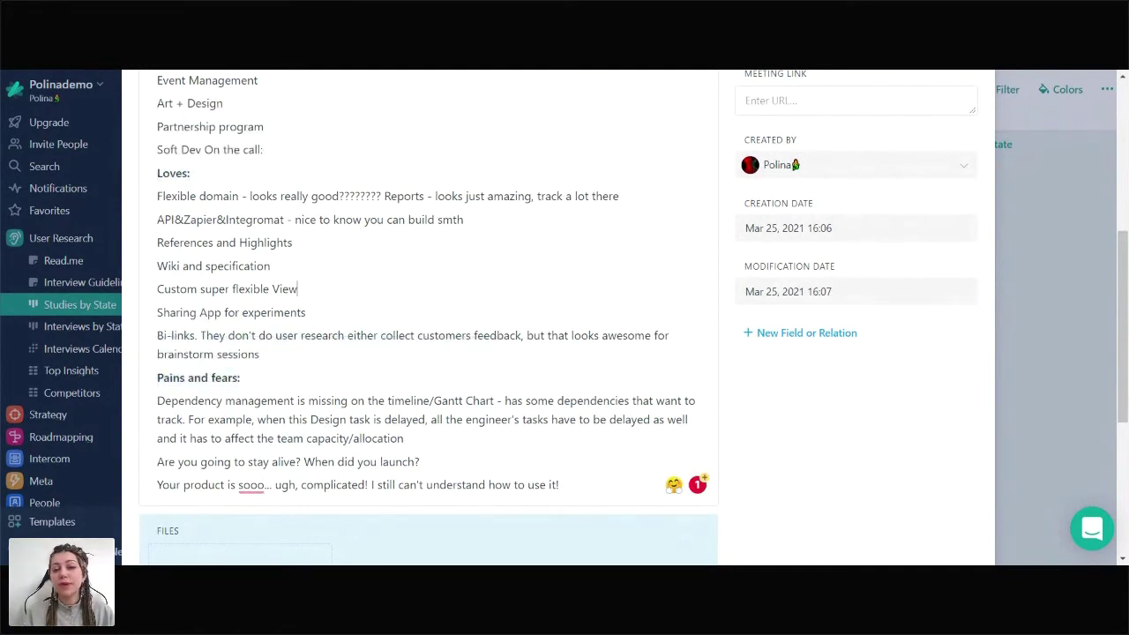
Turn the Trello, Figma, Notion and Jira lines into a bulleted list.
{"action": "scroll", "coordinate": [428, 317], "scroll_direction": "up", "scroll_amount": 4}
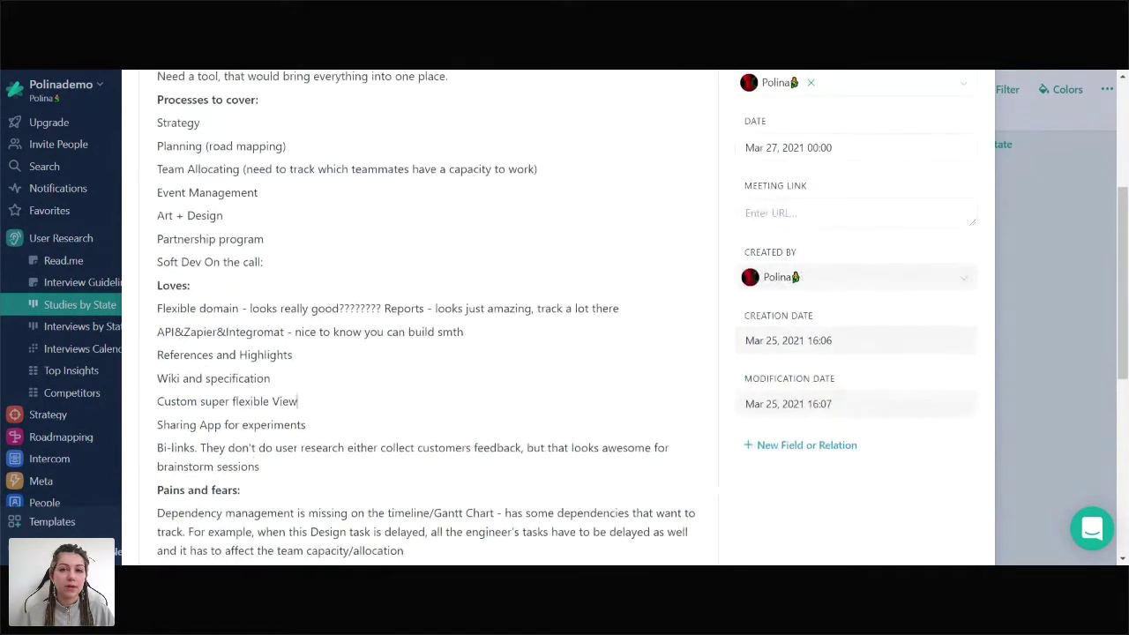
{"action": "scroll", "coordinate": [429, 318], "scroll_direction": "up", "scroll_amount": 1}
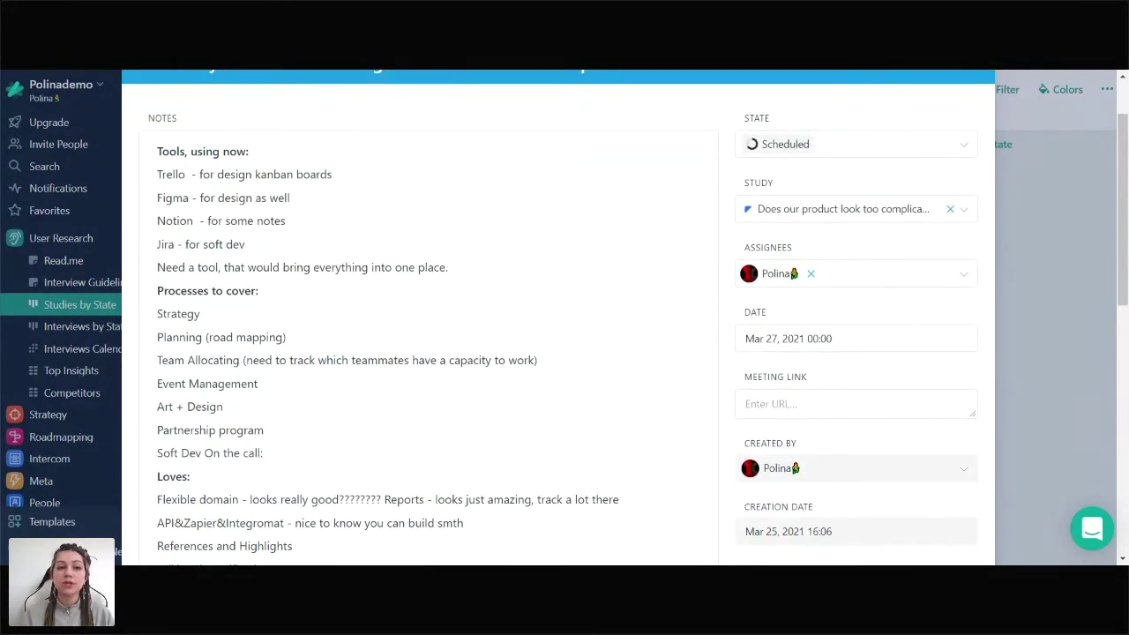
{"action": "left_click_drag", "start_coordinate": [157, 173], "coordinate": [245, 245]}
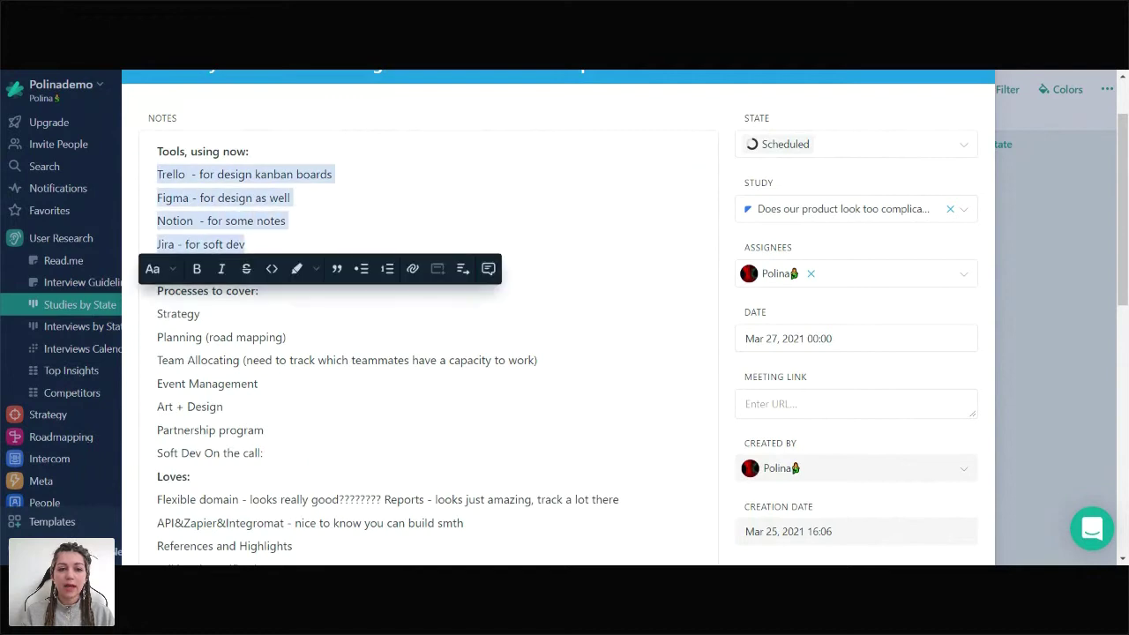
{"action": "left_click", "coordinate": [359, 275]}
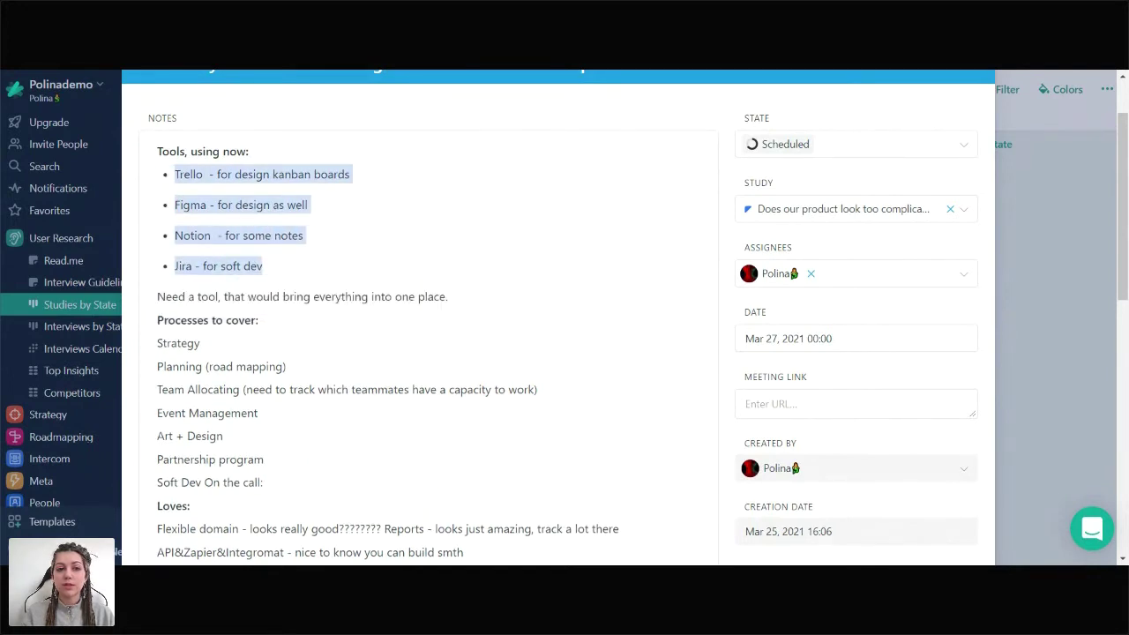
{"action": "left_click", "coordinate": [174, 205]}
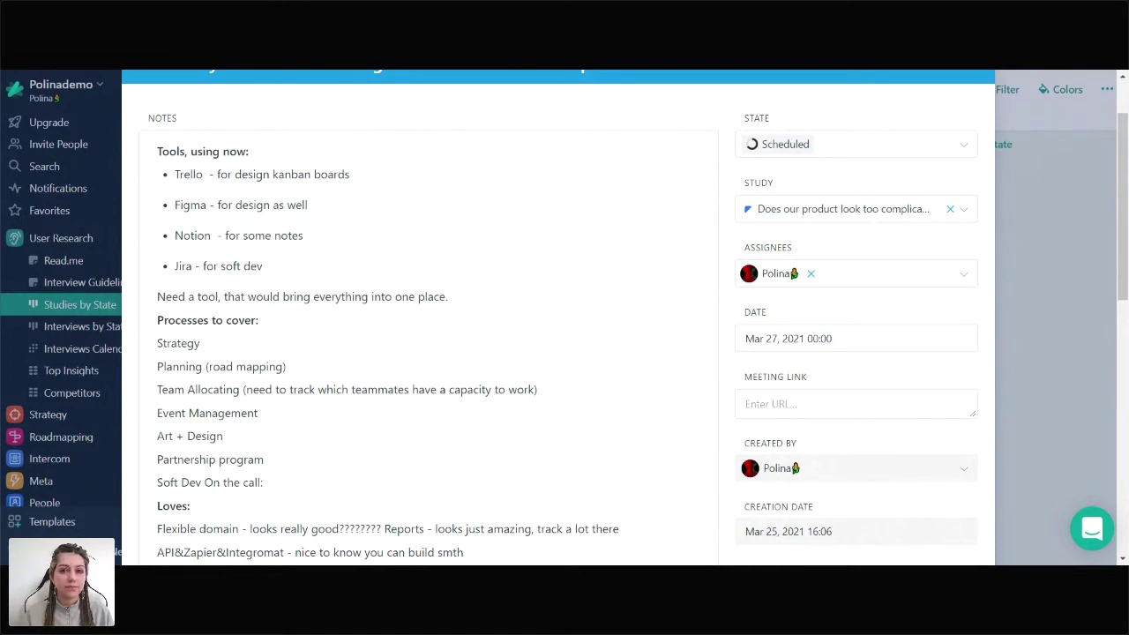
{"action": "scroll", "coordinate": [558, 318], "scroll_direction": "up", "scroll_amount": 1}
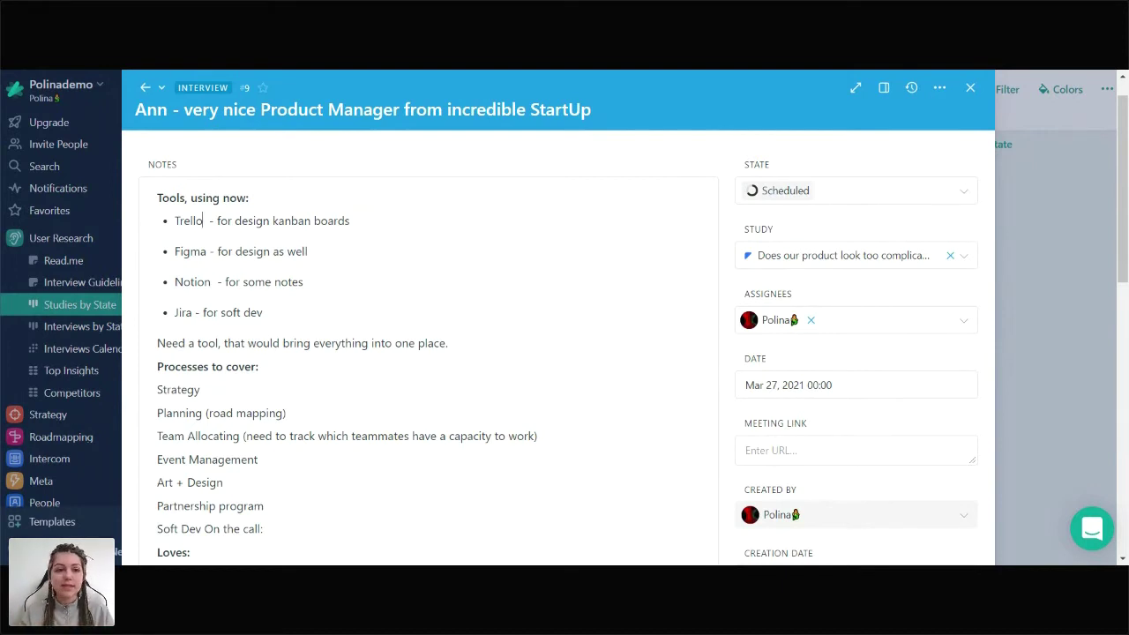
Replace the plain Trello and Figma words with # mentions of their competitor records.
{"action": "key", "text": "BackSpace"}
{"action": "key", "text": "BackSpace"}
{"action": "key", "text": "BackSpace"}
{"action": "key", "text": "BackSpace"}
{"action": "key", "text": "BackSpace"}
{"action": "key", "text": "BackSpace"}
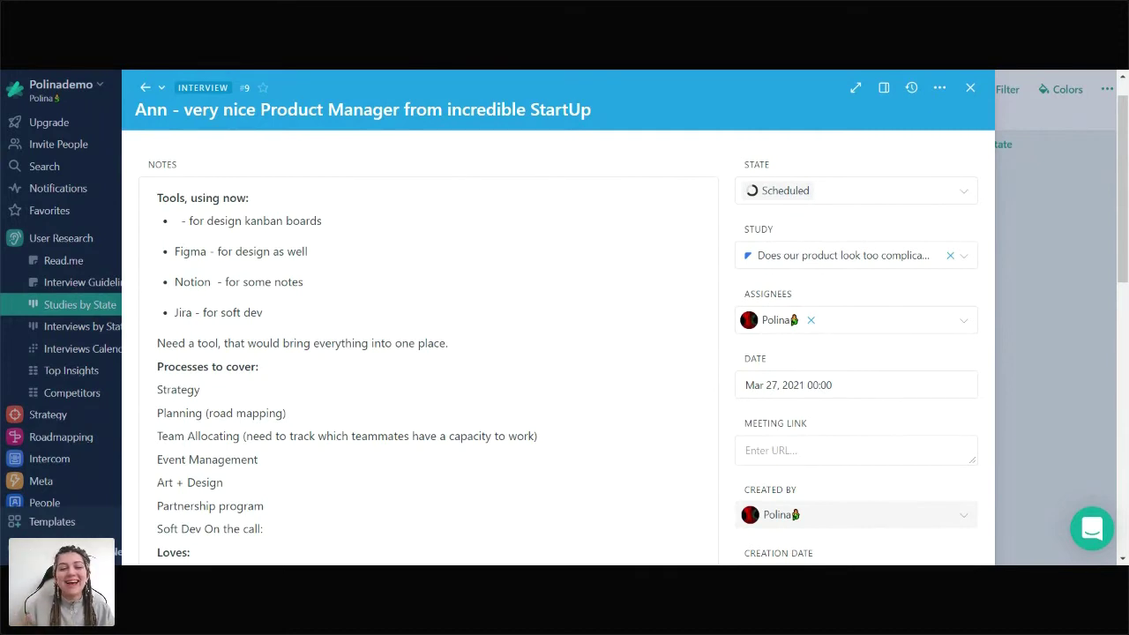
{"action": "type", "text": "# "}
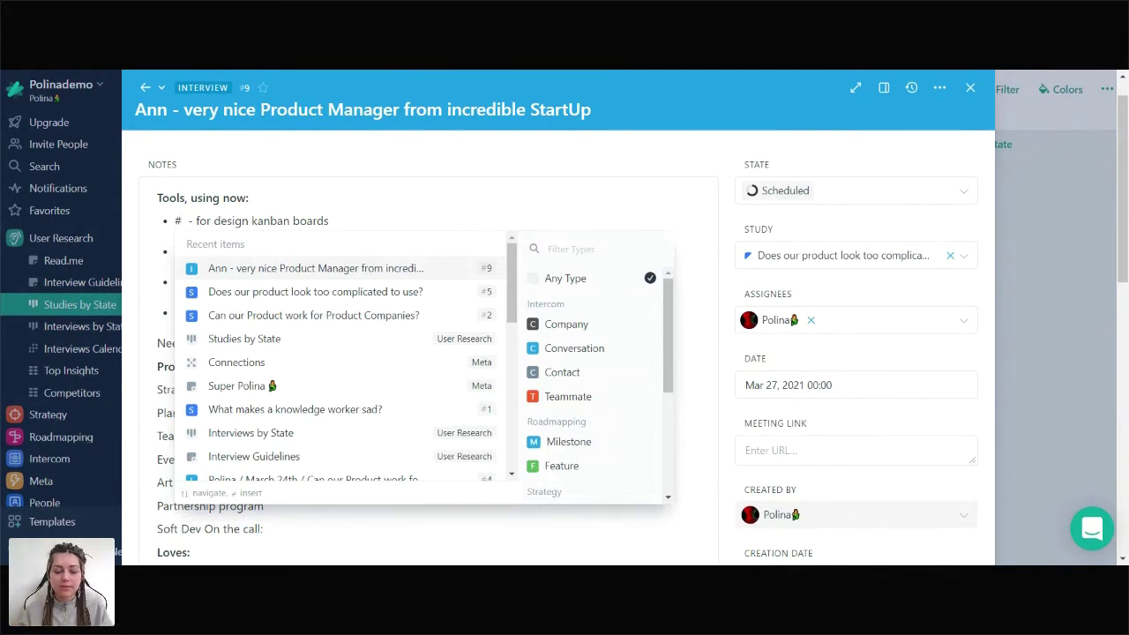
{"action": "type", "text": "Trell"}
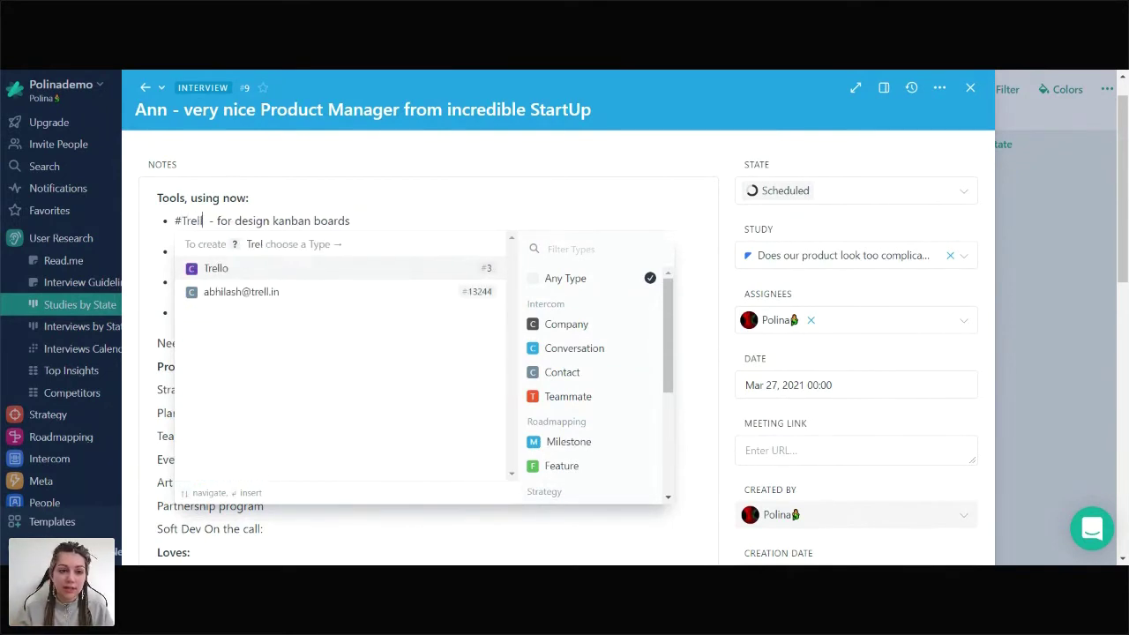
{"action": "left_click", "coordinate": [244, 272]}
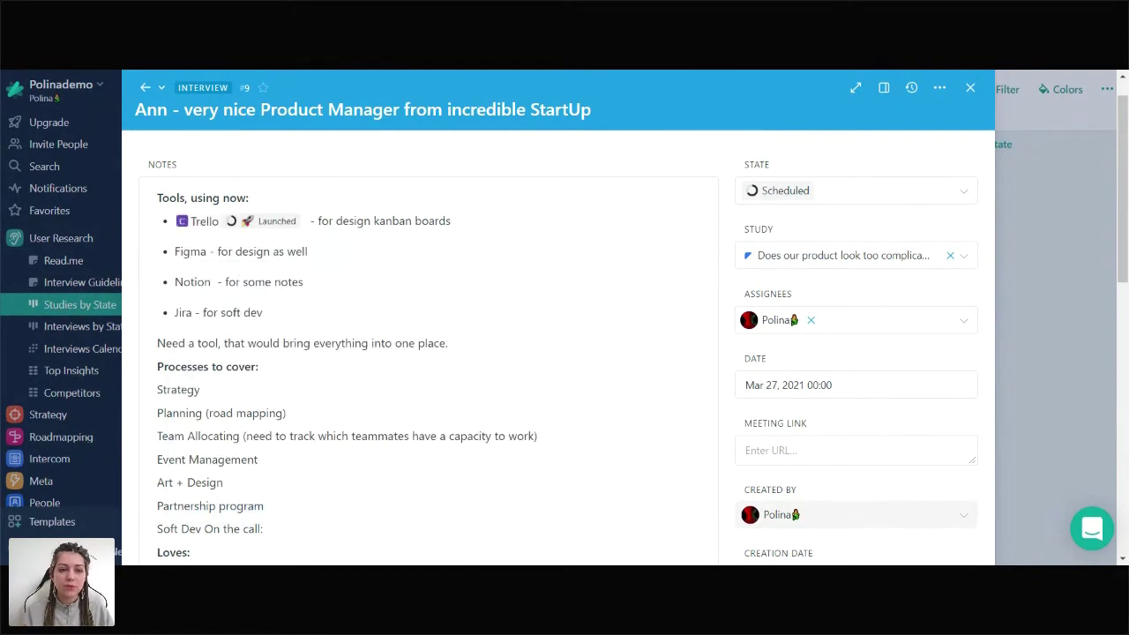
{"action": "key", "text": "BackSpace"}
{"action": "key", "text": "BackSpace"}
{"action": "key", "text": "BackSpace"}
{"action": "key", "text": "BackSpace"}
{"action": "key", "text": "BackSpace"}
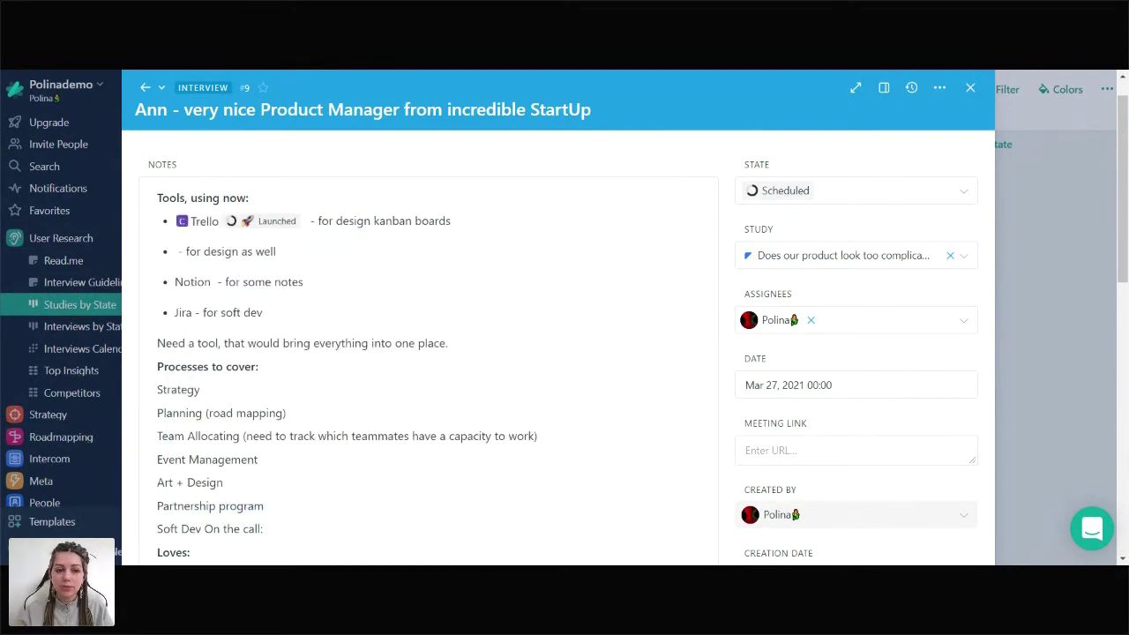
{"action": "type", "text": "#Figm"}
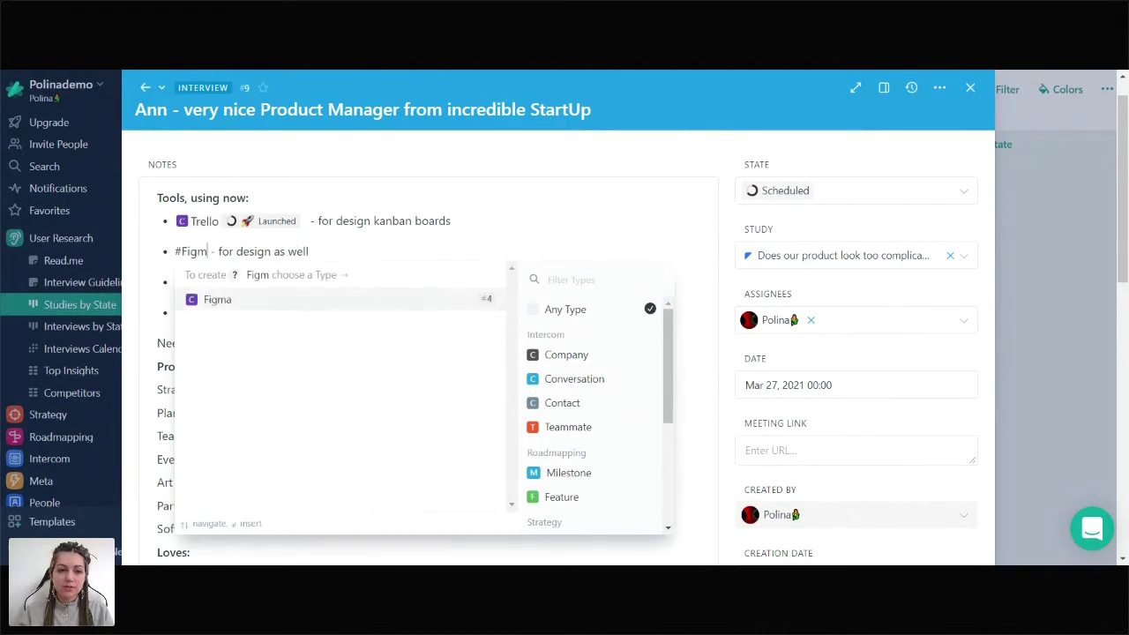
{"action": "left_click", "coordinate": [217, 300]}
Replace Notion and Jira with # mentions, then open the linked Trello record.
{"action": "key", "text": "BackSpace"}
{"action": "key", "text": "BackSpace"}
{"action": "key", "text": "BackSpace"}
{"action": "key", "text": "BackSpace"}
{"action": "key", "text": "BackSpace"}
{"action": "key", "text": "BackSpace"}
{"action": "type", "text": "#N"}
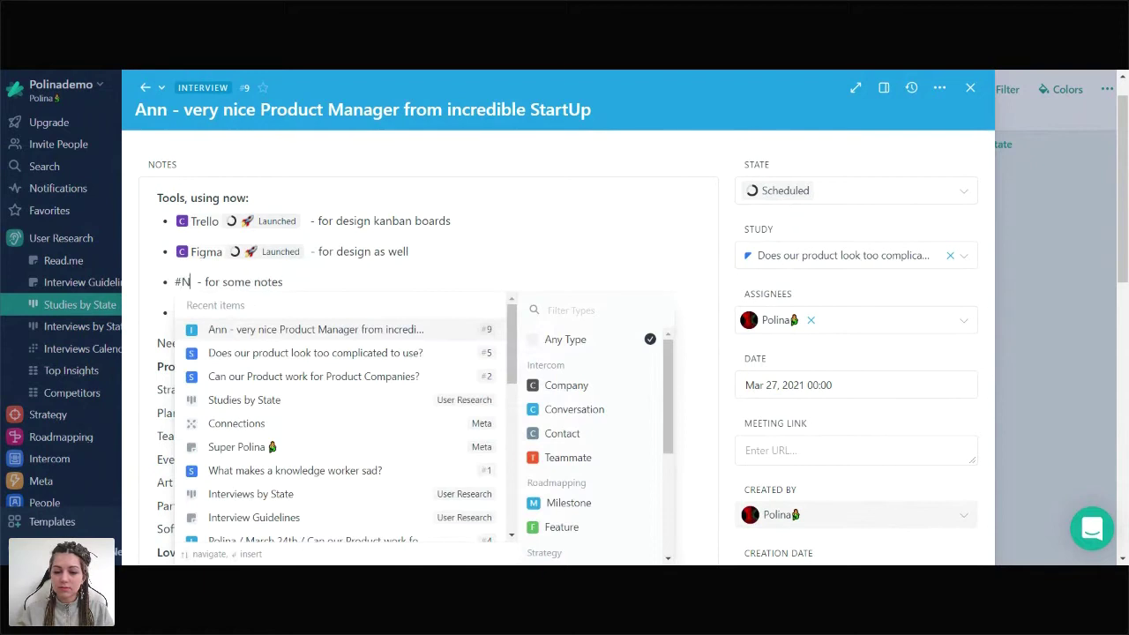
{"action": "type", "text": "otion"}
{"action": "left_click", "coordinate": [219, 339]}
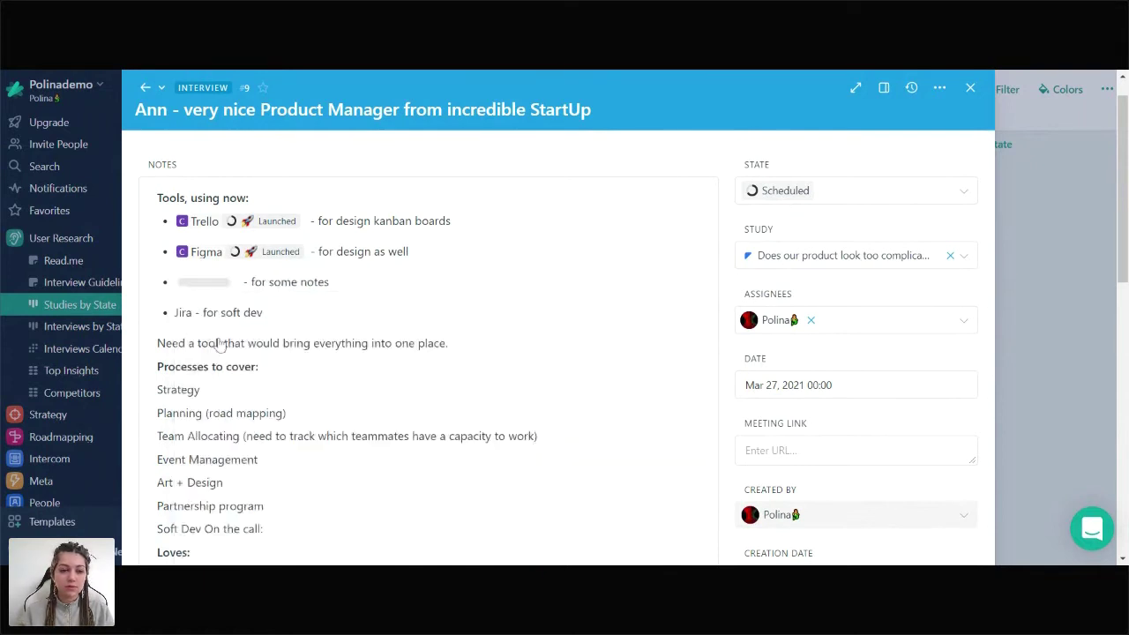
{"action": "key", "text": "BackSpace"}
{"action": "key", "text": "BackSpace"}
{"action": "key", "text": "BackSpace"}
{"action": "key", "text": "BackSpace"}
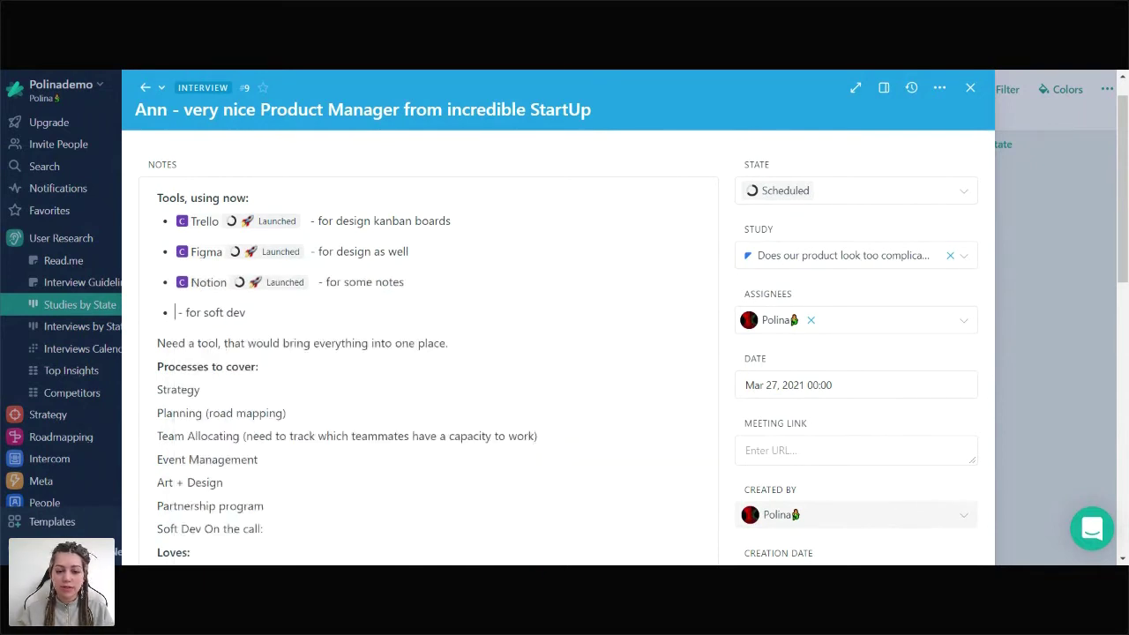
{"action": "type", "text": "#Jira"}
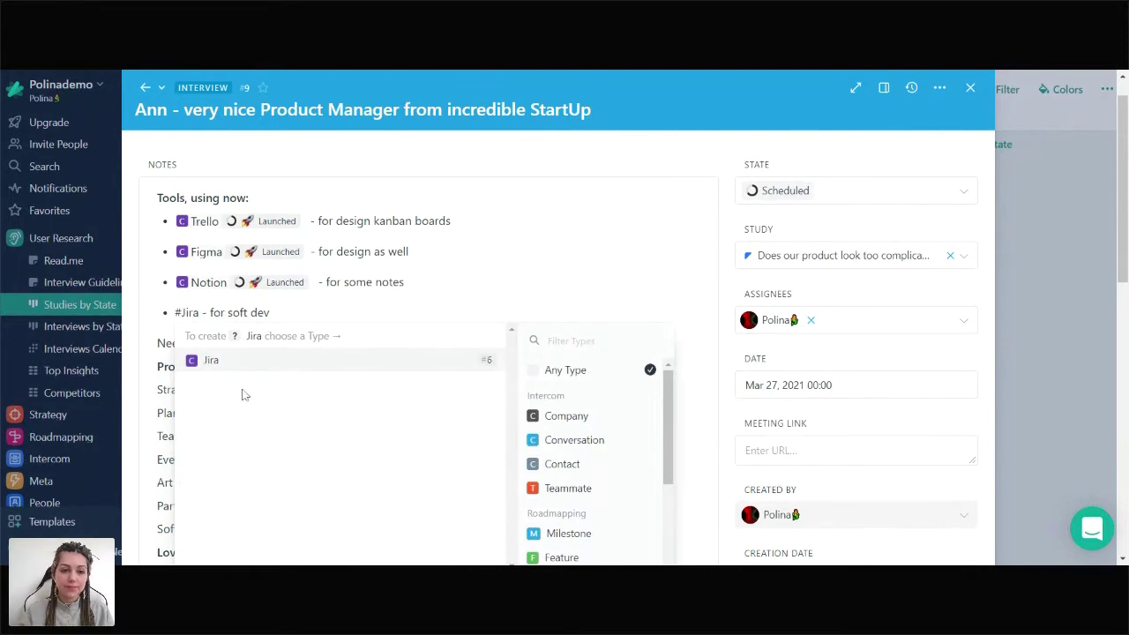
{"action": "left_click", "coordinate": [220, 369]}
{"action": "left_click", "coordinate": [259, 366]}
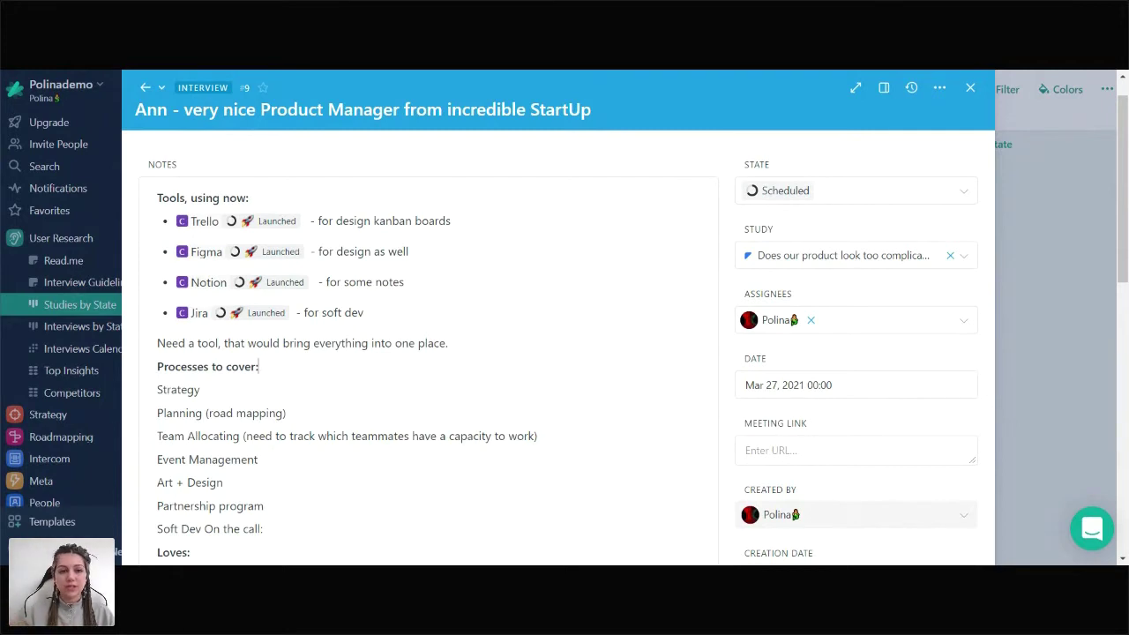
{"action": "left_click", "coordinate": [204, 222]}
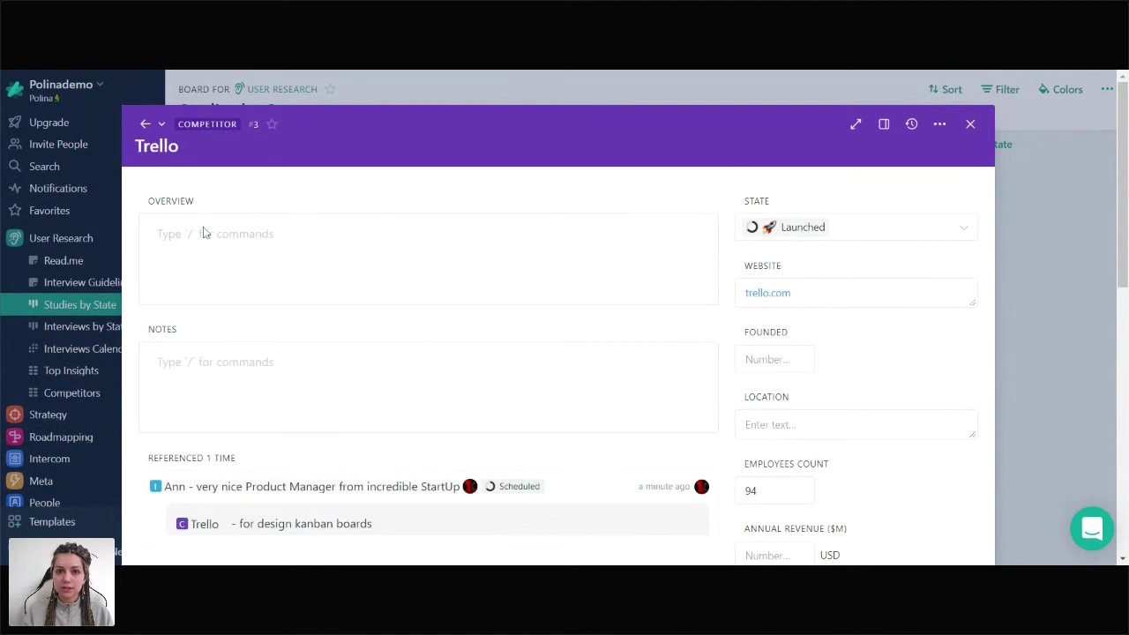
{"action": "scroll", "coordinate": [630, 339], "scroll_direction": "down", "scroll_amount": 2}
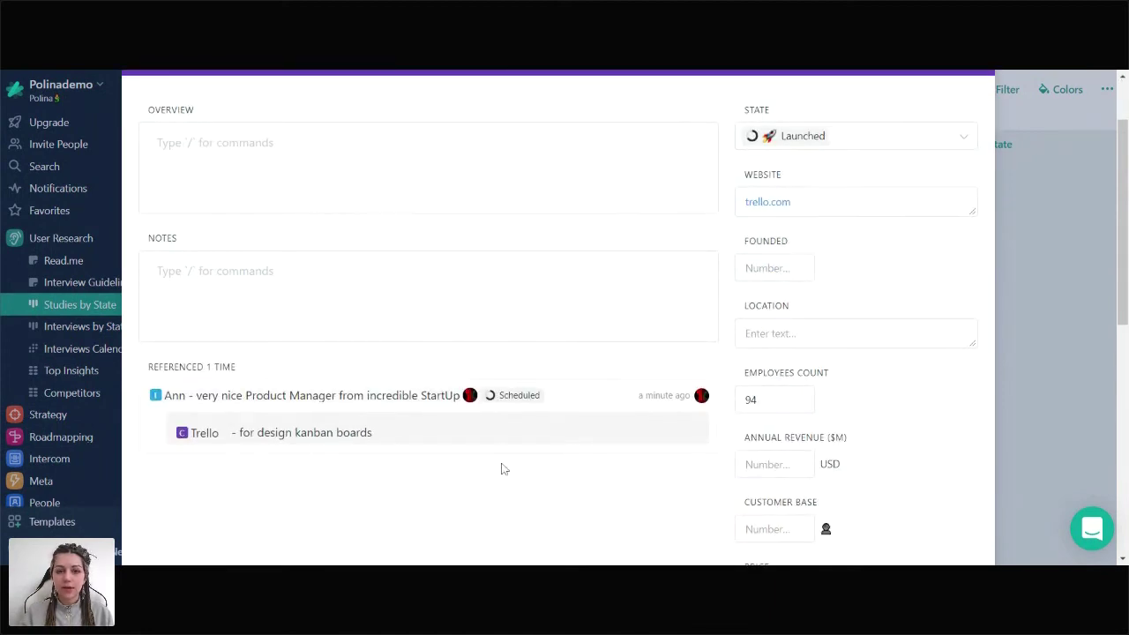
{"action": "scroll", "coordinate": [609, 361], "scroll_direction": "down", "scroll_amount": 1}
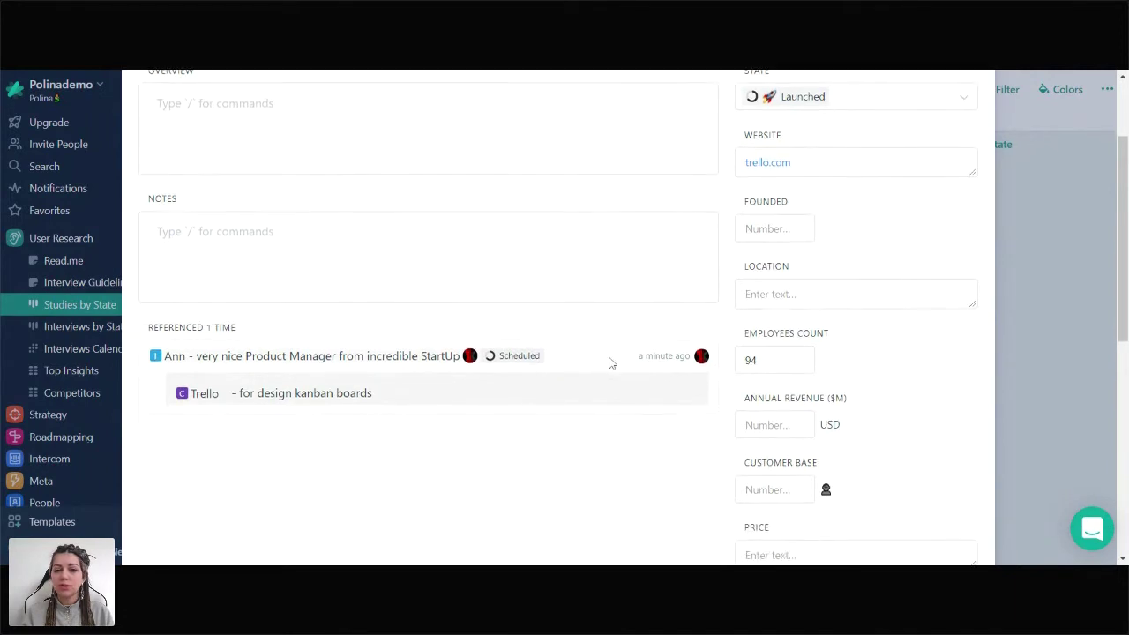
{"action": "scroll", "coordinate": [697, 377], "scroll_direction": "up", "scroll_amount": 3}
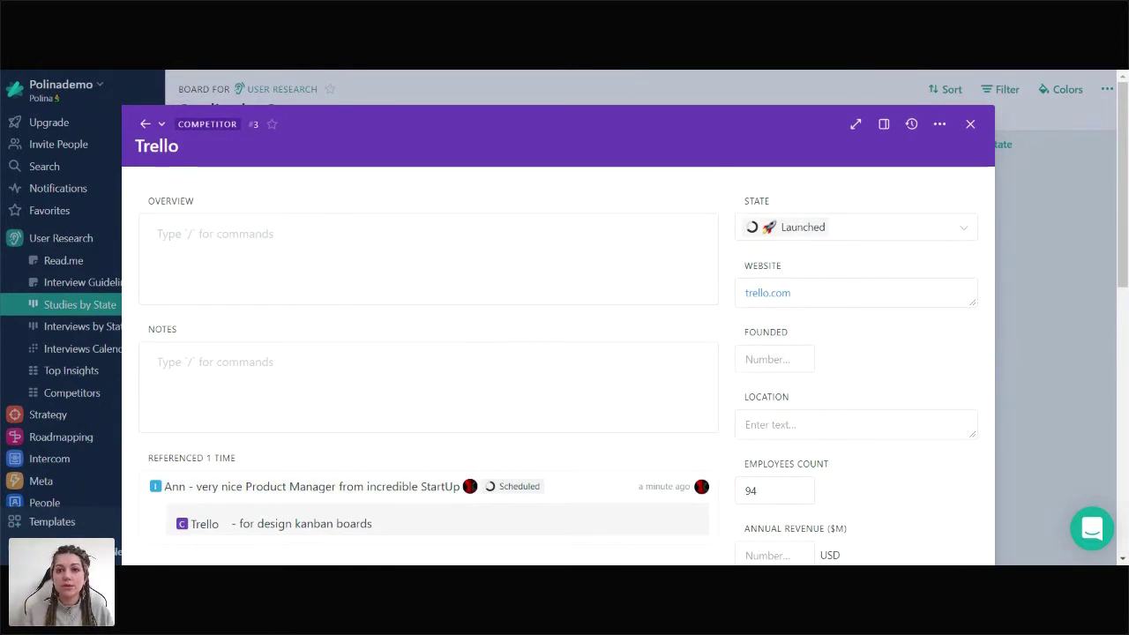
{"action": "scroll", "coordinate": [559, 353], "scroll_direction": "down", "scroll_amount": 2}
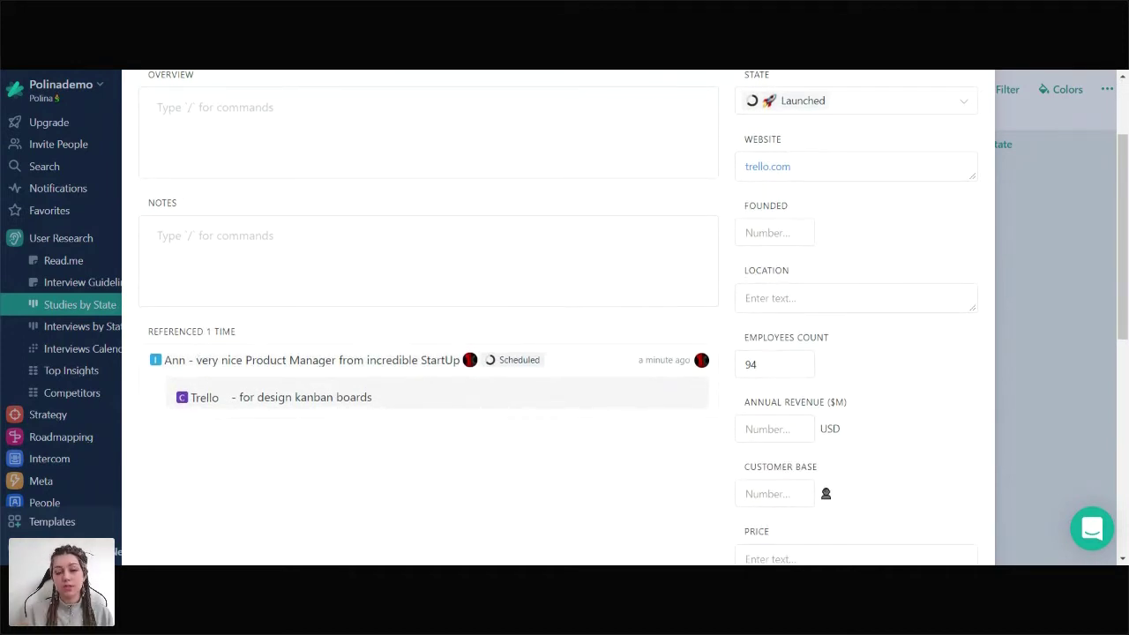
{"action": "scroll", "coordinate": [559, 352], "scroll_direction": "up", "scroll_amount": 2}
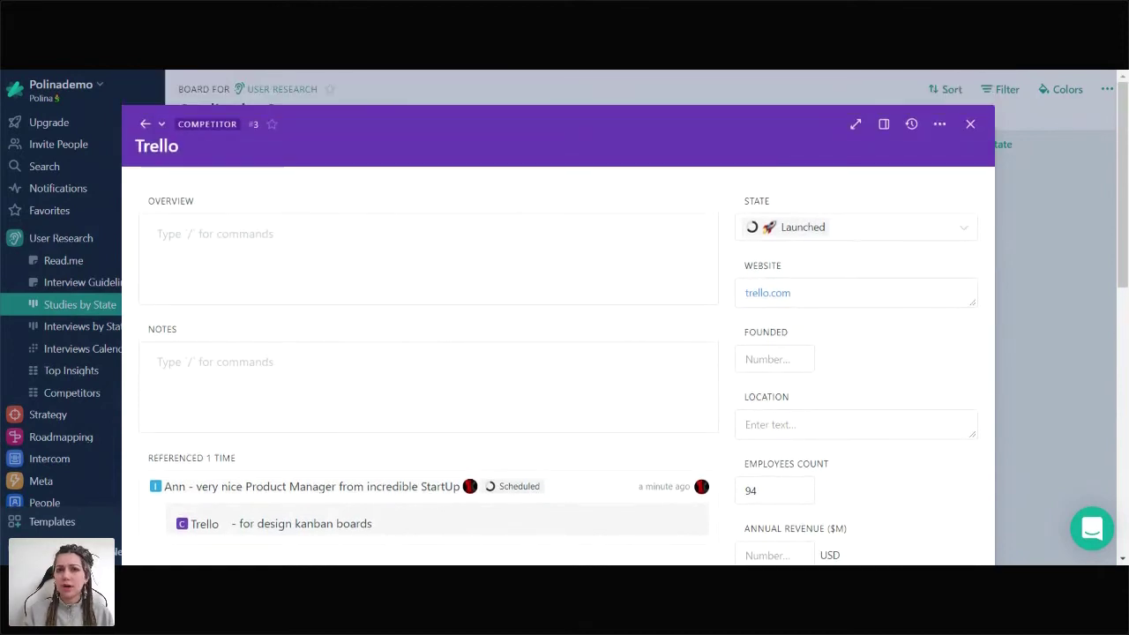
{"action": "left_click", "coordinate": [143, 123]}
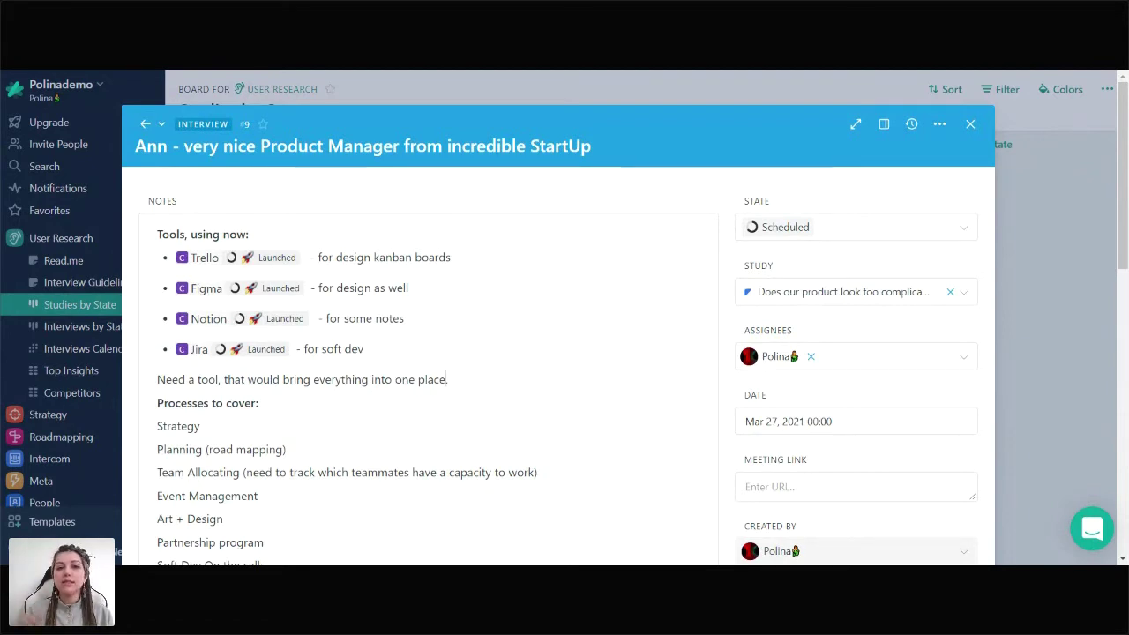
Make the three Pains and fears lines a bulleted list.
{"action": "scroll", "coordinate": [428, 317], "scroll_direction": "down", "scroll_amount": 5}
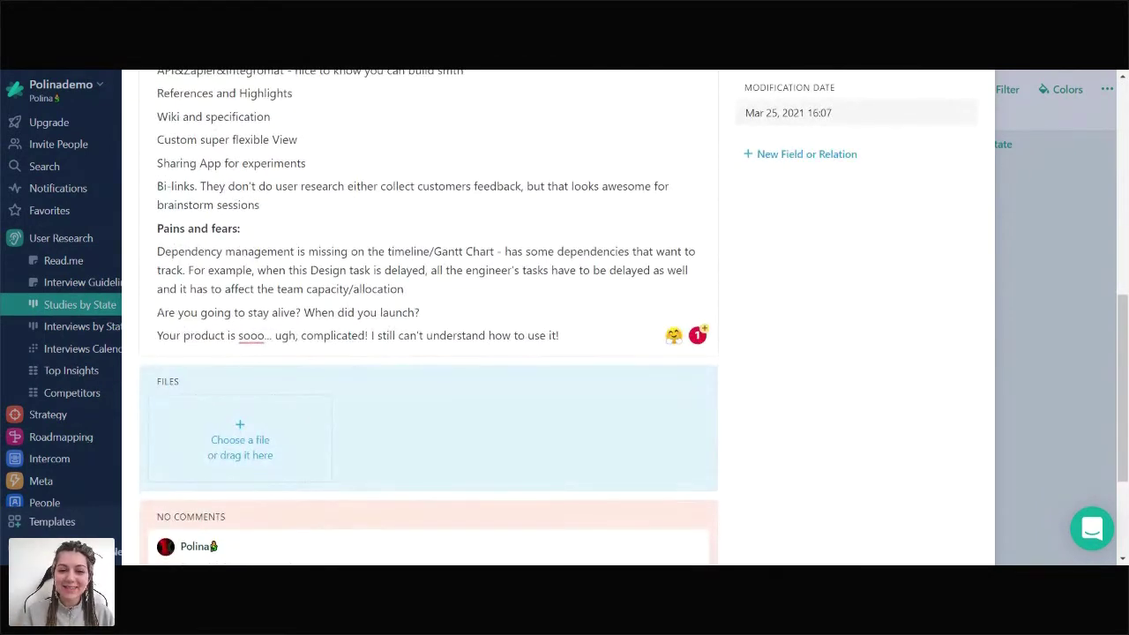
{"action": "left_click_drag", "start_coordinate": [559, 335], "coordinate": [159, 251]}
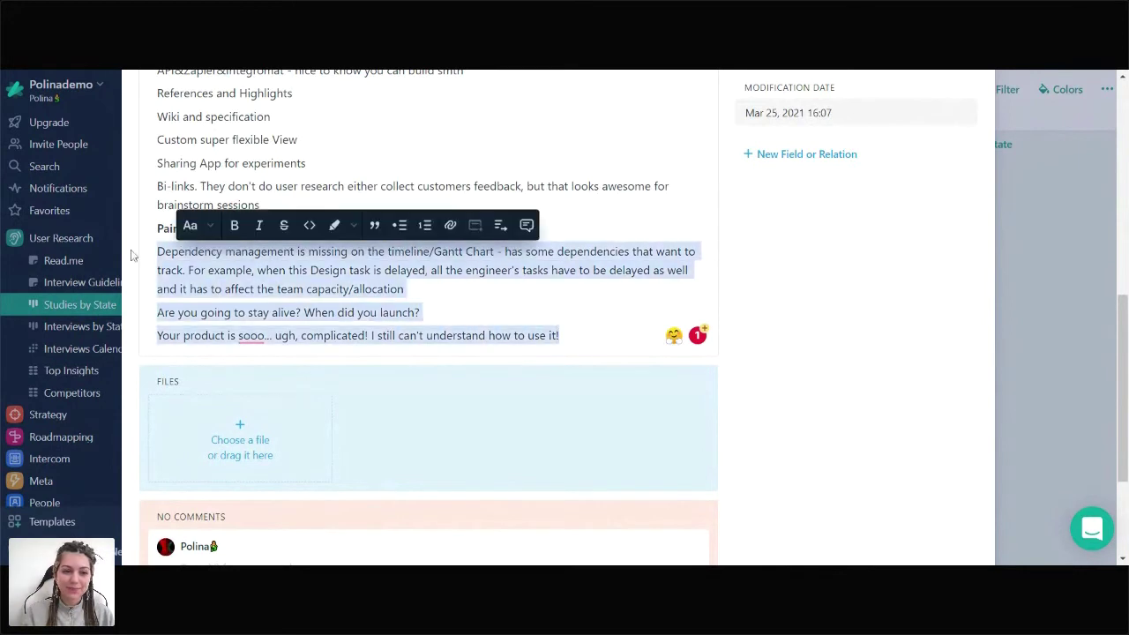
{"action": "left_click", "coordinate": [400, 224]}
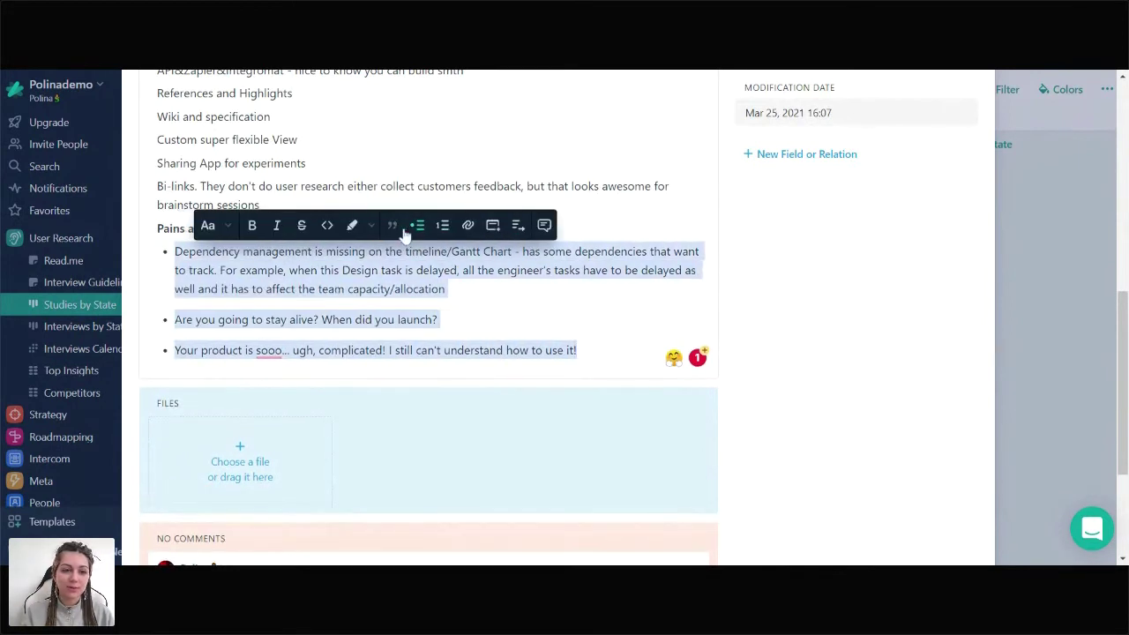
{"action": "left_click", "coordinate": [291, 270]}
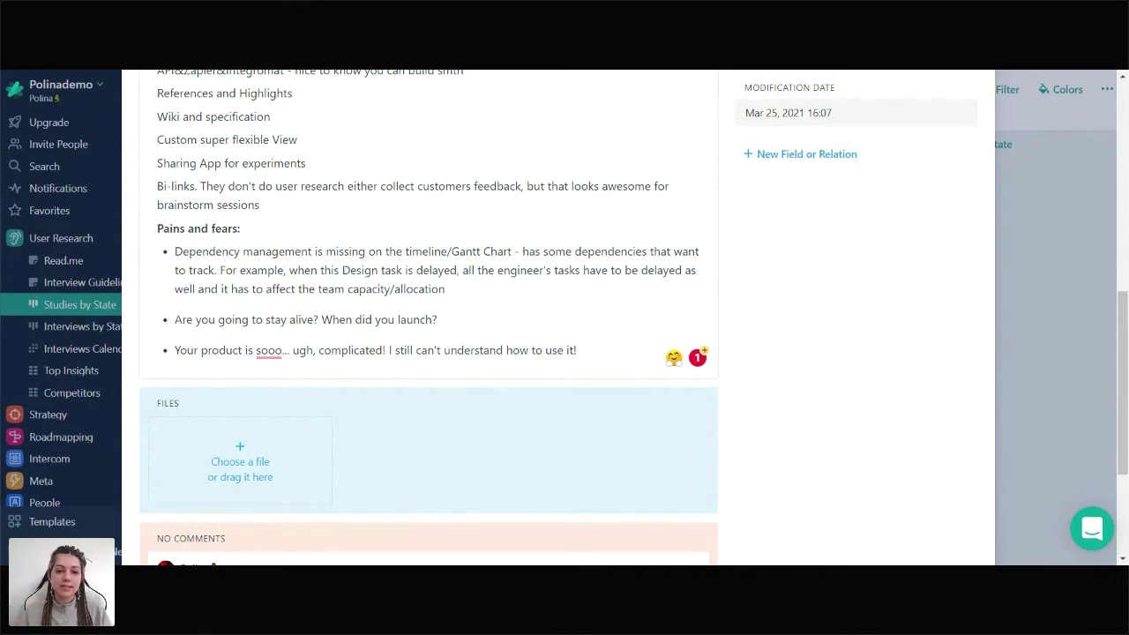
{"action": "scroll", "coordinate": [423, 317], "scroll_direction": "up", "scroll_amount": 5}
{"action": "scroll", "coordinate": [424, 318], "scroll_direction": "down", "scroll_amount": 1}
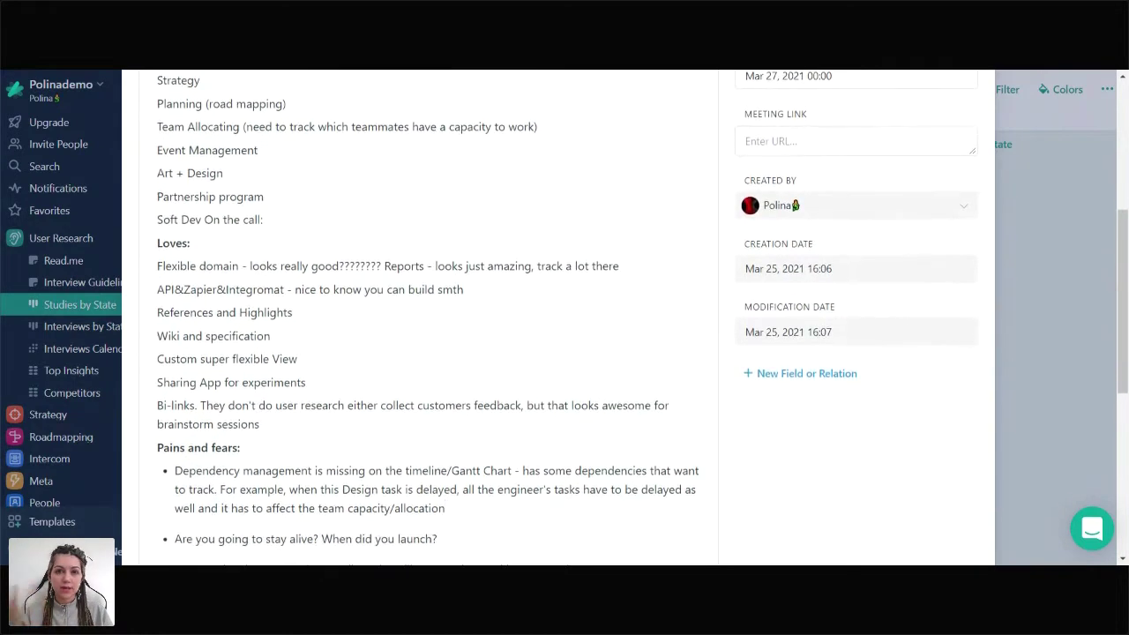
{"action": "scroll", "coordinate": [428, 317], "scroll_direction": "down", "scroll_amount": 1}
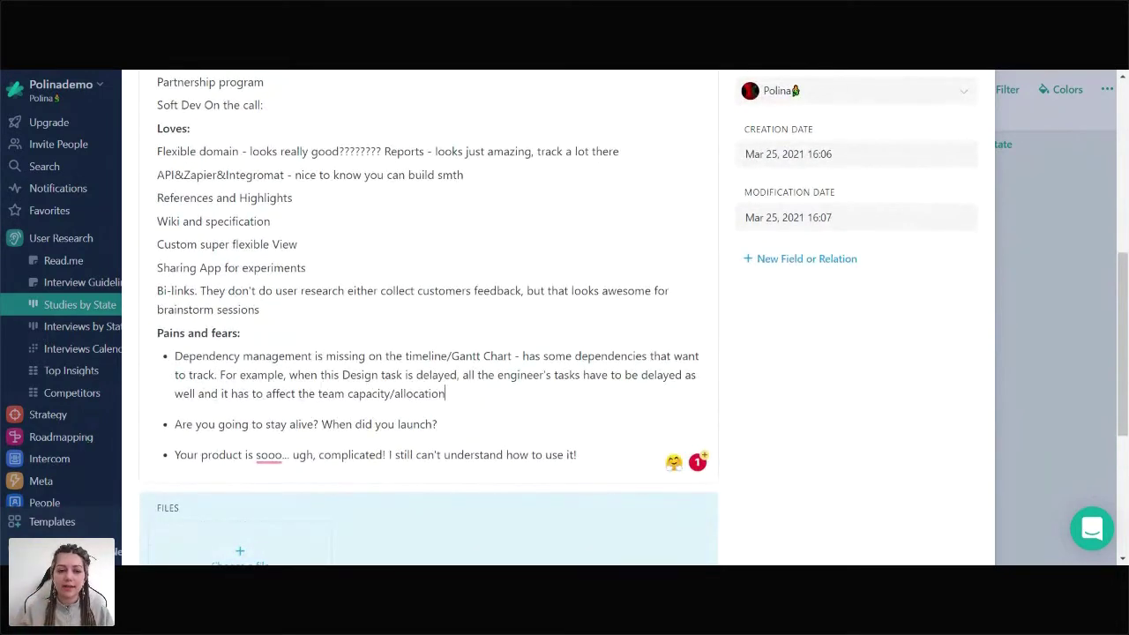
Link the dependency-management bullet to the existing Insight found by searching 'Depe'.
{"action": "left_click_drag", "start_coordinate": [445, 394], "coordinate": [174, 356]}
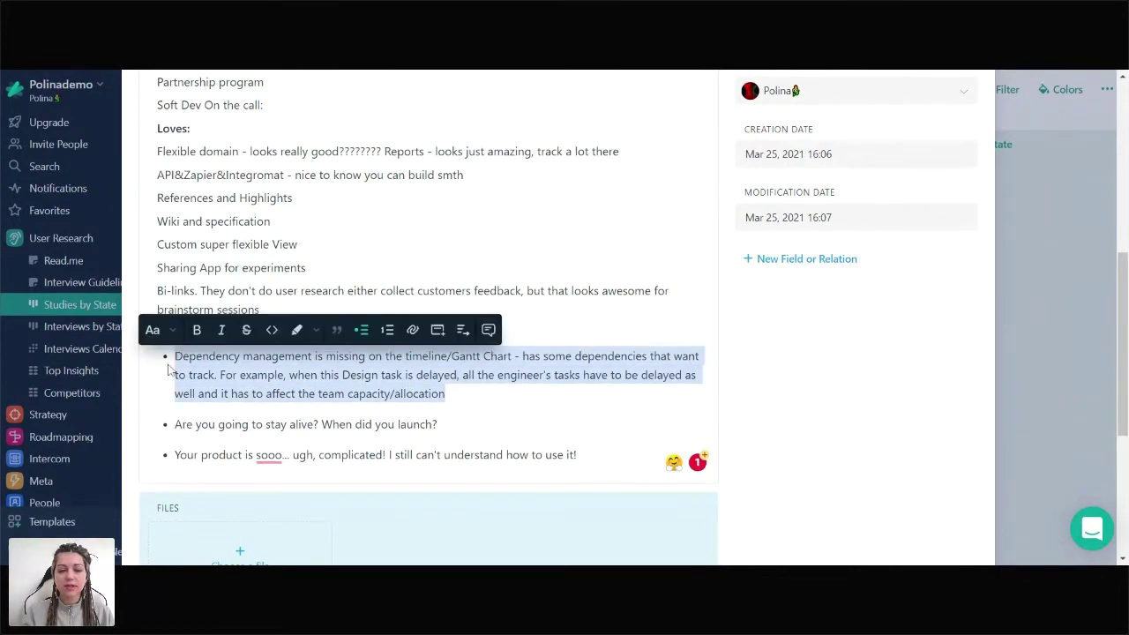
{"action": "left_click", "coordinate": [463, 331]}
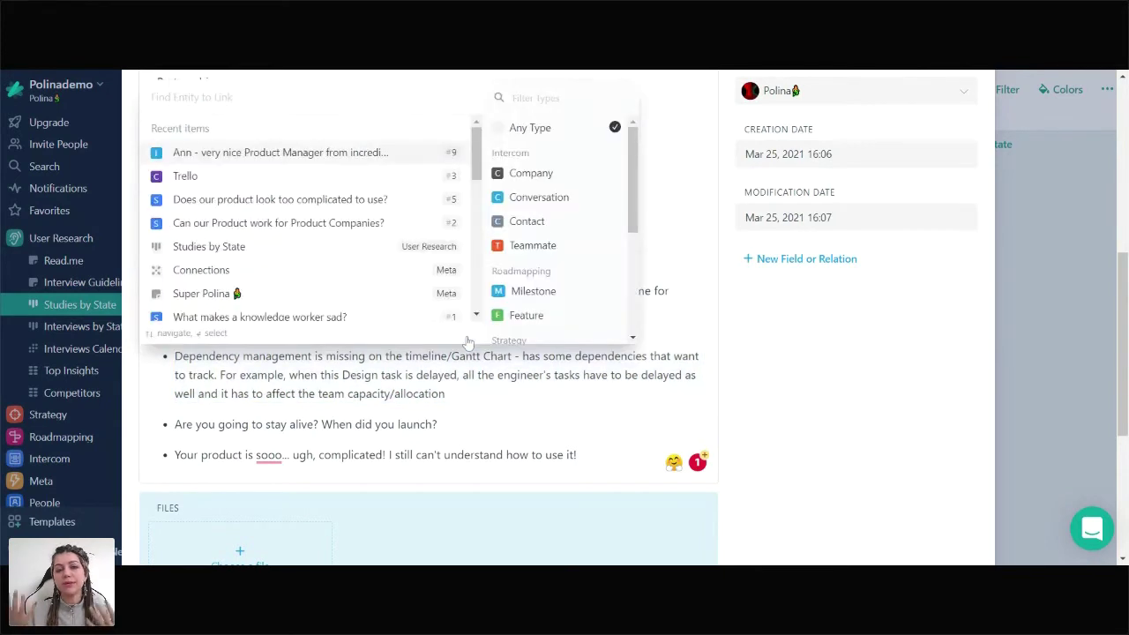
{"action": "scroll", "coordinate": [582, 350], "scroll_direction": "up", "scroll_amount": 1}
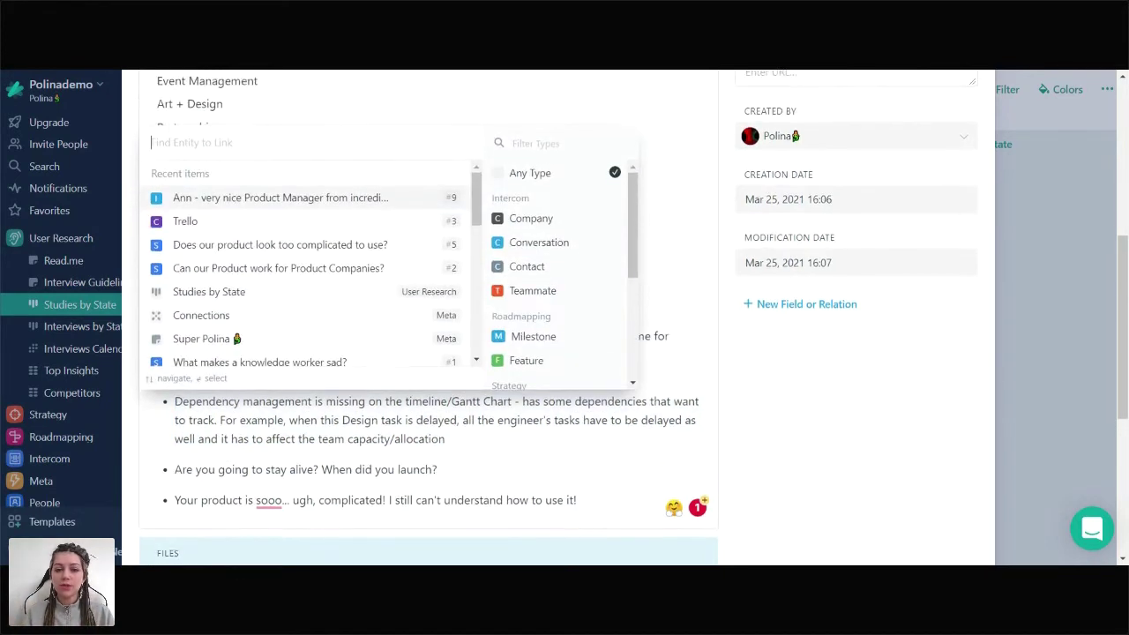
{"action": "left_click", "coordinate": [530, 148]}
{"action": "type", "text": "In"}
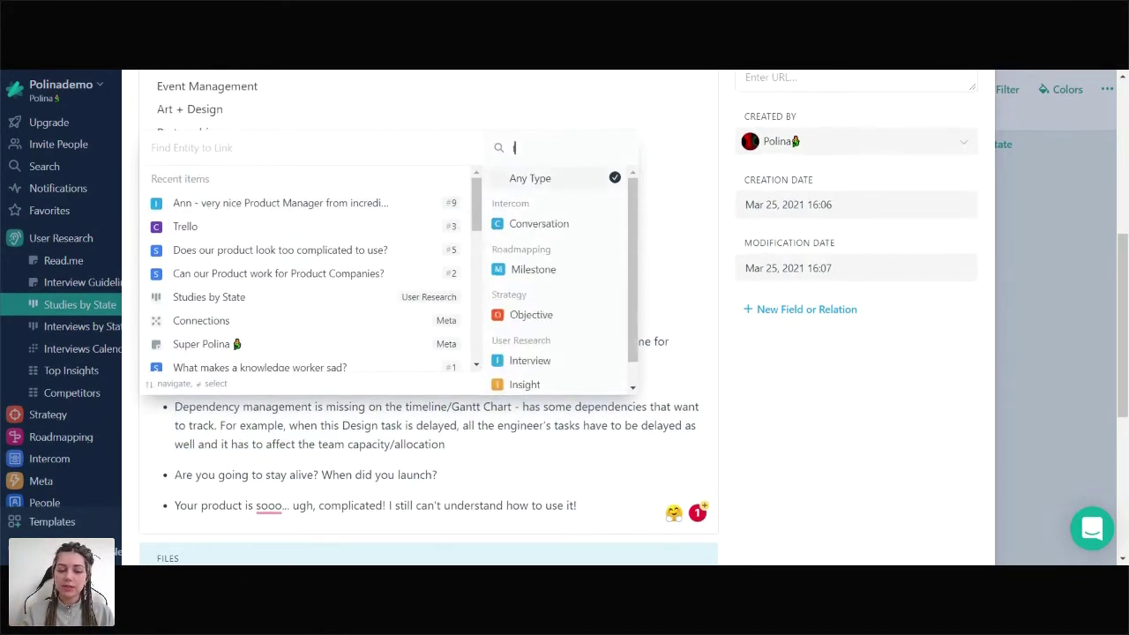
{"action": "left_click", "coordinate": [520, 252]}
{"action": "left_click", "coordinate": [198, 146]}
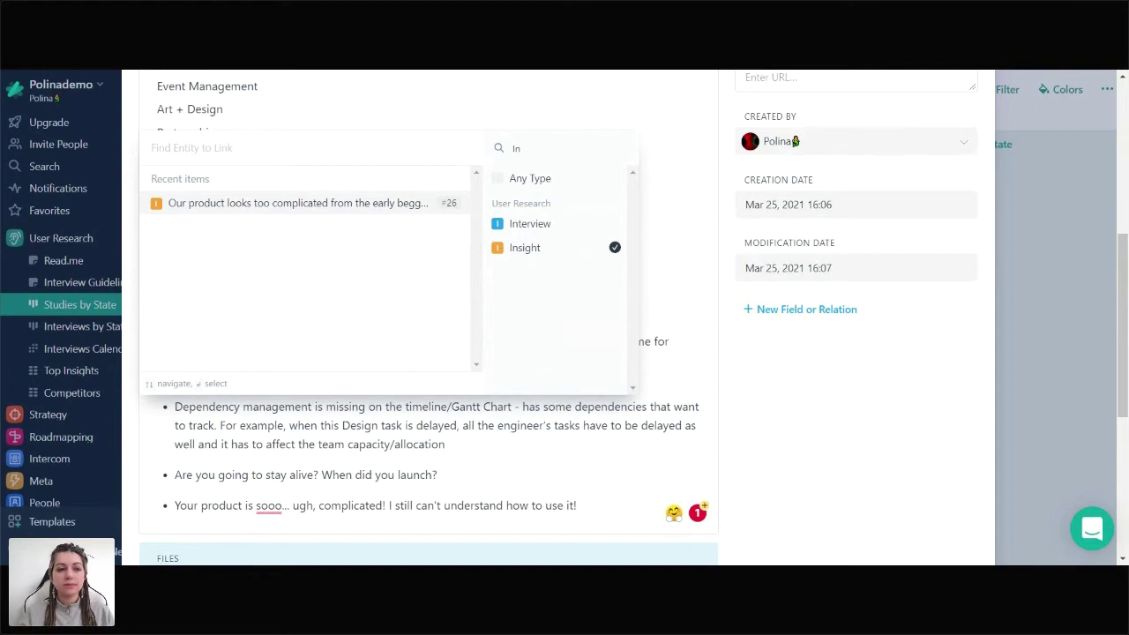
{"action": "type", "text": "Depe"}
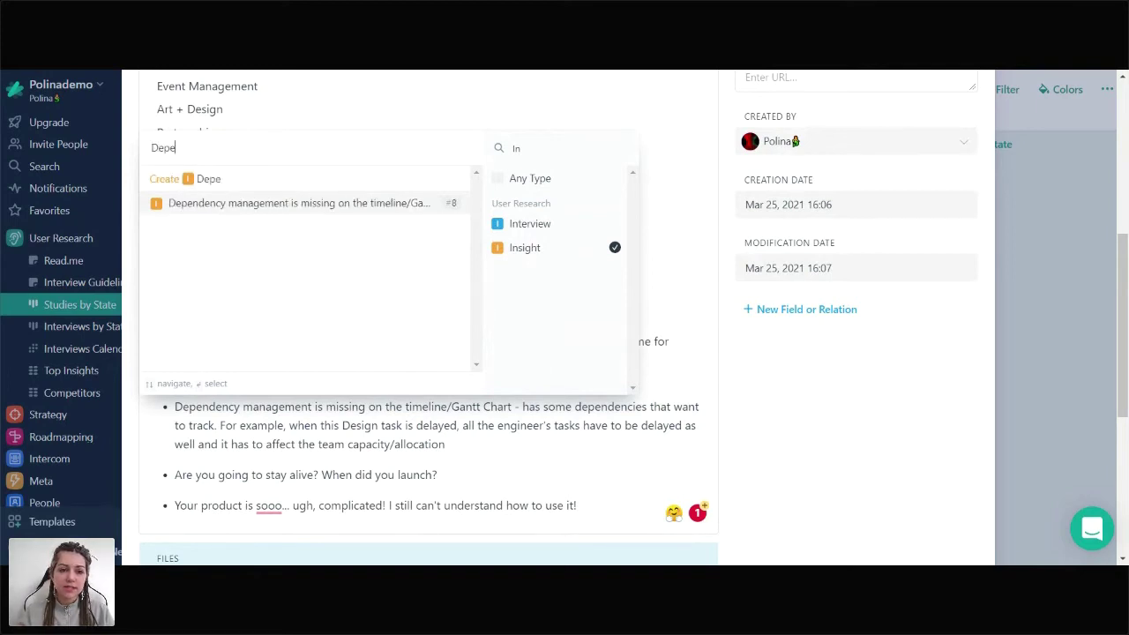
{"action": "left_click", "coordinate": [374, 206]}
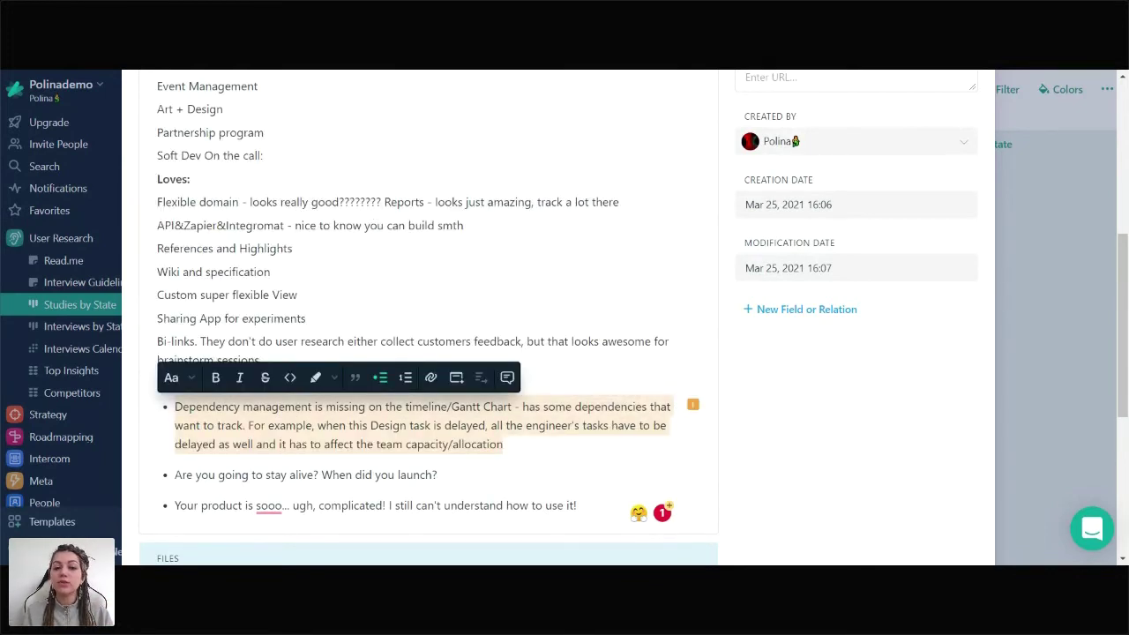
{"action": "scroll", "coordinate": [374, 210], "scroll_direction": "down", "scroll_amount": 1}
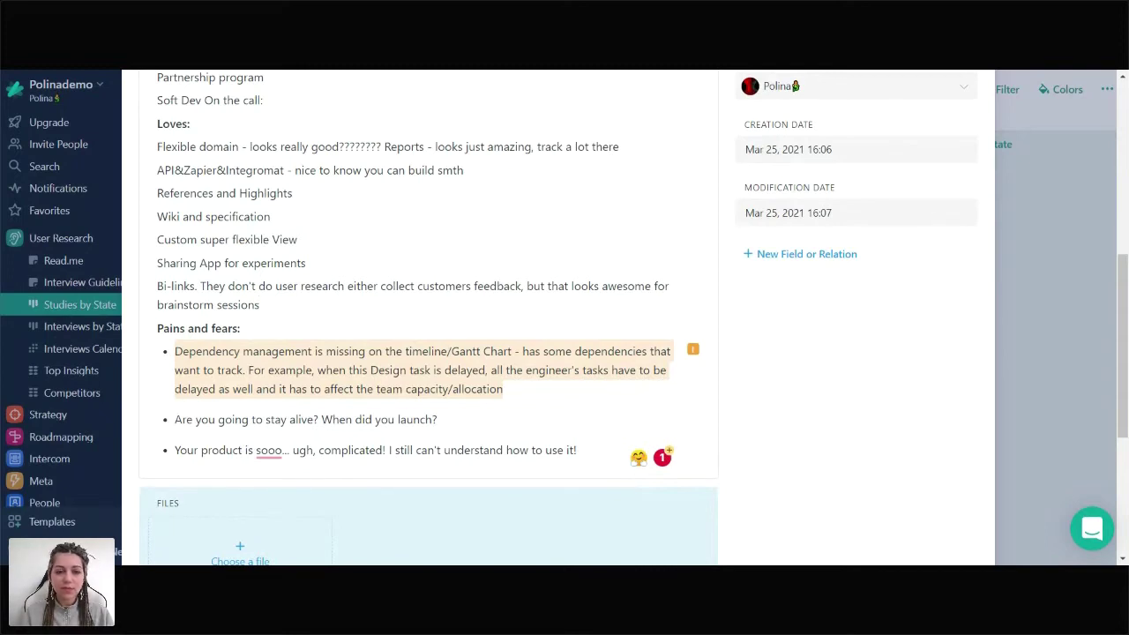
Link the stay-alive bullet to the Insight 'Users are worried that we will not survive'.
{"action": "left_click_drag", "start_coordinate": [438, 419], "coordinate": [201, 418]}
{"action": "triple_click", "coordinate": [201, 419]}
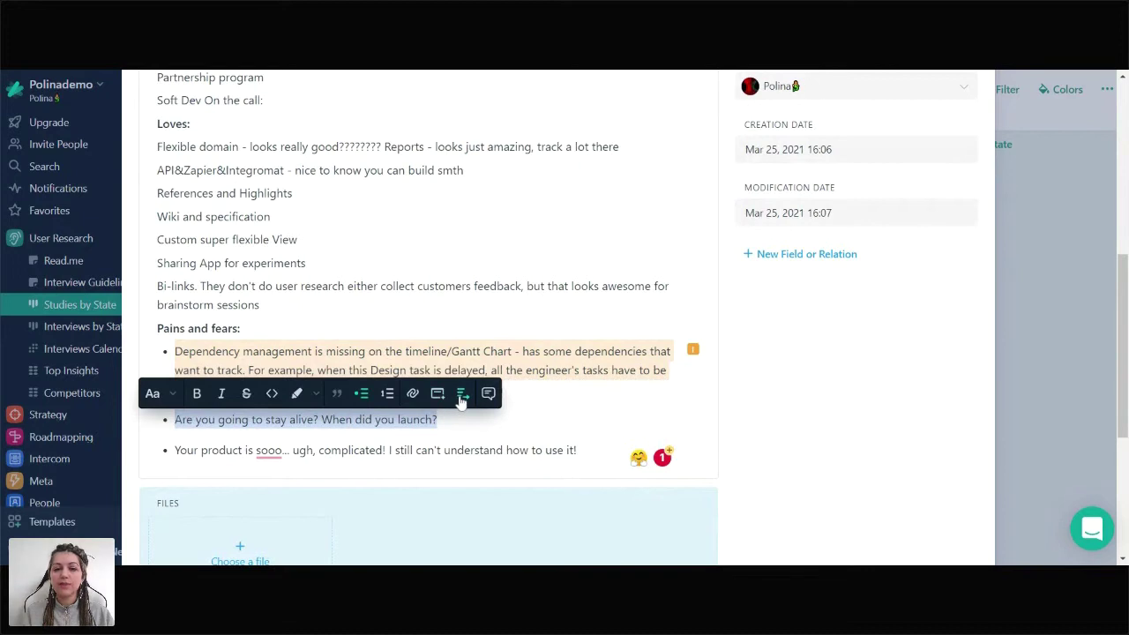
{"action": "left_click", "coordinate": [461, 399]}
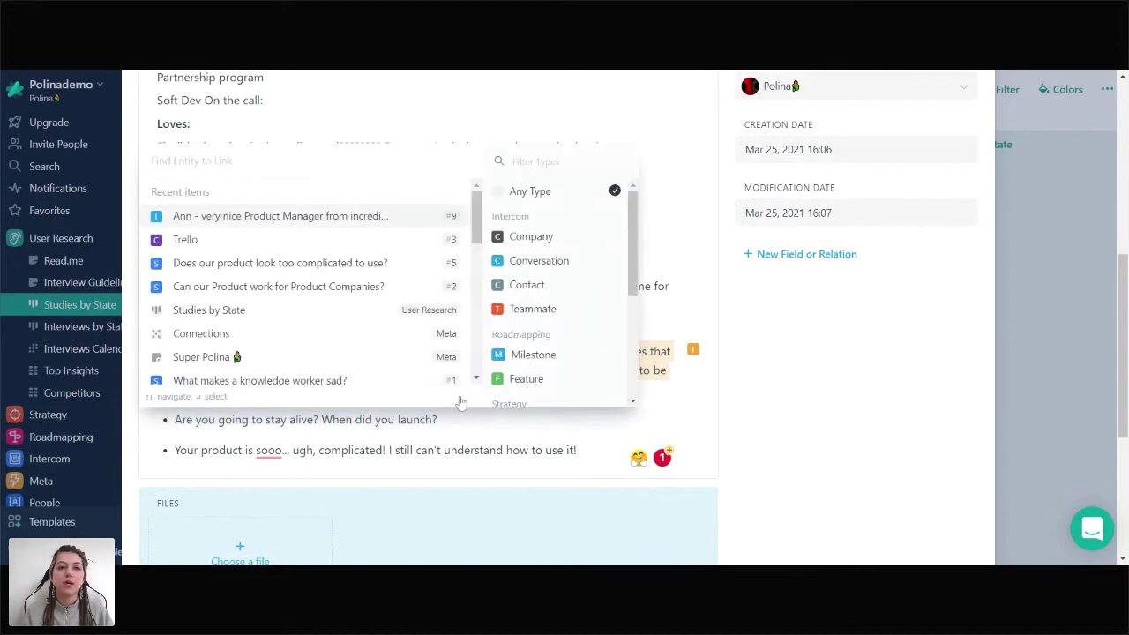
{"action": "left_click", "coordinate": [573, 161]}
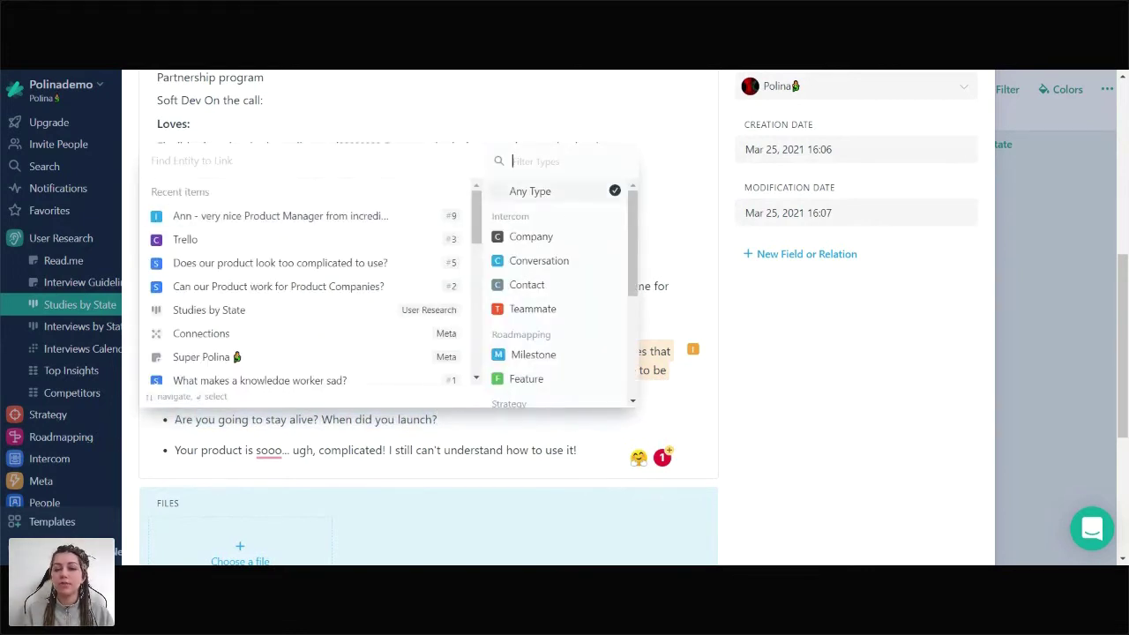
{"action": "type", "text": "Ins"}
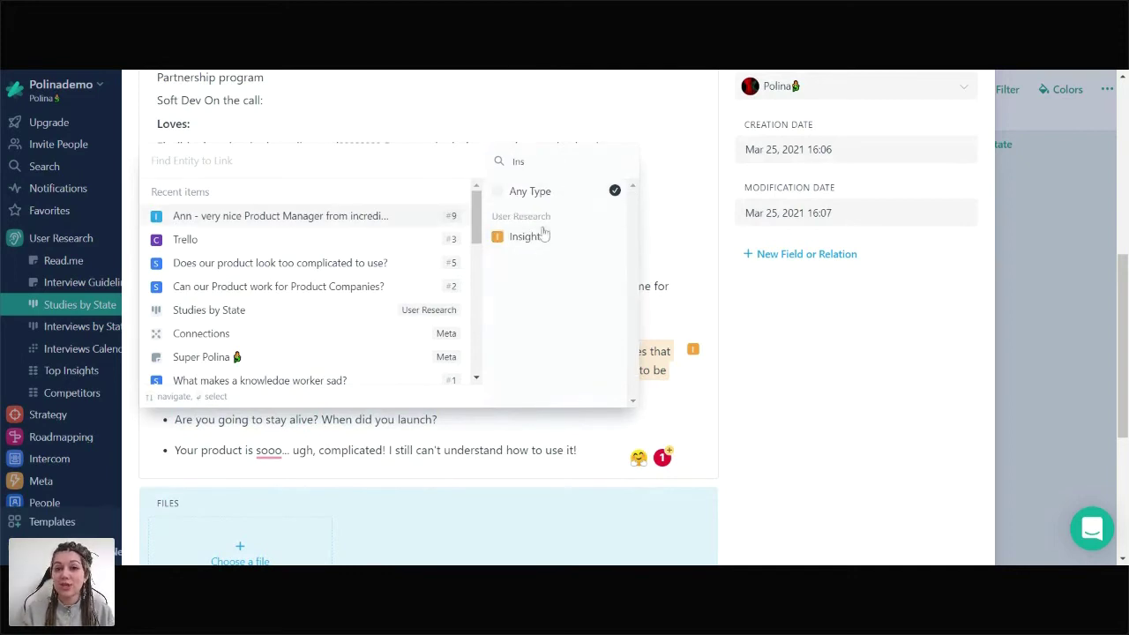
{"action": "left_click", "coordinate": [544, 235]}
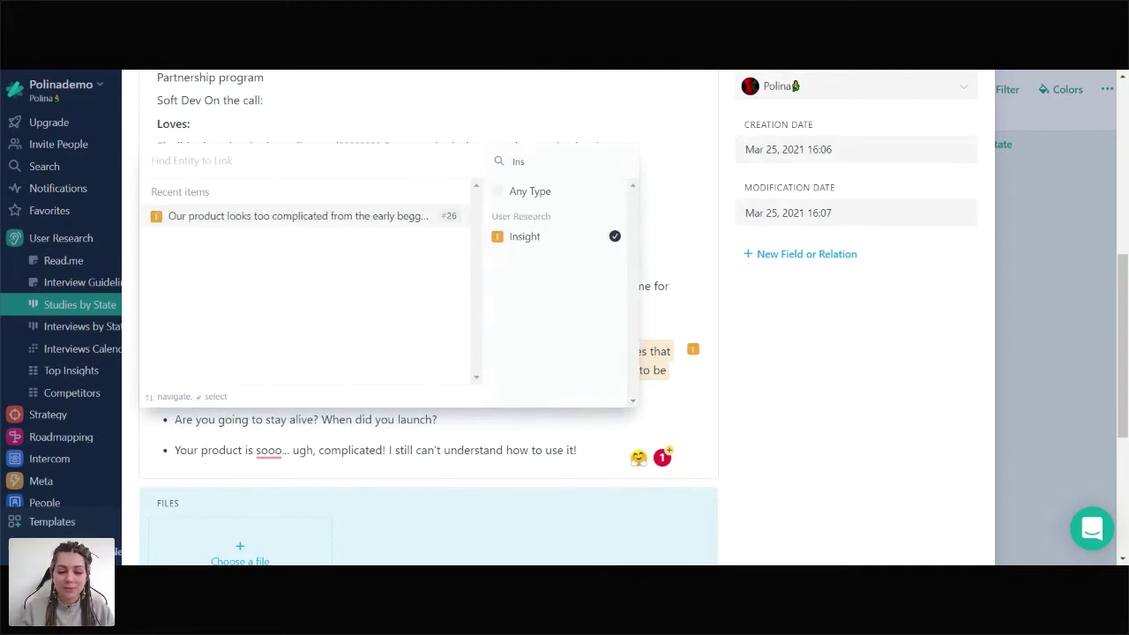
{"action": "type", "text": "Users"}
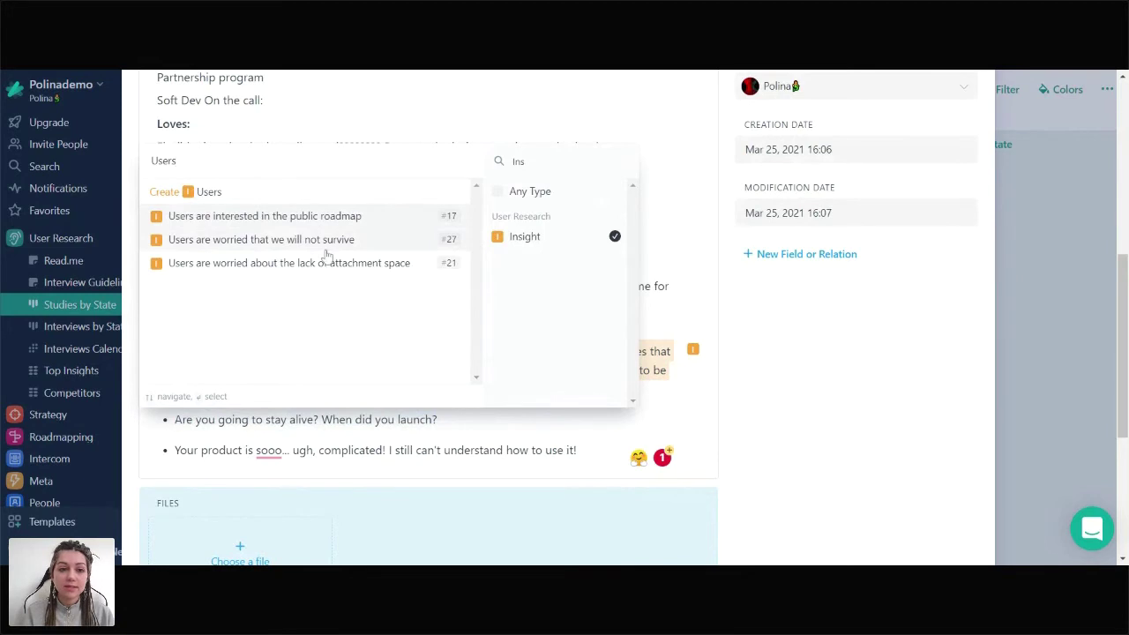
{"action": "left_click", "coordinate": [326, 252]}
{"action": "left_click", "coordinate": [577, 450]}
{"action": "left_click_drag", "start_coordinate": [576, 449], "coordinate": [174, 451]}
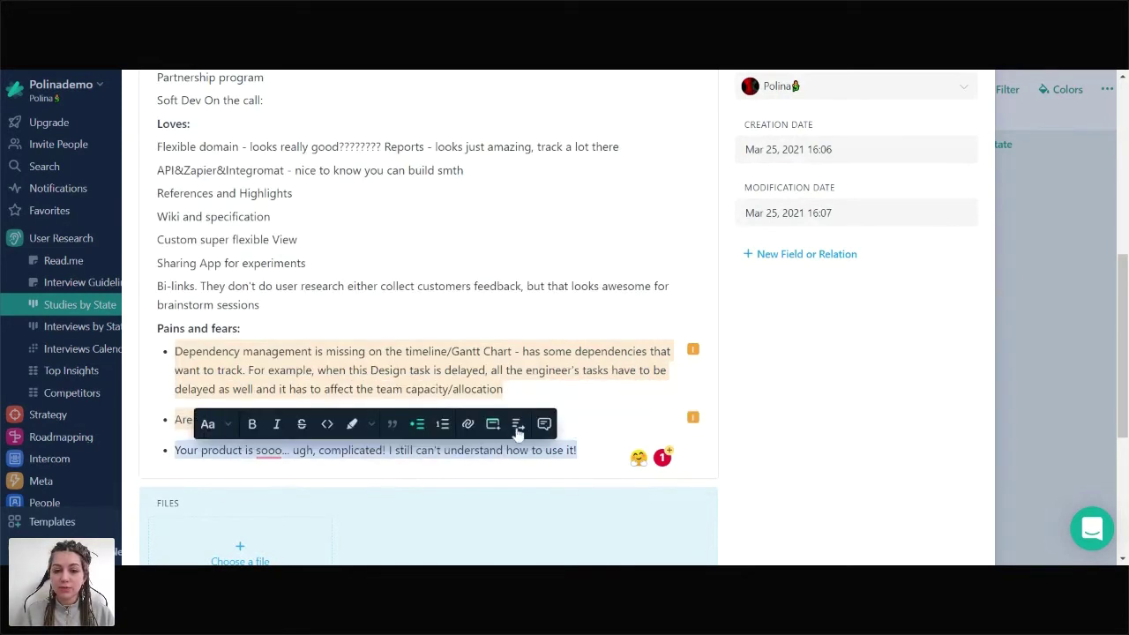
Link the selected bullet to a new Insight titled 'Getting Started is not enough for non-tech users'.
{"action": "left_click", "coordinate": [519, 424]}
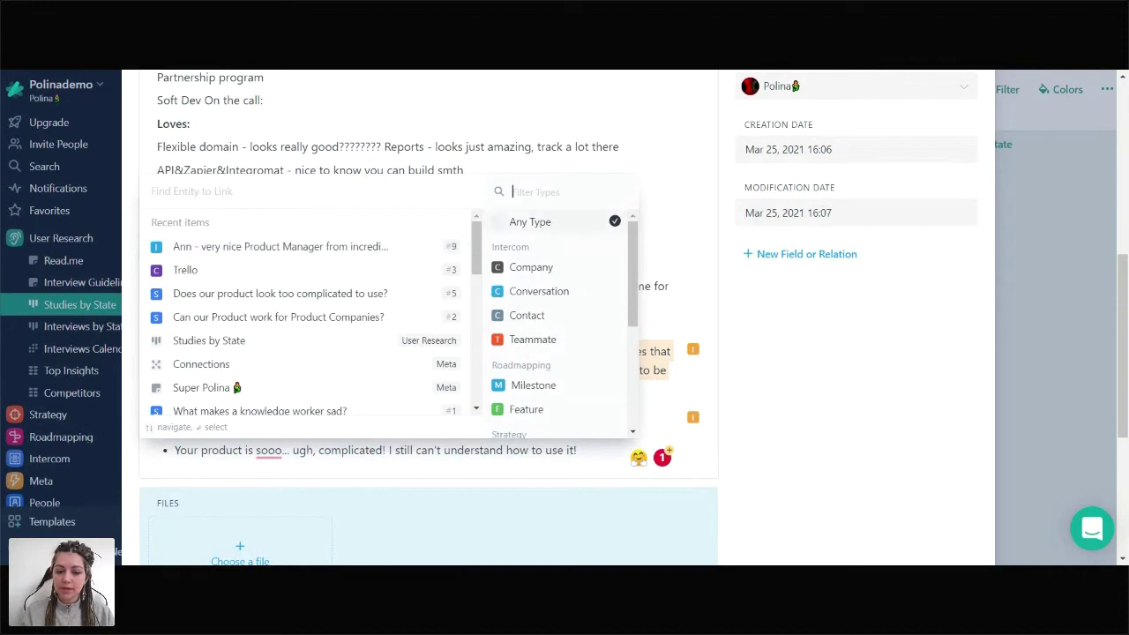
{"action": "type", "text": "In"}
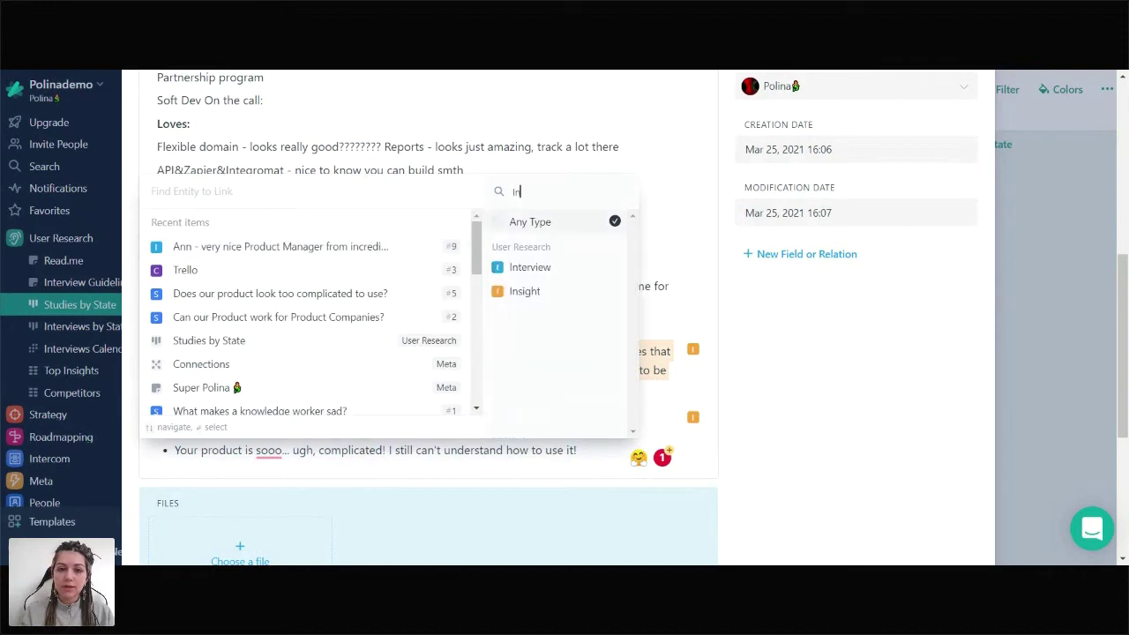
{"action": "left_click", "coordinate": [546, 300]}
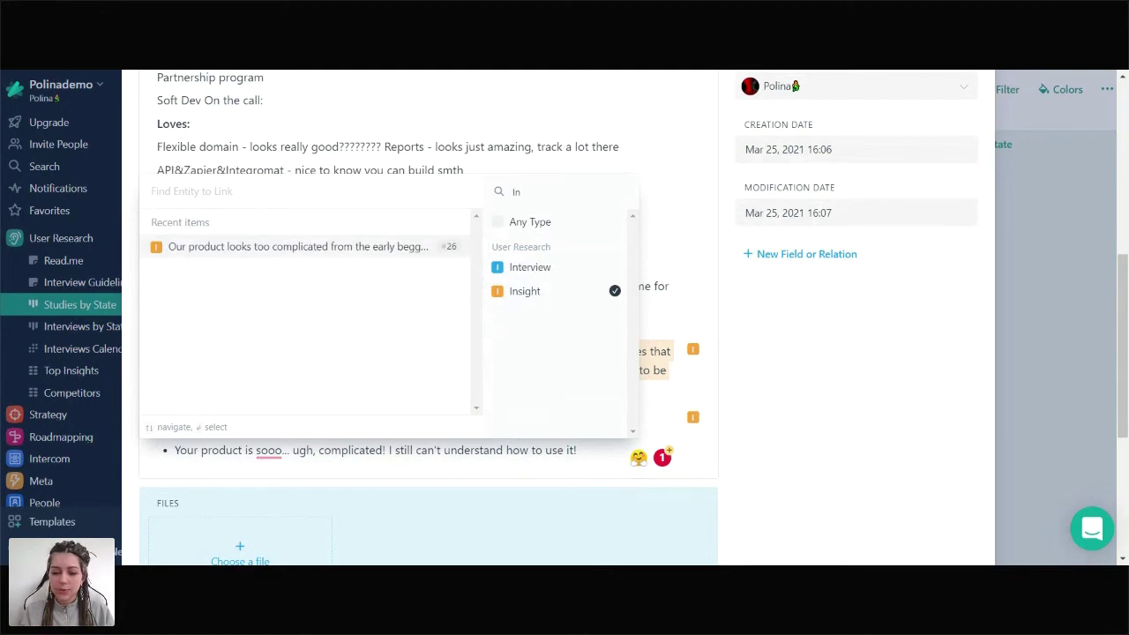
{"action": "type", "text": "Get"}
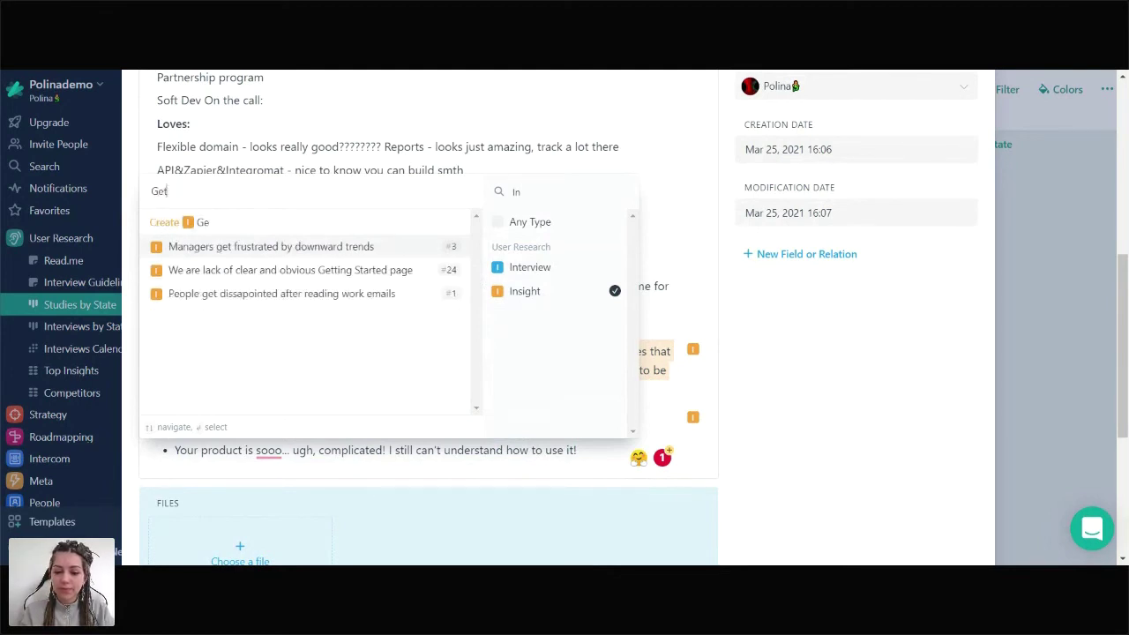
{"action": "type", "text": "ting Started is no"}
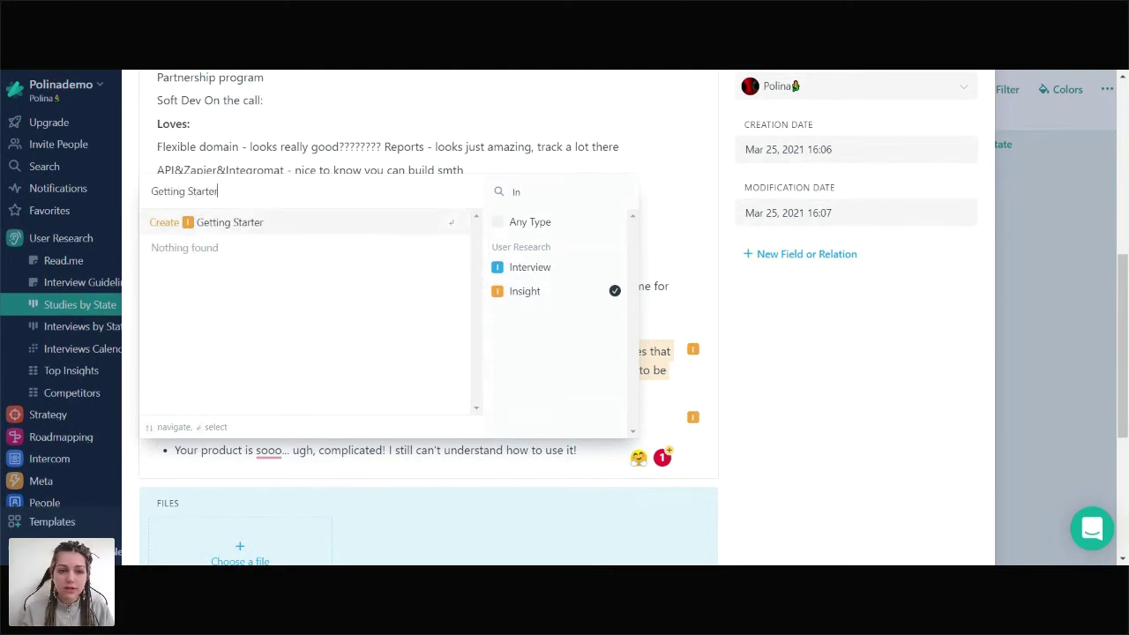
{"action": "type", "text": "t"}
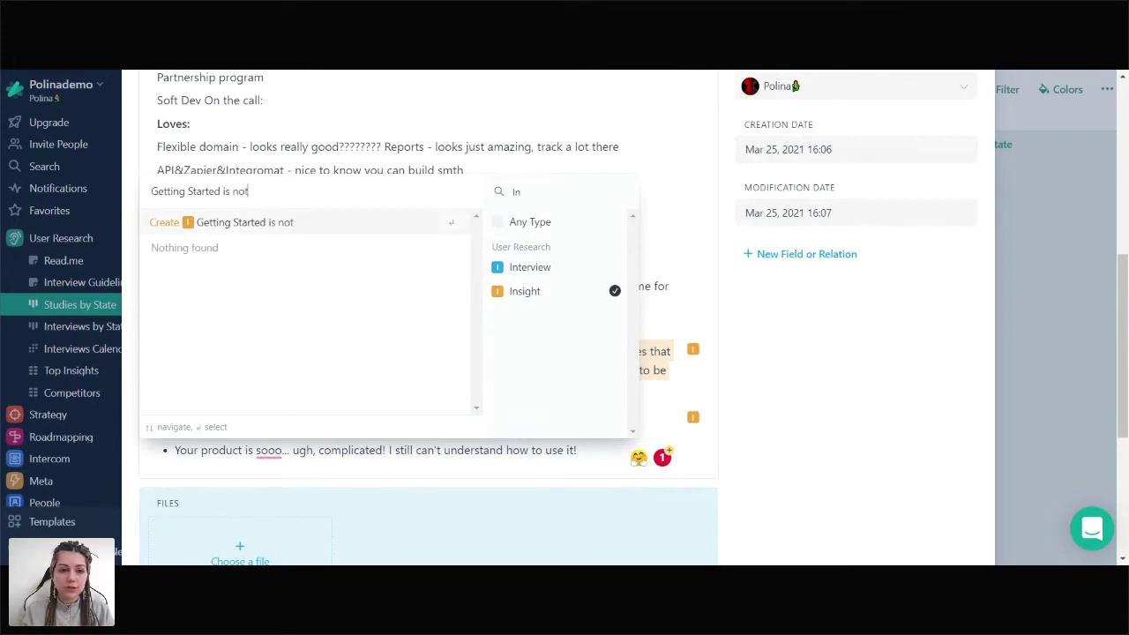
{"action": "type", "text": " enough "}
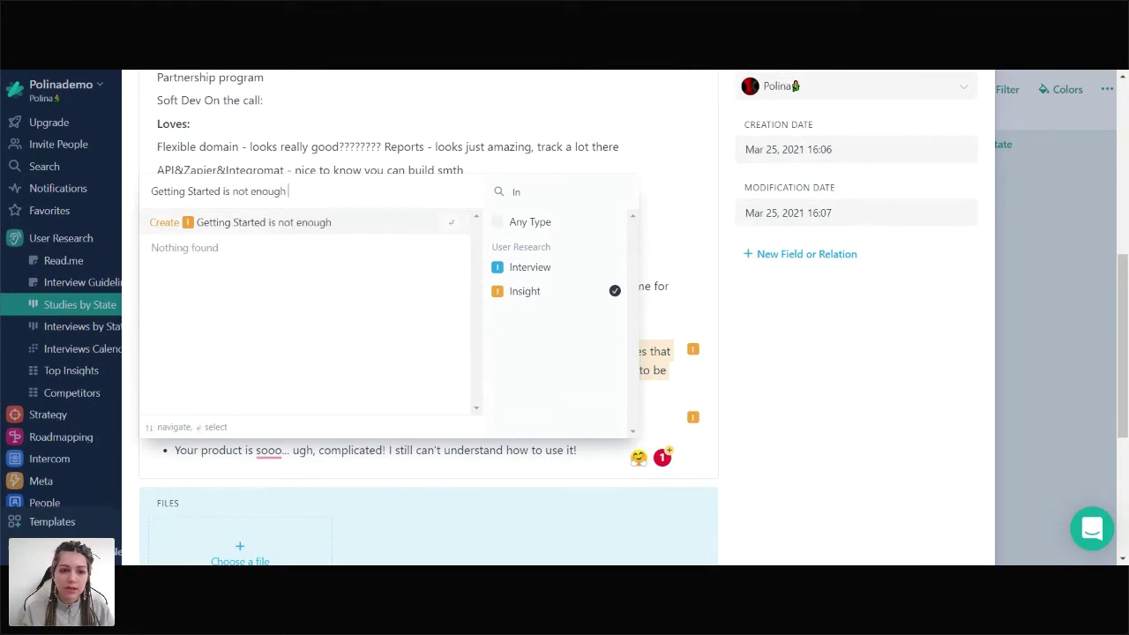
{"action": "type", "text": "for non-t"}
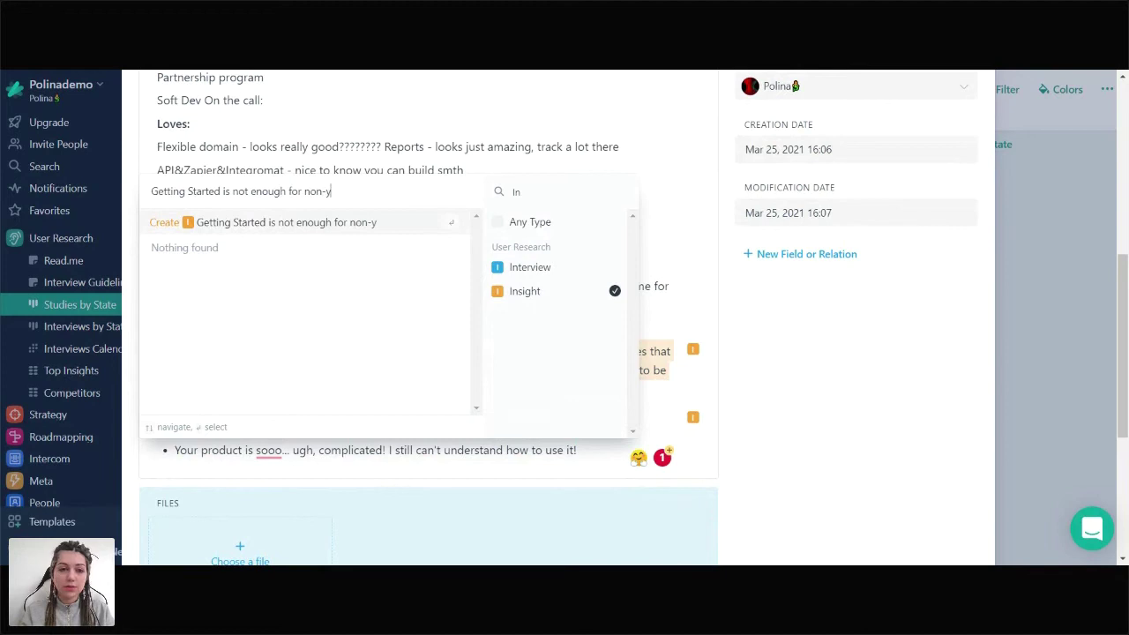
{"action": "type", "text": "ech users"}
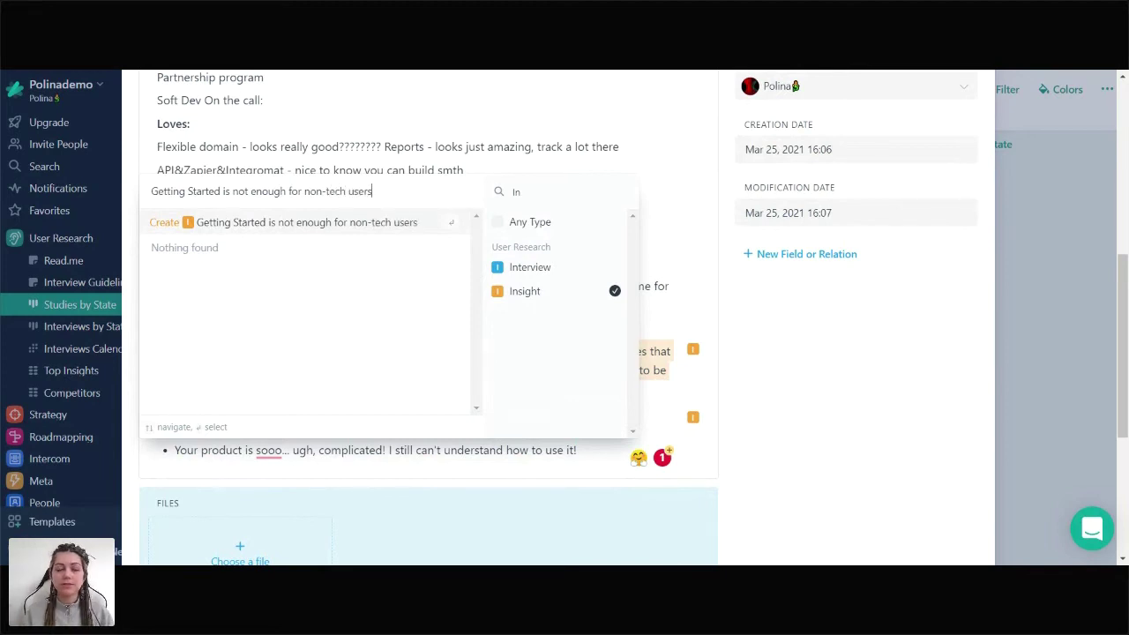
{"action": "left_click", "coordinate": [278, 224]}
Preview the insight linked to each of the three bullets to check the links.
{"action": "left_click", "coordinate": [275, 220]}
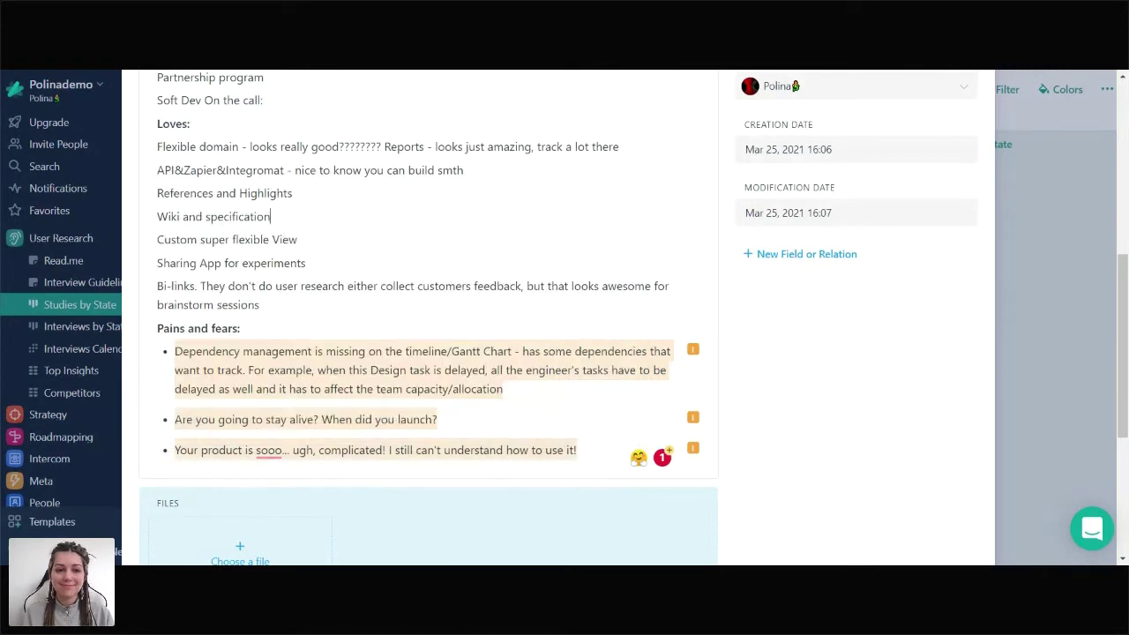
{"action": "scroll", "coordinate": [634, 317], "scroll_direction": "down", "scroll_amount": 2}
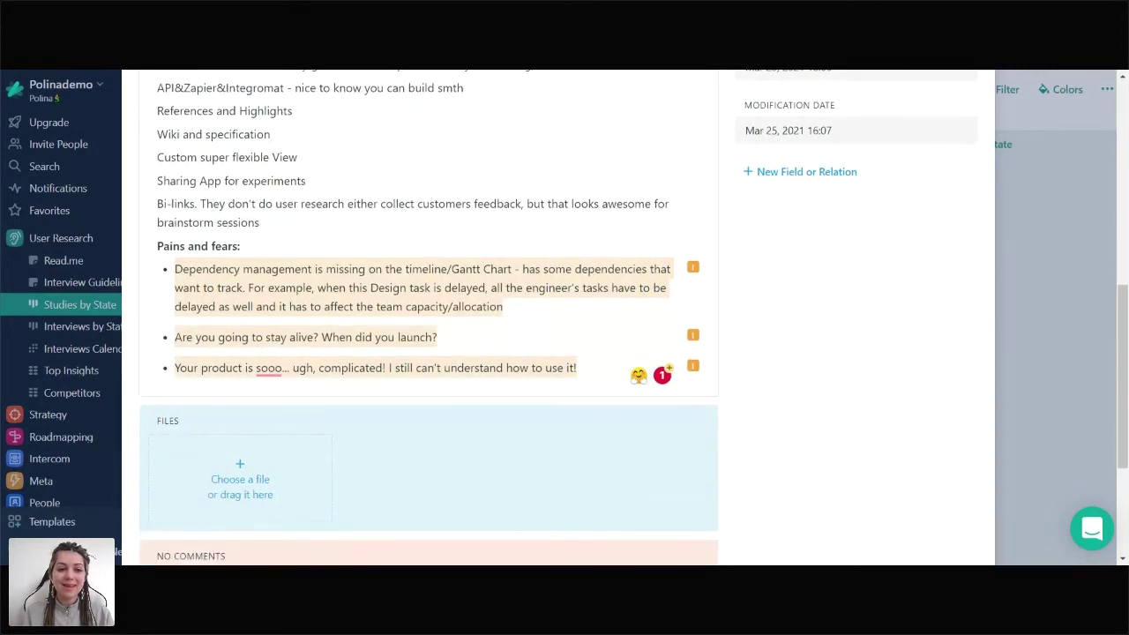
{"action": "left_click", "coordinate": [284, 337]}
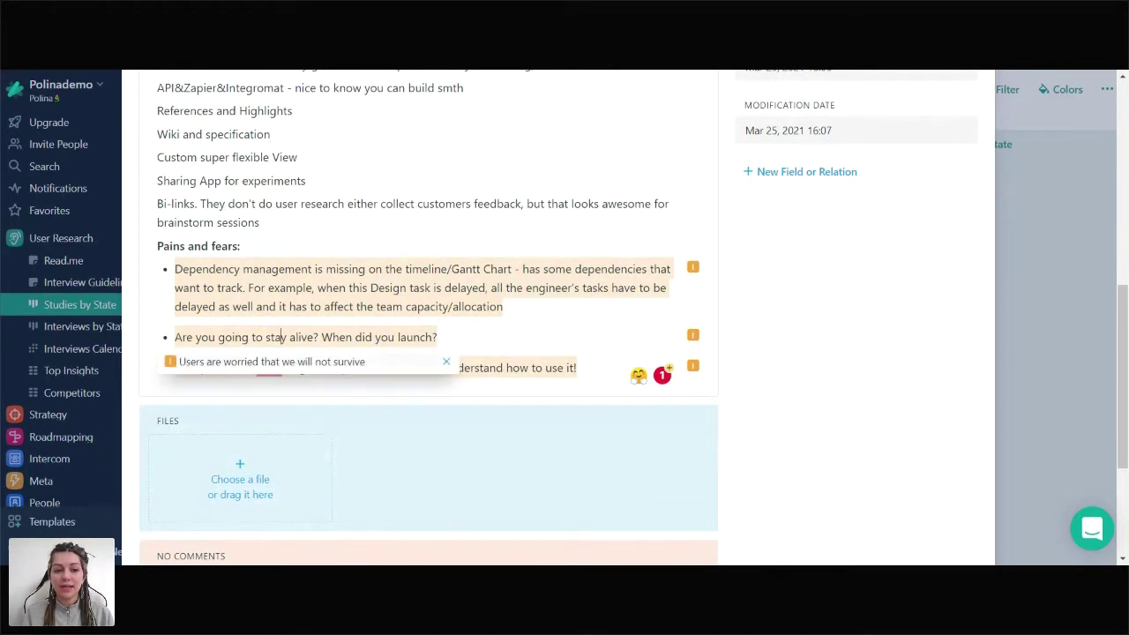
{"action": "left_click", "coordinate": [507, 367]}
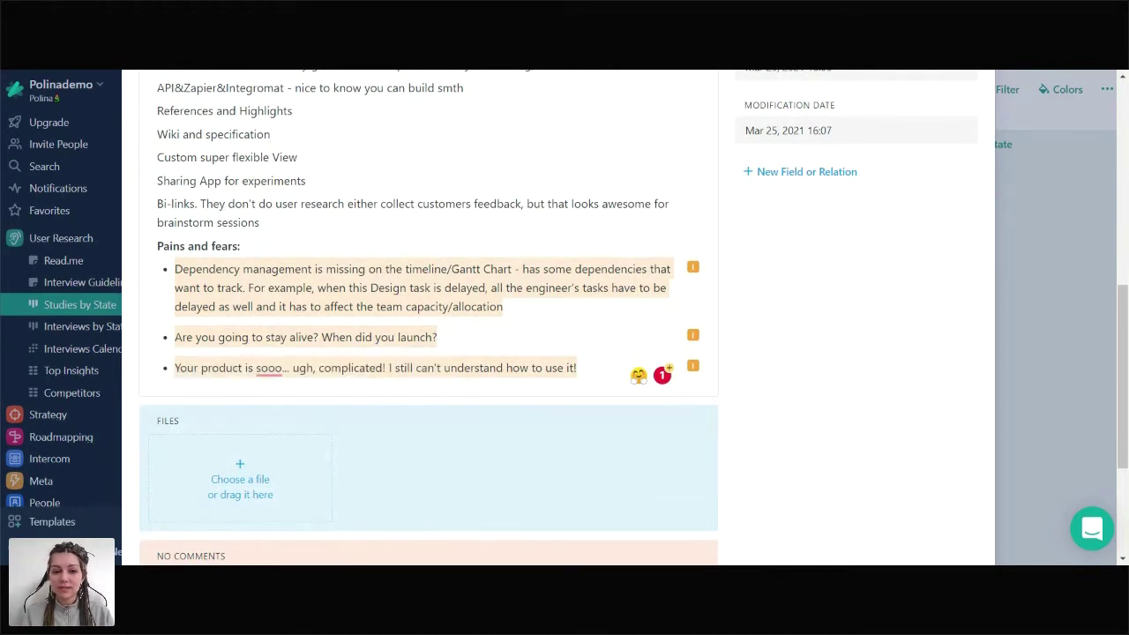
{"action": "left_click", "coordinate": [475, 368]}
{"action": "left_click", "coordinate": [444, 287]}
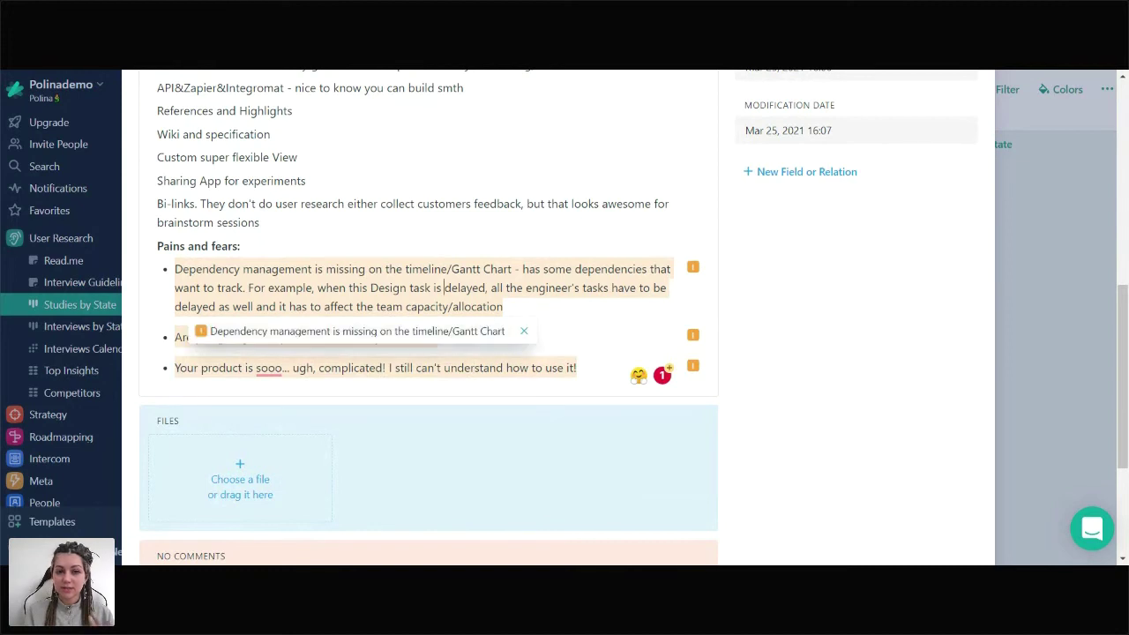
{"action": "left_click", "coordinate": [355, 368]}
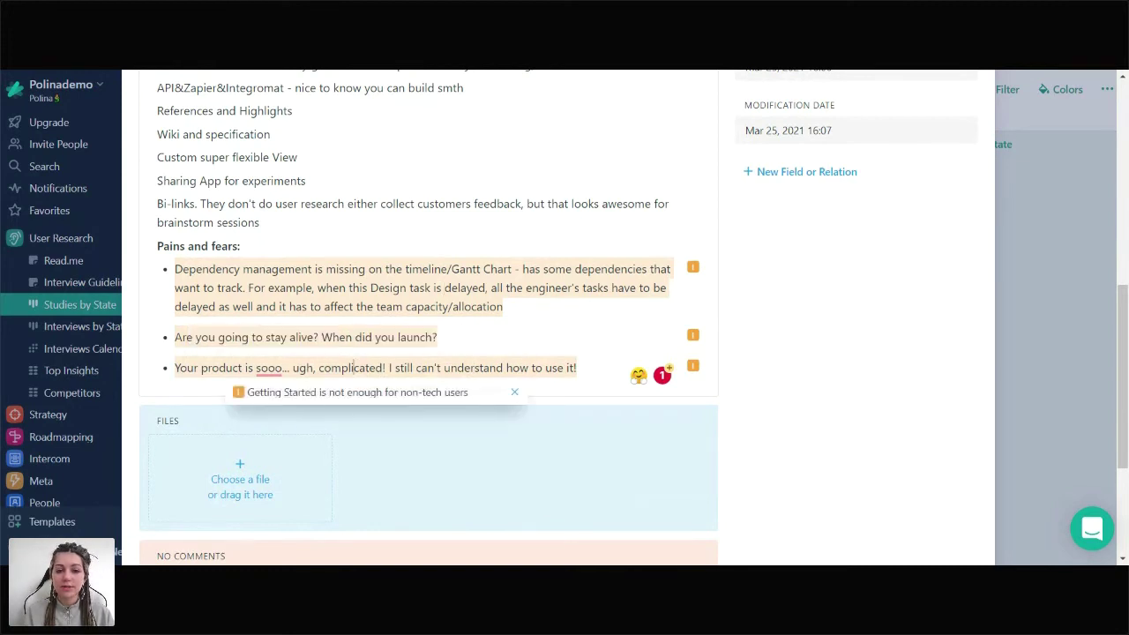
Open the 'Getting Started is not enough for non-tech users' insight and review its details and referencing interview.
{"action": "left_click", "coordinate": [360, 393]}
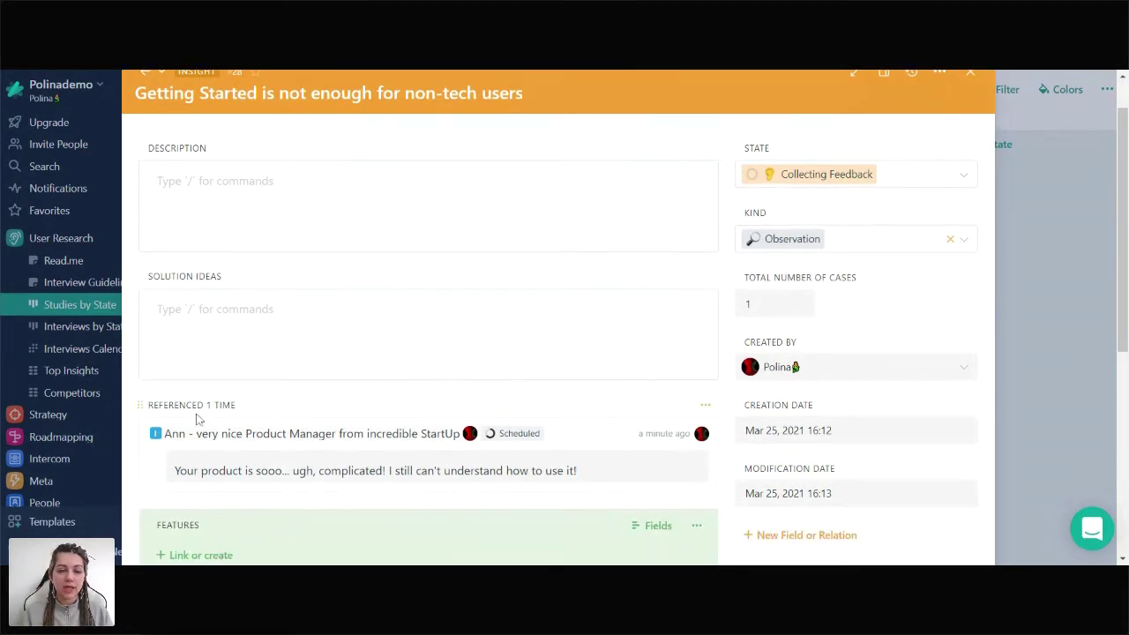
{"action": "scroll", "coordinate": [198, 420], "scroll_direction": "up", "scroll_amount": 1}
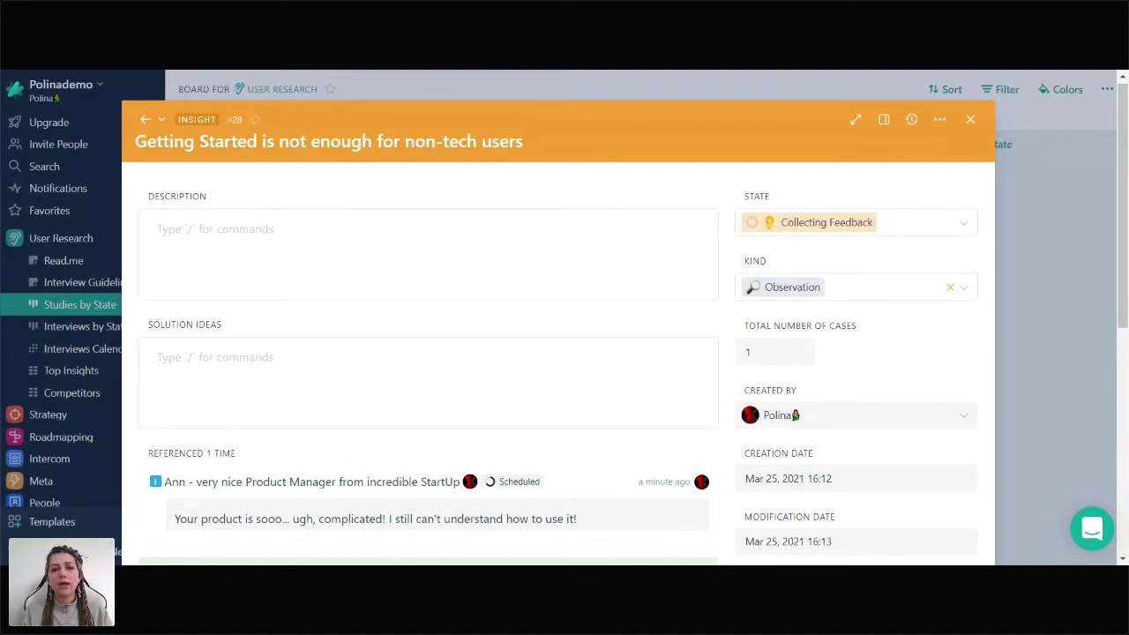
{"action": "scroll", "coordinate": [915, 413], "scroll_direction": "down", "scroll_amount": 2}
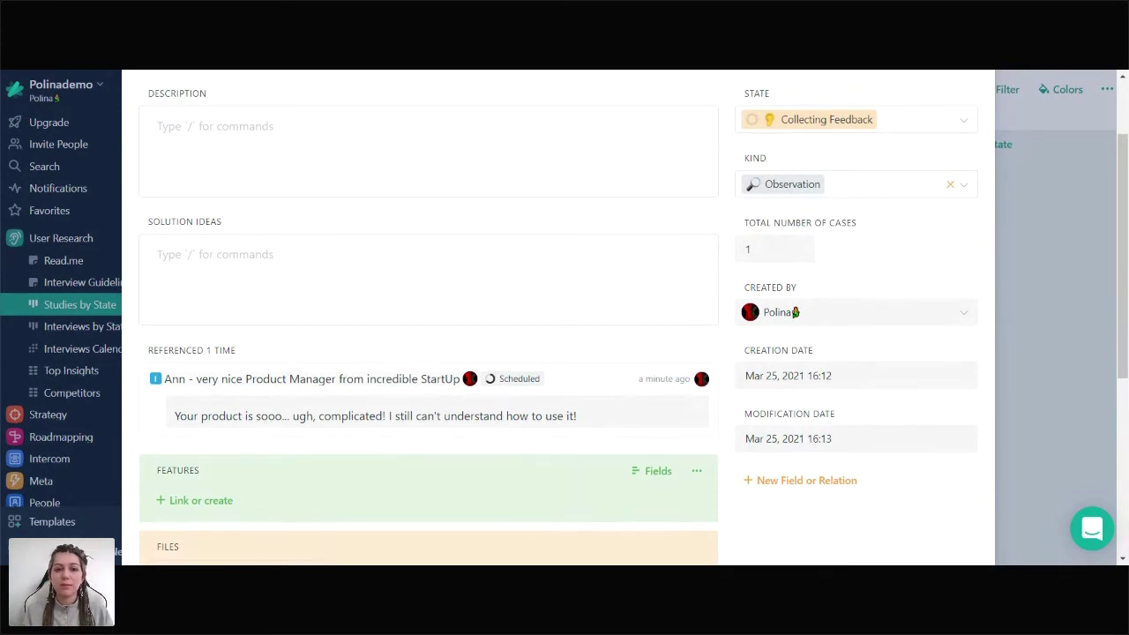
{"action": "scroll", "coordinate": [558, 318], "scroll_direction": "up", "scroll_amount": 1}
{"action": "scroll", "coordinate": [558, 317], "scroll_direction": "up", "scroll_amount": 1}
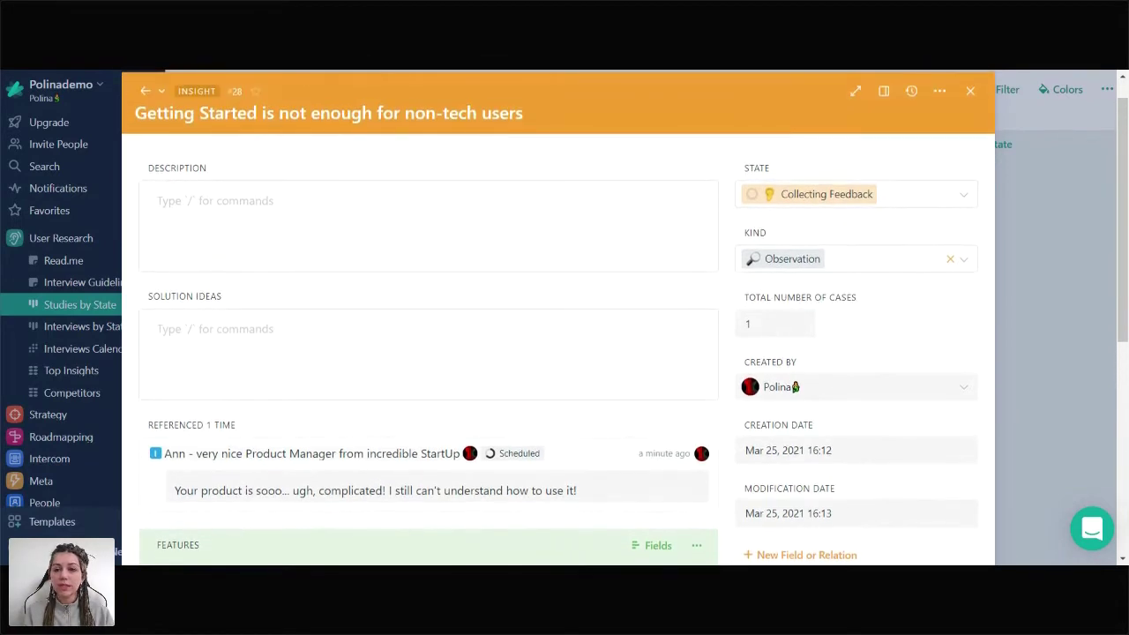
{"action": "left_click", "coordinate": [332, 317]}
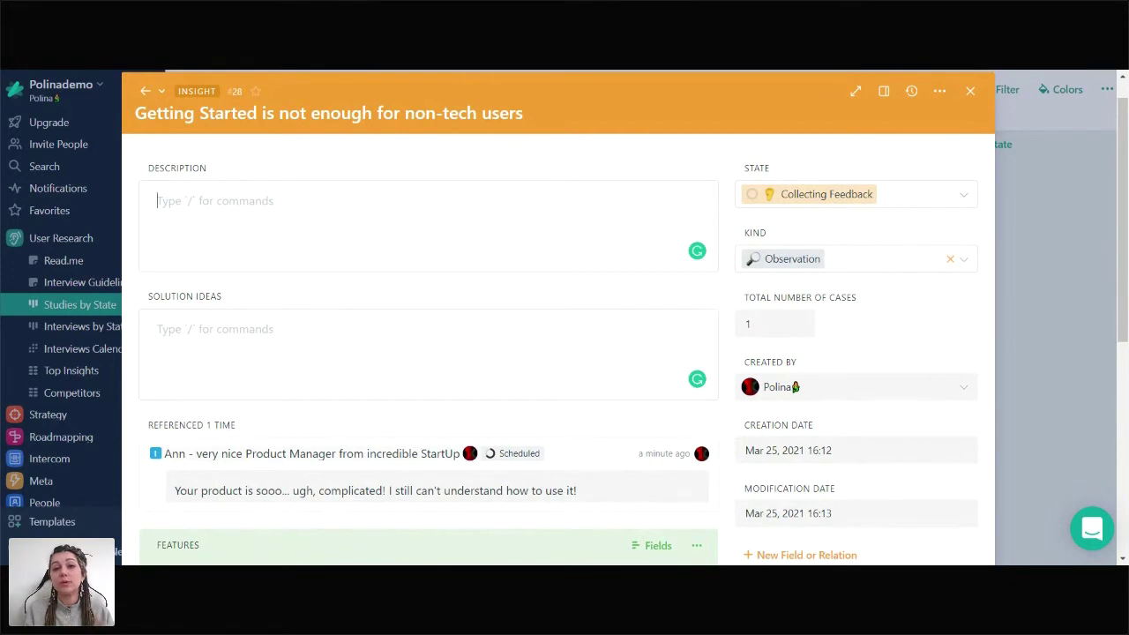
{"action": "scroll", "coordinate": [179, 408], "scroll_direction": "down", "scroll_amount": 3}
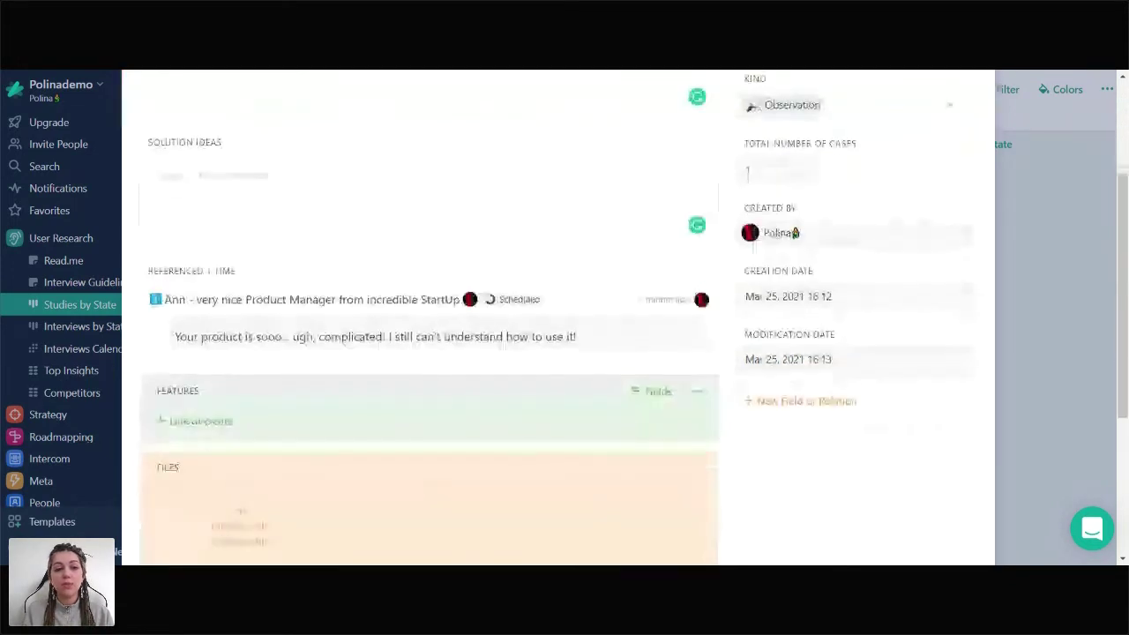
{"action": "scroll", "coordinate": [241, 328], "scroll_direction": "up", "scroll_amount": 2}
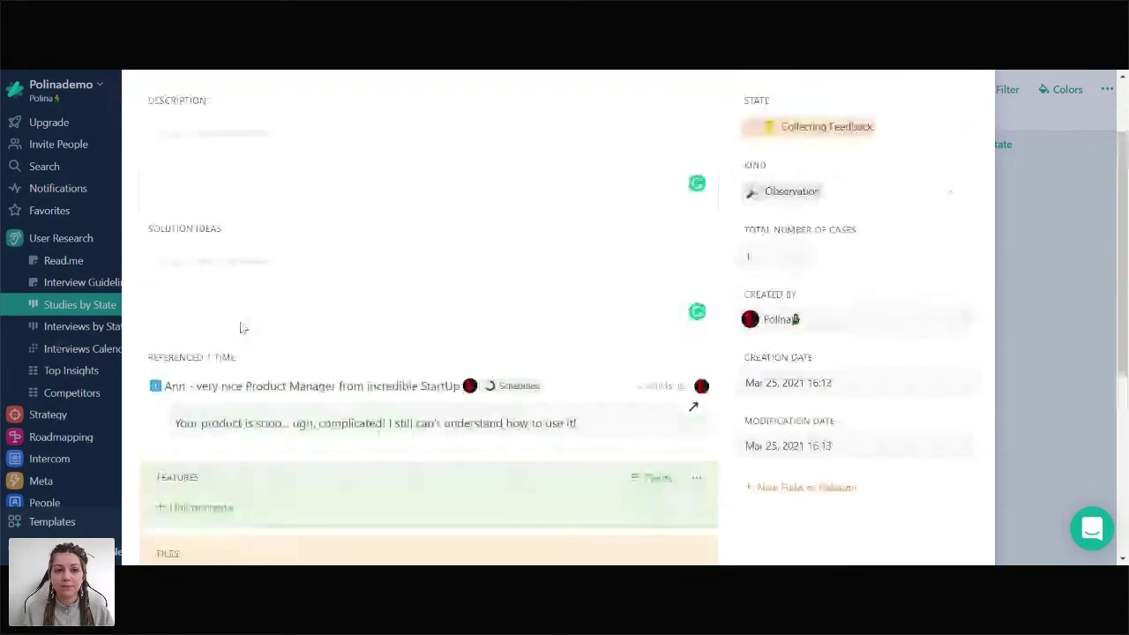
{"action": "scroll", "coordinate": [241, 328], "scroll_direction": "up", "scroll_amount": 2}
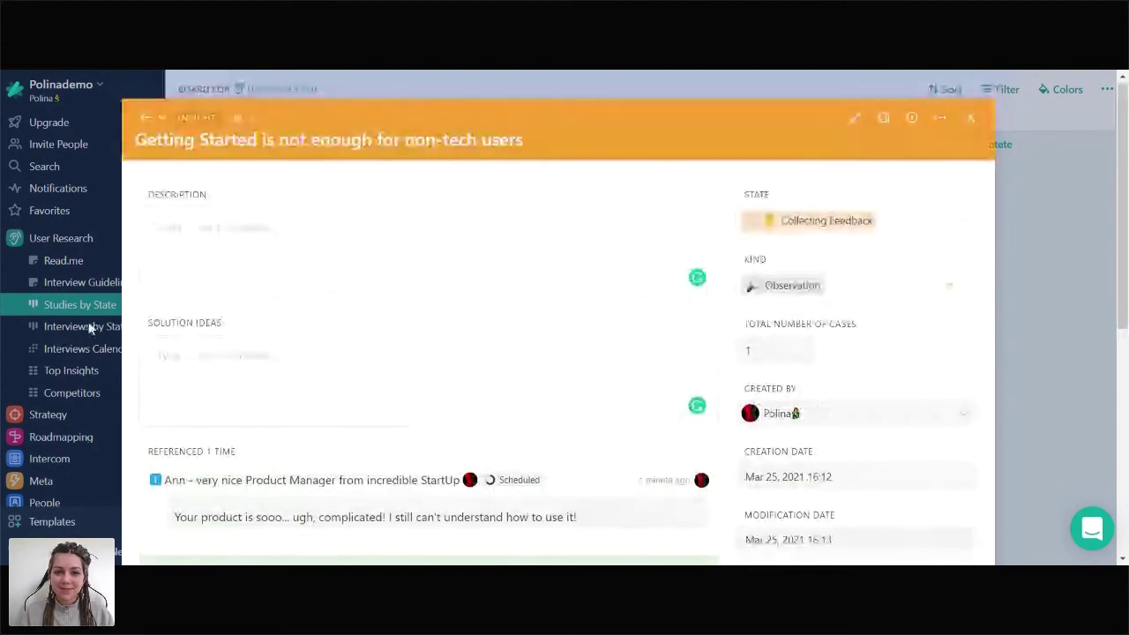
Close the insight record and browse the User Research Top Insights table.
{"action": "key", "text": "Escape"}
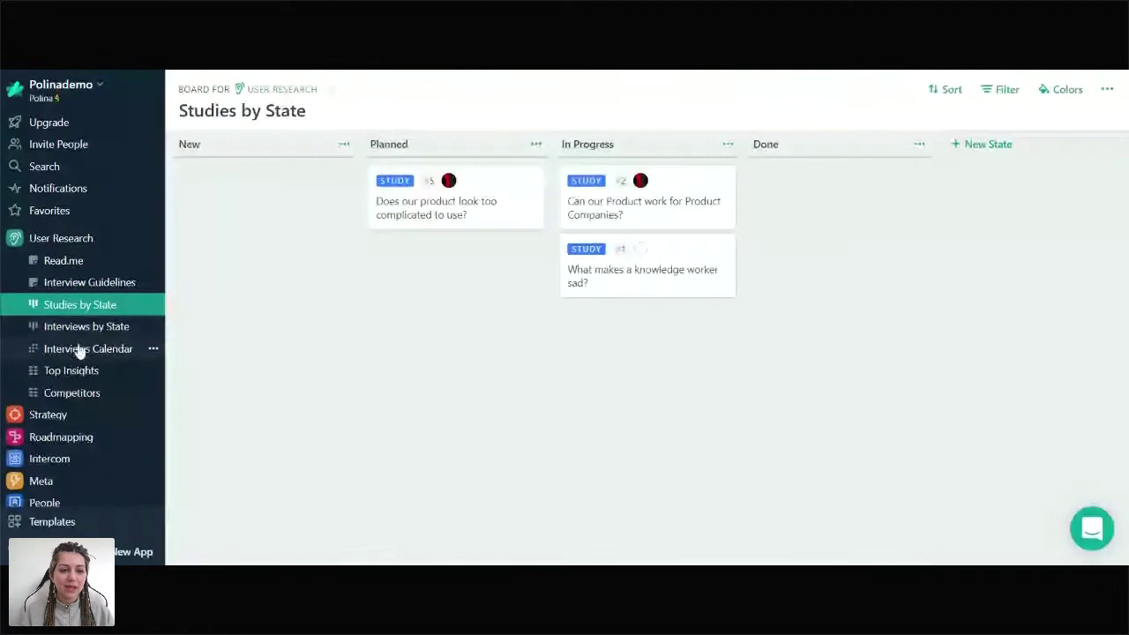
{"action": "left_click", "coordinate": [56, 378]}
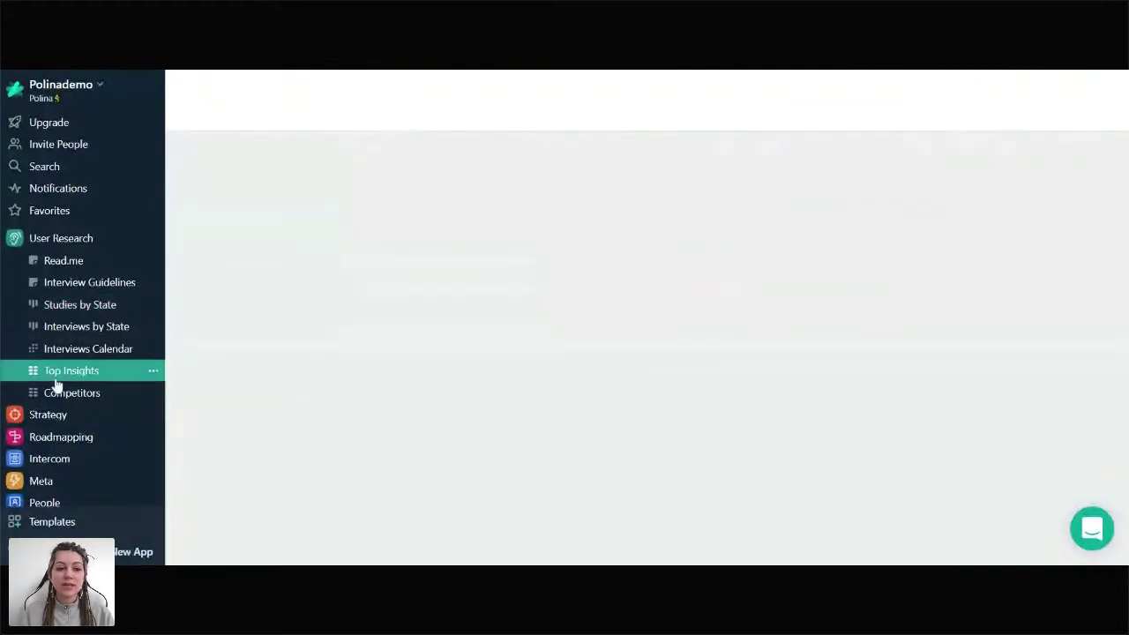
{"action": "scroll", "coordinate": [325, 326], "scroll_direction": "down", "scroll_amount": 5}
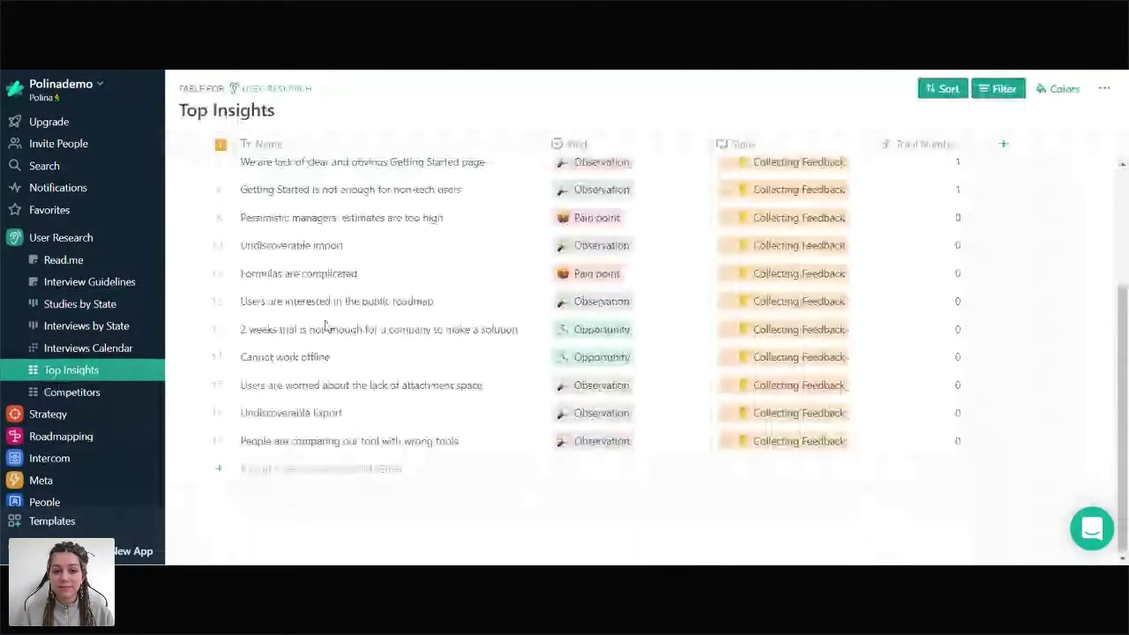
{"action": "scroll", "coordinate": [327, 324], "scroll_direction": "up", "scroll_amount": 3}
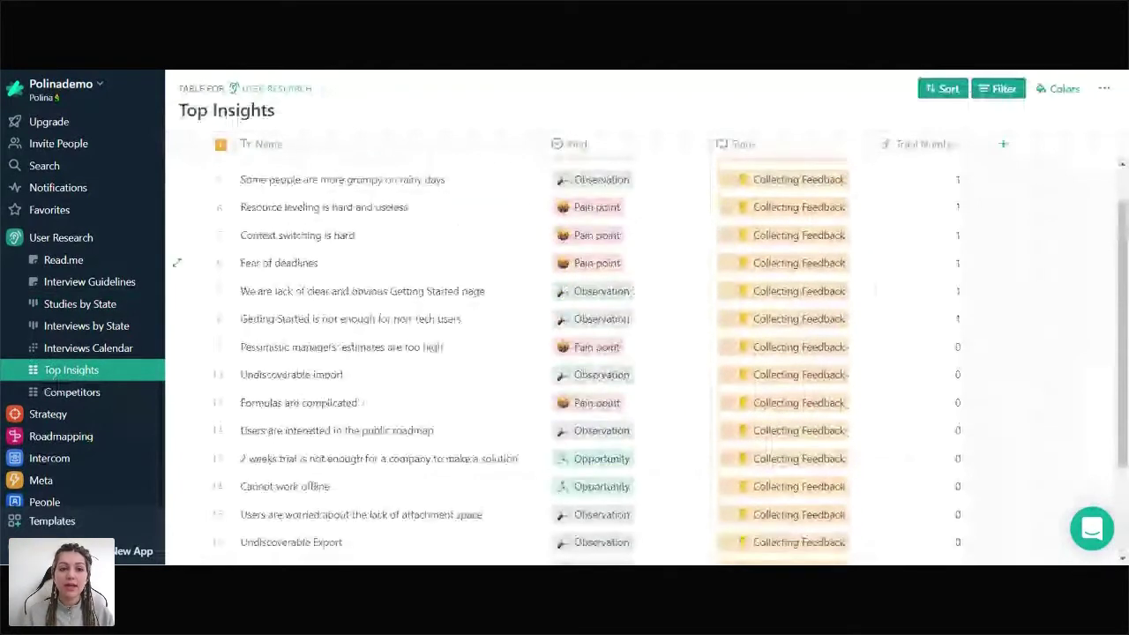
{"action": "scroll", "coordinate": [582, 362], "scroll_direction": "up", "scroll_amount": 2}
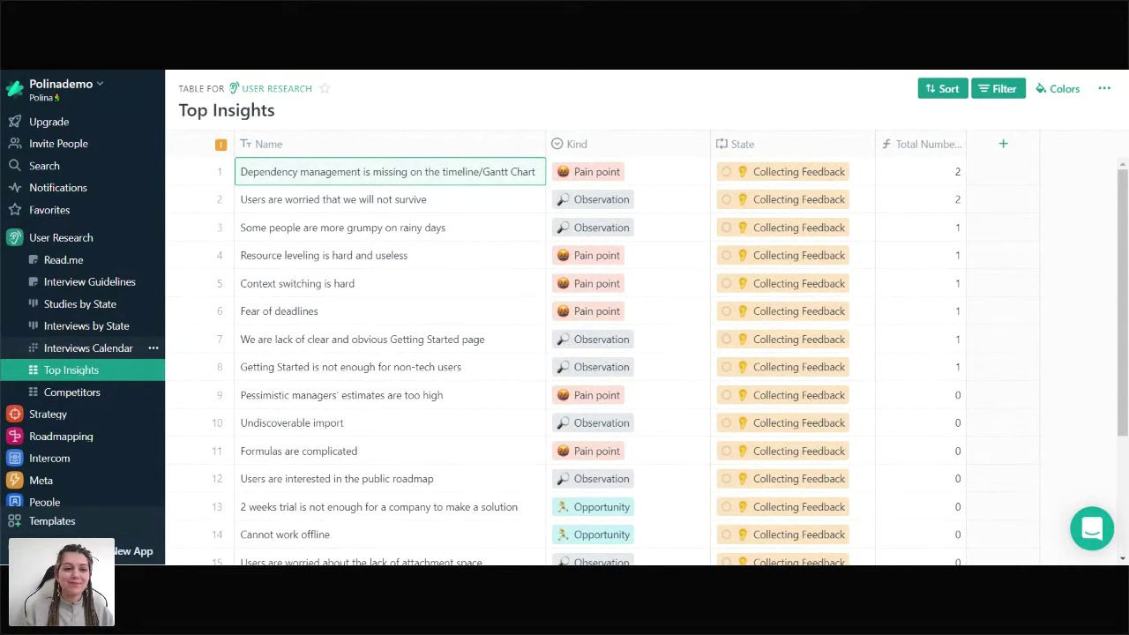
Collapse User Research and open the Strategy Objectives Overview board.
{"action": "left_click", "coordinate": [55, 238]}
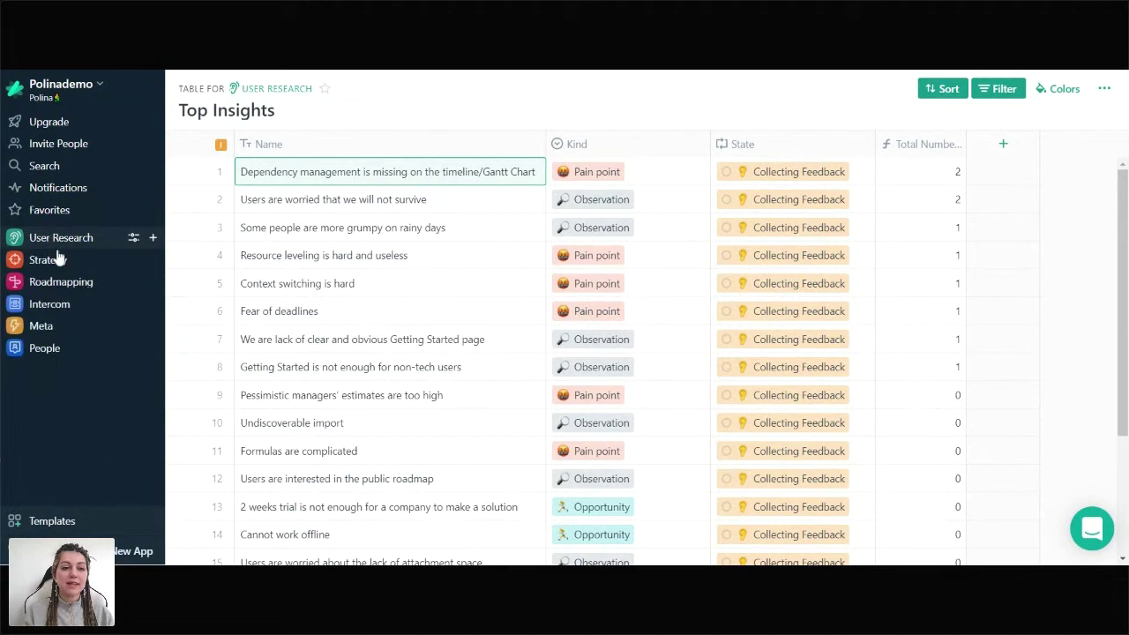
{"action": "left_click", "coordinate": [62, 261]}
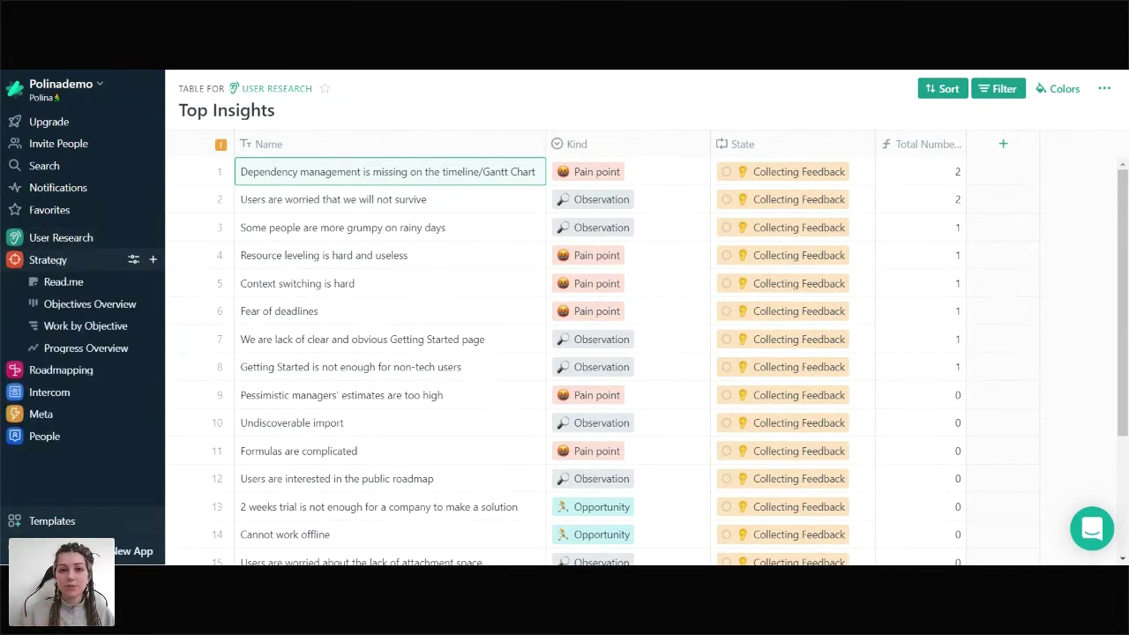
{"action": "left_click", "coordinate": [104, 305]}
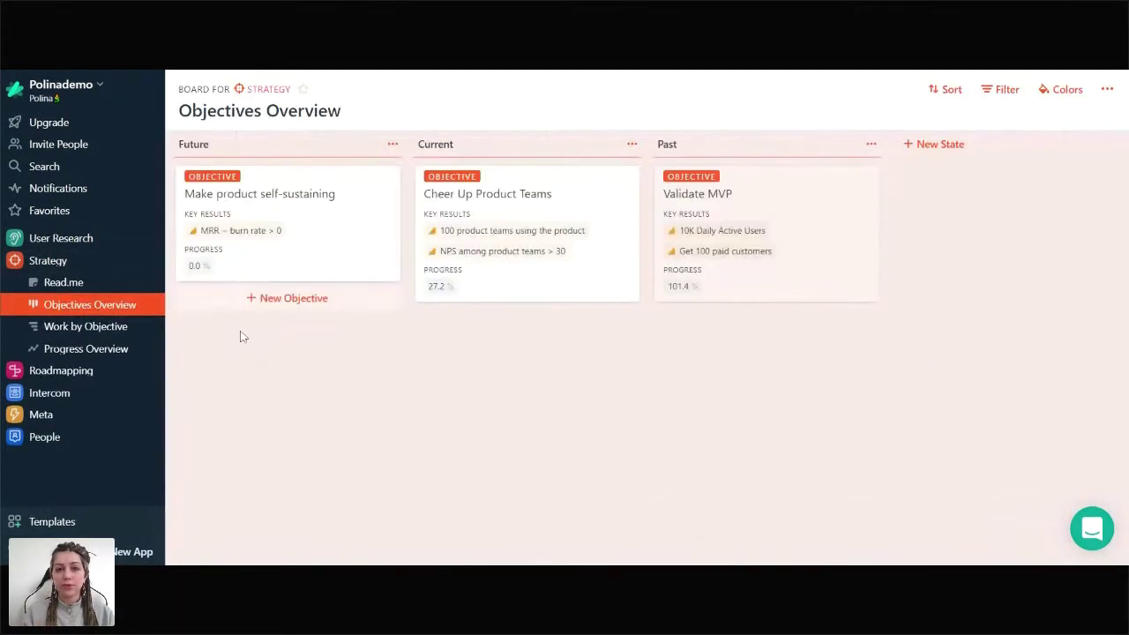
Add Future objective 'Make our Product User-friendly', discard the empty card, and open it.
{"action": "left_click", "coordinate": [212, 307]}
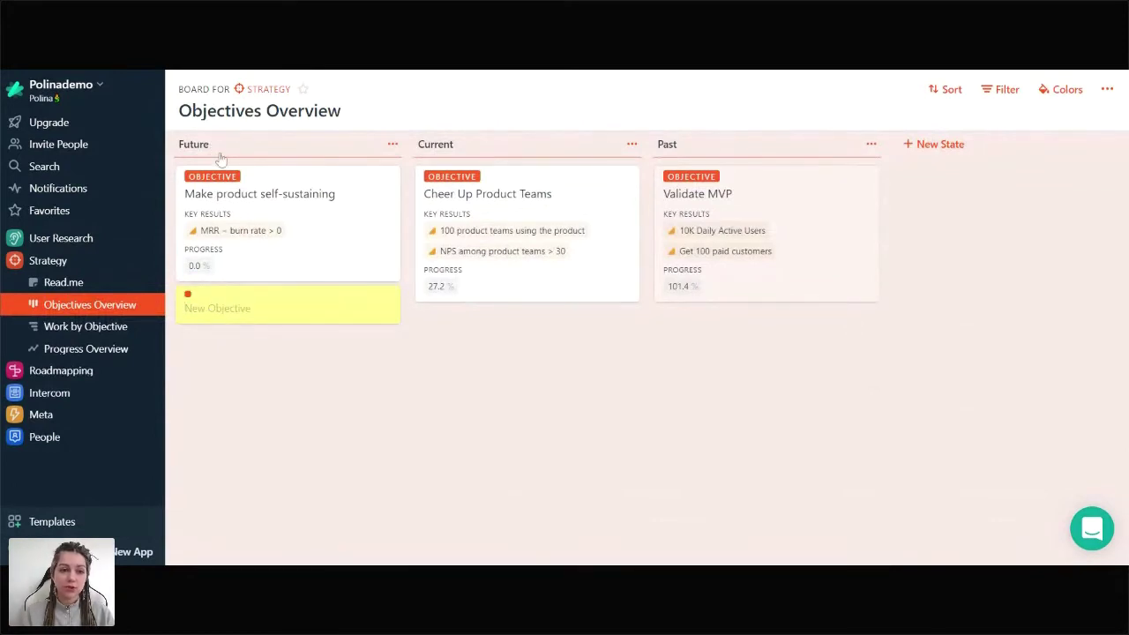
{"action": "type", "text": "Make"}
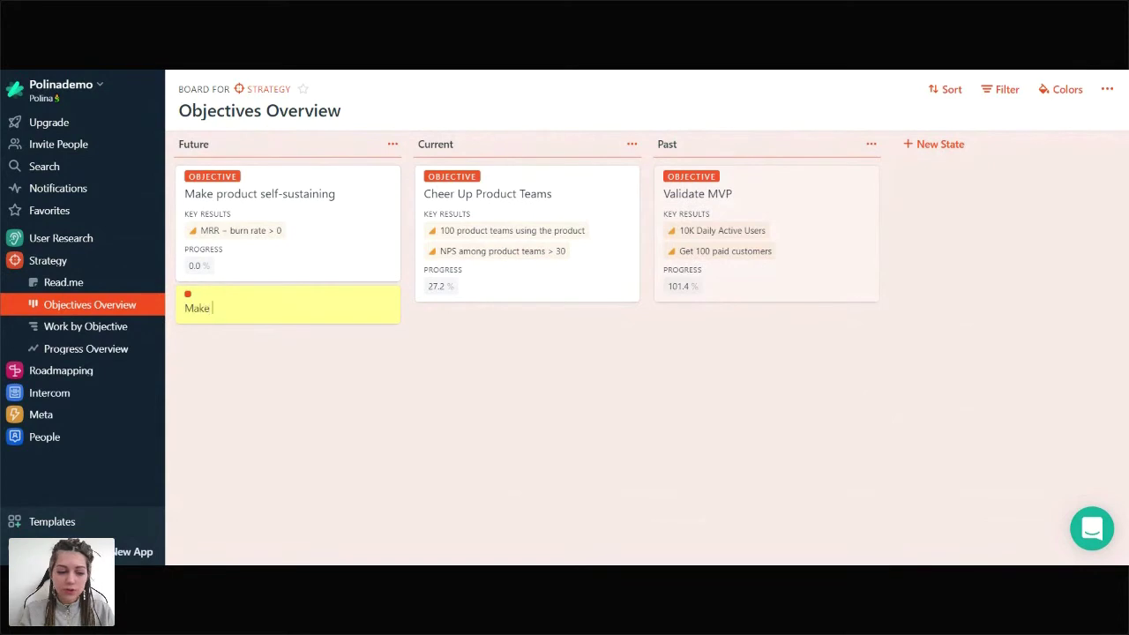
{"action": "type", "text": " ou"}
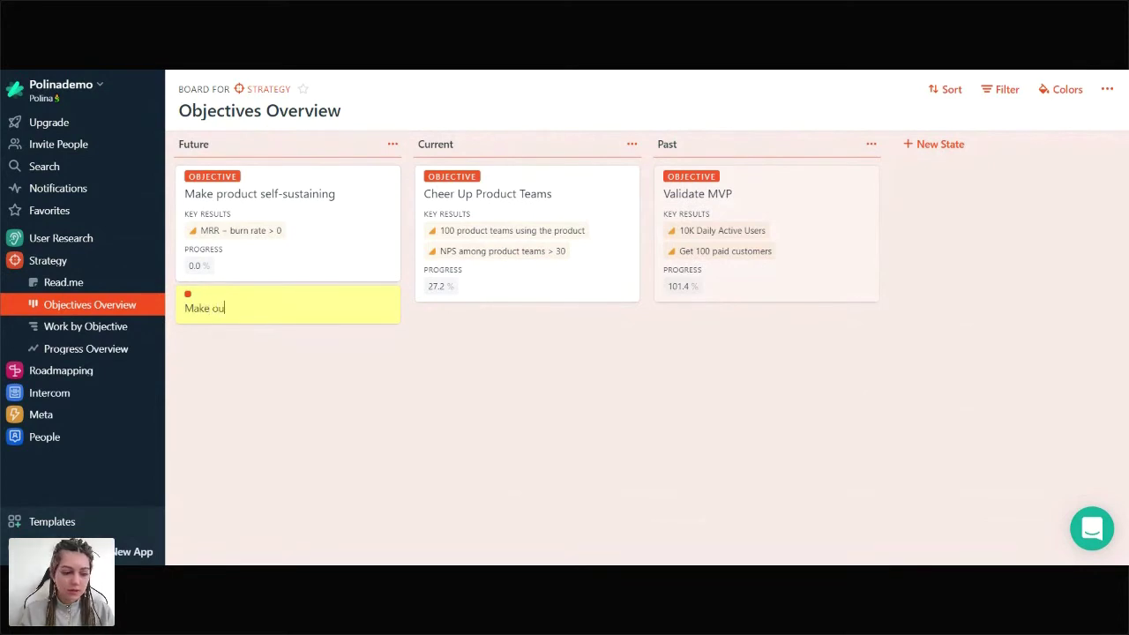
{"action": "type", "text": "r Product "}
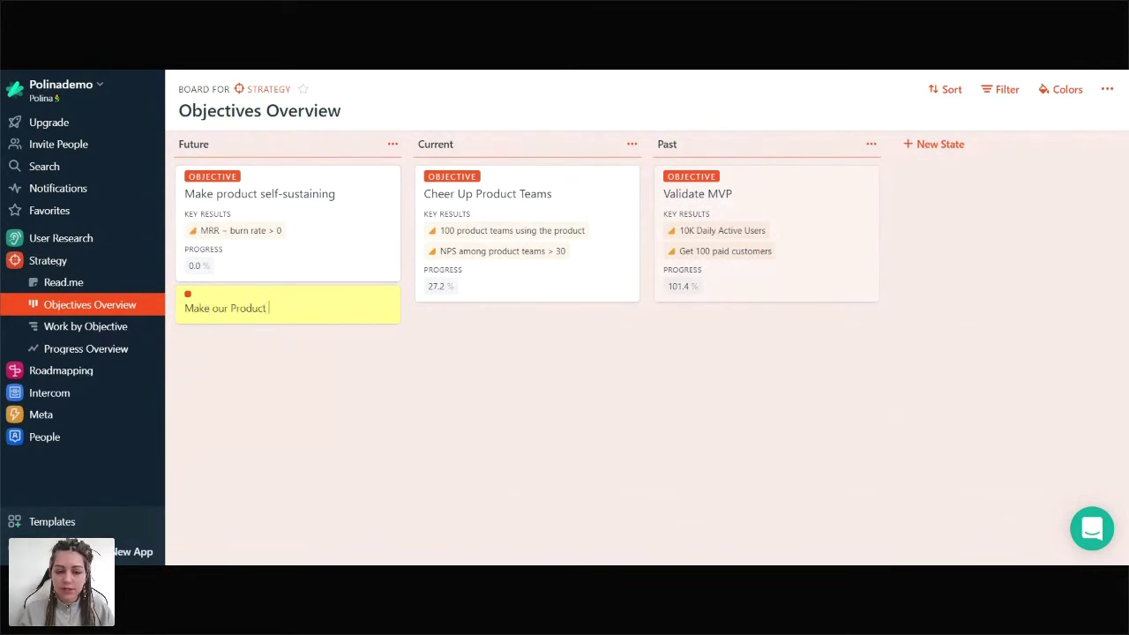
{"action": "type", "text": "User-driendly"}
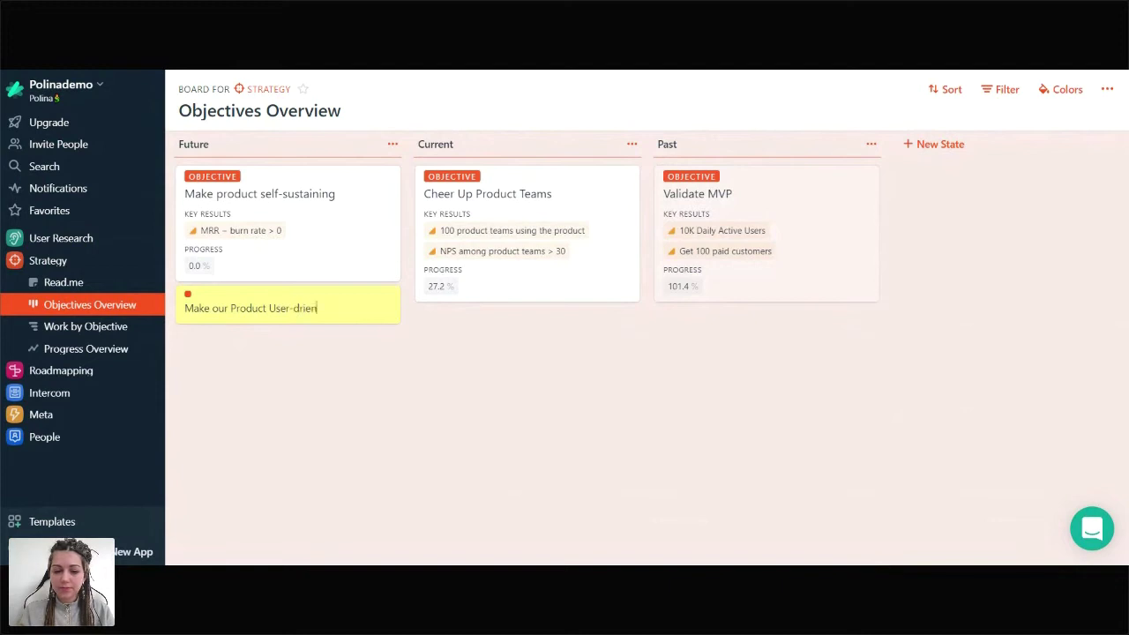
{"action": "key", "text": "BackSpace"}
{"action": "key", "text": "BackSpace"}
{"action": "key", "text": "BackSpace"}
{"action": "key", "text": "BackSpace"}
{"action": "key", "text": "BackSpace"}
{"action": "key", "text": "BackSpace"}
{"action": "key", "text": "BackSpace"}
{"action": "key", "text": "BackSpace"}
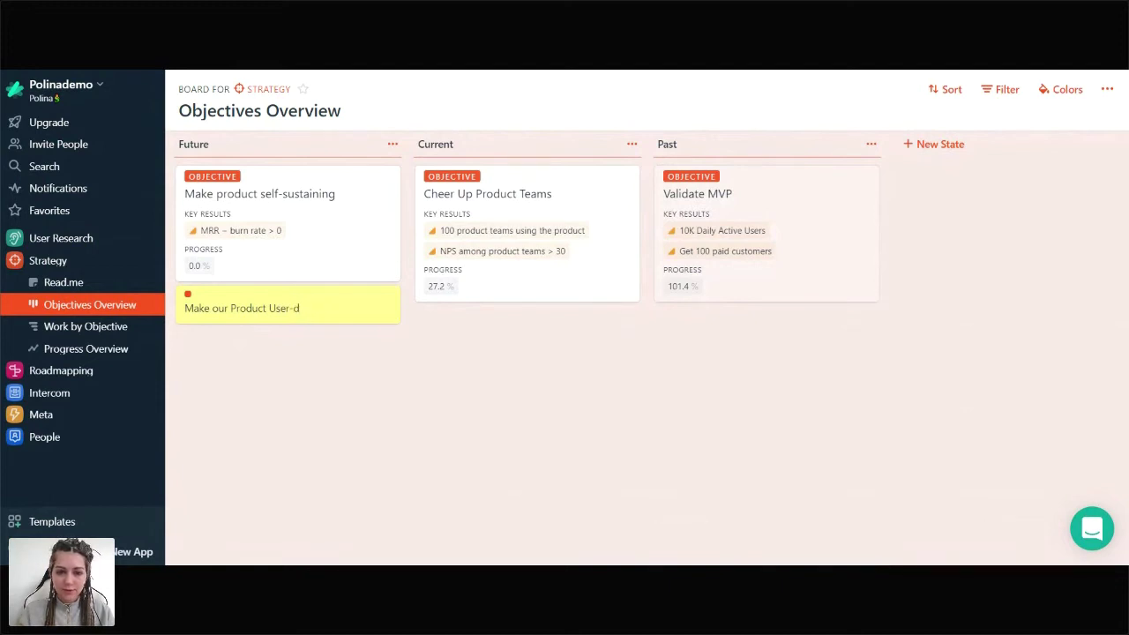
{"action": "type", "text": "frien"}
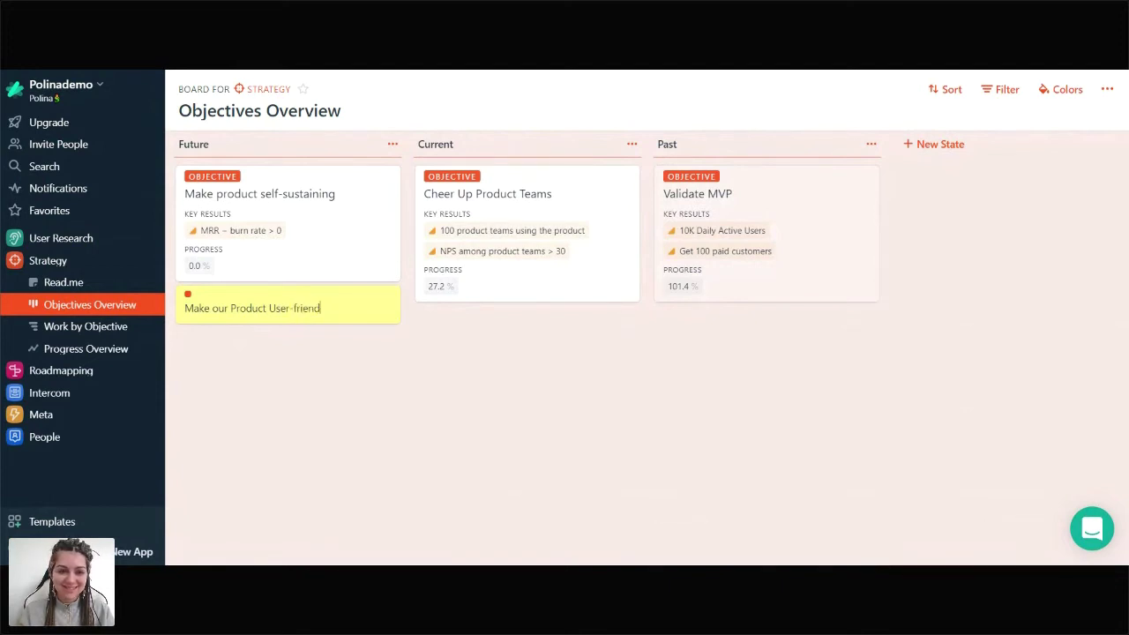
{"action": "type", "text": "dnly"}
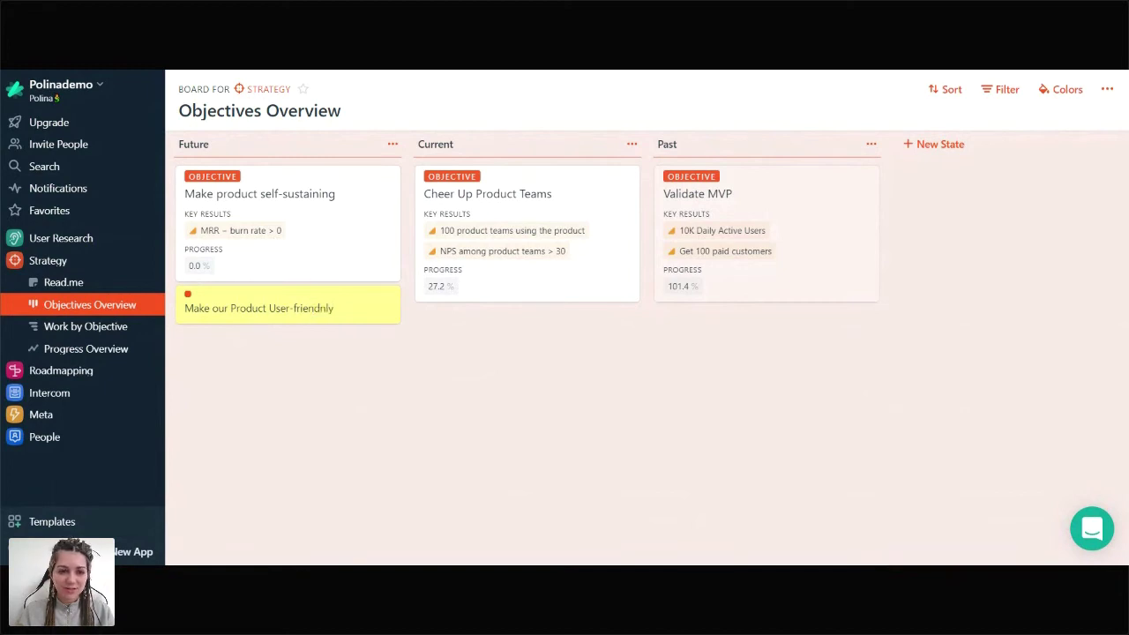
{"action": "key", "text": "BackSpace"}
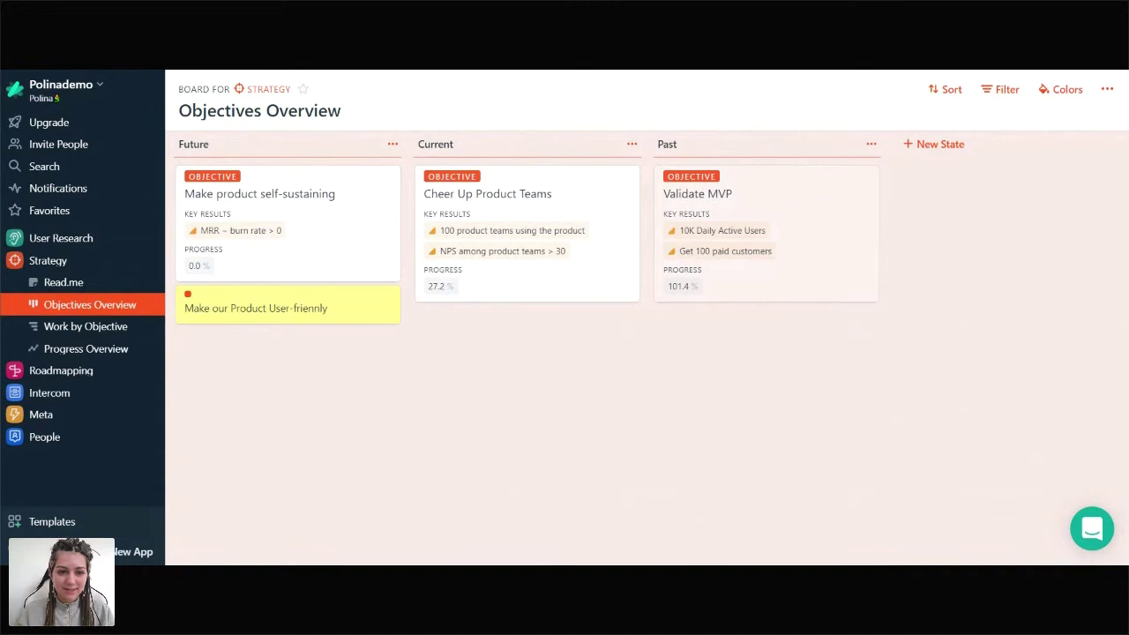
{"action": "key", "text": "Delete"}
{"action": "type", "text": "d"}
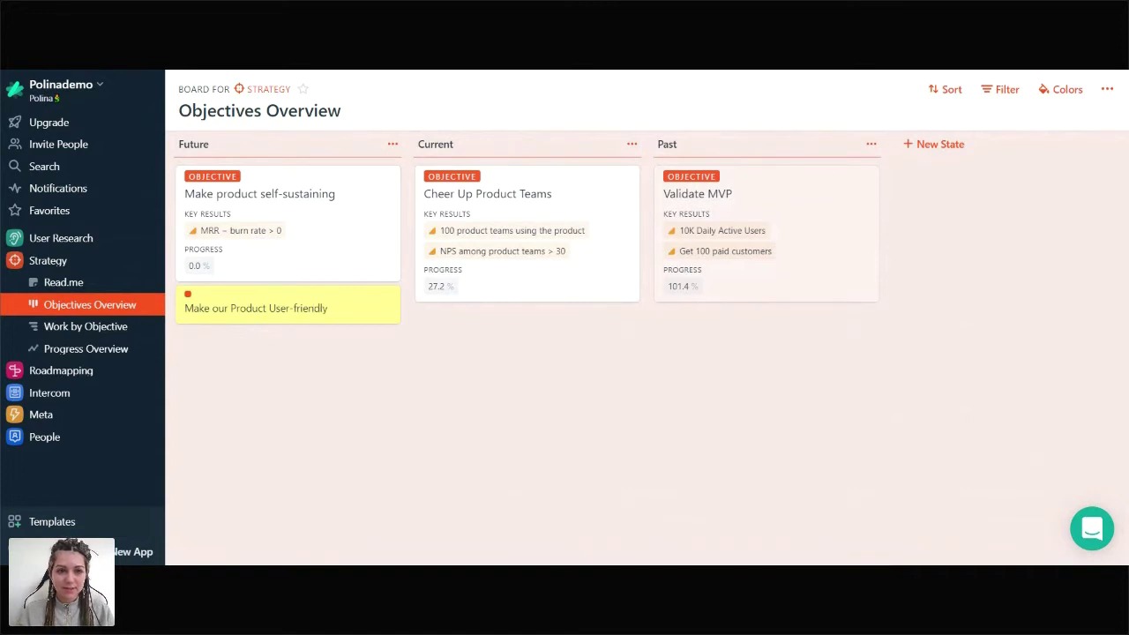
{"action": "key", "text": "Return"}
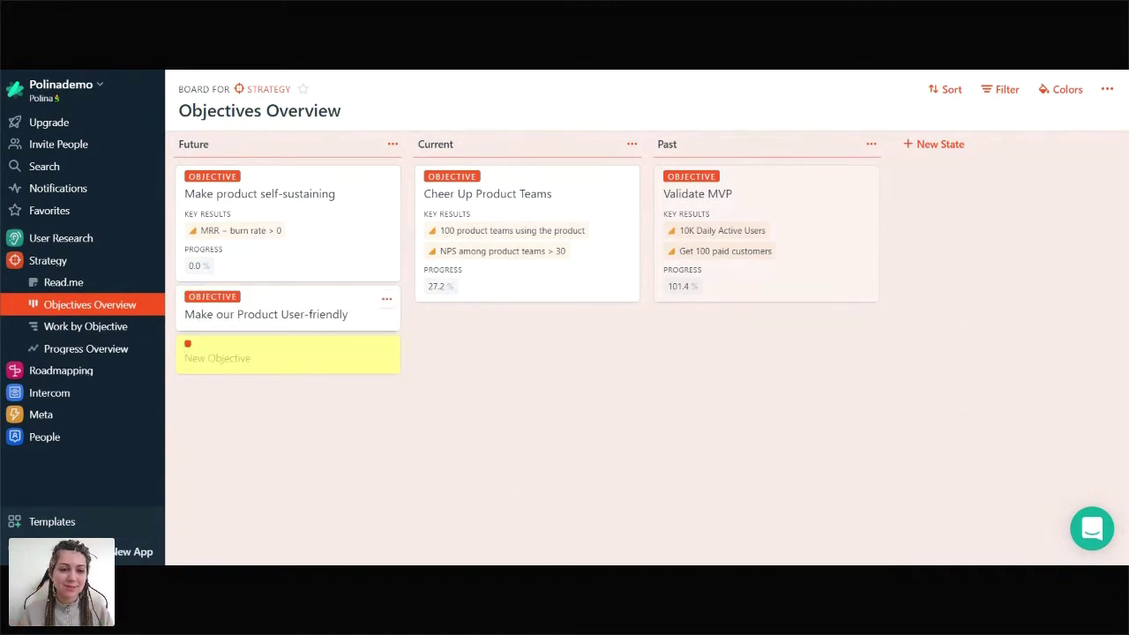
{"action": "left_click", "coordinate": [318, 445]}
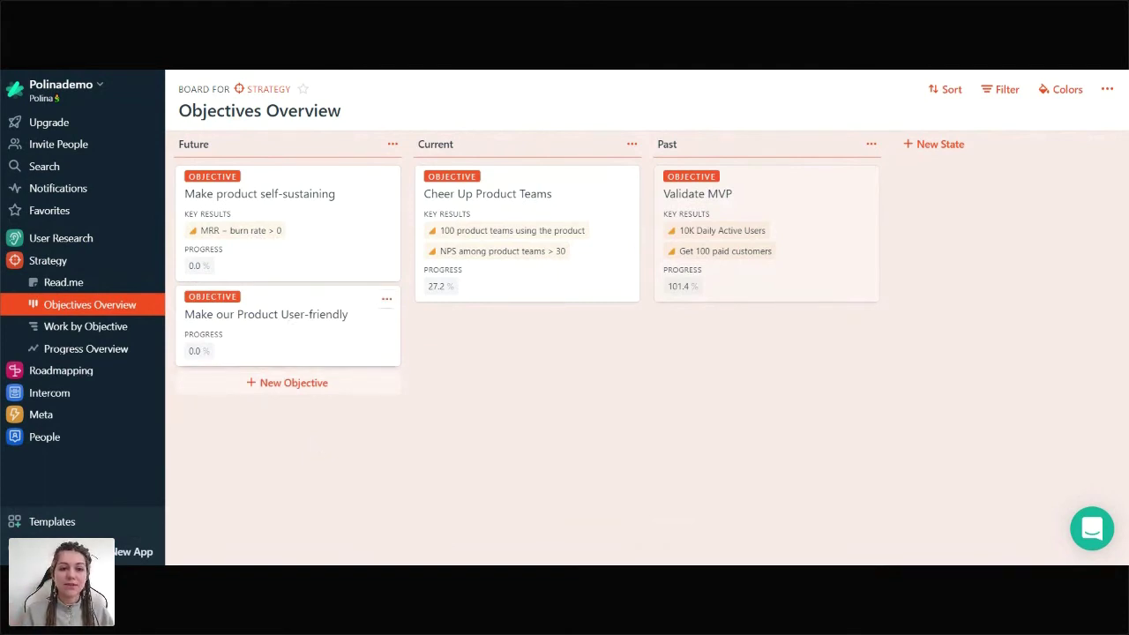
{"action": "left_click", "coordinate": [305, 328]}
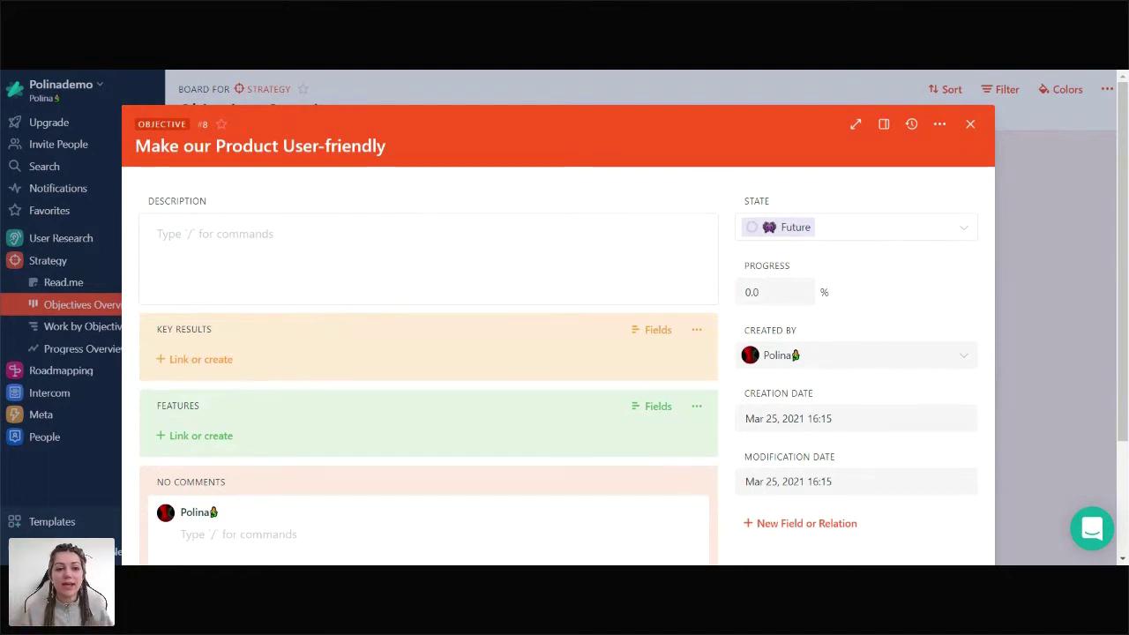
Create and link the key result 'NPS > 50' on the objective.
{"action": "left_click", "coordinate": [224, 356]}
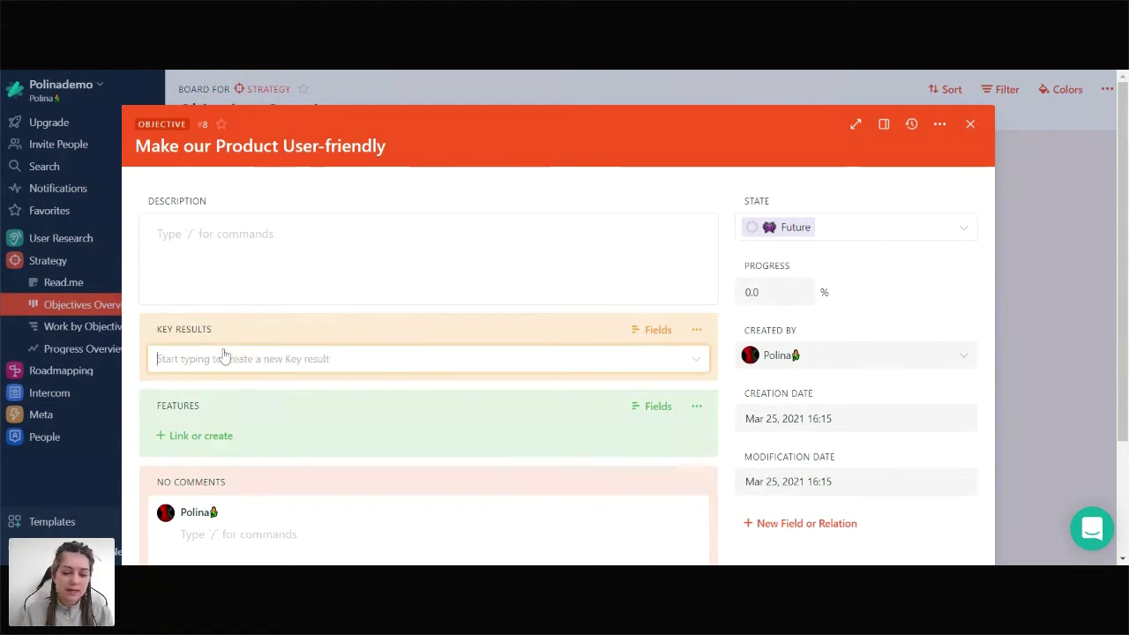
{"action": "type", "text": "NPS"}
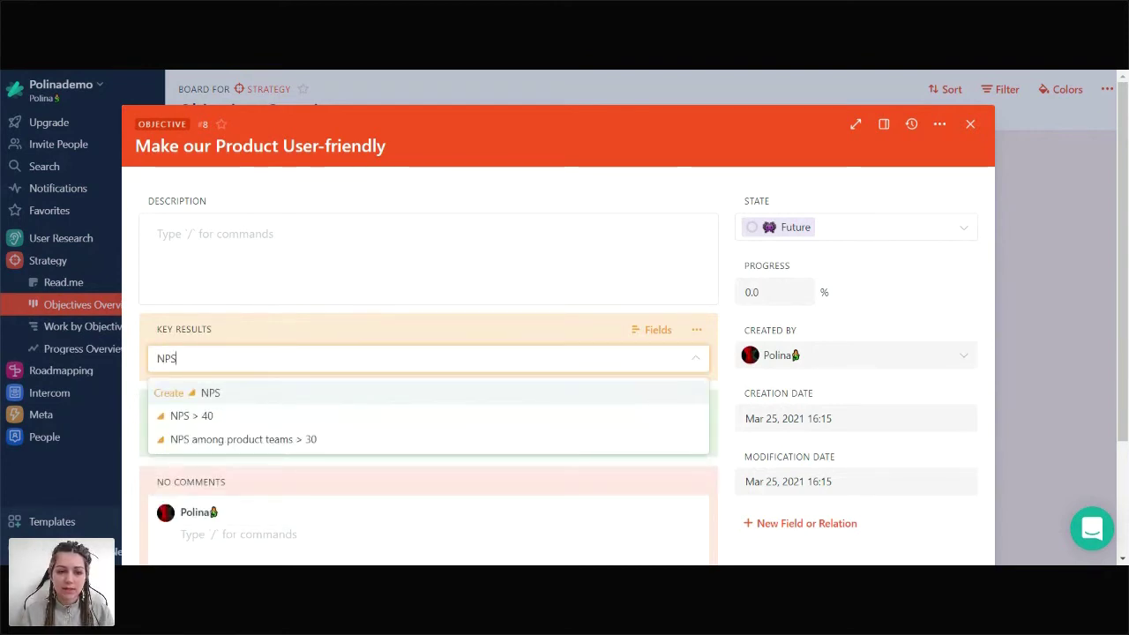
{"action": "type", "text": " >"}
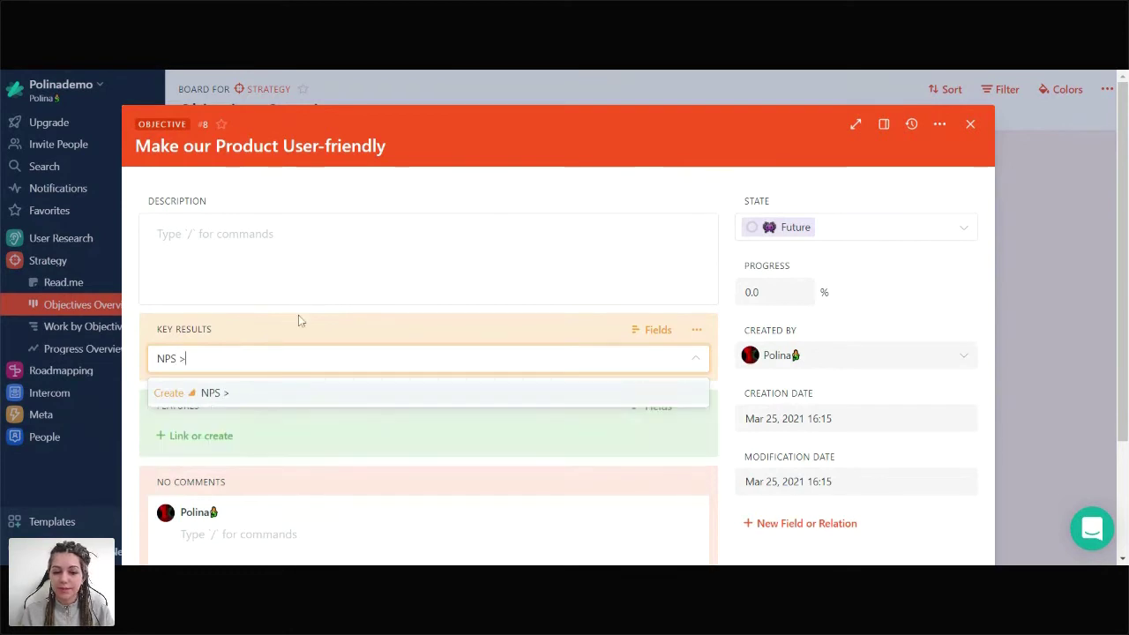
{"action": "type", "text": " 50"}
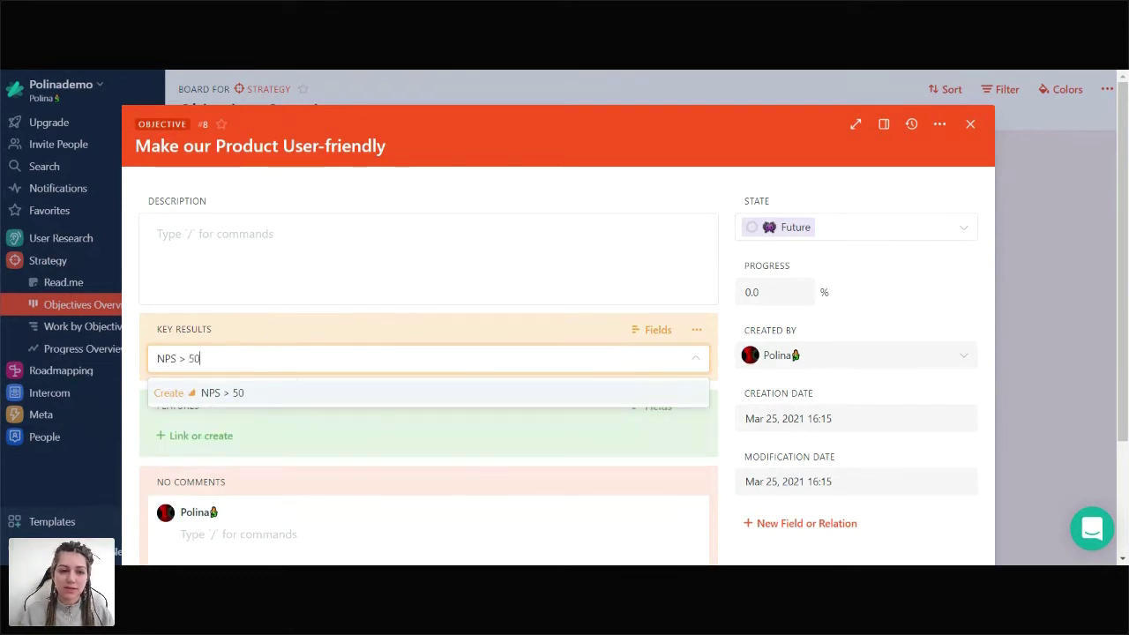
{"action": "key", "text": "Return"}
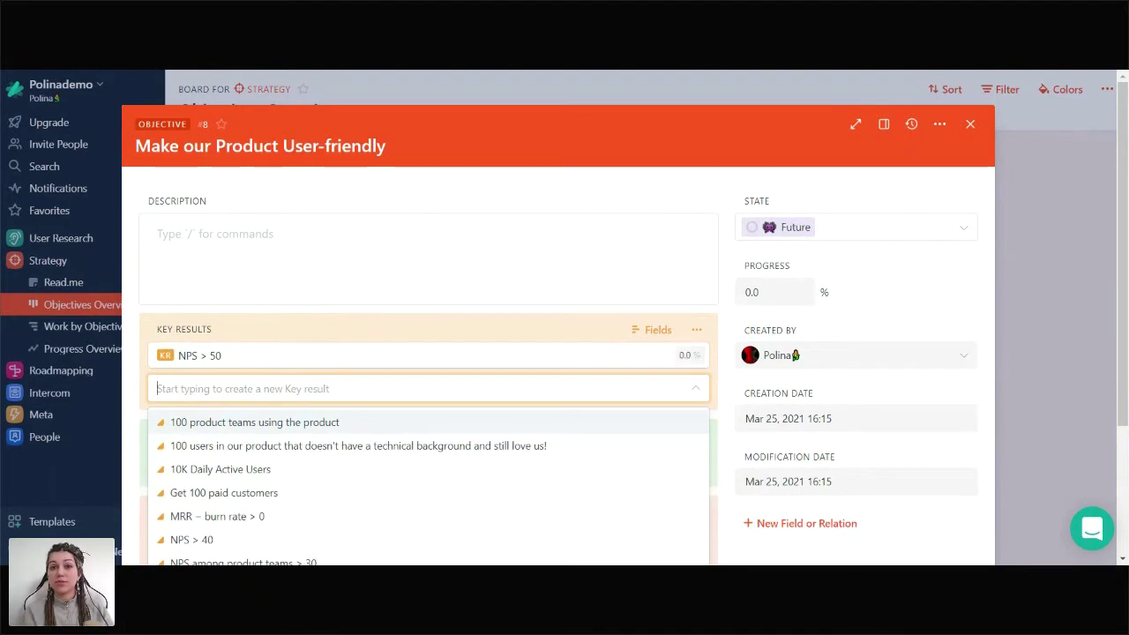
{"action": "left_click", "coordinate": [159, 234]}
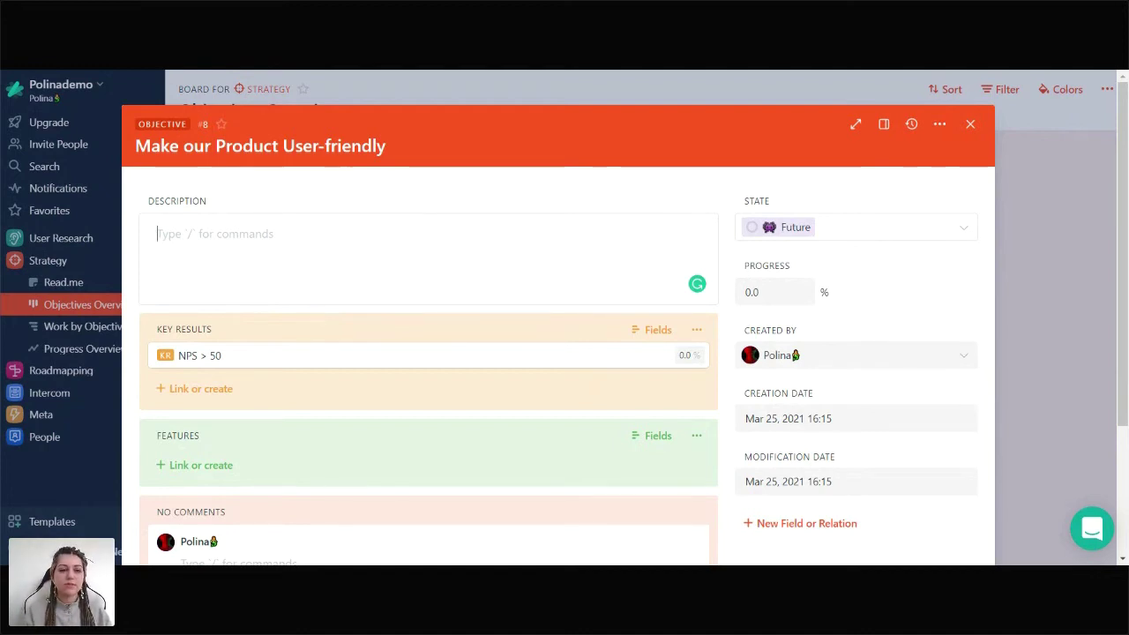
Link the existing feature 'Hide tech savy thing from UI' to the objective.
{"action": "scroll", "coordinate": [260, 421], "scroll_direction": "down", "scroll_amount": 1}
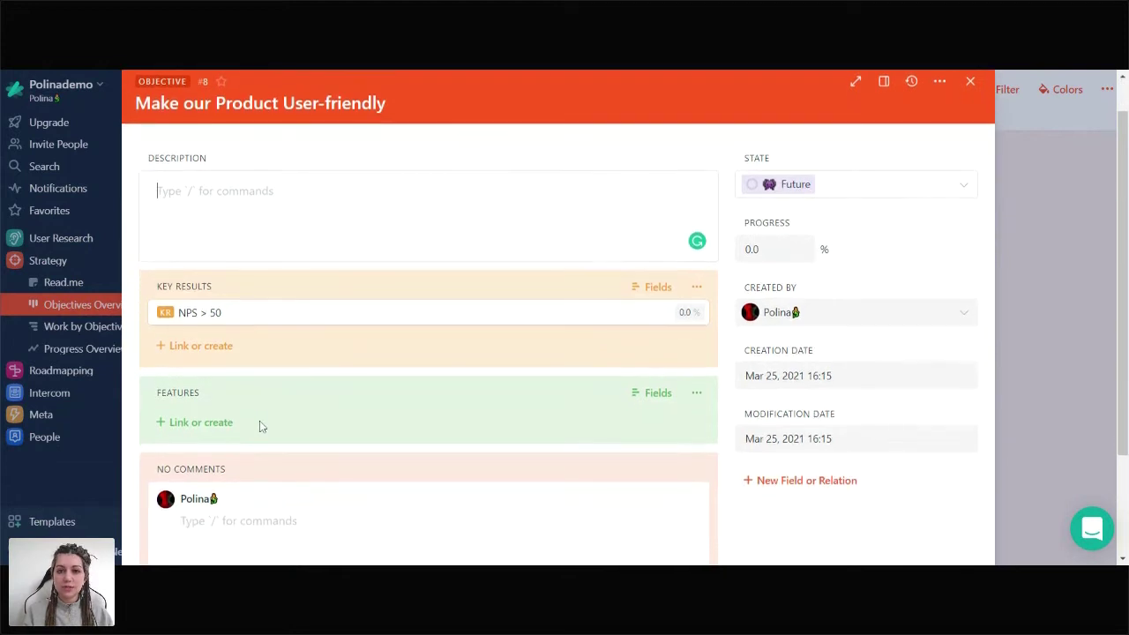
{"action": "left_click", "coordinate": [172, 427]}
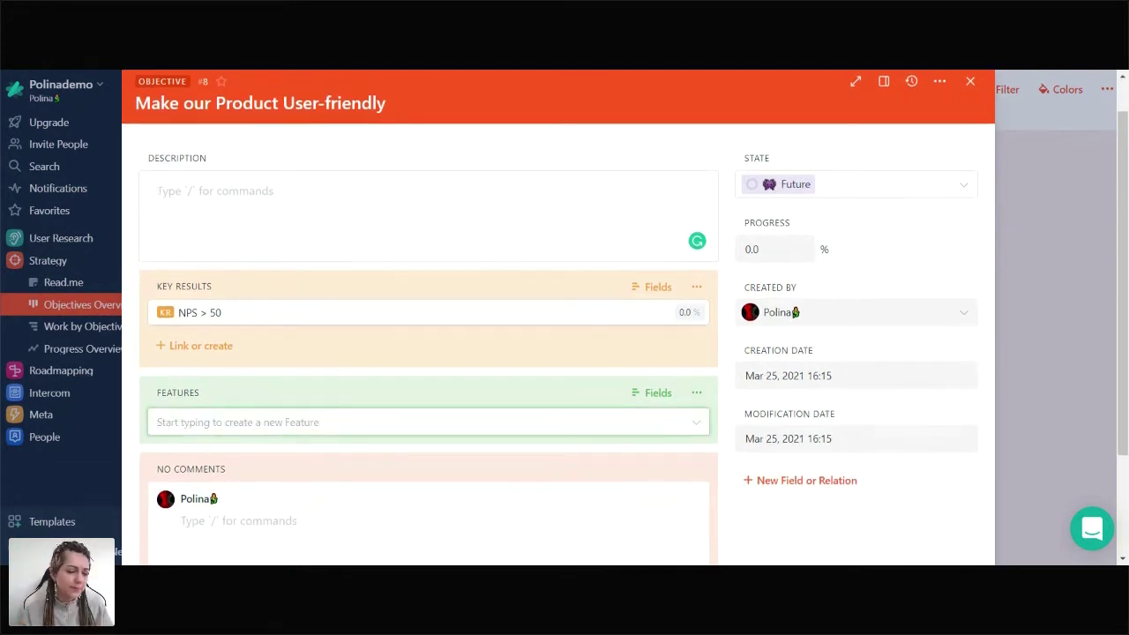
{"action": "type", "text": "Hide"}
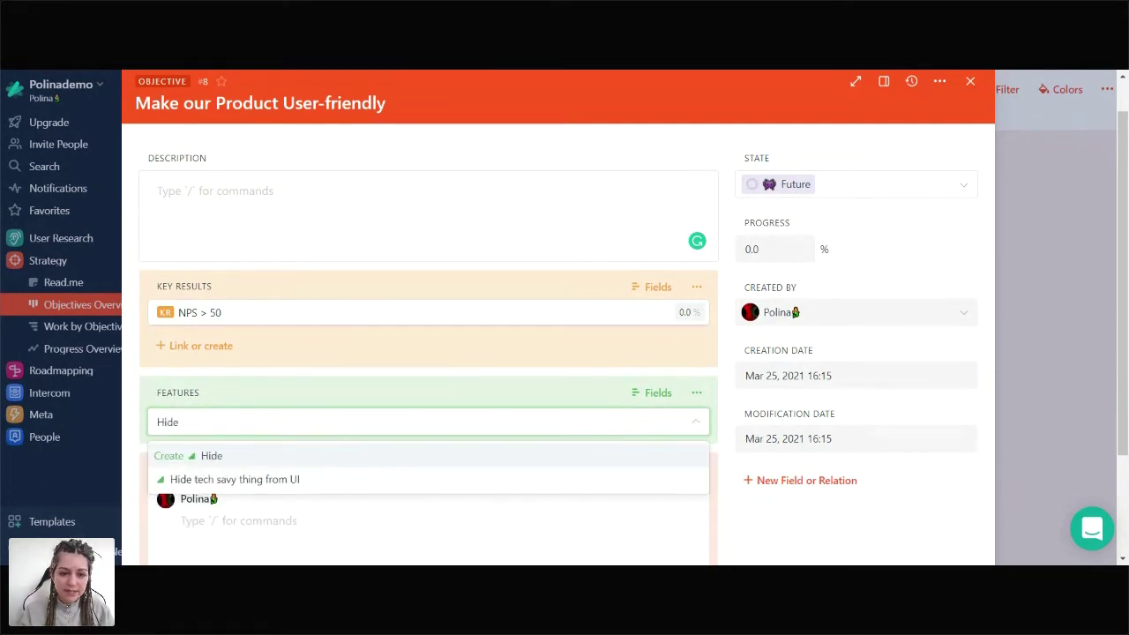
{"action": "left_click", "coordinate": [233, 483]}
Create and link new feature 'Create Jarvis - AI assistant', then close the objective.
{"action": "type", "text": "Cre"}
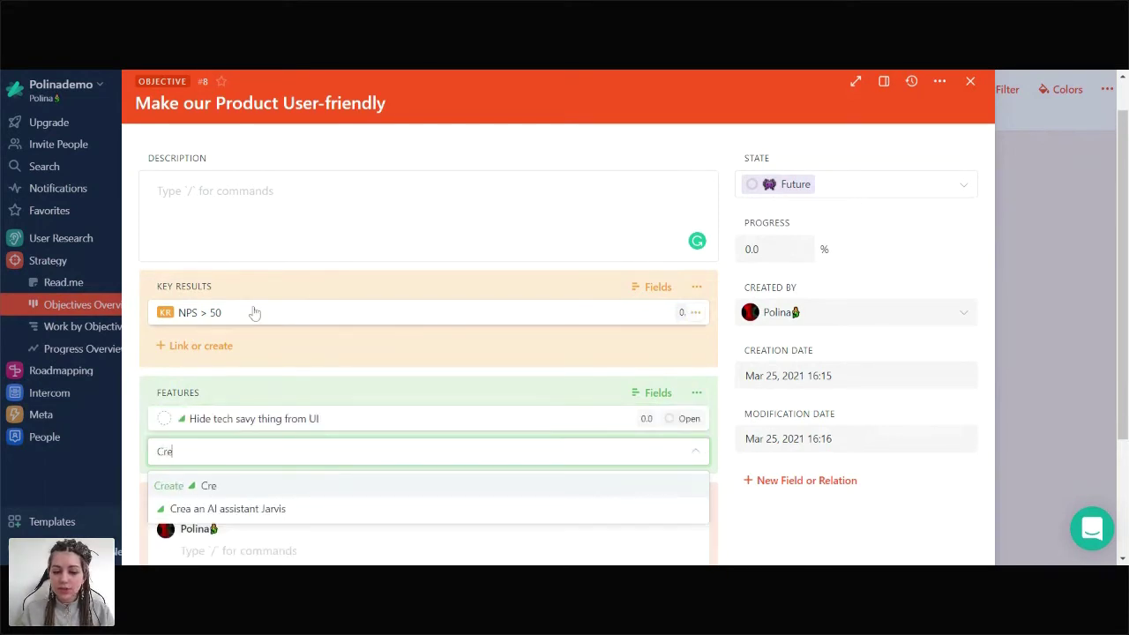
{"action": "type", "text": "ate"}
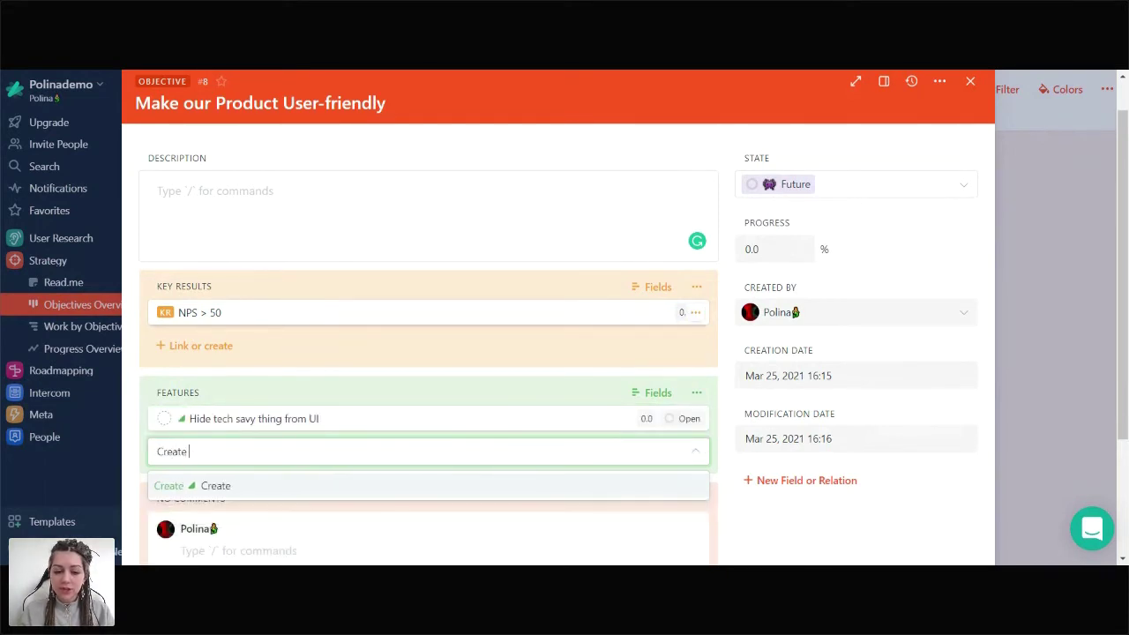
{"action": "type", "text": " Jarvis - AI ass"}
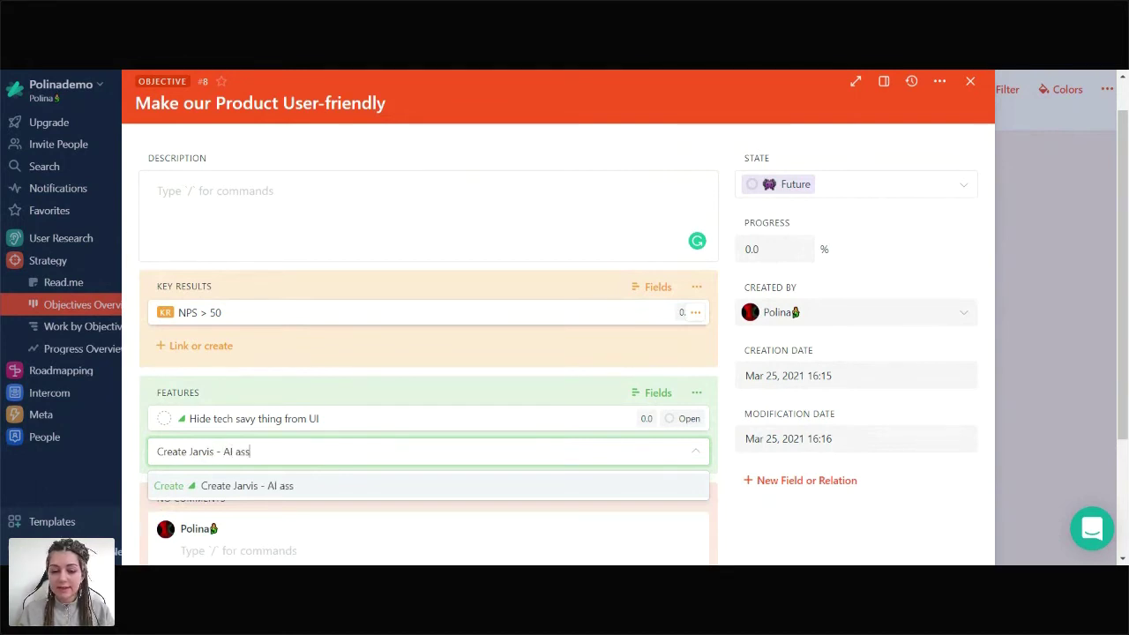
{"action": "type", "text": "istant"}
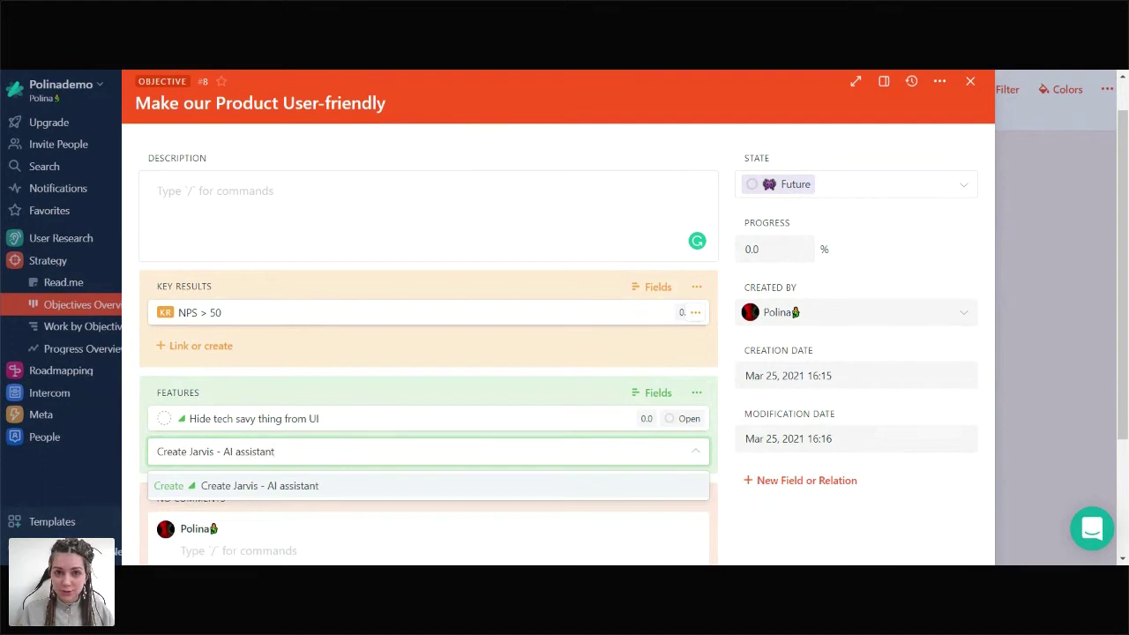
{"action": "key", "text": "Return"}
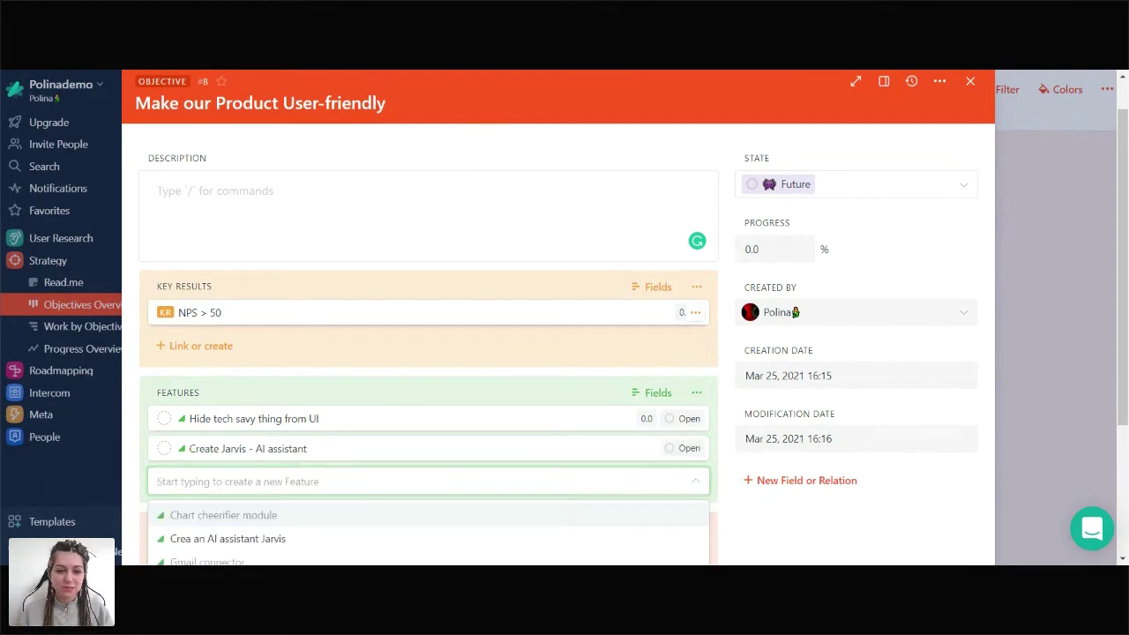
{"action": "left_click", "coordinate": [278, 398]}
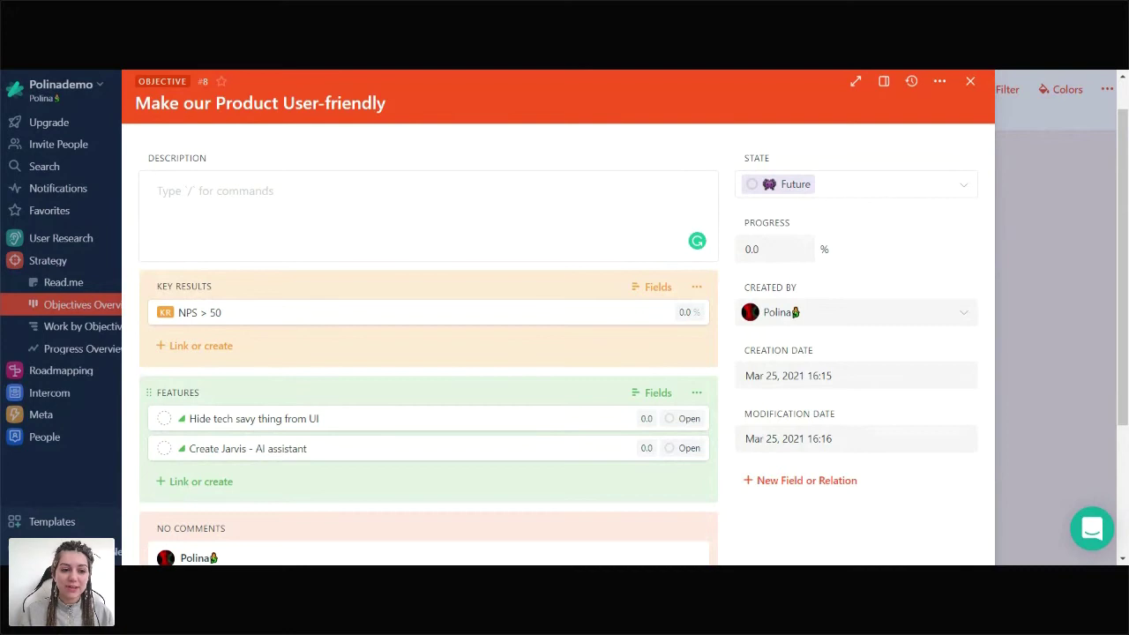
{"action": "scroll", "coordinate": [363, 396], "scroll_direction": "down", "scroll_amount": 1}
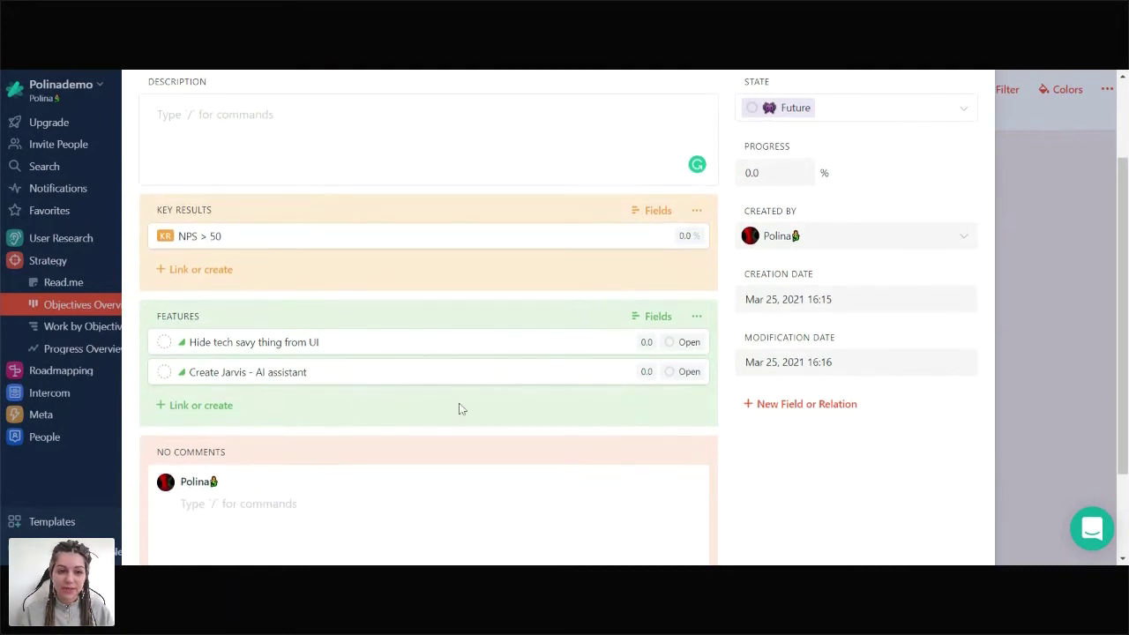
{"action": "scroll", "coordinate": [459, 408], "scroll_direction": "up", "scroll_amount": 2}
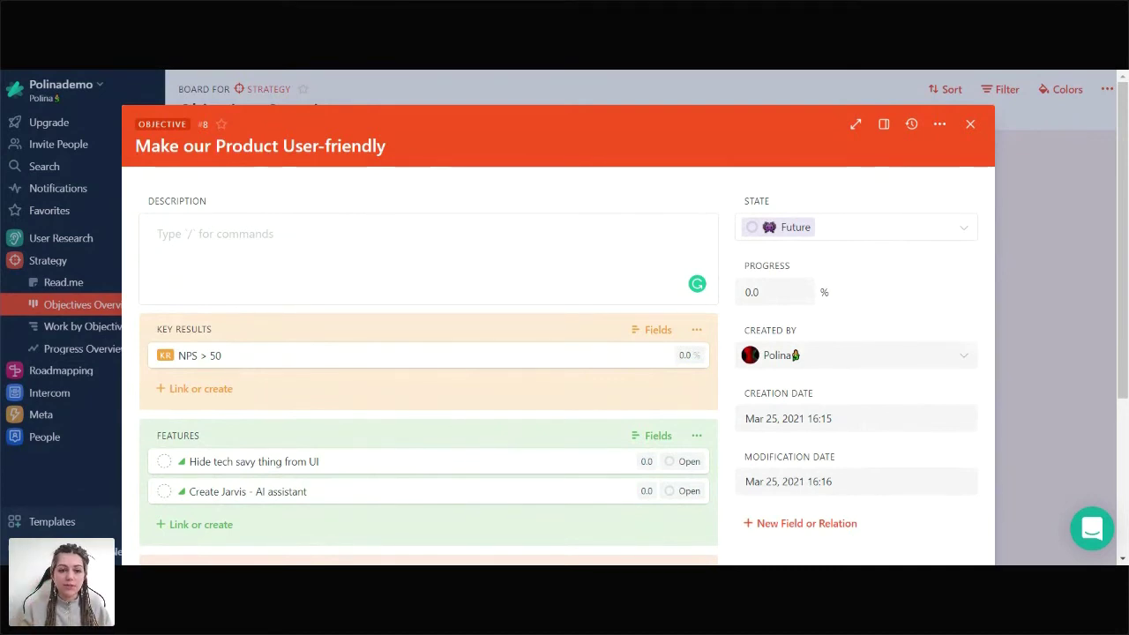
{"action": "scroll", "coordinate": [238, 477], "scroll_direction": "down", "scroll_amount": 1}
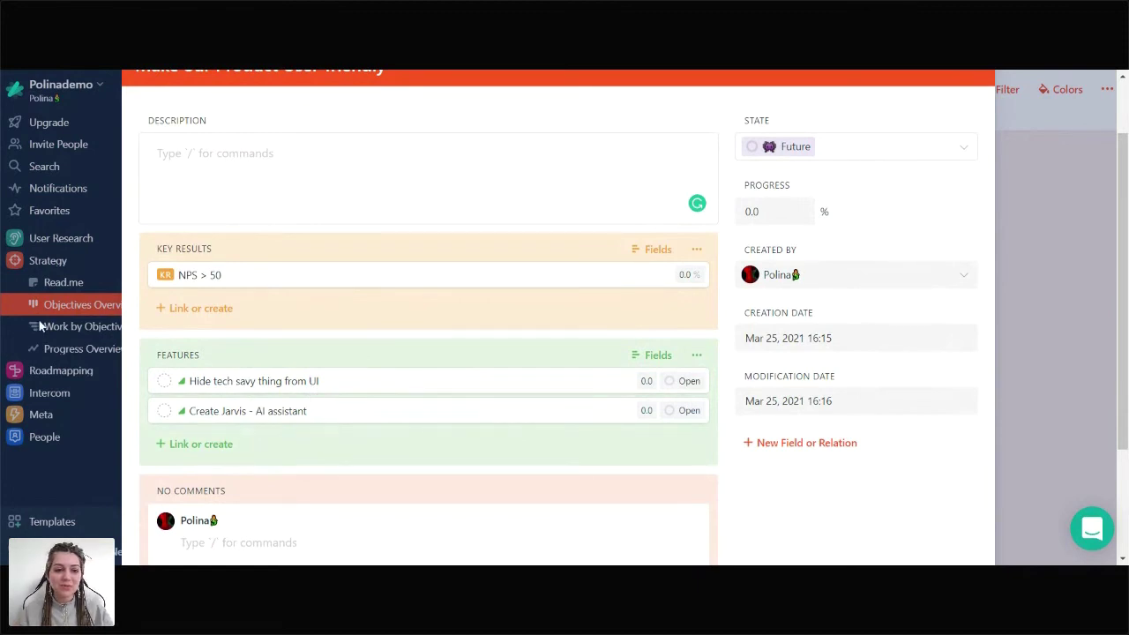
{"action": "key", "text": "Escape"}
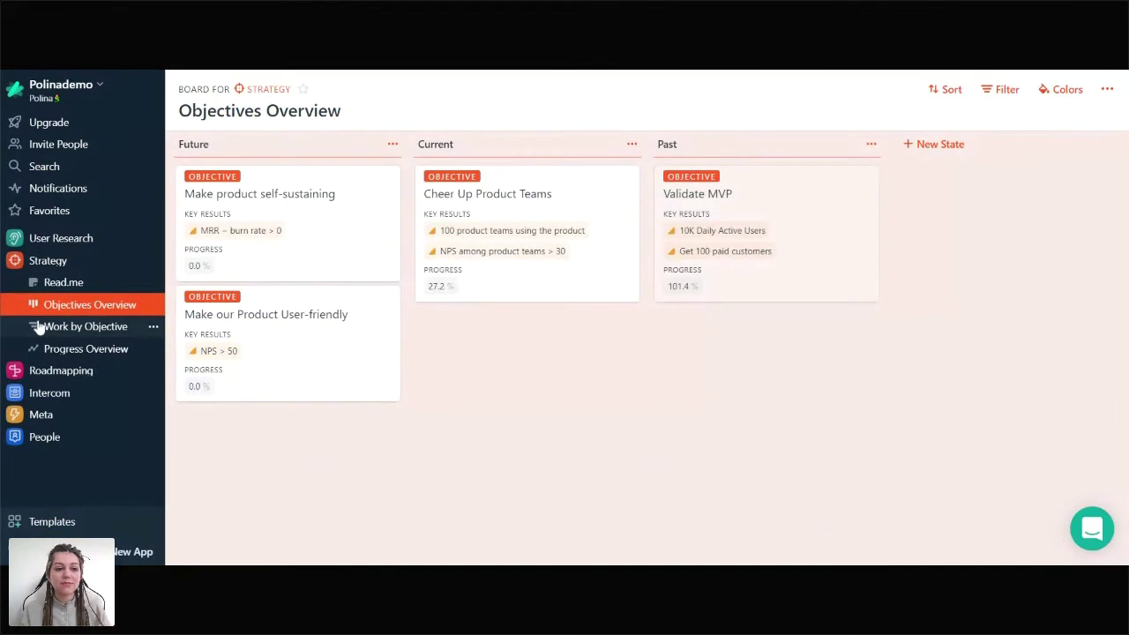
Show Work by Objective with Make our Product User-friendly and Cheer Up Product Teams expanded.
{"action": "left_click", "coordinate": [39, 327]}
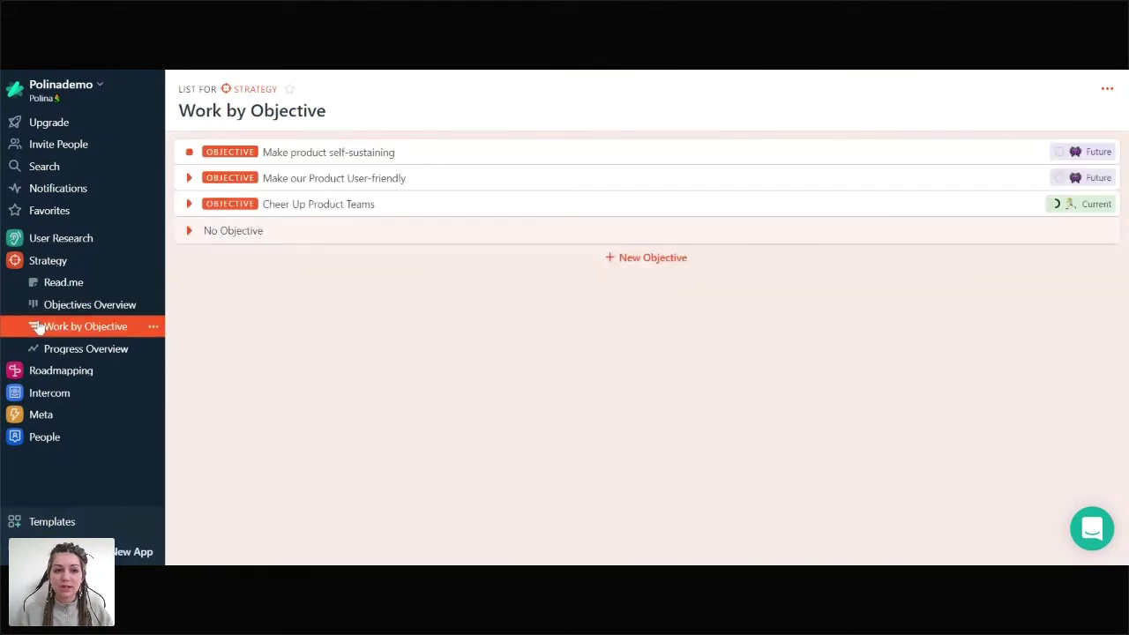
{"action": "left_click", "coordinate": [189, 178]}
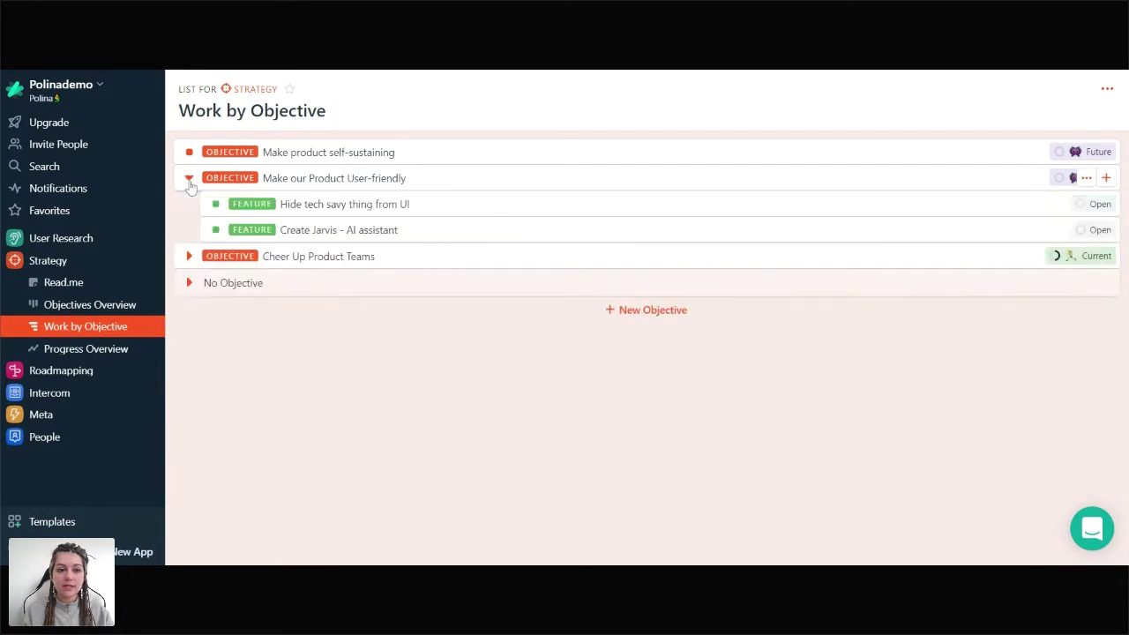
{"action": "left_click", "coordinate": [187, 256]}
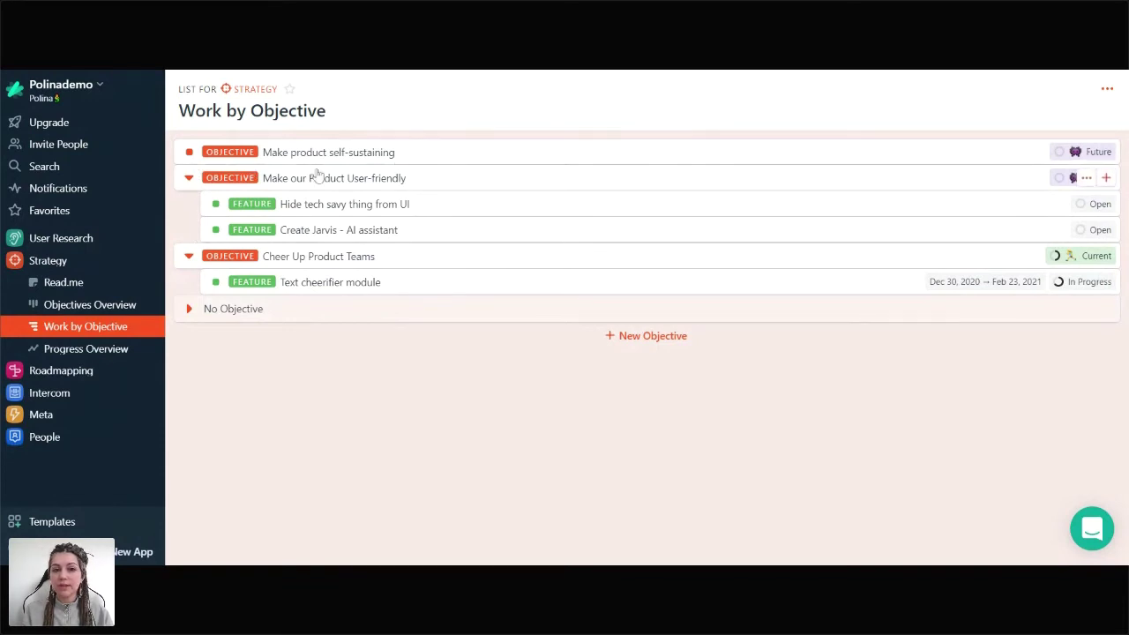
{"action": "left_click", "coordinate": [188, 309]}
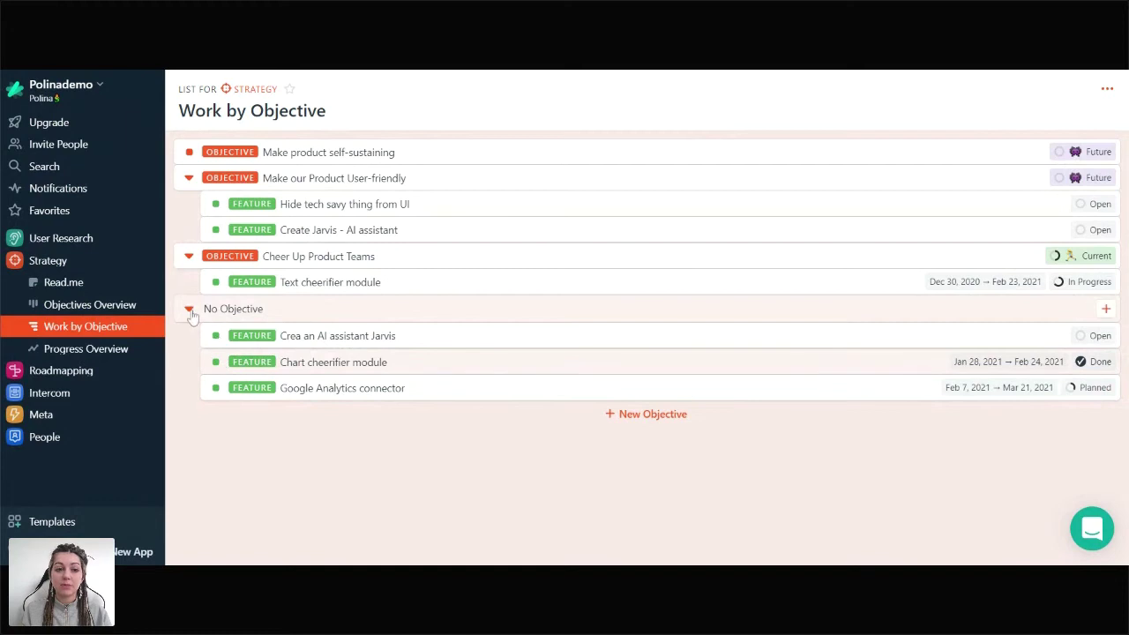
{"action": "left_click", "coordinate": [188, 309]}
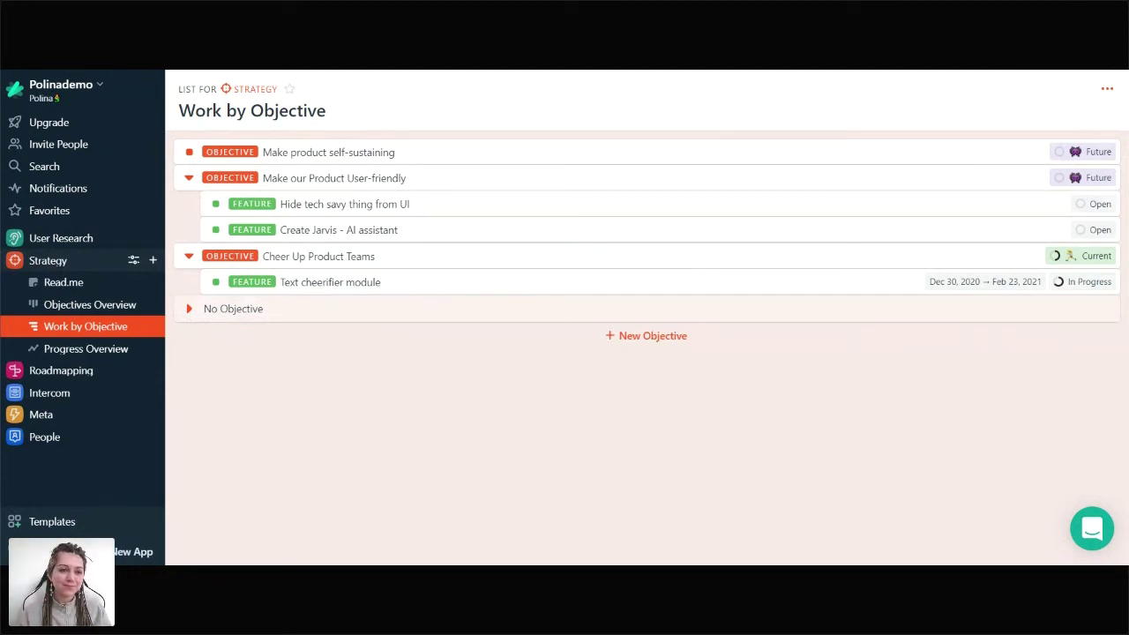
{"action": "left_click", "coordinate": [79, 260]}
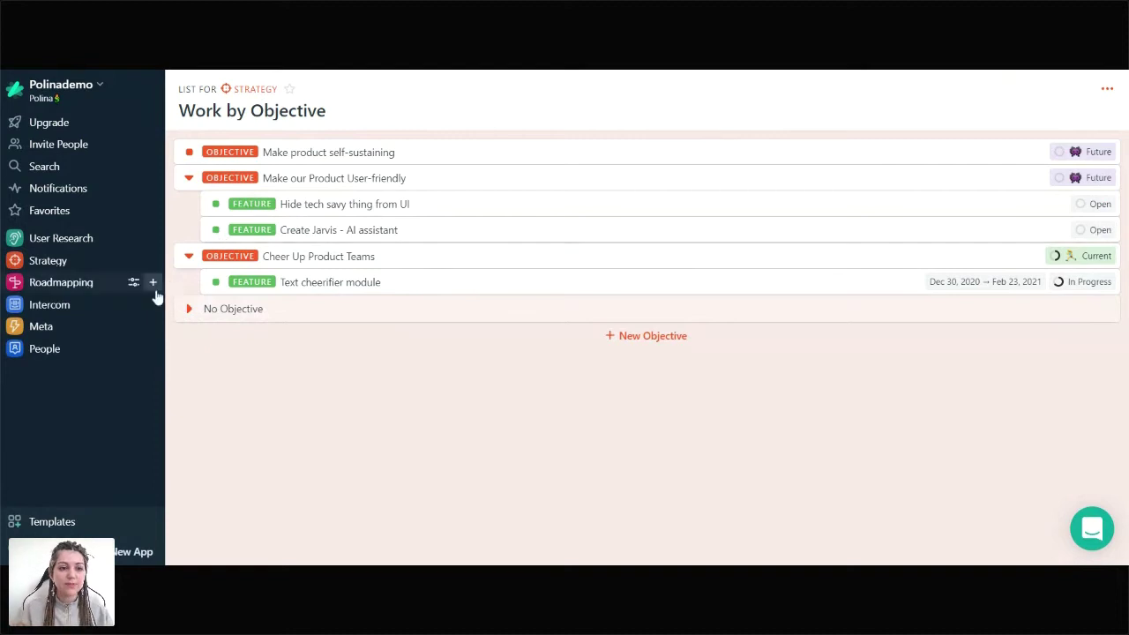
Browse the Roadmapping Backlog, Features Roadmap and its unscheduled list, then the Features Kanban.
{"action": "left_click", "coordinate": [97, 287]}
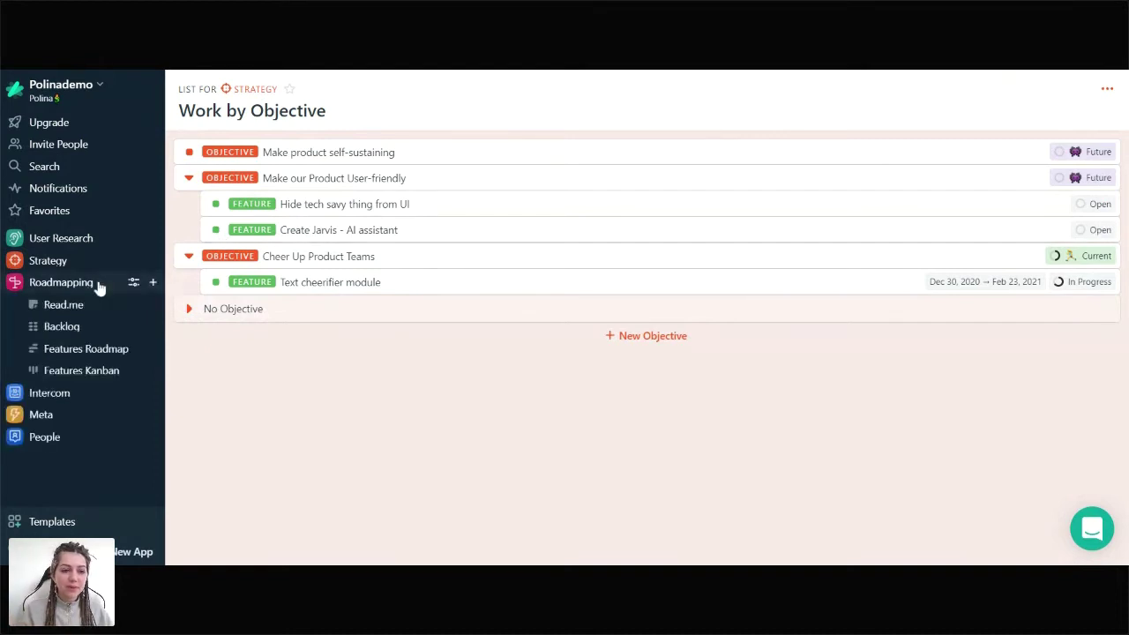
{"action": "left_click", "coordinate": [42, 336]}
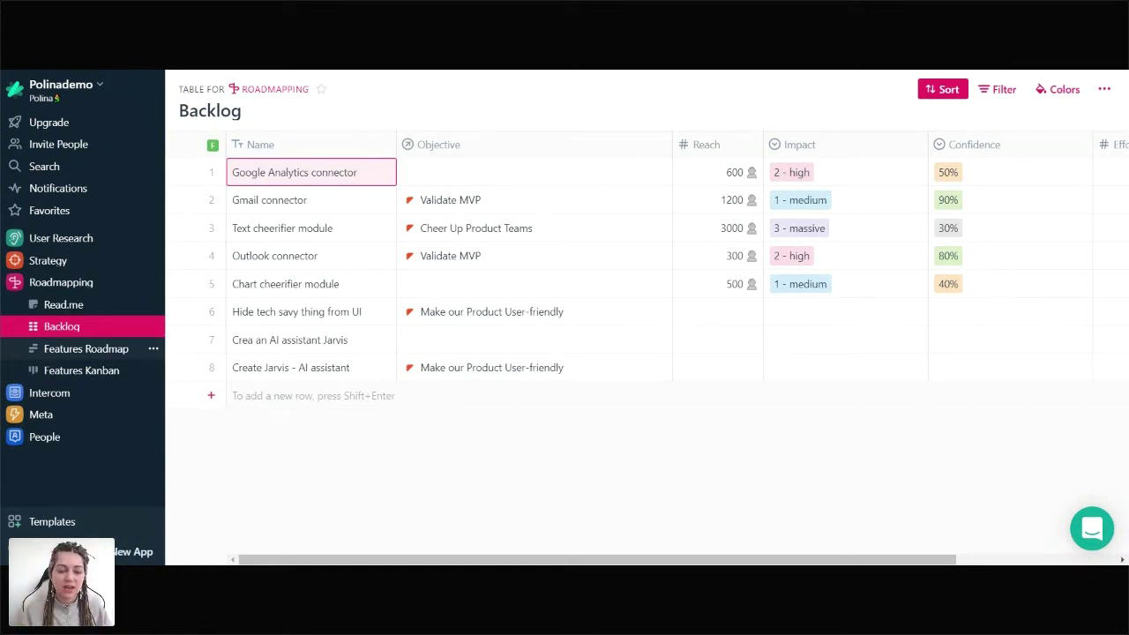
{"action": "left_click", "coordinate": [66, 350]}
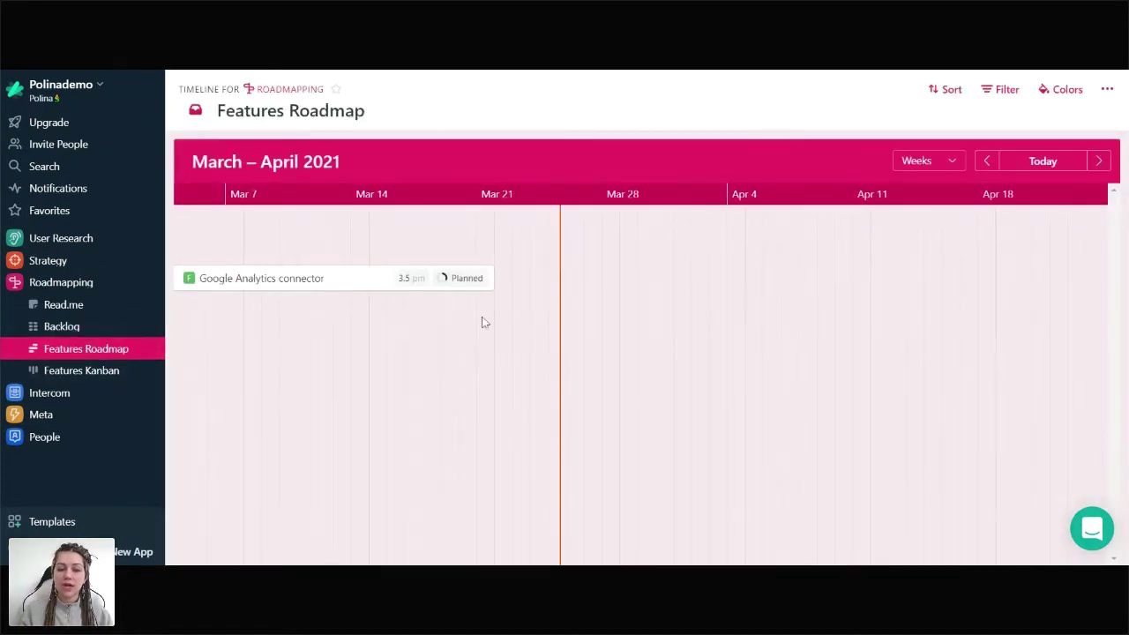
{"action": "scroll", "coordinate": [482, 322], "scroll_direction": "left", "scroll_amount": 10}
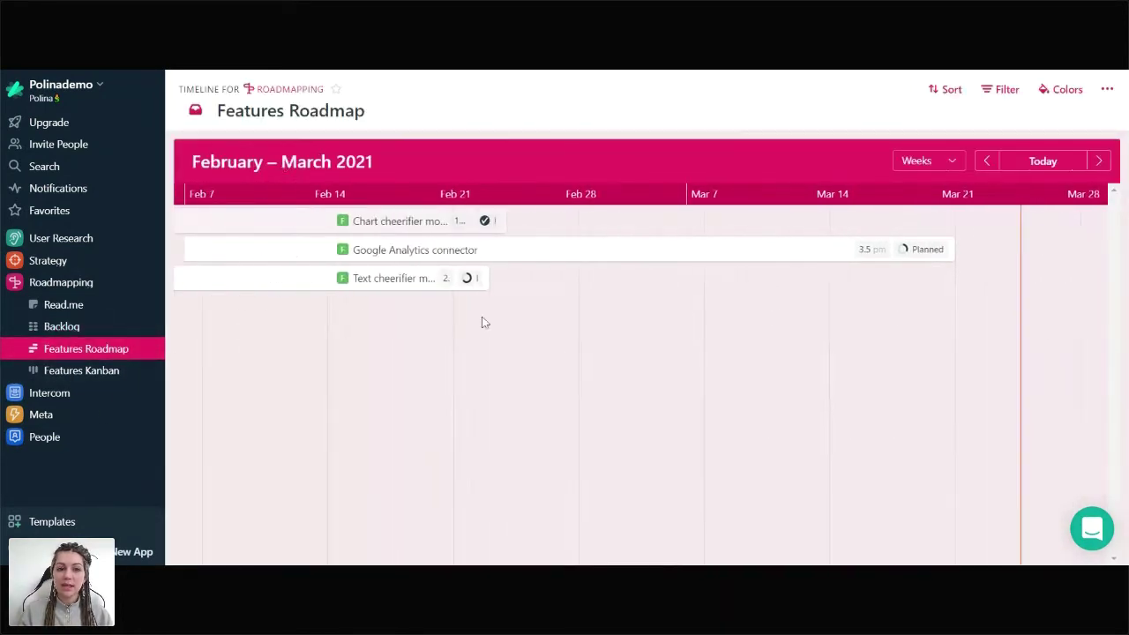
{"action": "scroll", "coordinate": [642, 384], "scroll_direction": "down", "scroll_amount": 3}
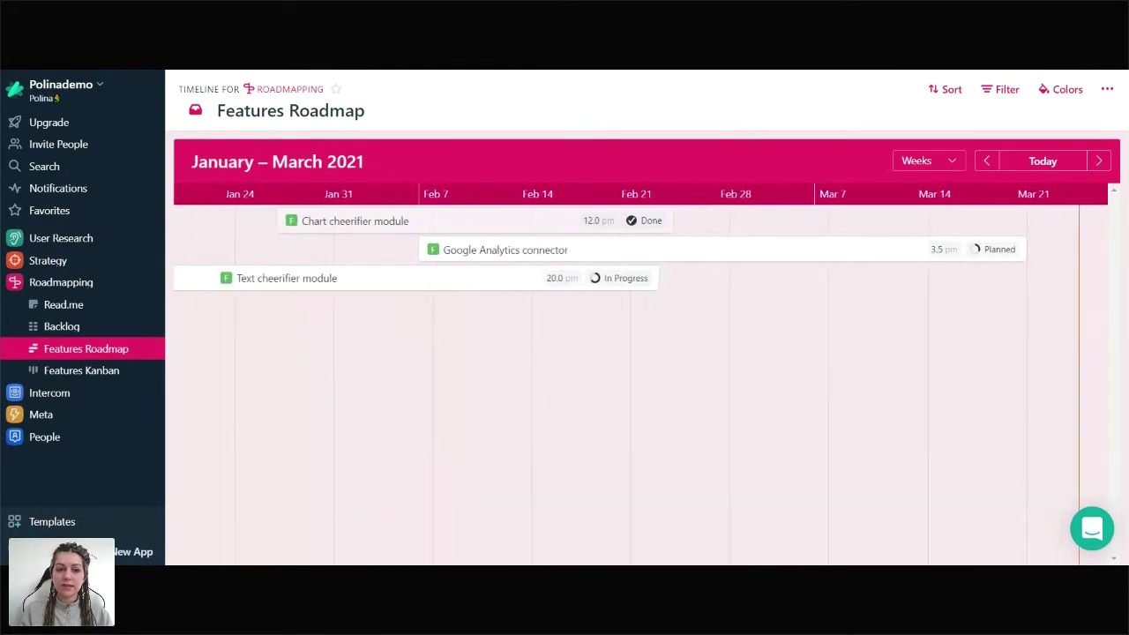
{"action": "left_click", "coordinate": [195, 112]}
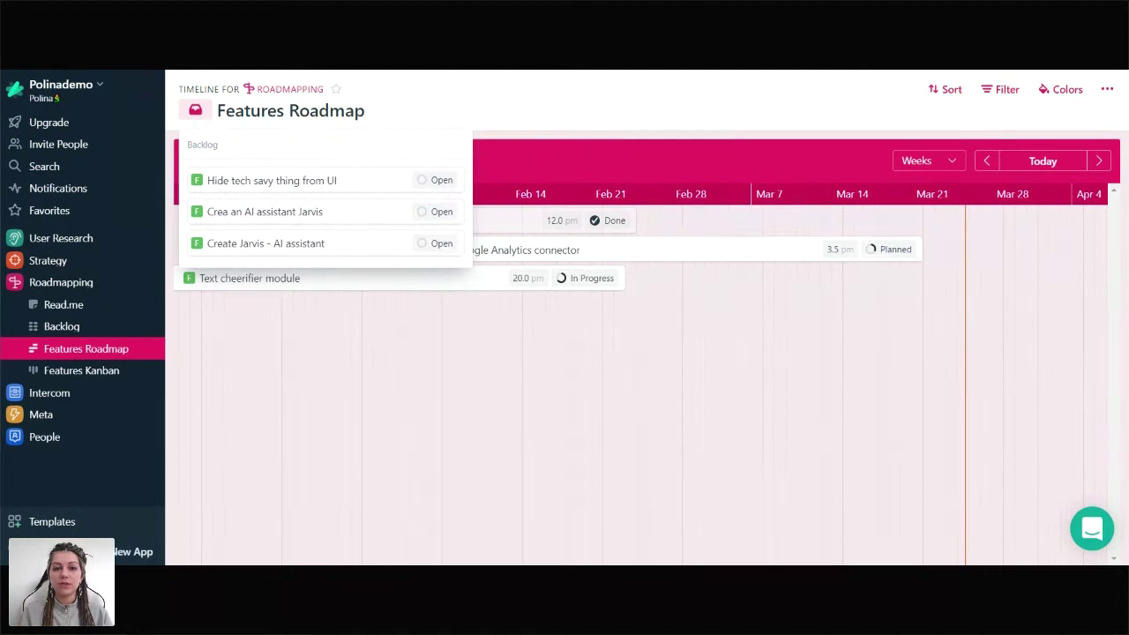
{"action": "left_click", "coordinate": [570, 141]}
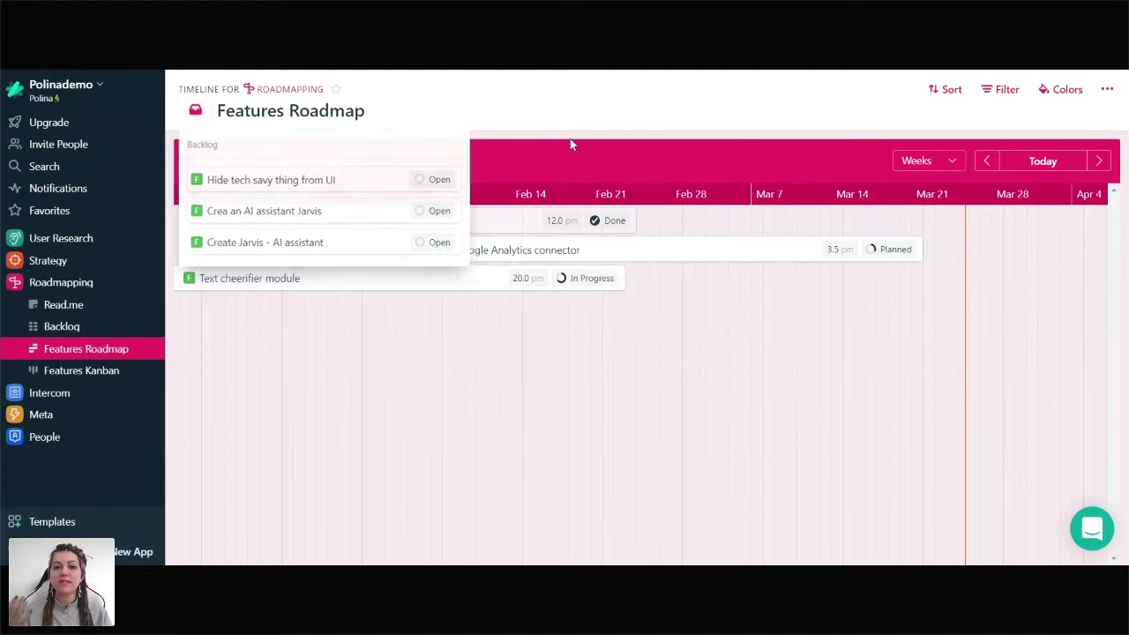
{"action": "left_click", "coordinate": [44, 378]}
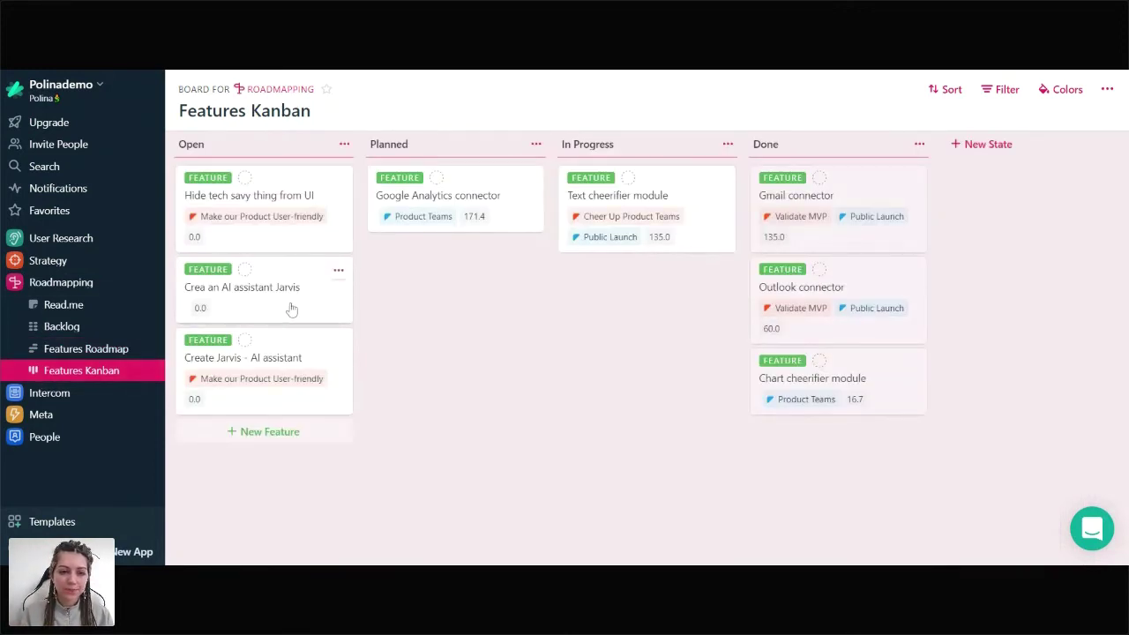
Open the Create Jarvis - AI assistant feature and insert a checklist in its description.
{"action": "left_click", "coordinate": [302, 362]}
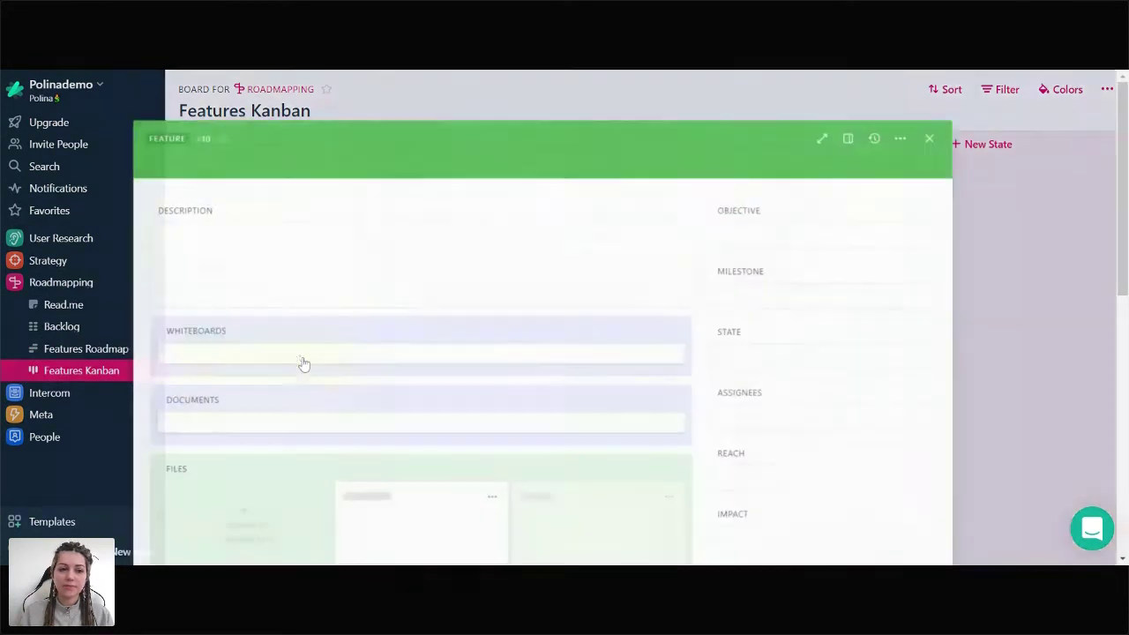
{"action": "left_click", "coordinate": [291, 264]}
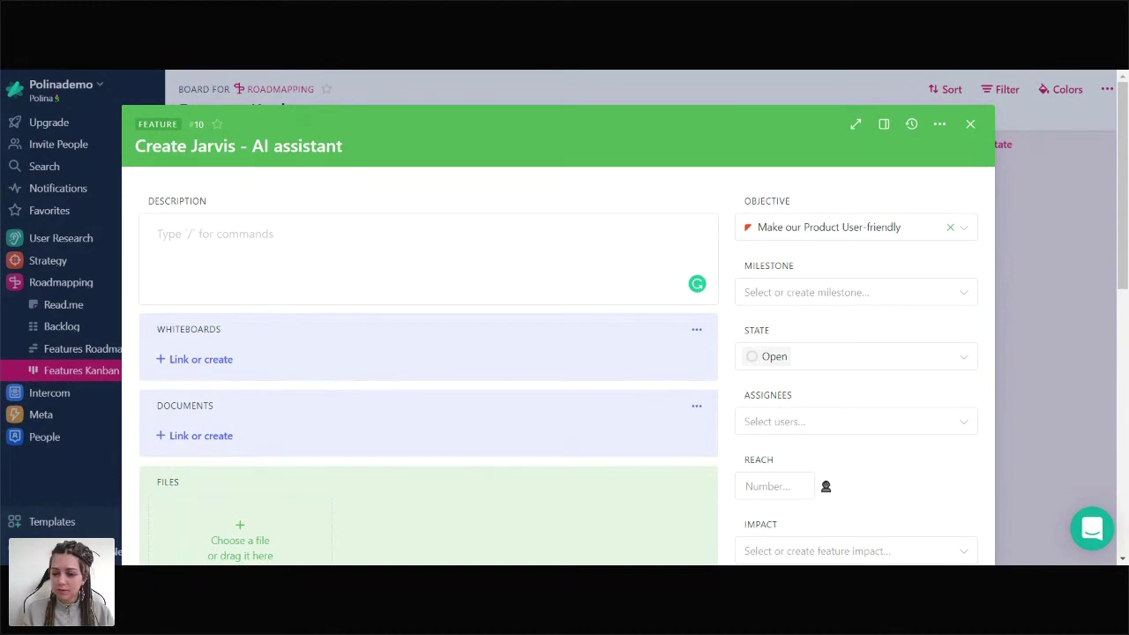
{"action": "type", "text": "/"}
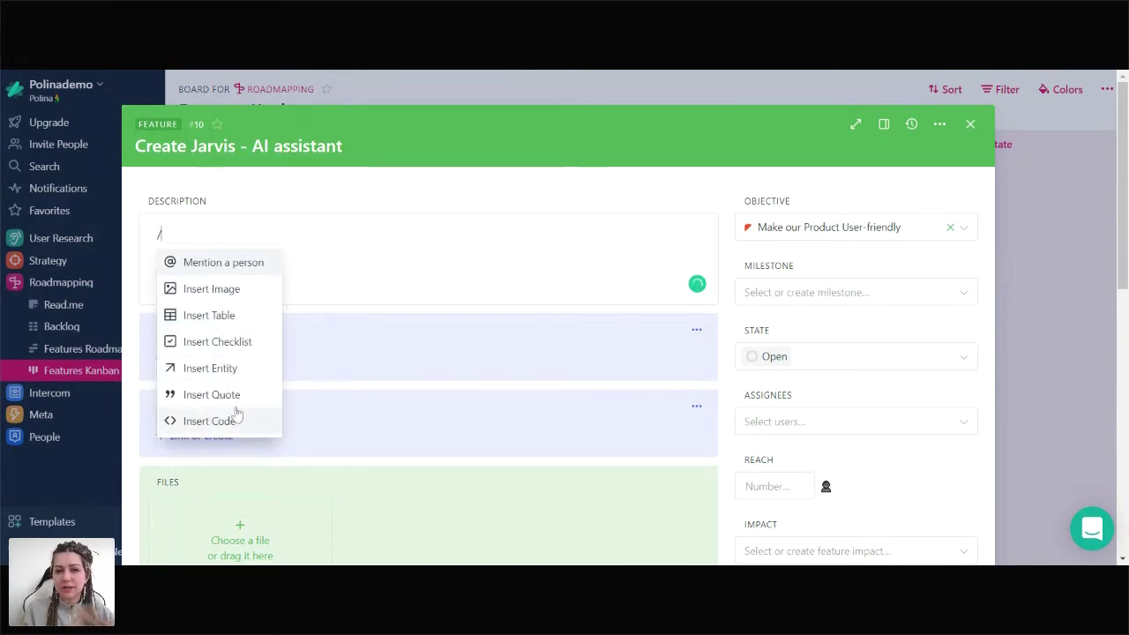
{"action": "left_click", "coordinate": [252, 342]}
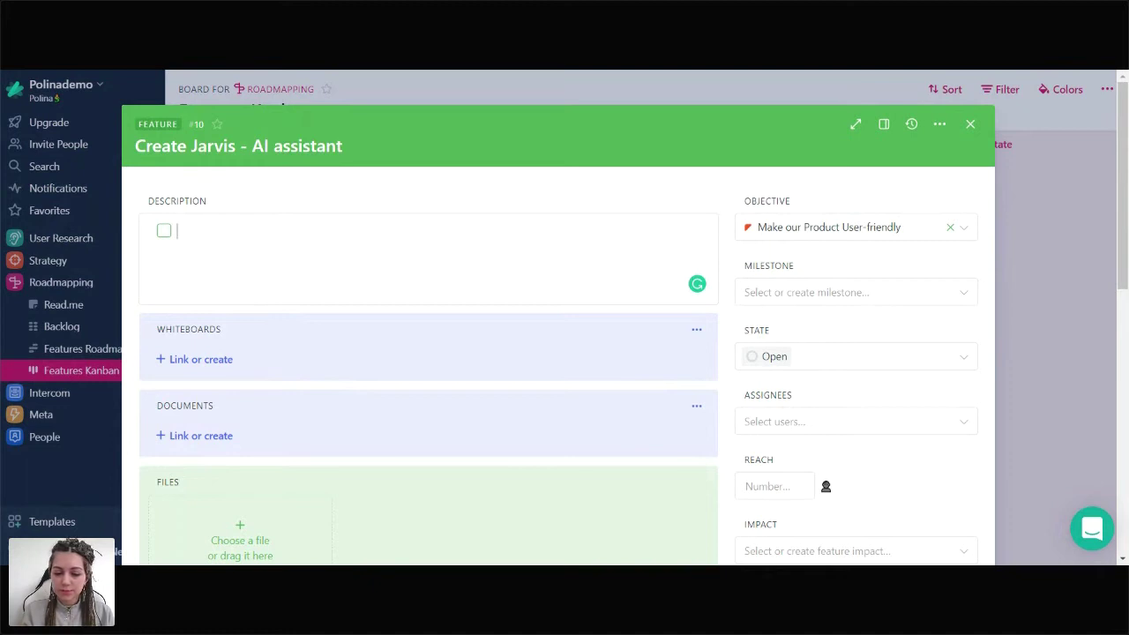
Add checklist items Talk, Laugh and 'Write a symphony', fixing the misspelling.
{"action": "type", "text": "Talk"}
{"action": "key", "text": "Return"}
{"action": "type", "text": "Laugh"}
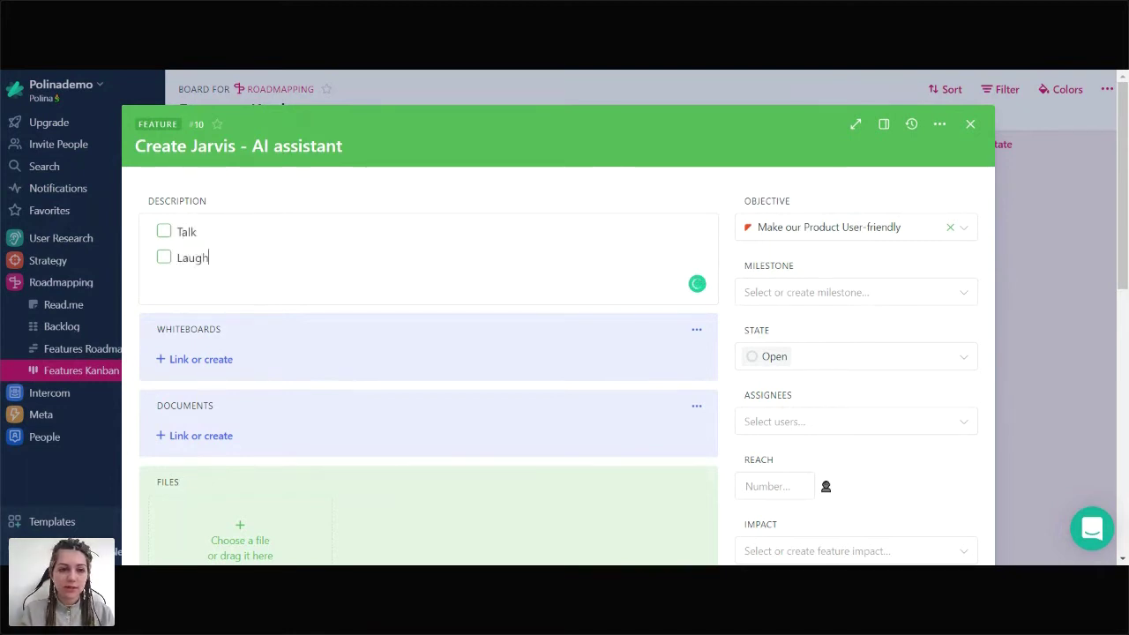
{"action": "key", "text": "Return"}
{"action": "type", "text": "Write a symphone"}
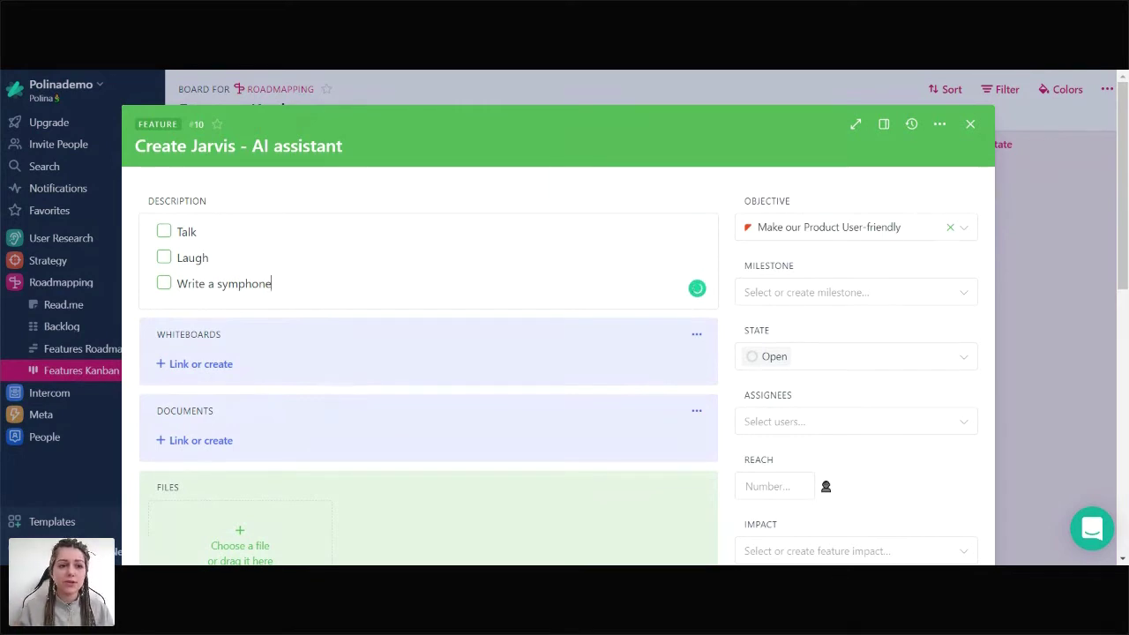
{"action": "left_click", "coordinate": [163, 232]}
{"action": "left_click", "coordinate": [163, 232]}
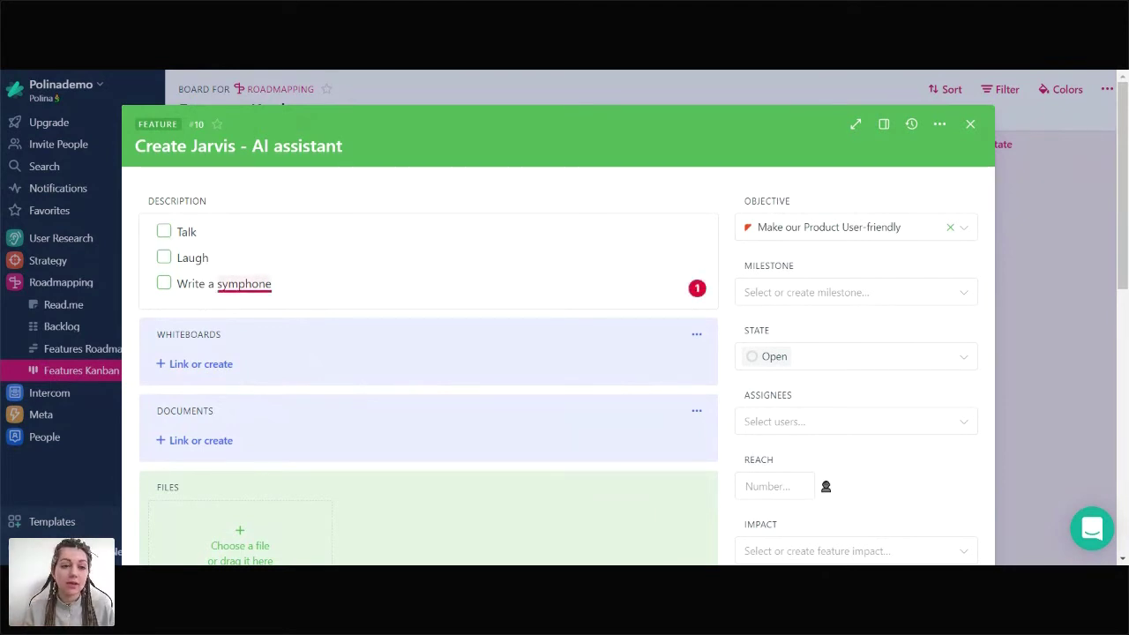
{"action": "mouse_move", "coordinate": [244, 284]}
{"action": "left_click", "coordinate": [264, 308]}
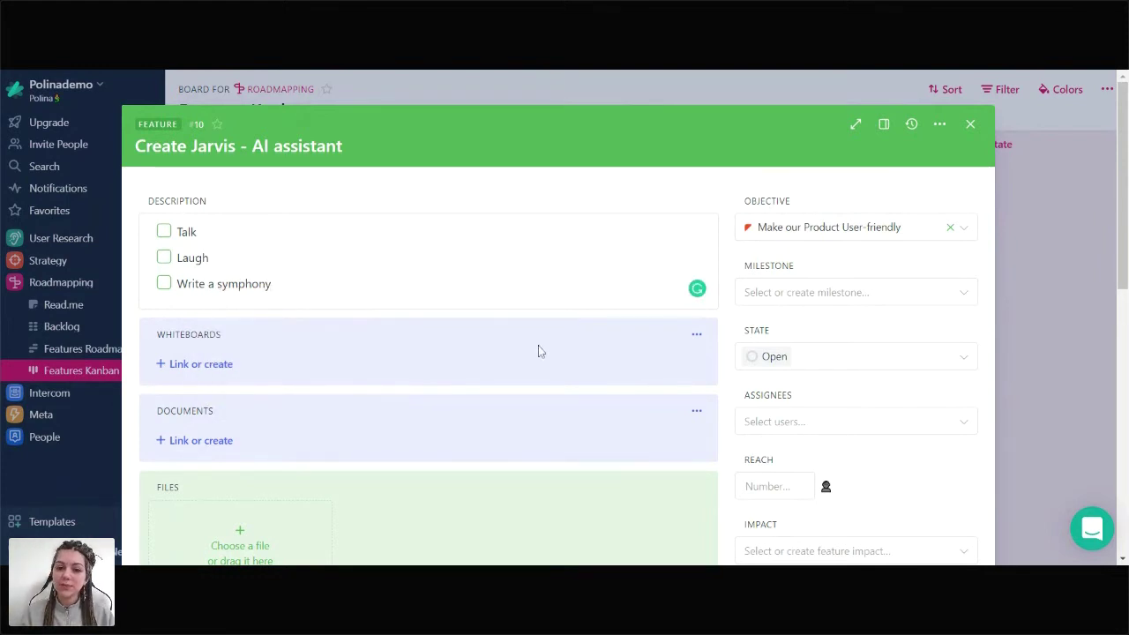
Set the feature's milestone to Product Teams and Reach to 600.
{"action": "left_click", "coordinate": [839, 292]}
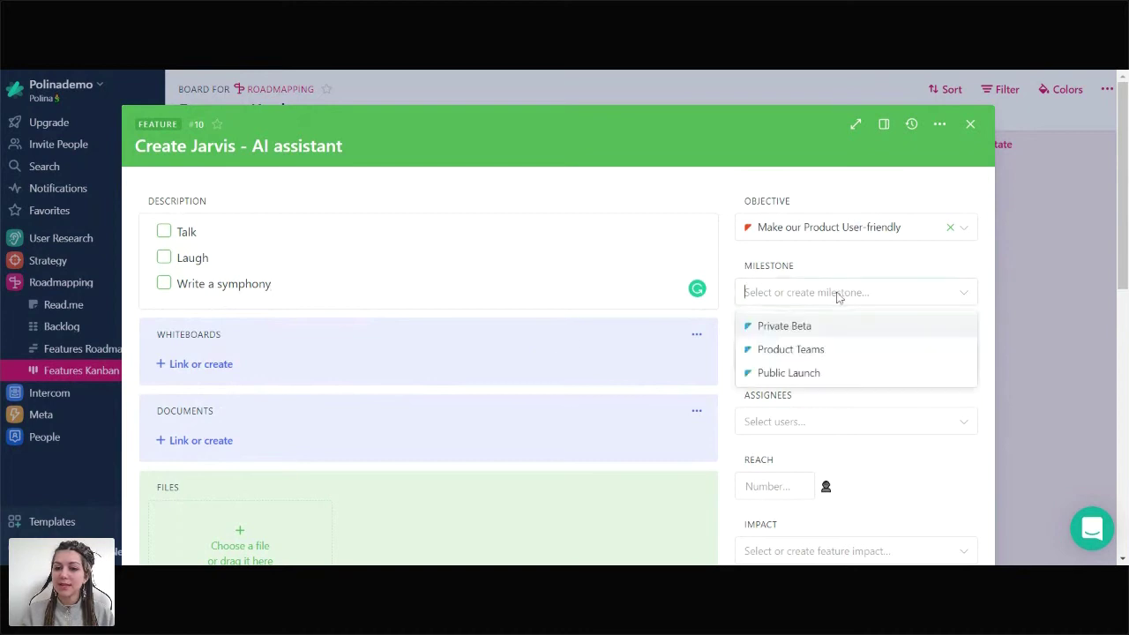
{"action": "left_click", "coordinate": [852, 357]}
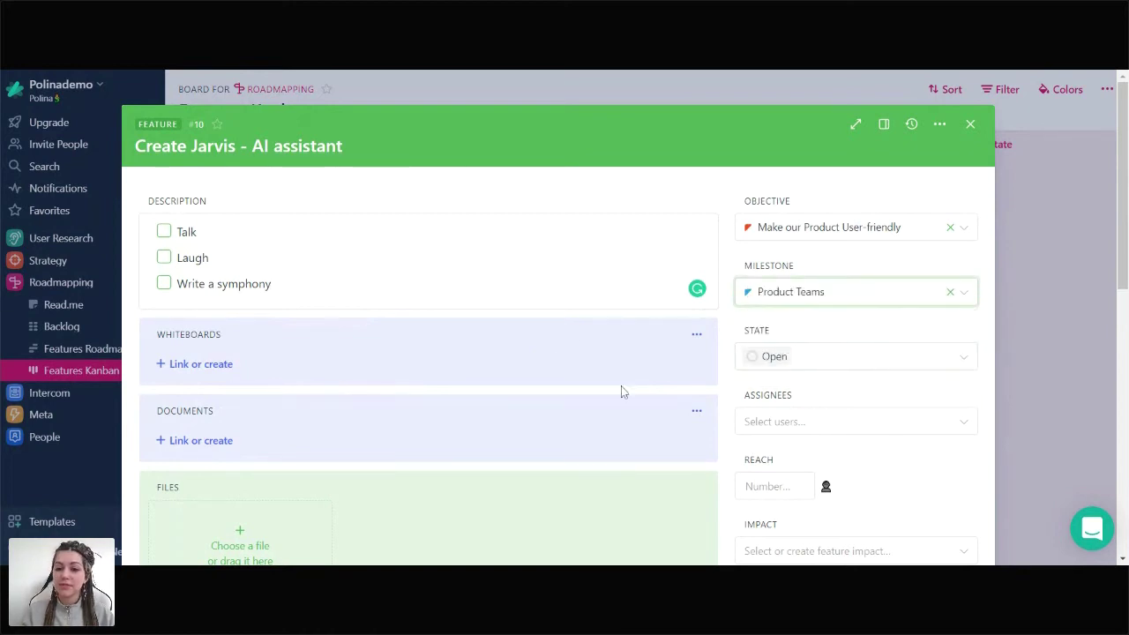
{"action": "scroll", "coordinate": [621, 392], "scroll_direction": "down", "scroll_amount": 1}
{"action": "scroll", "coordinate": [621, 391], "scroll_direction": "down", "scroll_amount": 2}
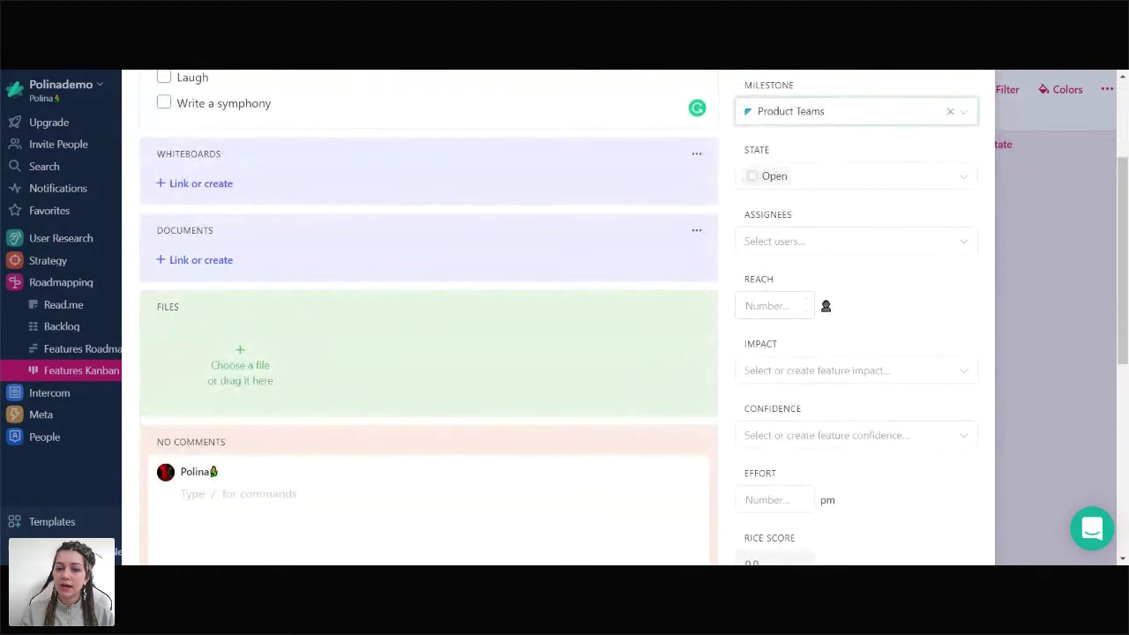
{"action": "scroll", "coordinate": [785, 286], "scroll_direction": "down", "scroll_amount": 1}
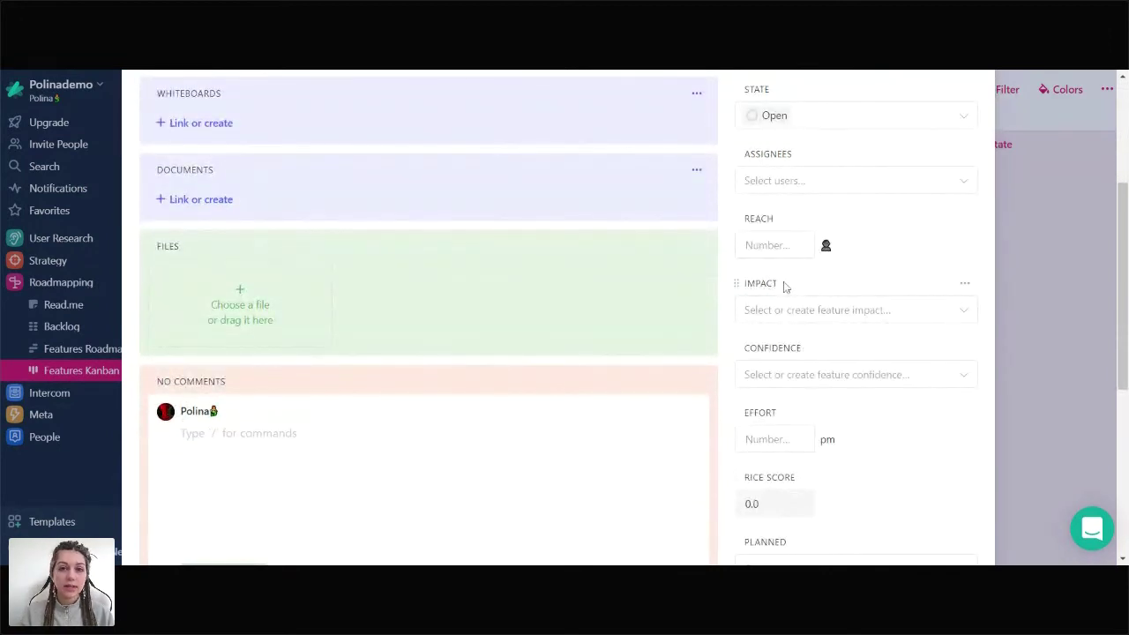
{"action": "left_click", "coordinate": [768, 245]}
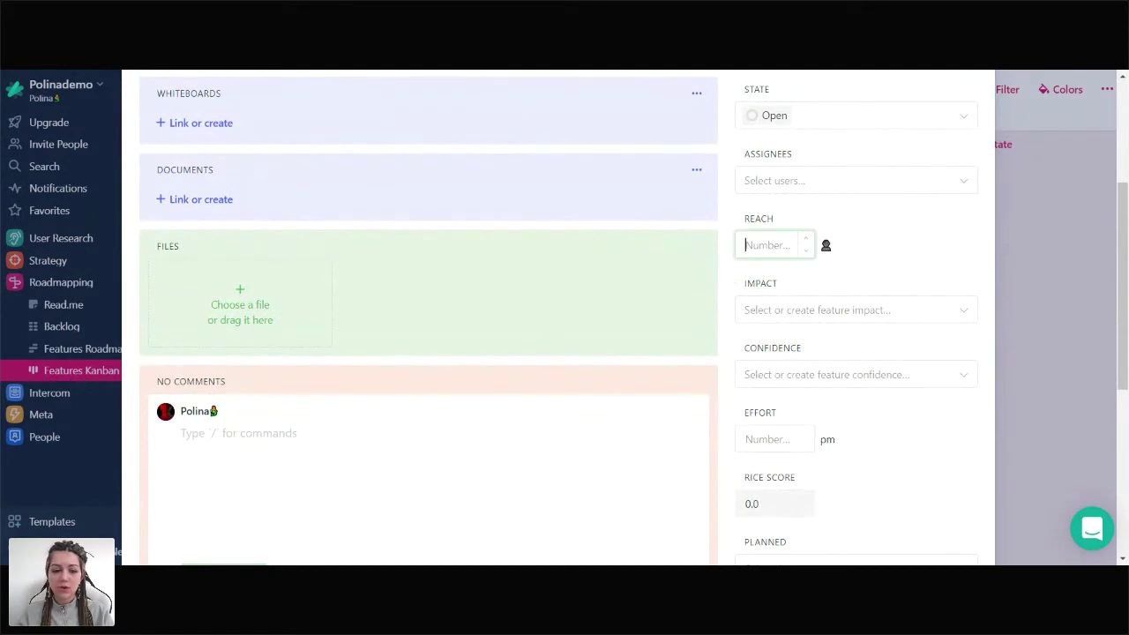
{"action": "type", "text": "600"}
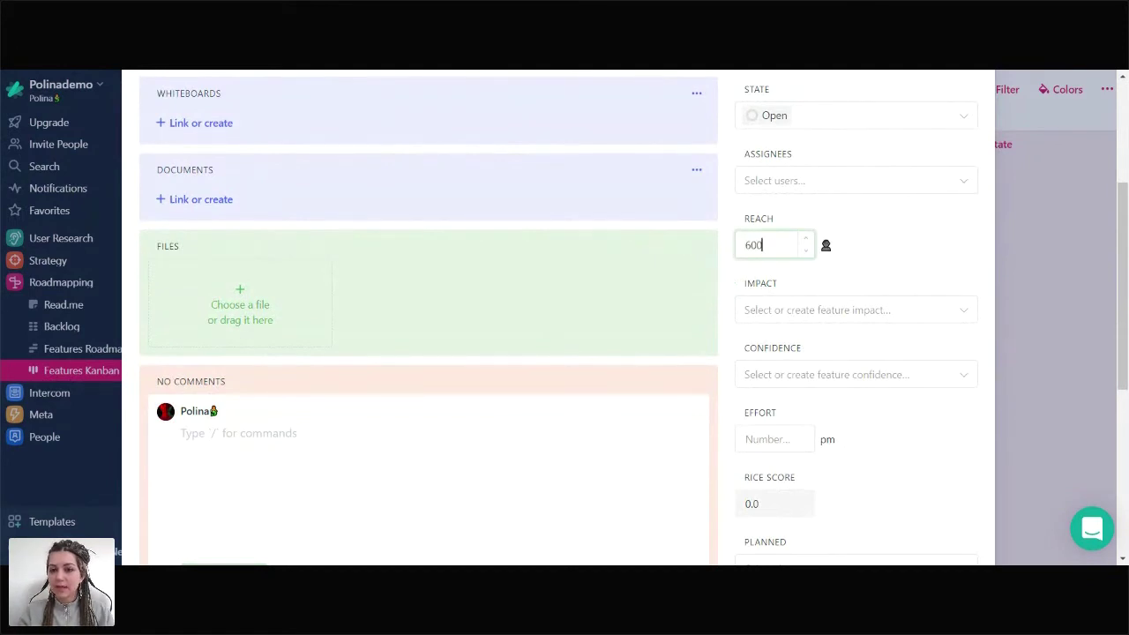
{"action": "left_click", "coordinate": [631, 275]}
Set Impact to 3 - massive, Confidence to 40% and Effort to 5, giving RICE 144.
{"action": "left_click", "coordinate": [786, 317]}
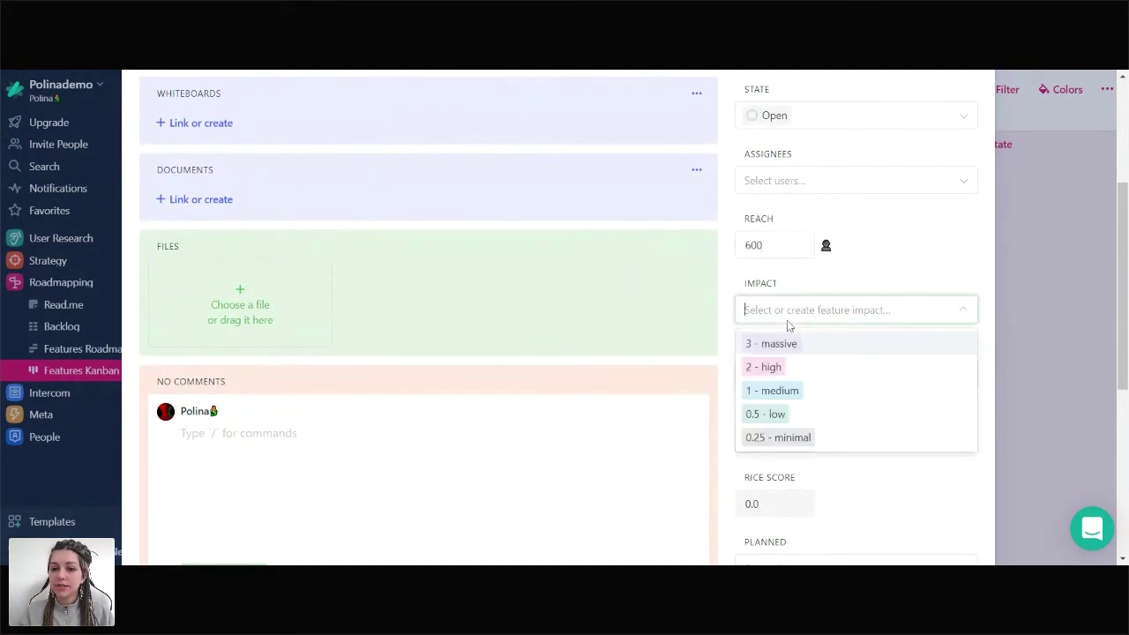
{"action": "left_click", "coordinate": [787, 344]}
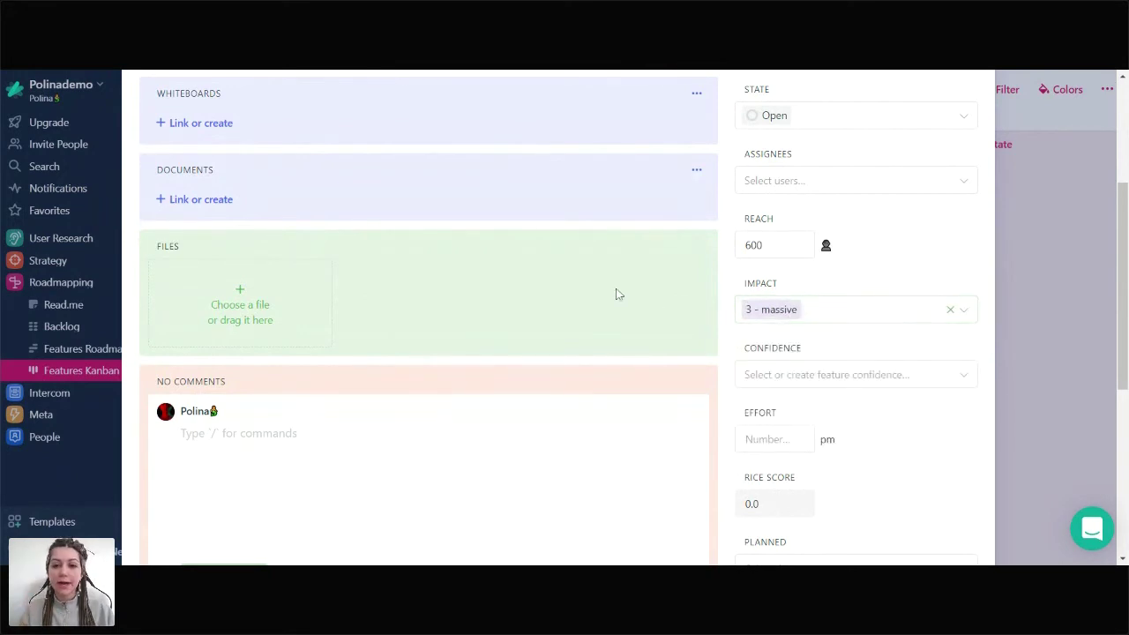
{"action": "left_click", "coordinate": [798, 375]}
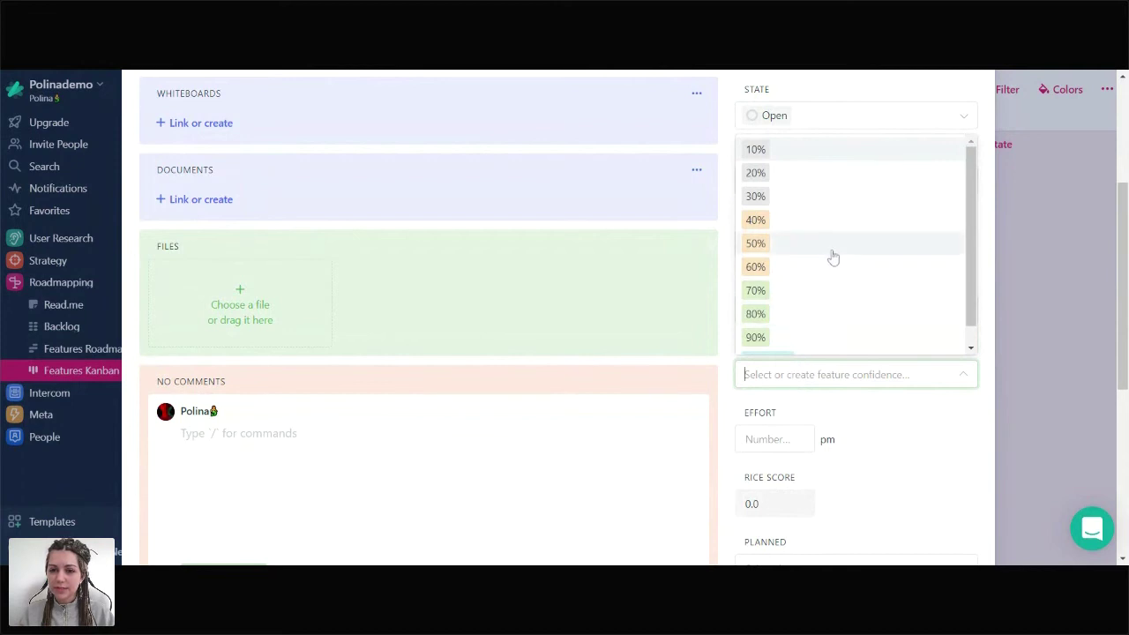
{"action": "left_click", "coordinate": [824, 221]}
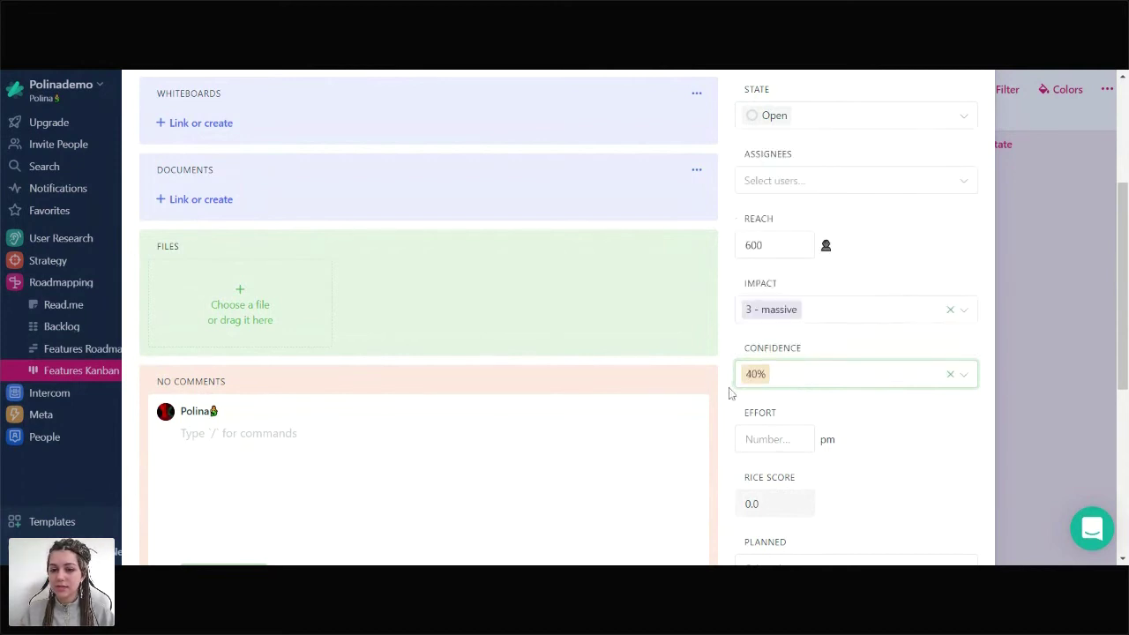
{"action": "key", "text": "Tab"}
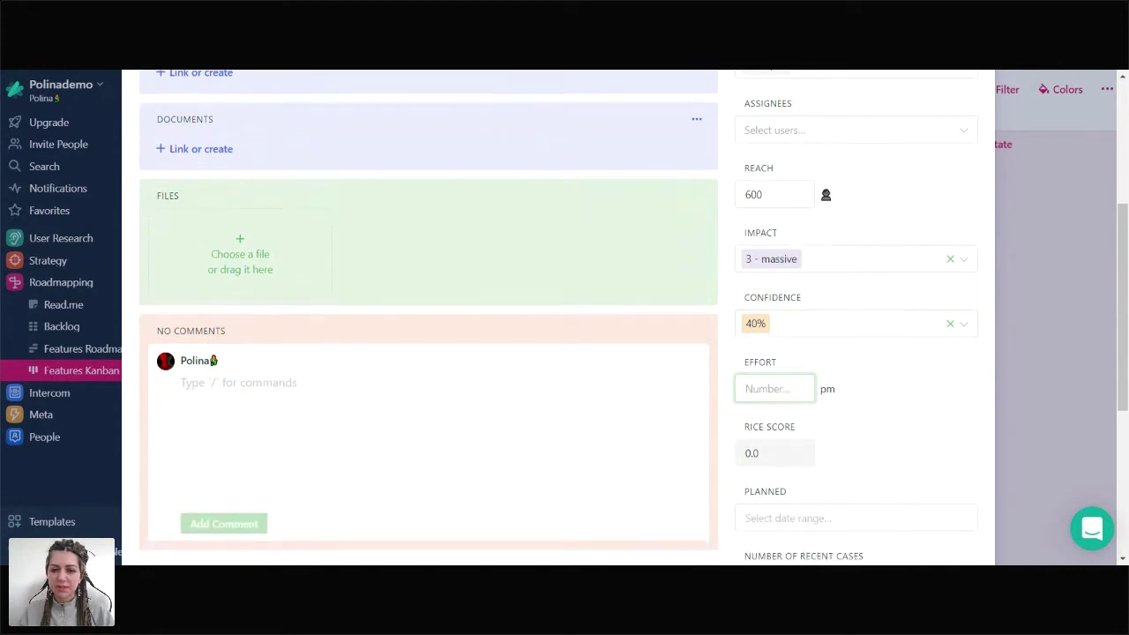
{"action": "type", "text": "5"}
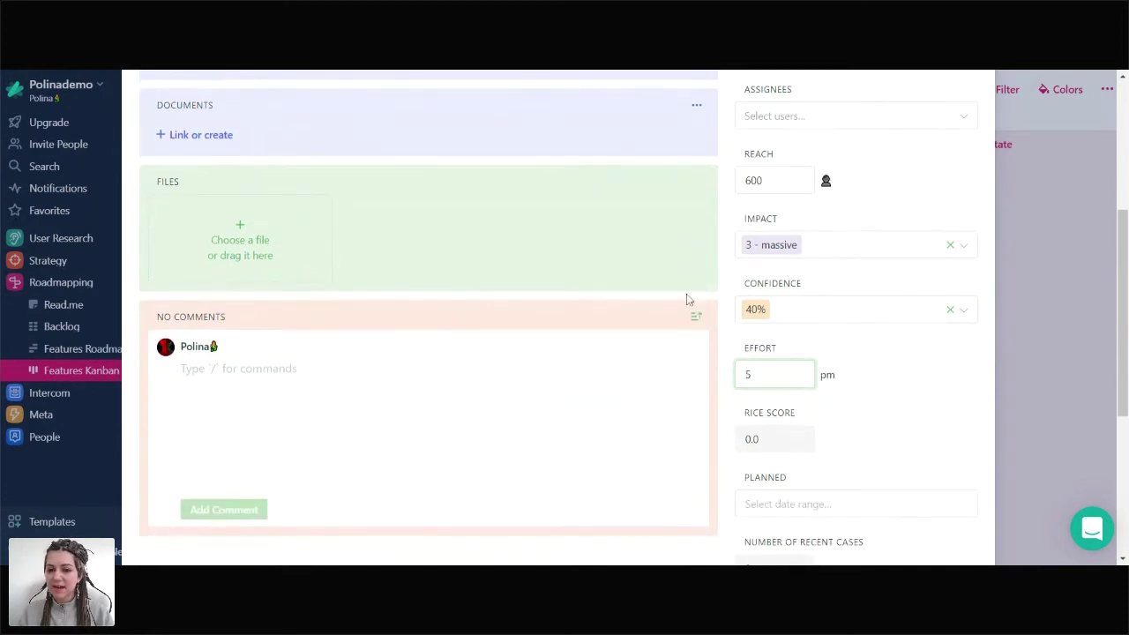
{"action": "left_click", "coordinate": [615, 271]}
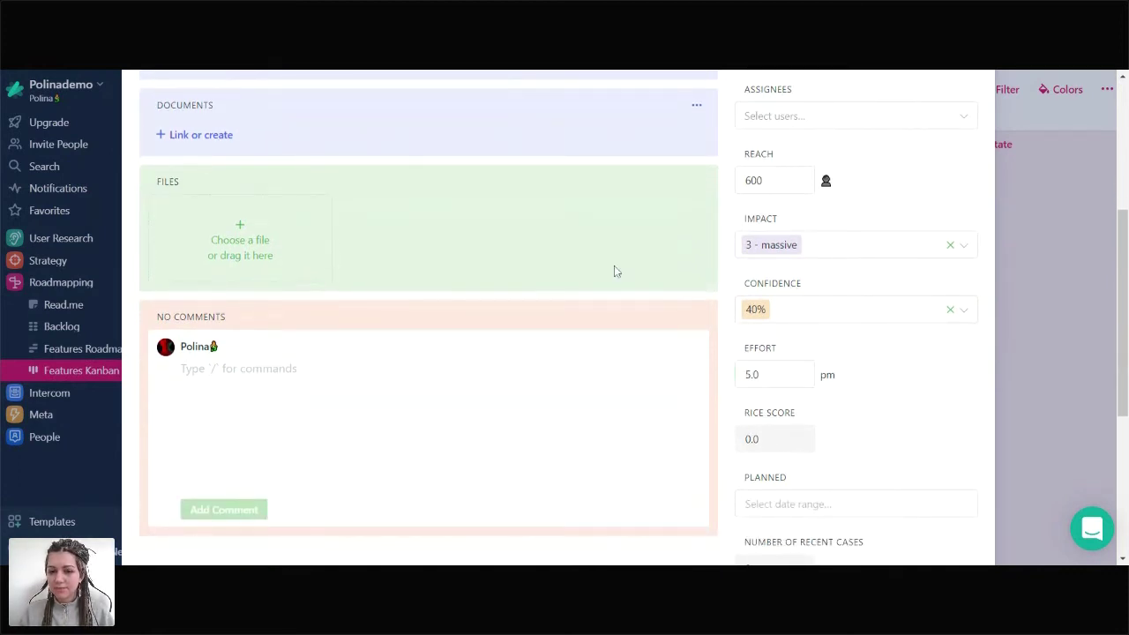
{"action": "scroll", "coordinate": [614, 269], "scroll_direction": "down", "scroll_amount": 1}
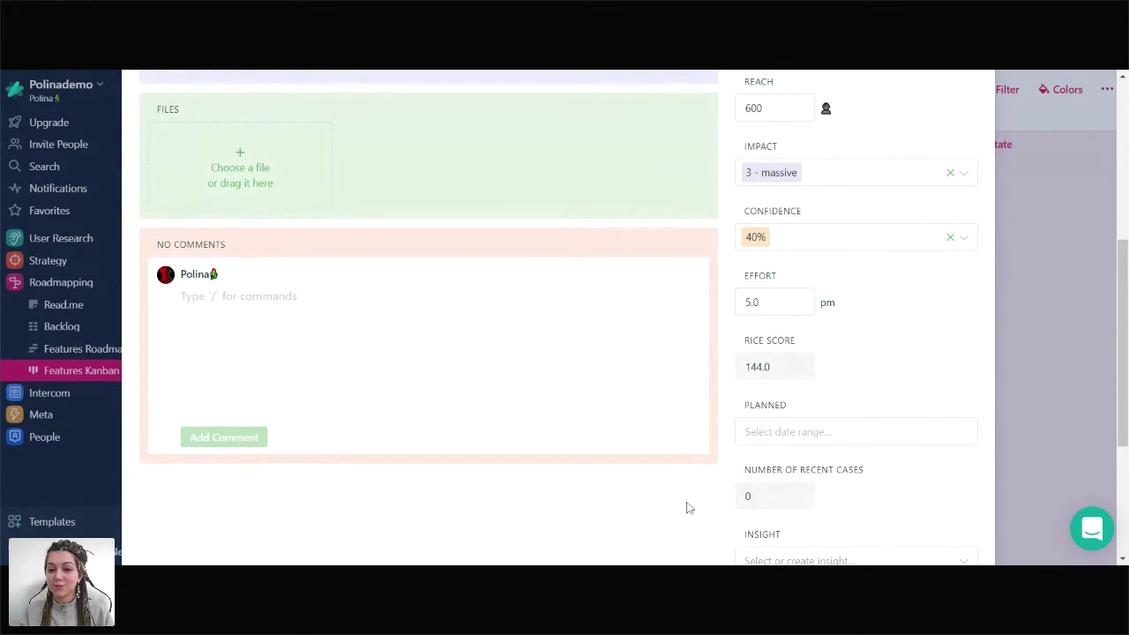
Set the Create Jarvis feature's Planned dates to Mar 25 – Apr 4, 2021.
{"action": "left_click", "coordinate": [776, 431]}
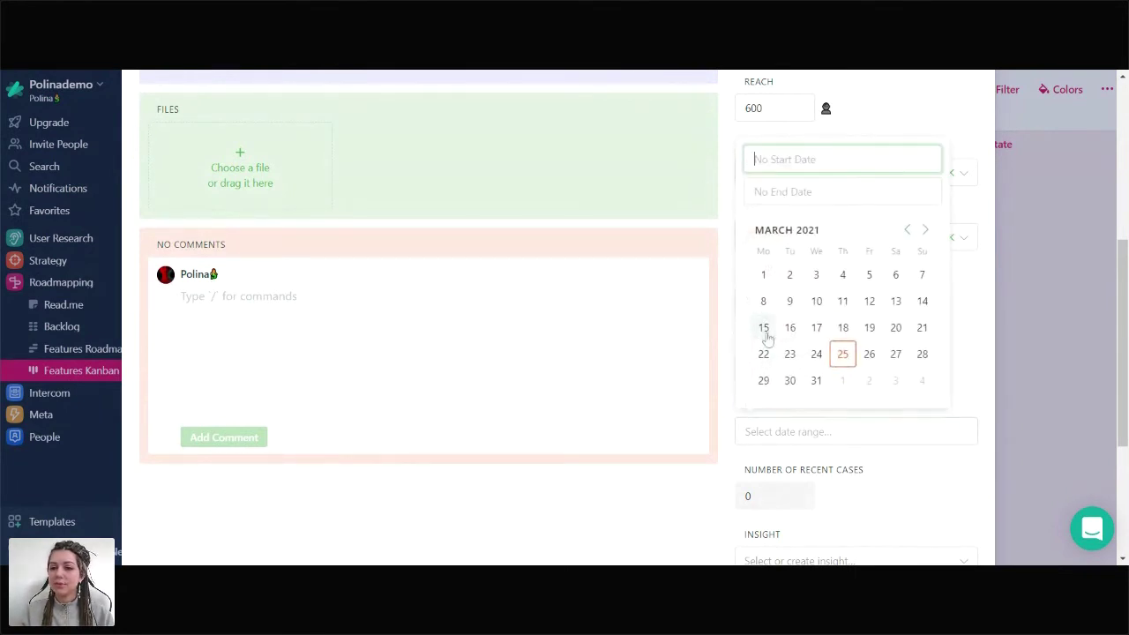
{"action": "left_click", "coordinate": [843, 355]}
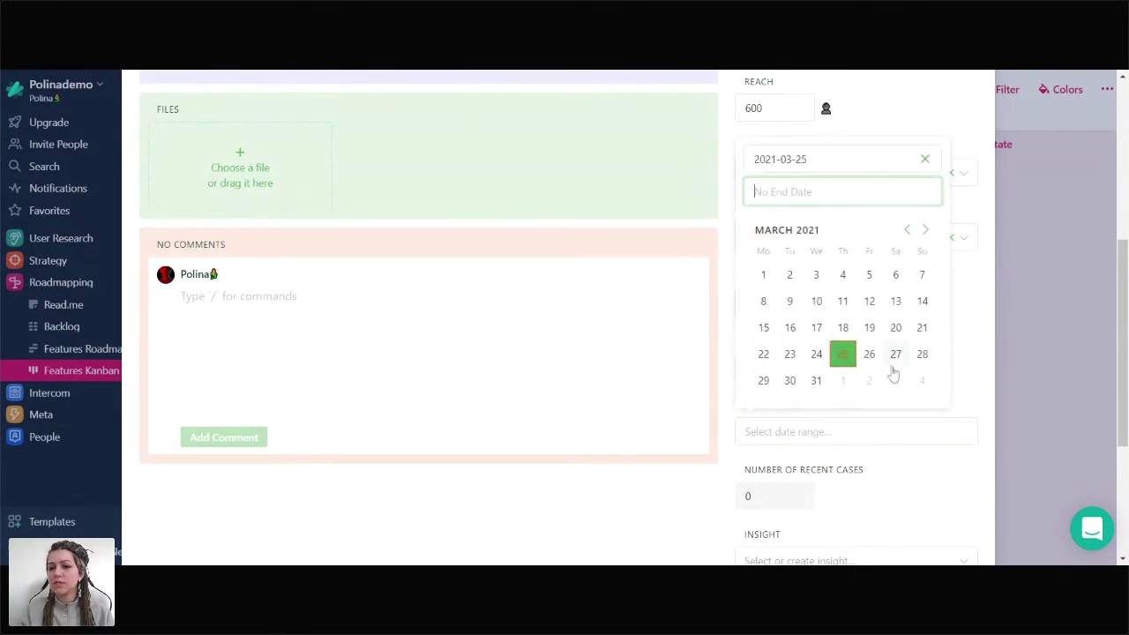
{"action": "left_click", "coordinate": [926, 380]}
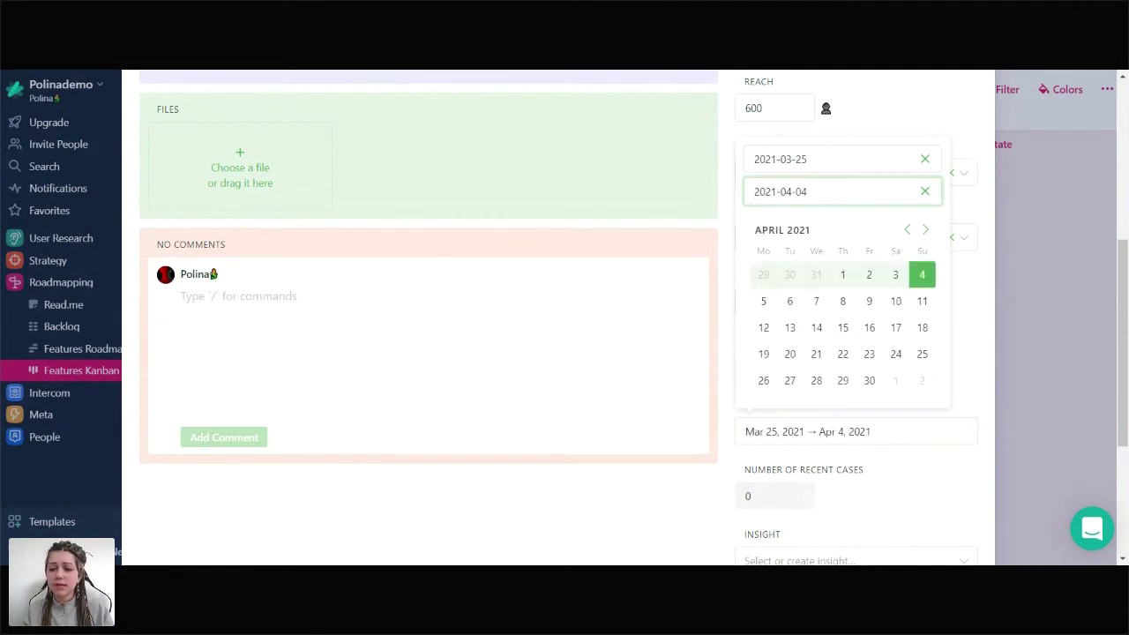
{"action": "scroll", "coordinate": [670, 509], "scroll_direction": "up", "scroll_amount": 5}
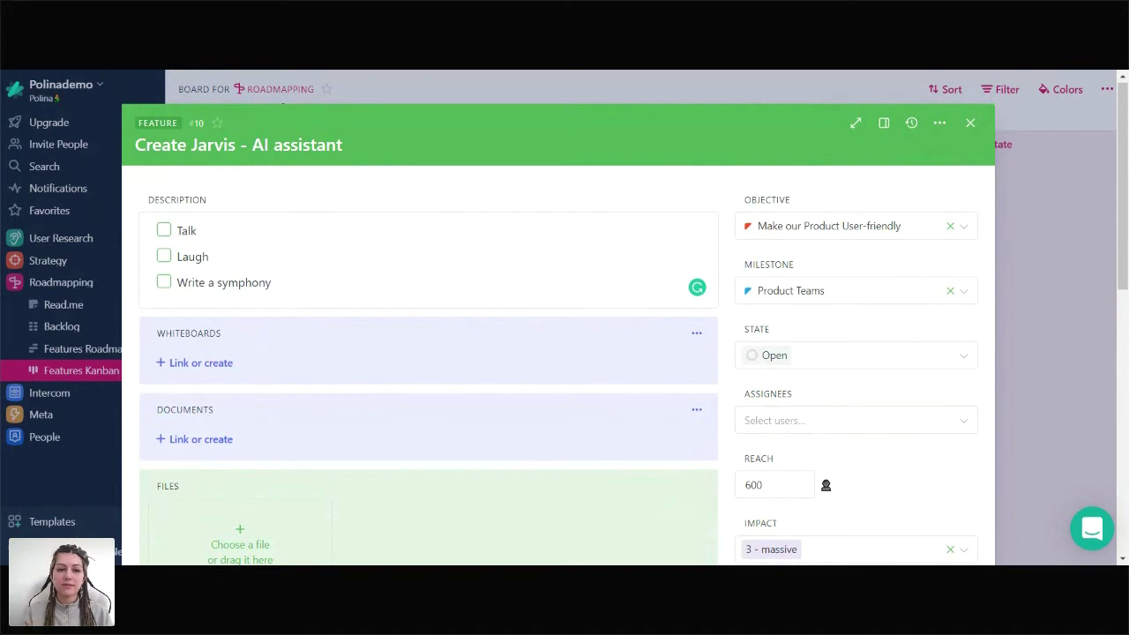
Close and reopen the Create Jarvis card, close it again, and collapse Roadmapping.
{"action": "left_click", "coordinate": [1090, 283]}
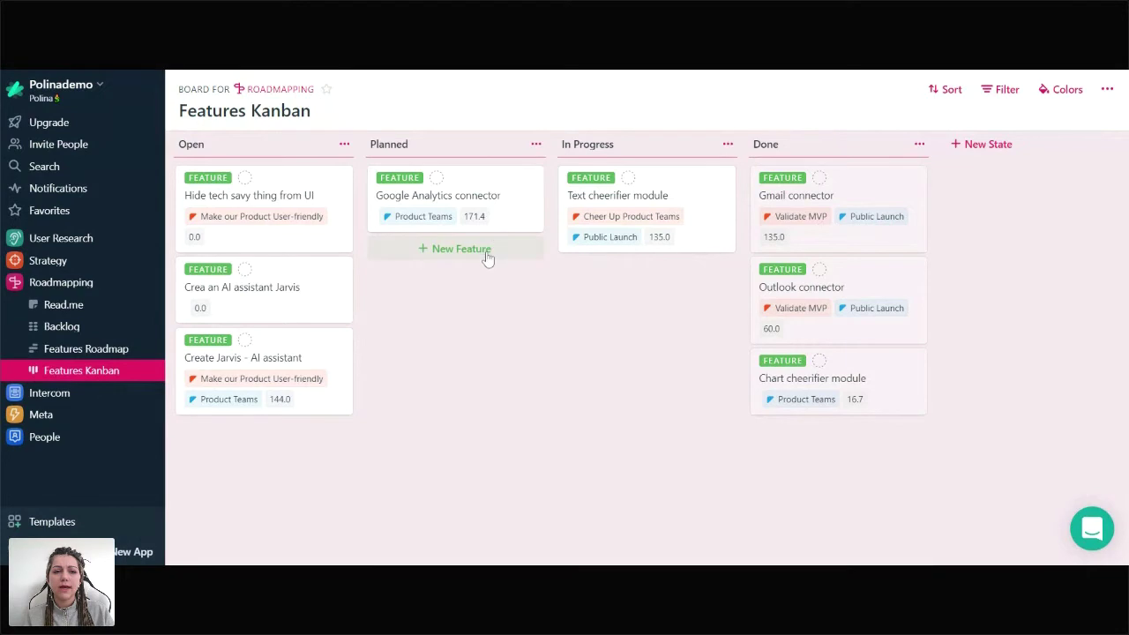
{"action": "left_click", "coordinate": [276, 360]}
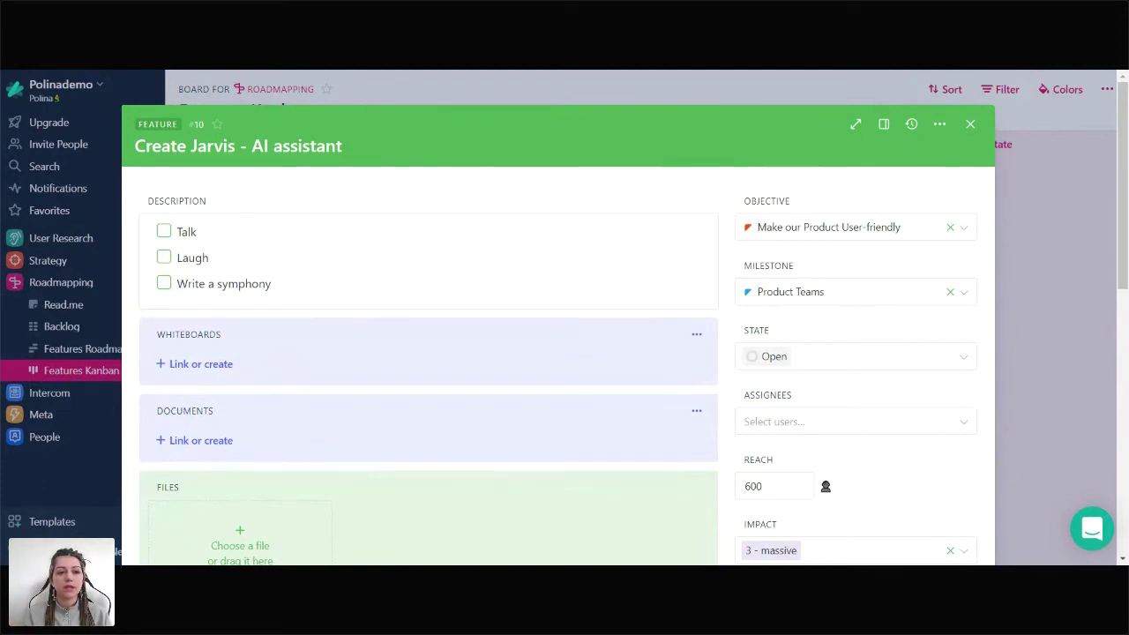
{"action": "key", "text": "Escape"}
{"action": "left_click", "coordinate": [53, 284]}
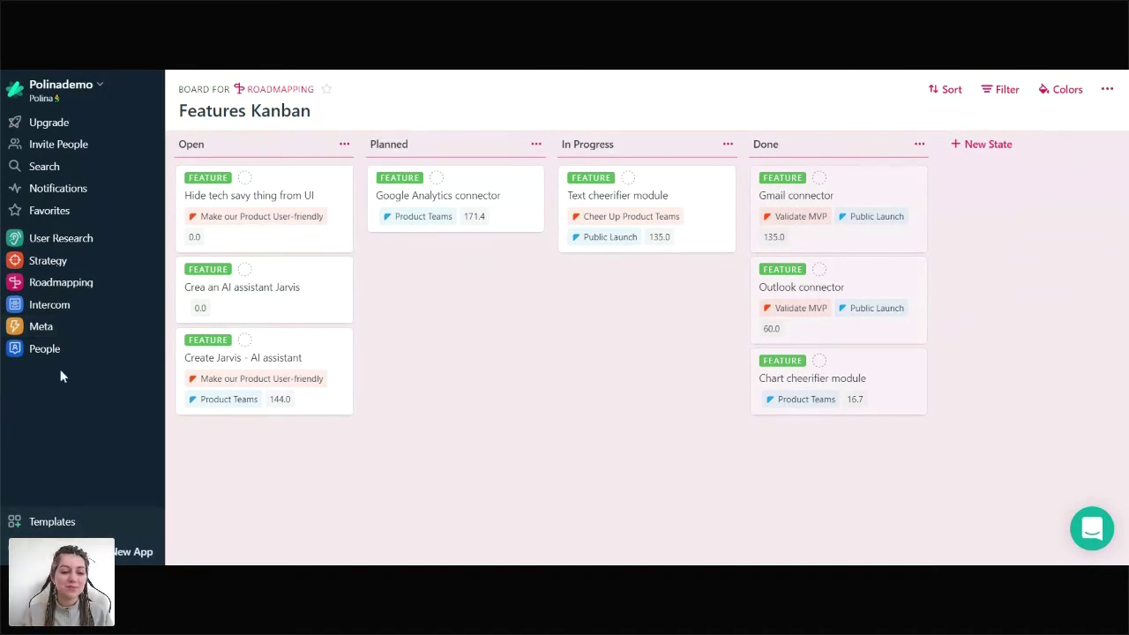
Install the Software Development template and move it below Roadmapping in the sidebar.
{"action": "left_click", "coordinate": [53, 521]}
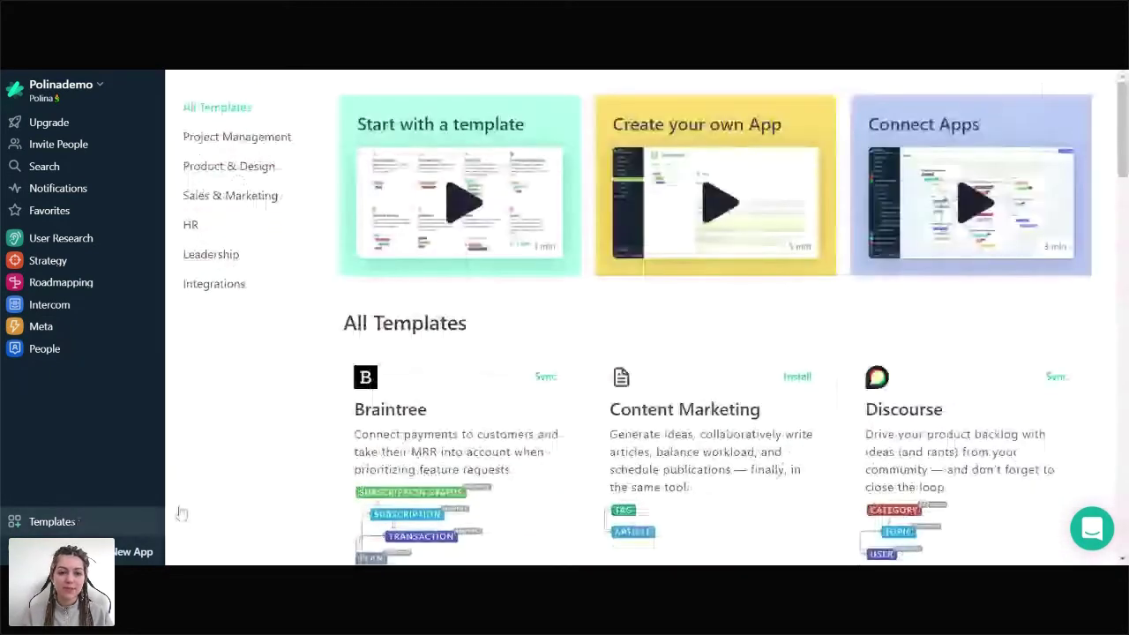
{"action": "scroll", "coordinate": [275, 365], "scroll_direction": "down", "scroll_amount": 3}
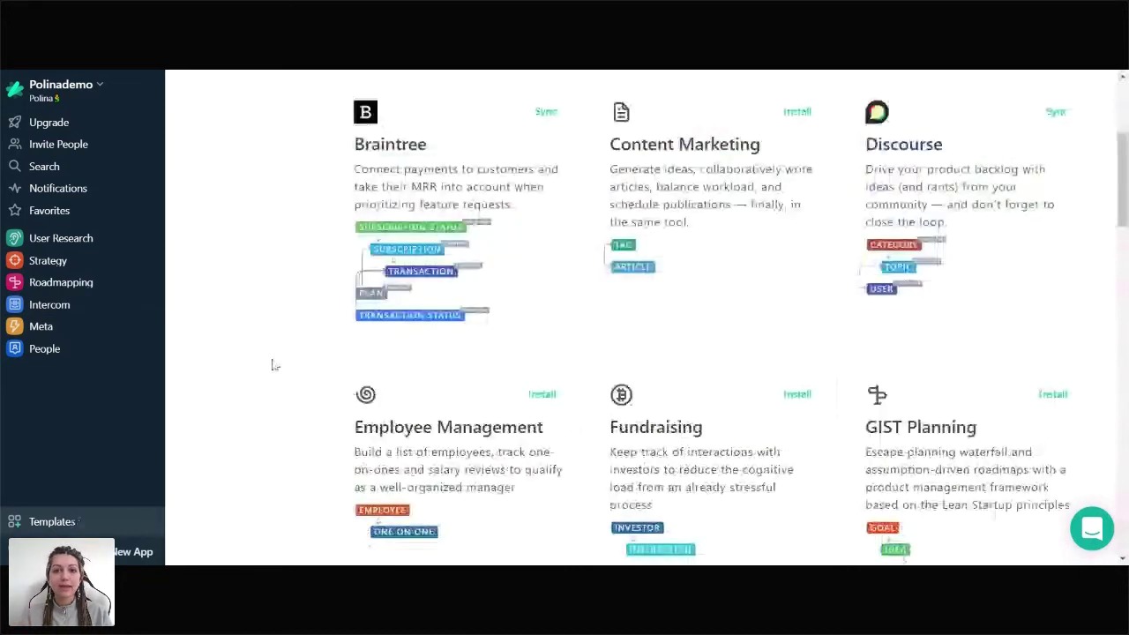
{"action": "scroll", "coordinate": [274, 365], "scroll_direction": "down", "scroll_amount": 2}
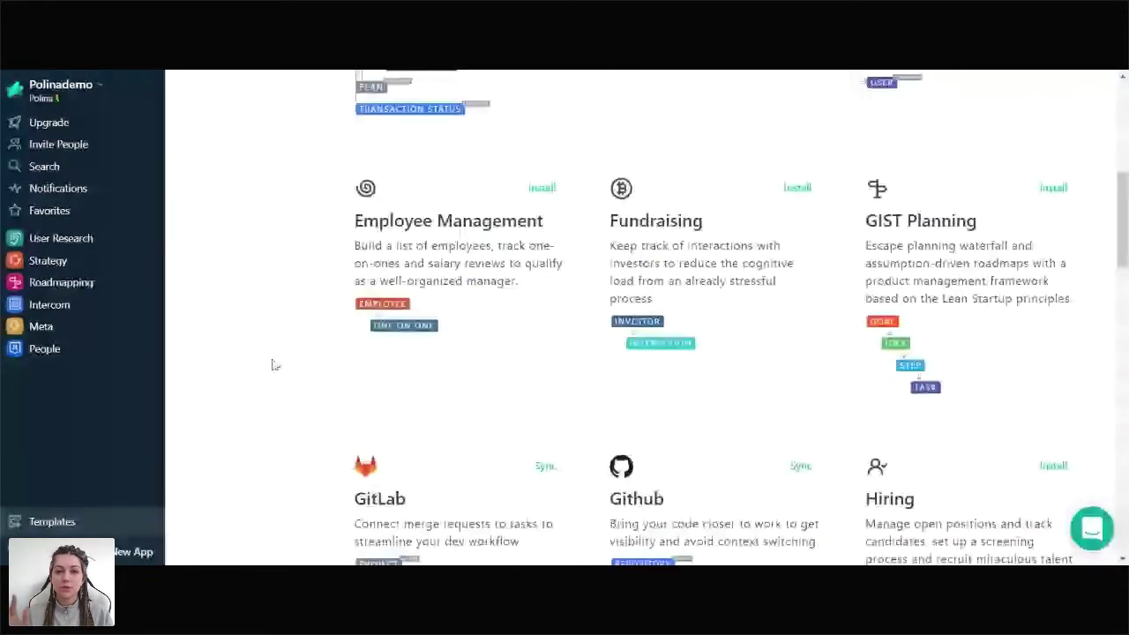
{"action": "scroll", "coordinate": [274, 365], "scroll_direction": "down", "scroll_amount": 3}
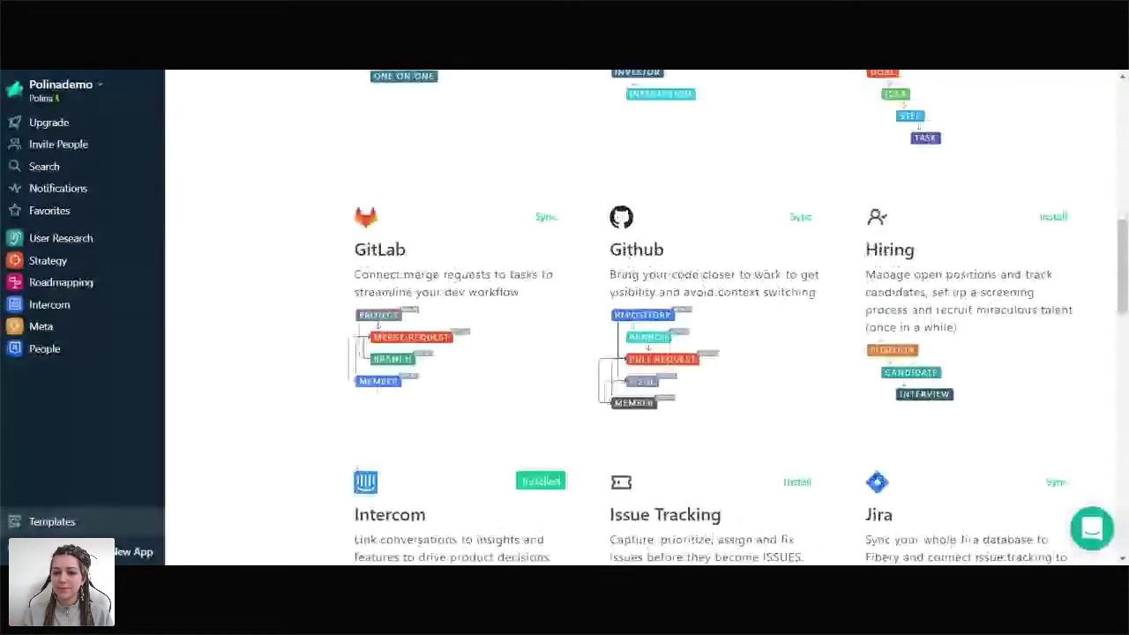
{"action": "scroll", "coordinate": [646, 317], "scroll_direction": "down", "scroll_amount": 1}
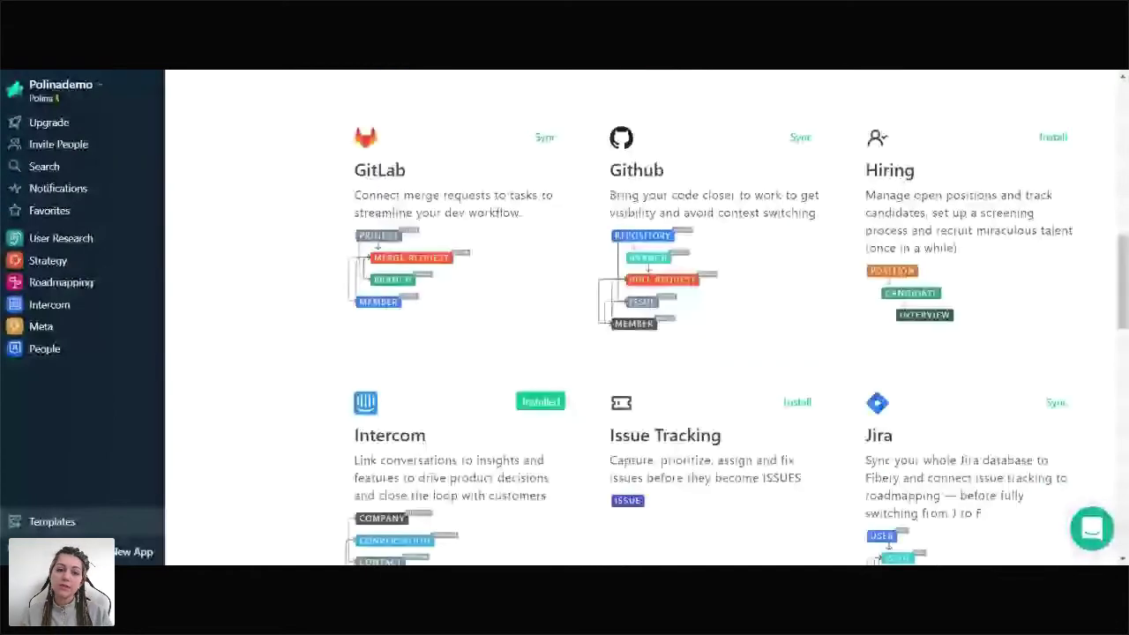
{"action": "scroll", "coordinate": [646, 317], "scroll_direction": "down", "scroll_amount": 8}
{"action": "scroll", "coordinate": [1055, 106], "scroll_direction": "down", "scroll_amount": 2}
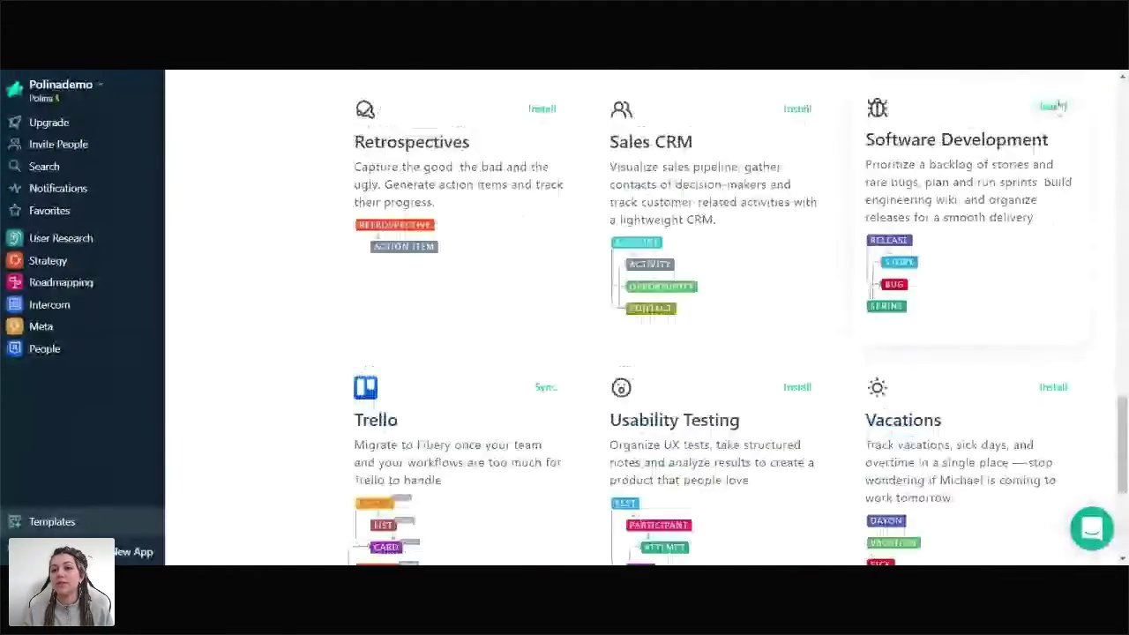
{"action": "left_click", "coordinate": [1054, 106]}
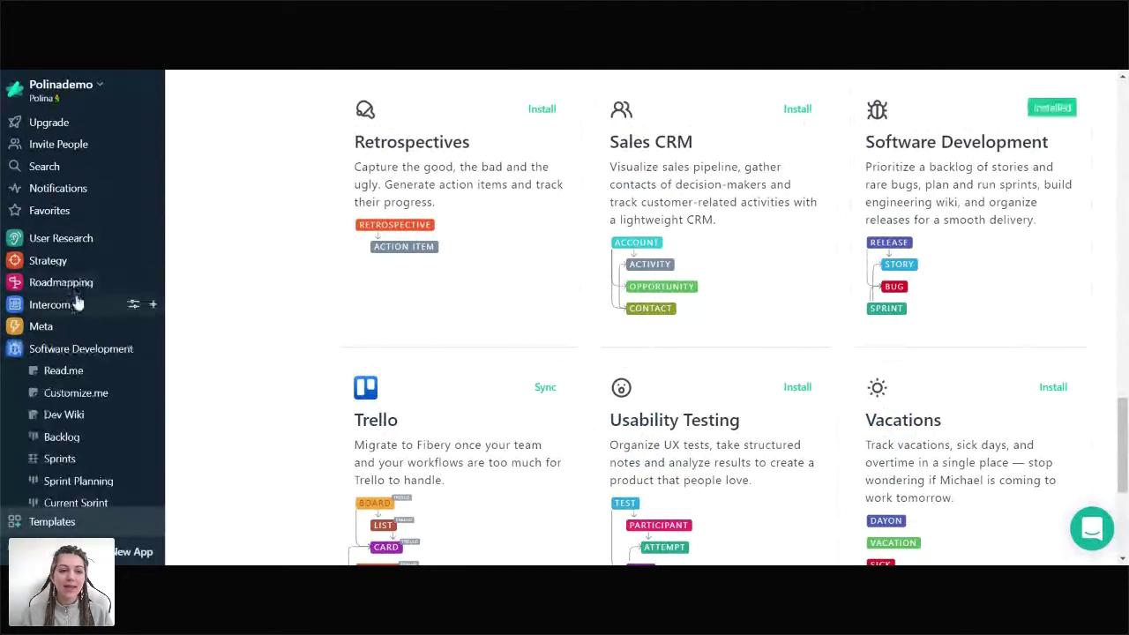
{"action": "left_click_drag", "start_coordinate": [87, 353], "coordinate": [80, 299]}
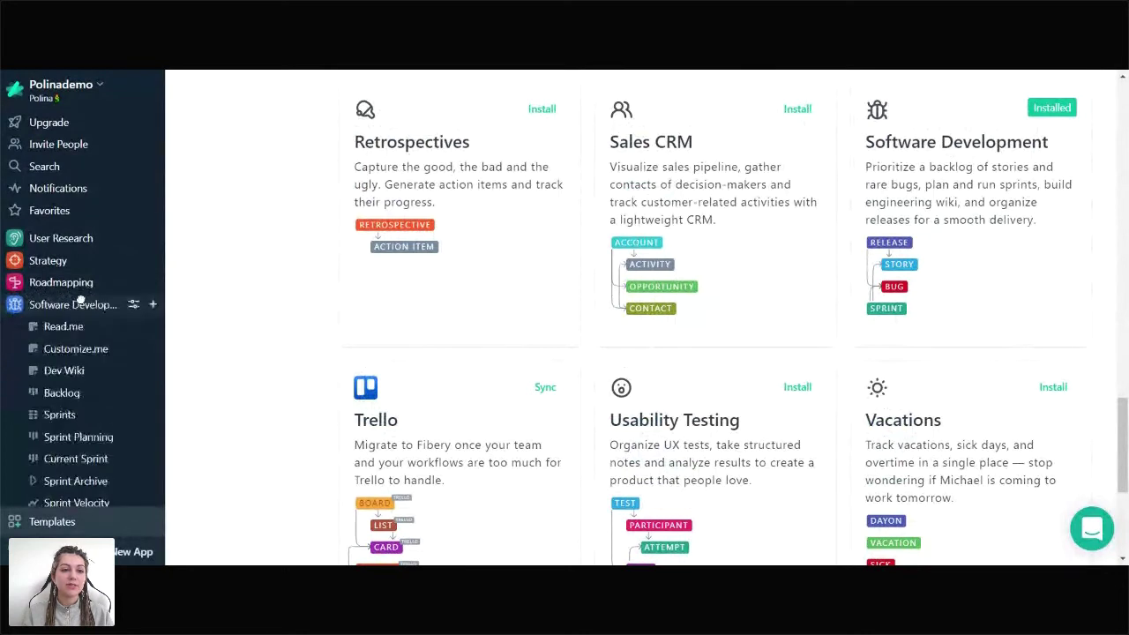
{"action": "scroll", "coordinate": [84, 356], "scroll_direction": "down", "scroll_amount": 3}
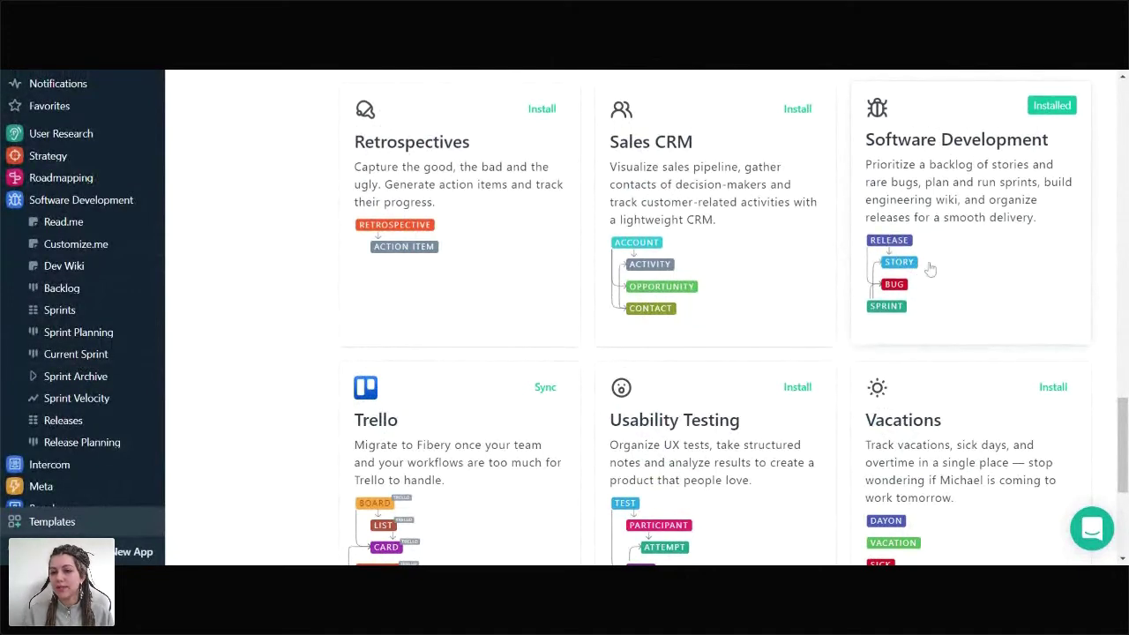
Open Software Development's Sprints, then its Sprint Planning board, and collapse the sidebar sections.
{"action": "left_click", "coordinate": [60, 313]}
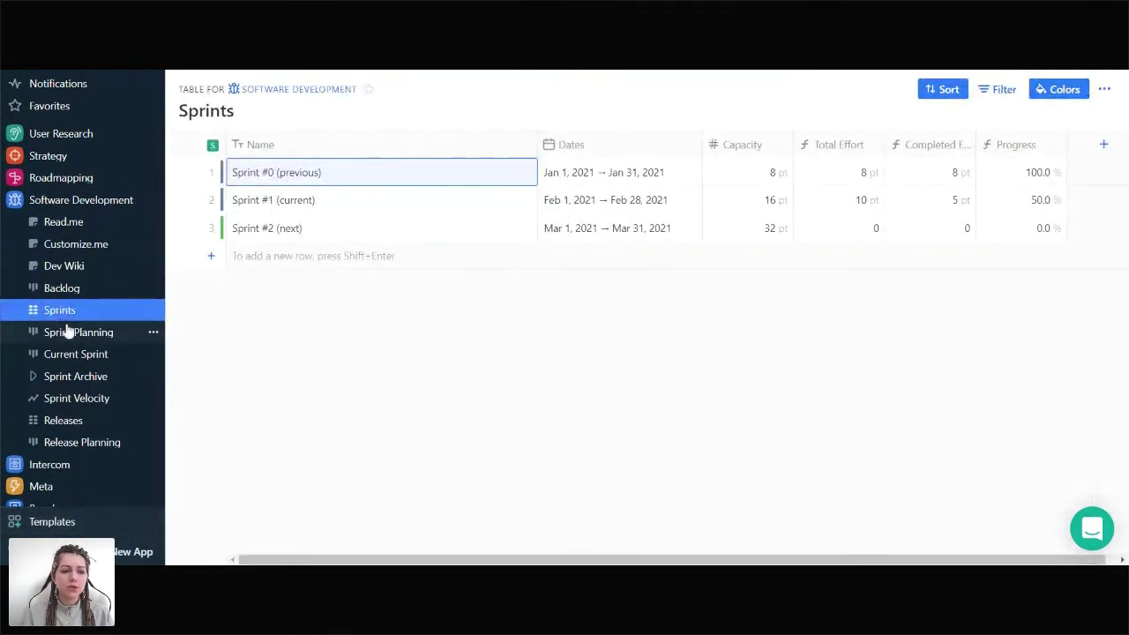
{"action": "left_click", "coordinate": [73, 333]}
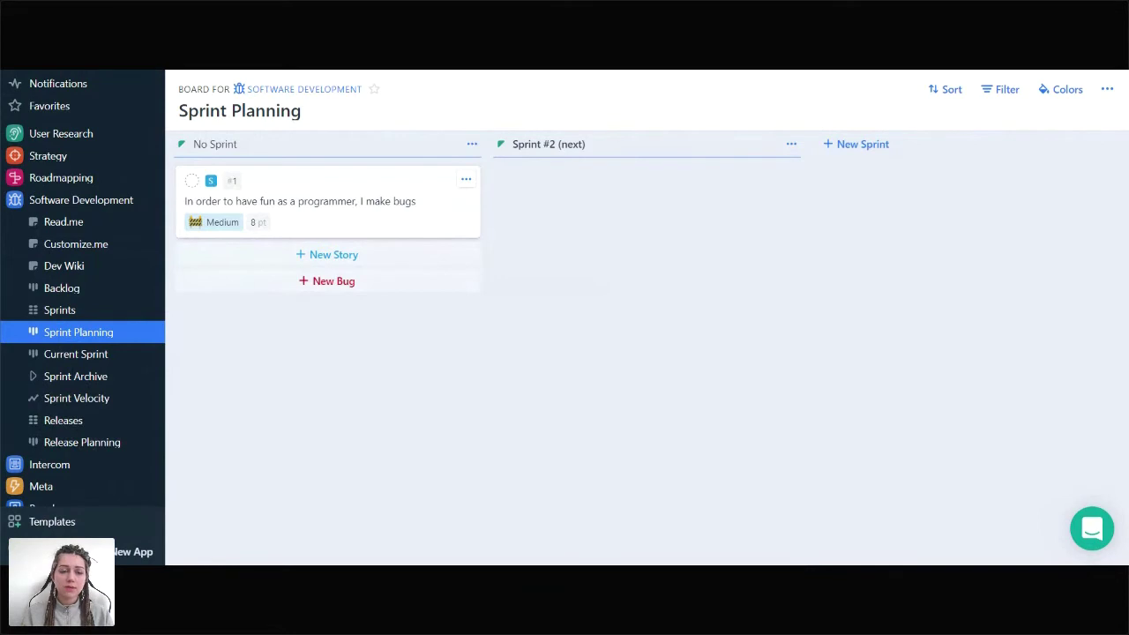
{"action": "left_click", "coordinate": [60, 179]}
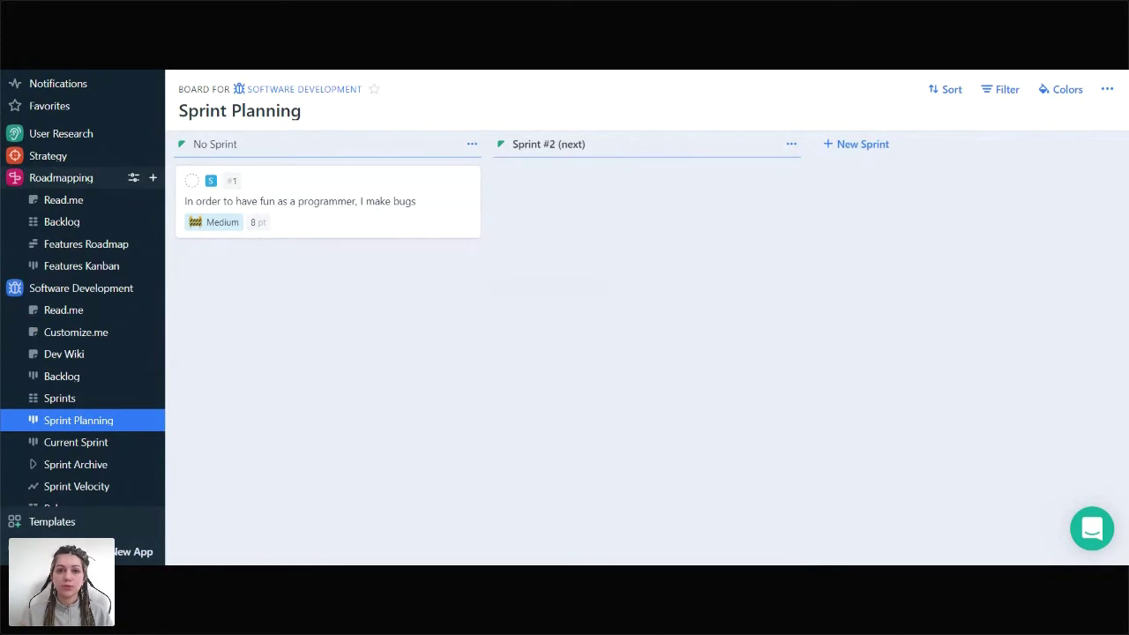
{"action": "left_click", "coordinate": [58, 179]}
{"action": "left_click", "coordinate": [65, 189]}
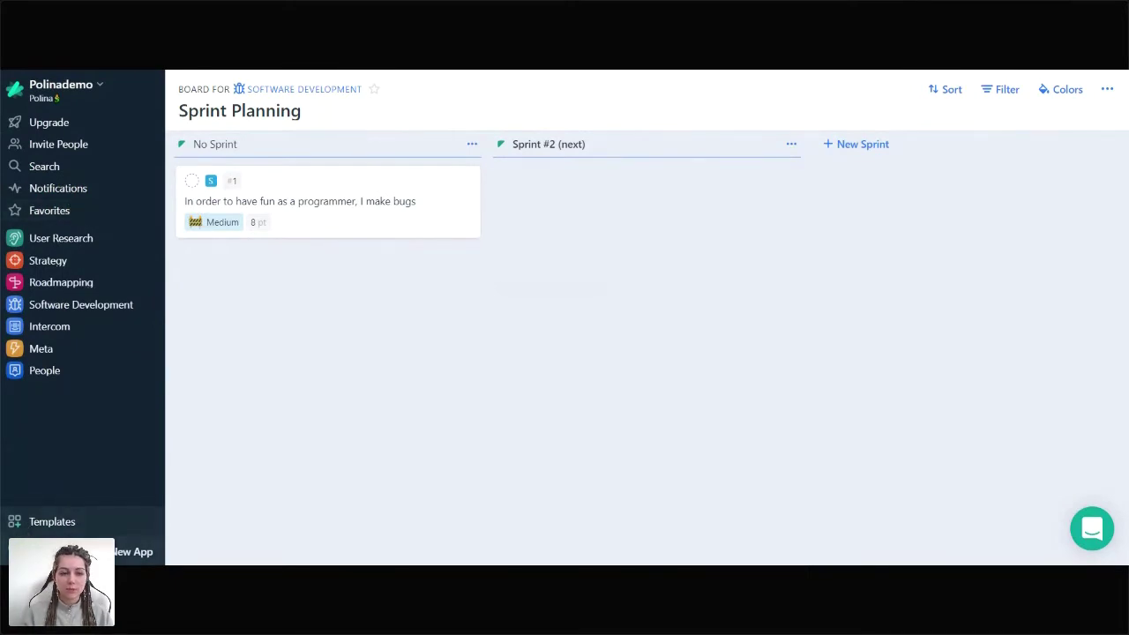
On the My Apps map, move Meta left and Software Development under Roadmapping.
{"action": "left_click", "coordinate": [52, 521]}
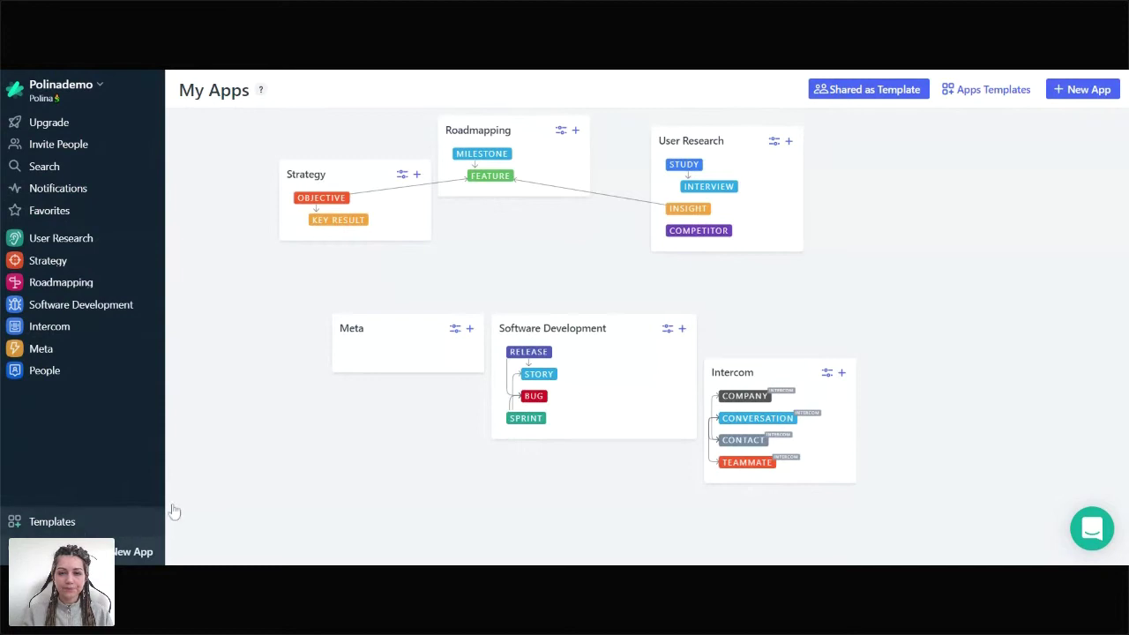
{"action": "left_click_drag", "start_coordinate": [394, 325], "coordinate": [262, 369]}
{"action": "left_click_drag", "start_coordinate": [578, 328], "coordinate": [521, 262]}
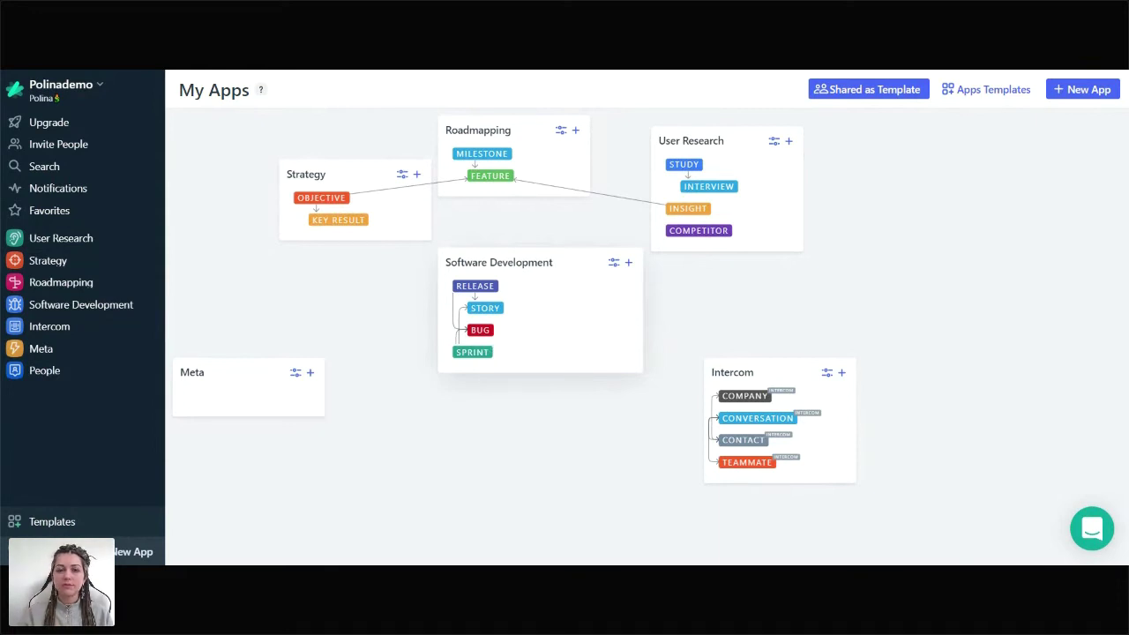
Open the Feature type's fields and relations from the apps map and review them.
{"action": "left_click", "coordinate": [487, 177]}
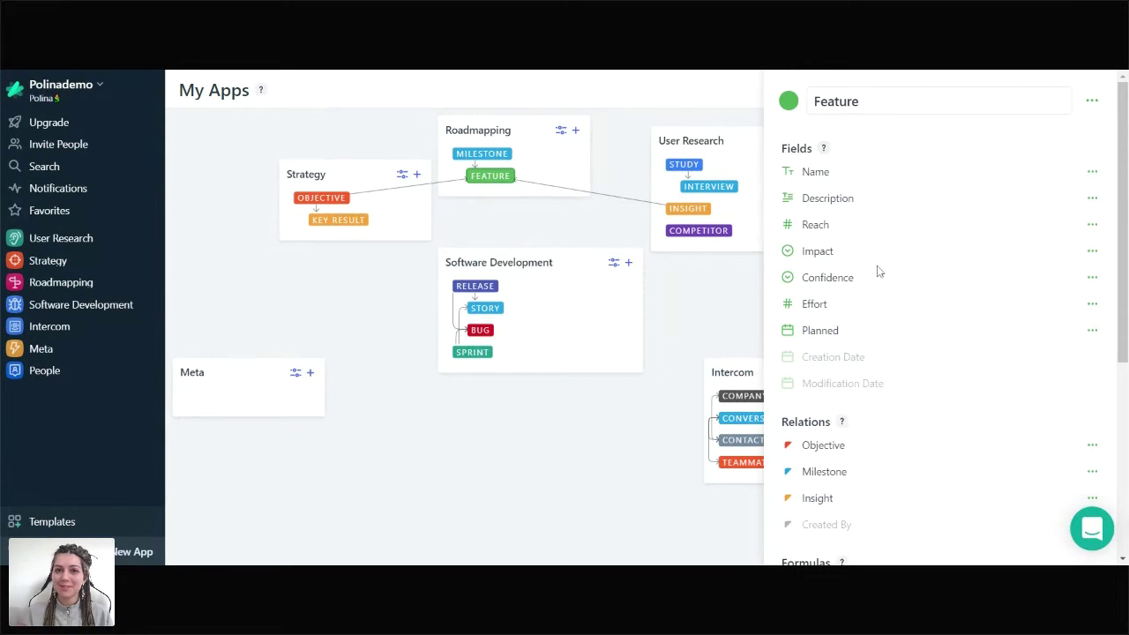
{"action": "mouse_move", "coordinate": [877, 272]}
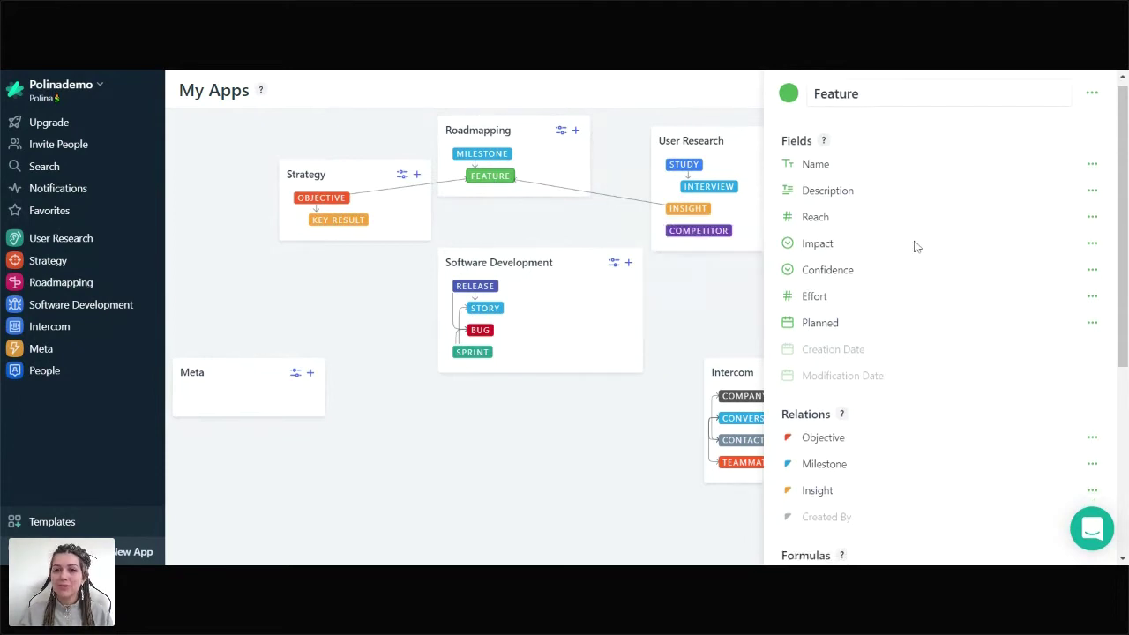
{"action": "scroll", "coordinate": [915, 245], "scroll_direction": "down", "scroll_amount": 3}
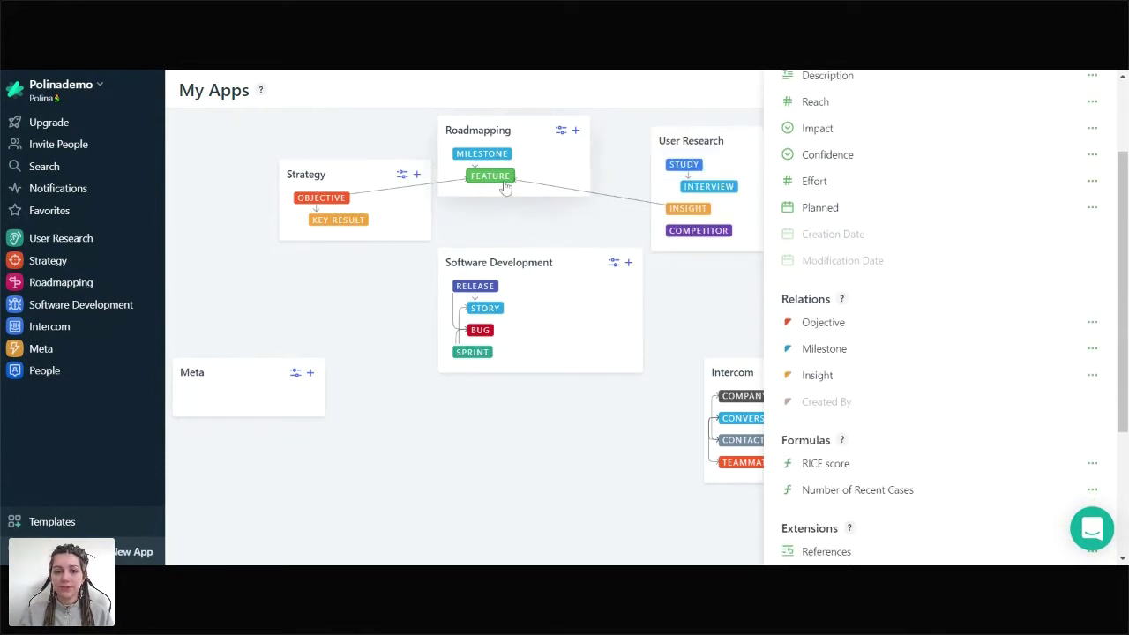
{"action": "scroll", "coordinate": [871, 219], "scroll_direction": "up", "scroll_amount": 3}
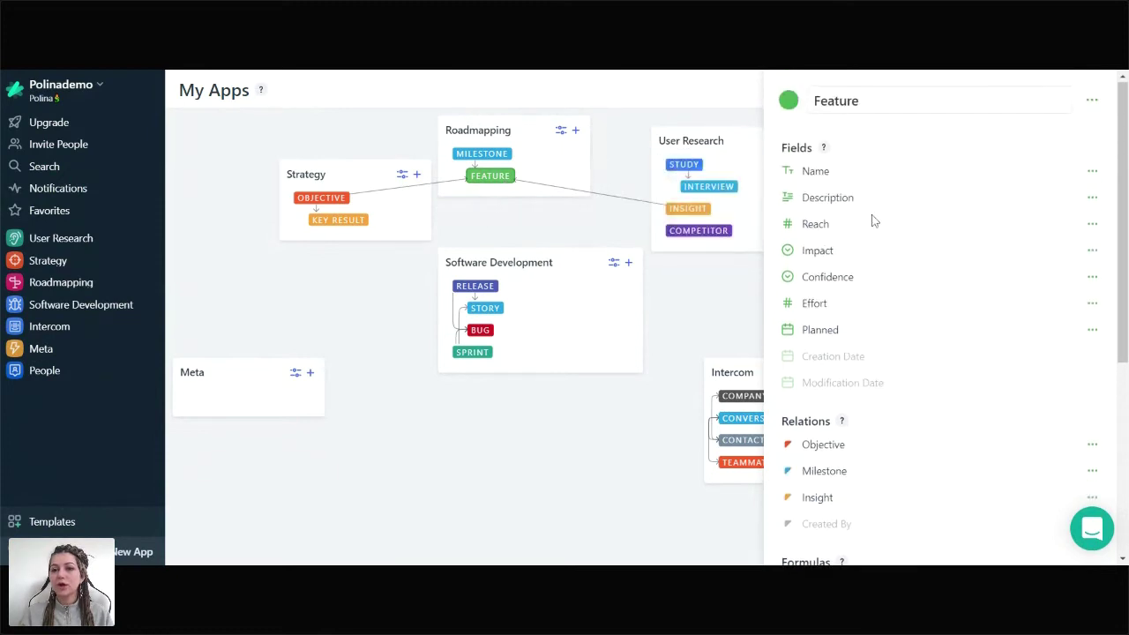
{"action": "mouse_move", "coordinate": [891, 319]}
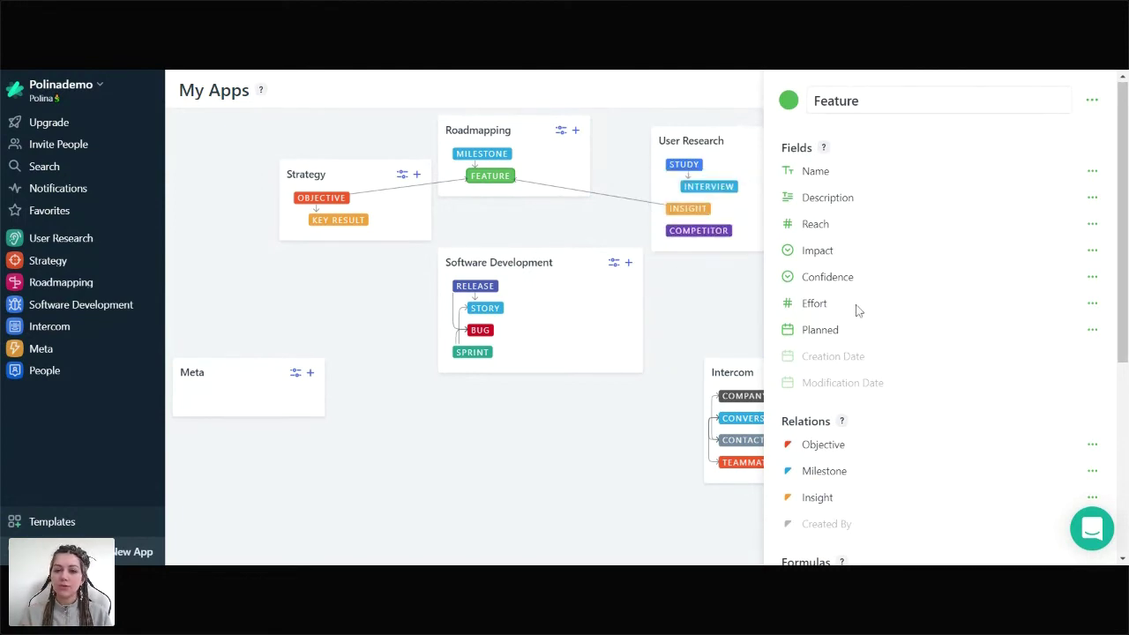
{"action": "mouse_move", "coordinate": [858, 309]}
{"action": "scroll", "coordinate": [857, 309], "scroll_direction": "down", "scroll_amount": 3}
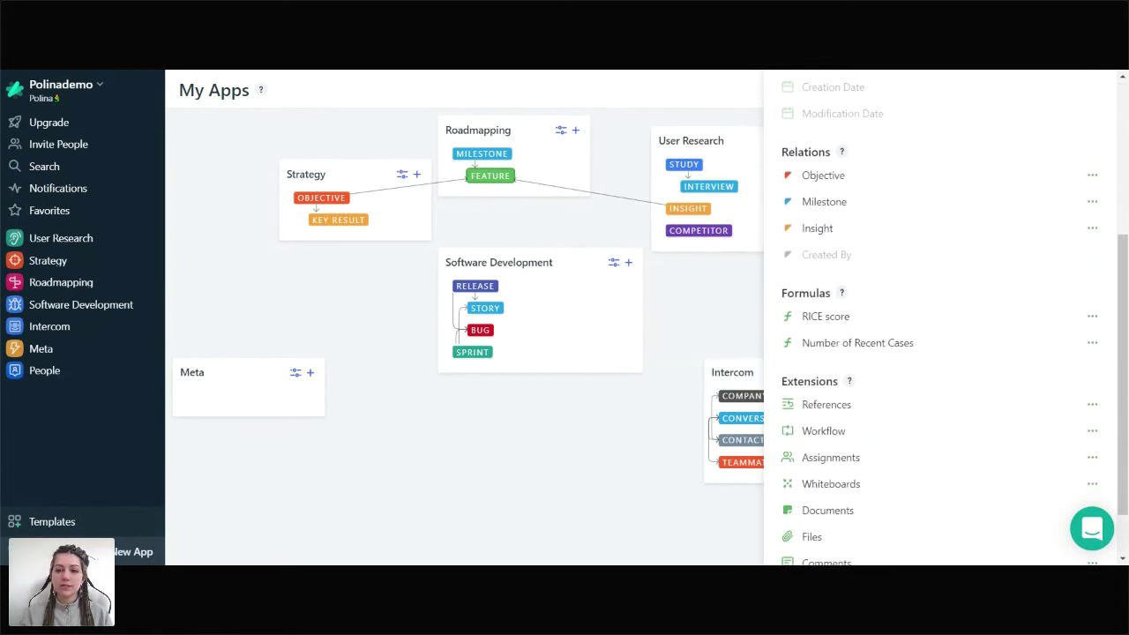
{"action": "mouse_move", "coordinate": [838, 195]}
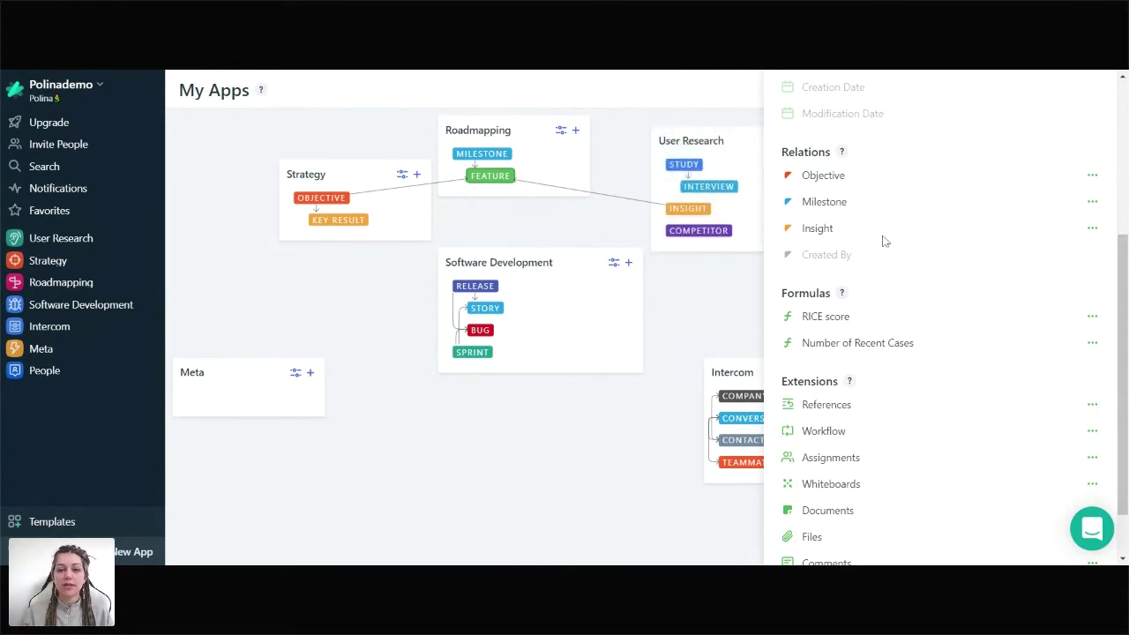
{"action": "scroll", "coordinate": [881, 235], "scroll_direction": "down", "scroll_amount": 1}
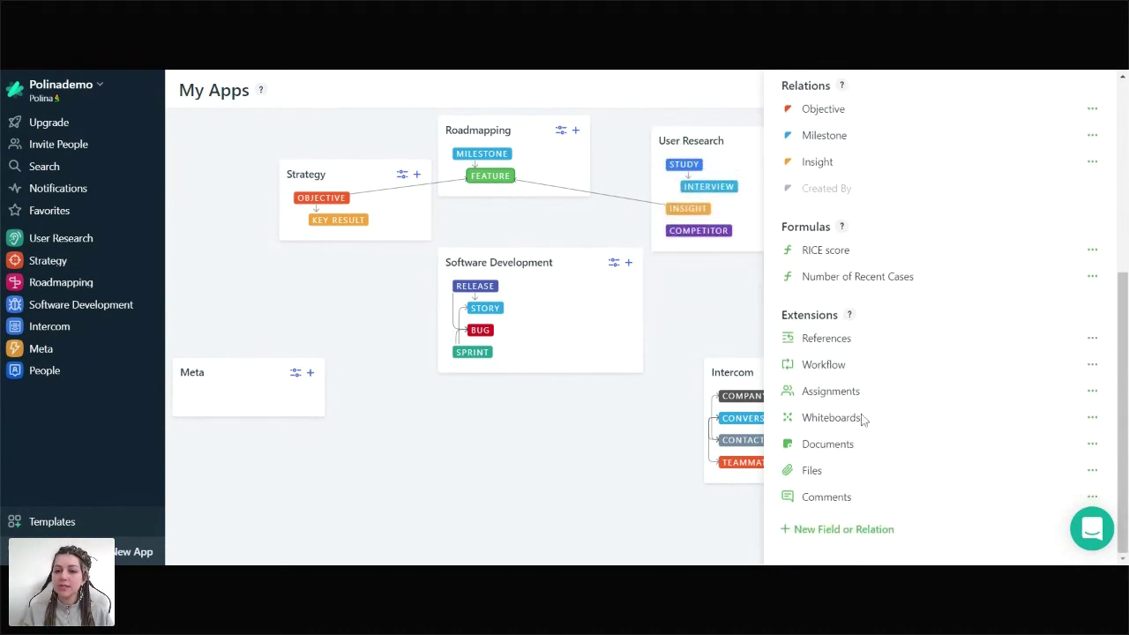
Add a relation field linking Feature to the Story type.
{"action": "left_click", "coordinate": [861, 532]}
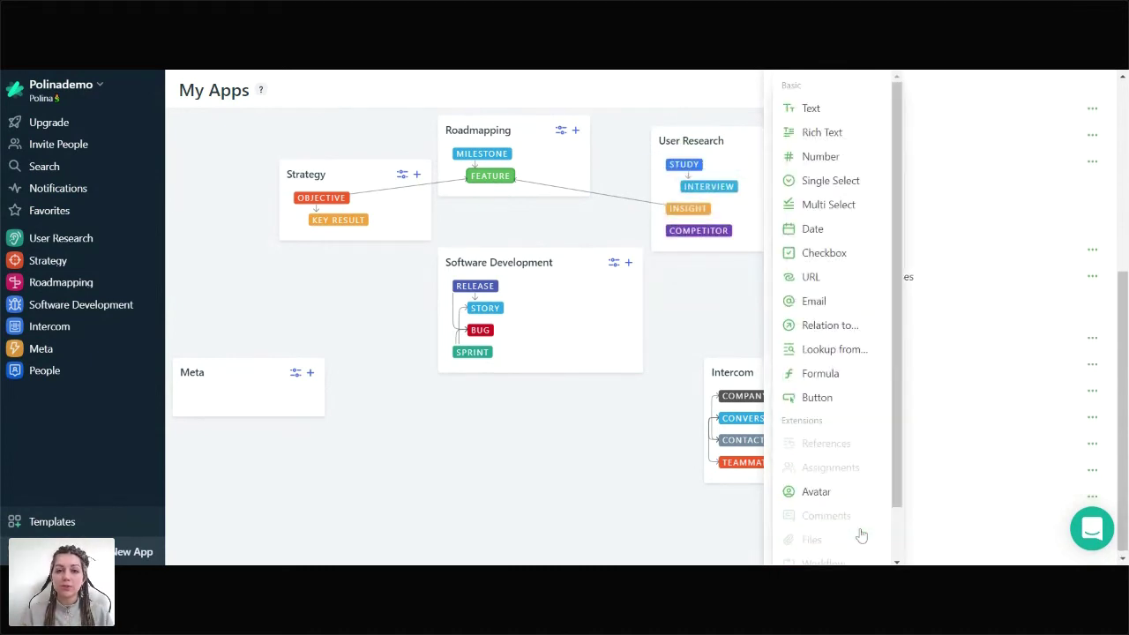
{"action": "left_click", "coordinate": [975, 512]}
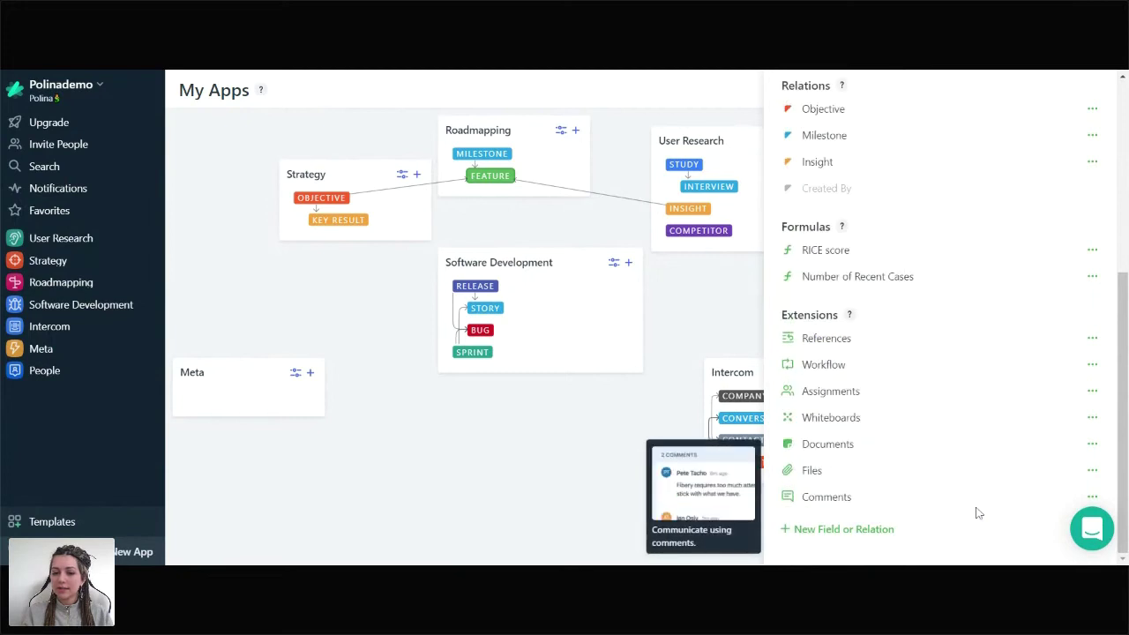
{"action": "left_click", "coordinate": [888, 532]}
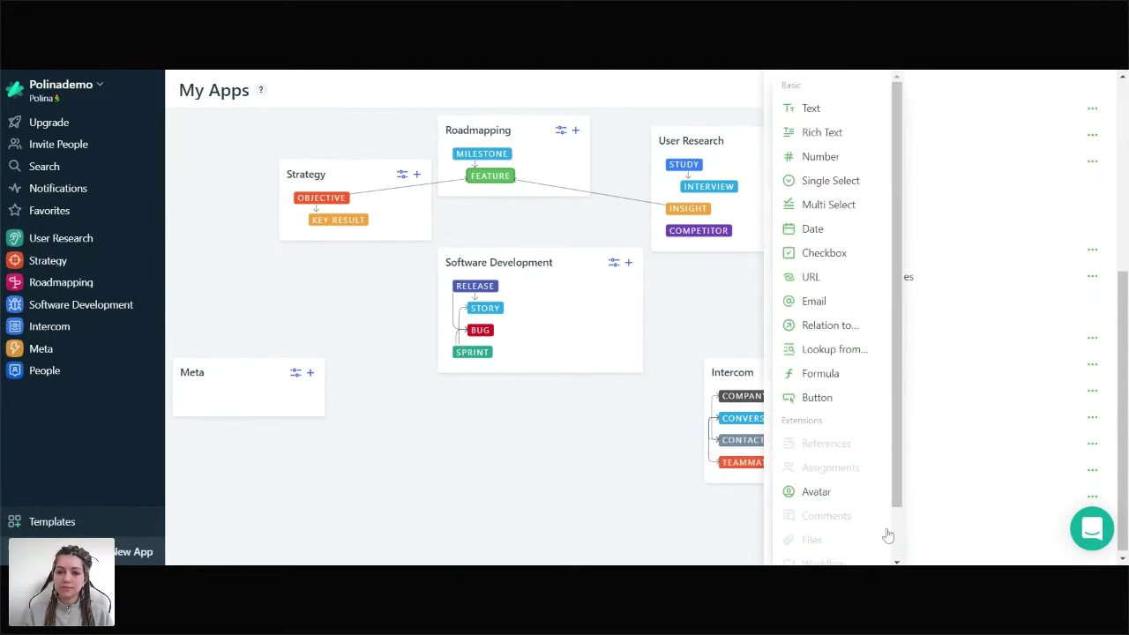
{"action": "left_click", "coordinate": [829, 326]}
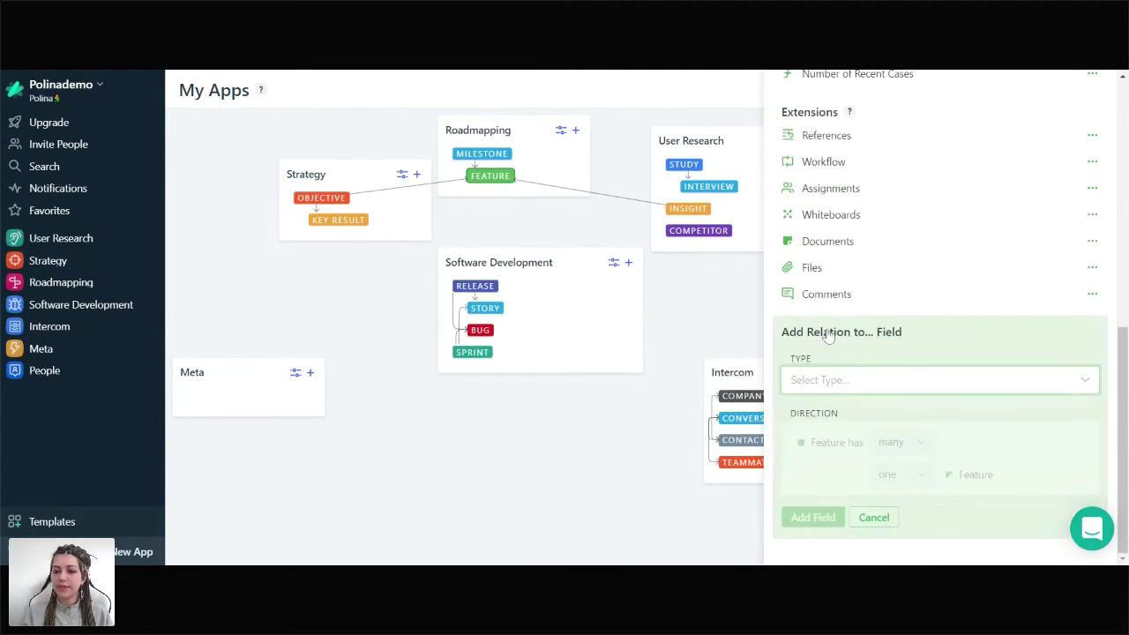
{"action": "left_click", "coordinate": [831, 388]}
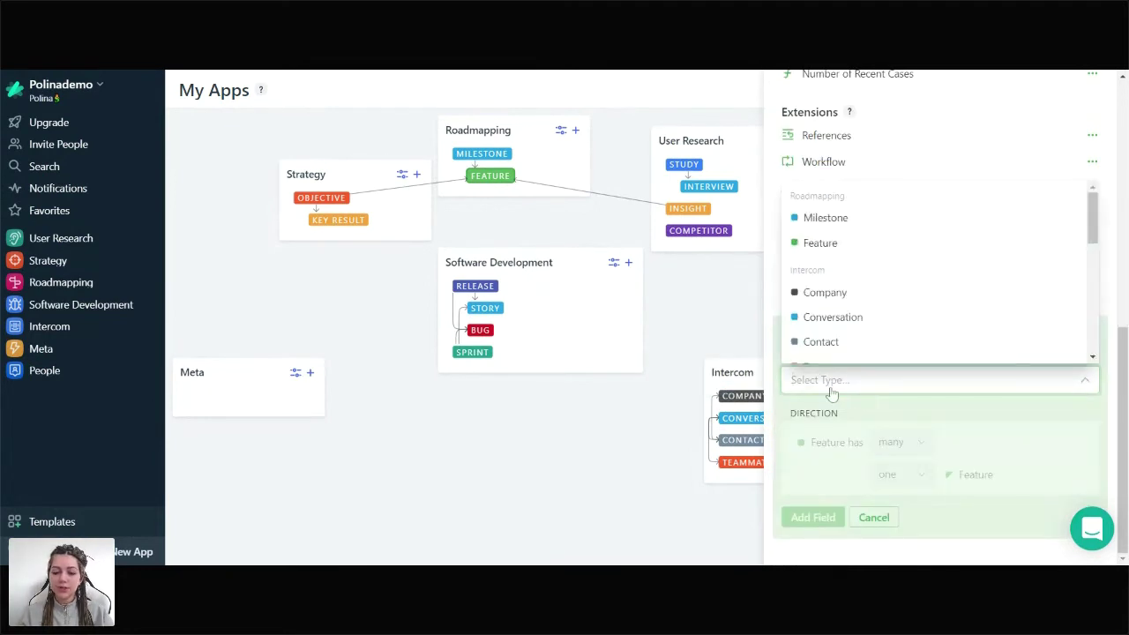
{"action": "type", "text": "use"}
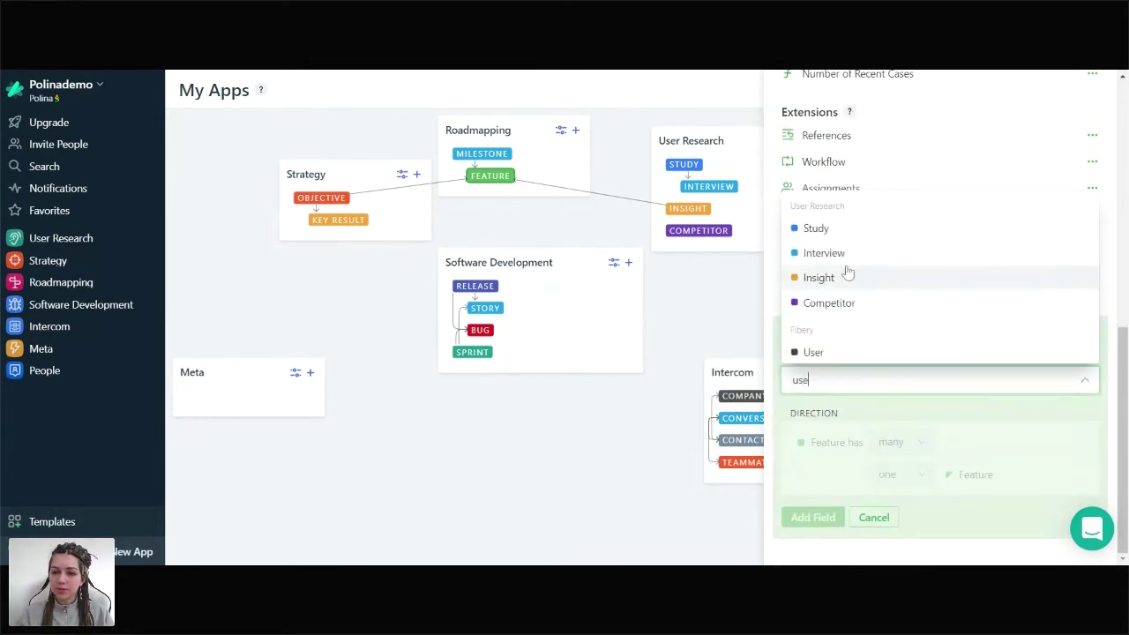
{"action": "key", "text": "BackSpace"}
{"action": "key", "text": "BackSpace"}
{"action": "key", "text": "BackSpace"}
{"action": "type", "text": "sto"}
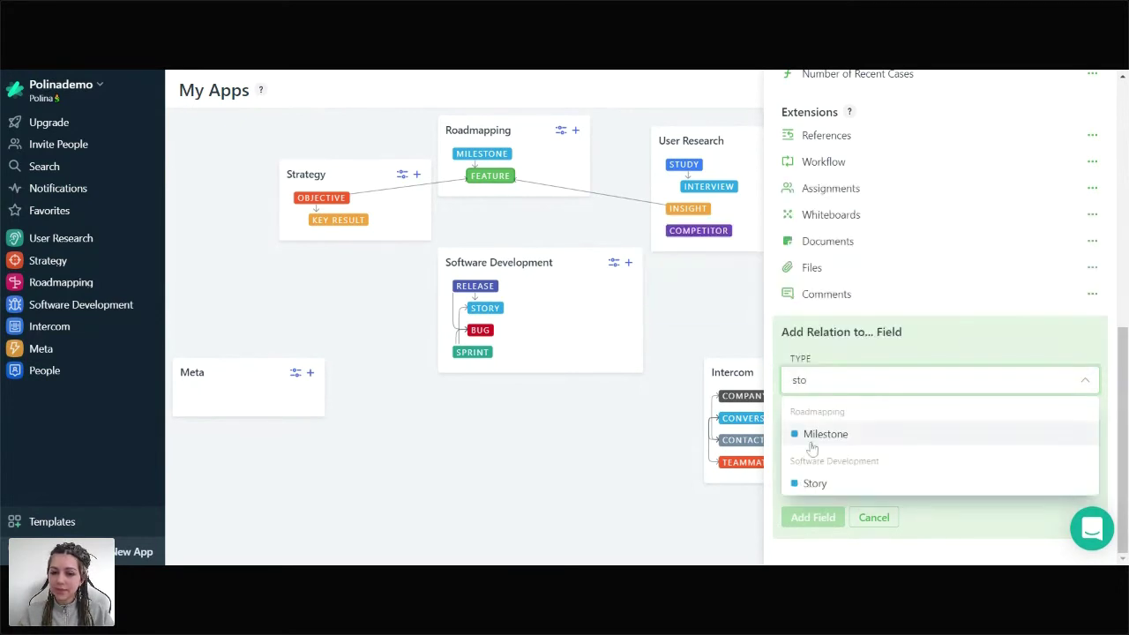
{"action": "left_click", "coordinate": [827, 484]}
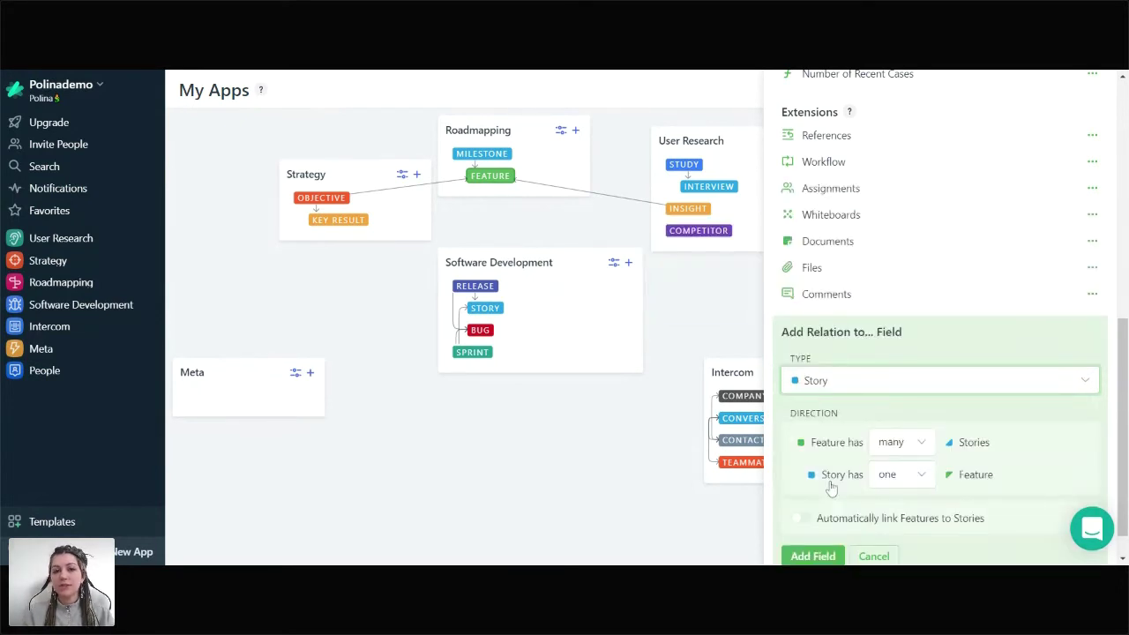
{"action": "scroll", "coordinate": [830, 487], "scroll_direction": "down", "scroll_amount": 1}
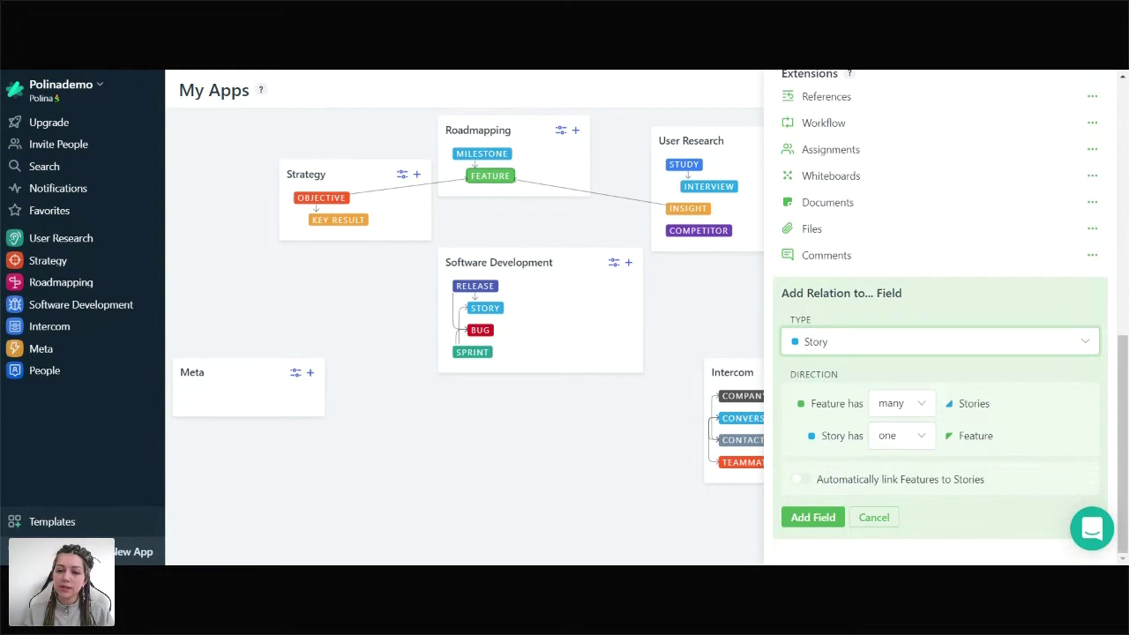
{"action": "left_click", "coordinate": [831, 517]}
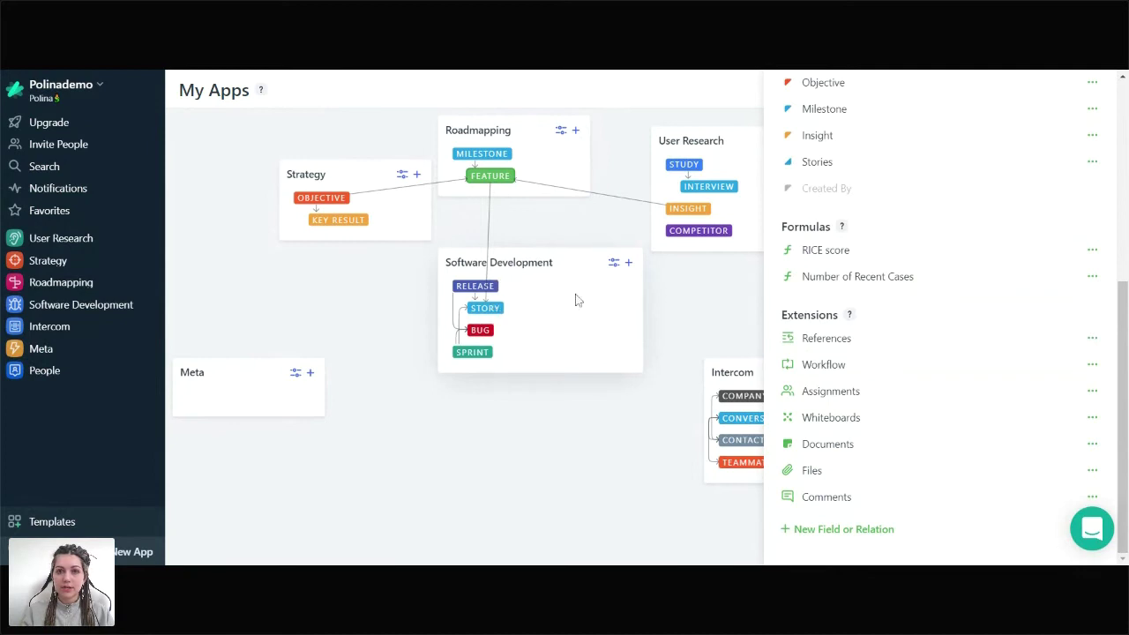
{"action": "left_click", "coordinate": [840, 532]}
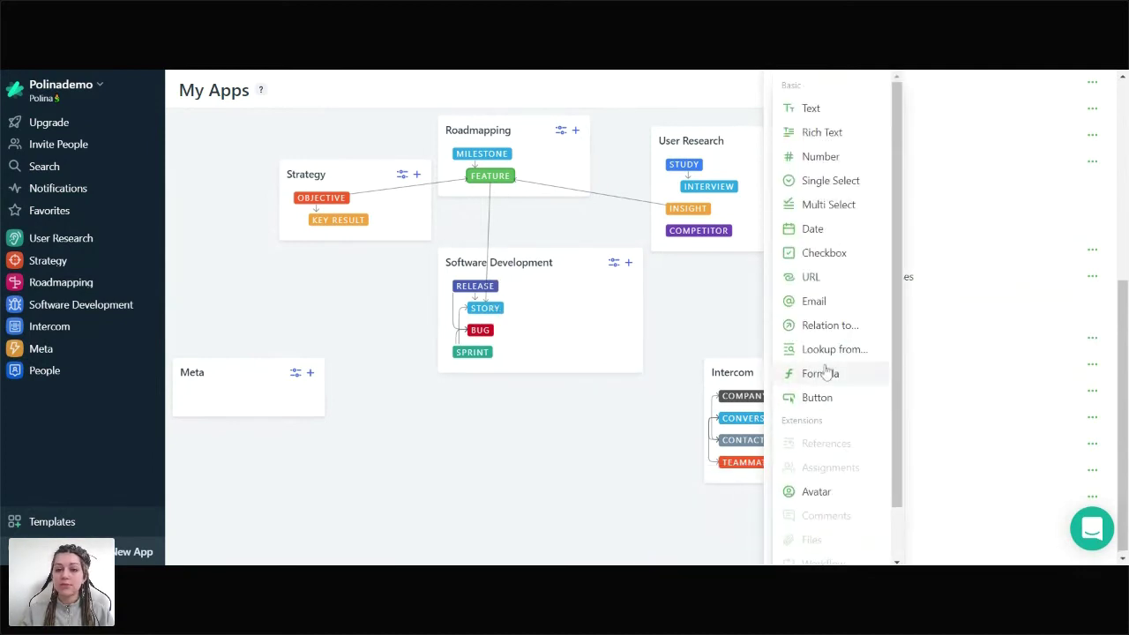
{"action": "left_click", "coordinate": [817, 328]}
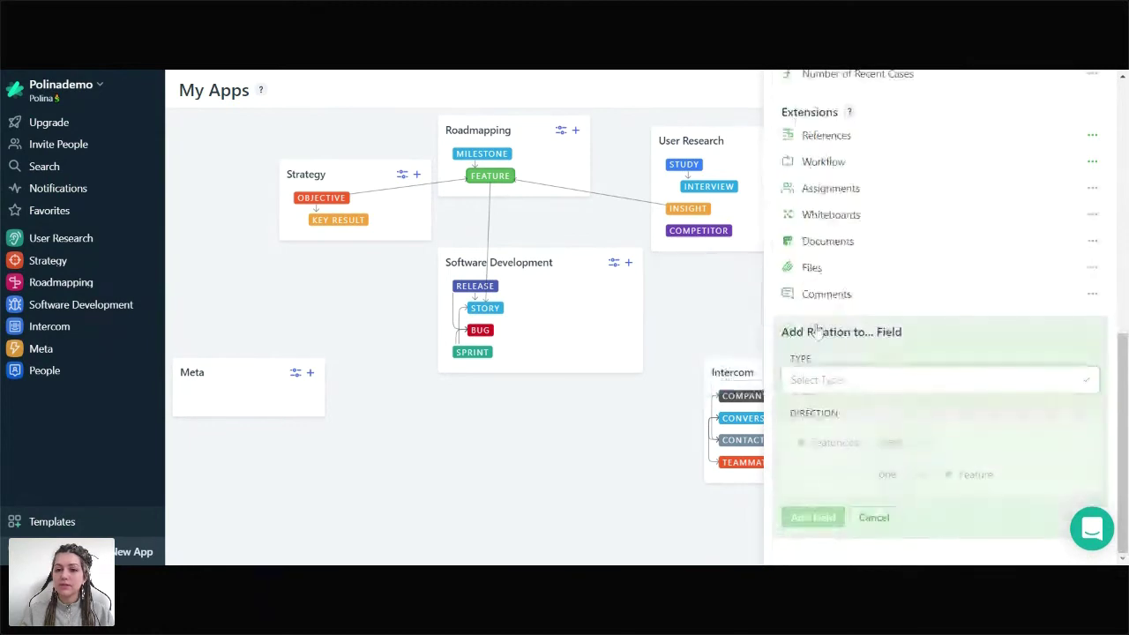
{"action": "left_click", "coordinate": [829, 378]}
{"action": "type", "text": "bug"}
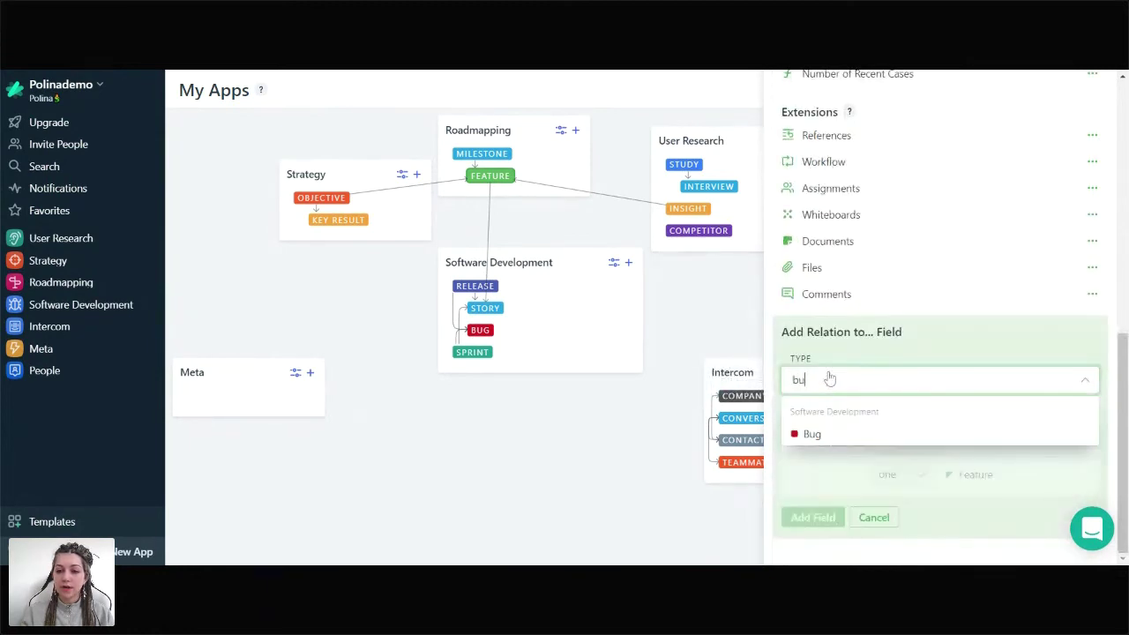
{"action": "left_click", "coordinate": [833, 441]}
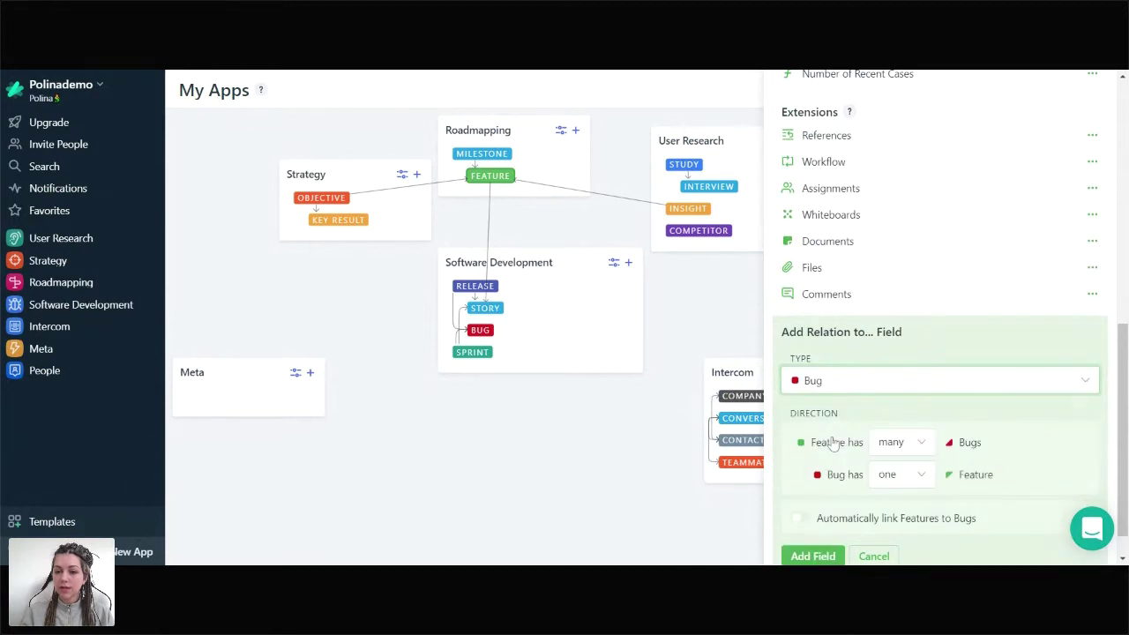
{"action": "scroll", "coordinate": [833, 443], "scroll_direction": "down", "scroll_amount": 1}
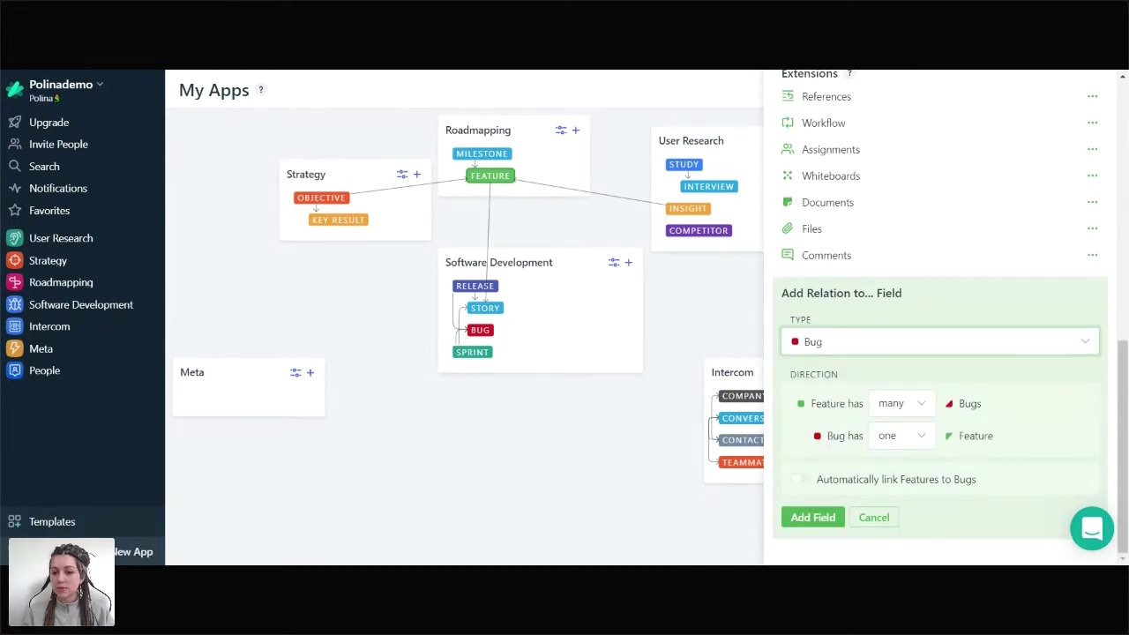
{"action": "left_click", "coordinate": [825, 520]}
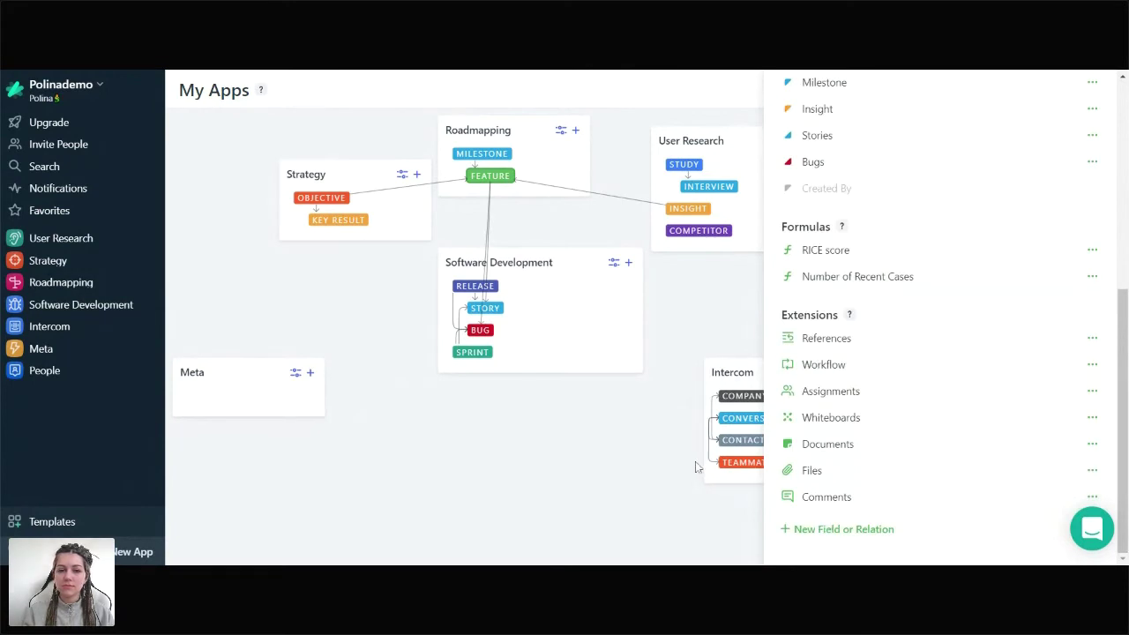
{"action": "left_click", "coordinate": [694, 465]}
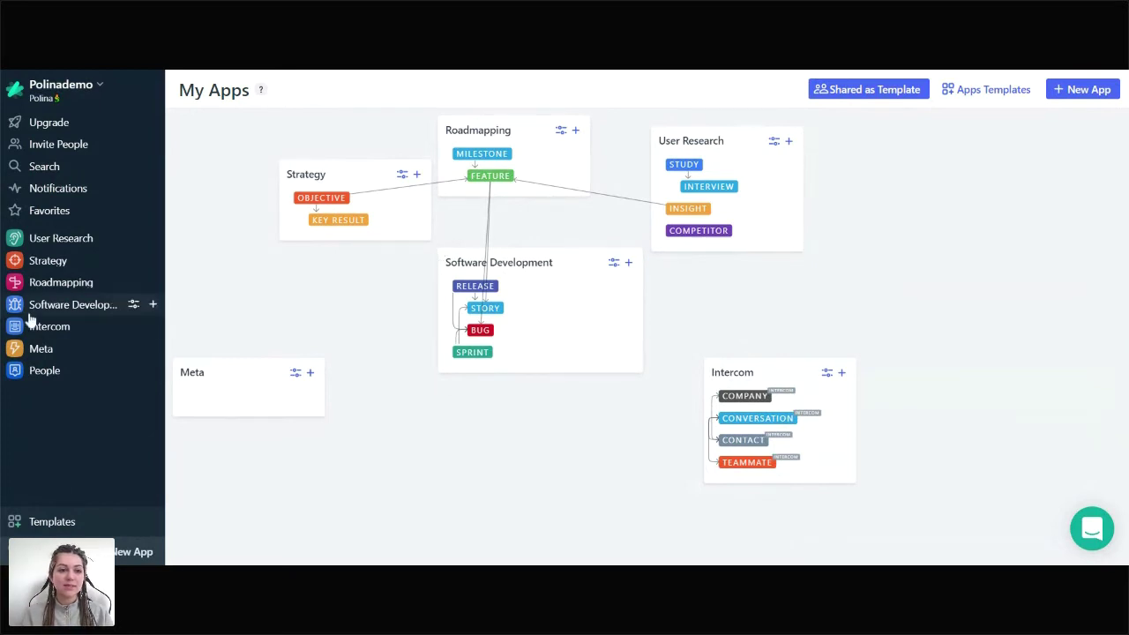
Open the Create Jarvis - AI assistant feature from the Features Kanban board.
{"action": "left_click", "coordinate": [19, 285]}
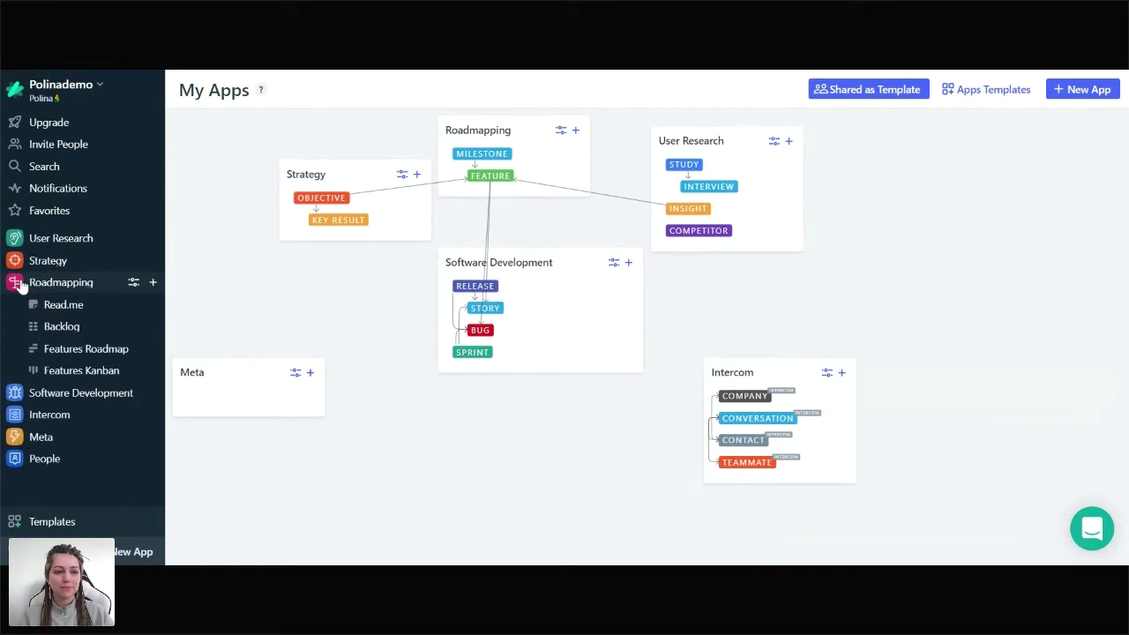
{"action": "left_click", "coordinate": [78, 374]}
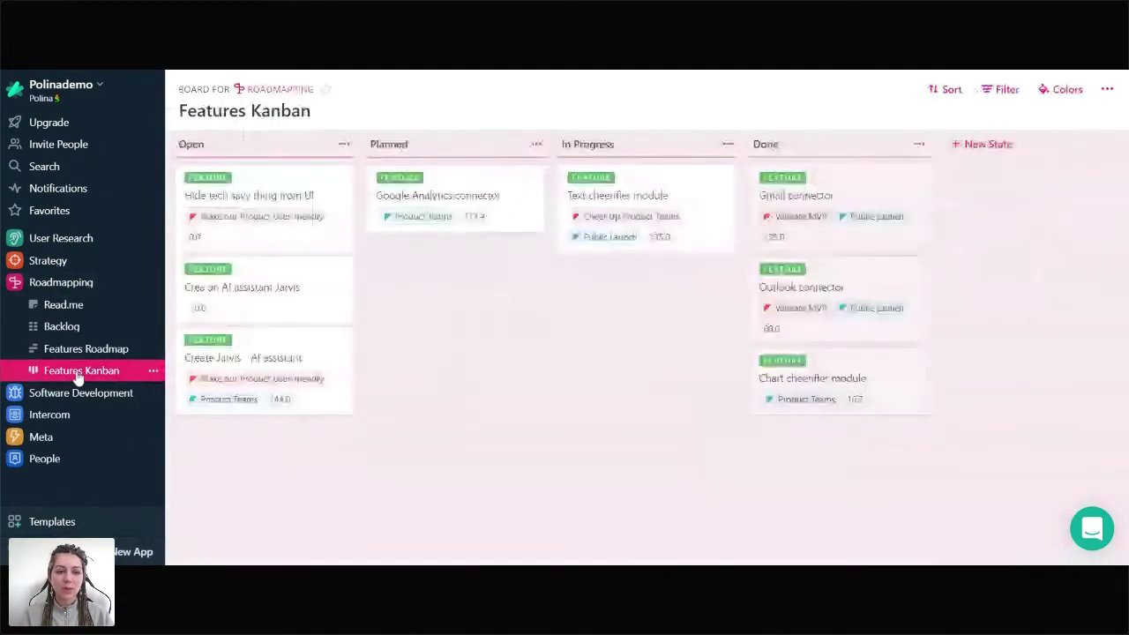
{"action": "left_click", "coordinate": [283, 351]}
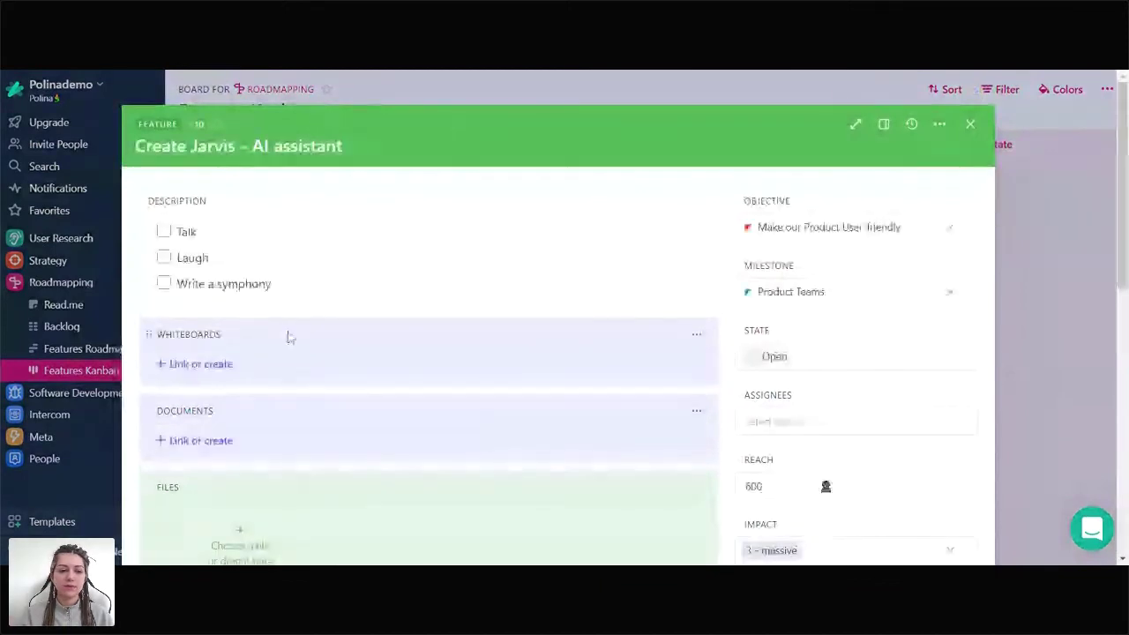
{"action": "scroll", "coordinate": [557, 335], "scroll_direction": "down", "scroll_amount": 8}
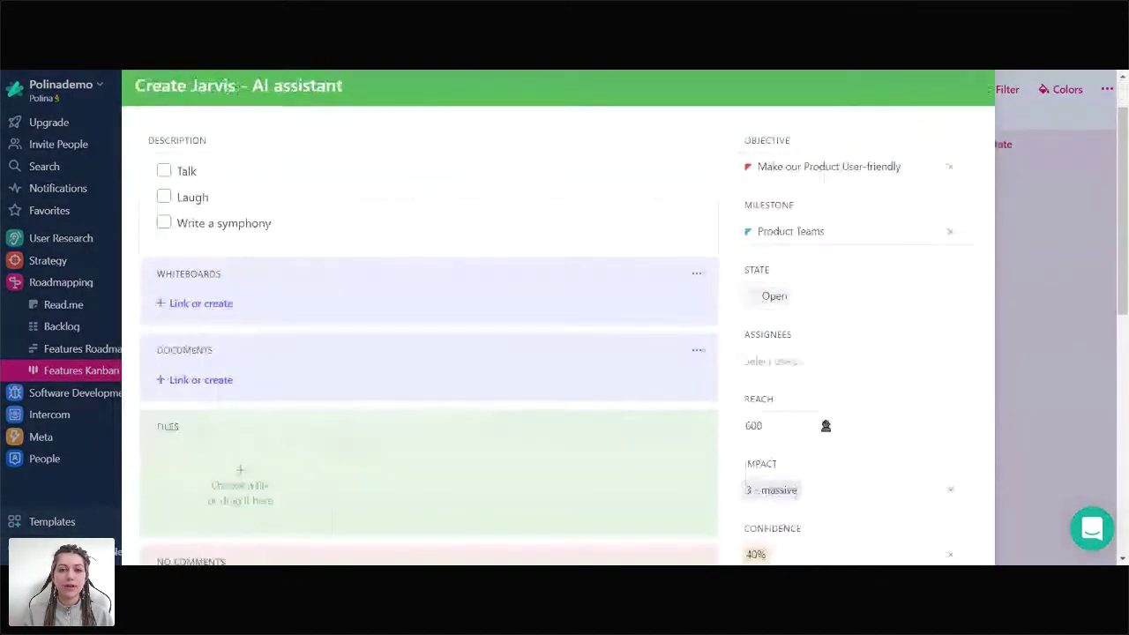
{"action": "scroll", "coordinate": [557, 335], "scroll_direction": "down", "scroll_amount": 2}
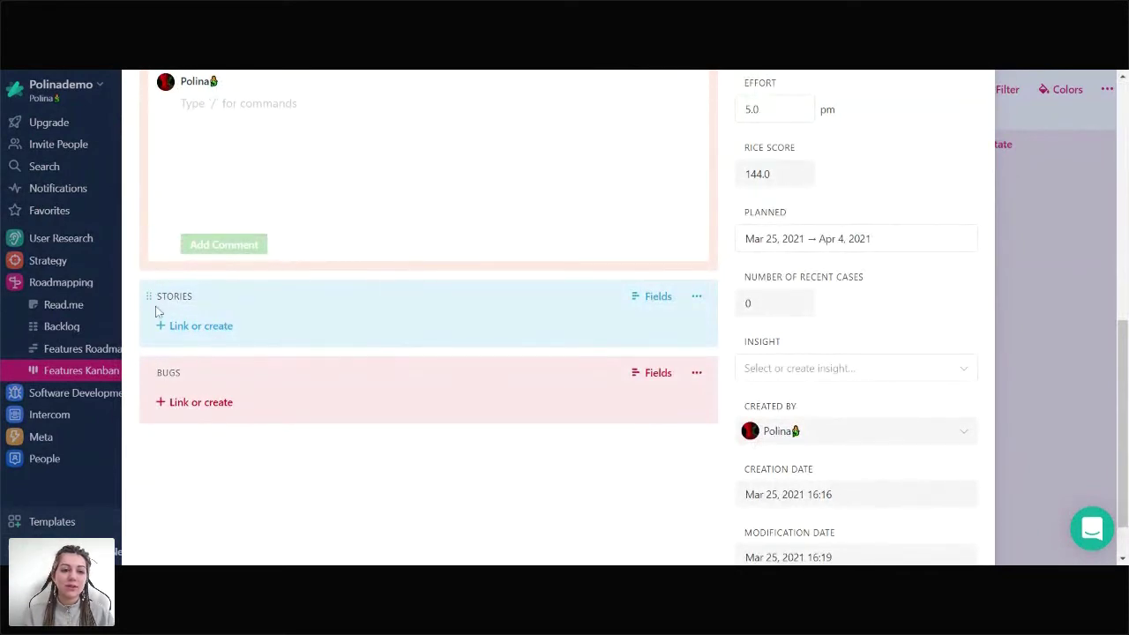
Drag the Stories and Bugs sections up beneath the feature's description.
{"action": "left_click_drag", "start_coordinate": [151, 297], "coordinate": [189, 198]}
{"action": "scroll", "coordinate": [350, 255], "scroll_direction": "down", "scroll_amount": 5}
{"action": "left_click_drag", "start_coordinate": [149, 466], "coordinate": [143, 155]}
{"action": "scroll", "coordinate": [360, 192], "scroll_direction": "up", "scroll_amount": 3}
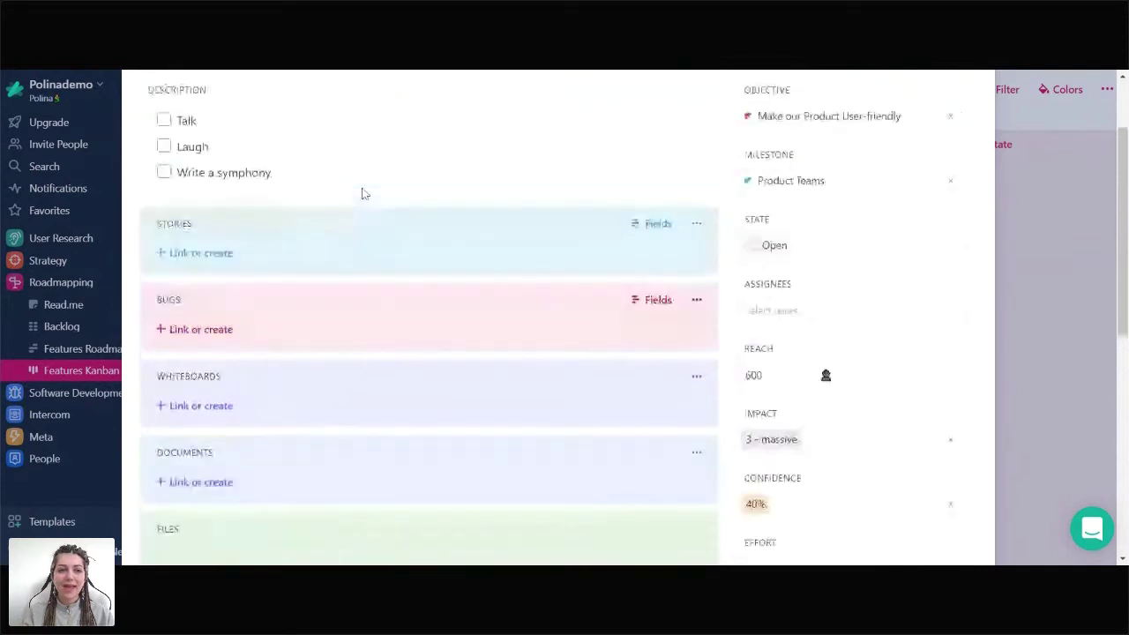
{"action": "left_click", "coordinate": [199, 358]}
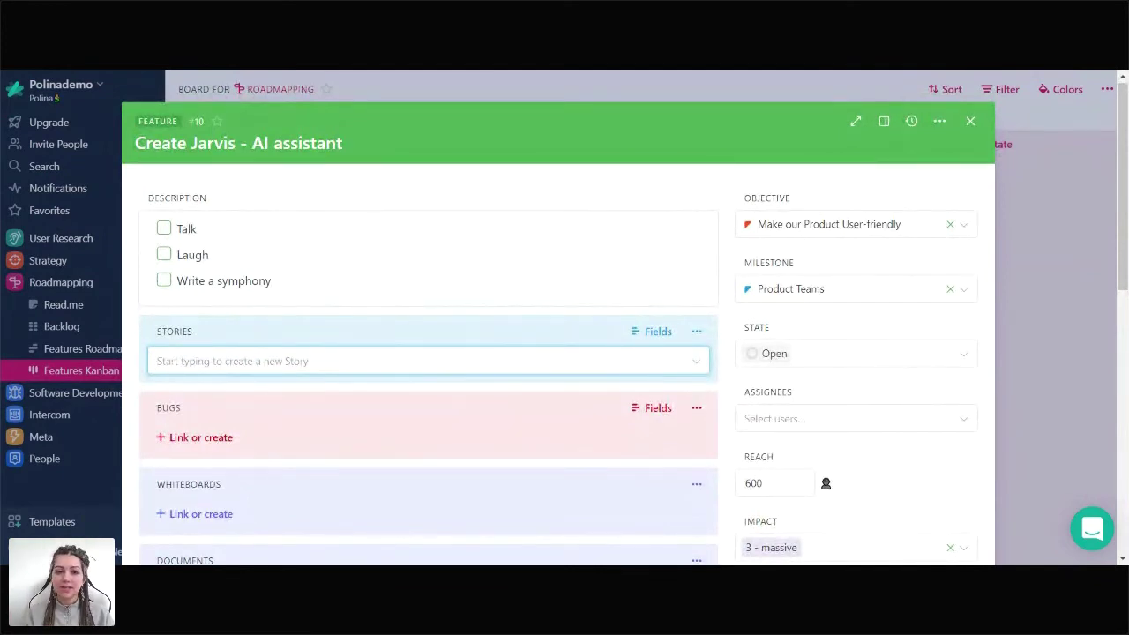
Create the stories 'Teach Jarvis Talk' and 'Teach him Laugh' in the Stories section.
{"action": "left_click", "coordinate": [204, 362]}
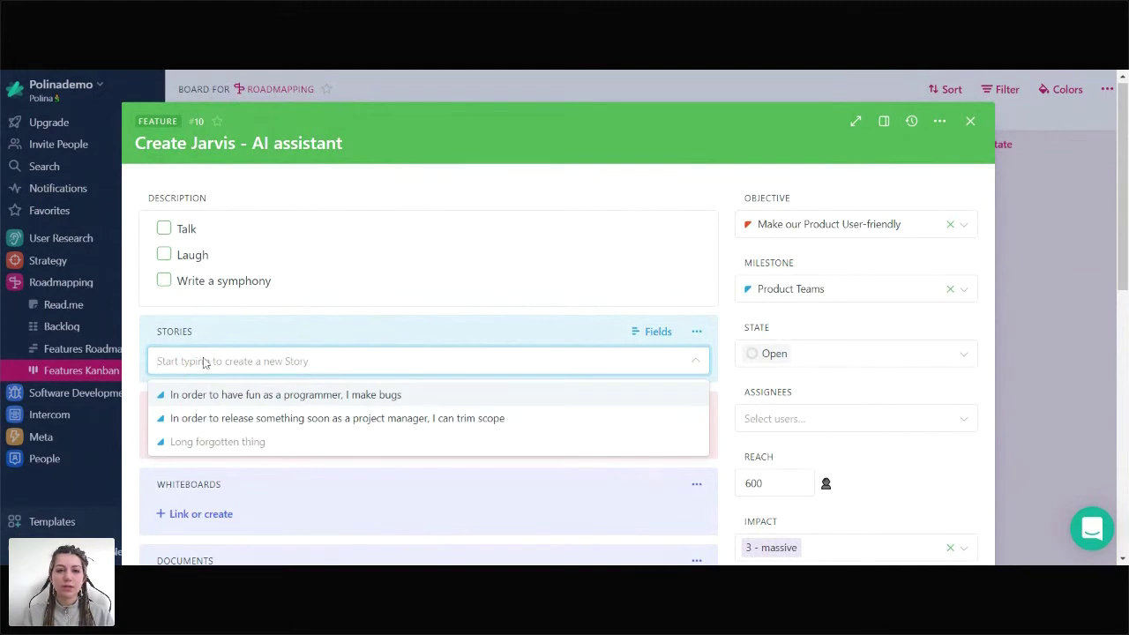
{"action": "type", "text": "Teac"}
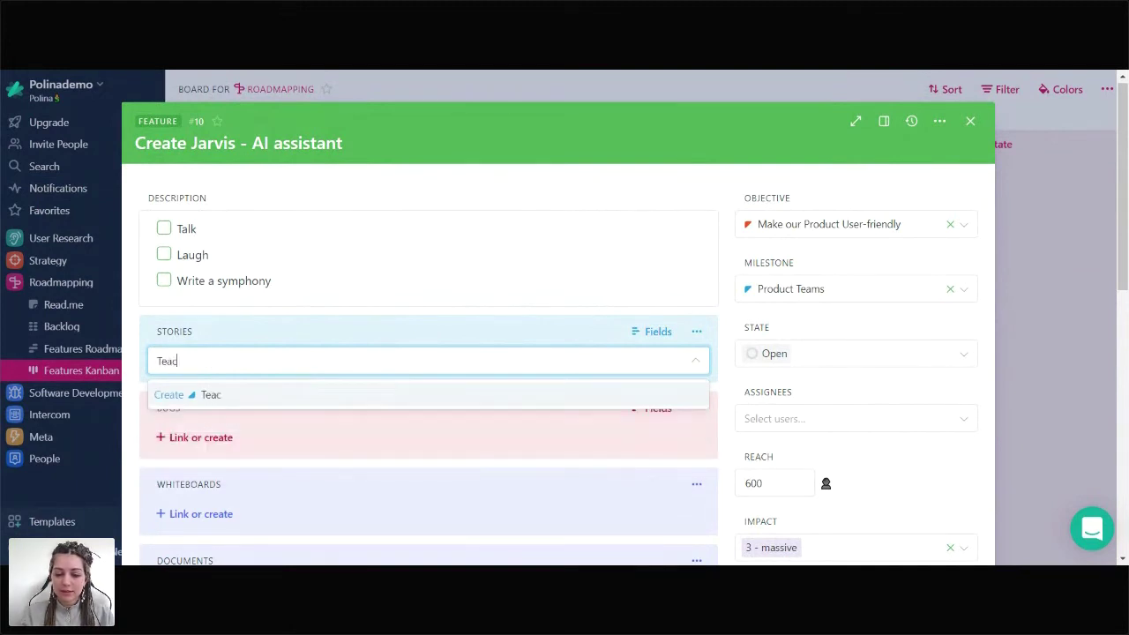
{"action": "type", "text": "h Jar"}
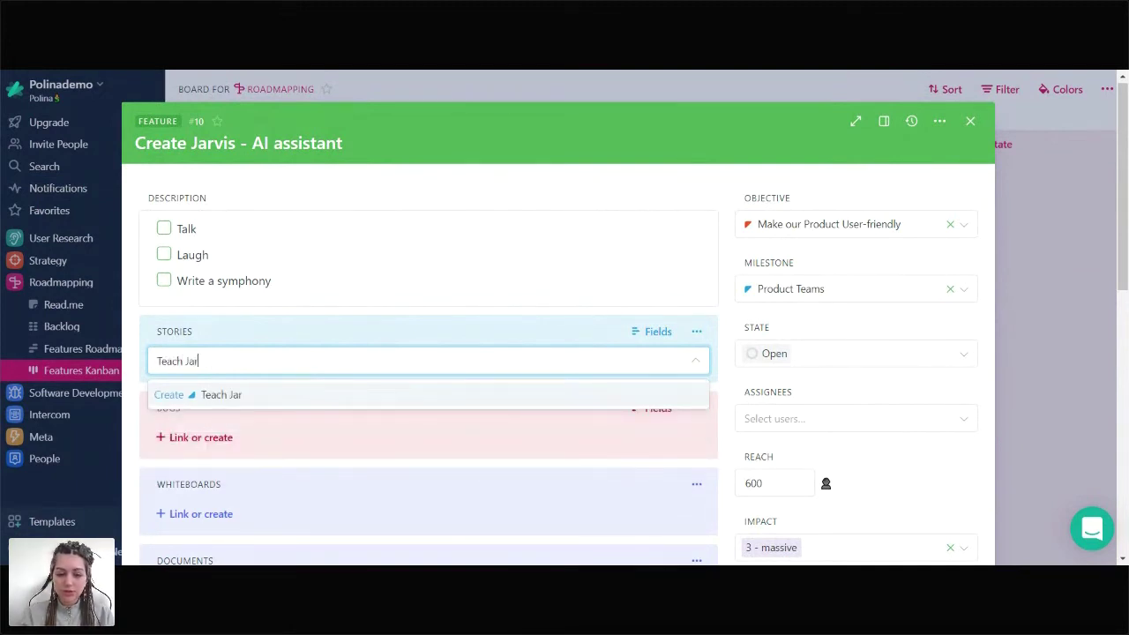
{"action": "type", "text": "vis Talk"}
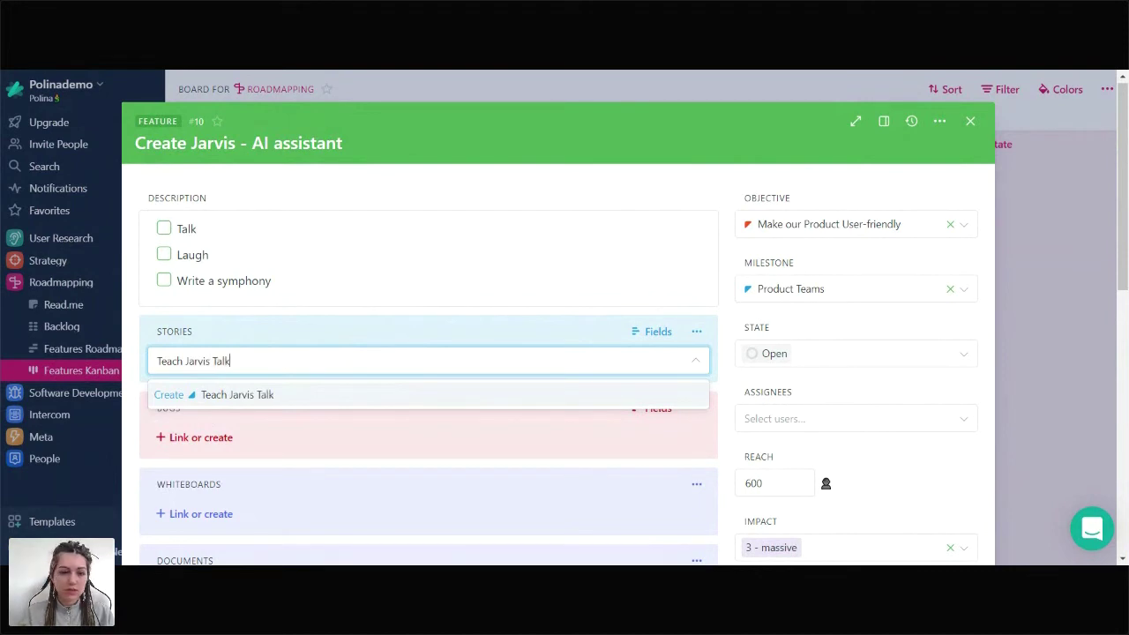
{"action": "key", "text": "Return"}
{"action": "type", "text": "Tea"}
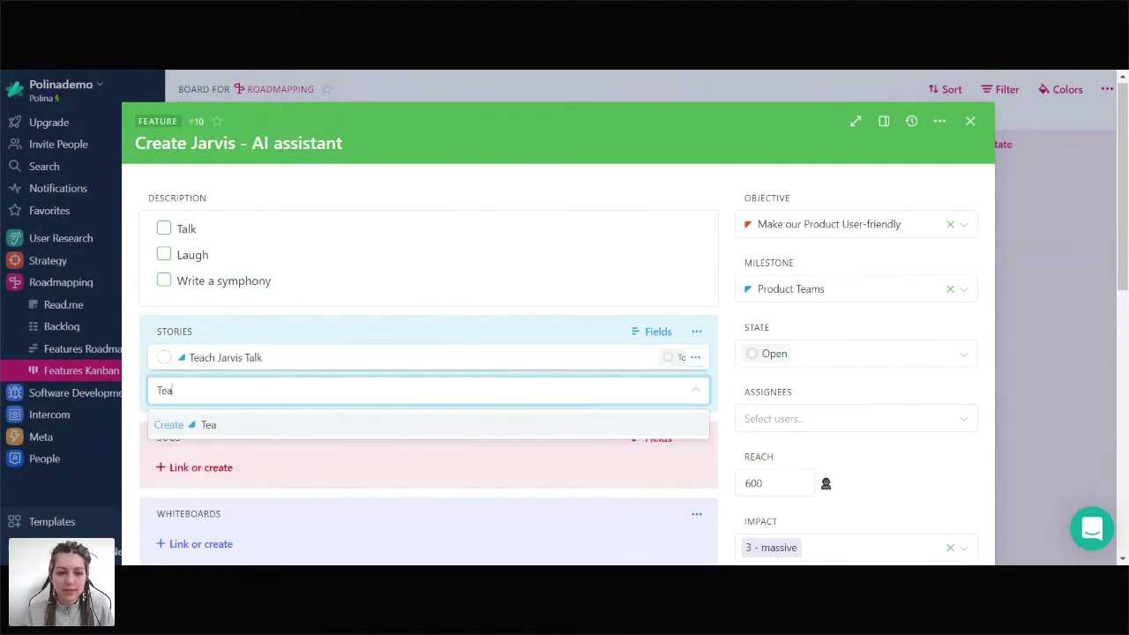
{"action": "type", "text": "ch him "}
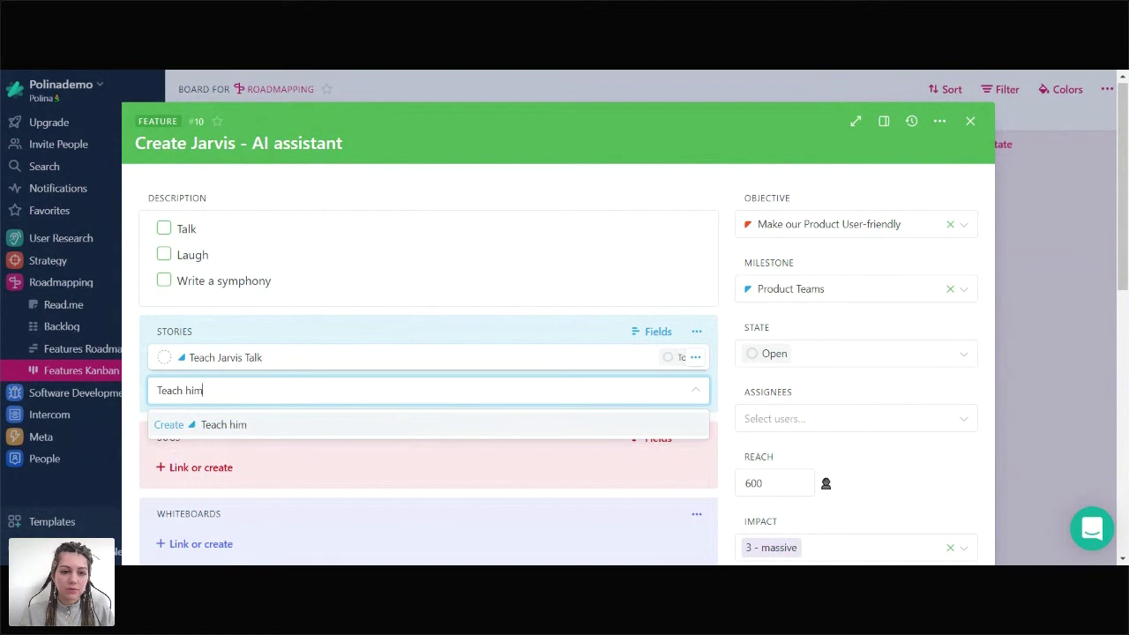
{"action": "type", "text": "Laugh"}
{"action": "key", "text": "Return"}
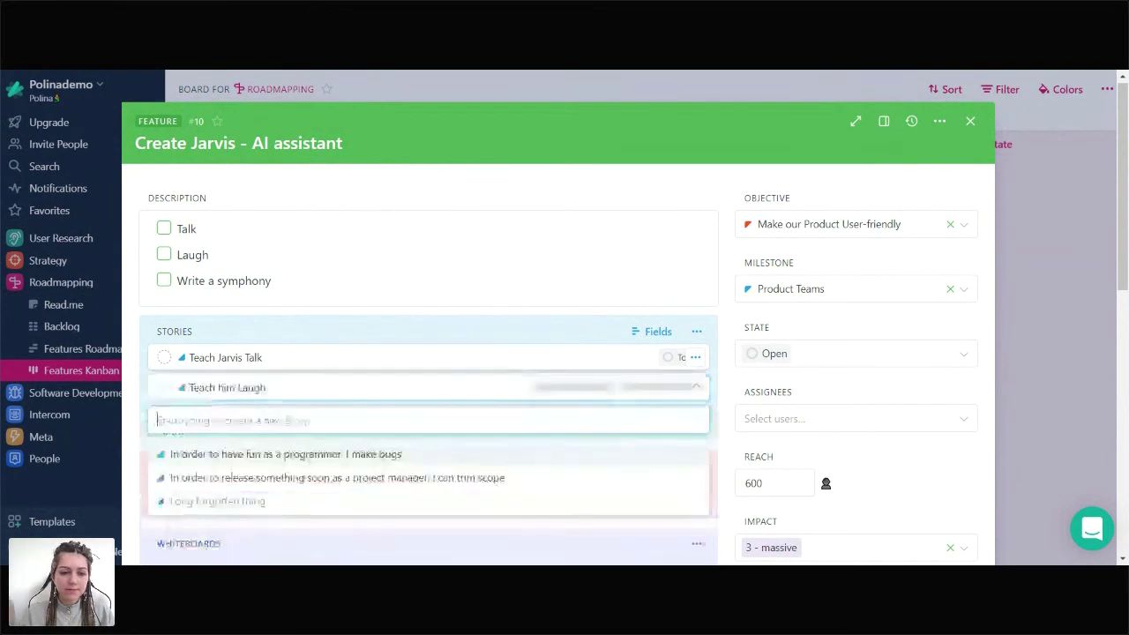
{"action": "left_click", "coordinate": [697, 285]}
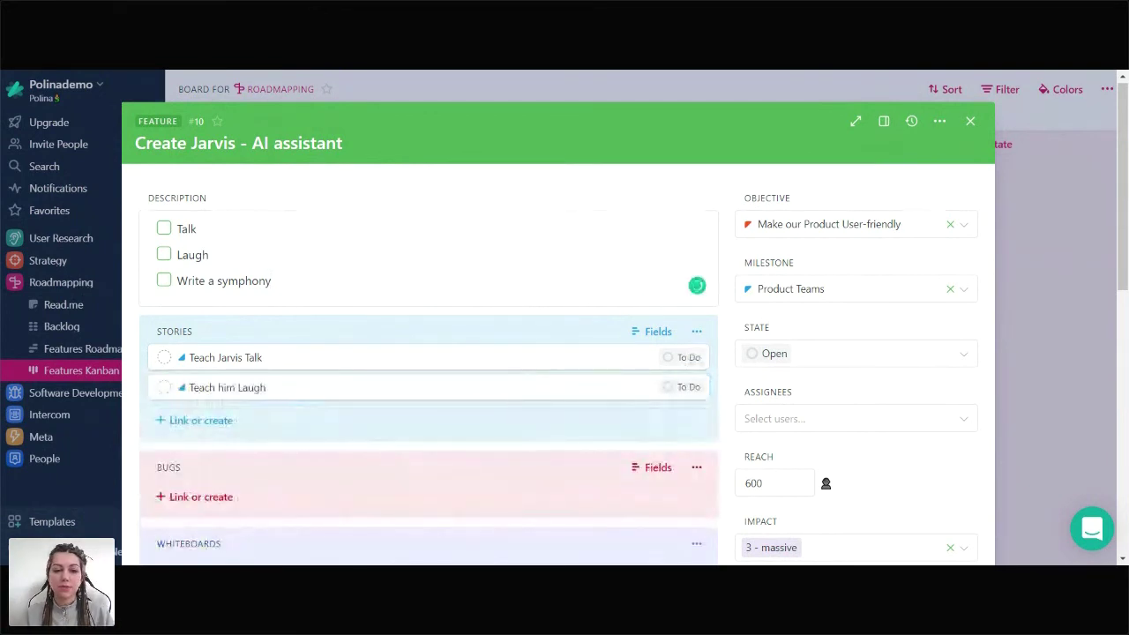
{"action": "scroll", "coordinate": [238, 426], "scroll_direction": "down", "scroll_amount": 1}
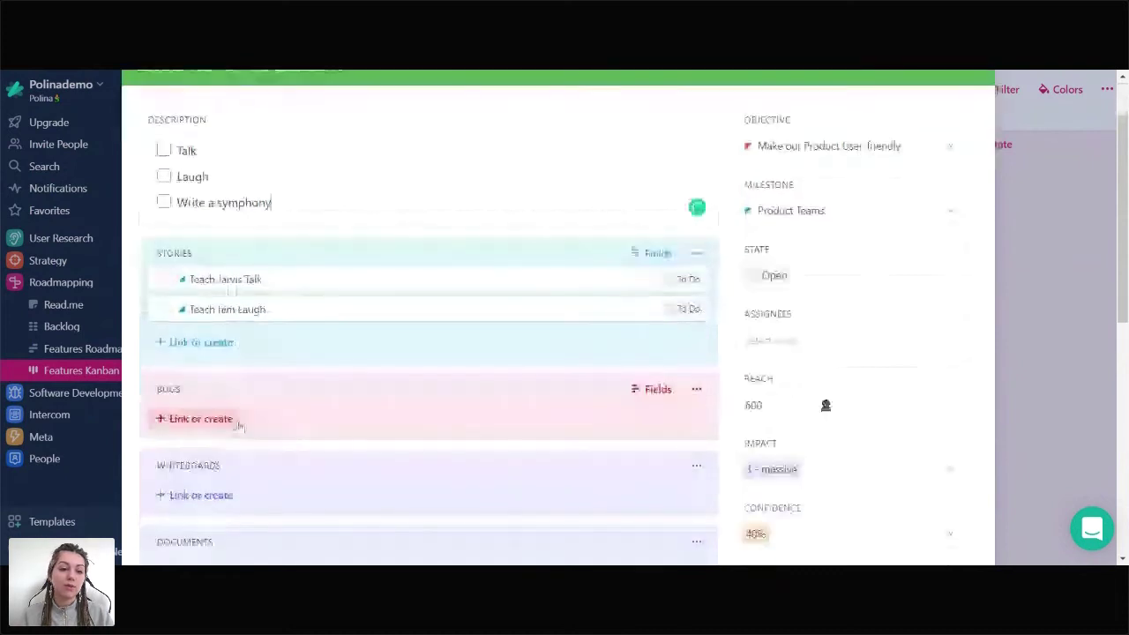
Link 'The first ever bug' under Bugs and close the Create Jarvis feature.
{"action": "left_click", "coordinate": [198, 419]}
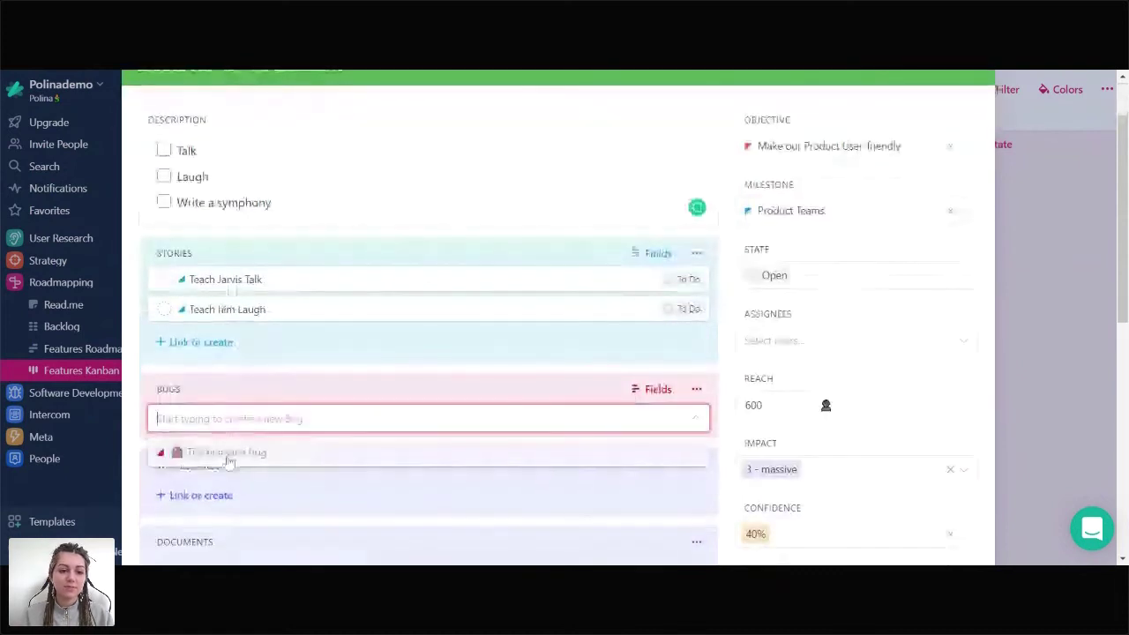
{"action": "left_click", "coordinate": [226, 462]}
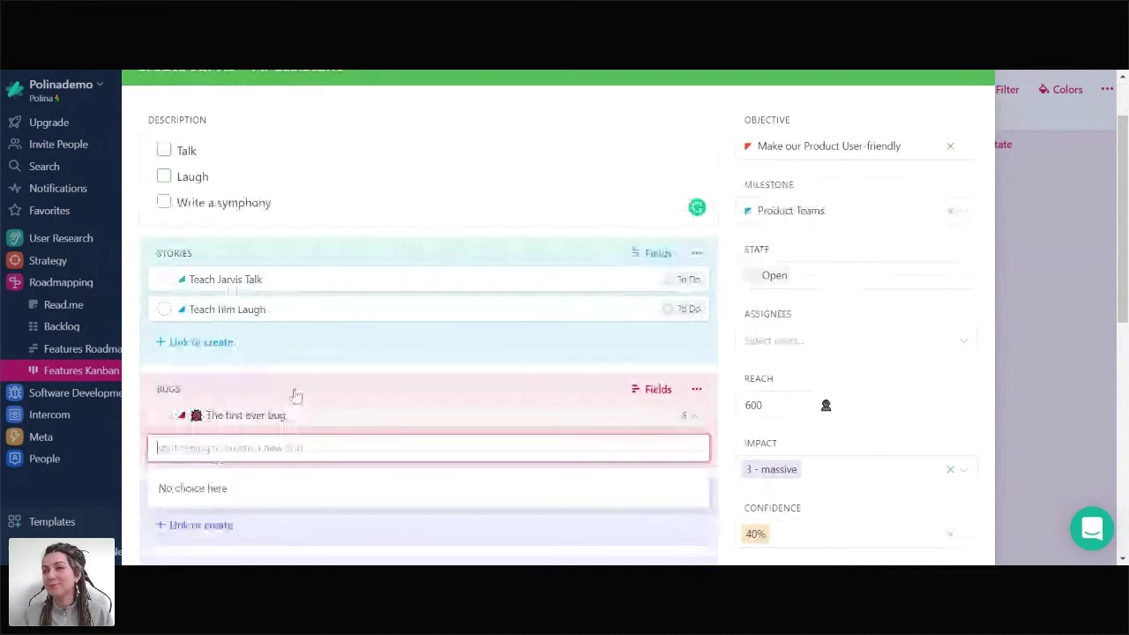
{"action": "left_click", "coordinate": [297, 395]}
{"action": "scroll", "coordinate": [564, 318], "scroll_direction": "up", "scroll_amount": 1}
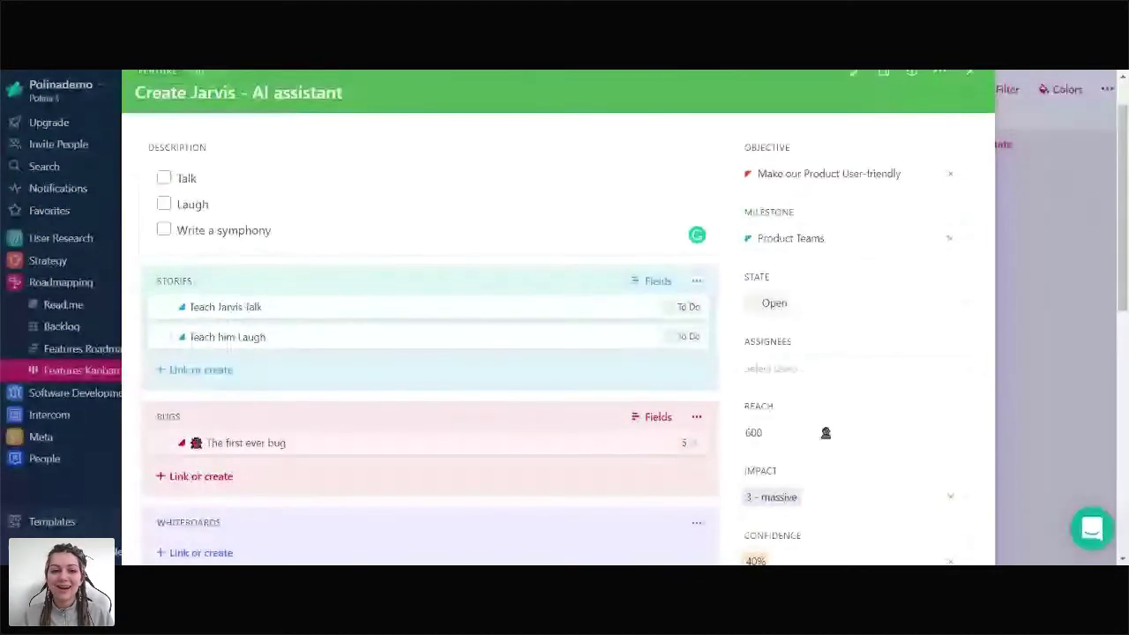
{"action": "scroll", "coordinate": [565, 318], "scroll_direction": "up", "scroll_amount": 2}
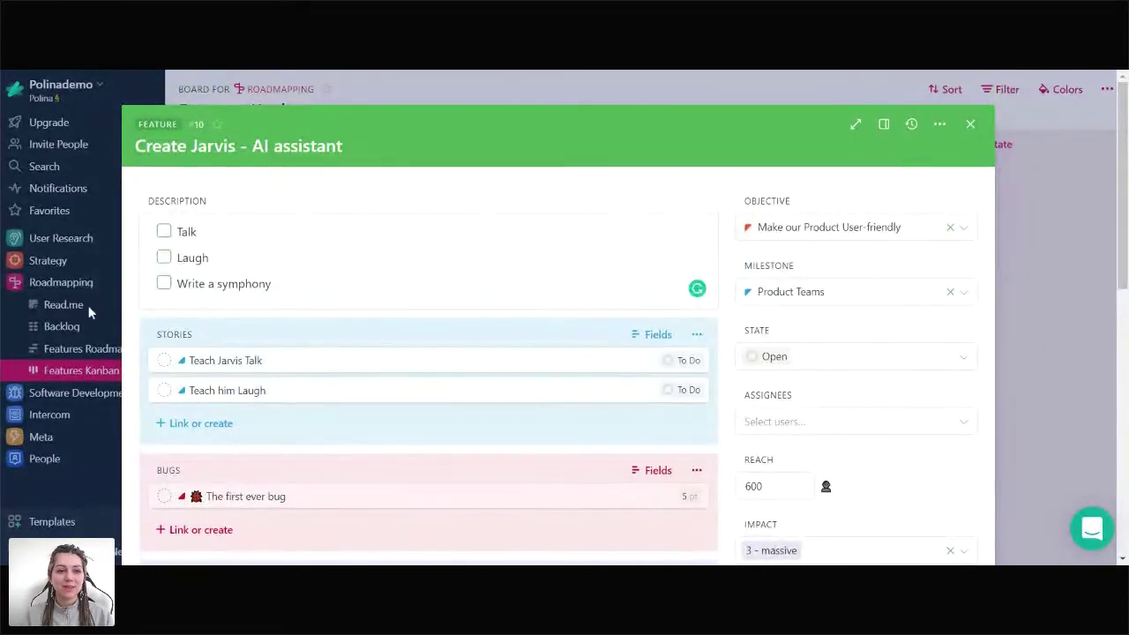
{"action": "key", "text": "Escape"}
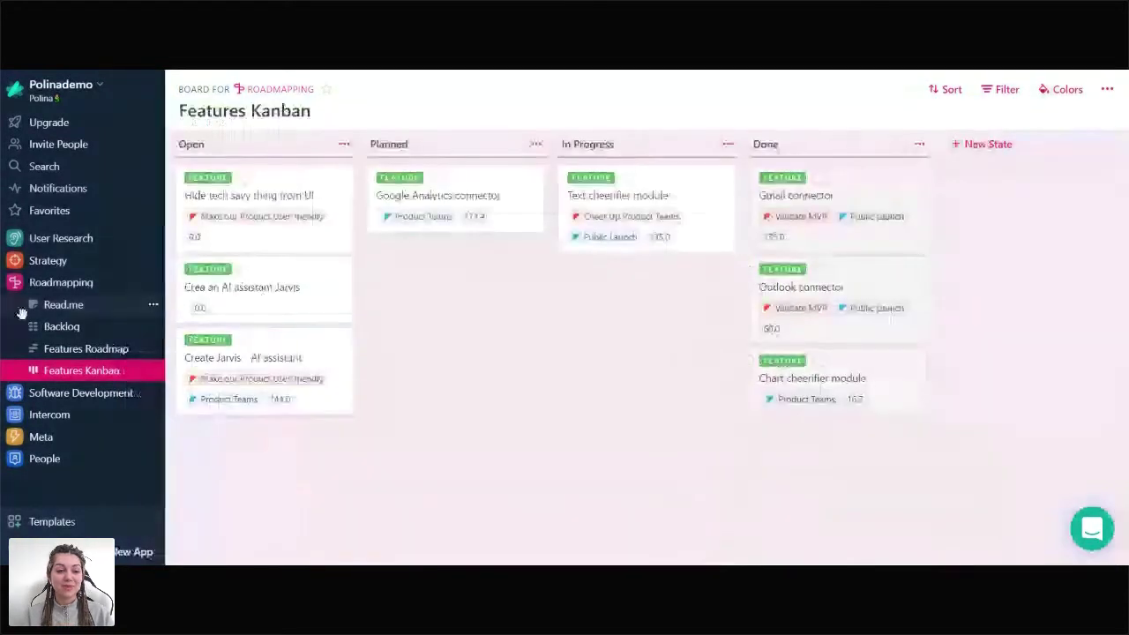
Switch the sidebar from Roadmapping to Software Development and open its Sprint Planning board.
{"action": "left_click", "coordinate": [49, 292]}
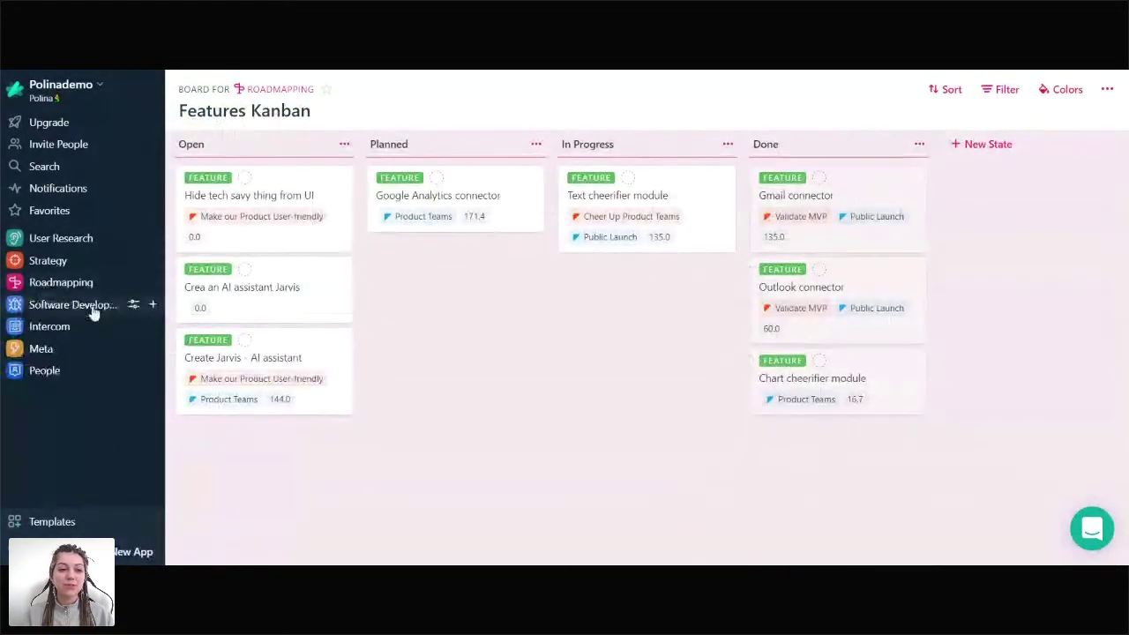
{"action": "left_click", "coordinate": [88, 305]}
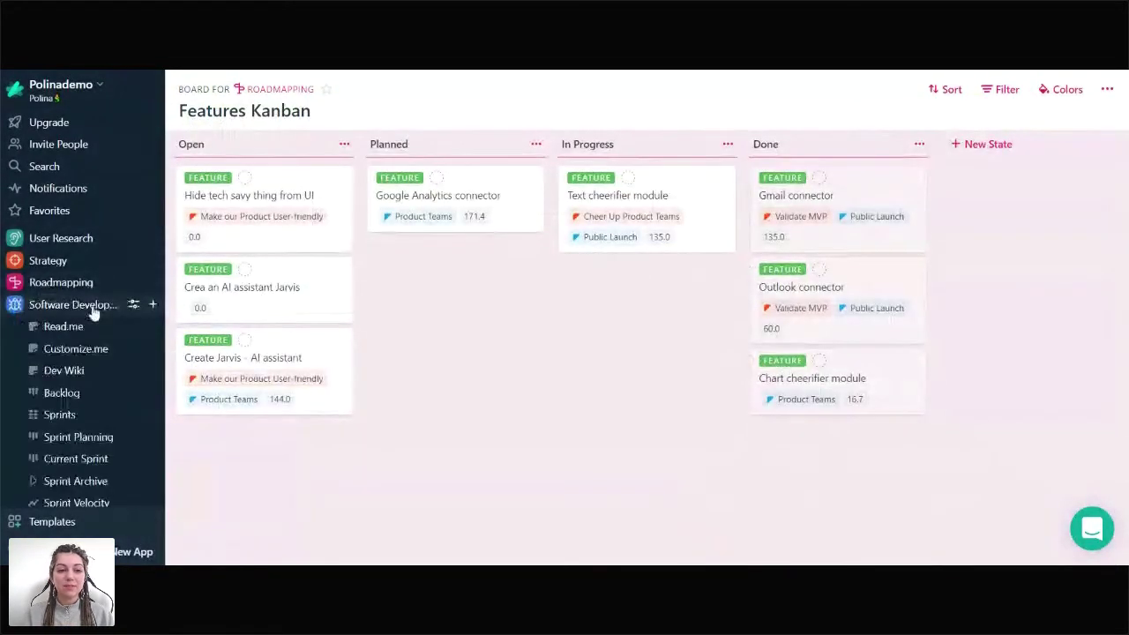
{"action": "left_click", "coordinate": [46, 439]}
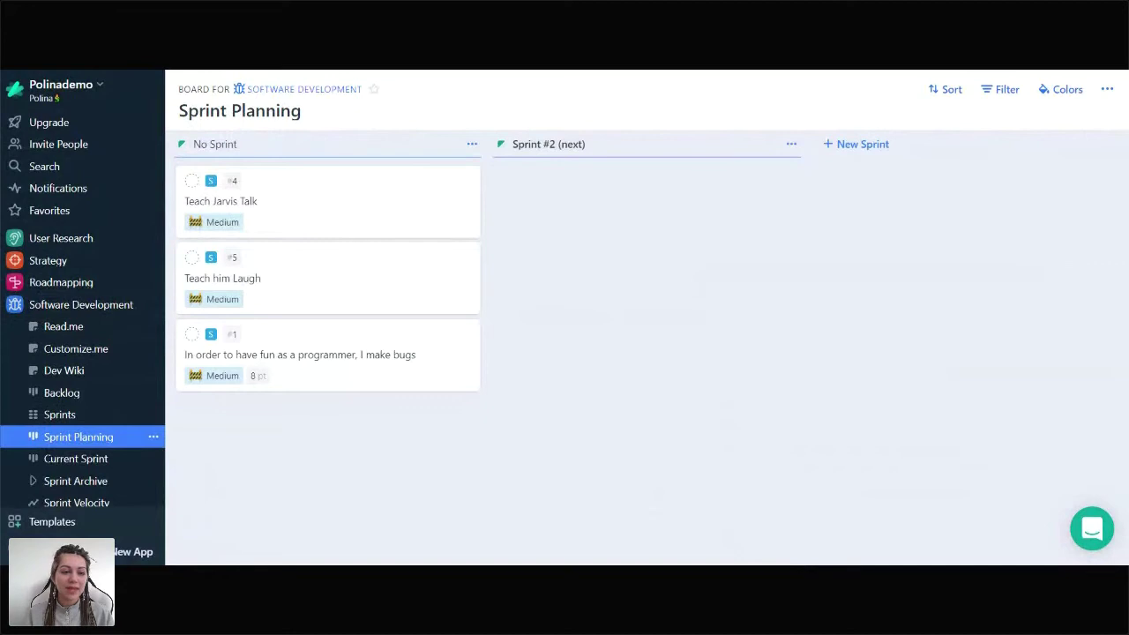
{"action": "scroll", "coordinate": [88, 432], "scroll_direction": "down", "scroll_amount": 1}
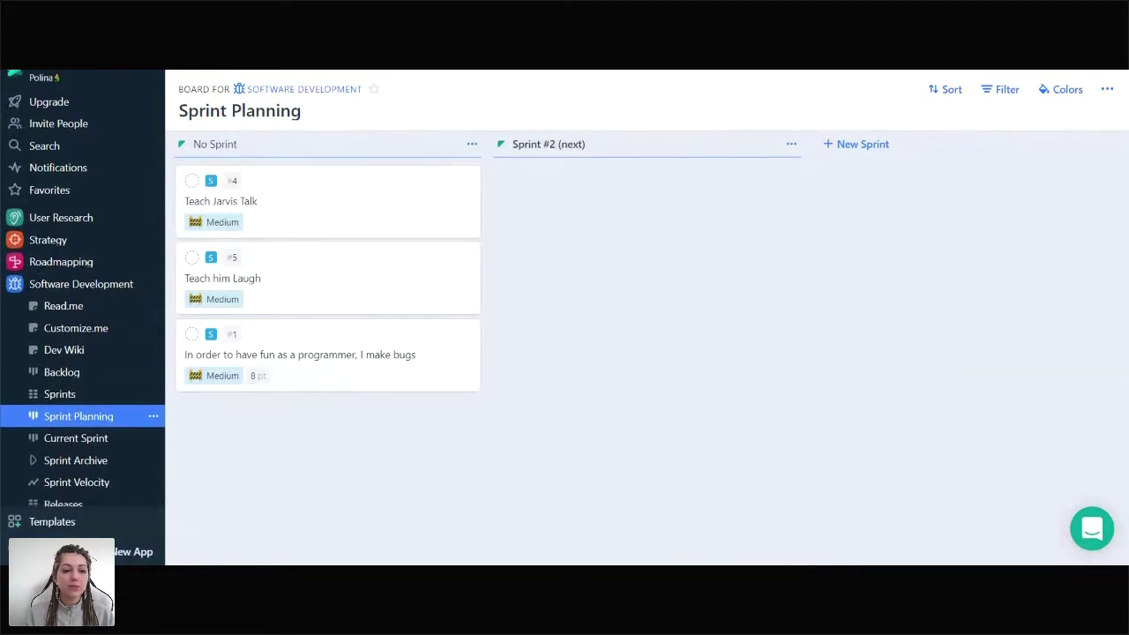
{"action": "left_click", "coordinate": [76, 277]}
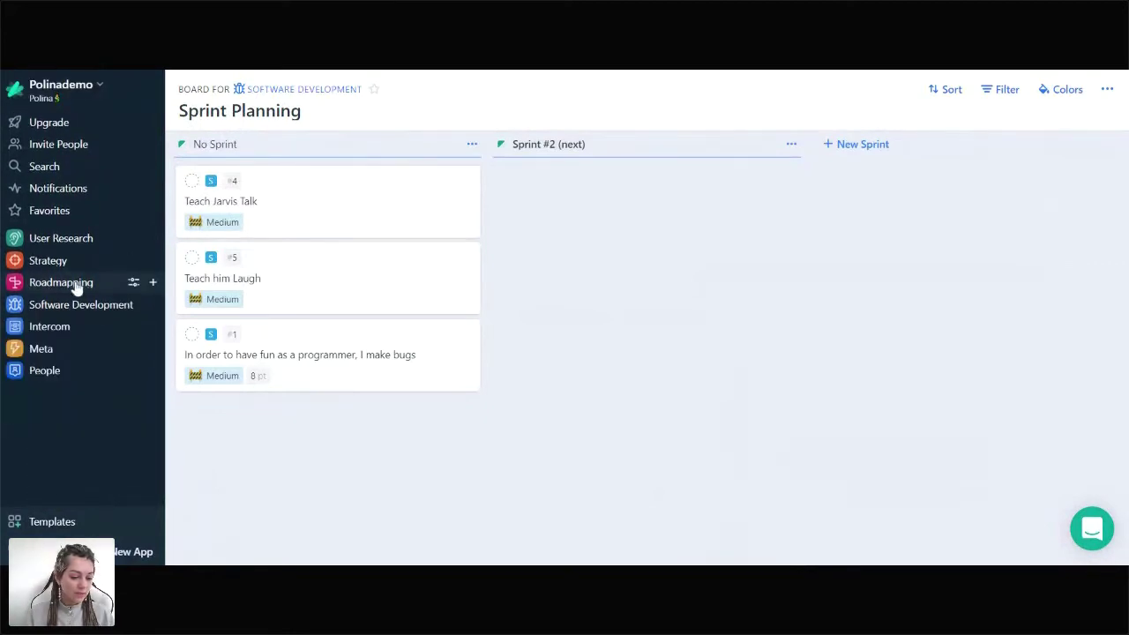
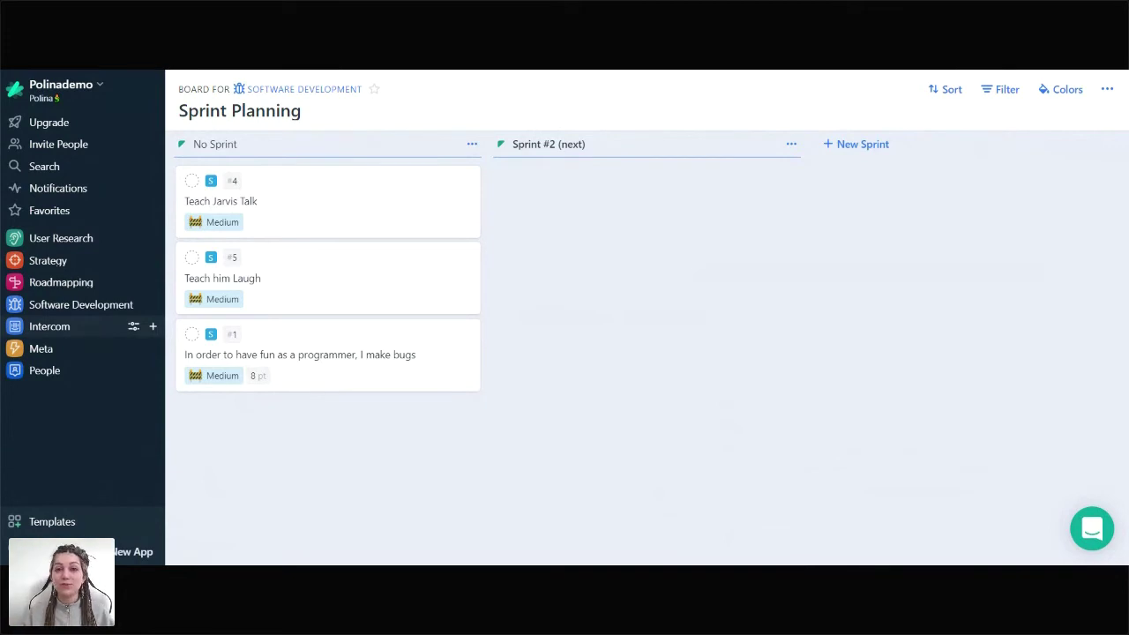
Expand the Intercom app in the sidebar and open its Recent Conversations table.
{"action": "left_click", "coordinate": [83, 327]}
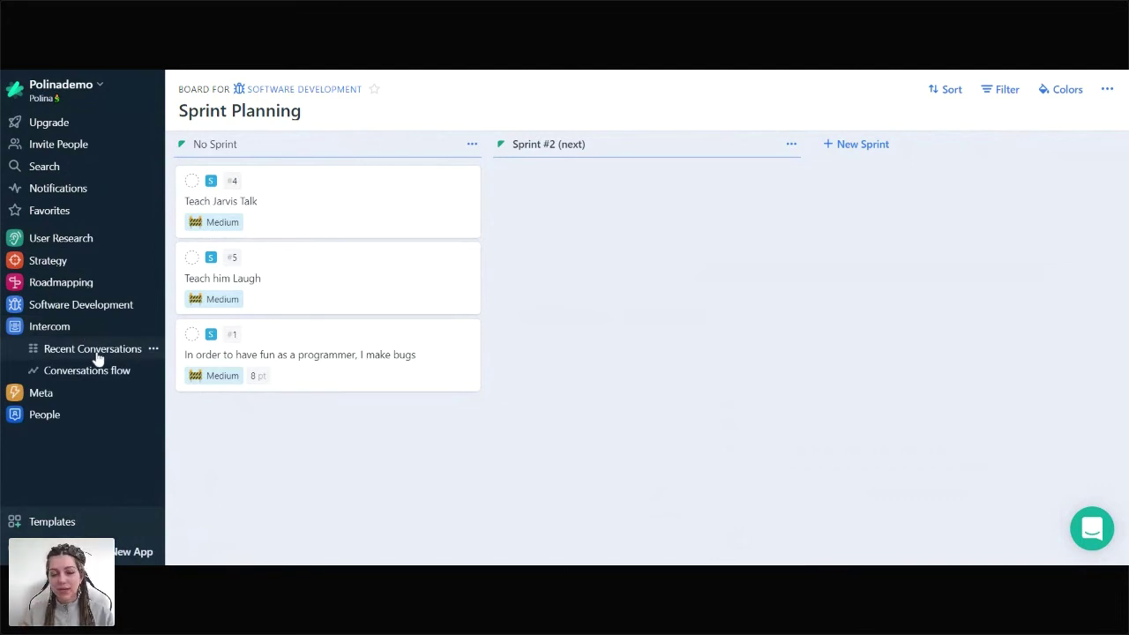
{"action": "left_click", "coordinate": [92, 349]}
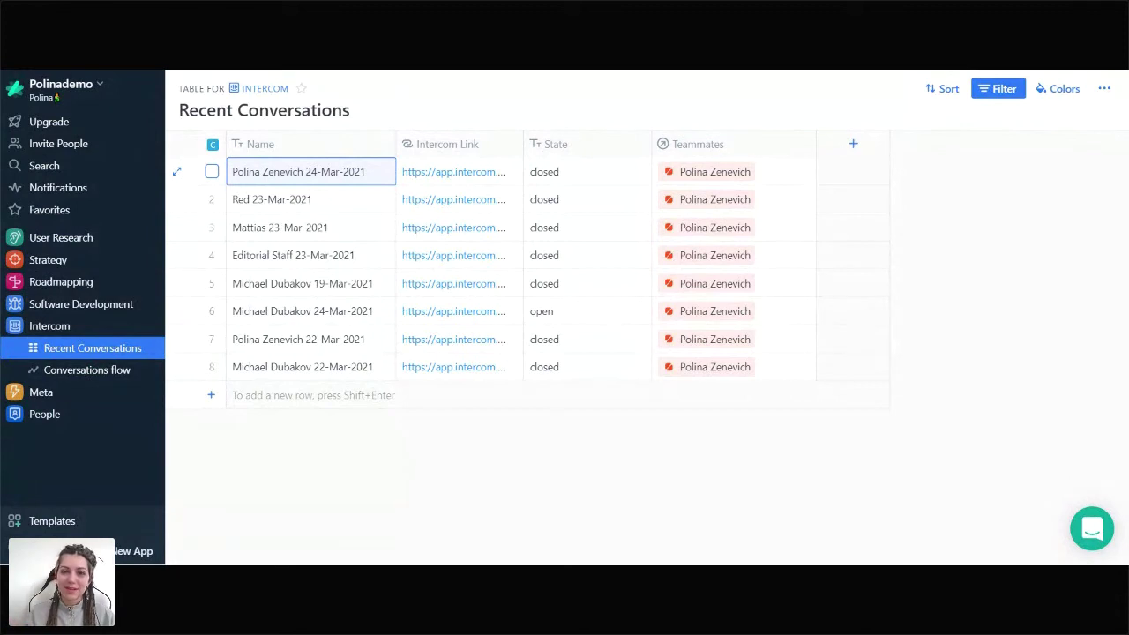
Open conversation #1 from 24-Mar-2021 as a full record with its message thread.
{"action": "left_click", "coordinate": [177, 171]}
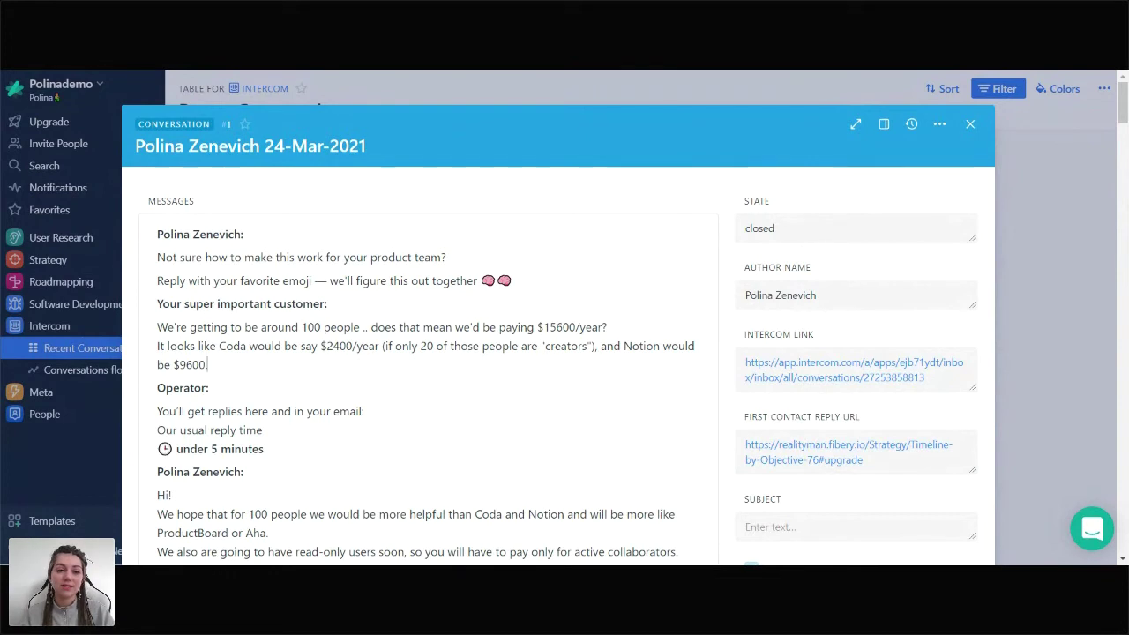
Link the customer's pricing paragraph to a new Insight 'Users think that product is overpriced'.
{"action": "left_click_drag", "start_coordinate": [207, 364], "coordinate": [157, 327]}
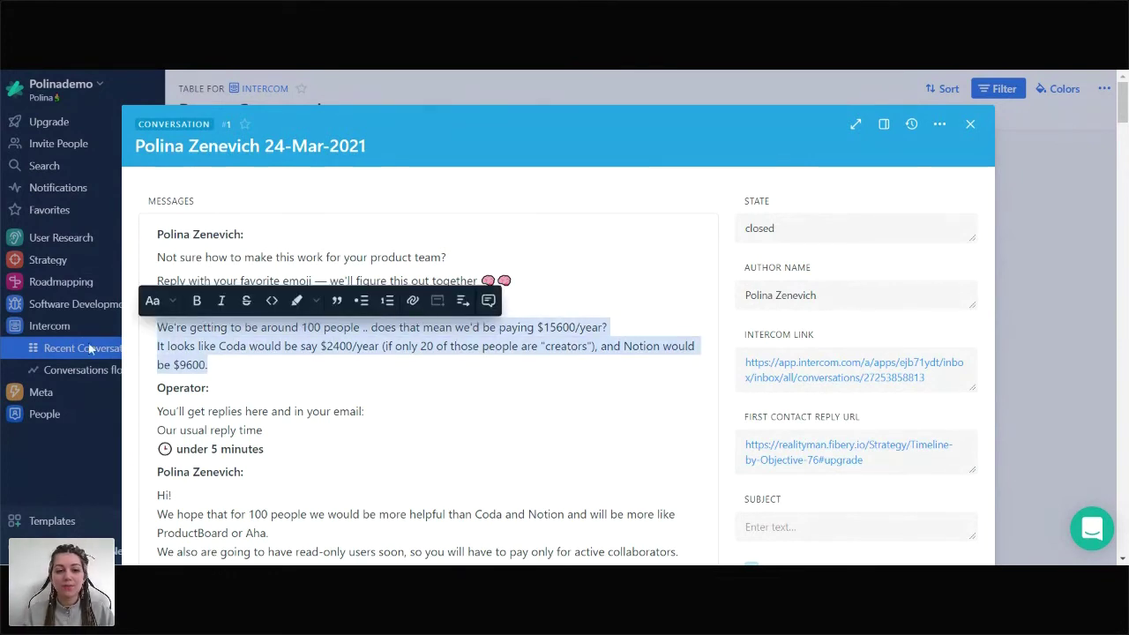
{"action": "left_click", "coordinate": [463, 301]}
{"action": "left_click", "coordinate": [529, 356]}
{"action": "type", "text": "Ins"}
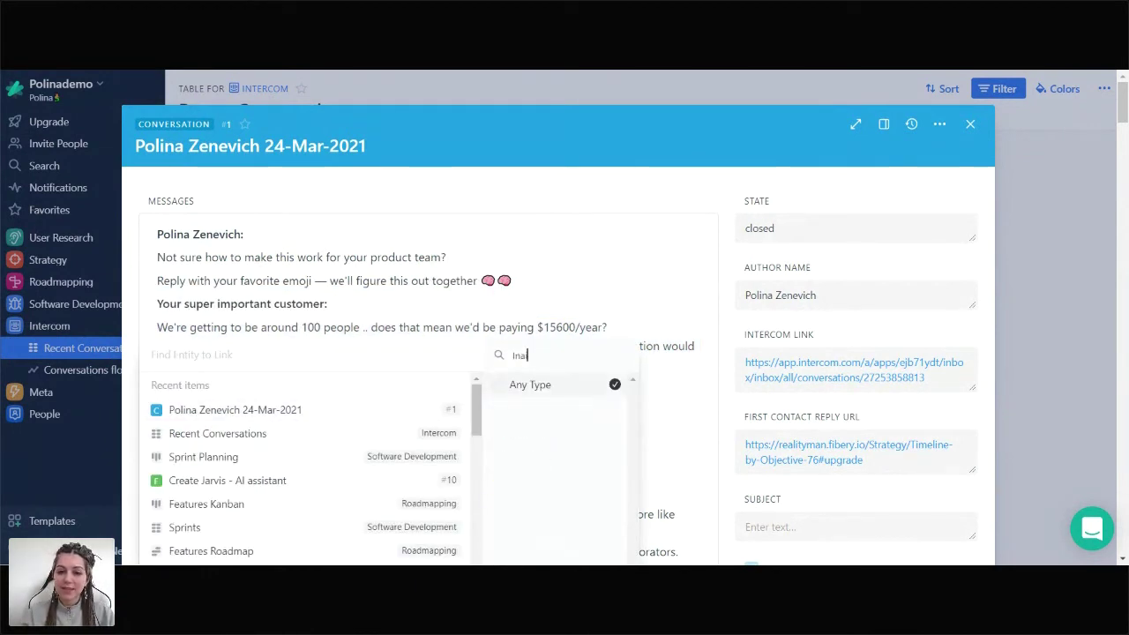
{"action": "type", "text": "i"}
{"action": "left_click", "coordinate": [544, 440]}
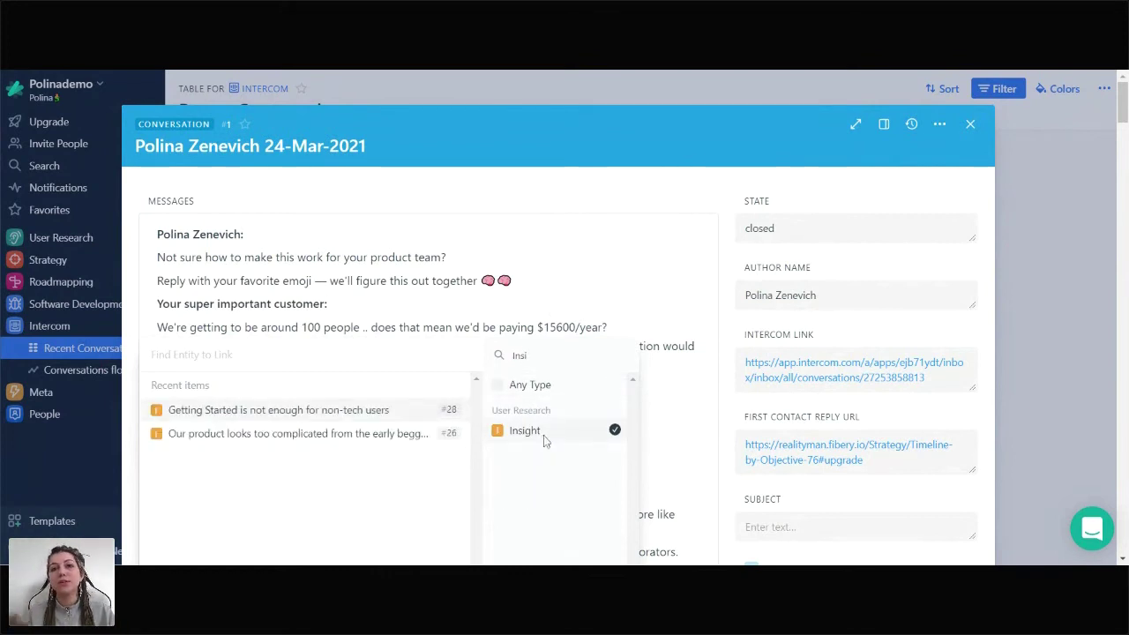
{"action": "left_click", "coordinate": [152, 353]}
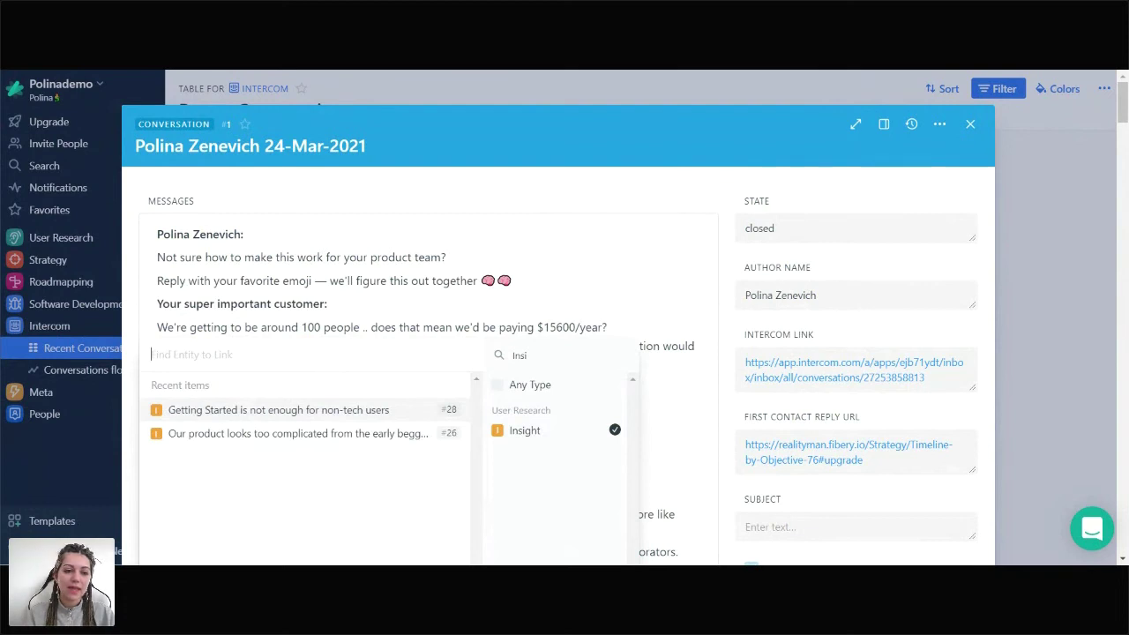
{"action": "type", "text": "Users"}
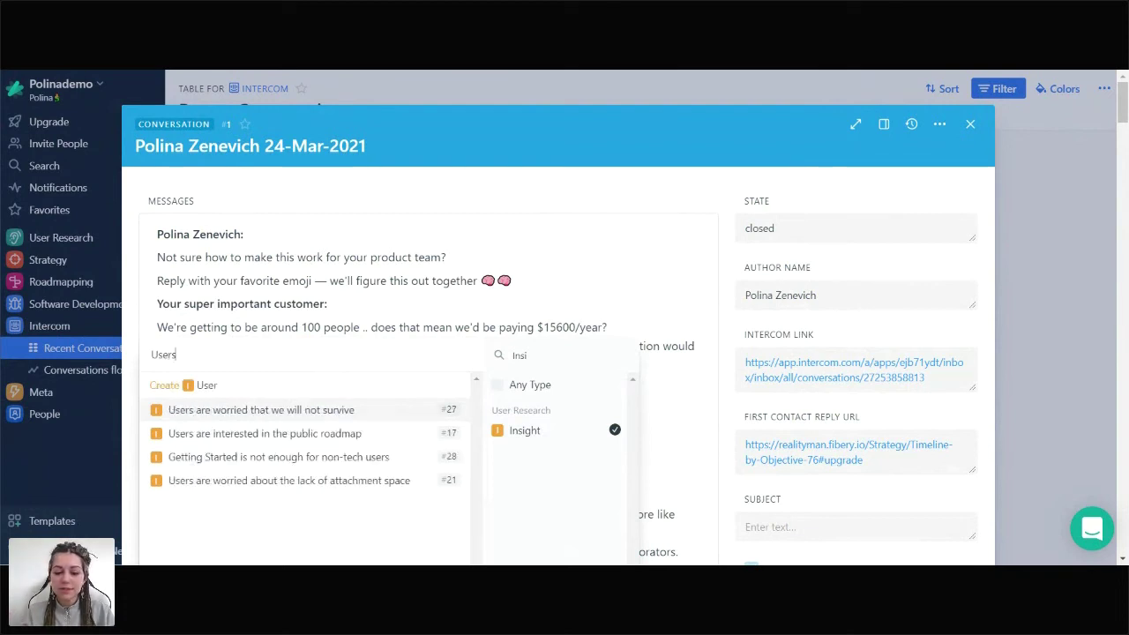
{"action": "type", "text": " think t"}
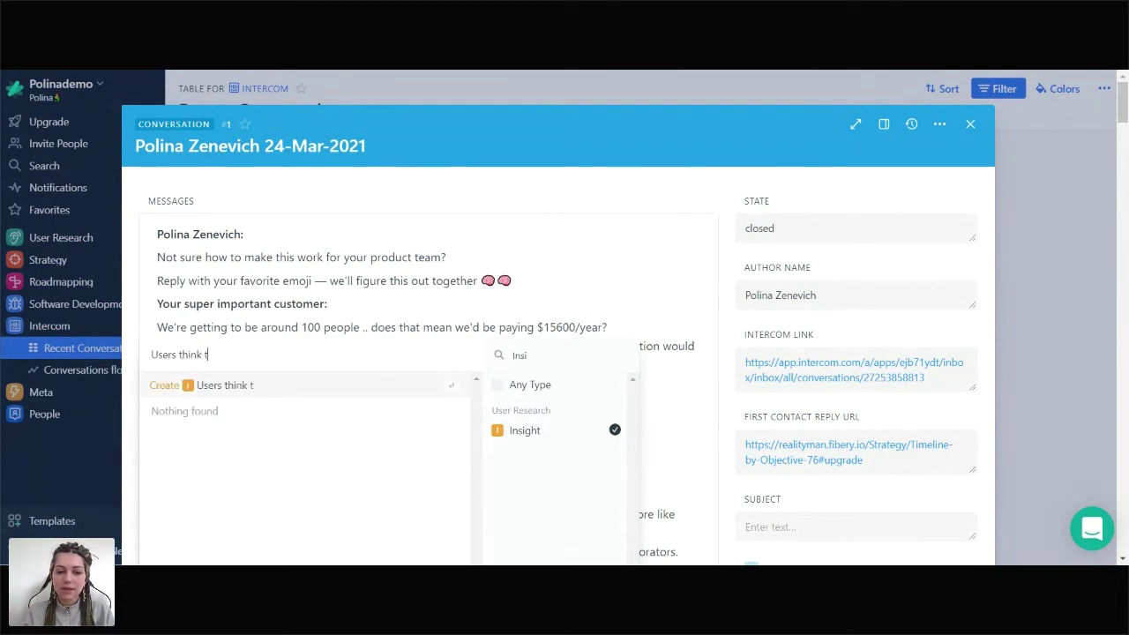
{"action": "type", "text": "hat product"}
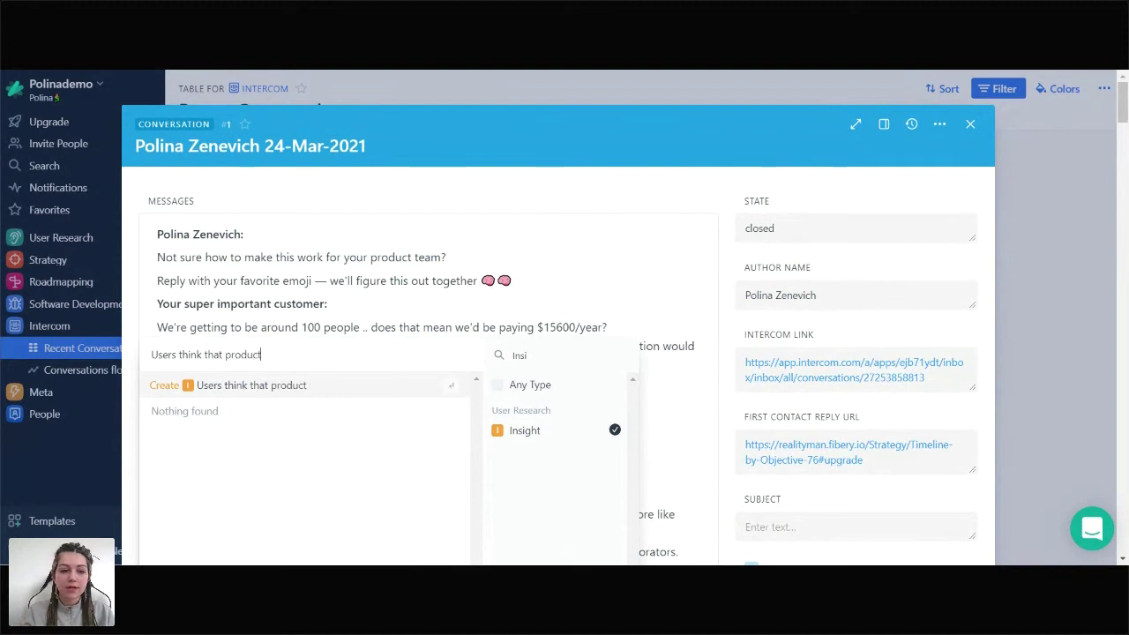
{"action": "type", "text": " is overpriced"}
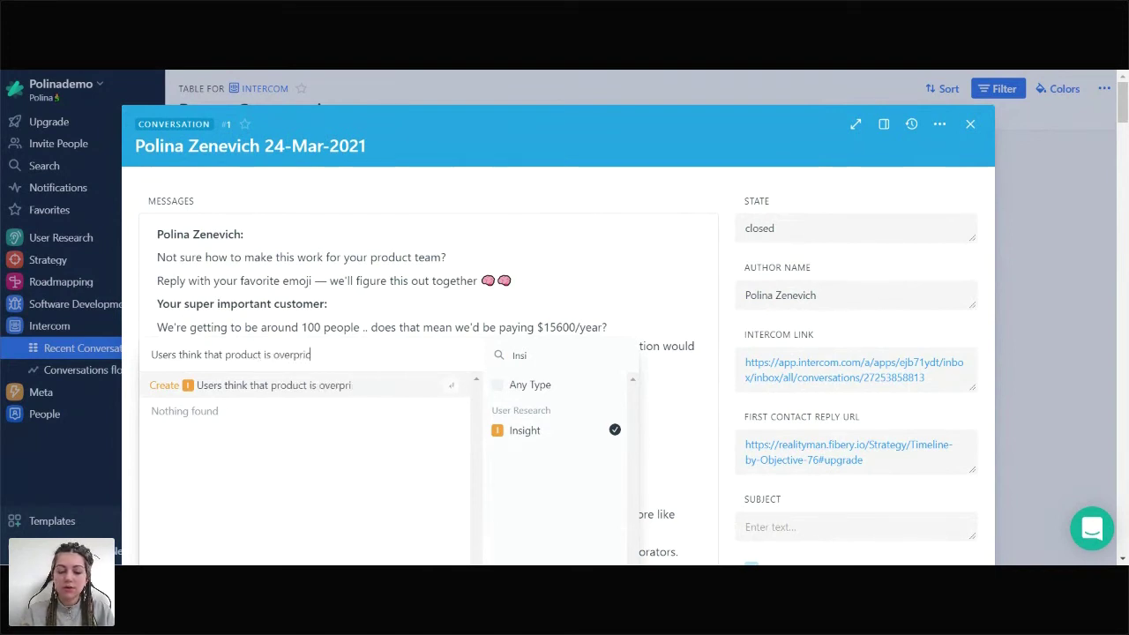
{"action": "left_click", "coordinate": [292, 387]}
{"action": "left_click", "coordinate": [294, 389]}
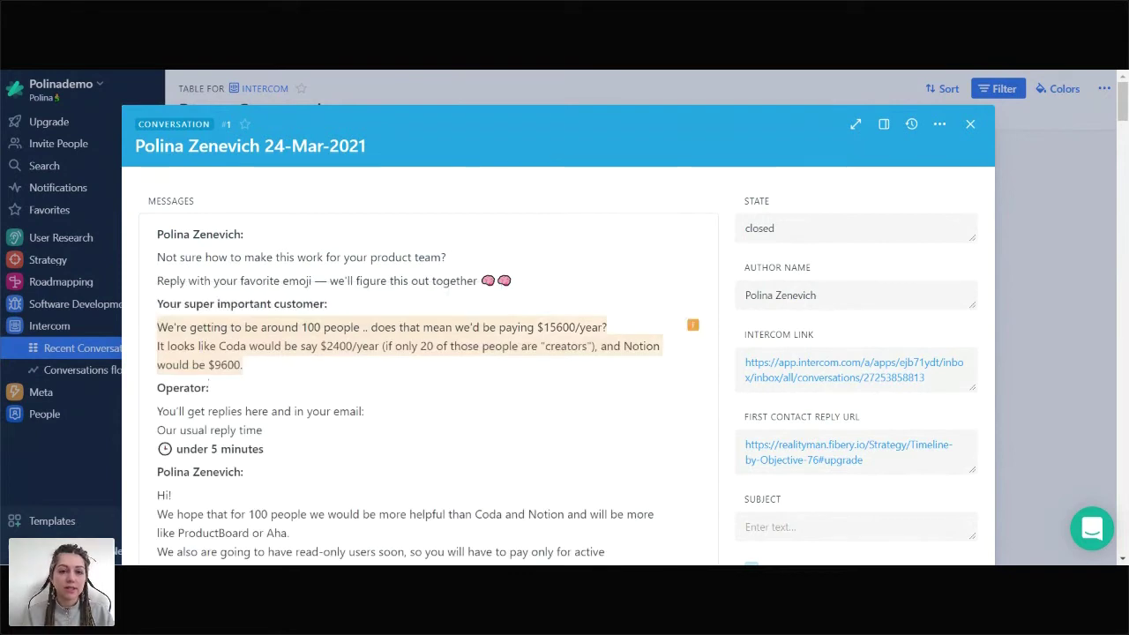
Open the linked 'Users think that product is overpriced' insight and scroll through its fields.
{"action": "mouse_move", "coordinate": [228, 364]}
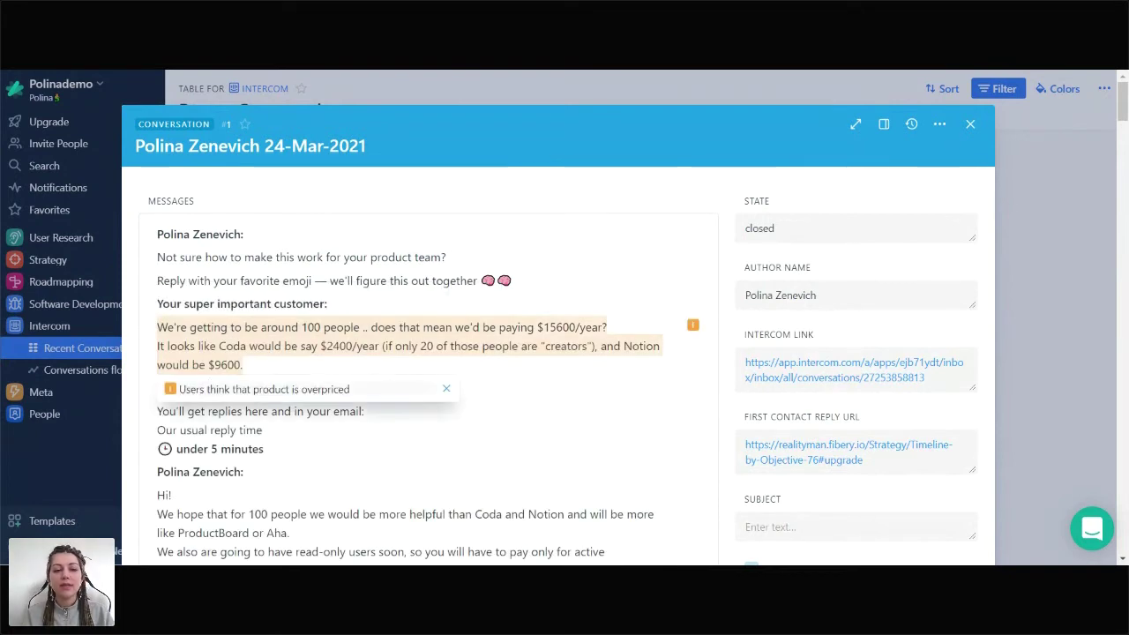
{"action": "left_click", "coordinate": [235, 389]}
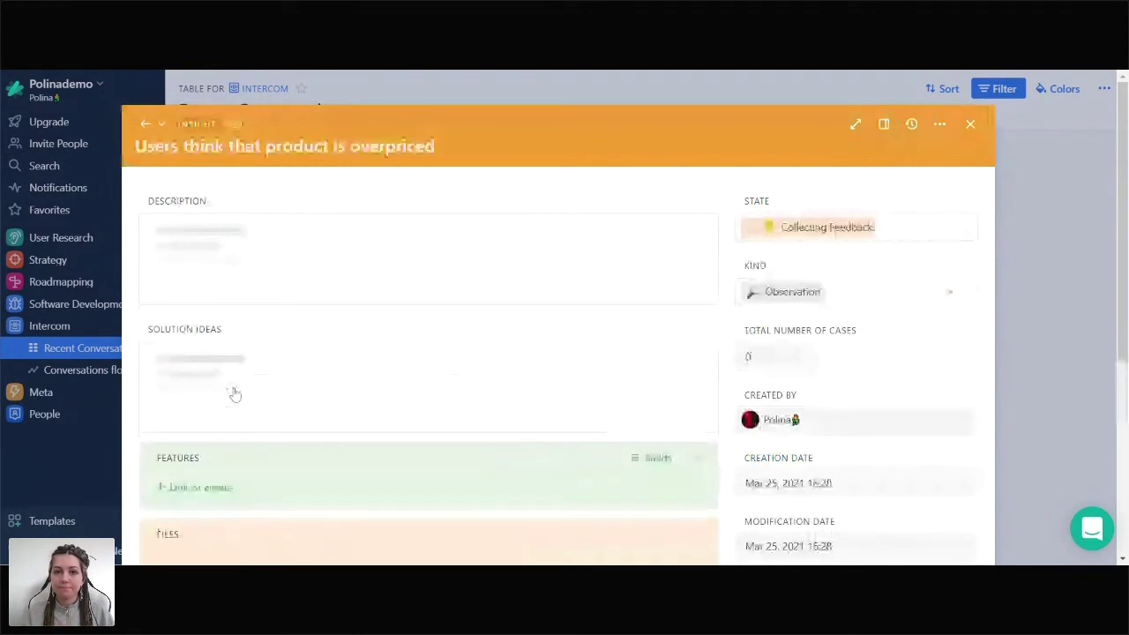
{"action": "scroll", "coordinate": [234, 393], "scroll_direction": "down", "scroll_amount": 1}
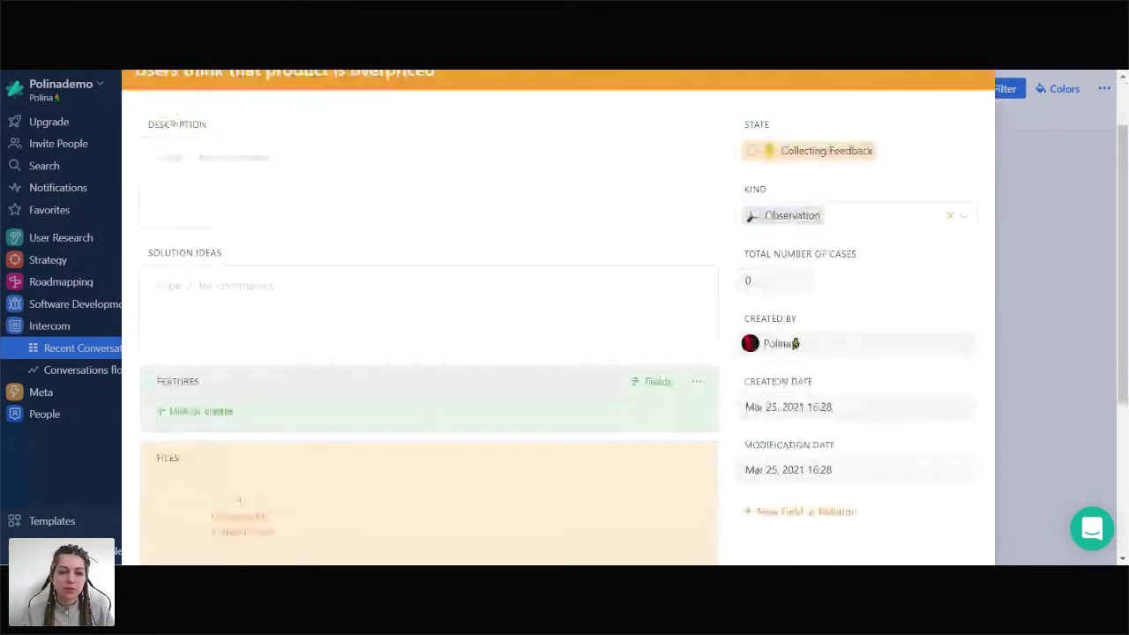
{"action": "scroll", "coordinate": [235, 393], "scroll_direction": "down", "scroll_amount": 3}
{"action": "scroll", "coordinate": [429, 318], "scroll_direction": "up", "scroll_amount": 1}
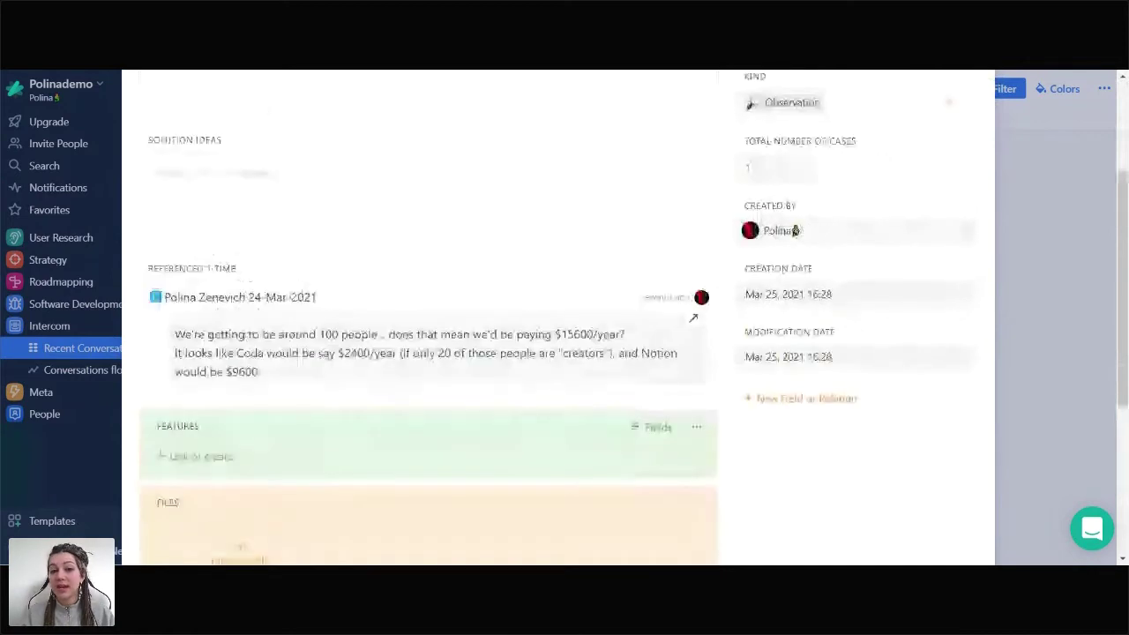
{"action": "scroll", "coordinate": [428, 318], "scroll_direction": "up", "scroll_amount": 1}
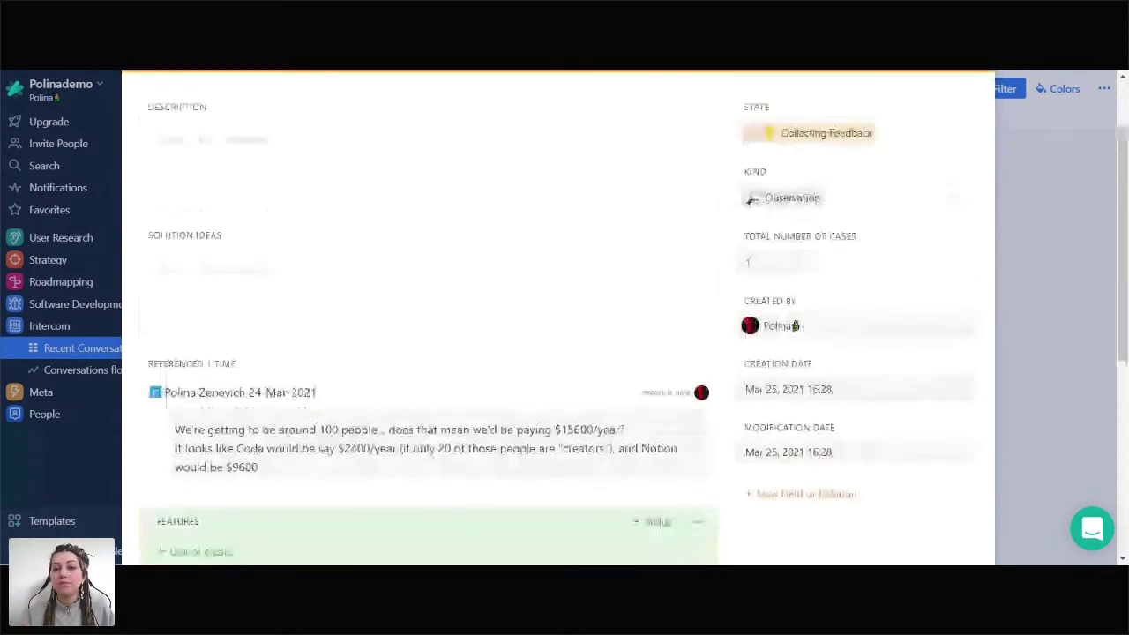
{"action": "scroll", "coordinate": [429, 318], "scroll_direction": "up", "scroll_amount": 1}
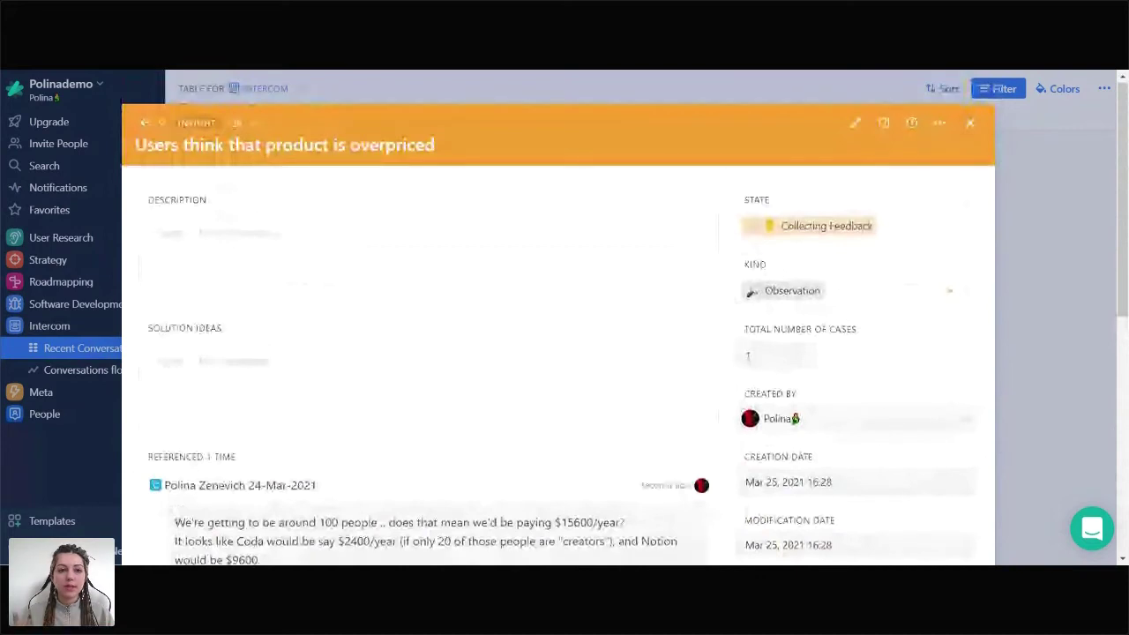
Inspect the insight's Solution Ideas and Description fields.
{"action": "left_click", "coordinate": [157, 361]}
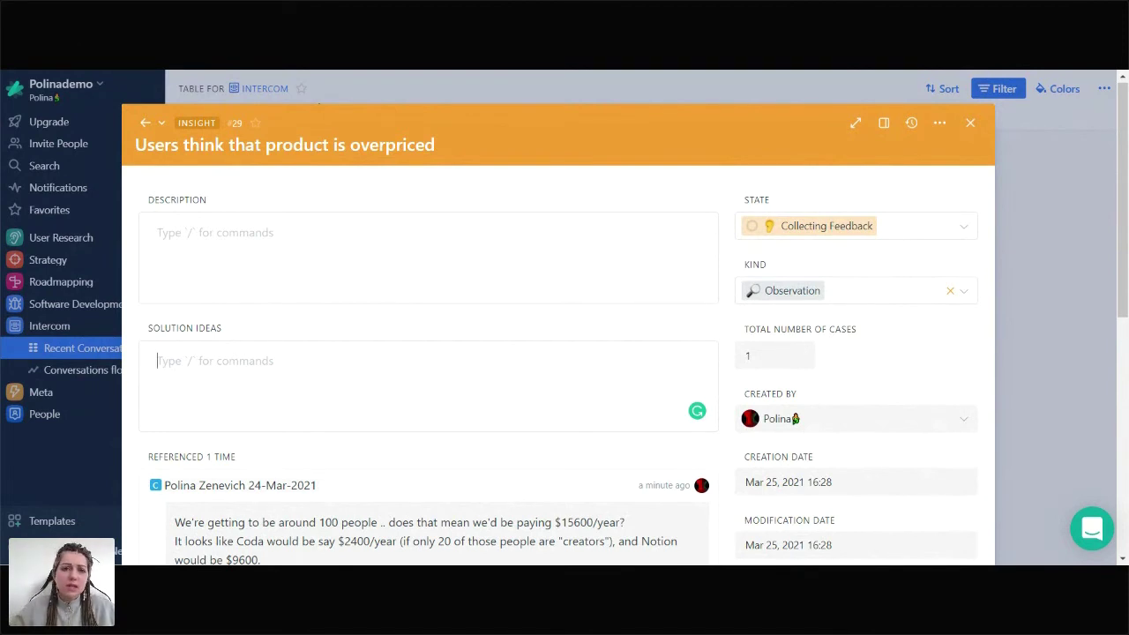
{"action": "scroll", "coordinate": [558, 335], "scroll_direction": "down", "scroll_amount": 2}
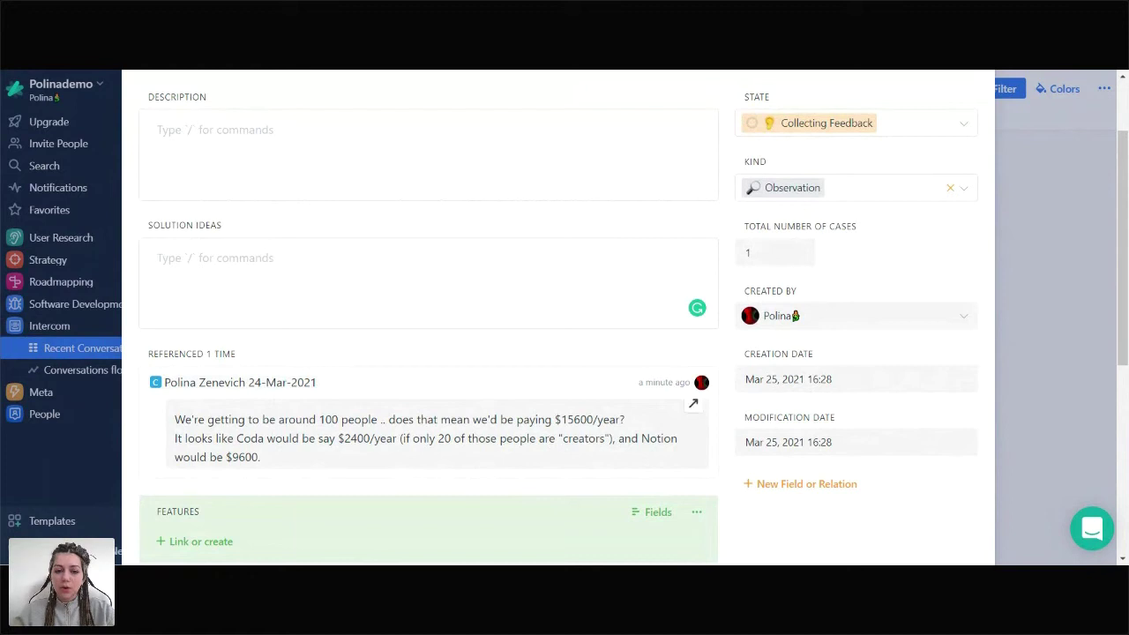
{"action": "left_click", "coordinate": [159, 129]}
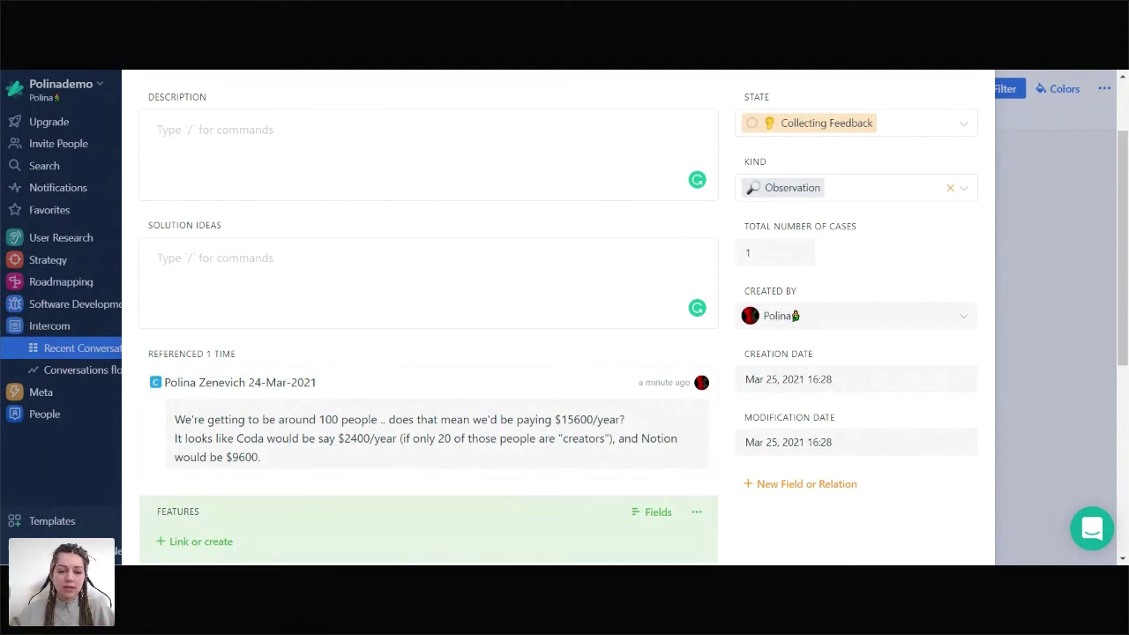
{"action": "scroll", "coordinate": [564, 317], "scroll_direction": "up", "scroll_amount": 1}
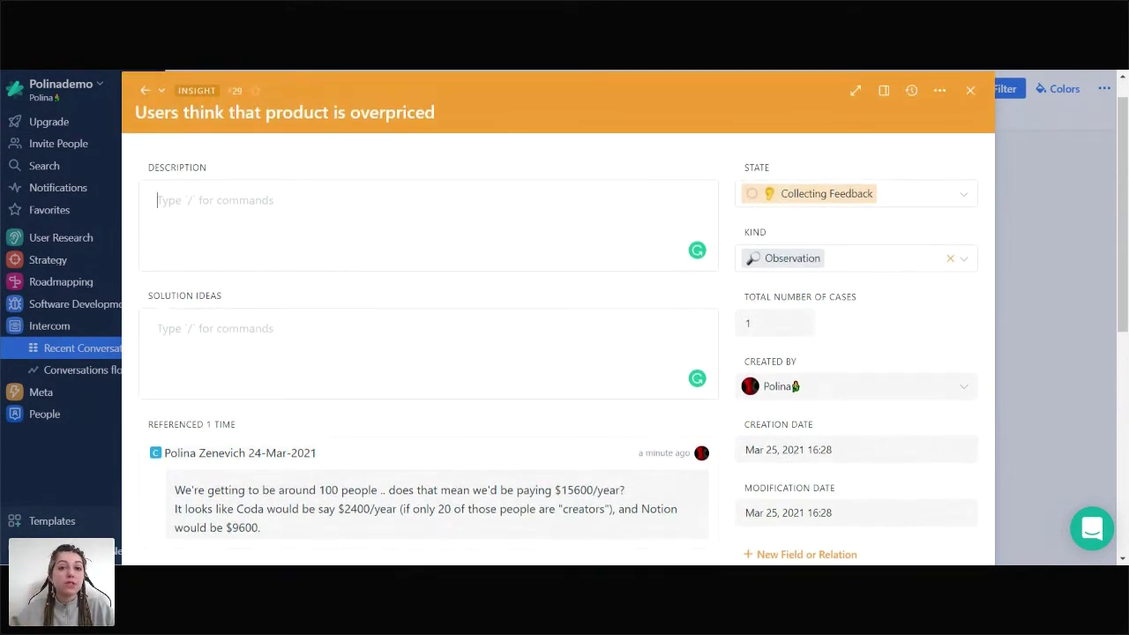
Retitle the insight 'User thinks about wrong competitors' and review its fields.
{"action": "left_click_drag", "start_coordinate": [436, 112], "coordinate": [96, 135]}
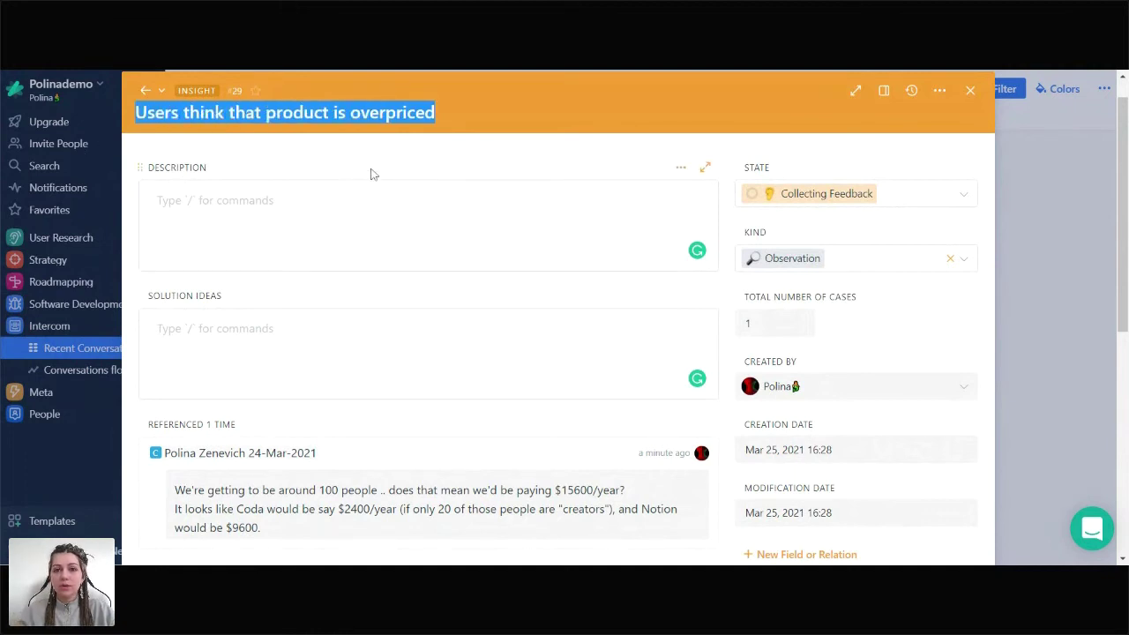
{"action": "key", "text": "BackSpace"}
{"action": "type", "text": "Use"}
{"action": "key", "text": "BackSpace"}
{"action": "type", "text": "er th"}
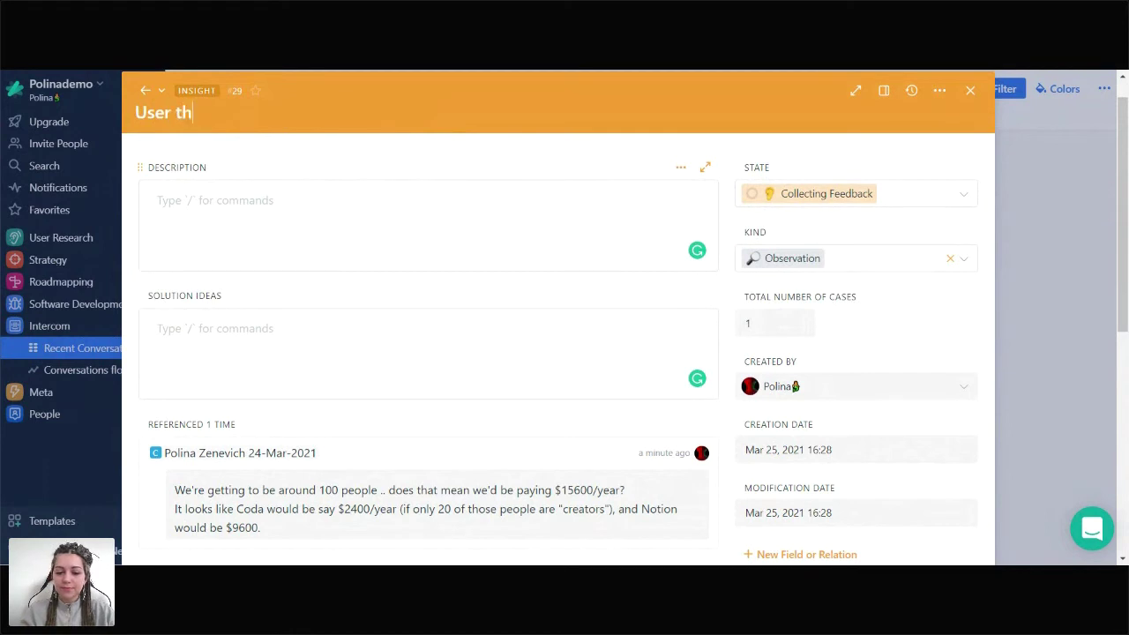
{"action": "type", "text": "inks about"}
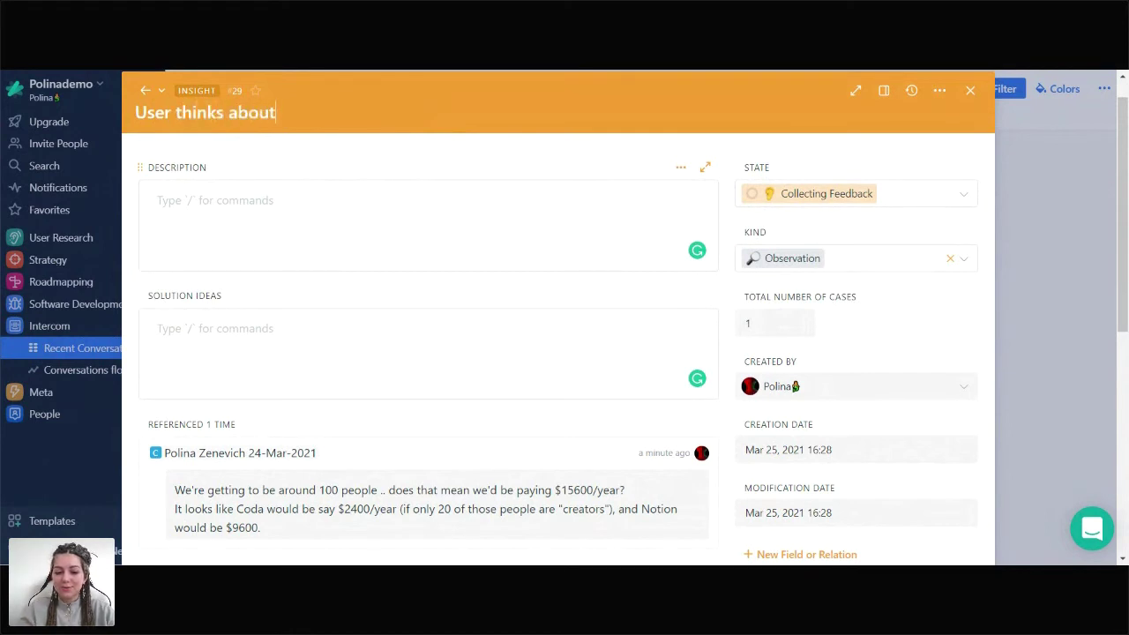
{"action": "type", "text": " wrong compte"}
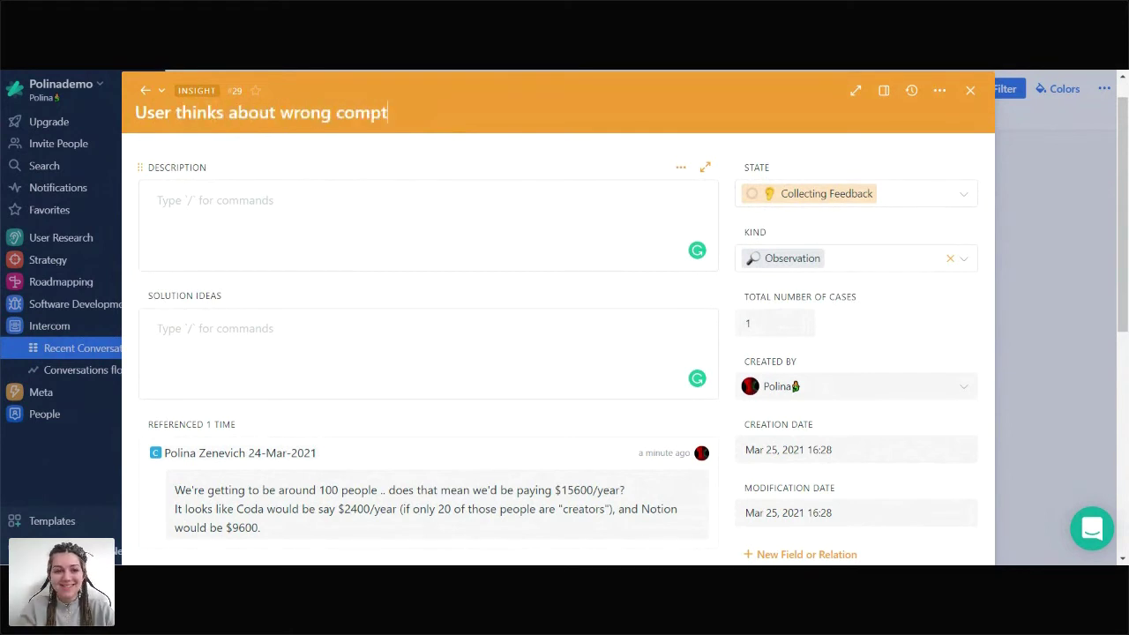
{"action": "key", "text": "BackSpace"}
{"action": "key", "text": "BackSpace"}
{"action": "type", "text": "eti"}
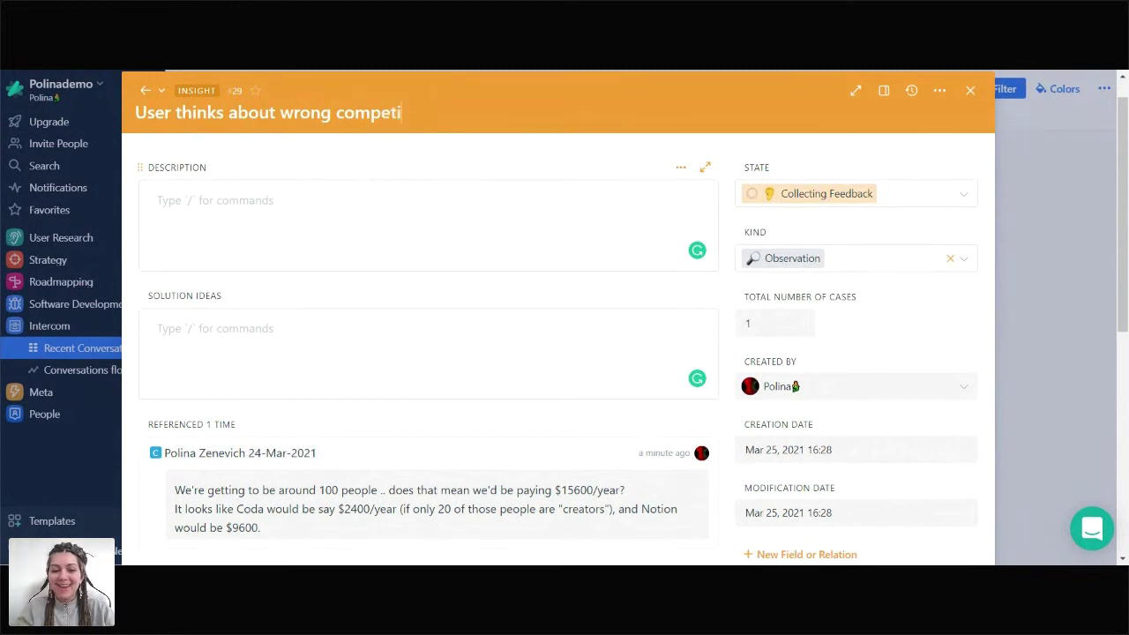
{"action": "type", "text": "tors"}
{"action": "left_click", "coordinate": [159, 201]}
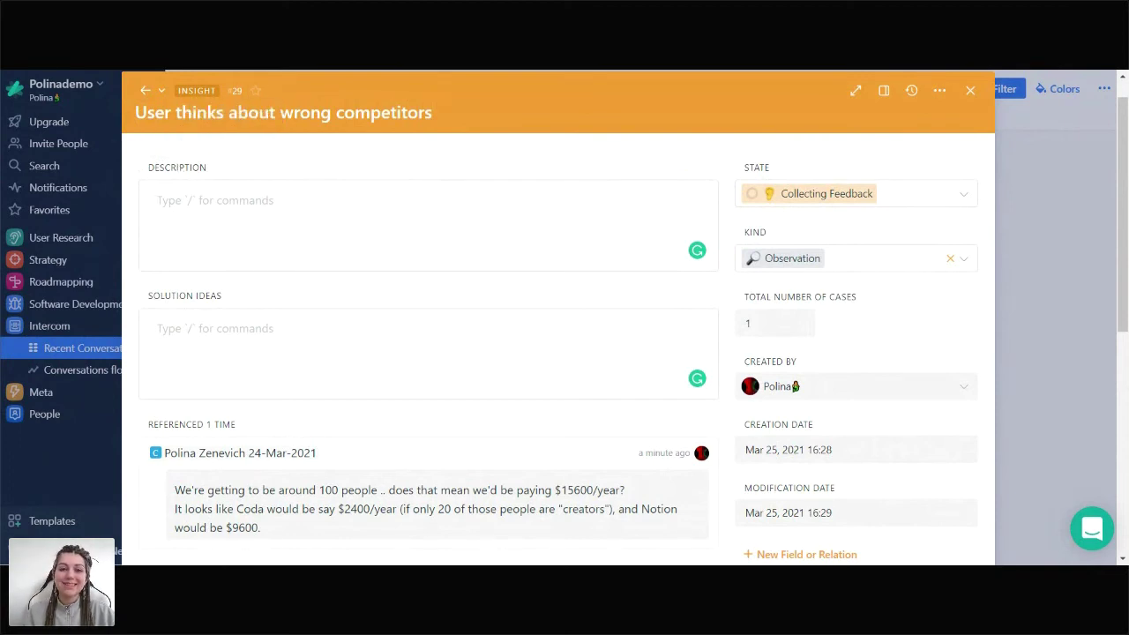
{"action": "scroll", "coordinate": [409, 327], "scroll_direction": "down", "scroll_amount": 3}
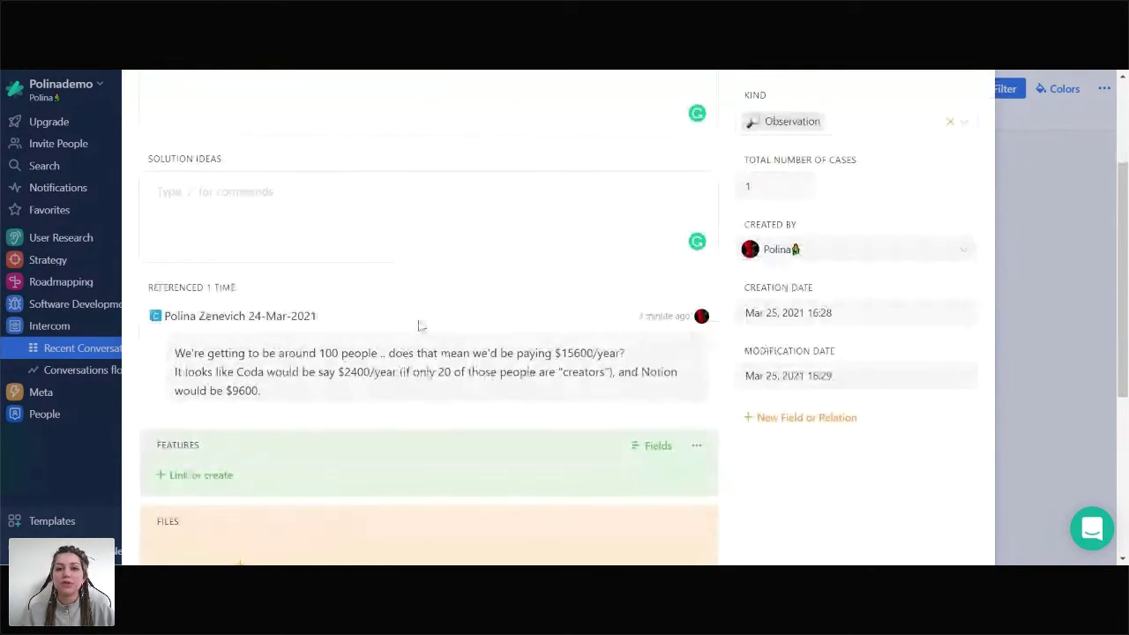
{"action": "scroll", "coordinate": [420, 325], "scroll_direction": "up", "scroll_amount": 4}
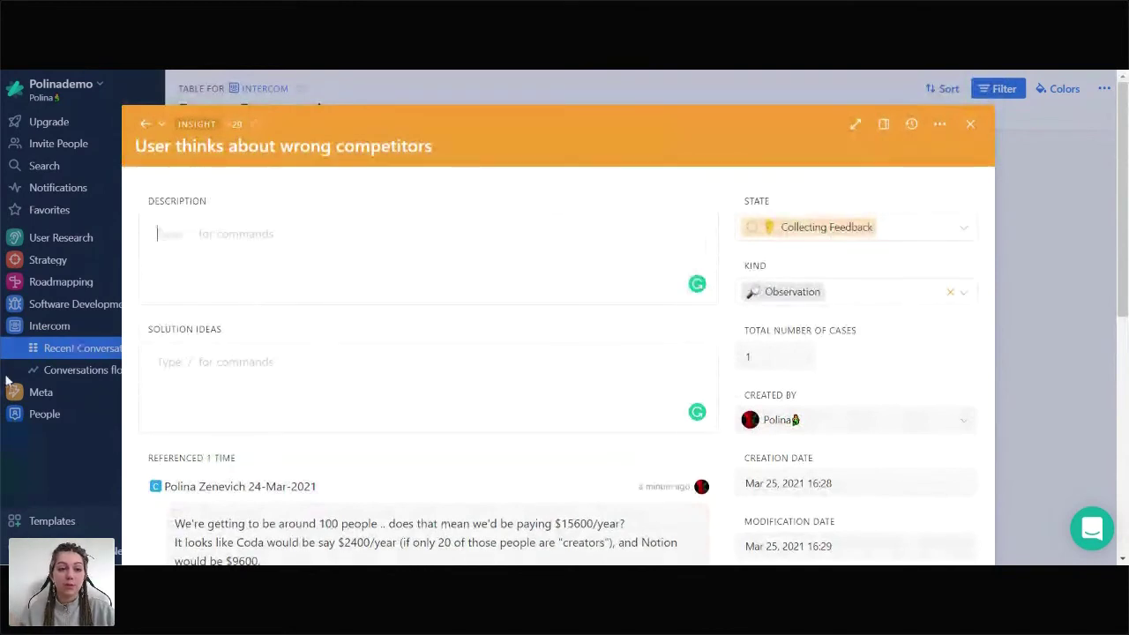
Close the insight and open the 23-Mar-2021 conversation in row 3.
{"action": "left_click", "coordinate": [56, 344]}
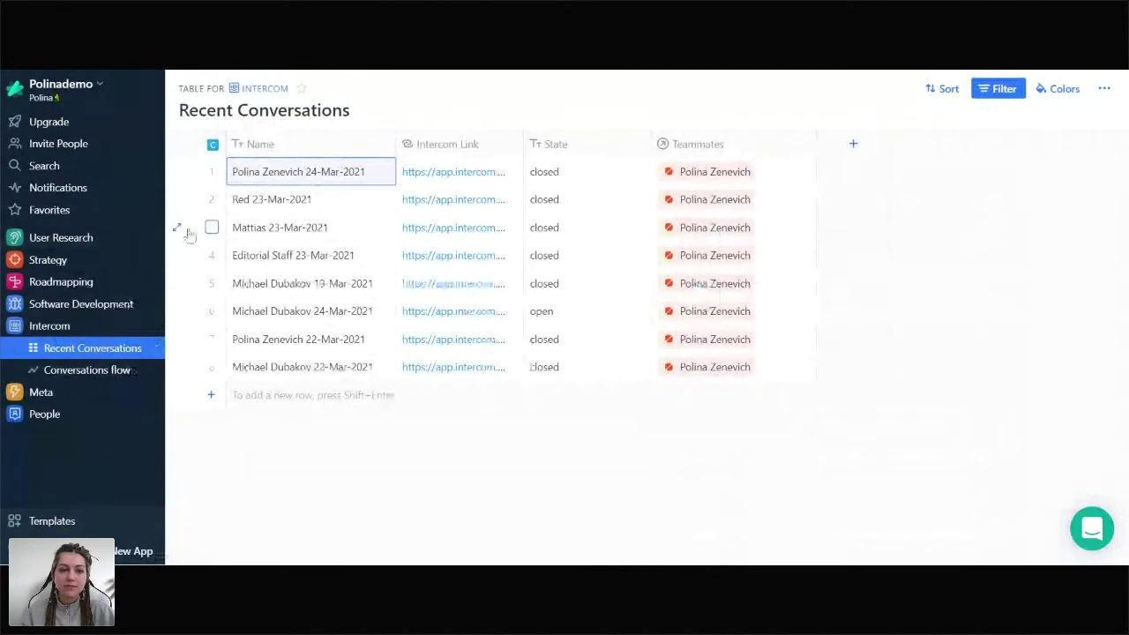
{"action": "left_click", "coordinate": [177, 228]}
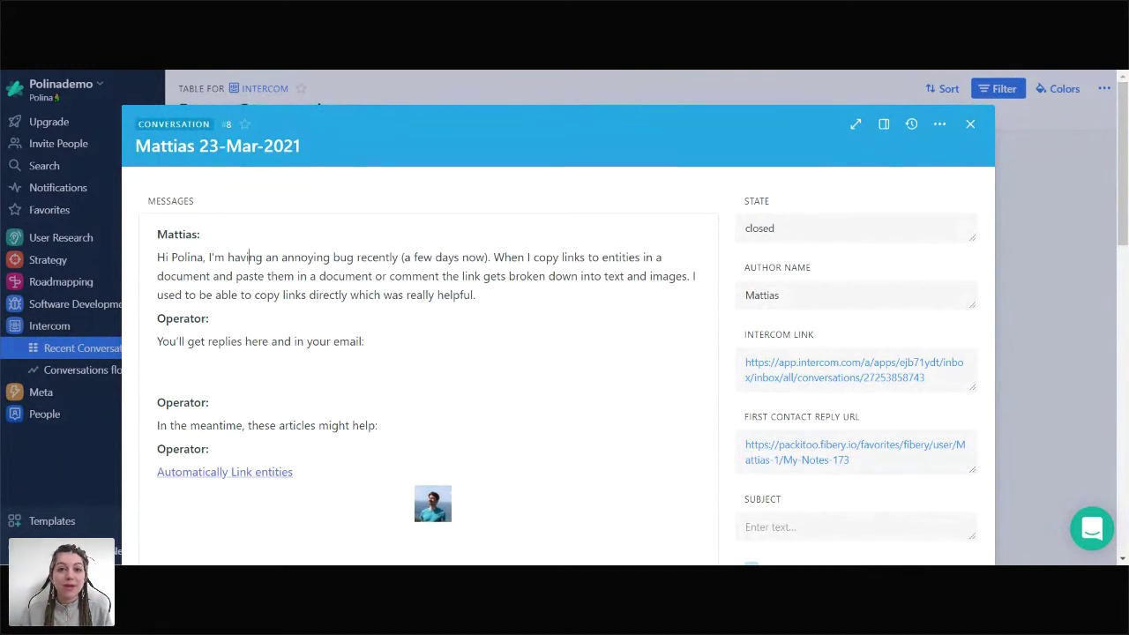
Link the customer's broken-links paragraph to a new Bug 'Super urgent bug in documents'.
{"action": "left_click_drag", "start_coordinate": [476, 294], "coordinate": [156, 256]}
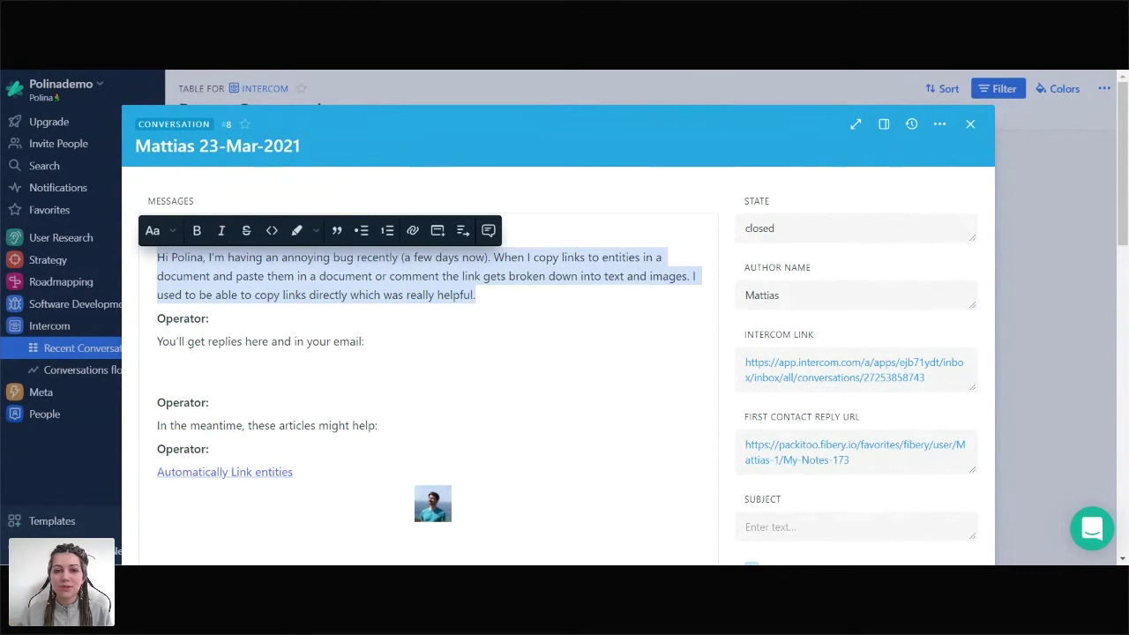
{"action": "left_click", "coordinate": [463, 231]}
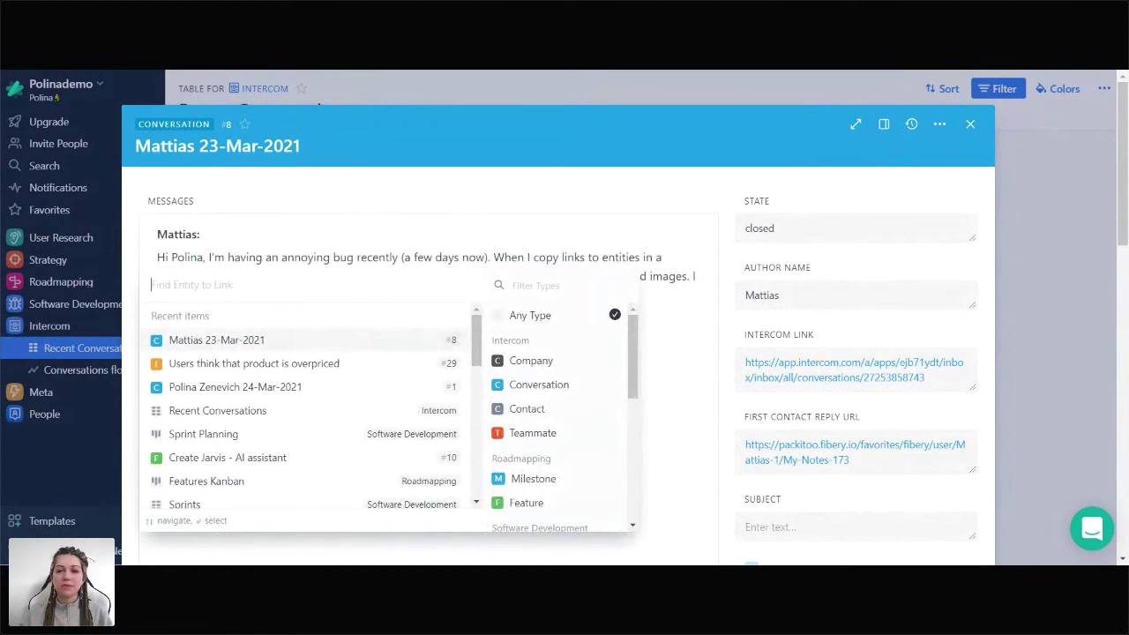
{"action": "left_click", "coordinate": [529, 285]}
{"action": "type", "text": "bug"}
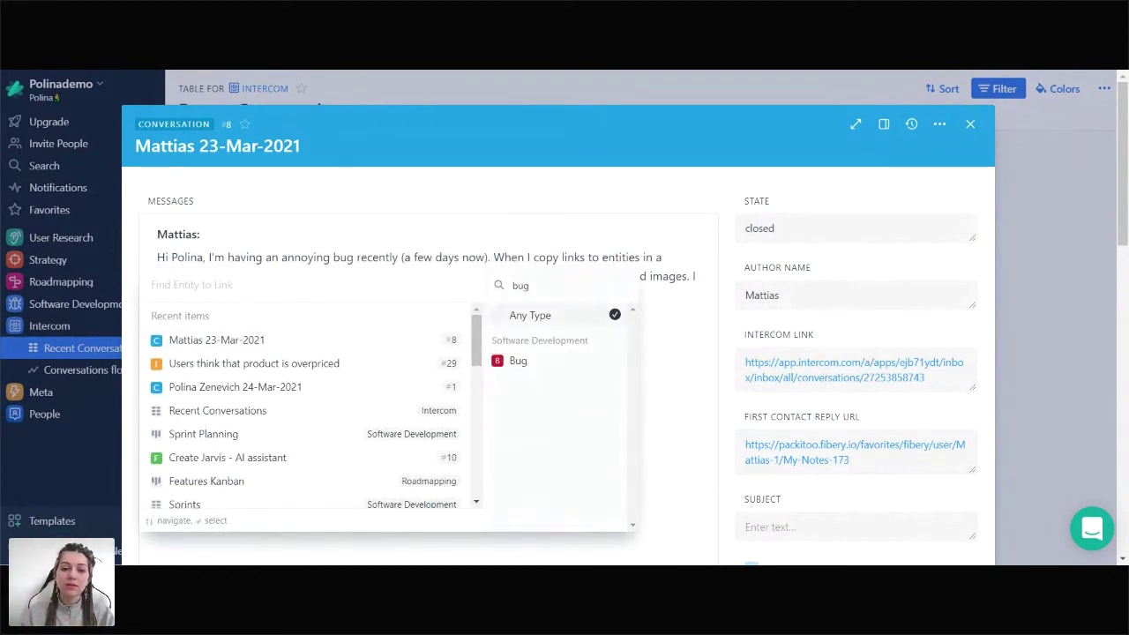
{"action": "left_click", "coordinate": [529, 370]}
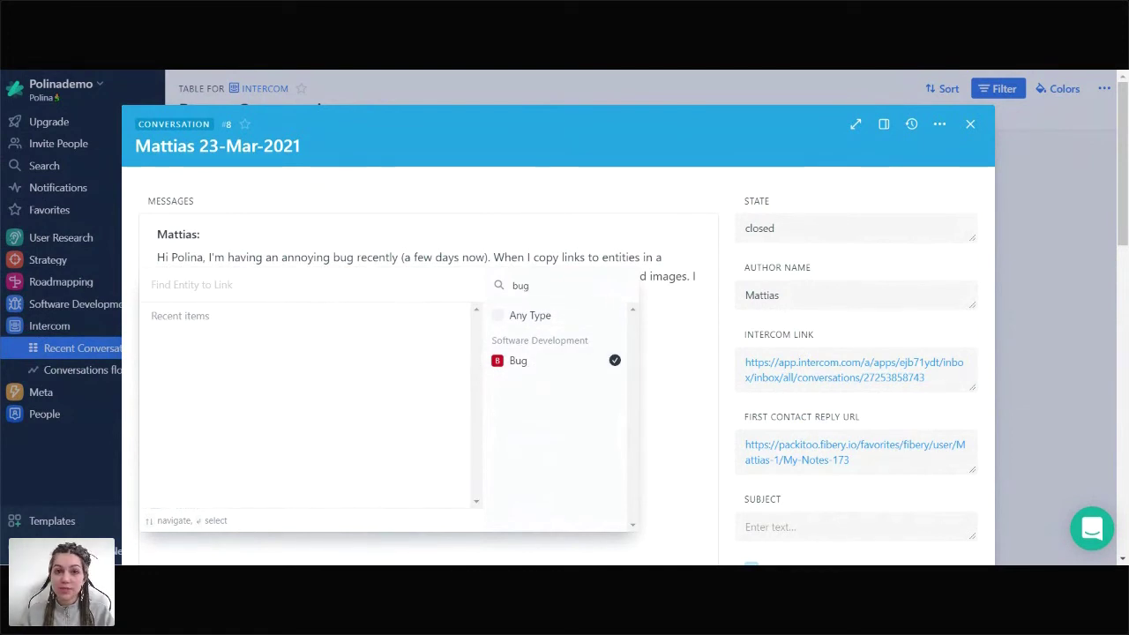
{"action": "type", "text": "Sup"}
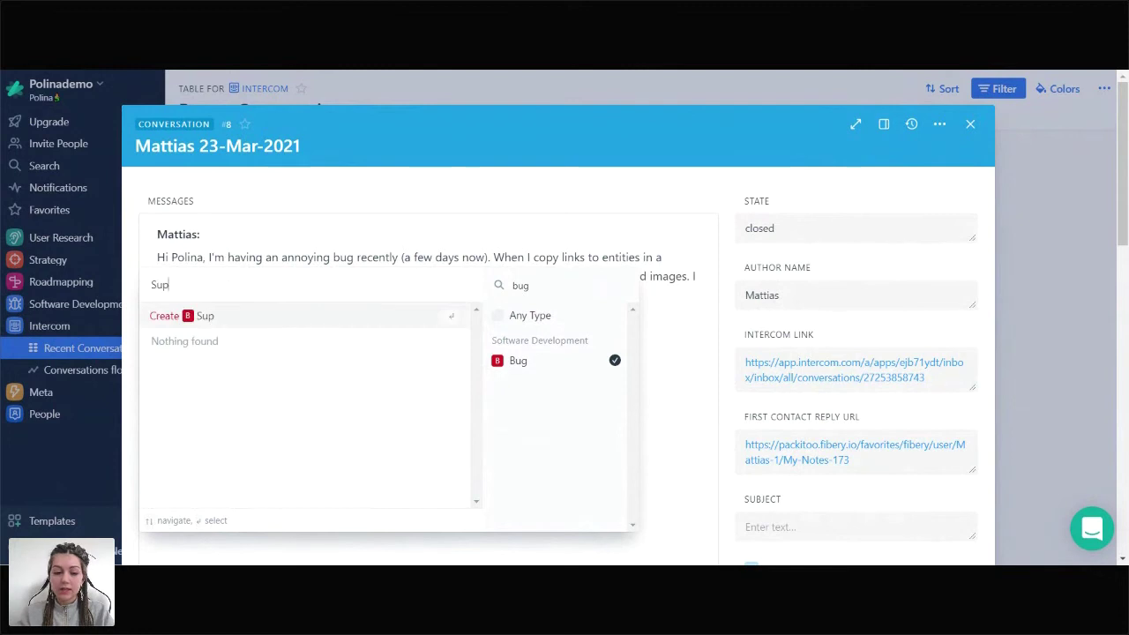
{"action": "type", "text": "er urgent"}
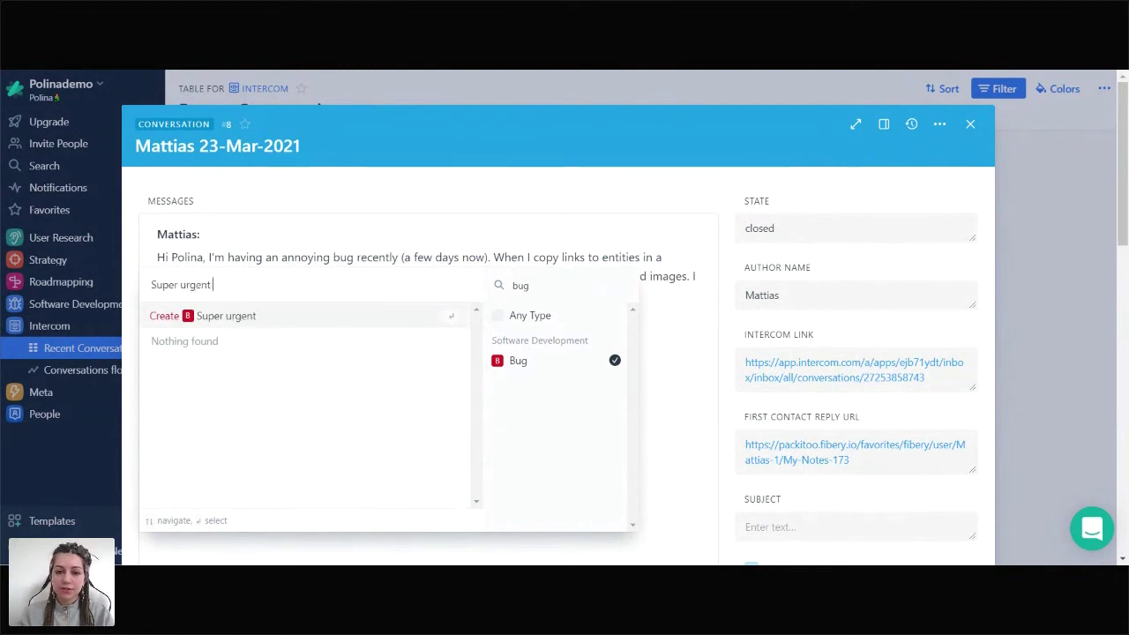
{"action": "type", "text": " bug in documents"}
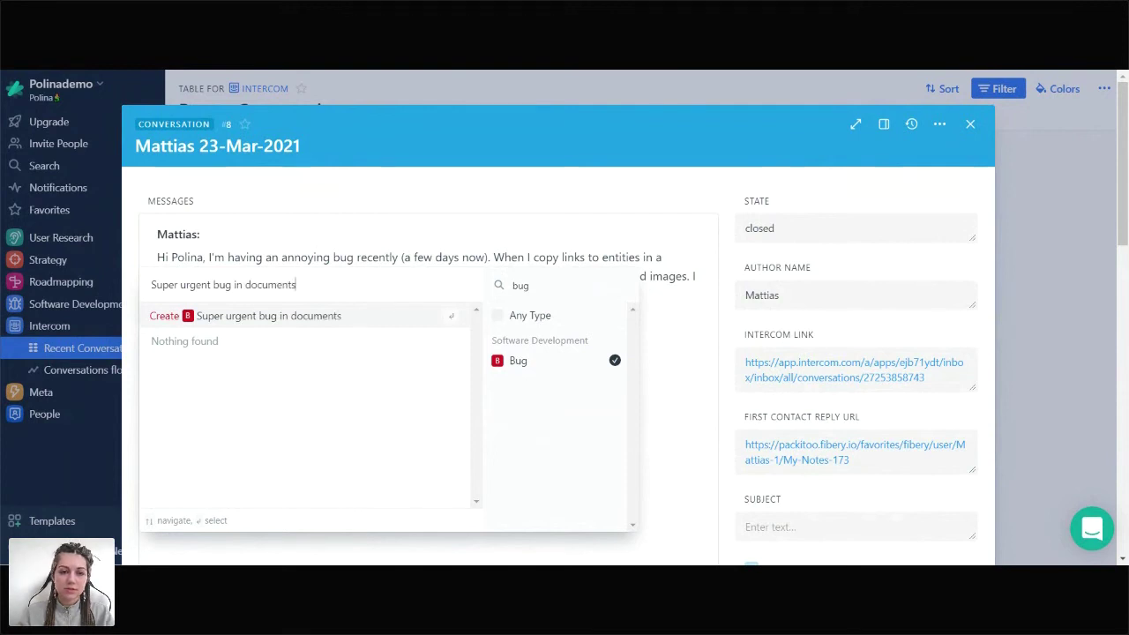
{"action": "left_click", "coordinate": [319, 317]}
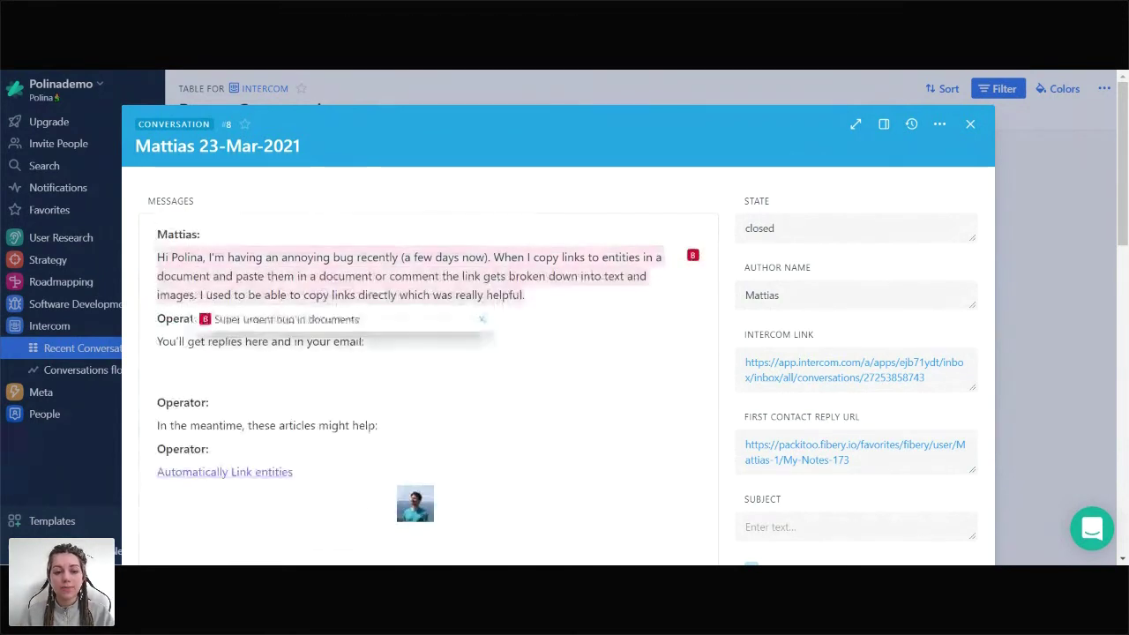
Open bug #2 'Super urgent bug in documents', review its fields, then close it.
{"action": "left_click", "coordinate": [323, 321]}
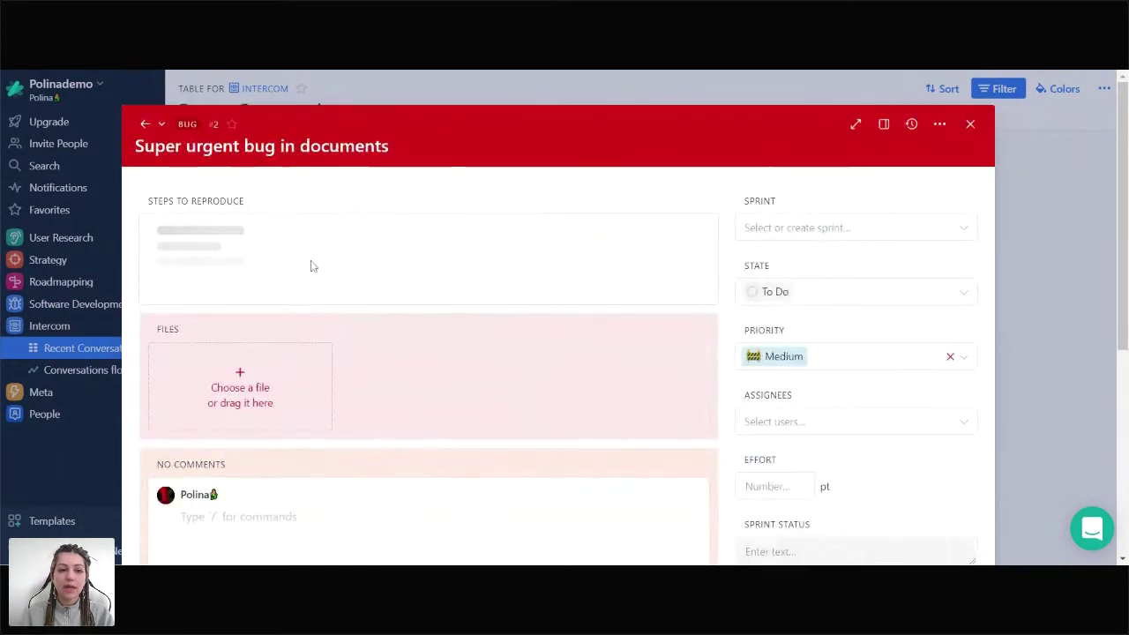
{"action": "left_click", "coordinate": [254, 233]}
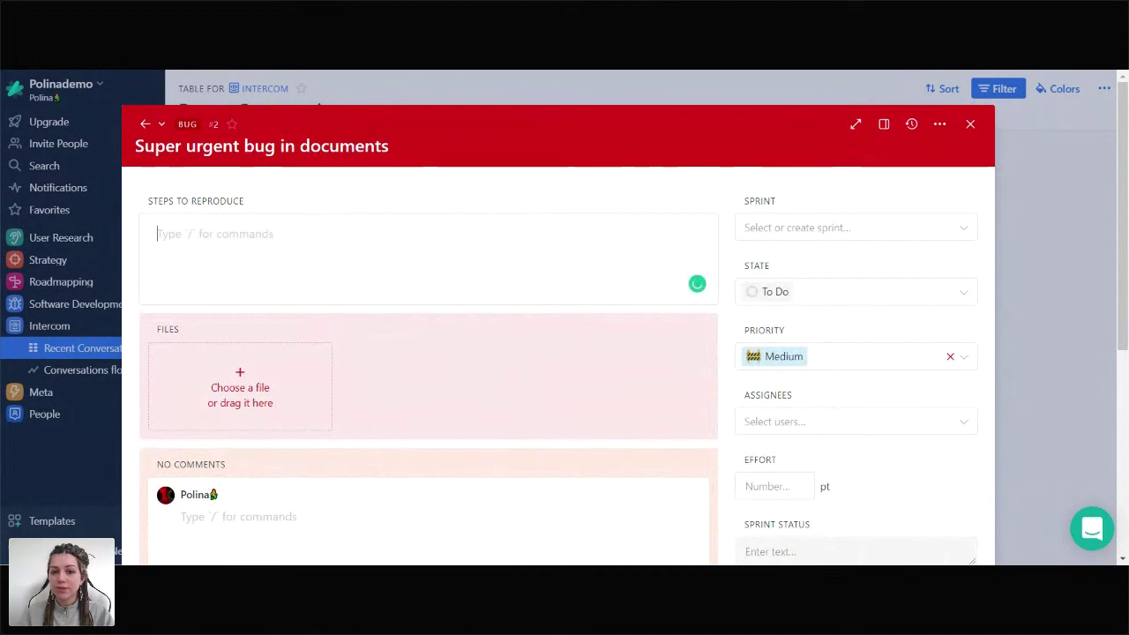
{"action": "scroll", "coordinate": [818, 233], "scroll_direction": "down", "scroll_amount": 2}
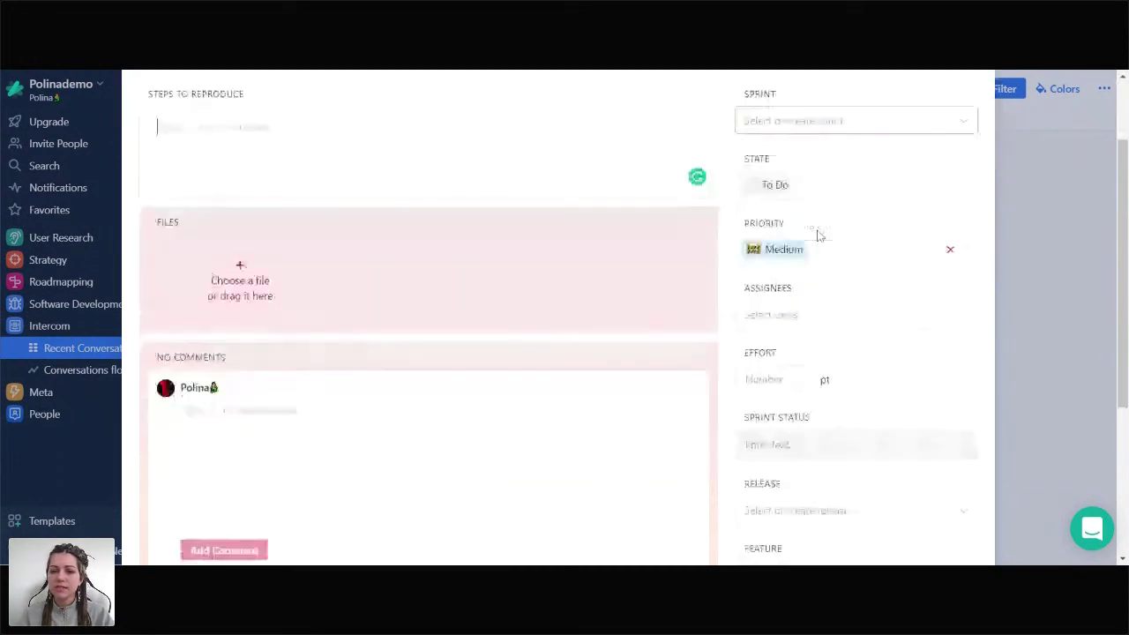
{"action": "scroll", "coordinate": [811, 236], "scroll_direction": "up", "scroll_amount": 2}
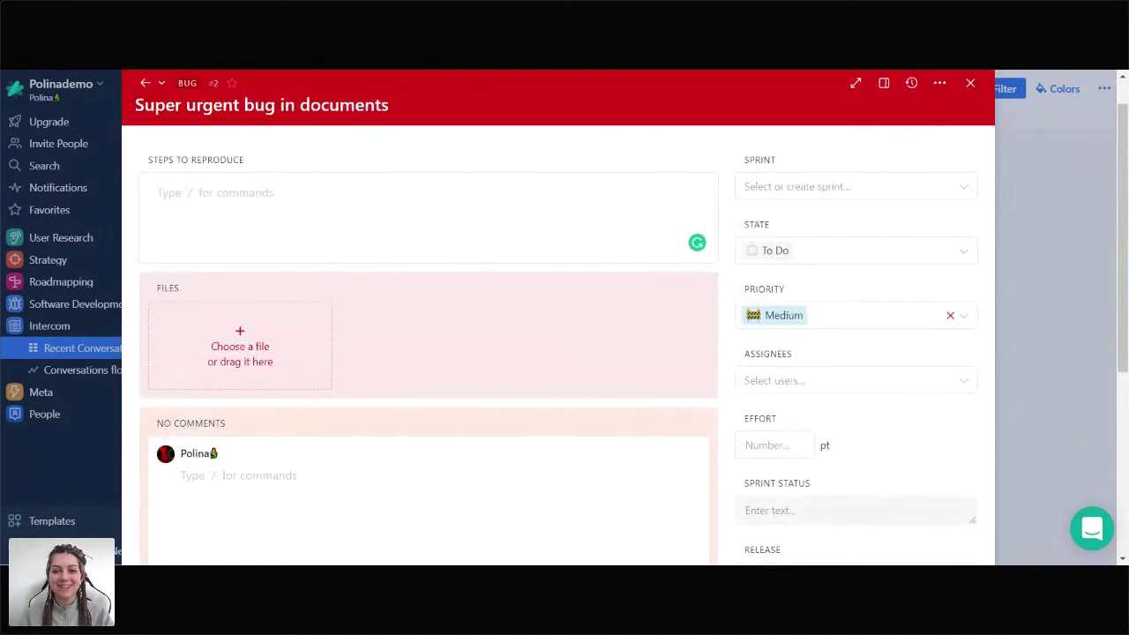
{"action": "scroll", "coordinate": [558, 336], "scroll_direction": "down", "scroll_amount": 1}
{"action": "scroll", "coordinate": [558, 335], "scroll_direction": "up", "scroll_amount": 2}
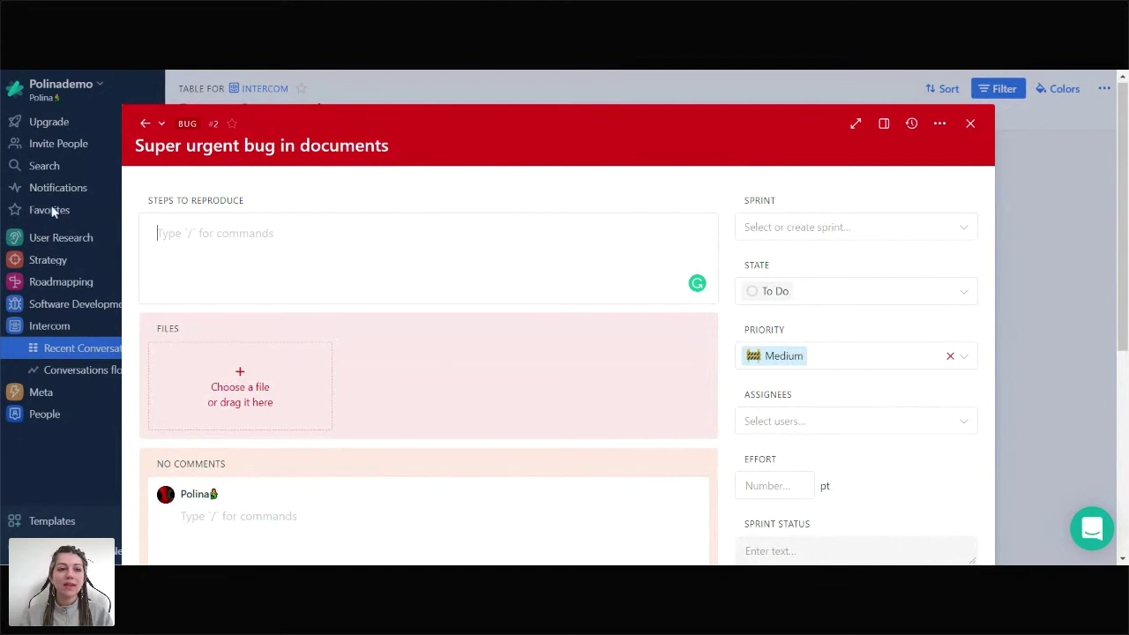
{"action": "scroll", "coordinate": [558, 335], "scroll_direction": "down", "scroll_amount": 3}
{"action": "scroll", "coordinate": [559, 335], "scroll_direction": "up", "scroll_amount": 3}
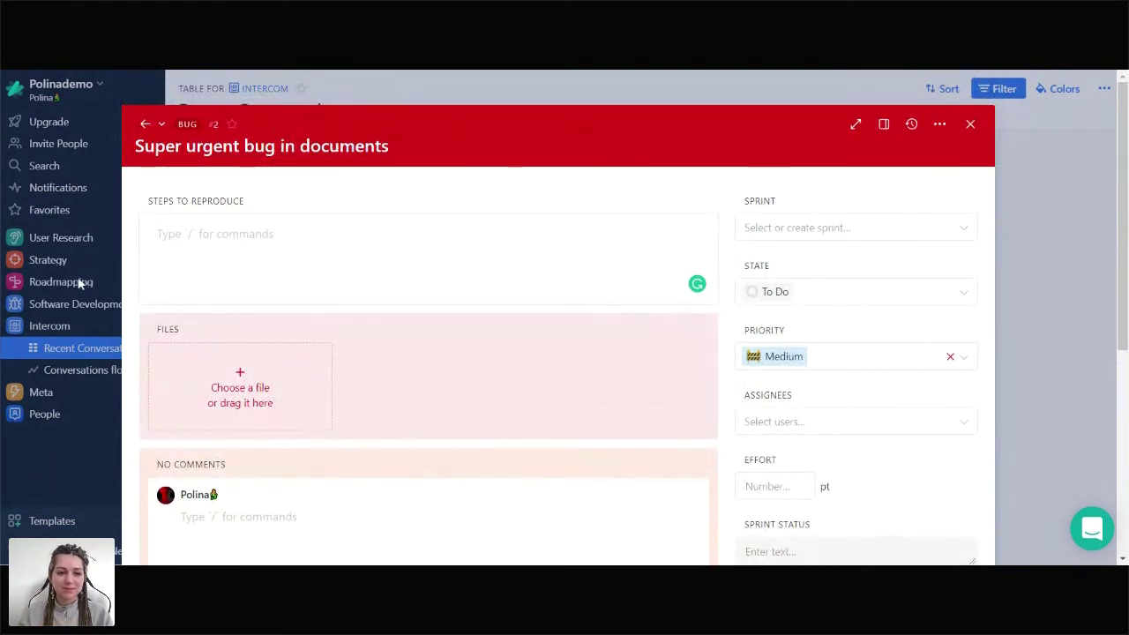
{"action": "key", "text": "Escape"}
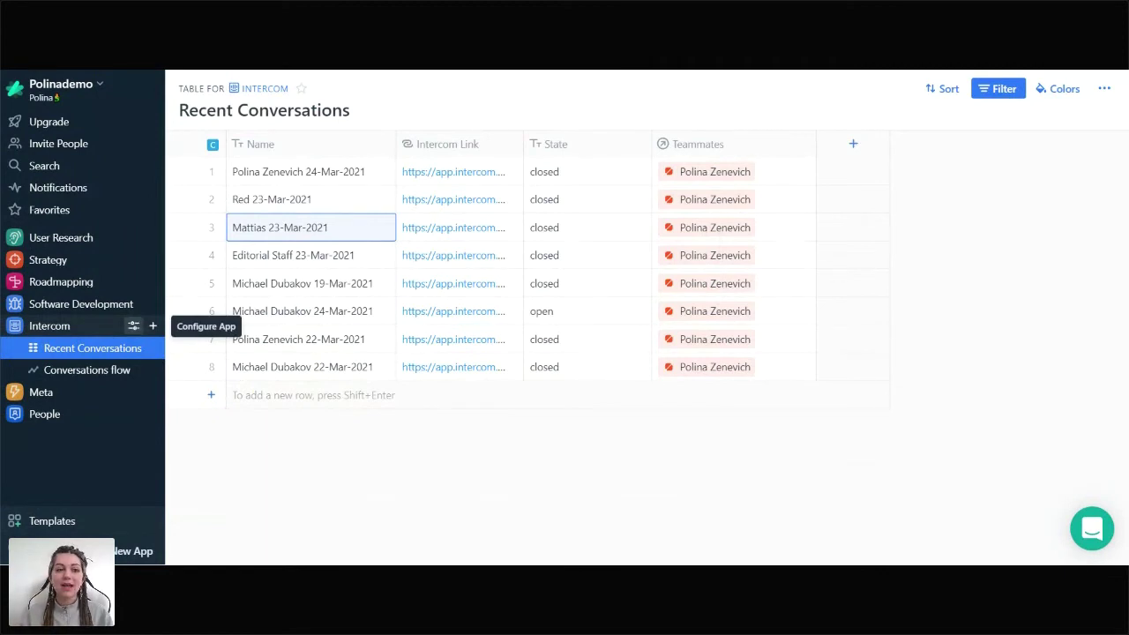
Collapse the Intercom app in the sidebar and open the Templates gallery.
{"action": "left_click", "coordinate": [51, 328]}
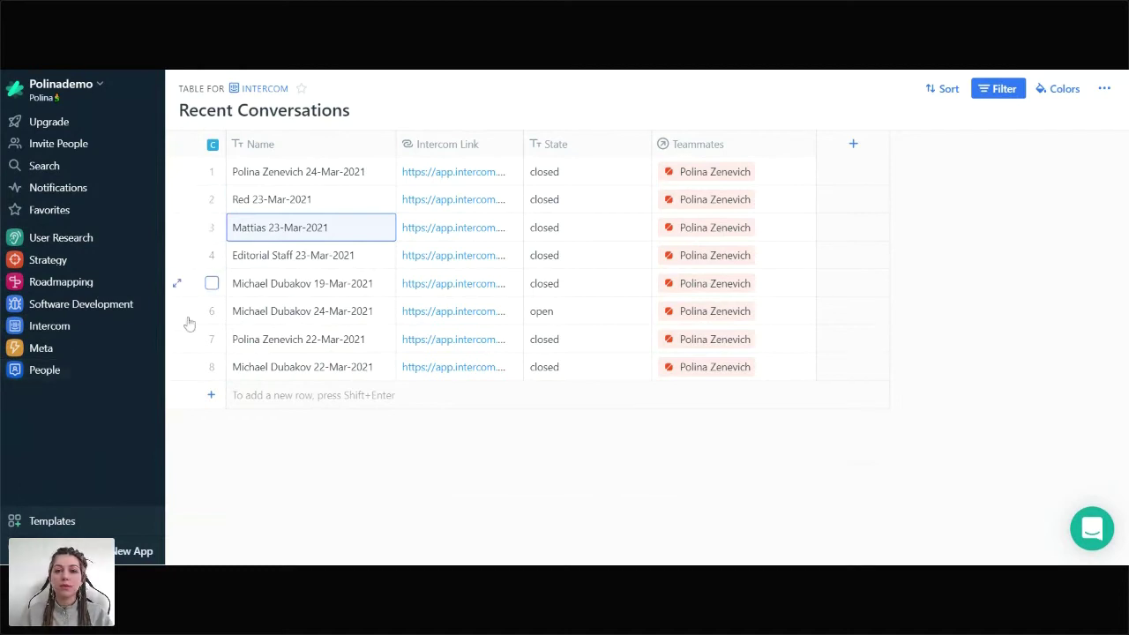
{"action": "left_click", "coordinate": [36, 527]}
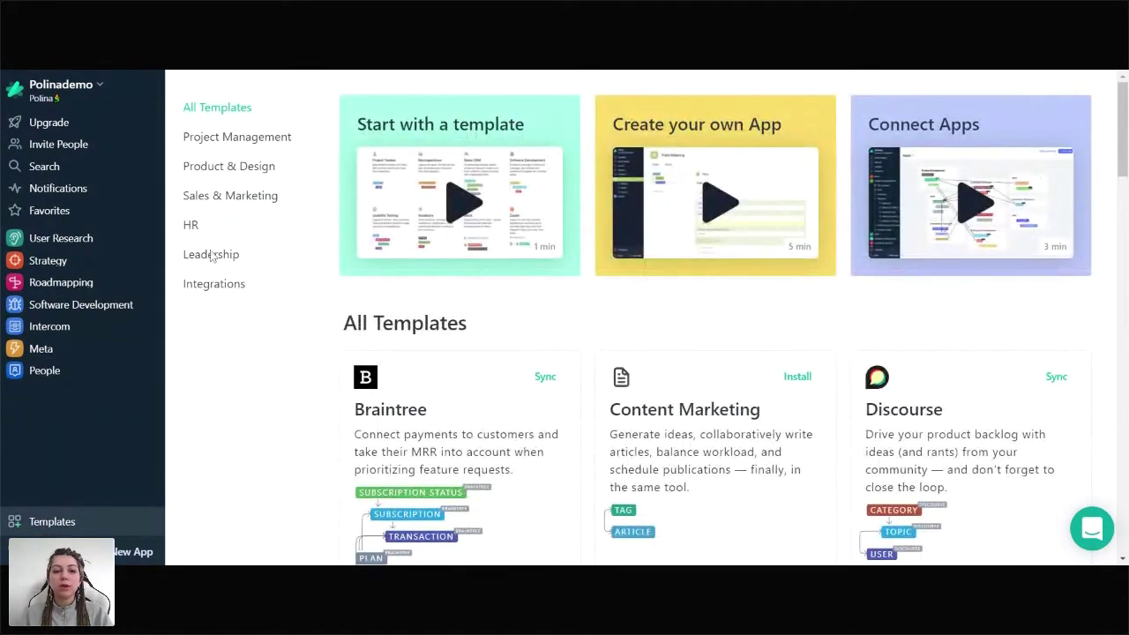
Browse Integrations templates down to Trello, Slack and Zapier, then expand the Meta app.
{"action": "left_click", "coordinate": [191, 286]}
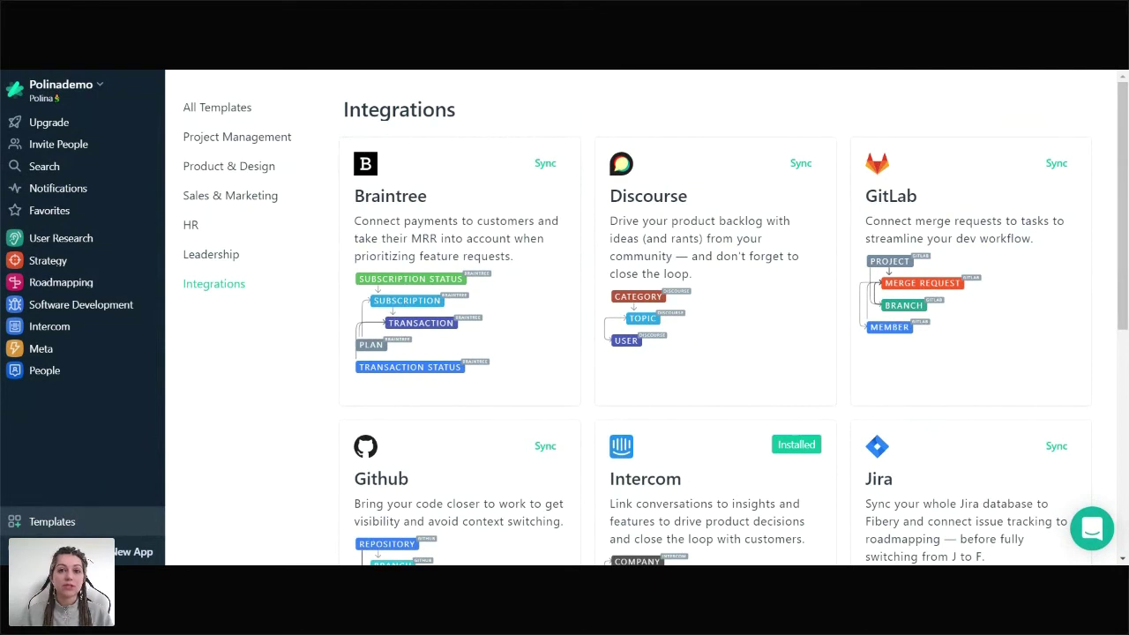
{"action": "scroll", "coordinate": [308, 368], "scroll_direction": "down", "scroll_amount": 1}
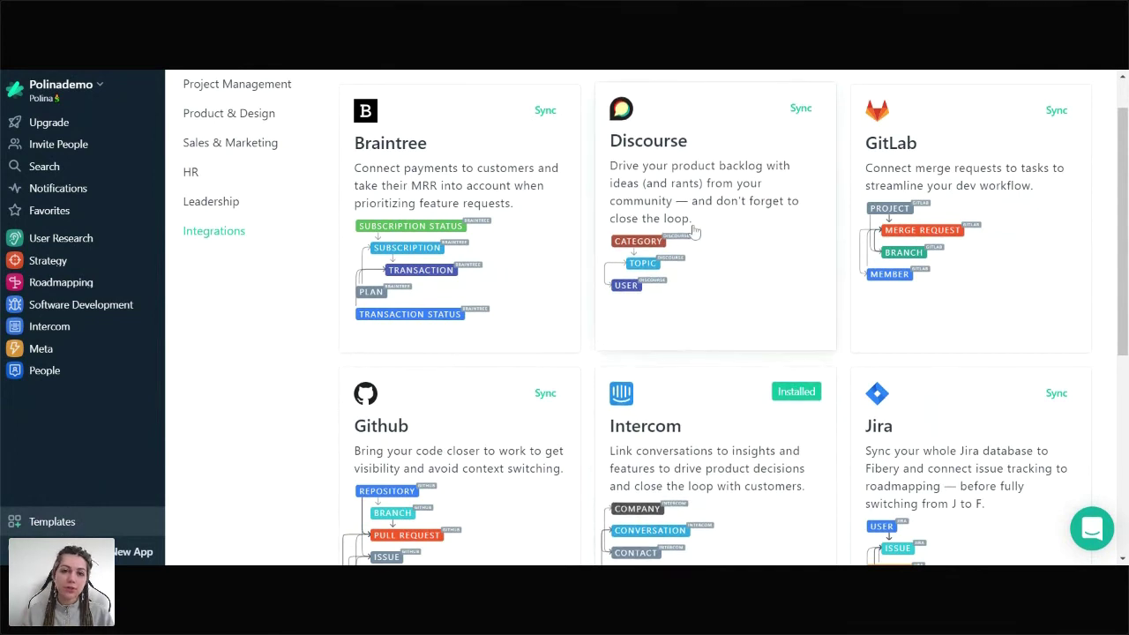
{"action": "scroll", "coordinate": [695, 231], "scroll_direction": "down", "scroll_amount": 3}
{"action": "scroll", "coordinate": [703, 345], "scroll_direction": "up", "scroll_amount": 2}
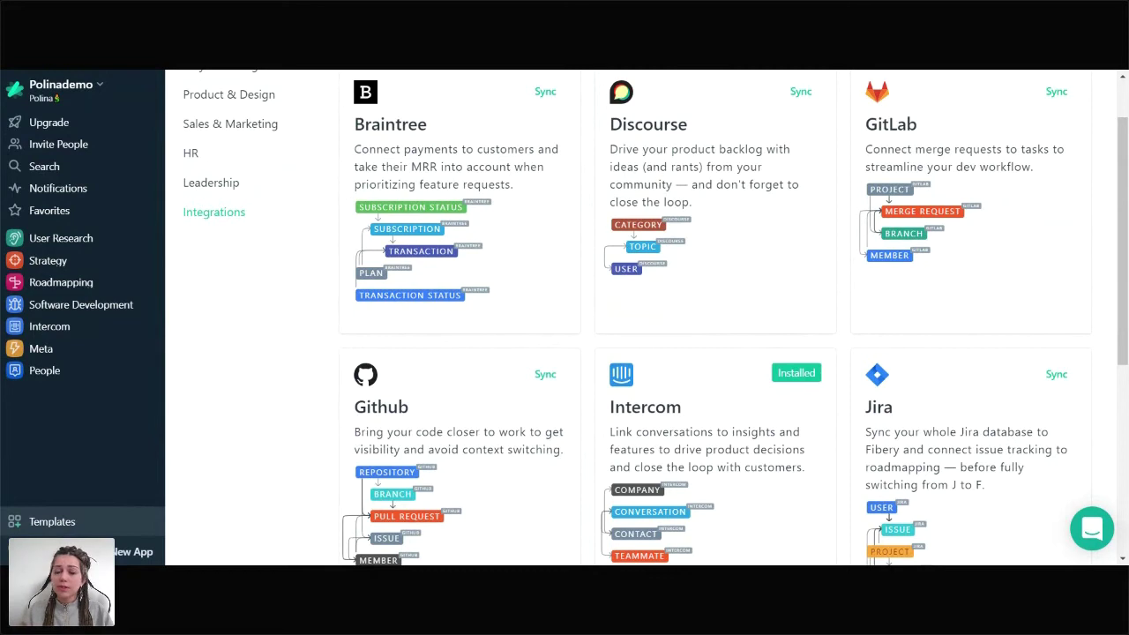
{"action": "scroll", "coordinate": [252, 348], "scroll_direction": "down", "scroll_amount": 1}
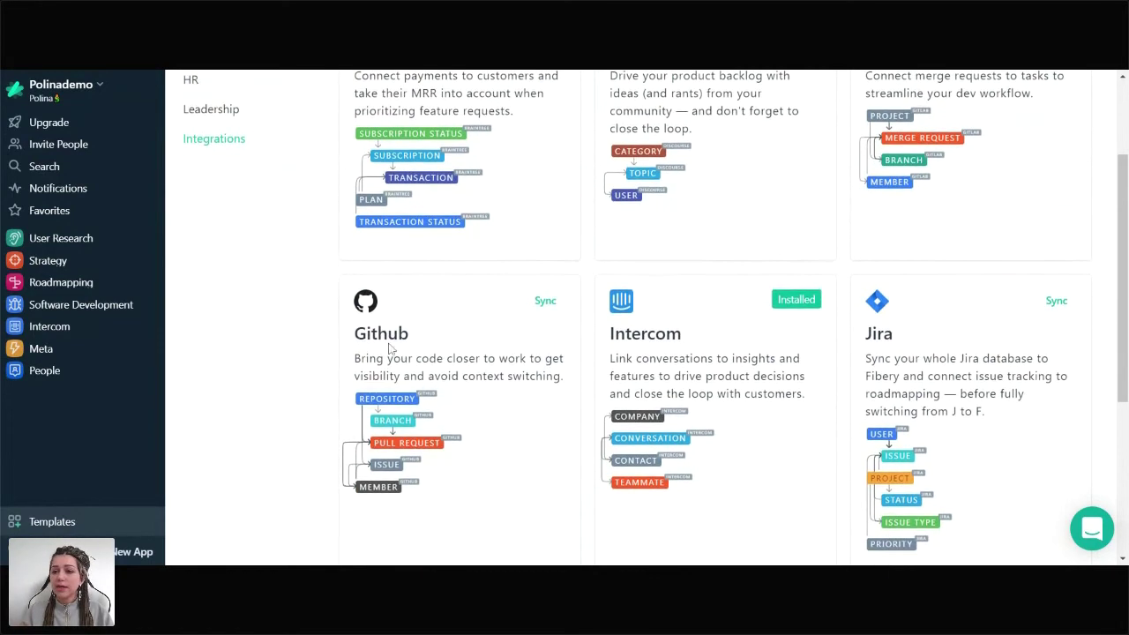
{"action": "scroll", "coordinate": [930, 370], "scroll_direction": "down", "scroll_amount": 1}
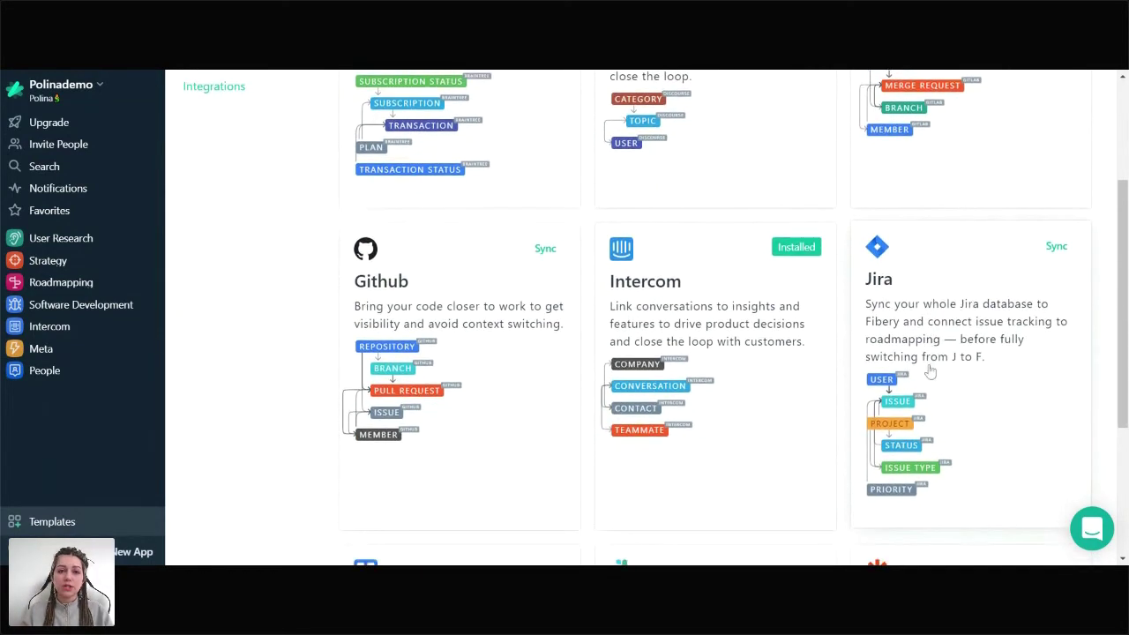
{"action": "scroll", "coordinate": [666, 415], "scroll_direction": "down", "scroll_amount": 3}
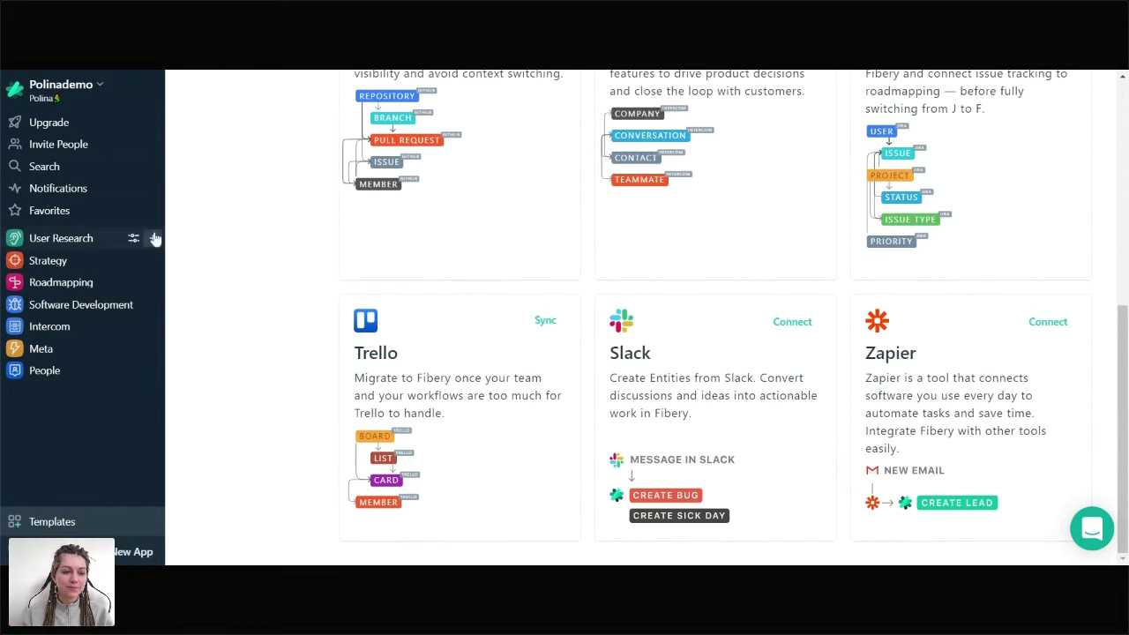
{"action": "left_click", "coordinate": [109, 348]}
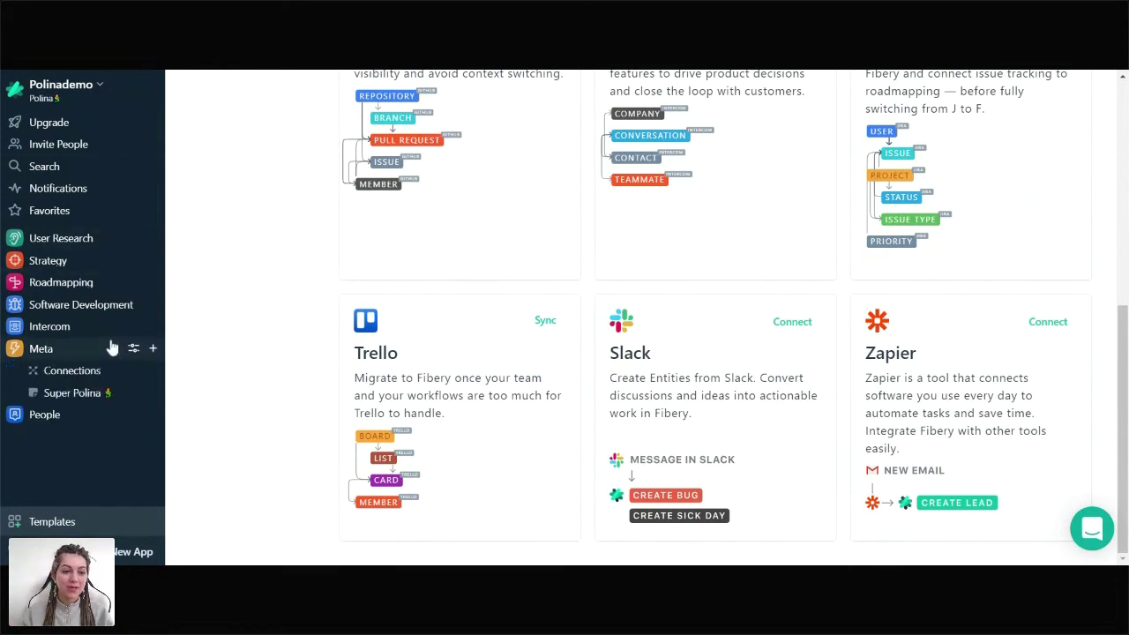
View the Super Polina document's 'What is Included?' onboarding calls, then collapse Meta and expand User Research.
{"action": "left_click", "coordinate": [81, 398]}
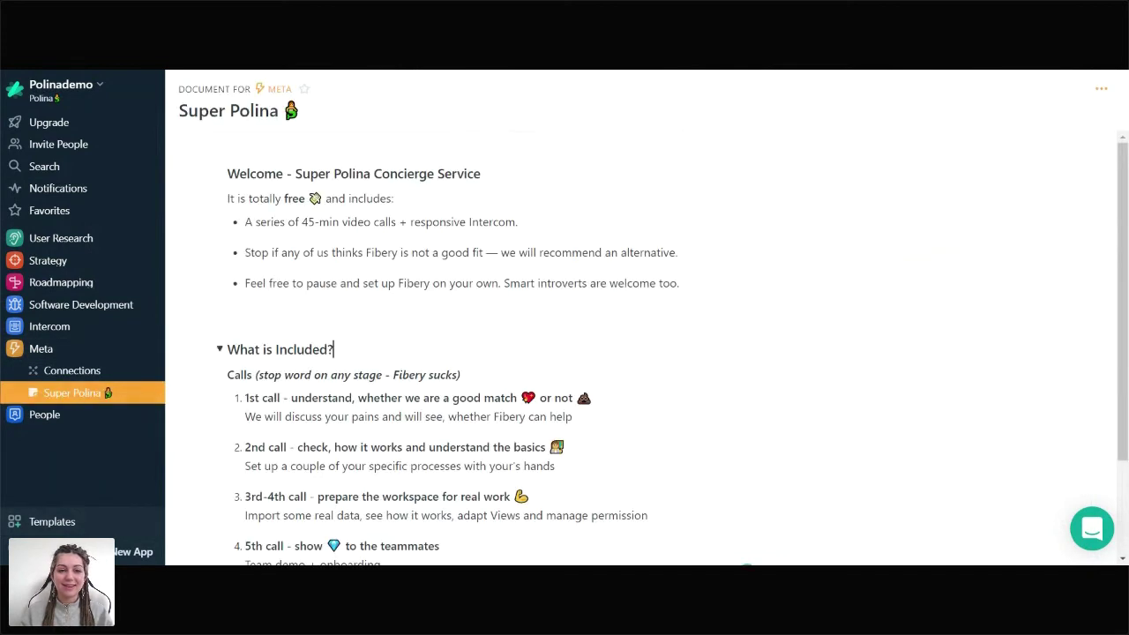
{"action": "scroll", "coordinate": [585, 351], "scroll_direction": "down", "scroll_amount": 1}
{"action": "scroll", "coordinate": [582, 335], "scroll_direction": "down", "scroll_amount": 1}
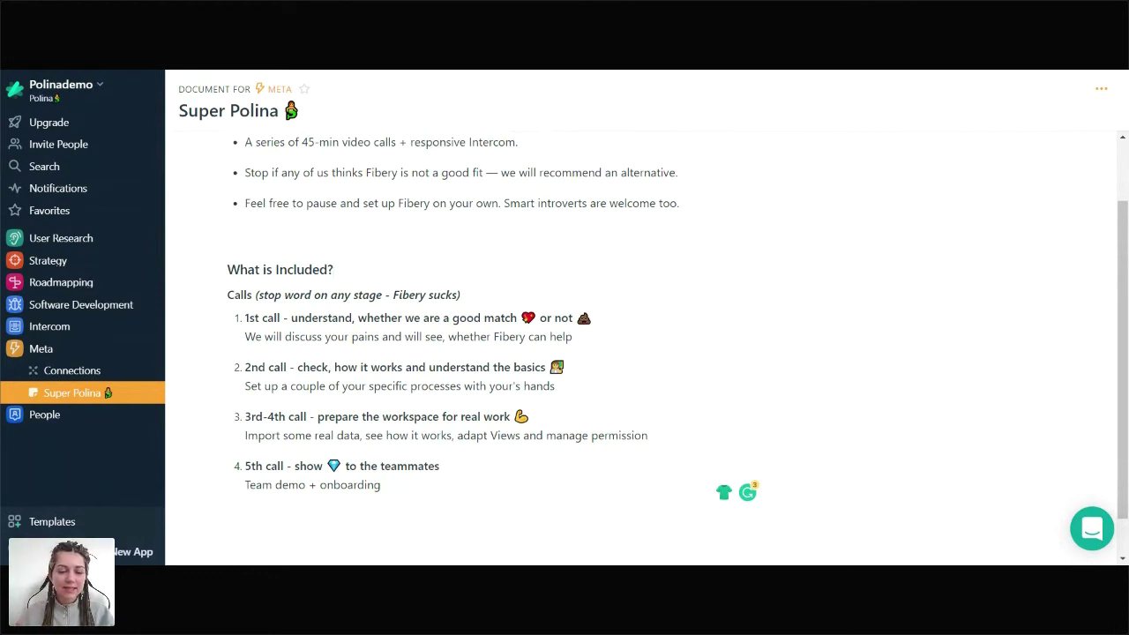
{"action": "left_click", "coordinate": [23, 354]}
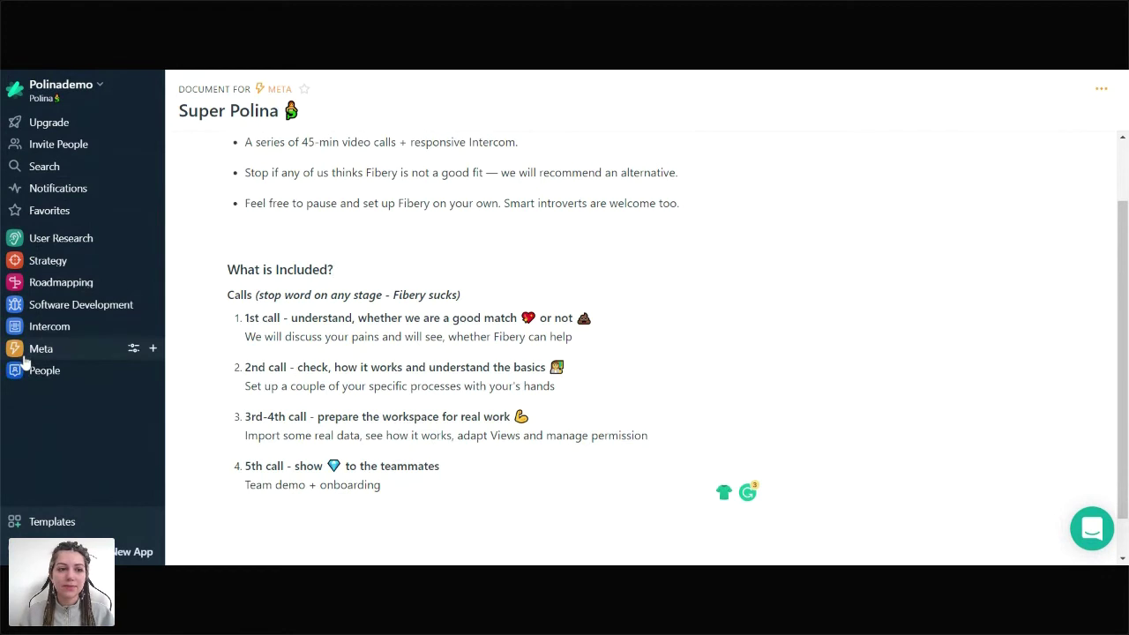
{"action": "left_click", "coordinate": [71, 250]}
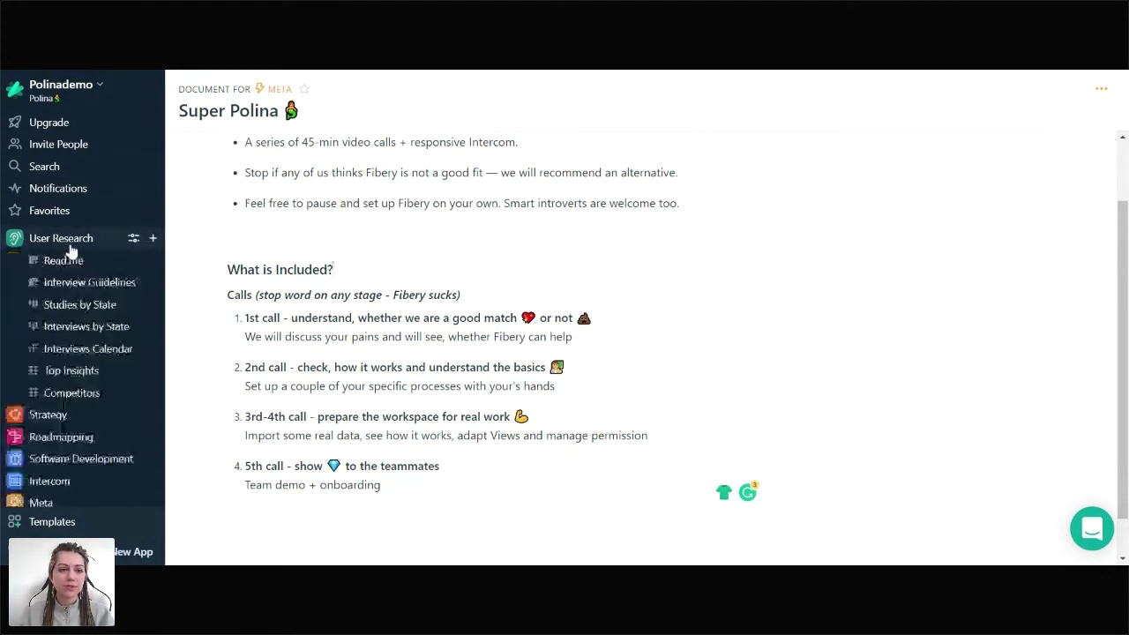
Open the Scheduled product manager interview card on the Interviews by State board.
{"action": "left_click", "coordinate": [50, 328]}
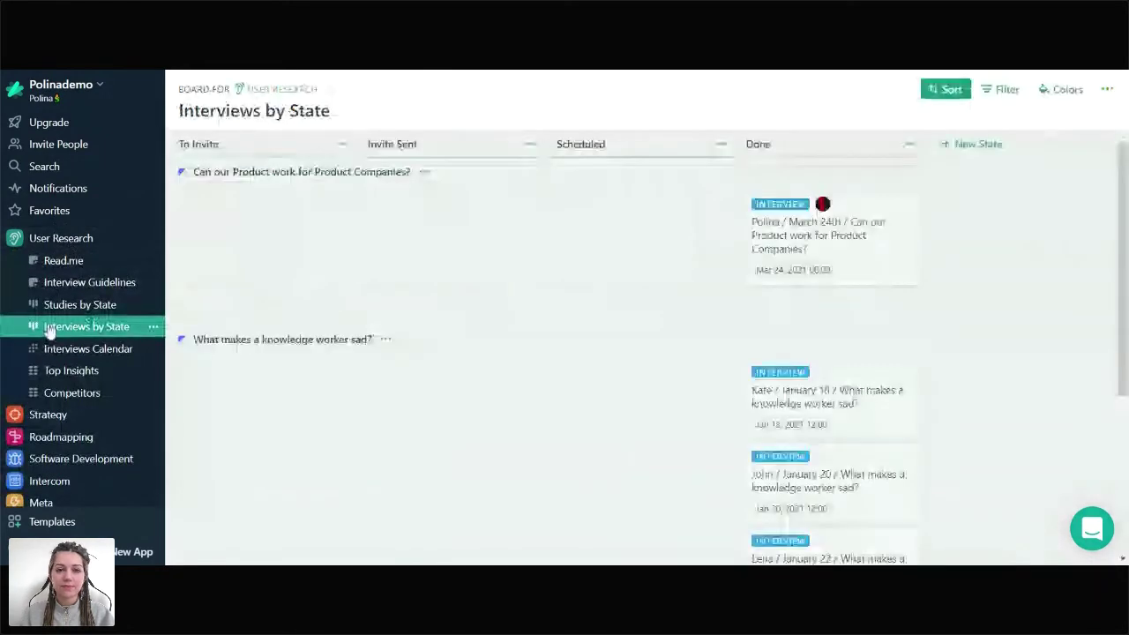
{"action": "scroll", "coordinate": [468, 295], "scroll_direction": "down", "scroll_amount": 3}
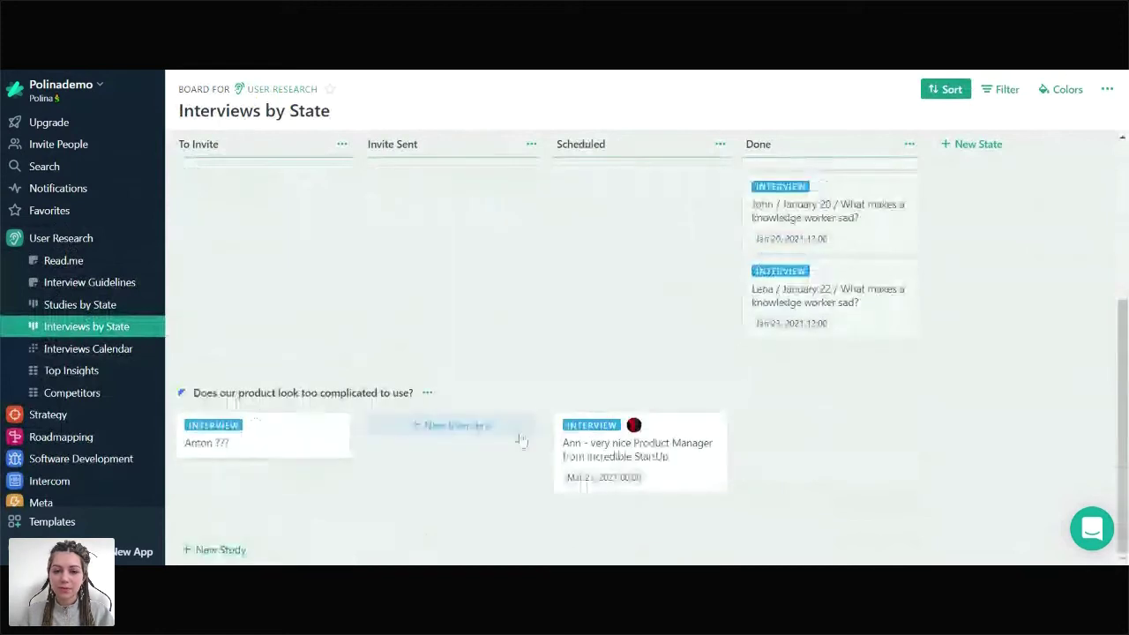
{"action": "left_click", "coordinate": [670, 479]}
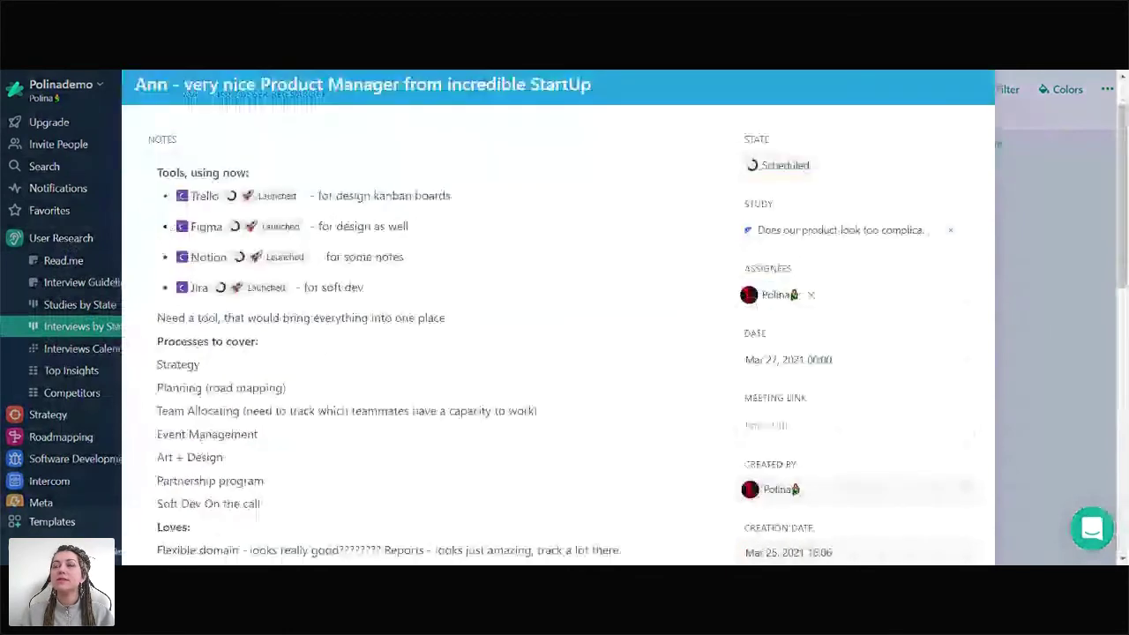
Add an empty bullet below the 'sooo… complicated' complaint at the end of Pains and fears.
{"action": "scroll", "coordinate": [556, 335], "scroll_direction": "down", "scroll_amount": 1}
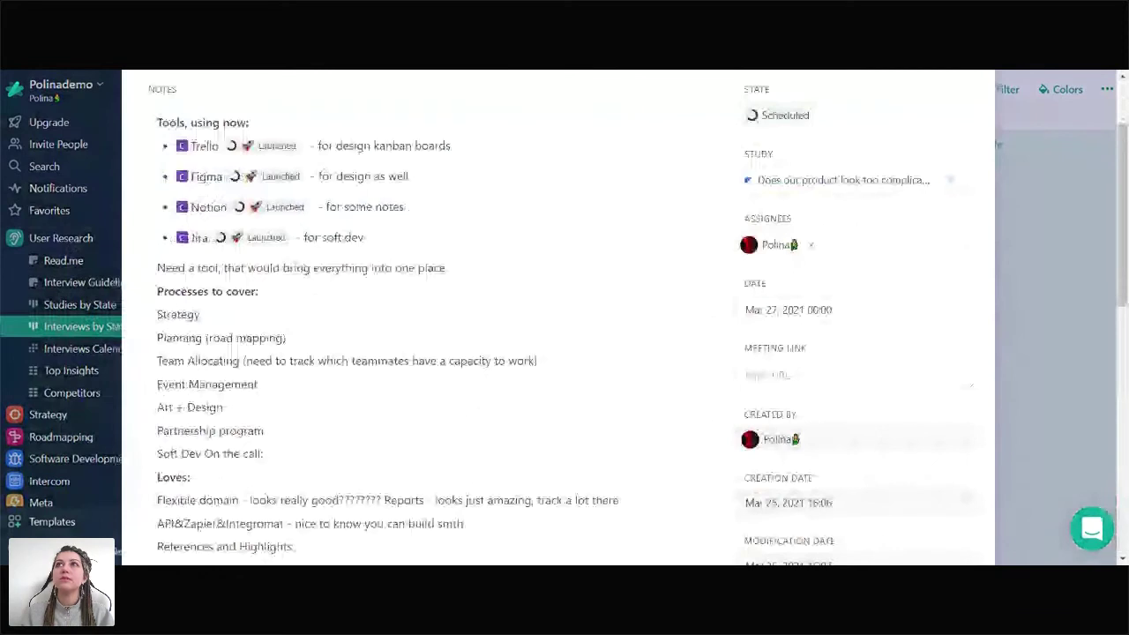
{"action": "left_click", "coordinate": [200, 314]}
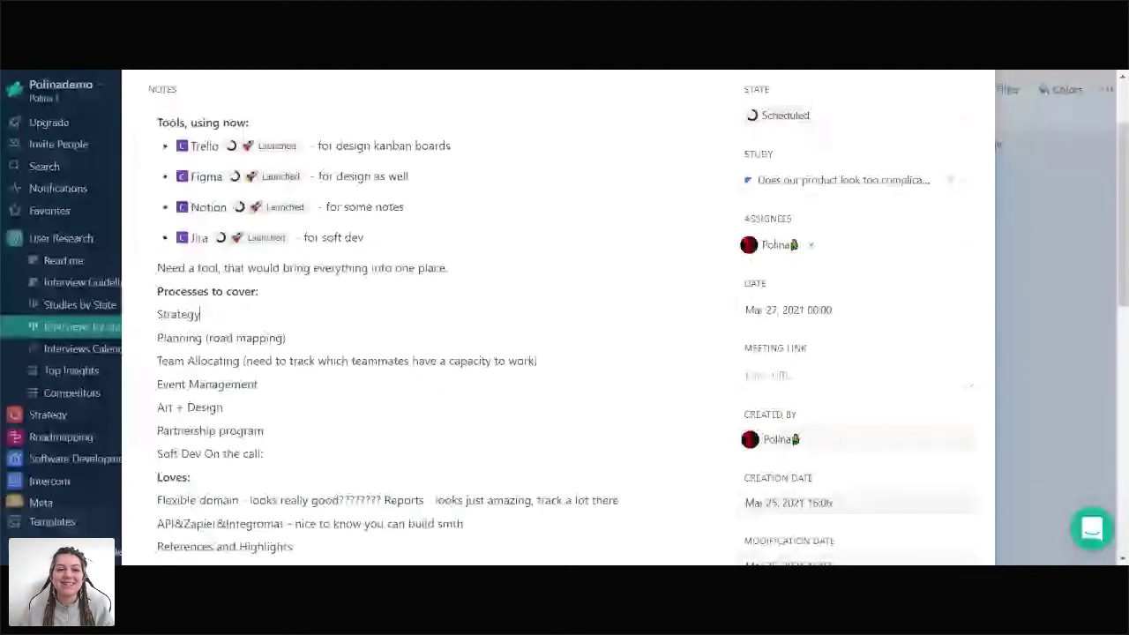
{"action": "scroll", "coordinate": [556, 335], "scroll_direction": "up", "scroll_amount": 1}
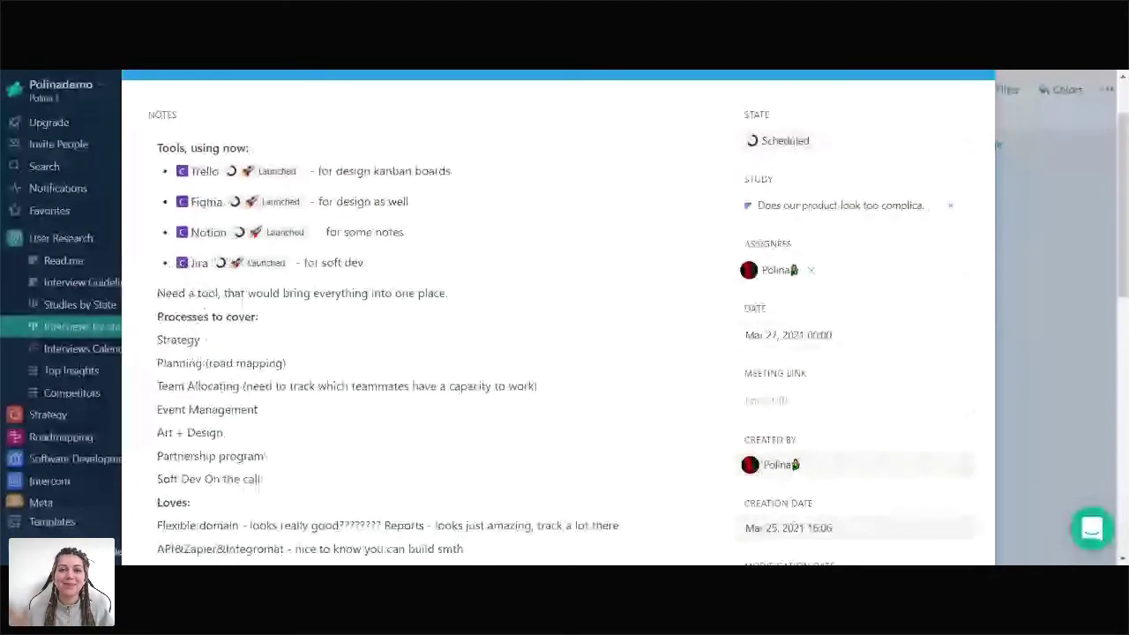
{"action": "scroll", "coordinate": [555, 335], "scroll_direction": "up", "scroll_amount": 1}
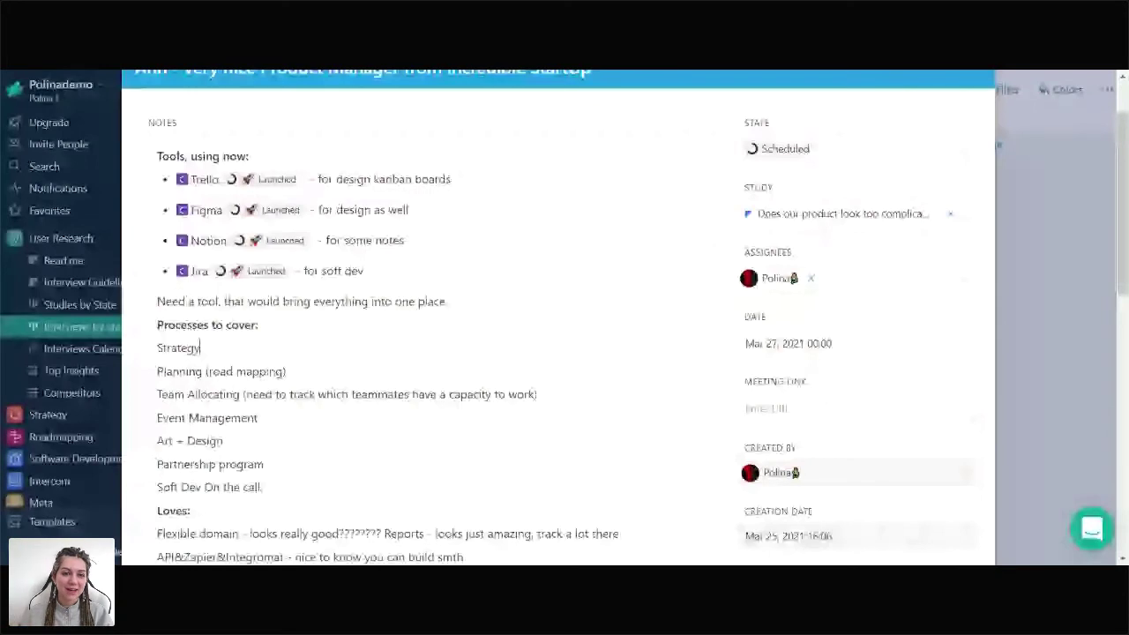
{"action": "scroll", "coordinate": [555, 335], "scroll_direction": "down", "scroll_amount": 1}
{"action": "scroll", "coordinate": [555, 335], "scroll_direction": "up", "scroll_amount": 2}
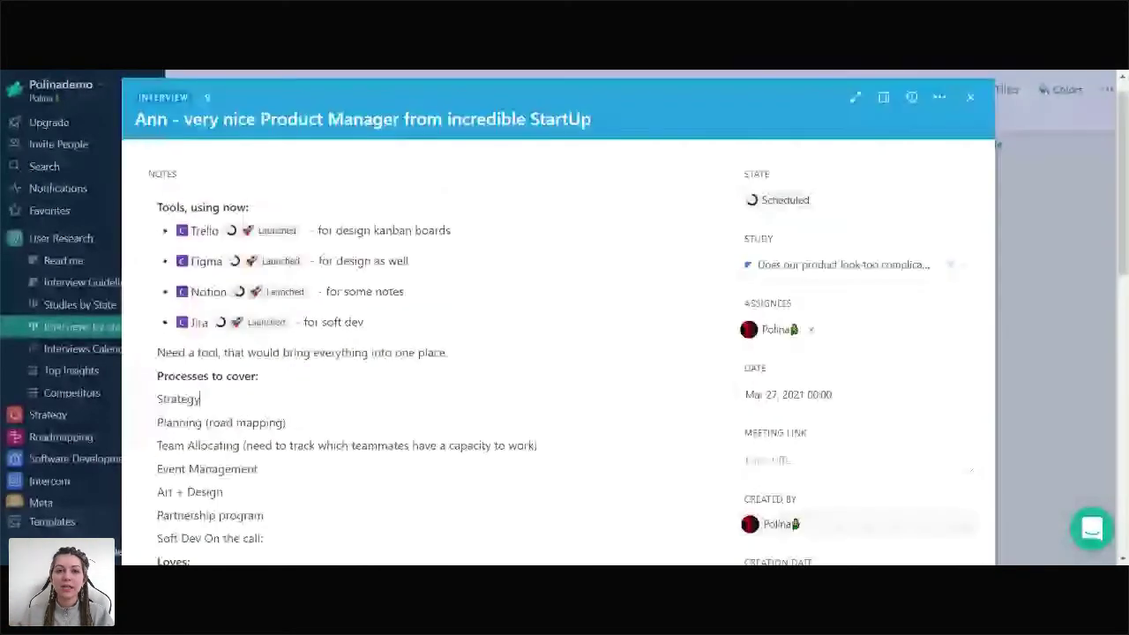
{"action": "scroll", "coordinate": [555, 336], "scroll_direction": "down", "scroll_amount": 3}
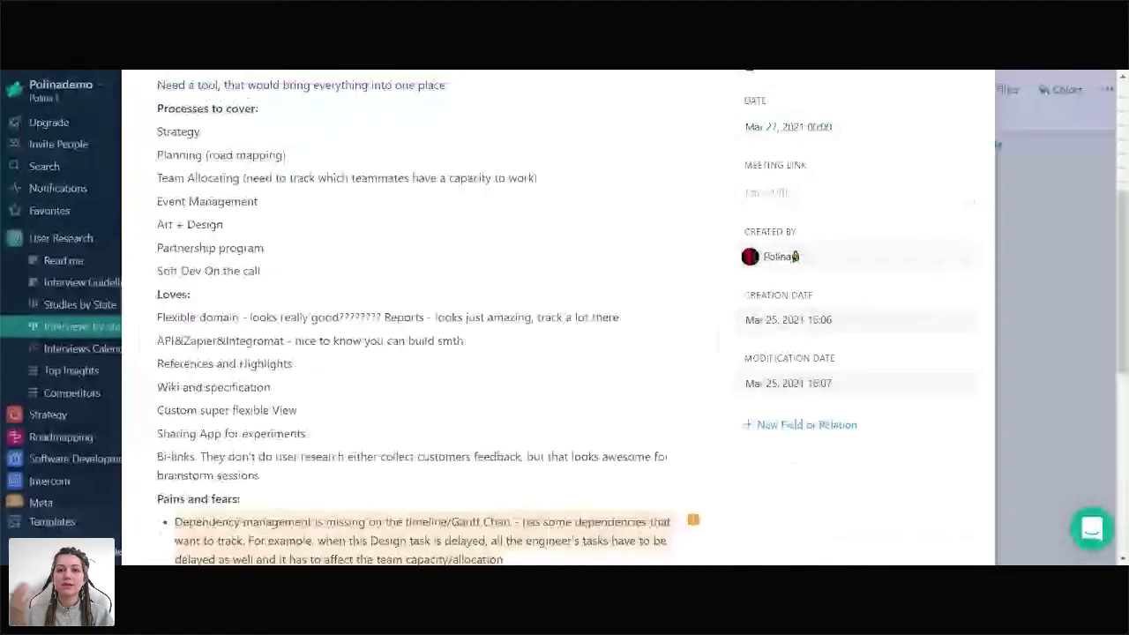
{"action": "scroll", "coordinate": [423, 335], "scroll_direction": "down", "scroll_amount": 3}
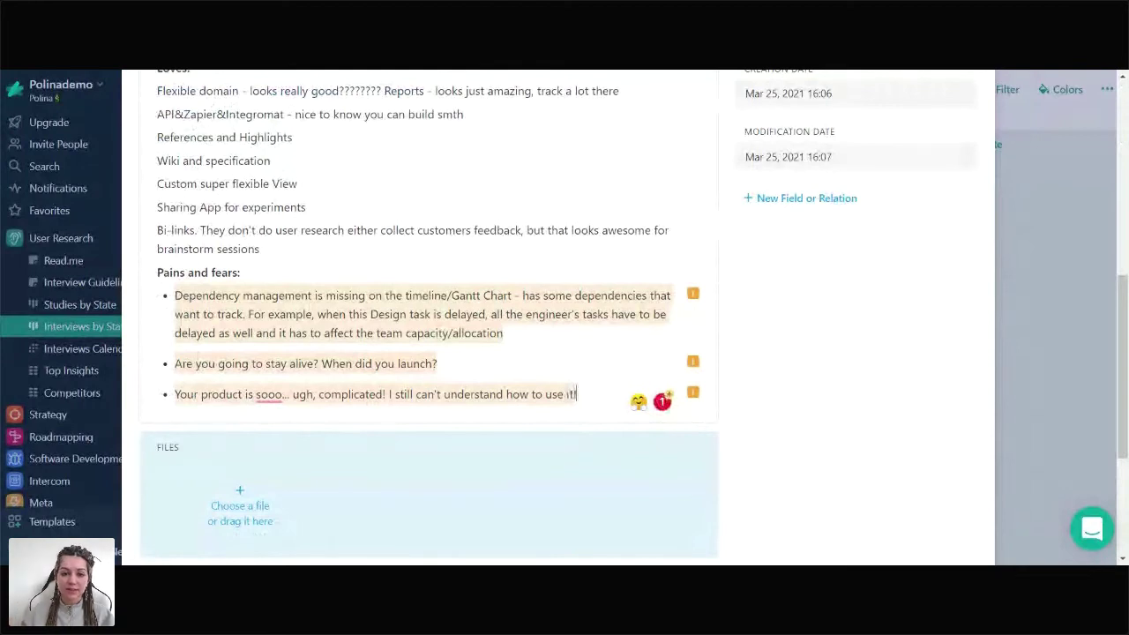
{"action": "key", "text": "Return"}
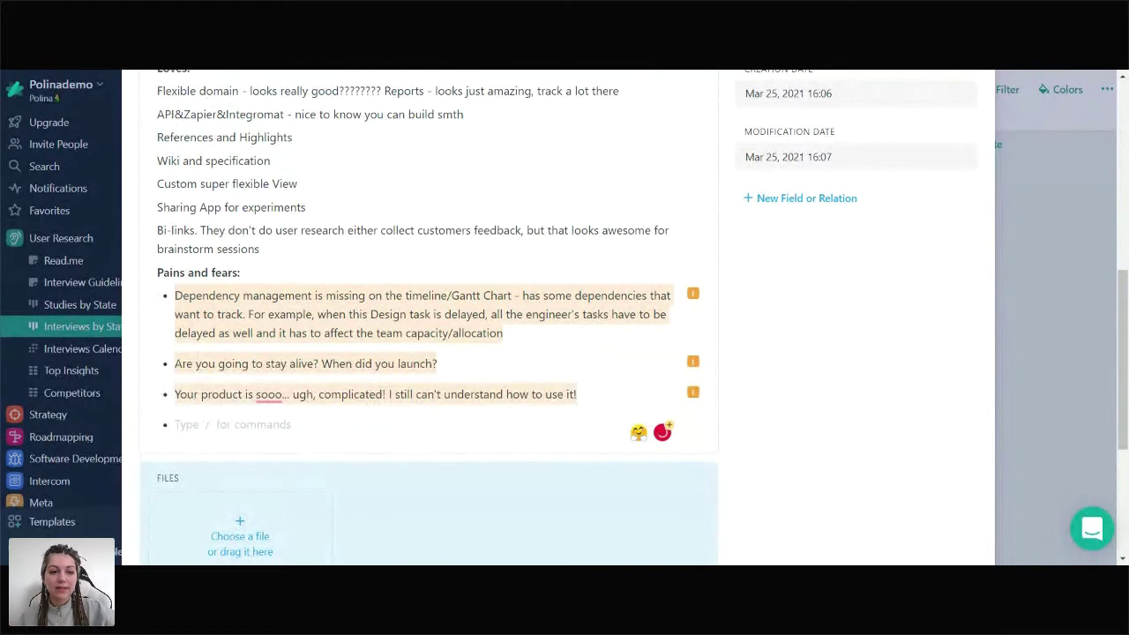
Mention the bug 'The first ever bug' in the new bullet and open that bug's record.
{"action": "type", "text": "#"}
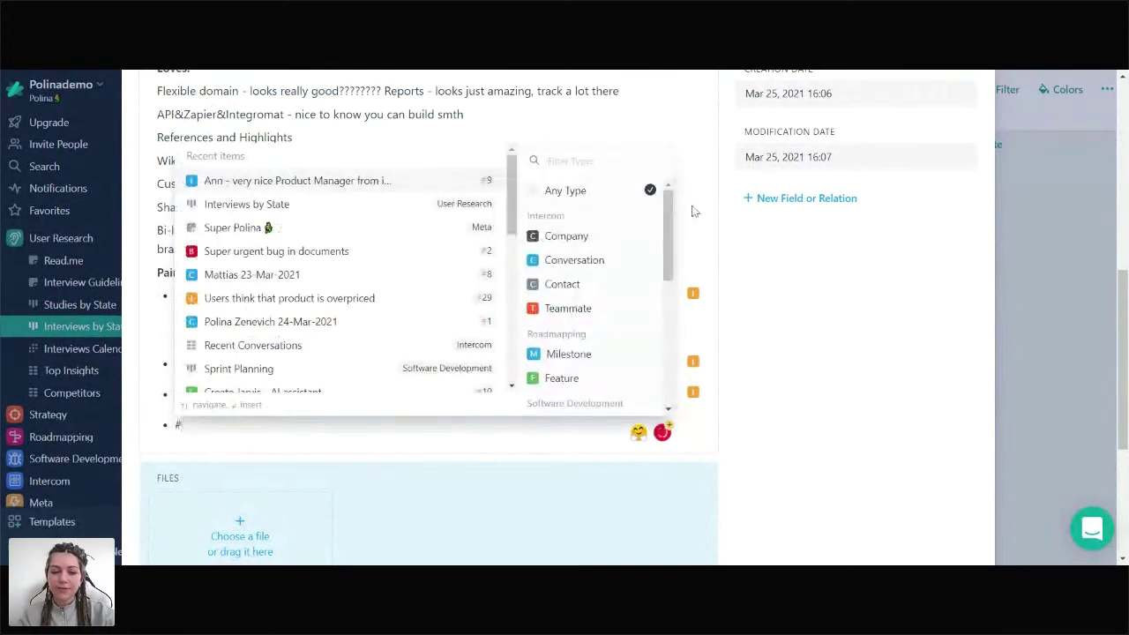
{"action": "type", "text": "cur ve"}
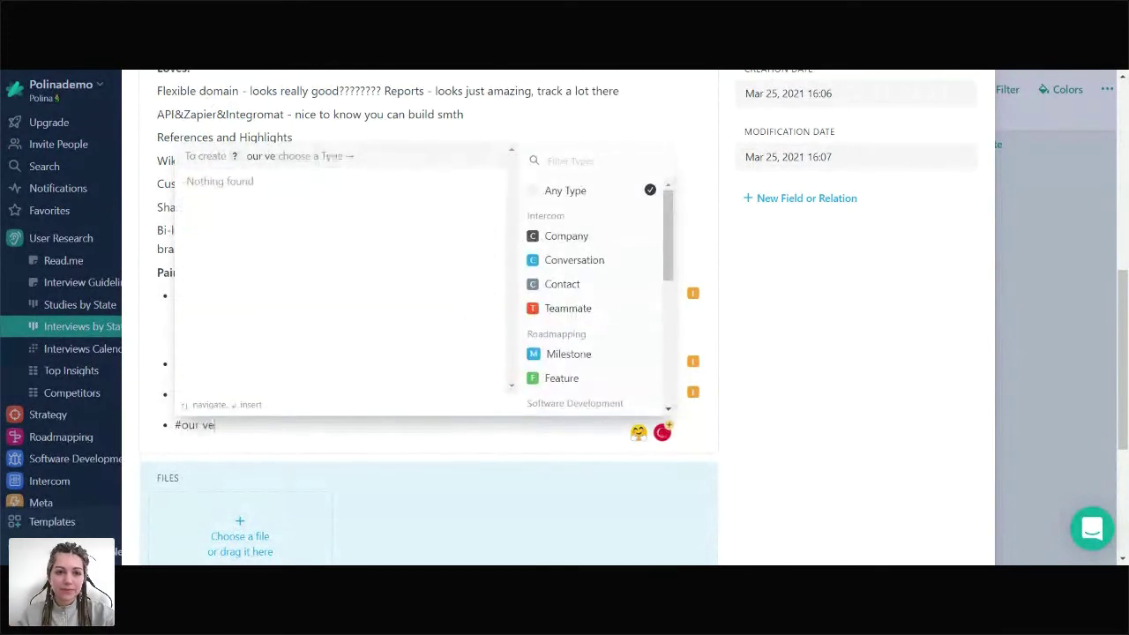
{"action": "key", "text": "BackSpace"}
{"action": "key", "text": "BackSpace"}
{"action": "key", "text": "BackSpace"}
{"action": "key", "text": "BackSpace"}
{"action": "key", "text": "BackSpace"}
{"action": "key", "text": "BackSpace"}
{"action": "type", "text": "bug"}
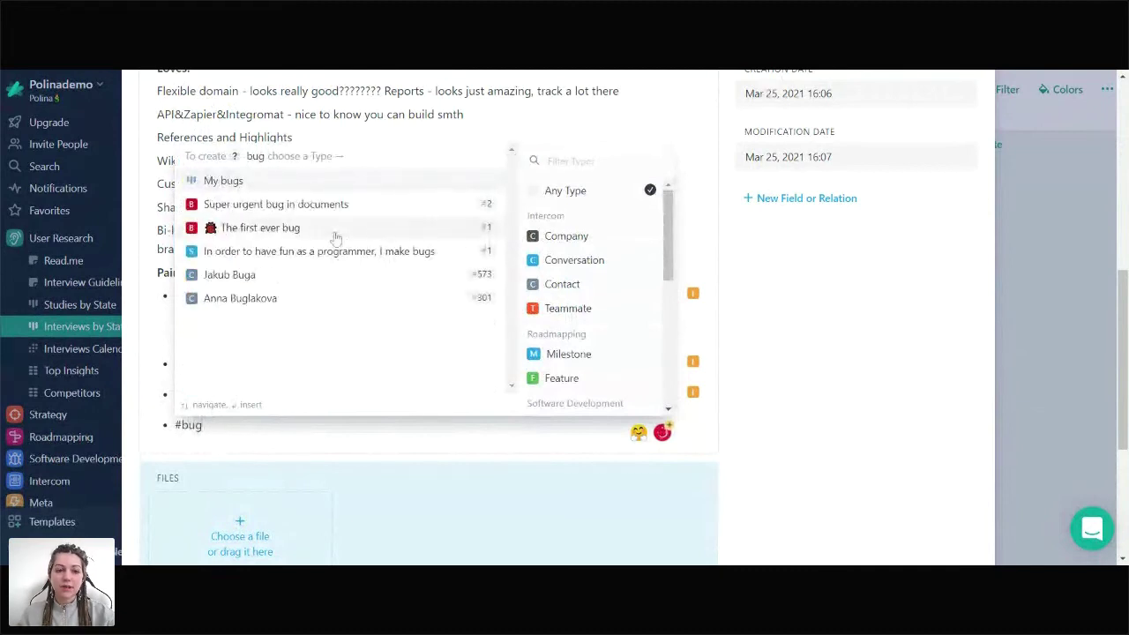
{"action": "left_click", "coordinate": [336, 234]}
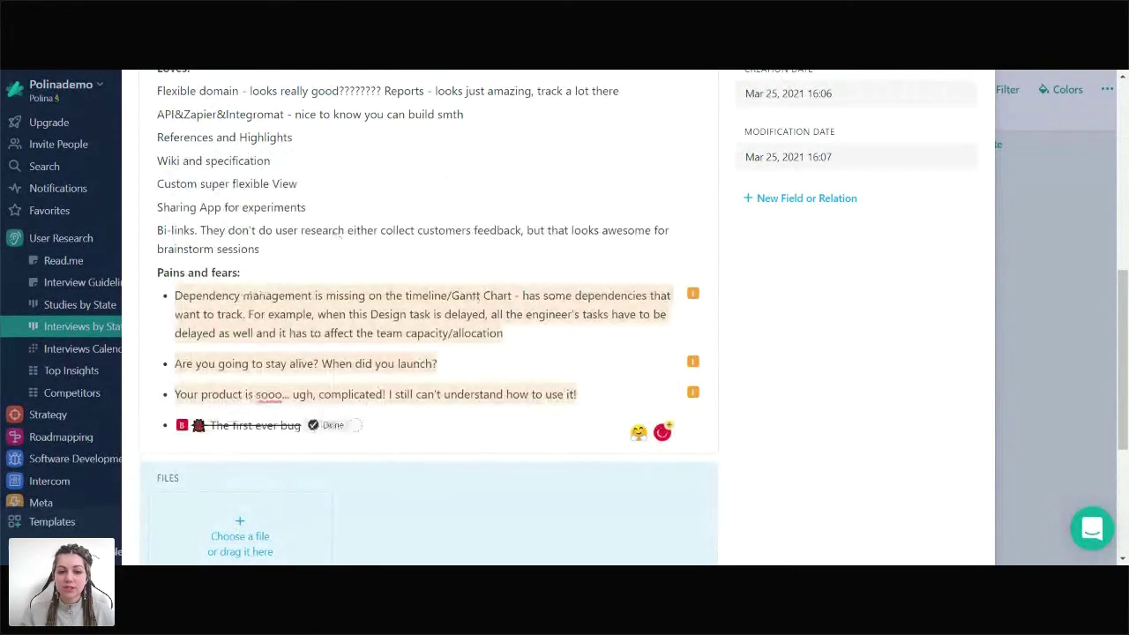
{"action": "left_click", "coordinate": [266, 431]}
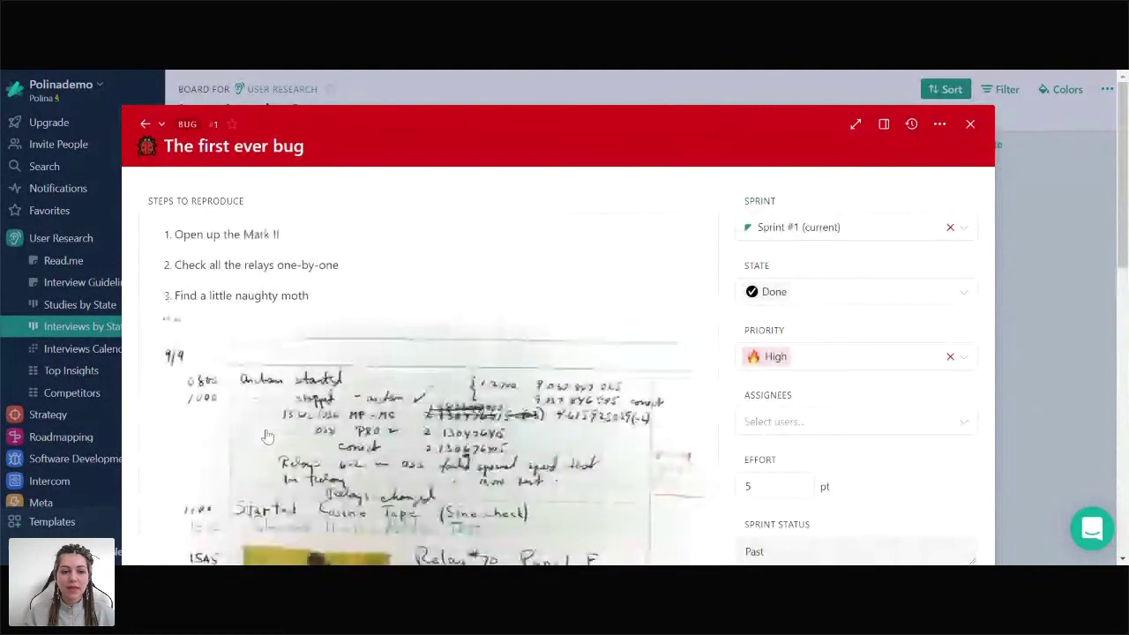
{"action": "scroll", "coordinate": [267, 436], "scroll_direction": "down", "scroll_amount": 10}
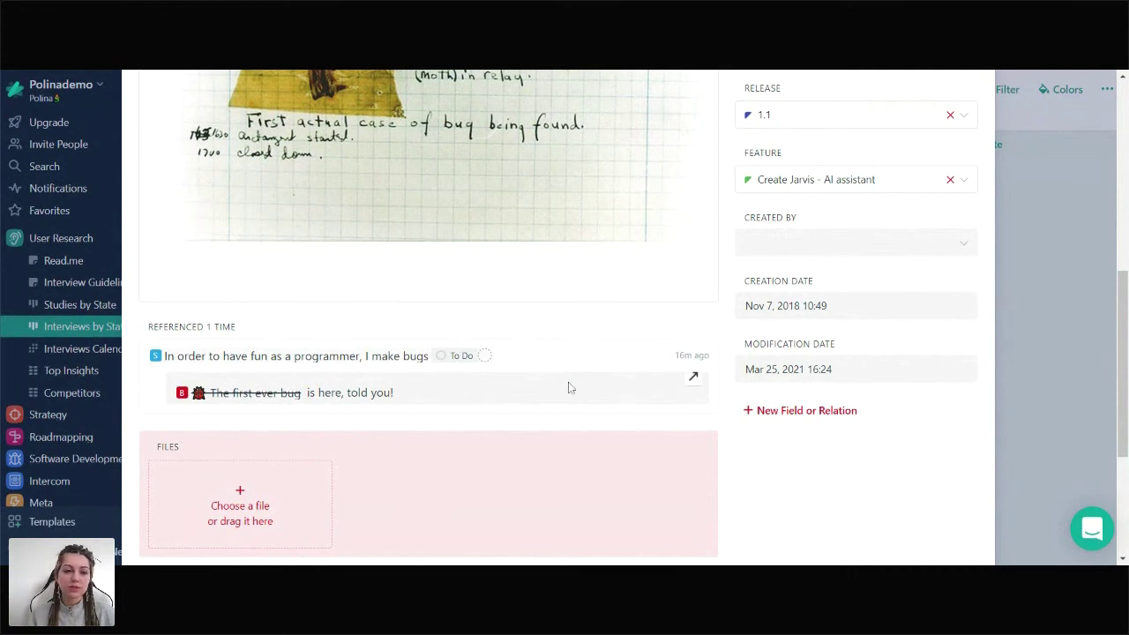
{"action": "scroll", "coordinate": [568, 381], "scroll_direction": "down", "scroll_amount": 1}
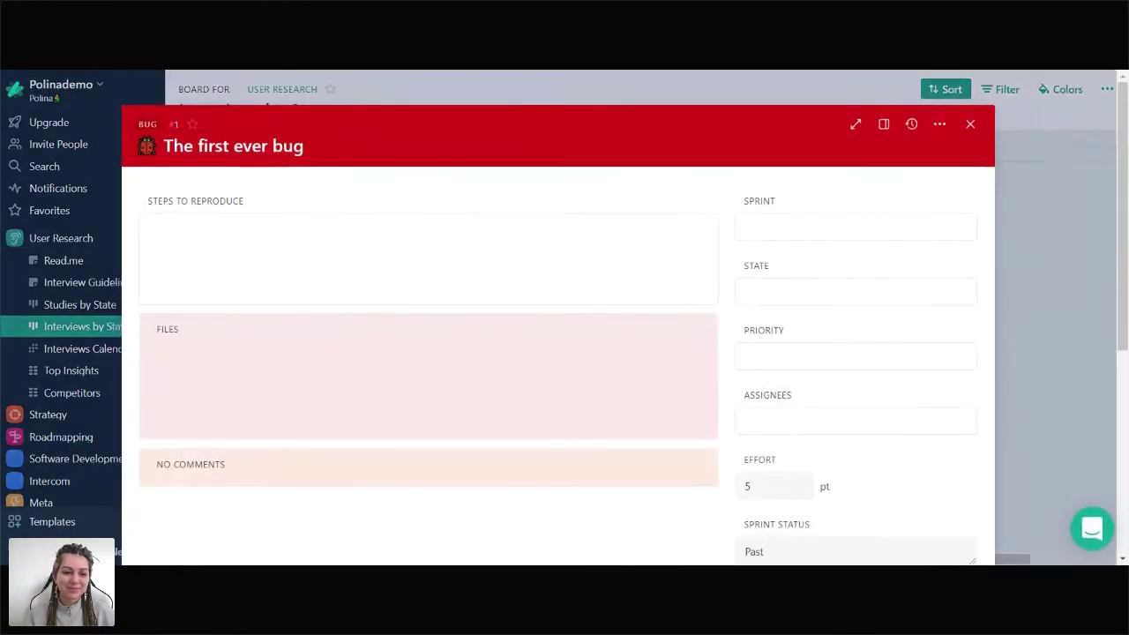
{"action": "scroll", "coordinate": [558, 353], "scroll_direction": "down", "scroll_amount": 5}
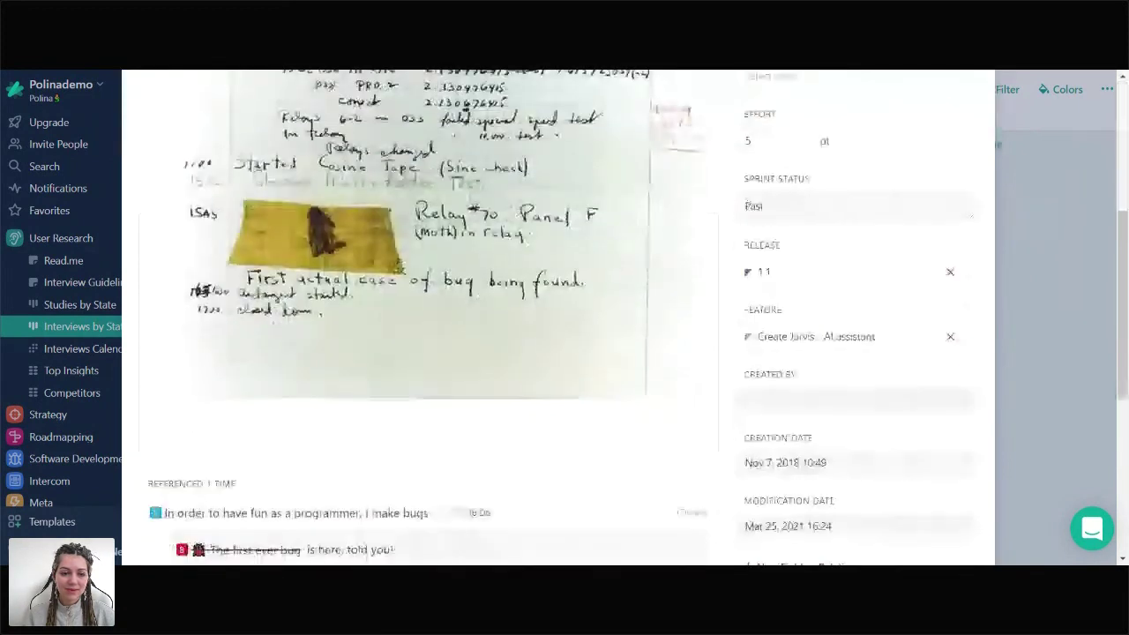
{"action": "scroll", "coordinate": [558, 353], "scroll_direction": "down", "scroll_amount": 2}
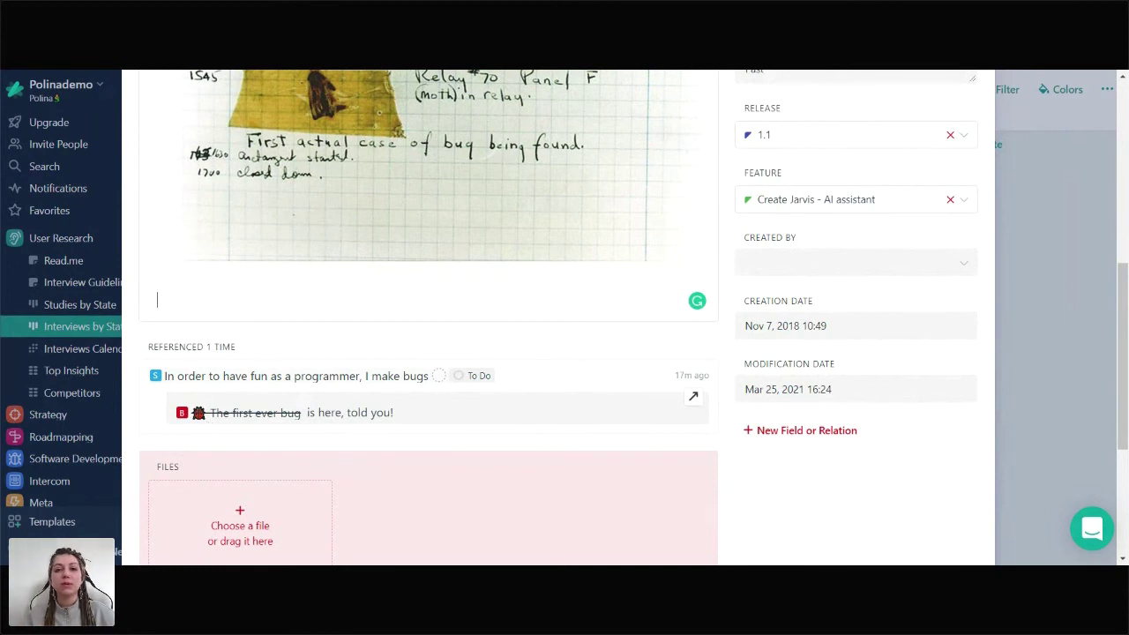
{"action": "scroll", "coordinate": [282, 284], "scroll_direction": "up", "scroll_amount": 3}
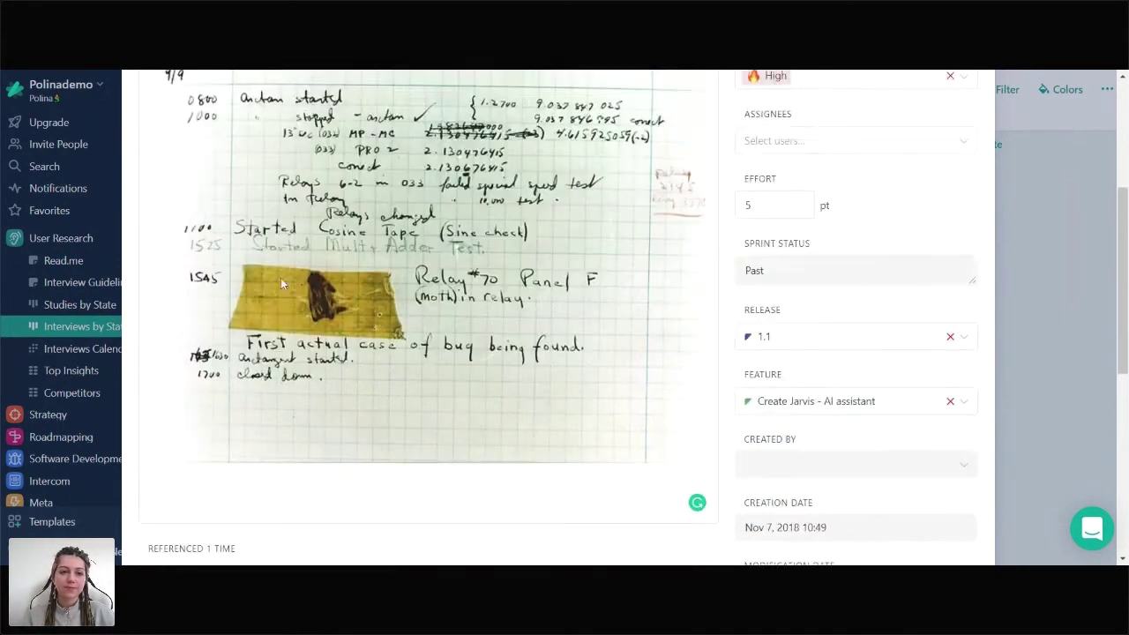
{"action": "scroll", "coordinate": [280, 282], "scroll_direction": "up", "scroll_amount": 2}
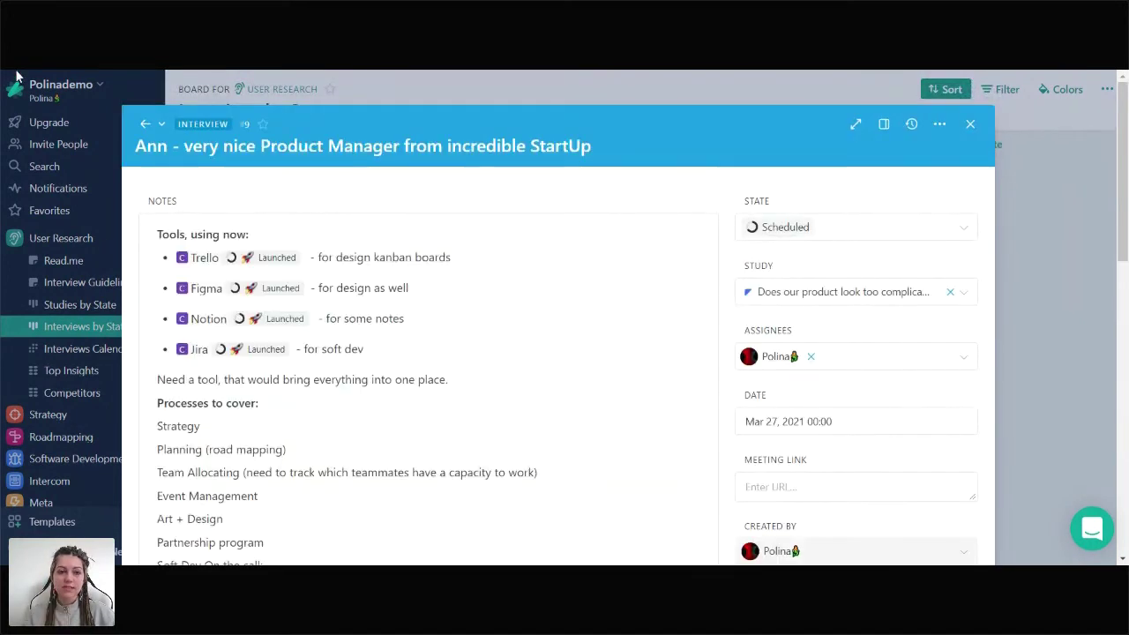
Open the first pain point's Insight 'Dependency management is missing on the timeline/Gantt Chart'.
{"action": "scroll", "coordinate": [423, 353], "scroll_direction": "down", "scroll_amount": 10}
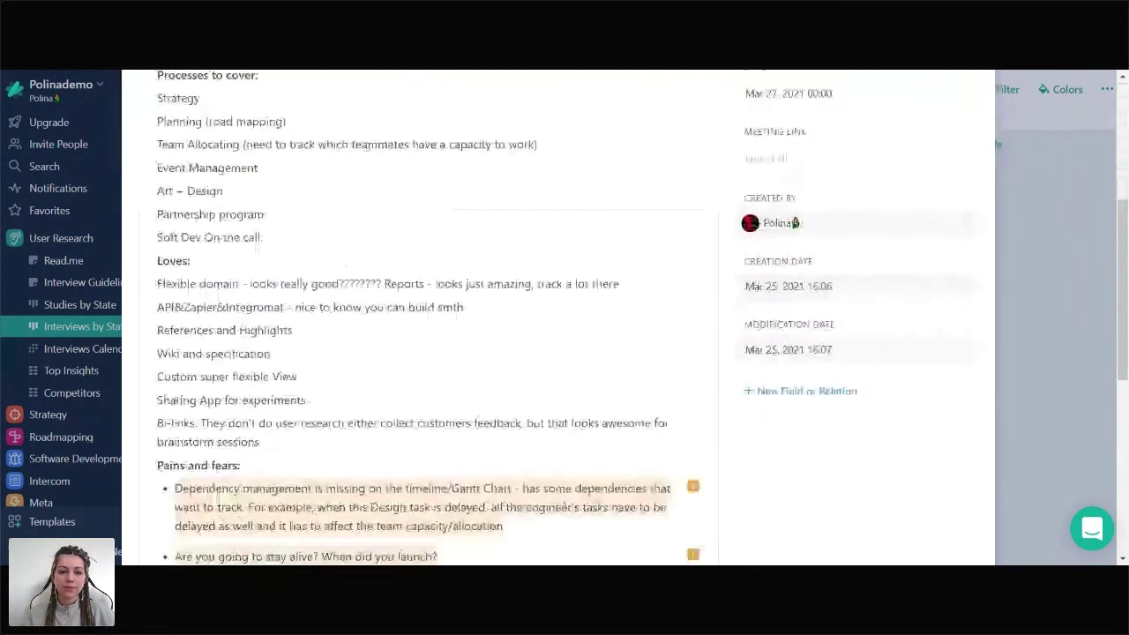
{"action": "scroll", "coordinate": [423, 353], "scroll_direction": "down", "scroll_amount": 1}
{"action": "left_click", "coordinate": [323, 235]}
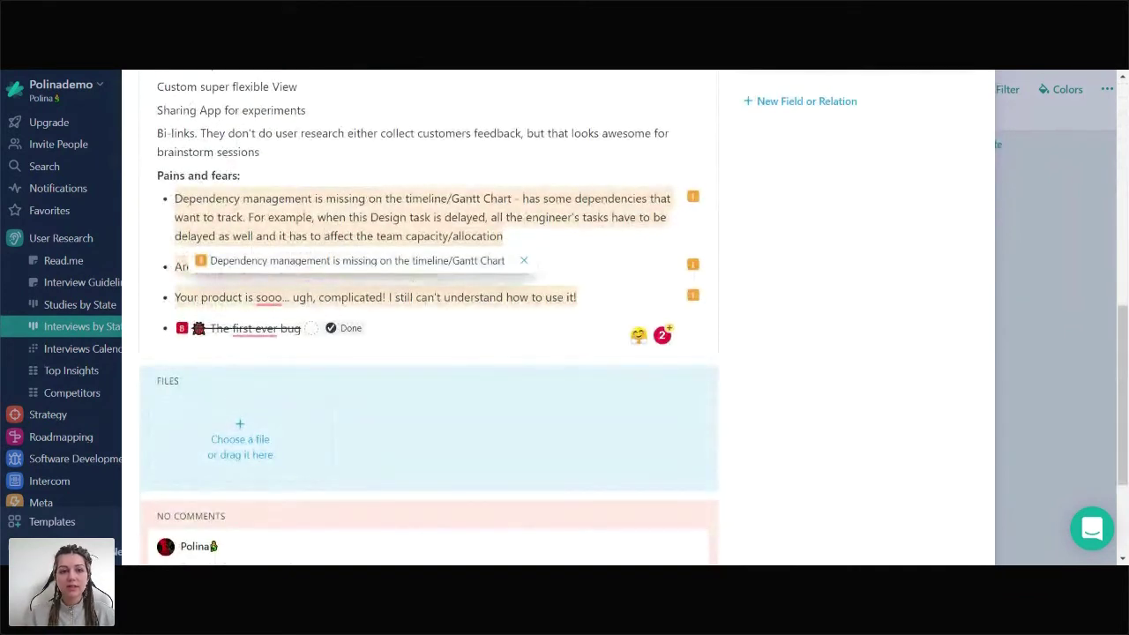
{"action": "left_click", "coordinate": [340, 261]}
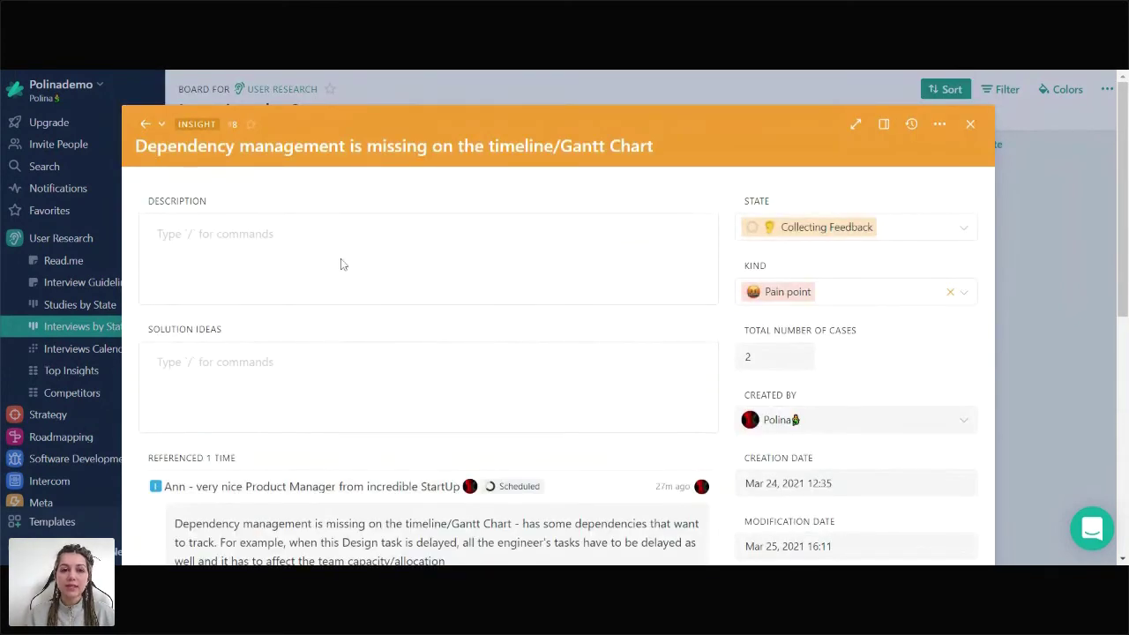
{"action": "scroll", "coordinate": [340, 265], "scroll_direction": "down", "scroll_amount": 2}
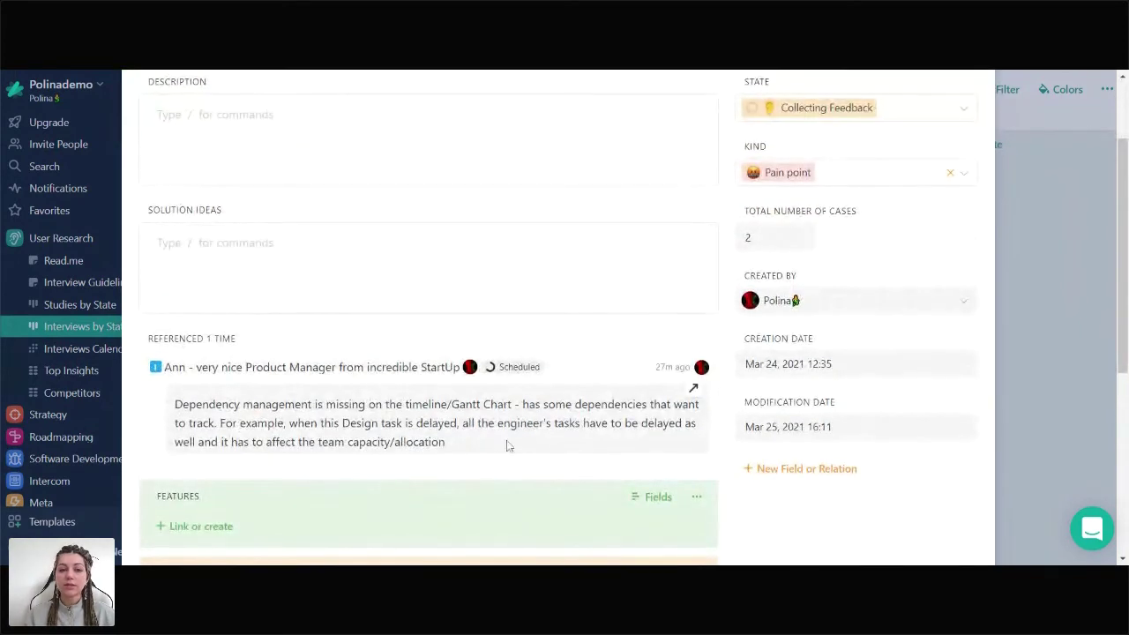
{"action": "scroll", "coordinate": [256, 337], "scroll_direction": "down", "scroll_amount": 1}
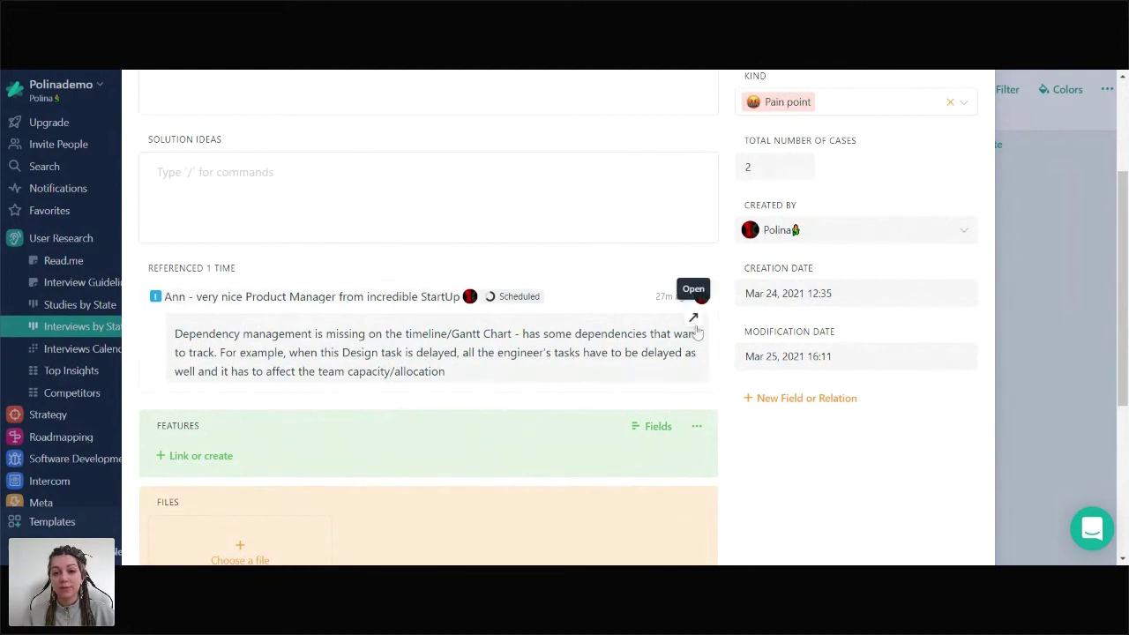
Return to the product manager interview record and scroll back up its notes.
{"action": "left_click", "coordinate": [697, 331]}
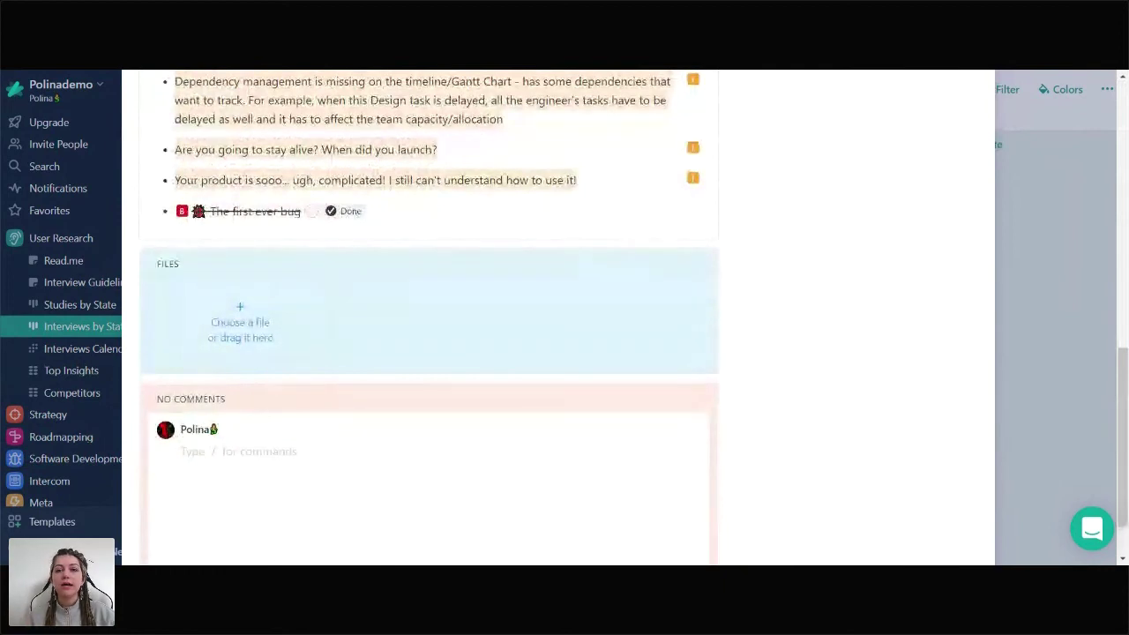
{"action": "scroll", "coordinate": [722, 225], "scroll_direction": "up", "scroll_amount": 3}
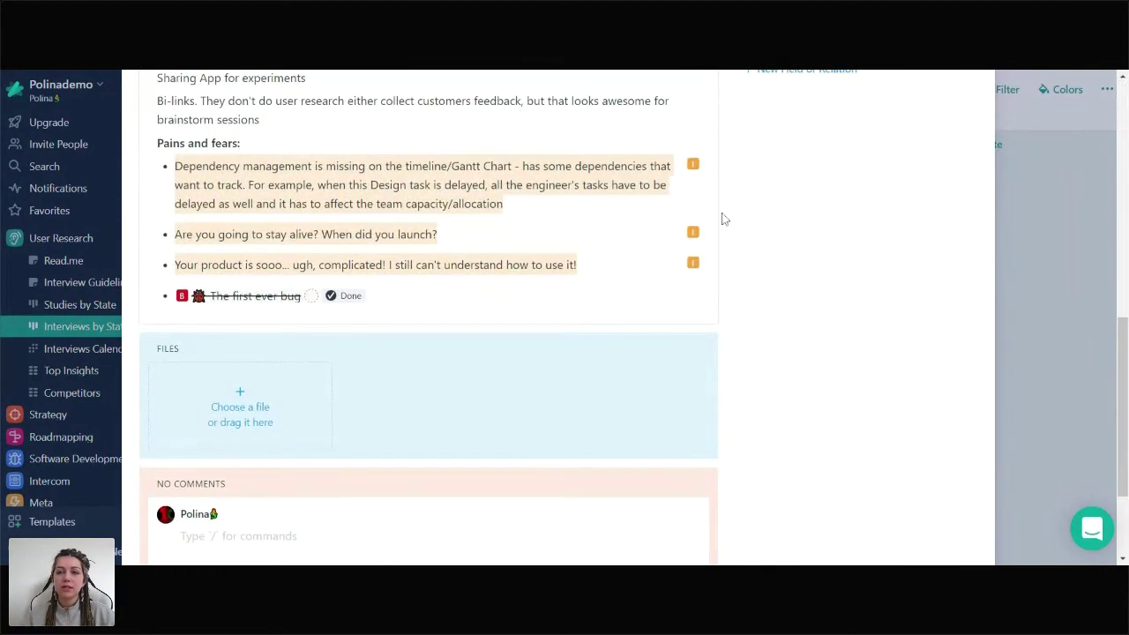
{"action": "scroll", "coordinate": [721, 219], "scroll_direction": "up", "scroll_amount": 1}
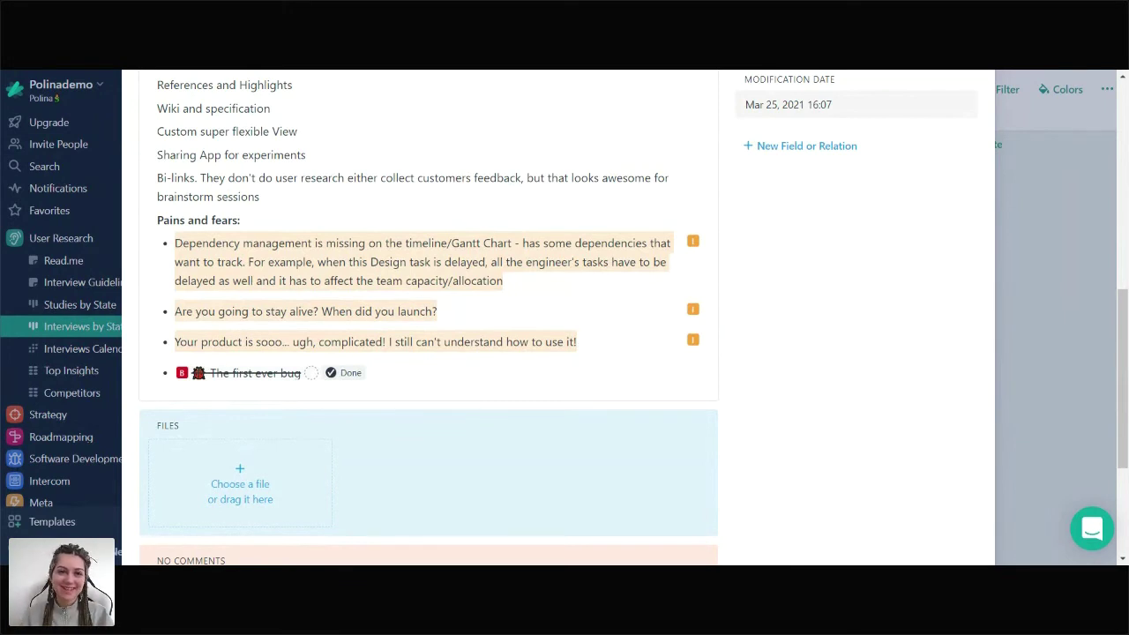
Close the interview and open the Meta app's Connections whiteboard.
{"action": "left_click", "coordinate": [37, 310]}
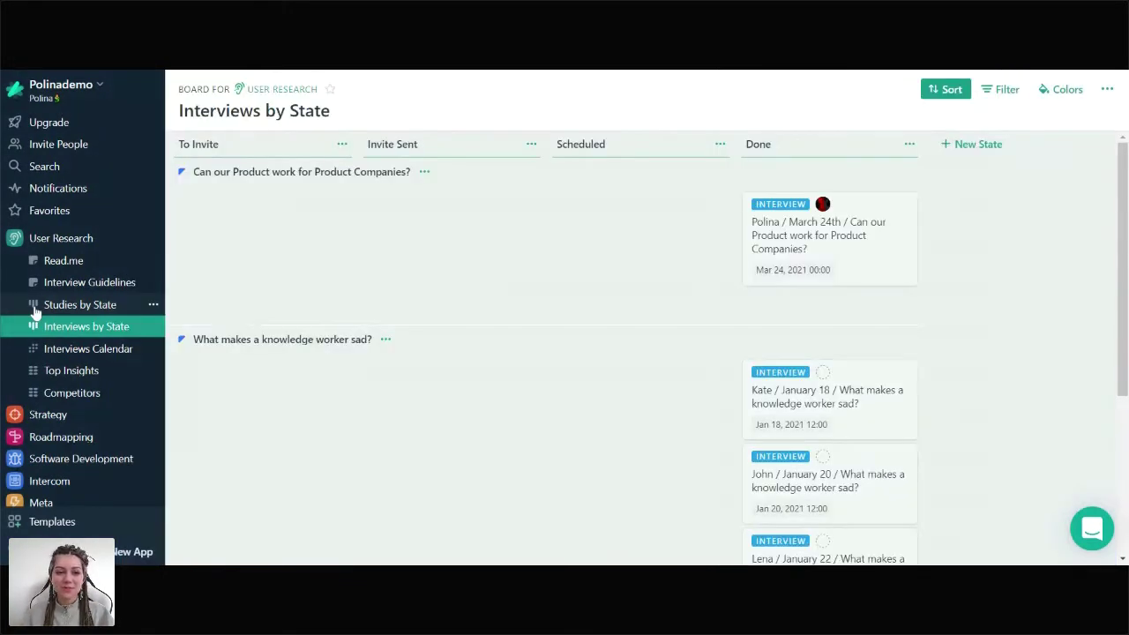
{"action": "left_click", "coordinate": [44, 477]}
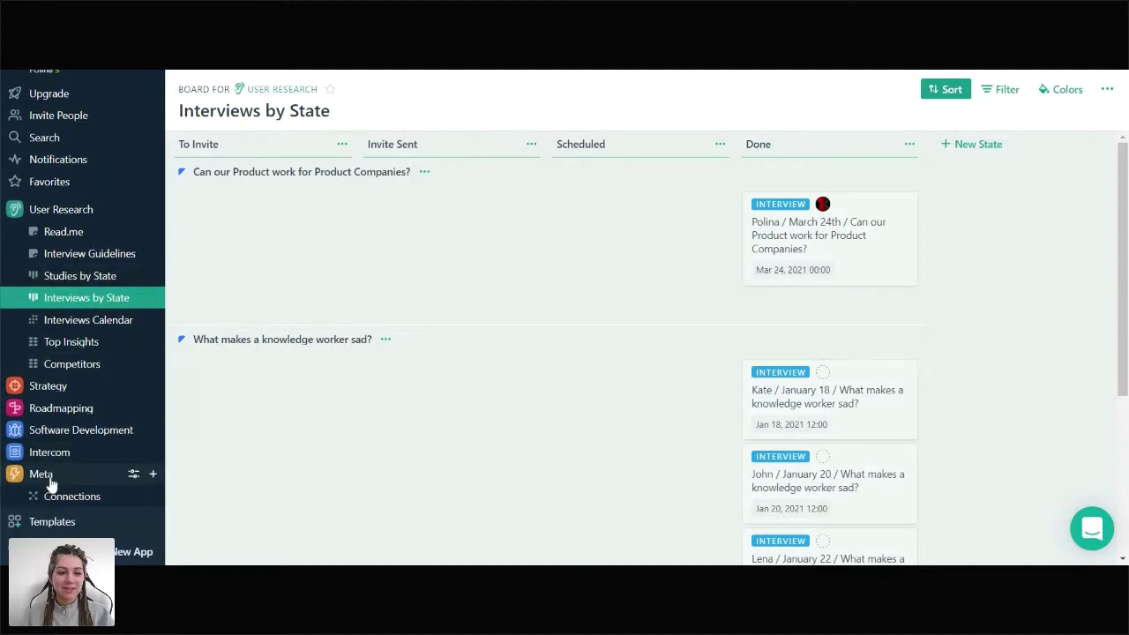
{"action": "scroll", "coordinate": [50, 483], "scroll_direction": "down", "scroll_amount": 1}
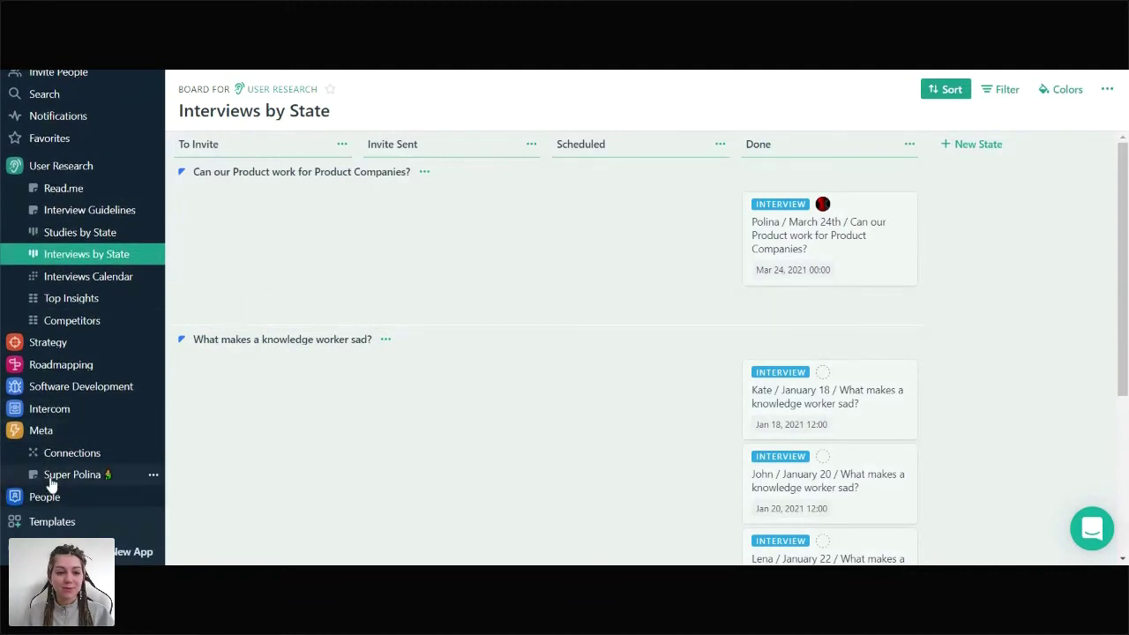
{"action": "left_click", "coordinate": [91, 459]}
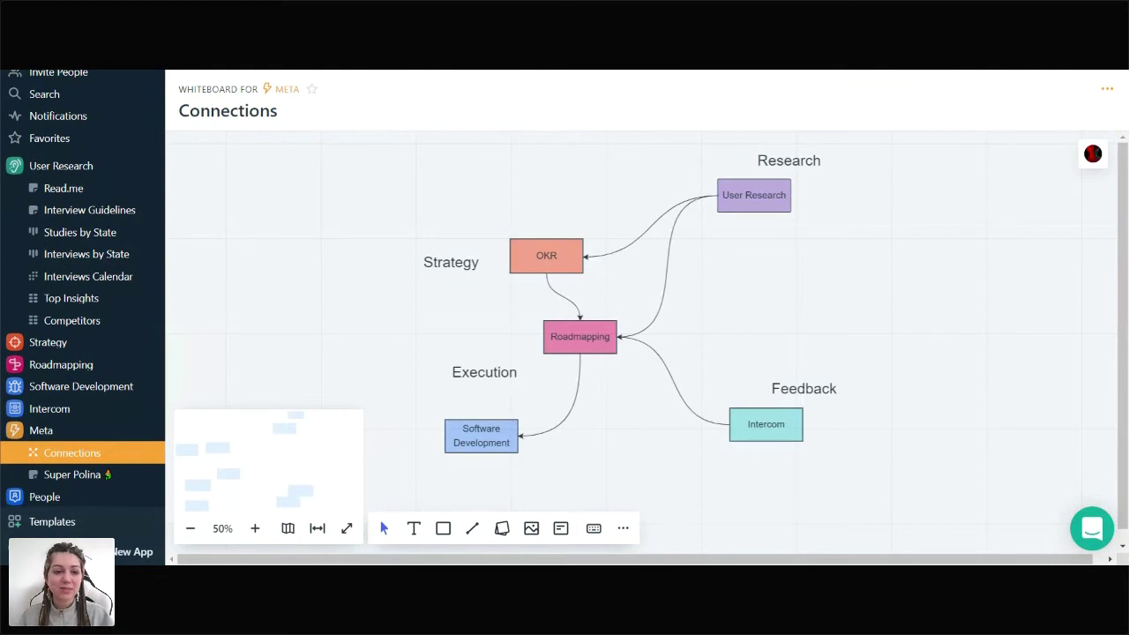
Collapse User Research in the sidebar to reveal the My Apps overview.
{"action": "left_click", "coordinate": [57, 169]}
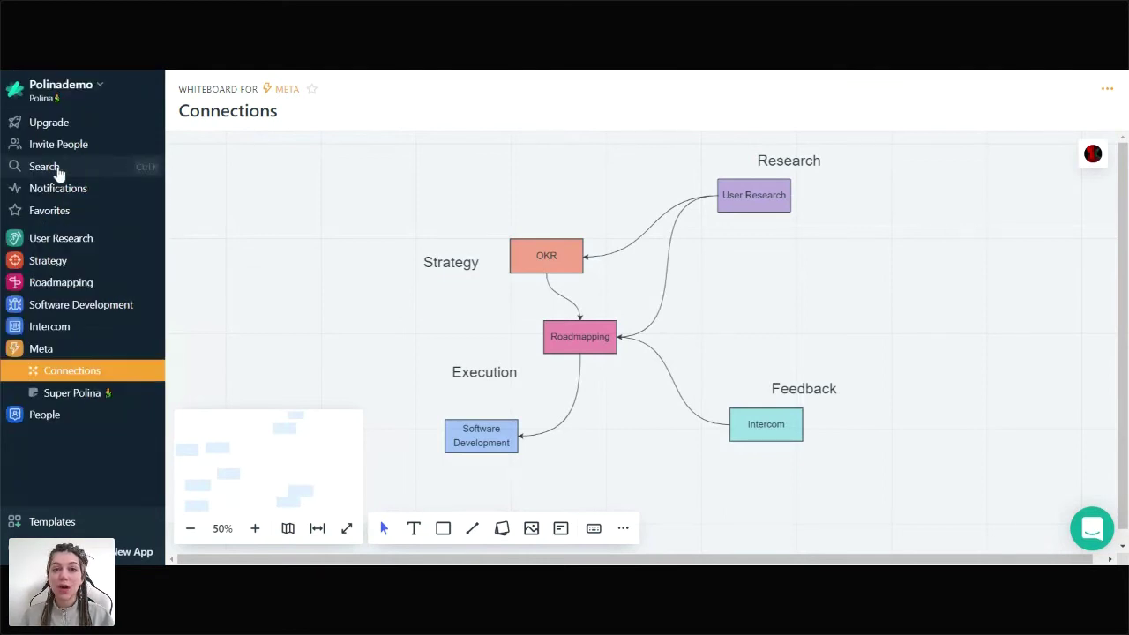
{"action": "mouse_move", "coordinate": [137, 309]}
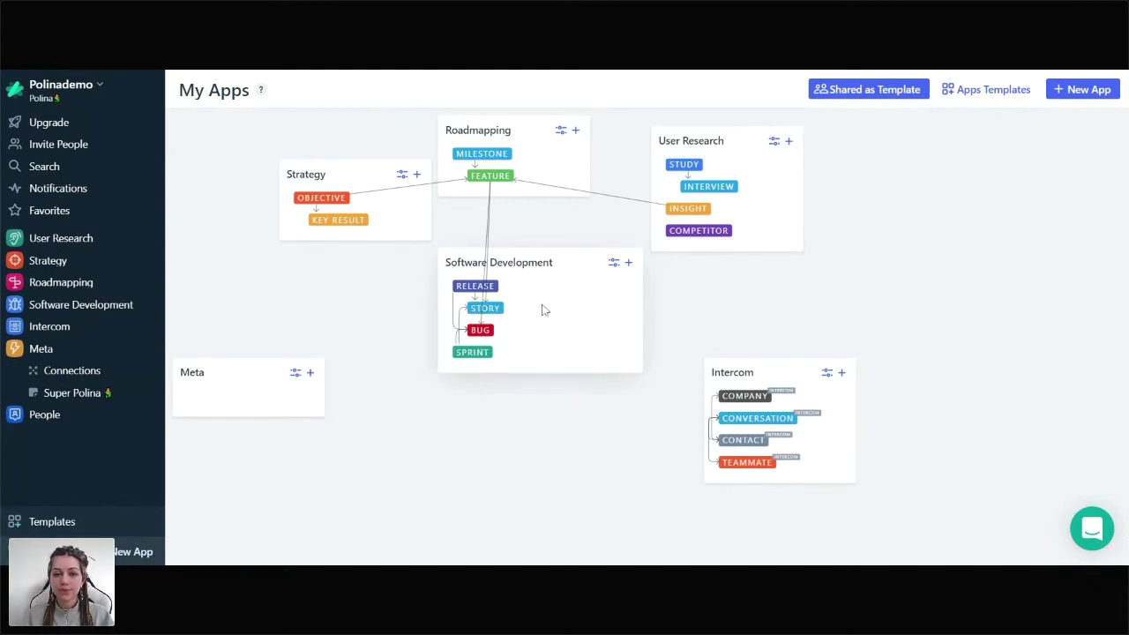
Add an orange 'Subtask' type to the Software Development app.
{"action": "left_click", "coordinate": [629, 263]}
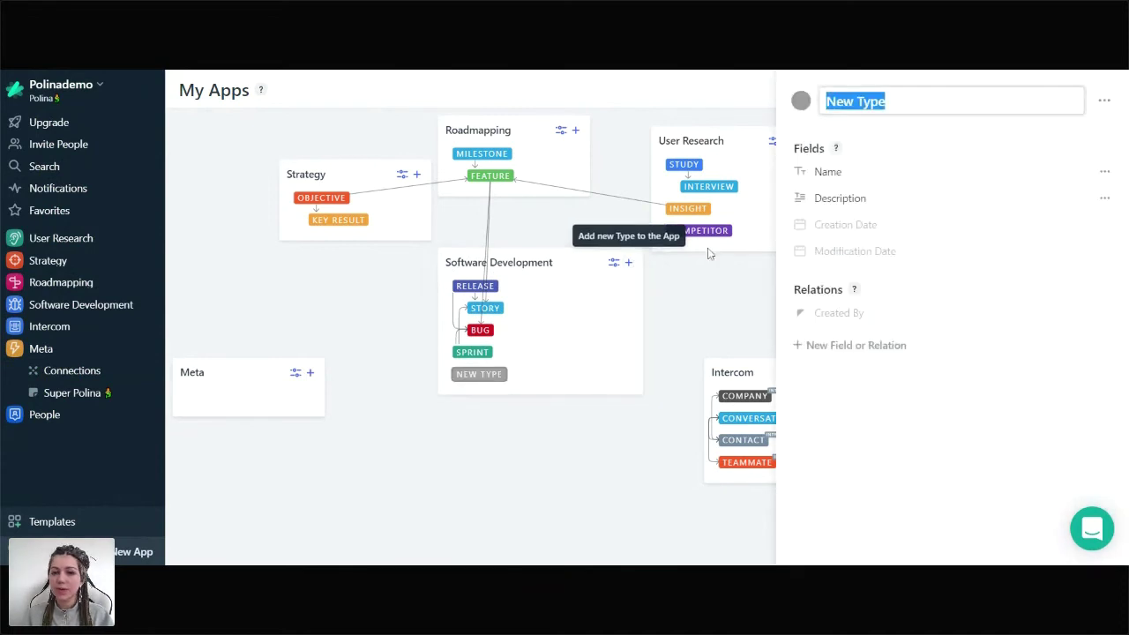
{"action": "type", "text": "Subtask"}
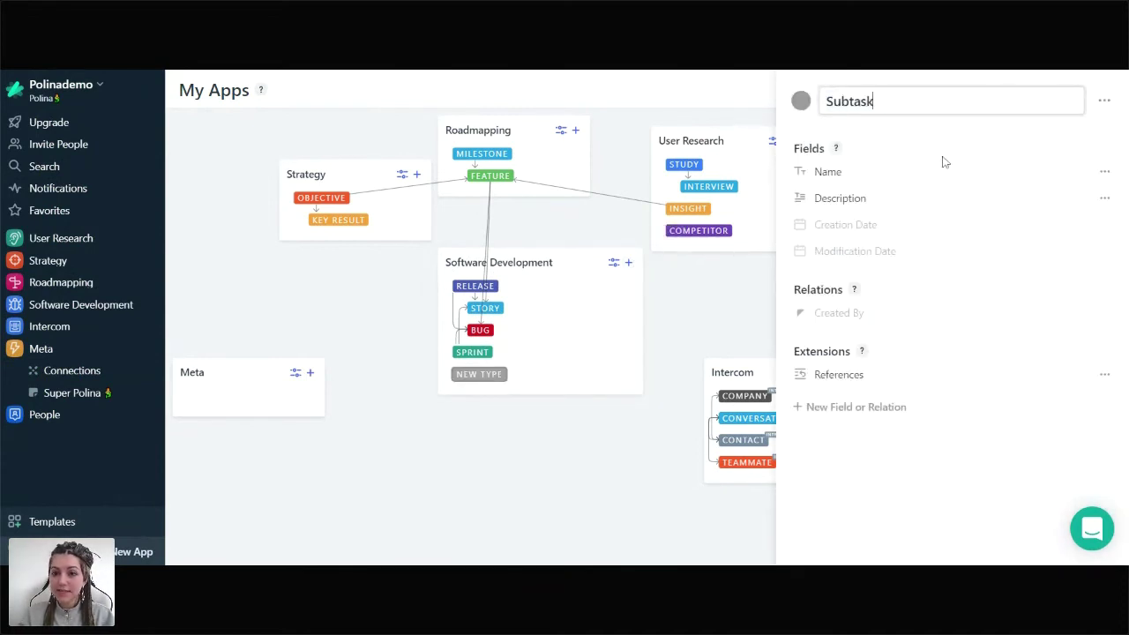
{"action": "key", "text": "Return"}
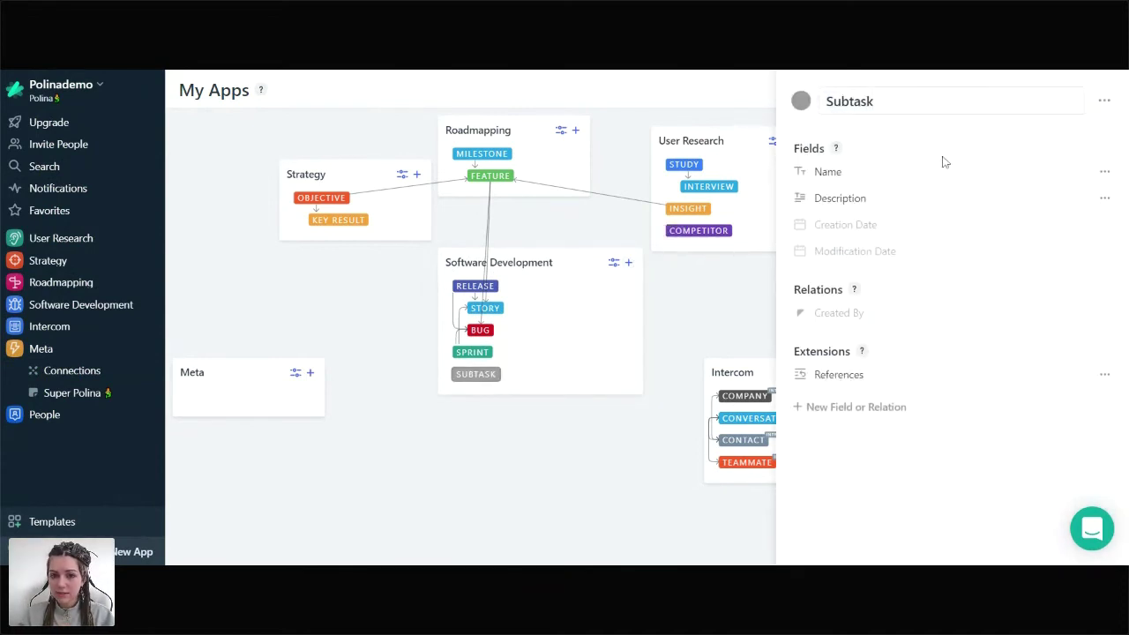
{"action": "left_click", "coordinate": [800, 103]}
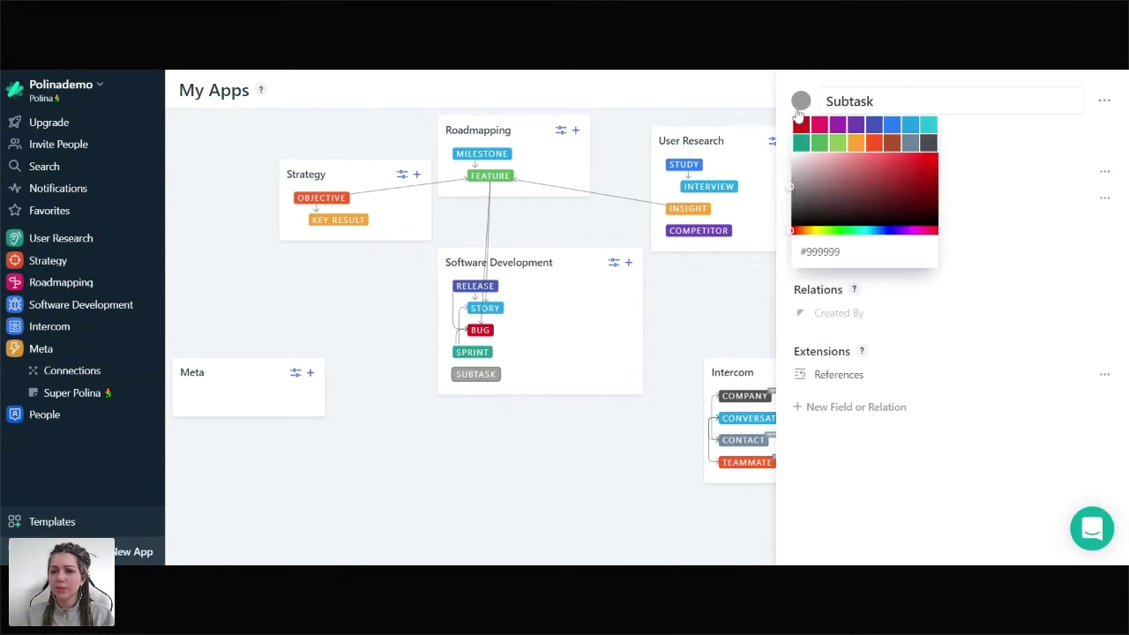
{"action": "left_click", "coordinate": [856, 143]}
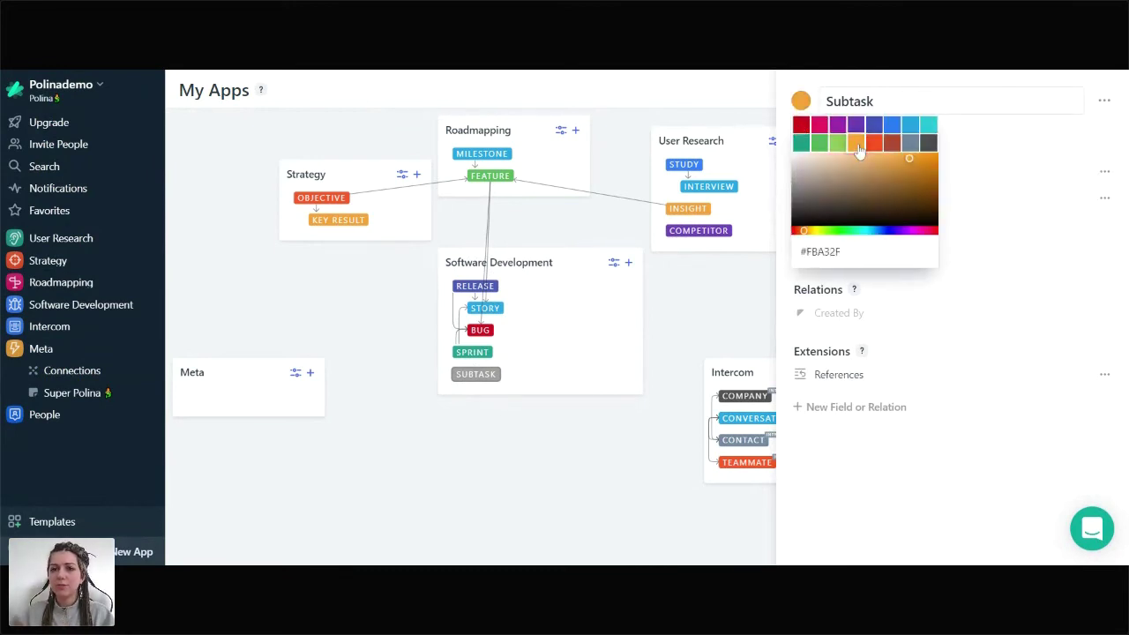
{"action": "left_click", "coordinate": [962, 145]}
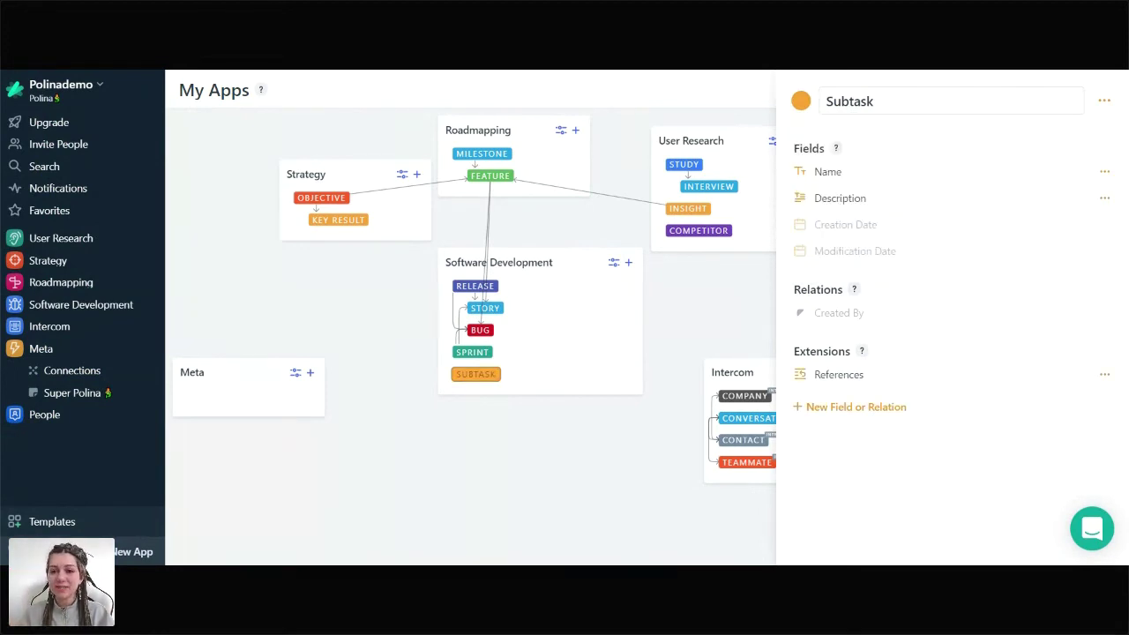
Browse Subtask's available field types without adding one, then close its details.
{"action": "mouse_move", "coordinate": [838, 220]}
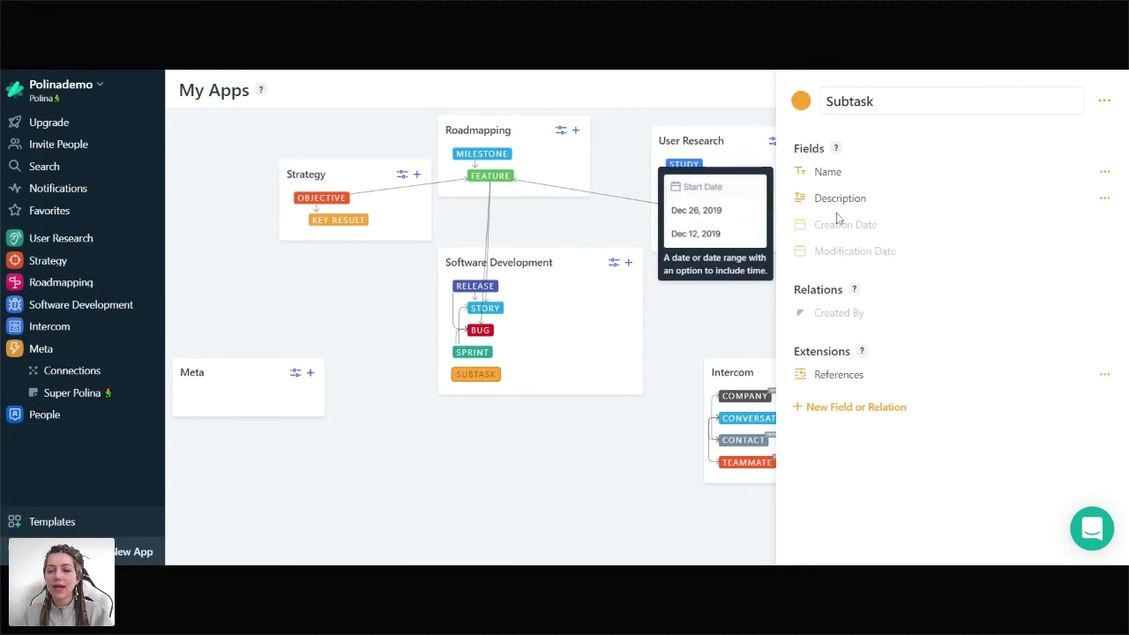
{"action": "mouse_move", "coordinate": [840, 189]}
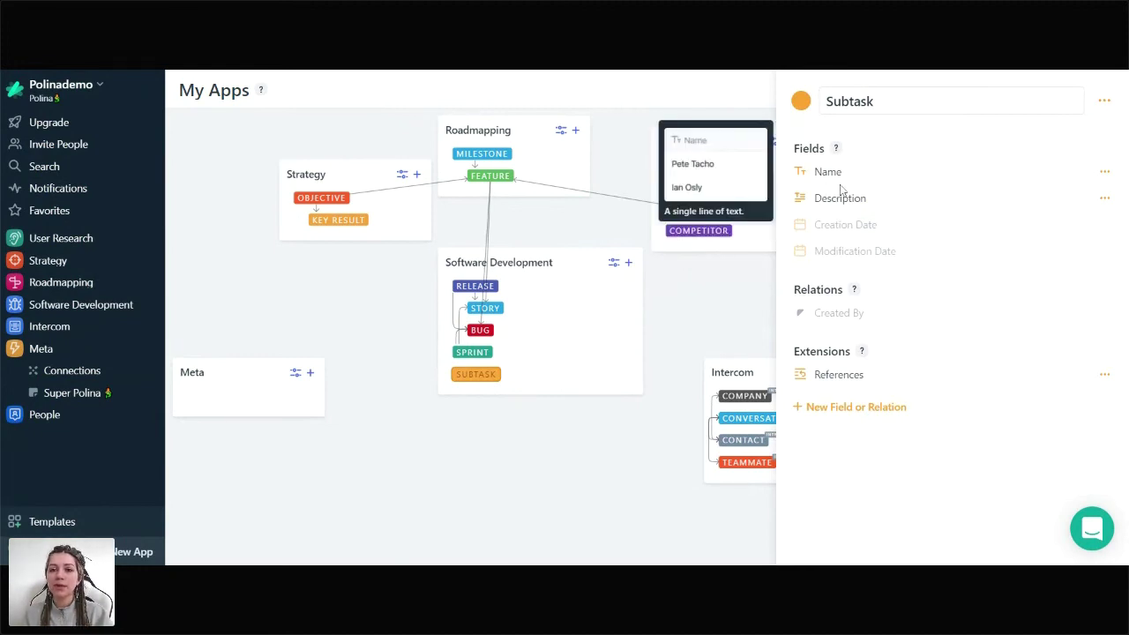
{"action": "mouse_move", "coordinate": [859, 219]}
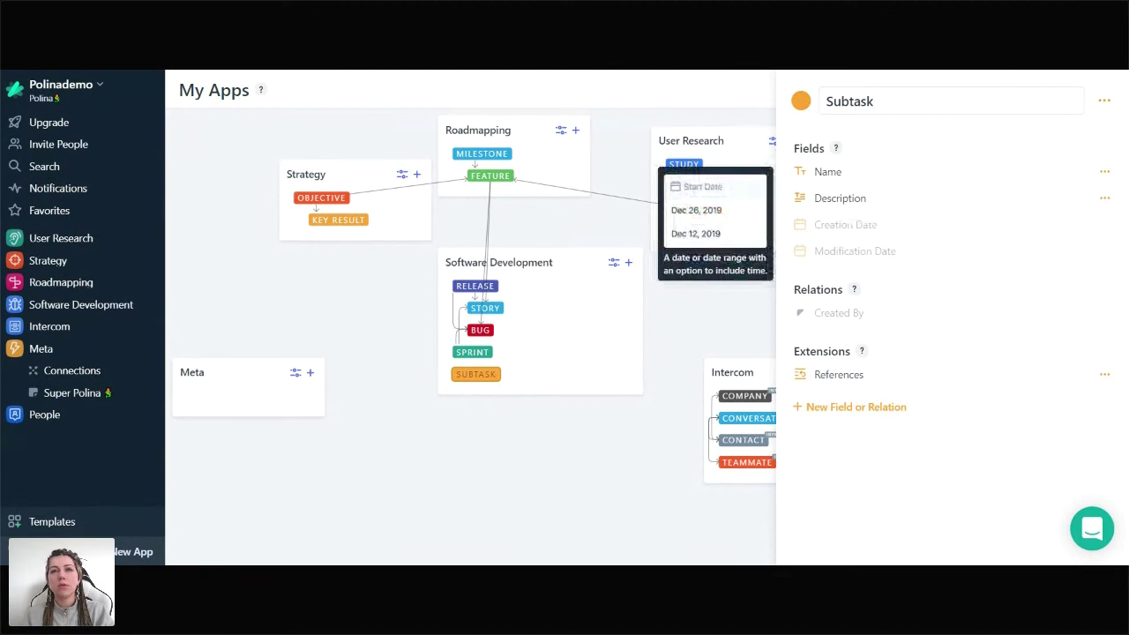
{"action": "left_click", "coordinate": [830, 411]}
{"action": "left_click", "coordinate": [833, 413]}
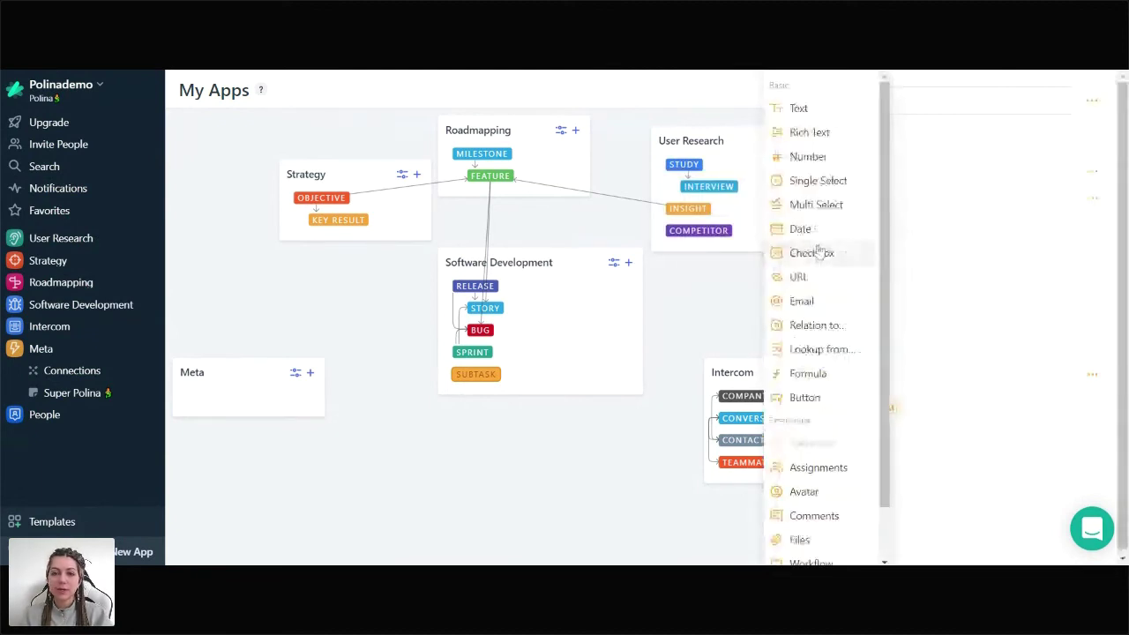
{"action": "scroll", "coordinate": [818, 253], "scroll_direction": "down", "scroll_amount": 1}
{"action": "scroll", "coordinate": [815, 265], "scroll_direction": "up", "scroll_amount": 2}
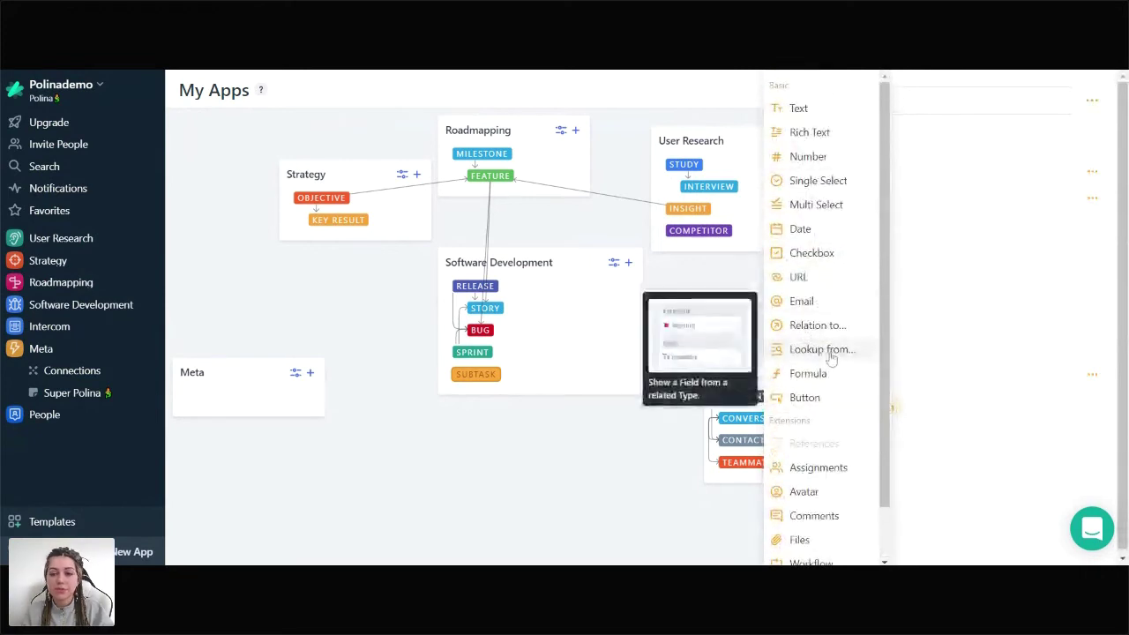
{"action": "left_click", "coordinate": [988, 306]}
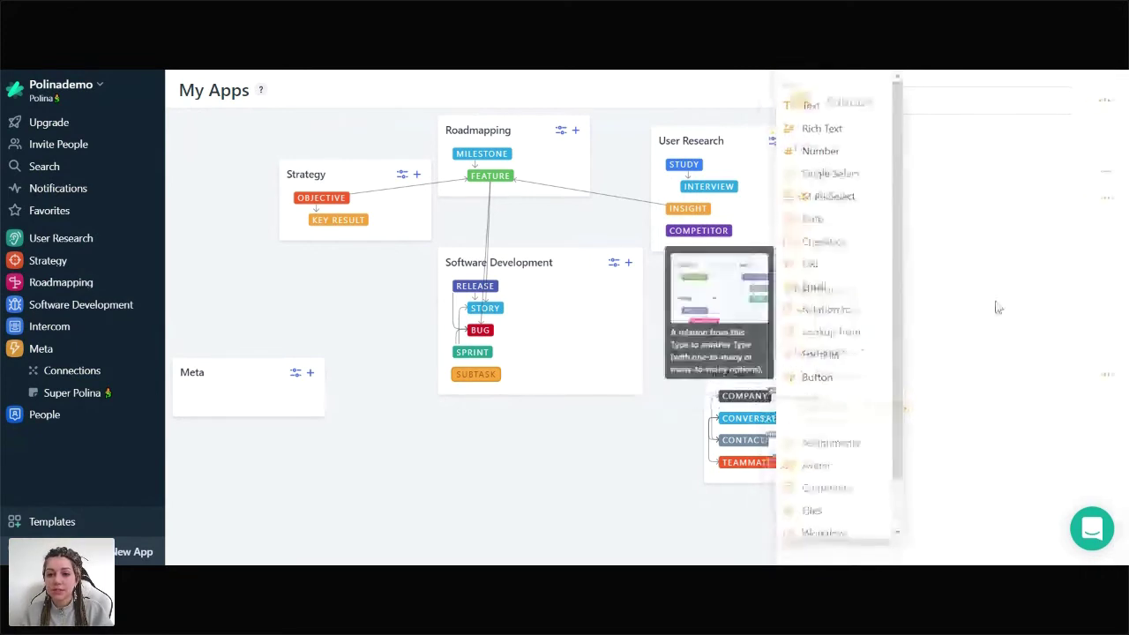
{"action": "left_click", "coordinate": [505, 337]}
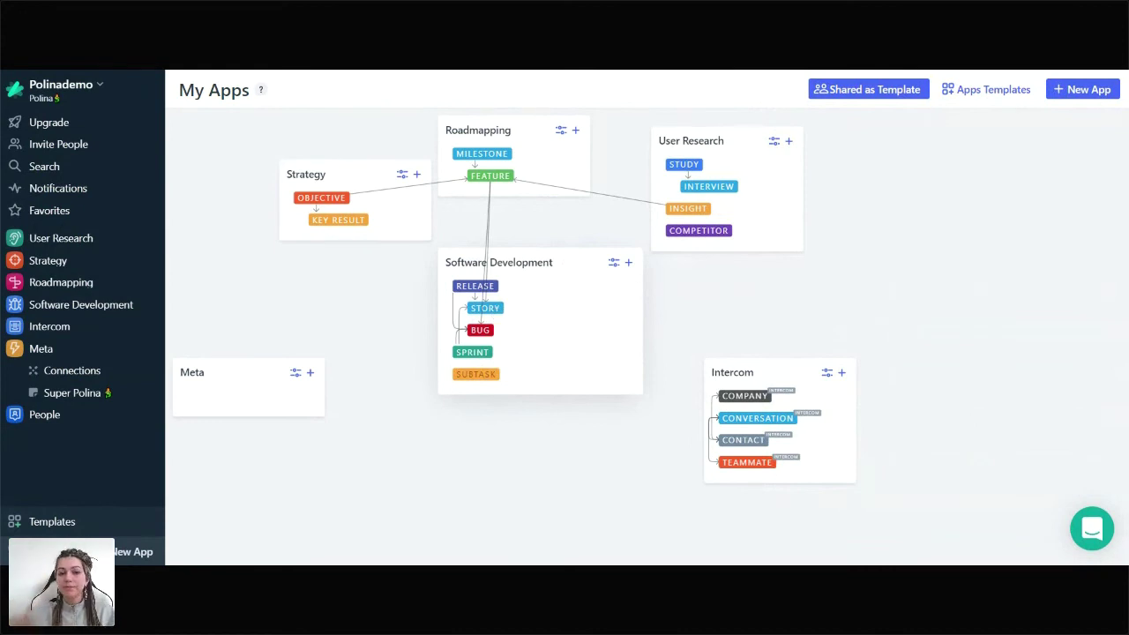
Add a Relation field linking Story to Subtask, one story to many subtasks.
{"action": "left_click", "coordinate": [490, 316]}
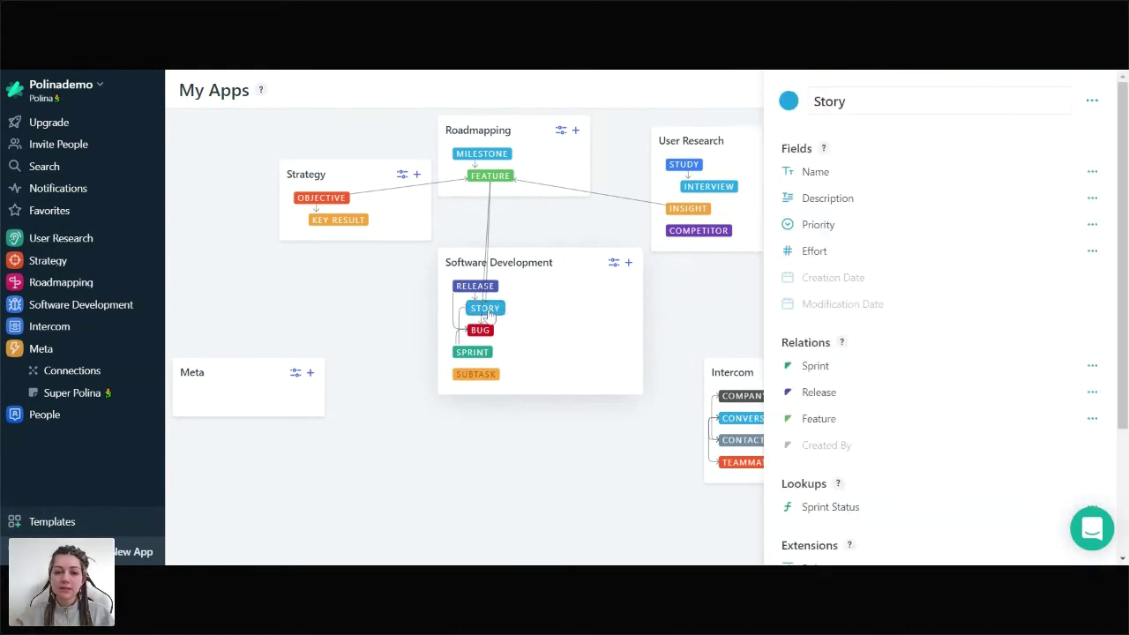
{"action": "scroll", "coordinate": [864, 342], "scroll_direction": "down", "scroll_amount": 2}
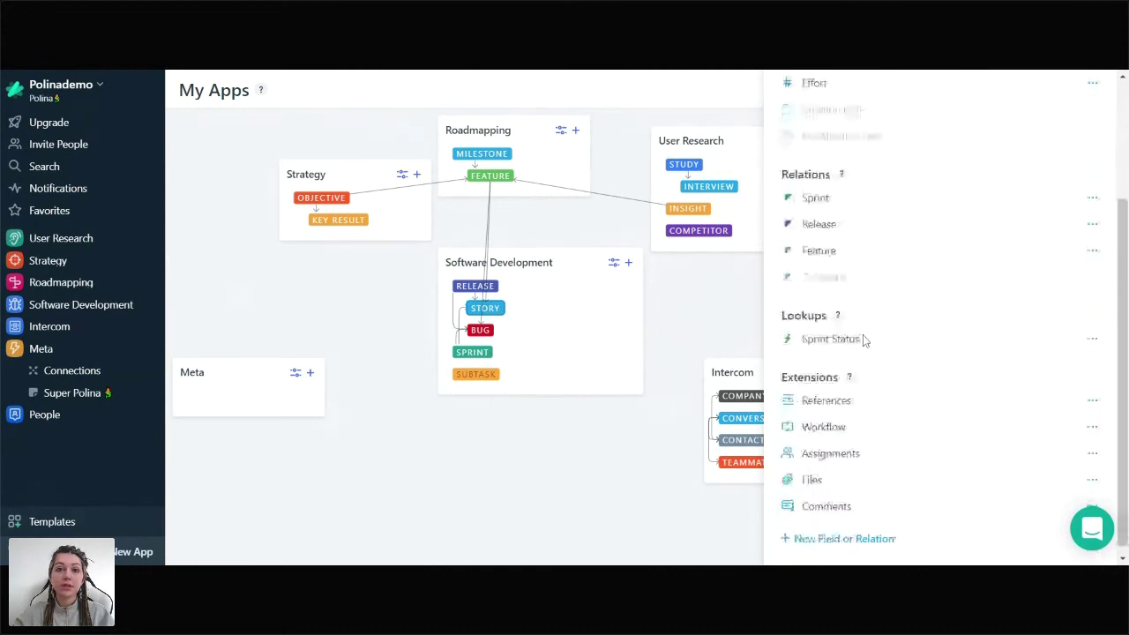
{"action": "left_click", "coordinate": [876, 528]}
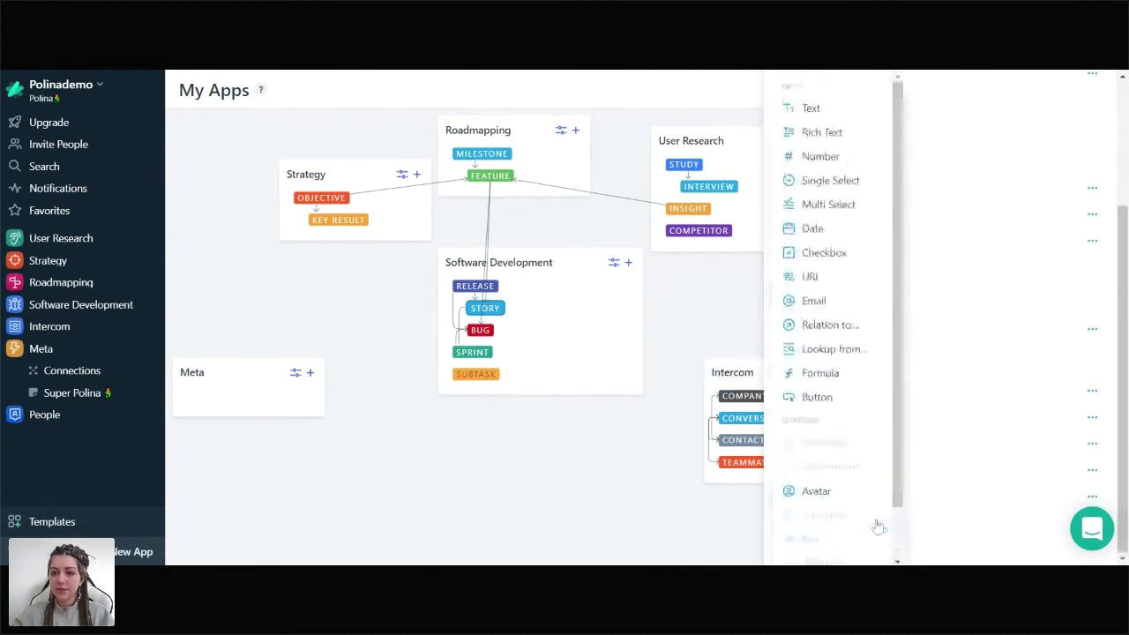
{"action": "left_click", "coordinate": [845, 327]}
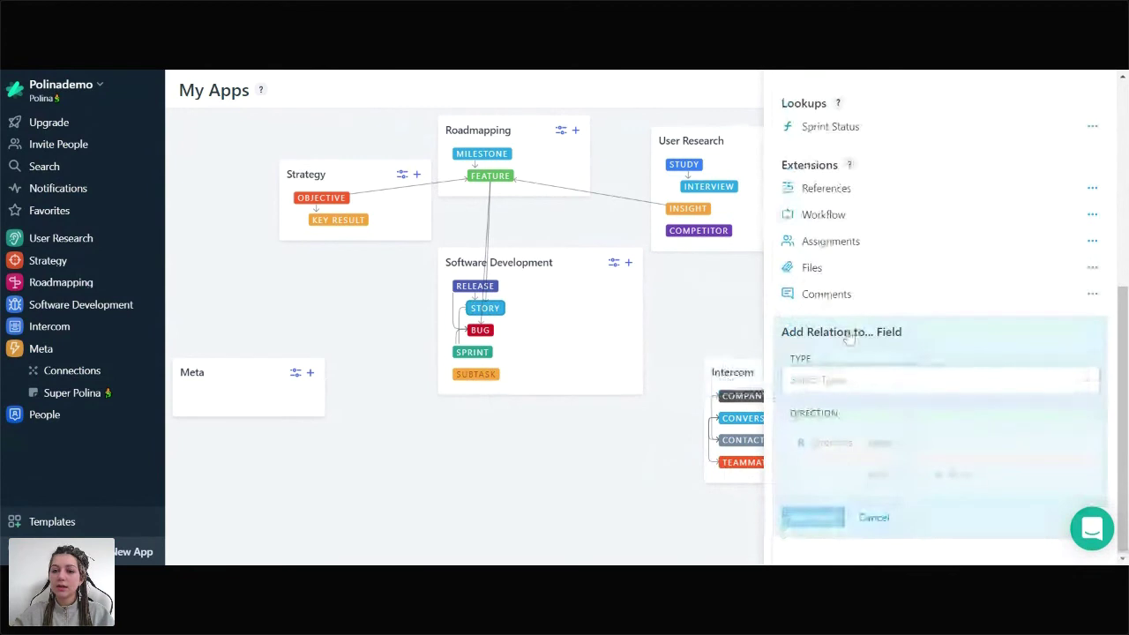
{"action": "left_click", "coordinate": [864, 384]}
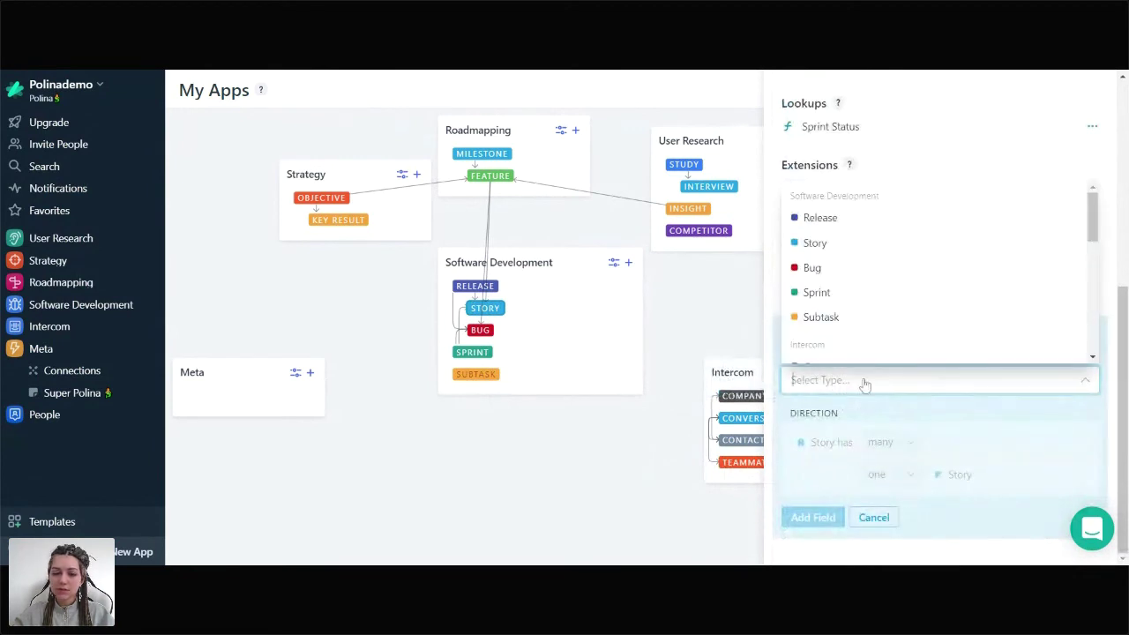
{"action": "left_click", "coordinate": [838, 321]}
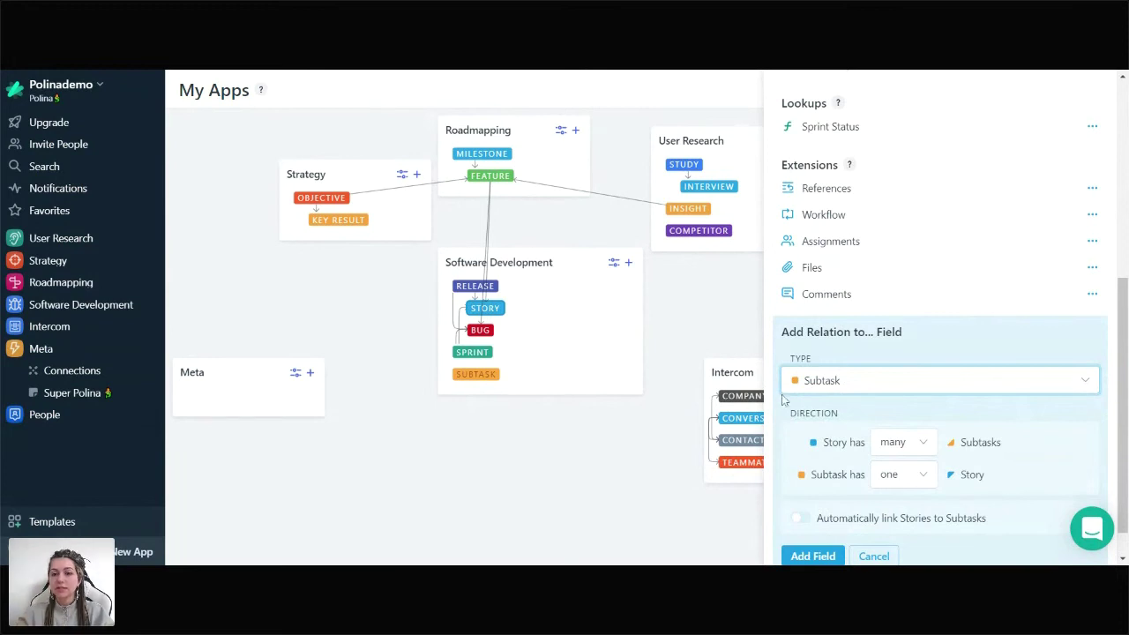
{"action": "scroll", "coordinate": [783, 398], "scroll_direction": "down", "scroll_amount": 1}
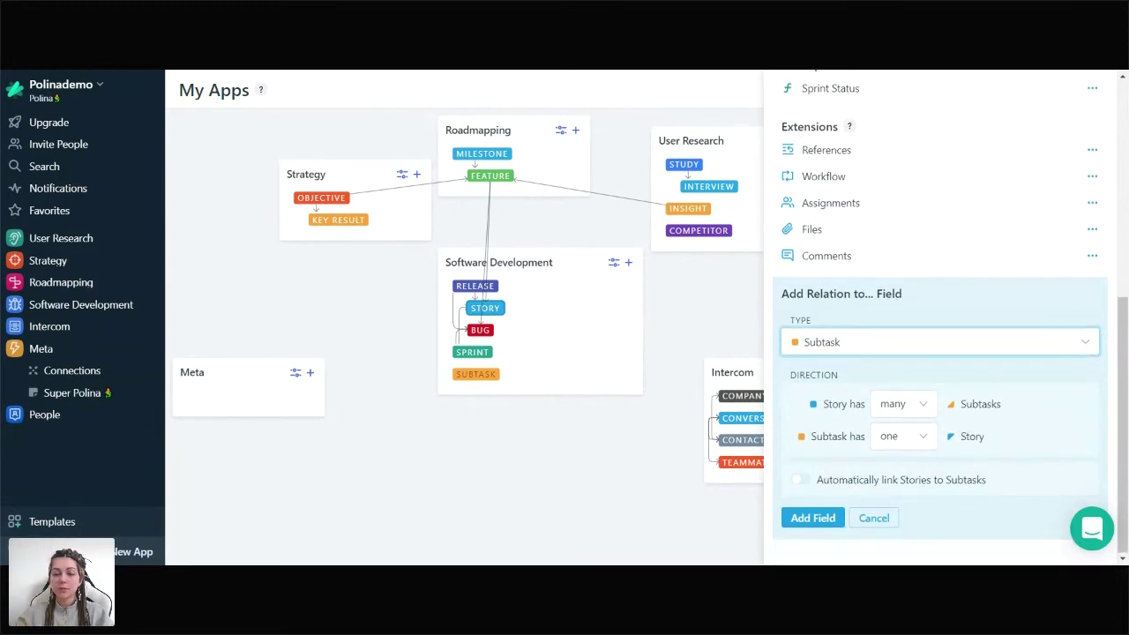
{"action": "left_click", "coordinate": [813, 519]}
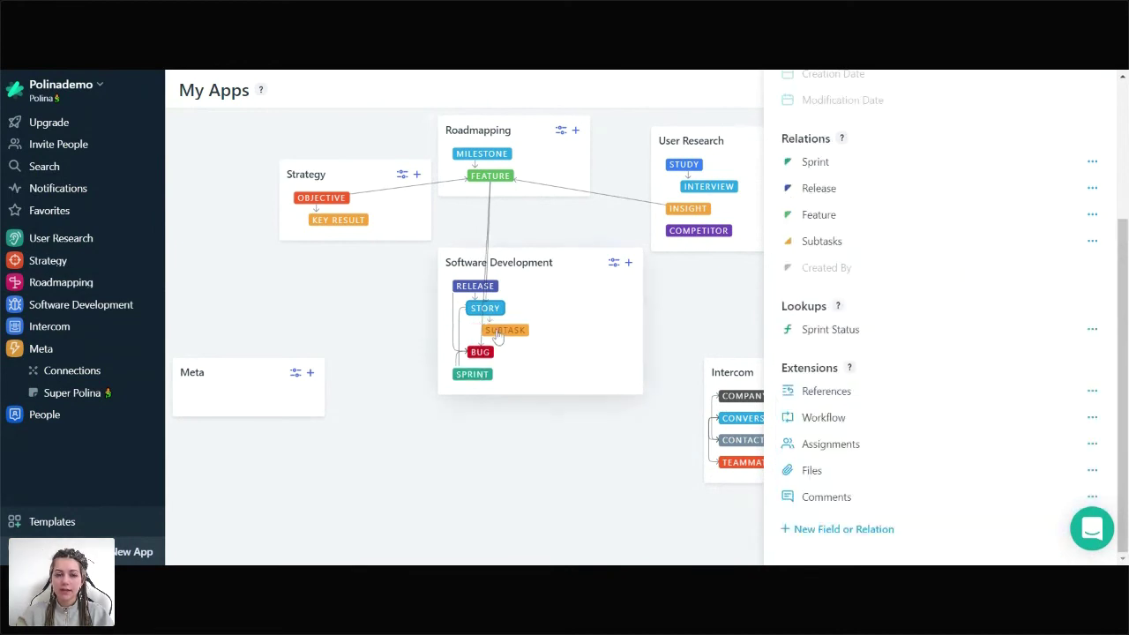
Close the Story details and open the Software Development Sprints table.
{"action": "left_click", "coordinate": [543, 328]}
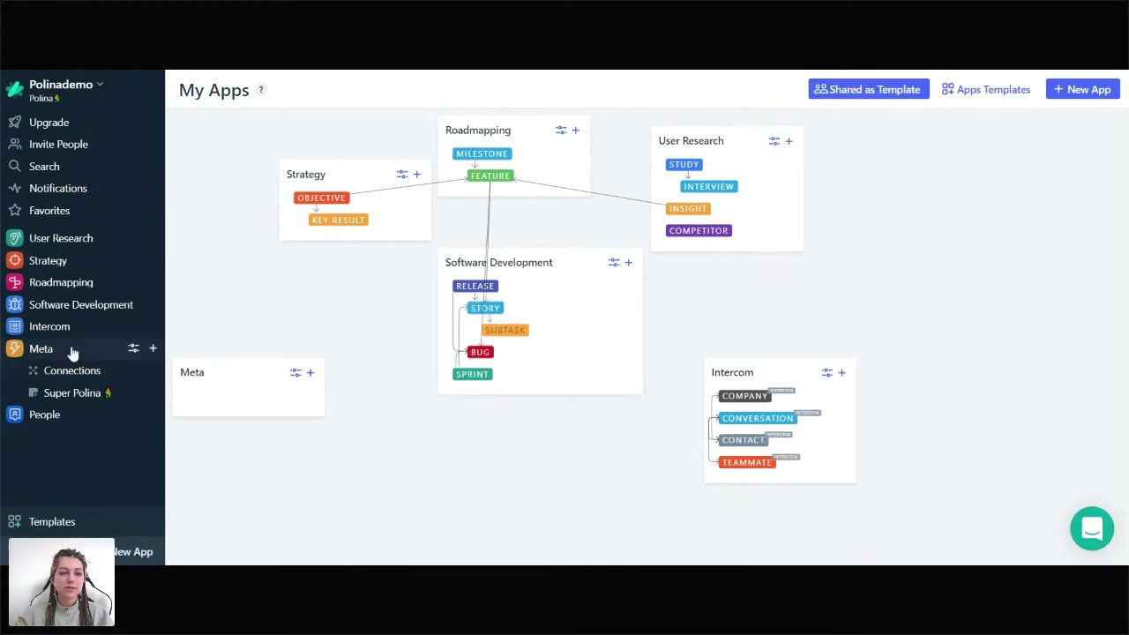
{"action": "left_click", "coordinate": [48, 304]}
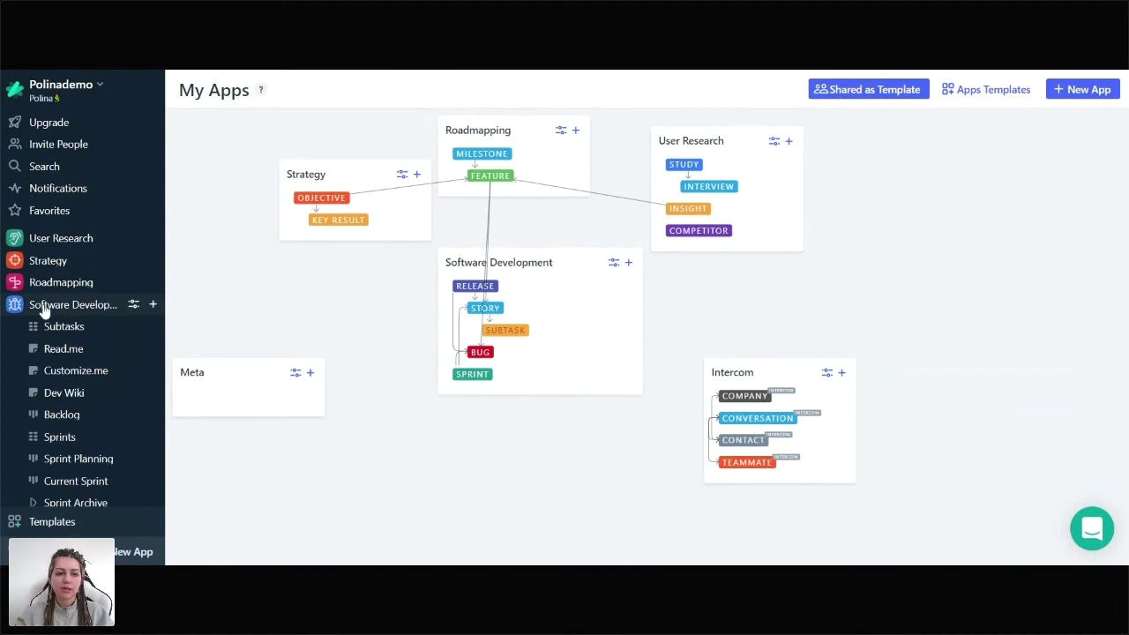
{"action": "left_click", "coordinate": [97, 446]}
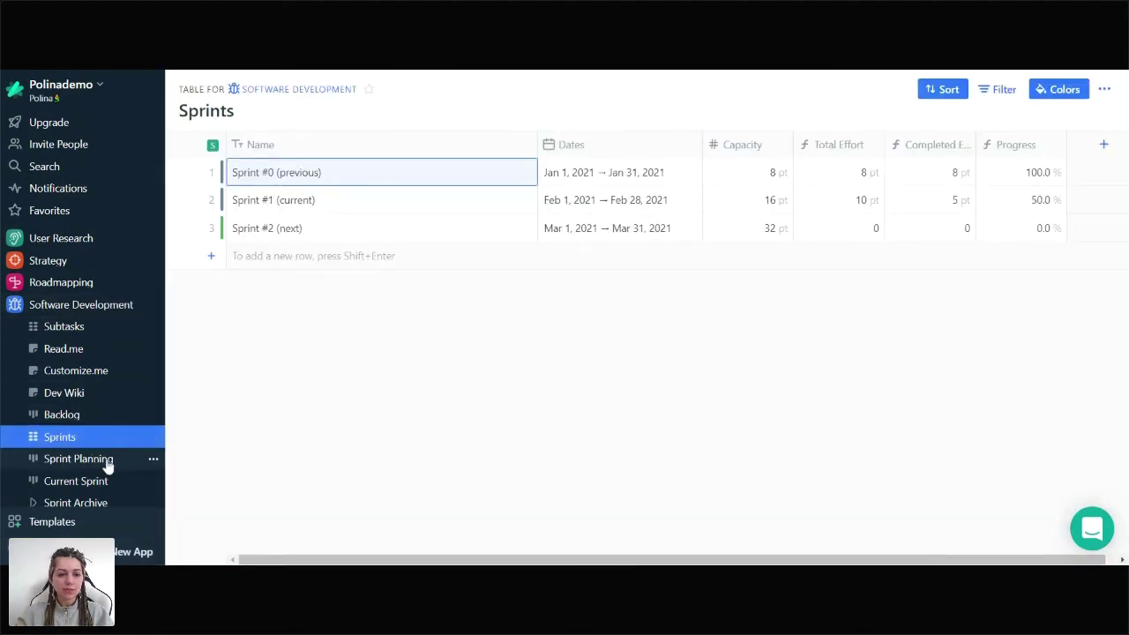
Open the Teach him Laugh story from Sprint Planning and move its Subtasks section above Files.
{"action": "left_click", "coordinate": [106, 464]}
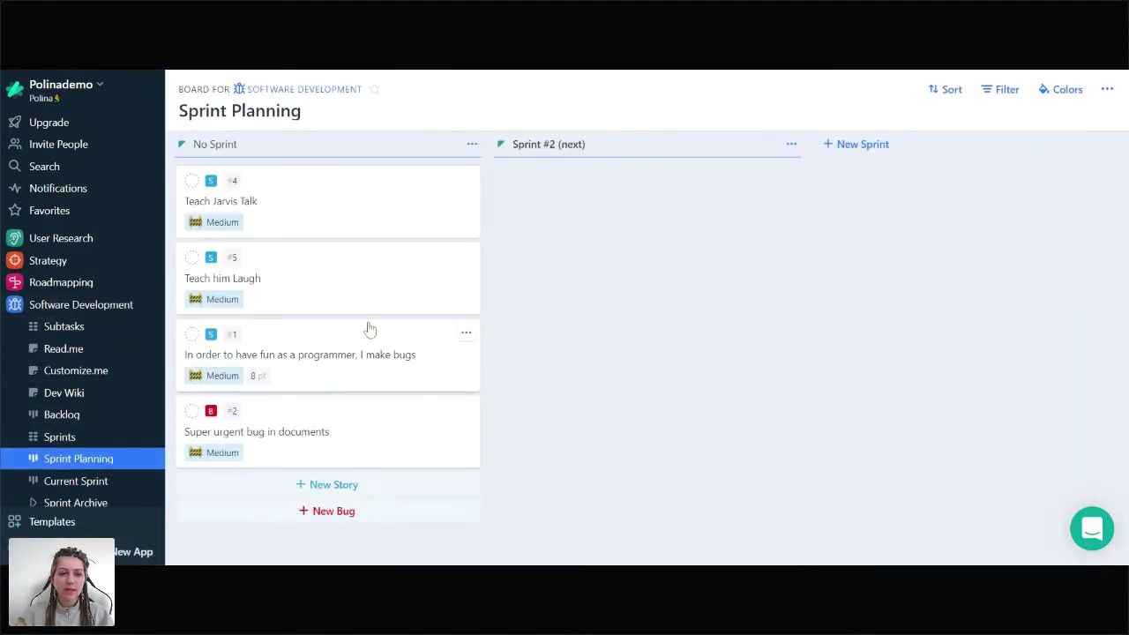
{"action": "left_click", "coordinate": [335, 270]}
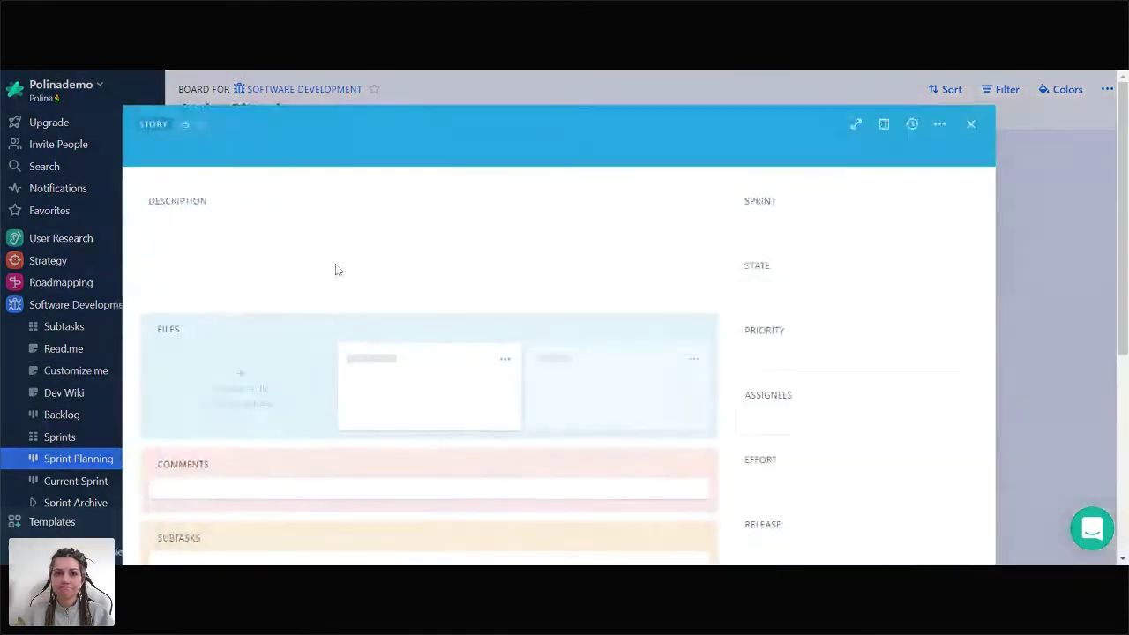
{"action": "scroll", "coordinate": [335, 270], "scroll_direction": "down", "scroll_amount": 3}
{"action": "scroll", "coordinate": [152, 441], "scroll_direction": "down", "scroll_amount": 1}
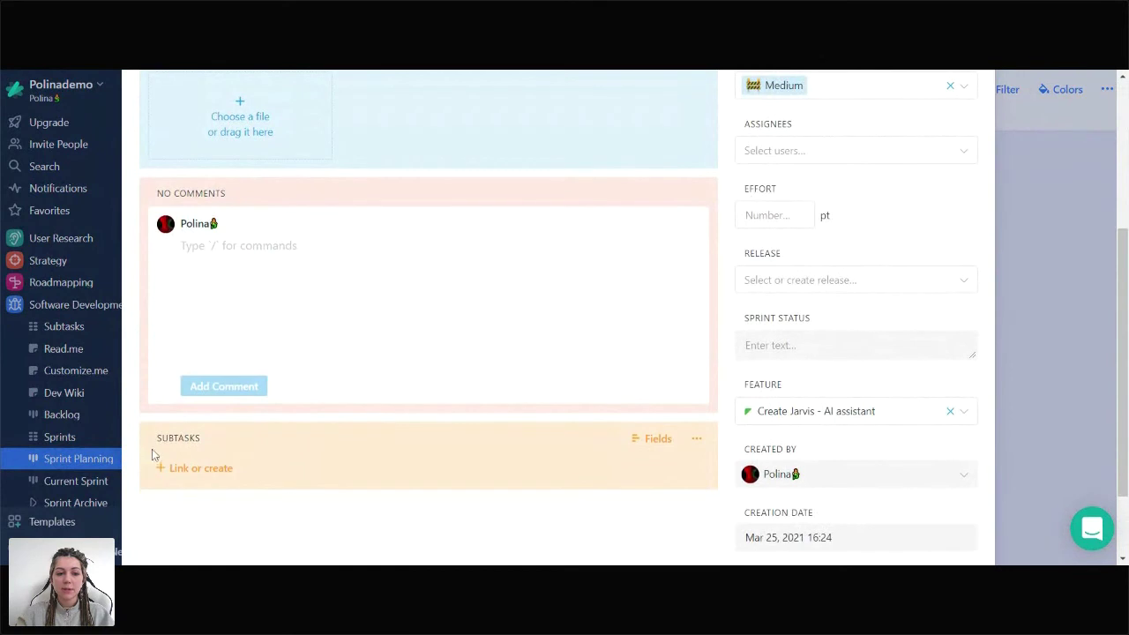
{"action": "left_click_drag", "start_coordinate": [150, 441], "coordinate": [267, 338]}
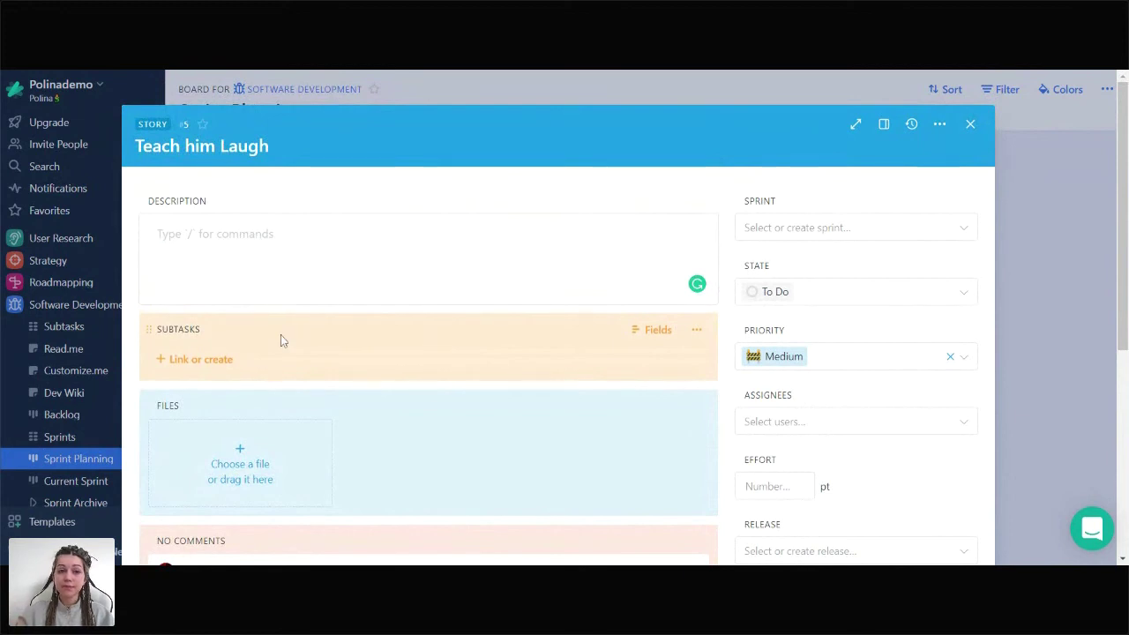
Add subtasks 'Create a laugh' and 'Make a laugh friendly', then open 'Create a laugh'.
{"action": "left_click", "coordinate": [210, 365]}
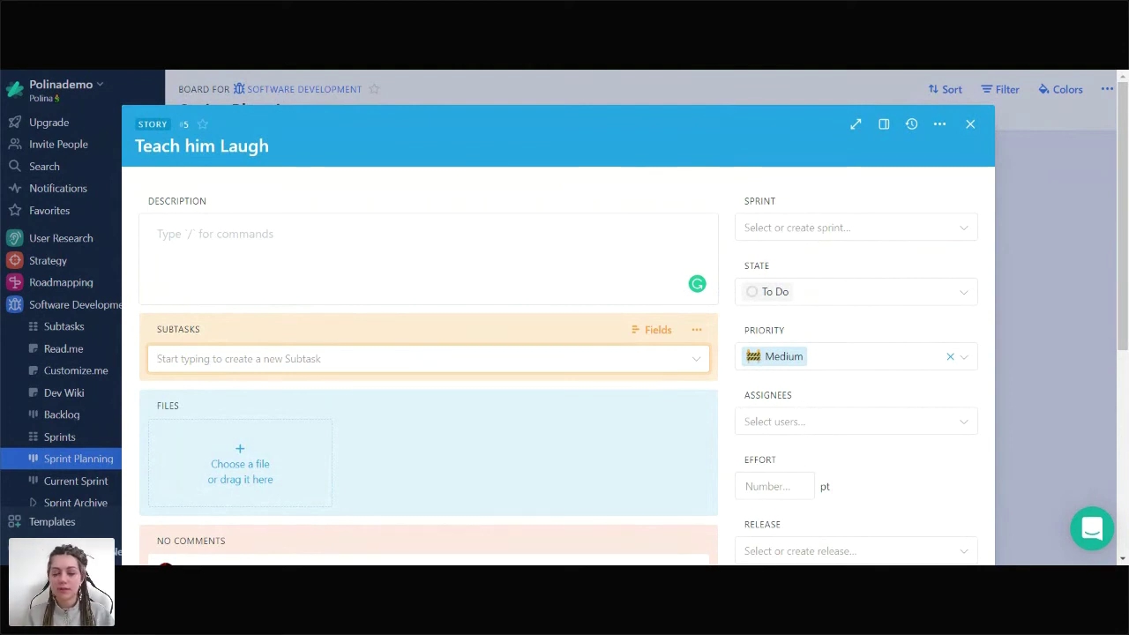
{"action": "type", "text": "Cre"}
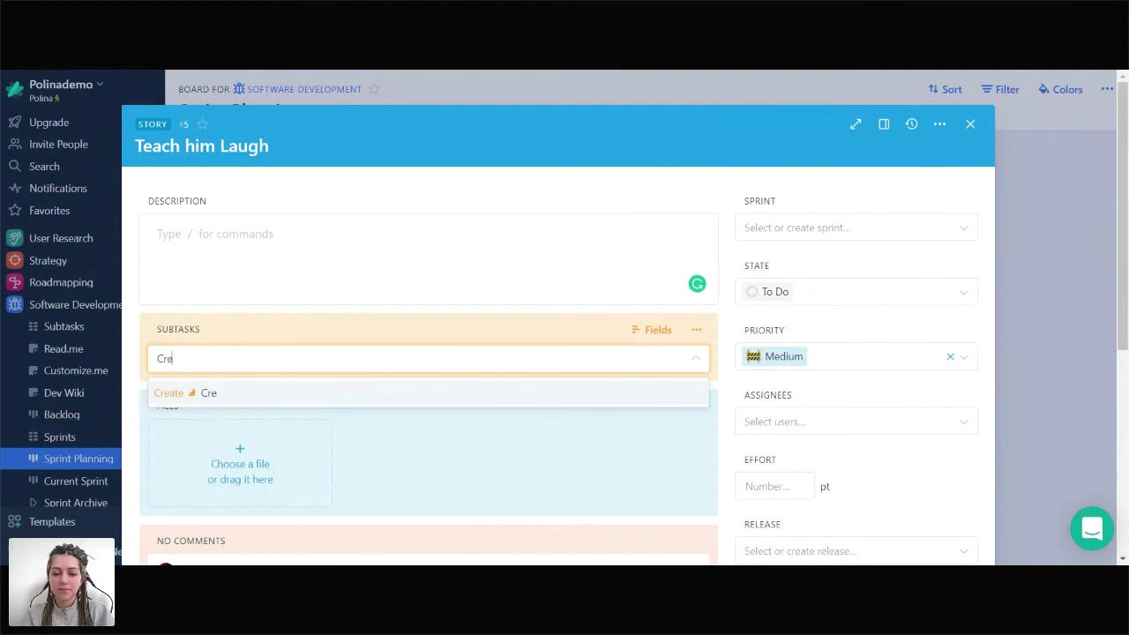
{"action": "type", "text": "ate a laugh"}
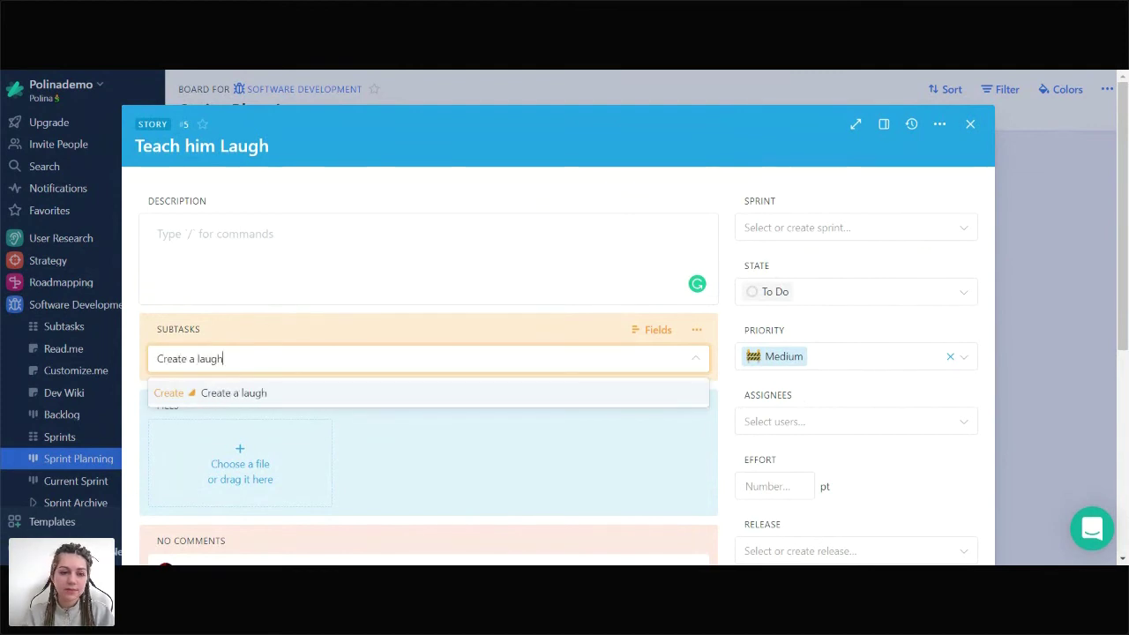
{"action": "key", "text": "Return"}
{"action": "type", "text": "Make a lu"}
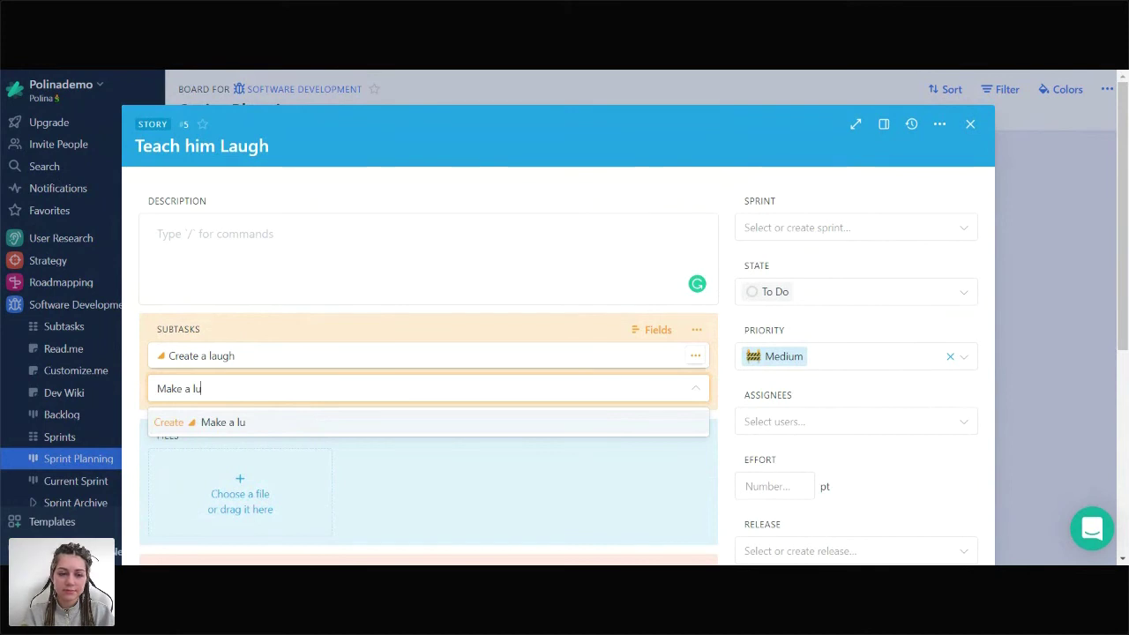
{"action": "key", "text": "BackSpace"}
{"action": "type", "text": "au"}
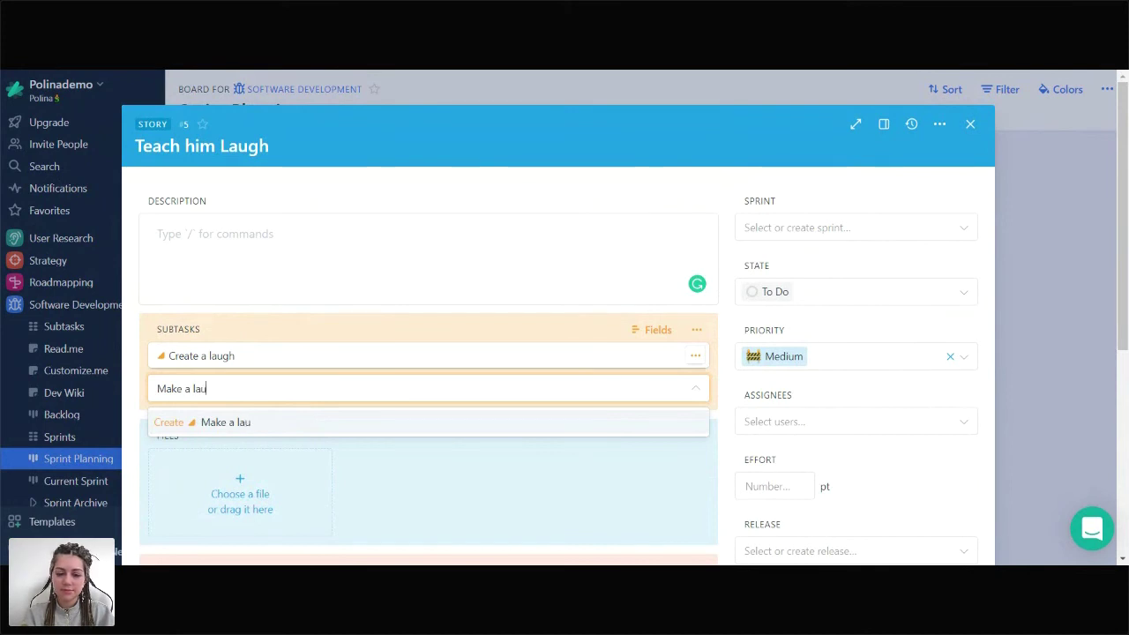
{"action": "type", "text": "gh friendly"}
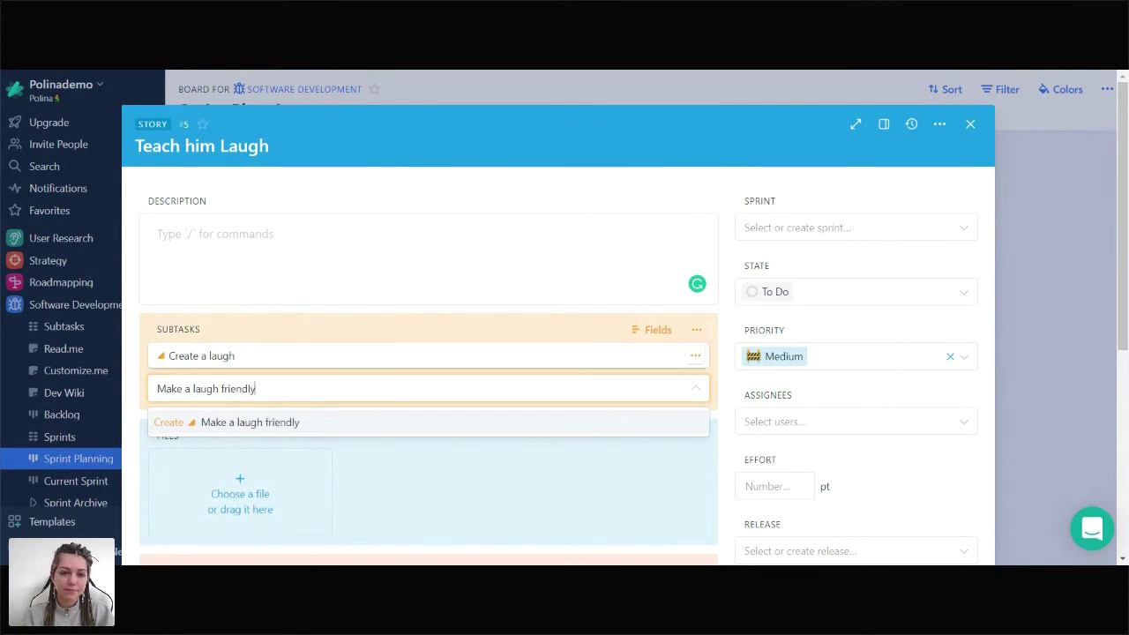
{"action": "key", "text": "Return"}
{"action": "left_click", "coordinate": [158, 234]}
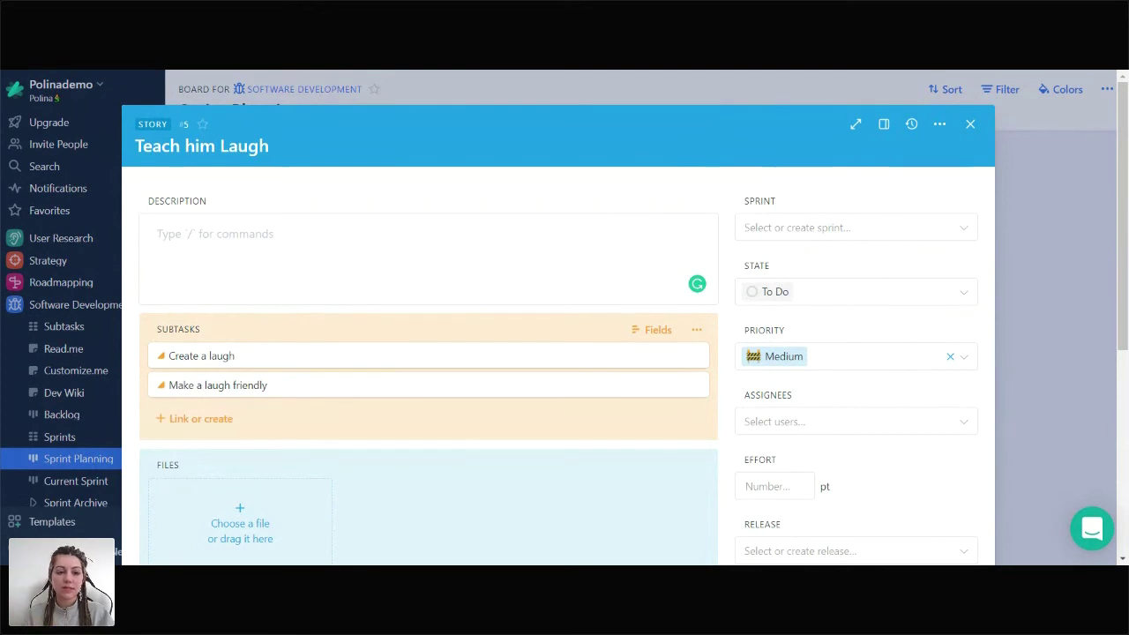
{"action": "left_click", "coordinate": [257, 367]}
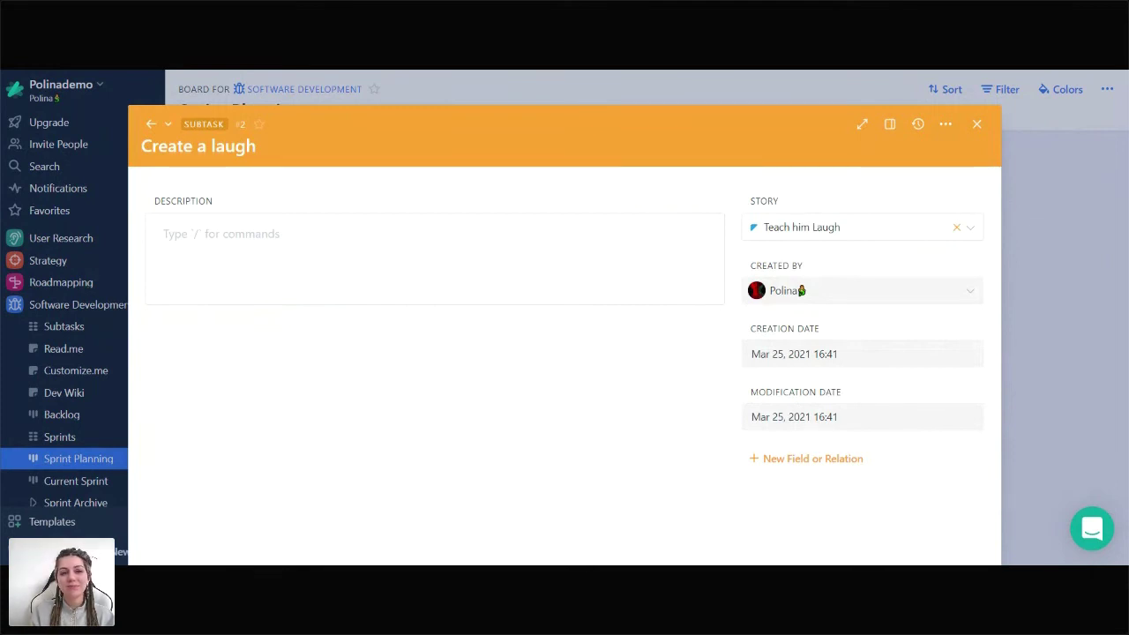
Follow the subtask up to its story, the Create Jarvis - AI assistant feature and its objective, then close everything.
{"action": "left_click", "coordinate": [798, 237], "text": "alt"}
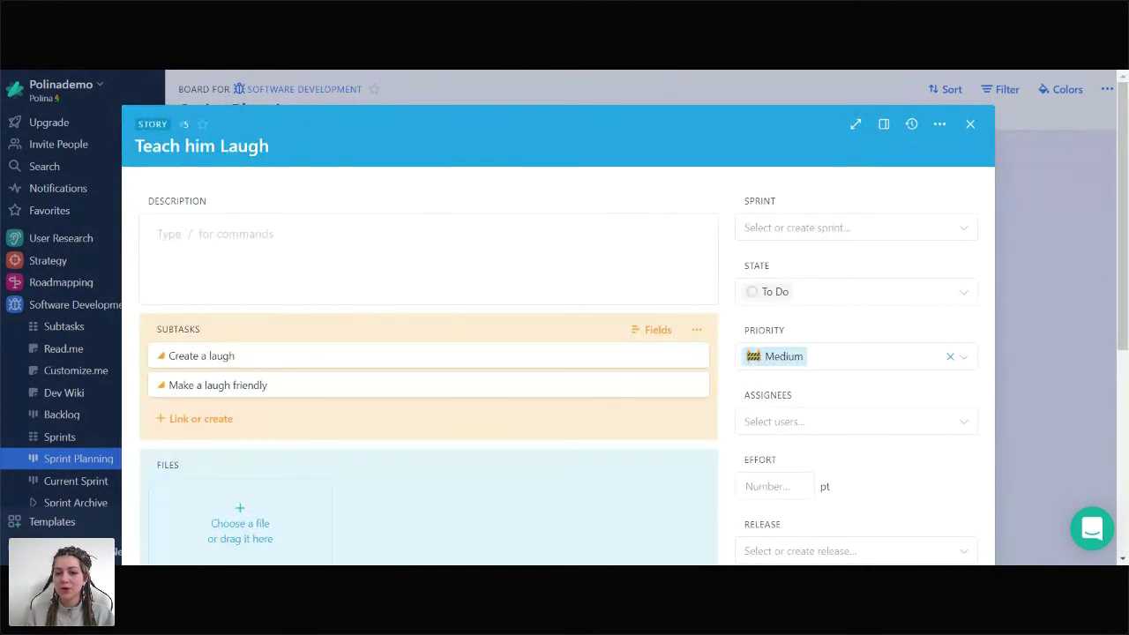
{"action": "scroll", "coordinate": [564, 335], "scroll_direction": "down", "scroll_amount": 5}
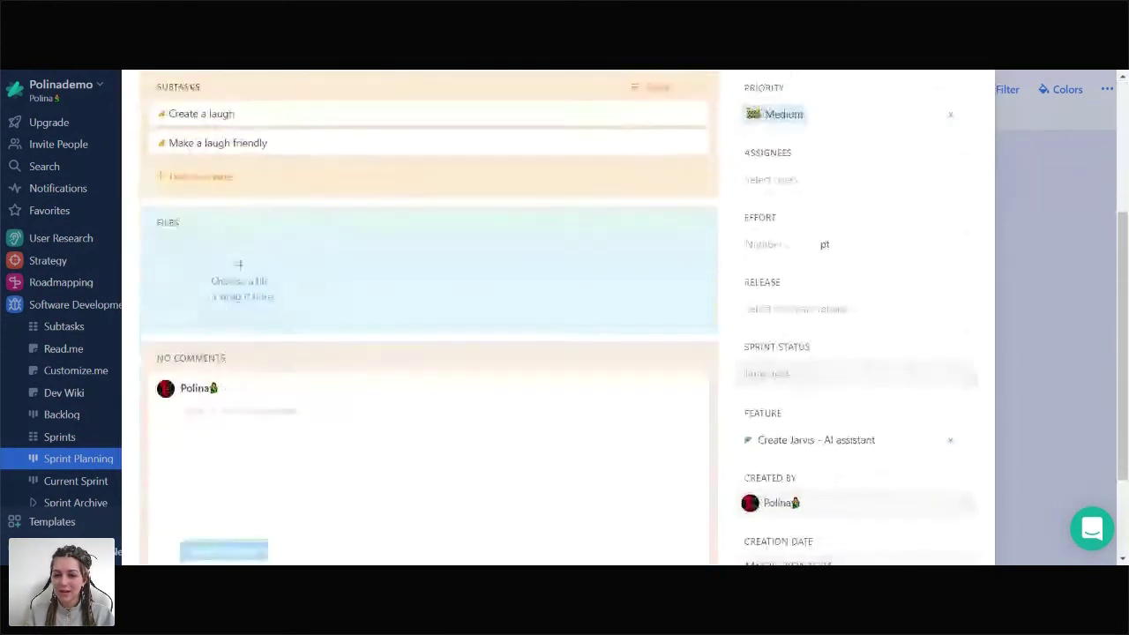
{"action": "left_click", "coordinate": [788, 409], "text": "alt"}
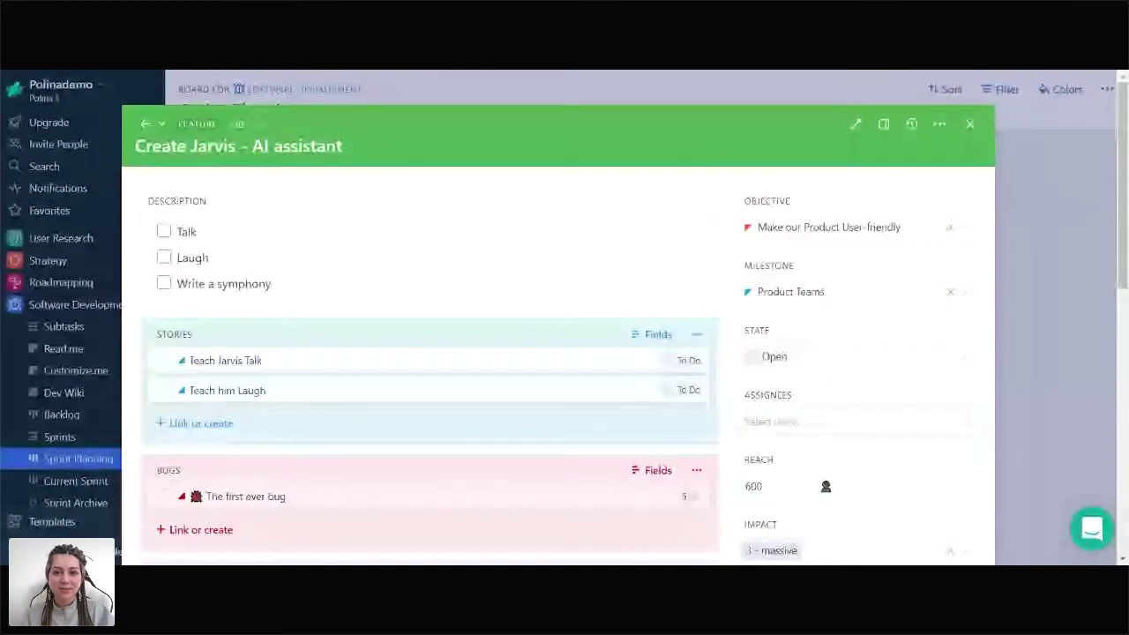
{"action": "left_click", "coordinate": [805, 236], "text": "alt"}
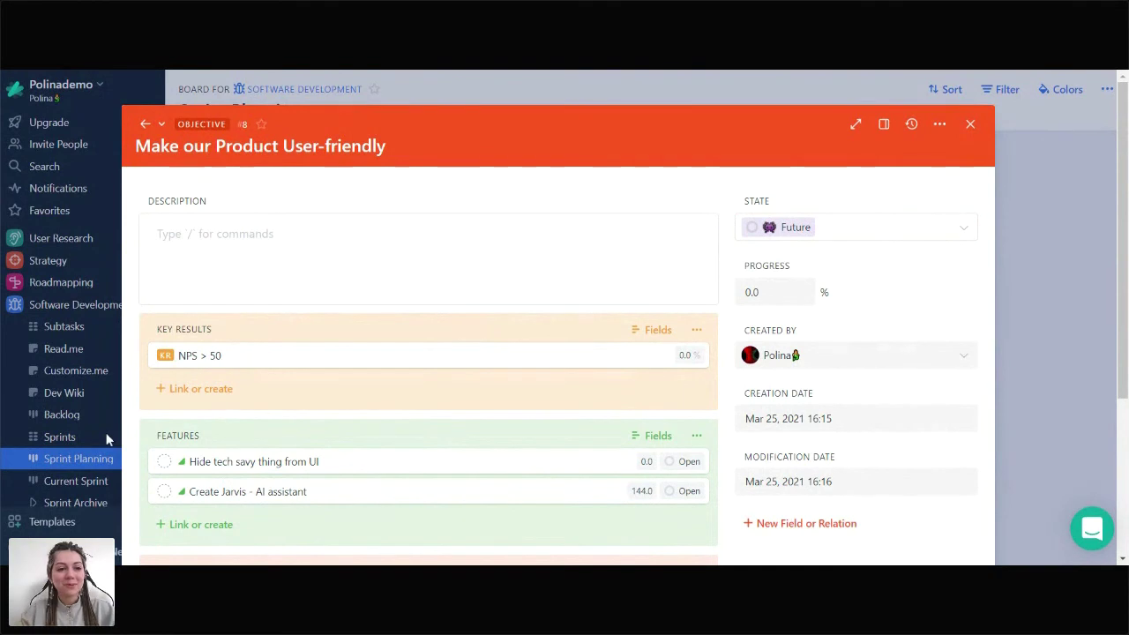
{"action": "key", "text": "Escape"}
{"action": "left_click", "coordinate": [62, 304]}
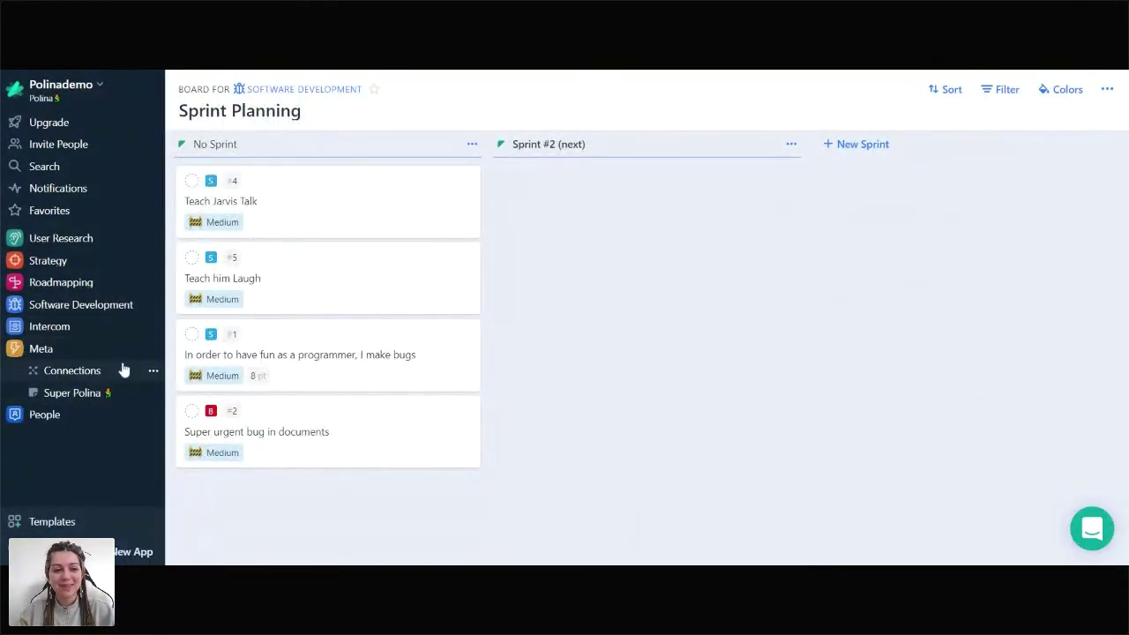
View the Meta app's Connections whiteboard, then go to the Templates gallery.
{"action": "left_click", "coordinate": [86, 375]}
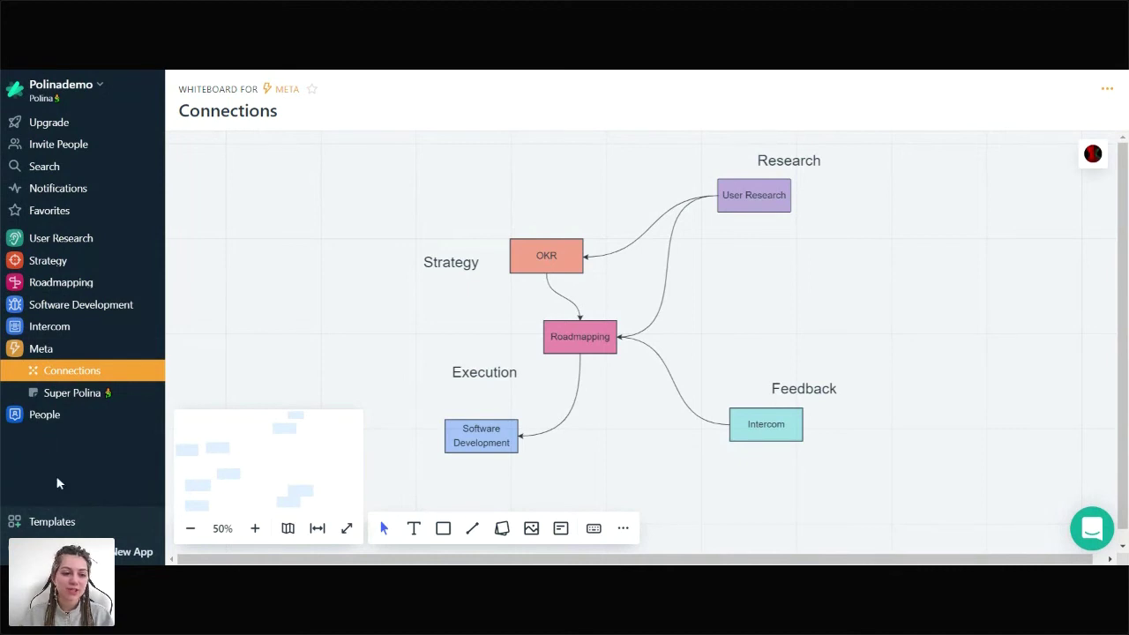
{"action": "left_click", "coordinate": [67, 524]}
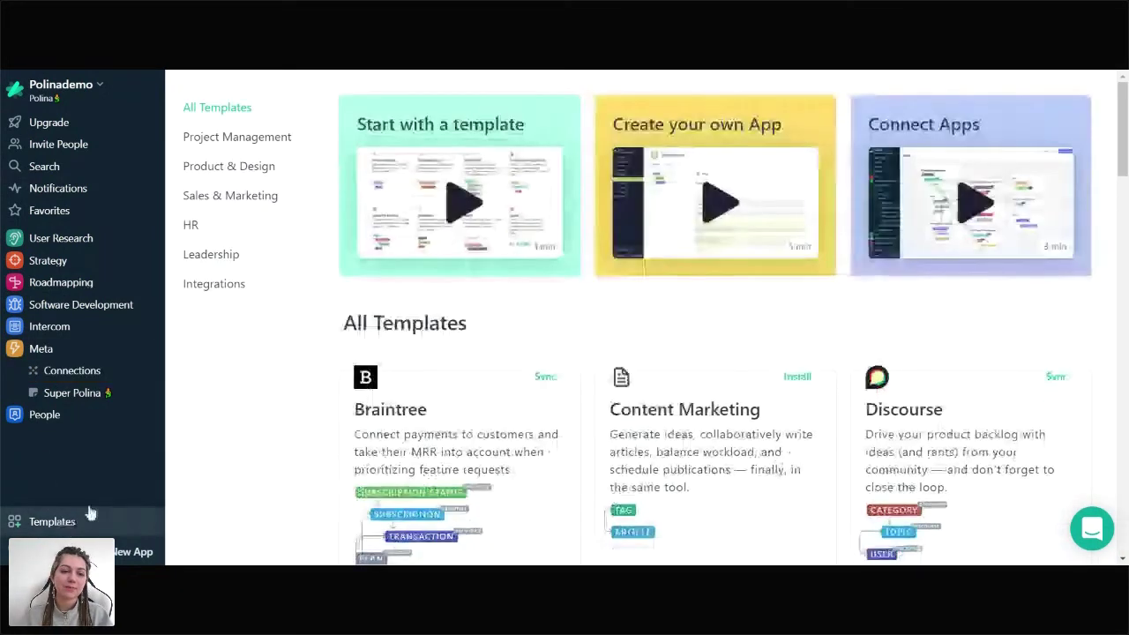
Filter templates to Integrations and read the Jira integration's description before closing it.
{"action": "left_click", "coordinate": [213, 285]}
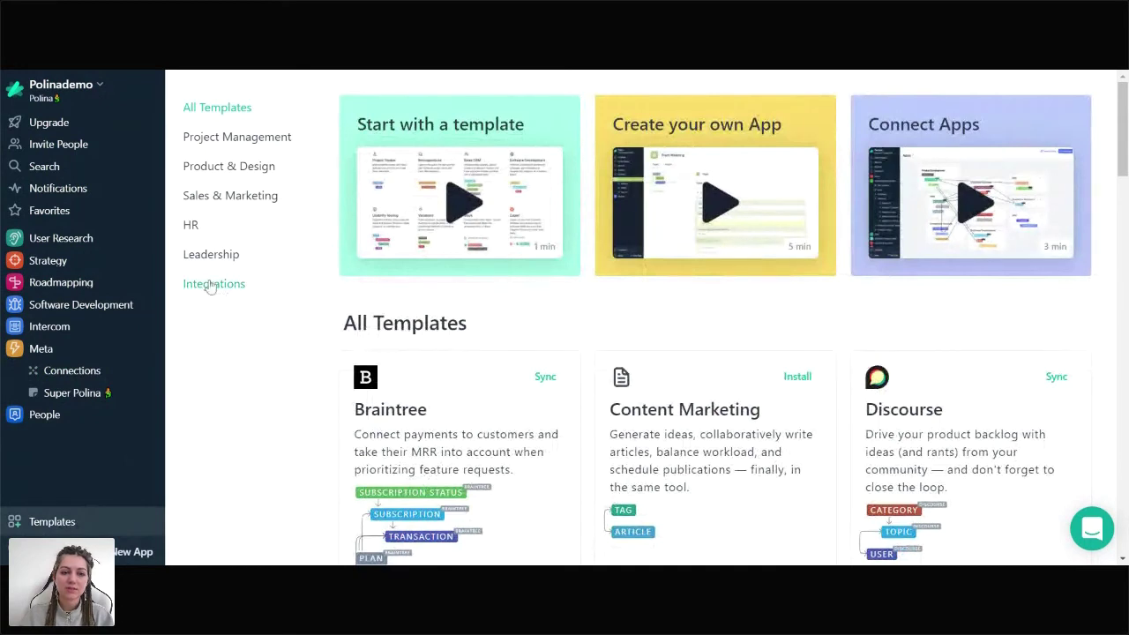
{"action": "scroll", "coordinate": [1003, 357], "scroll_direction": "down", "scroll_amount": 3}
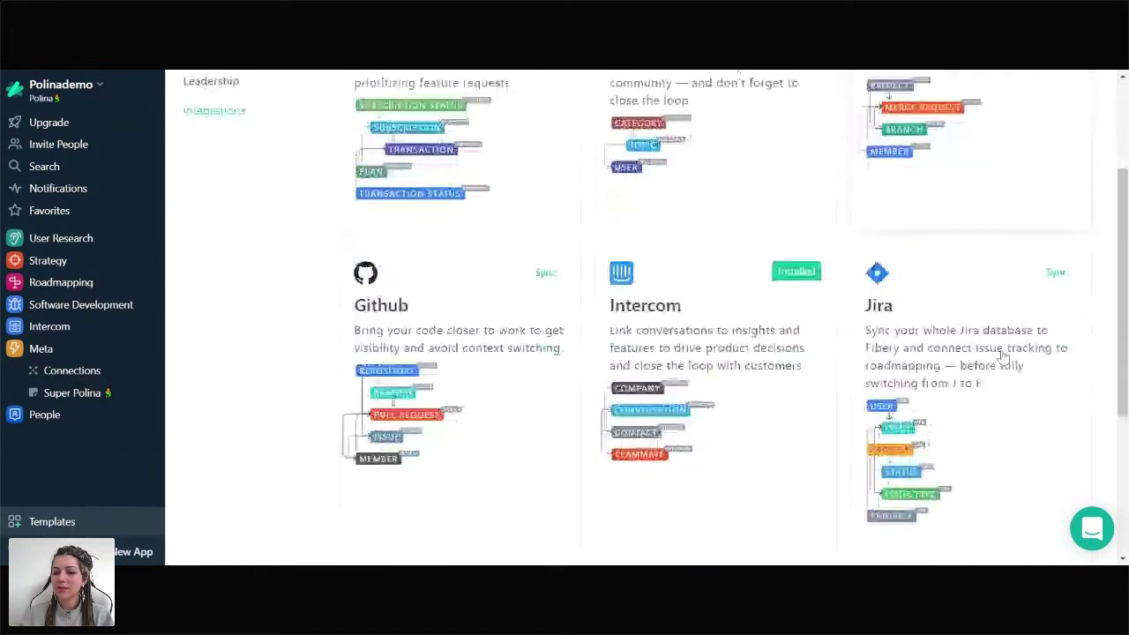
{"action": "left_click", "coordinate": [937, 329]}
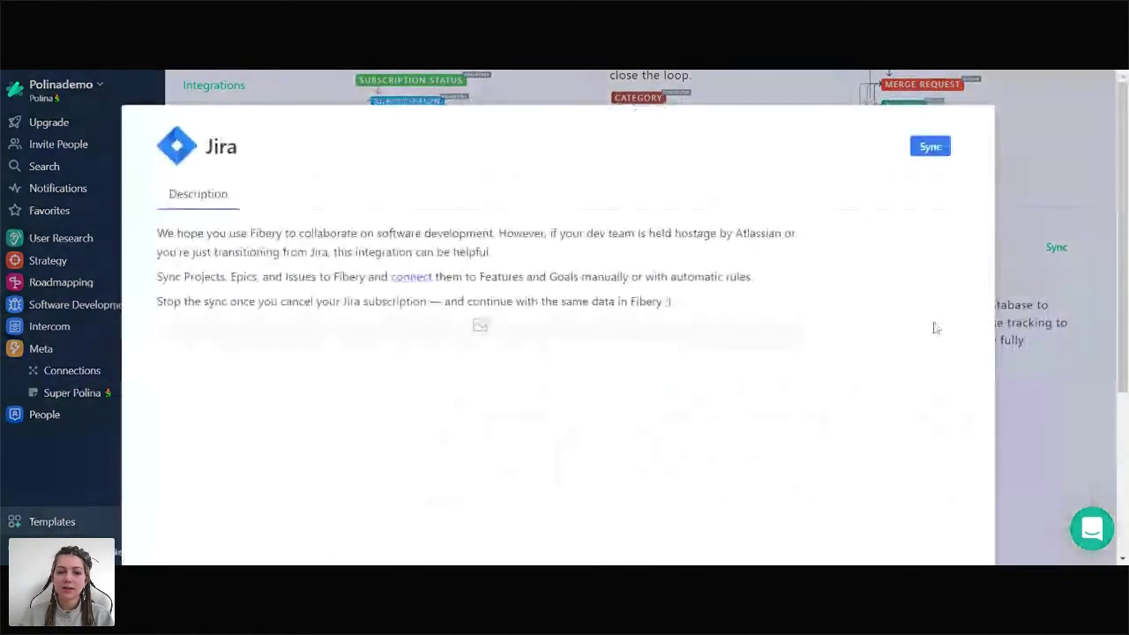
{"action": "scroll", "coordinate": [680, 301], "scroll_direction": "down", "scroll_amount": 3}
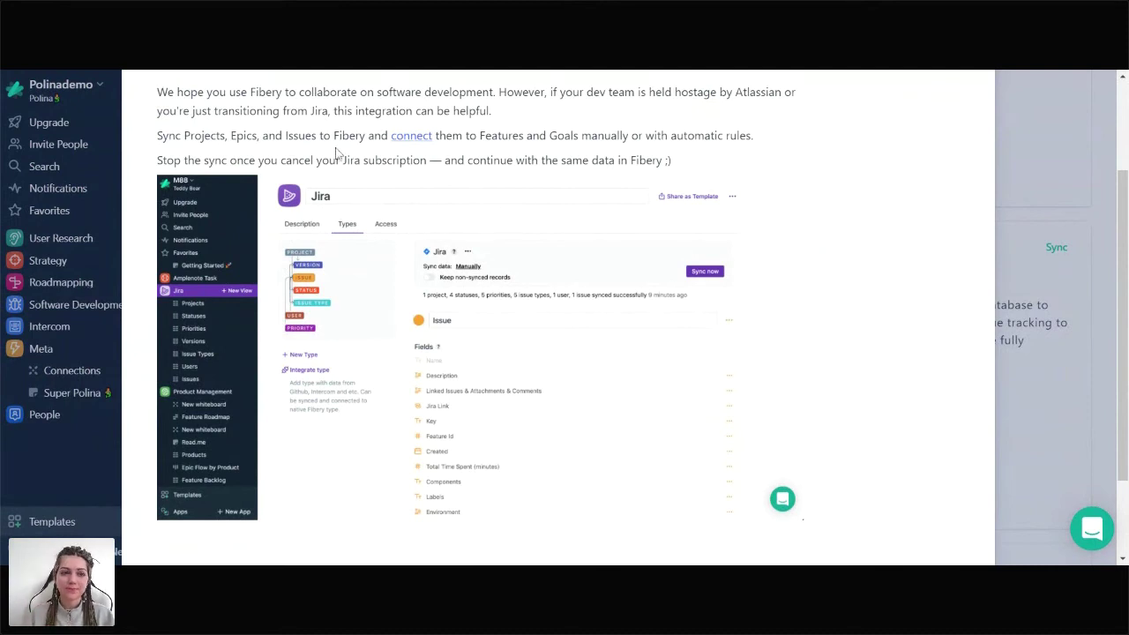
{"action": "key", "text": "Escape"}
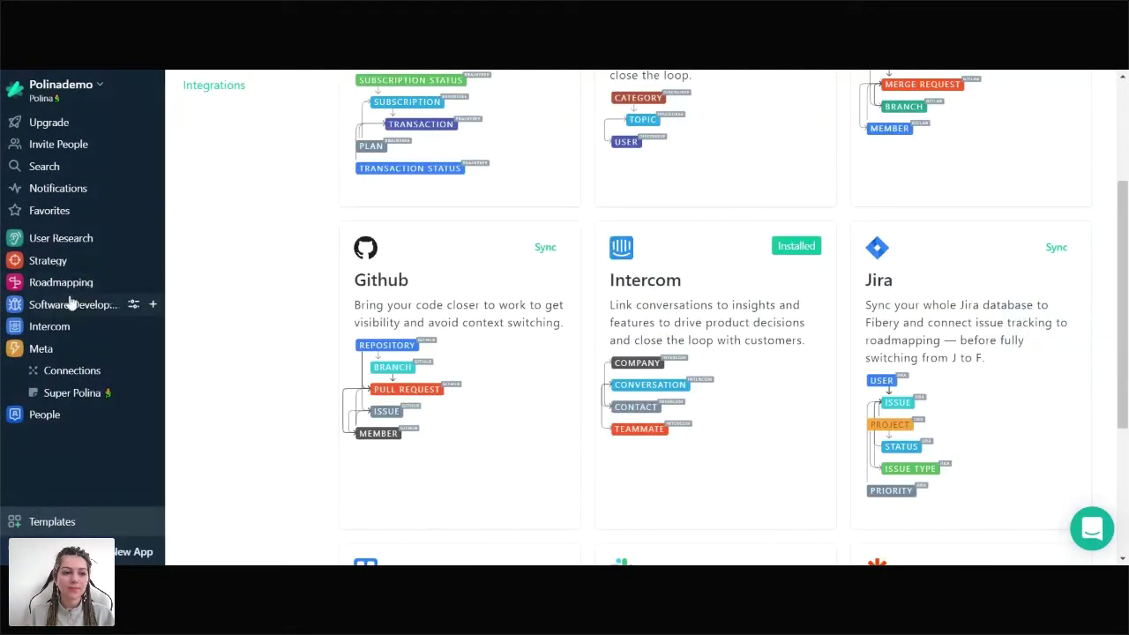
{"action": "left_click", "coordinate": [87, 371]}
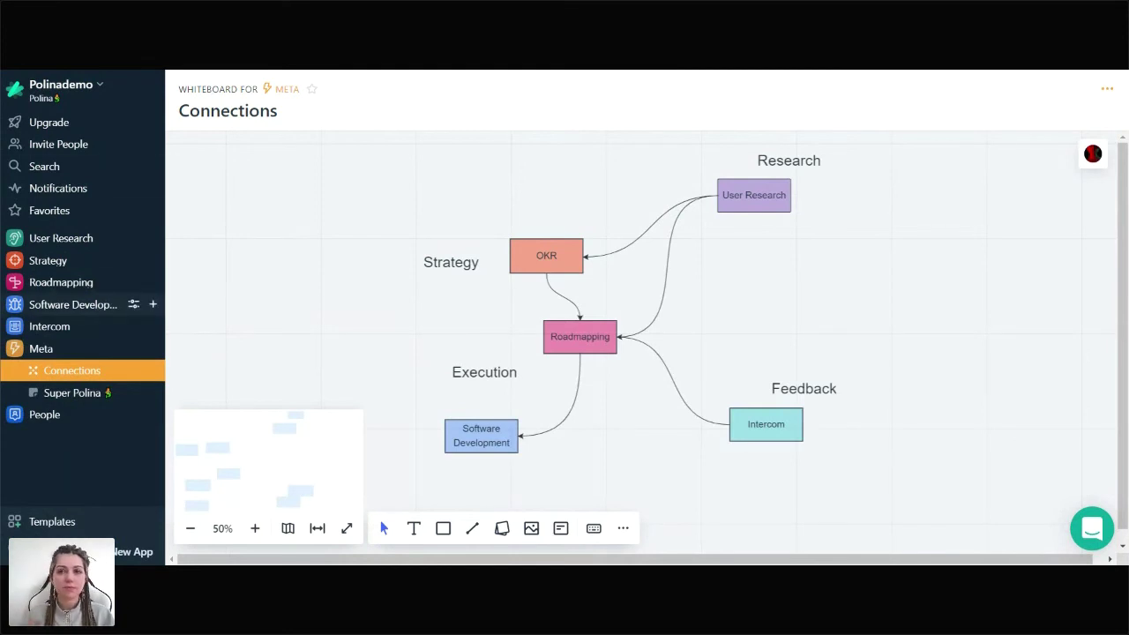
Expand User Research in the sidebar, open Top Insights and show its table options.
{"action": "left_click", "coordinate": [87, 239]}
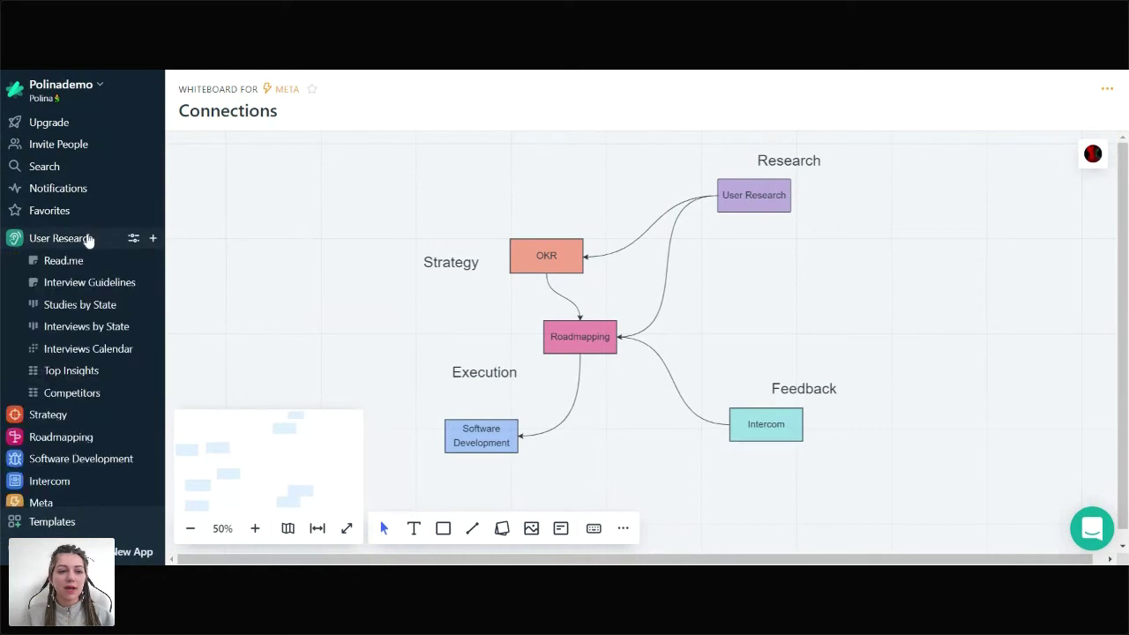
{"action": "left_click", "coordinate": [58, 379]}
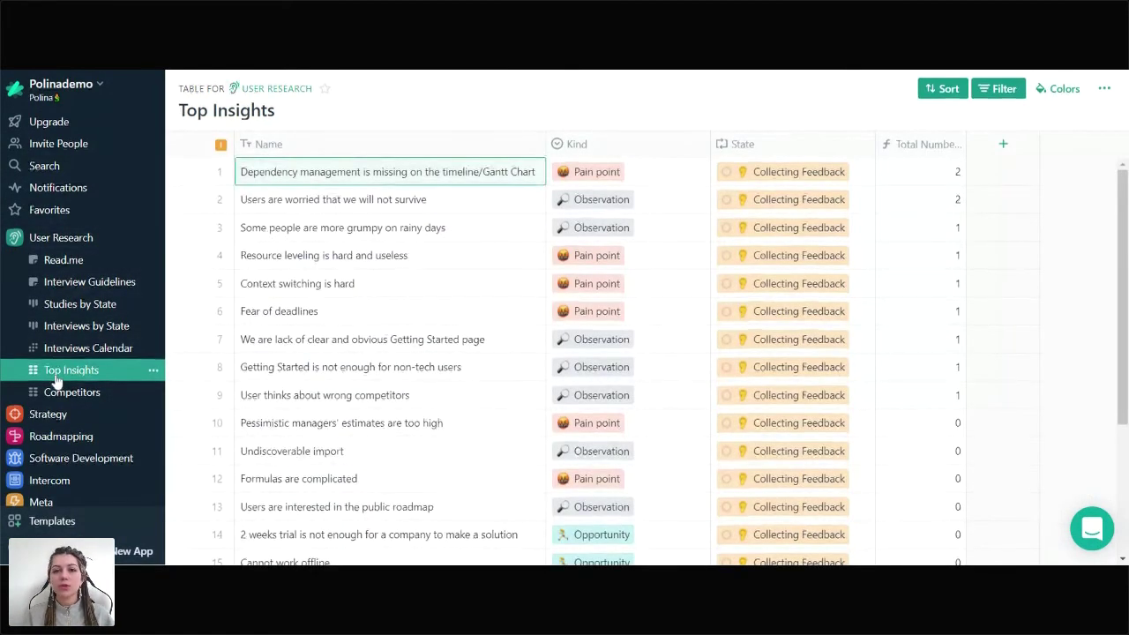
{"action": "left_click", "coordinate": [1102, 89]}
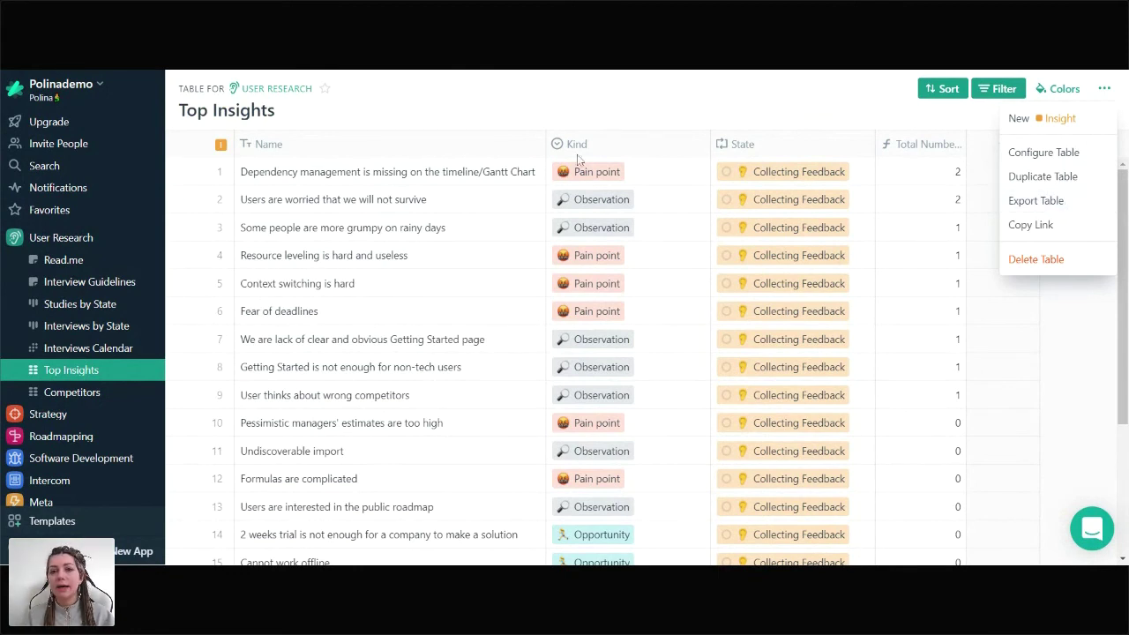
Close the Top Insights table options and open the Interviews by State board.
{"action": "left_click", "coordinate": [618, 132]}
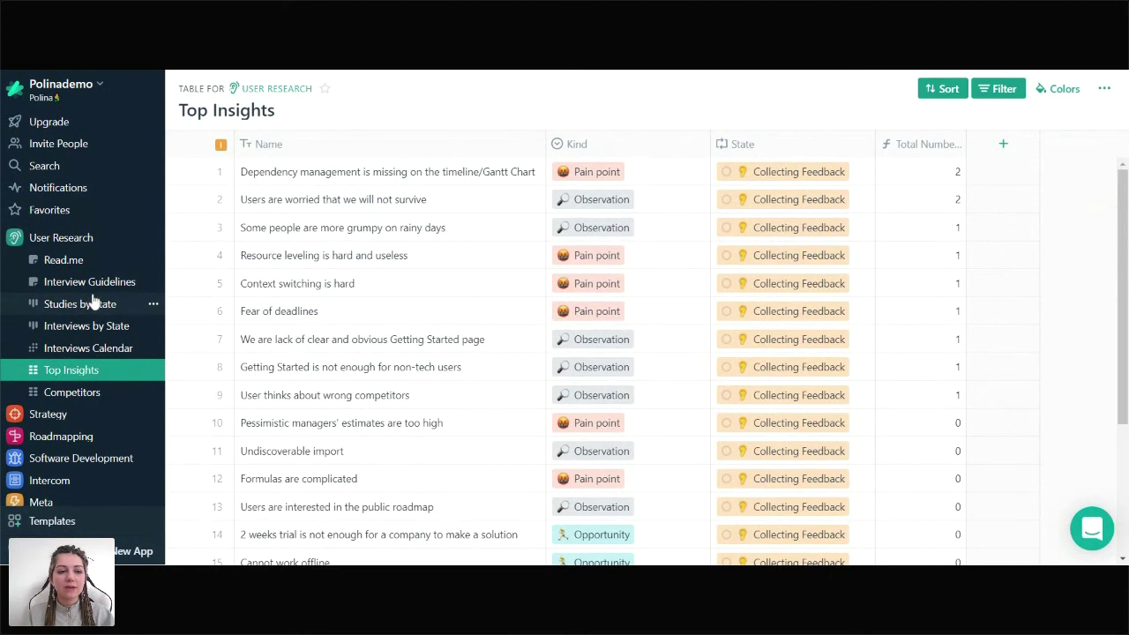
{"action": "left_click", "coordinate": [84, 334]}
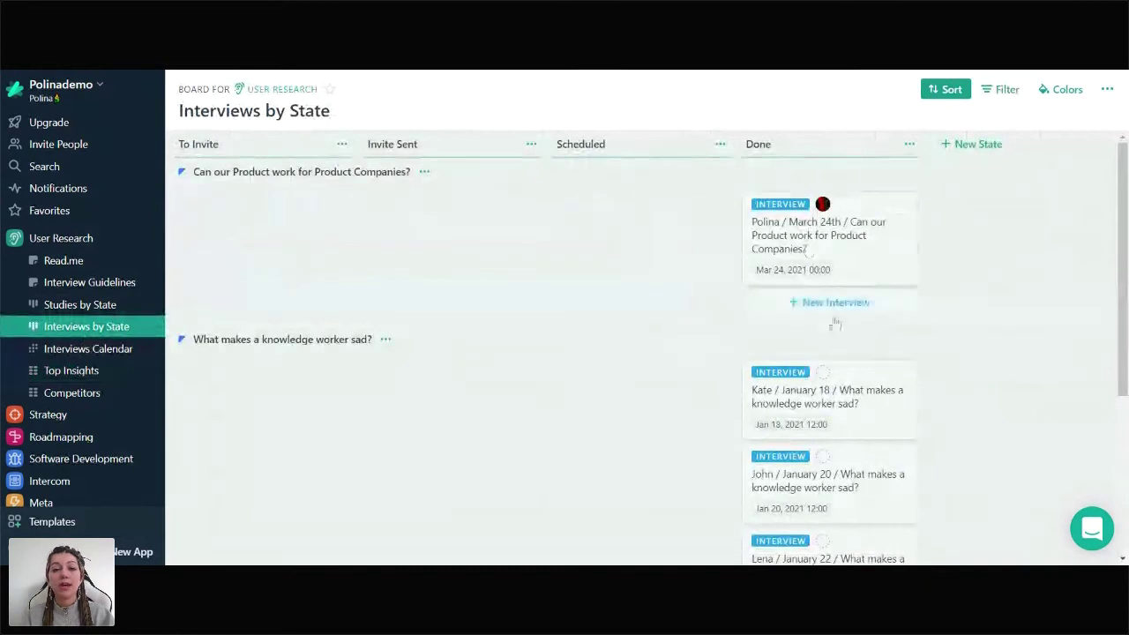
Scroll the Interviews by State board to the last study, then show User Research's new-view choices.
{"action": "scroll", "coordinate": [829, 353], "scroll_direction": "down", "scroll_amount": 3}
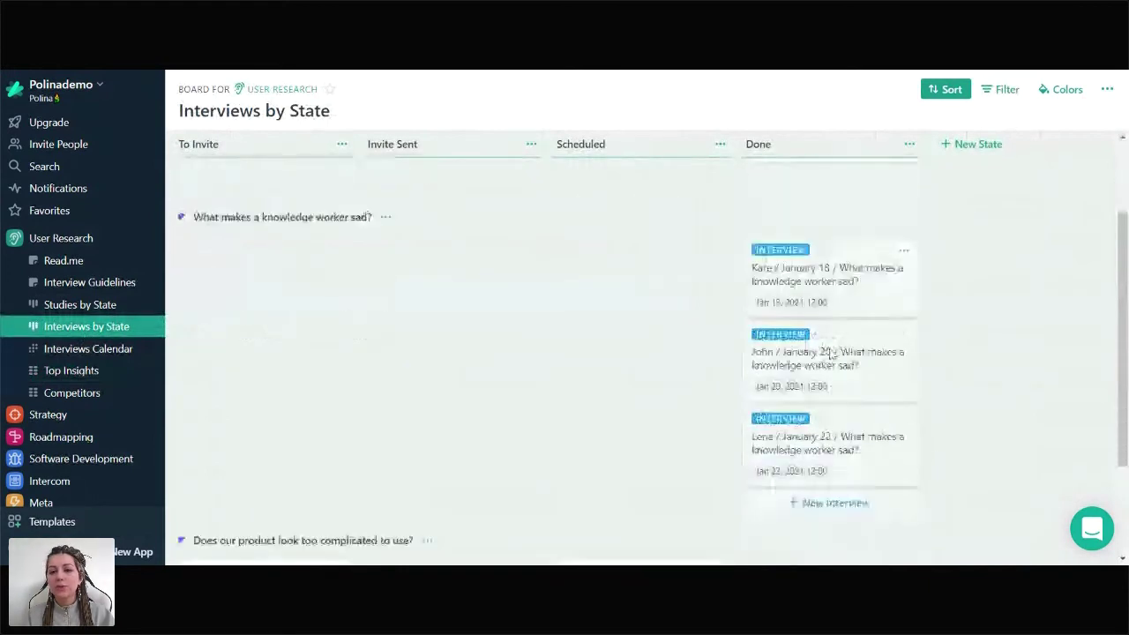
{"action": "scroll", "coordinate": [828, 354], "scroll_direction": "down", "scroll_amount": 1}
{"action": "scroll", "coordinate": [825, 366], "scroll_direction": "down", "scroll_amount": 1}
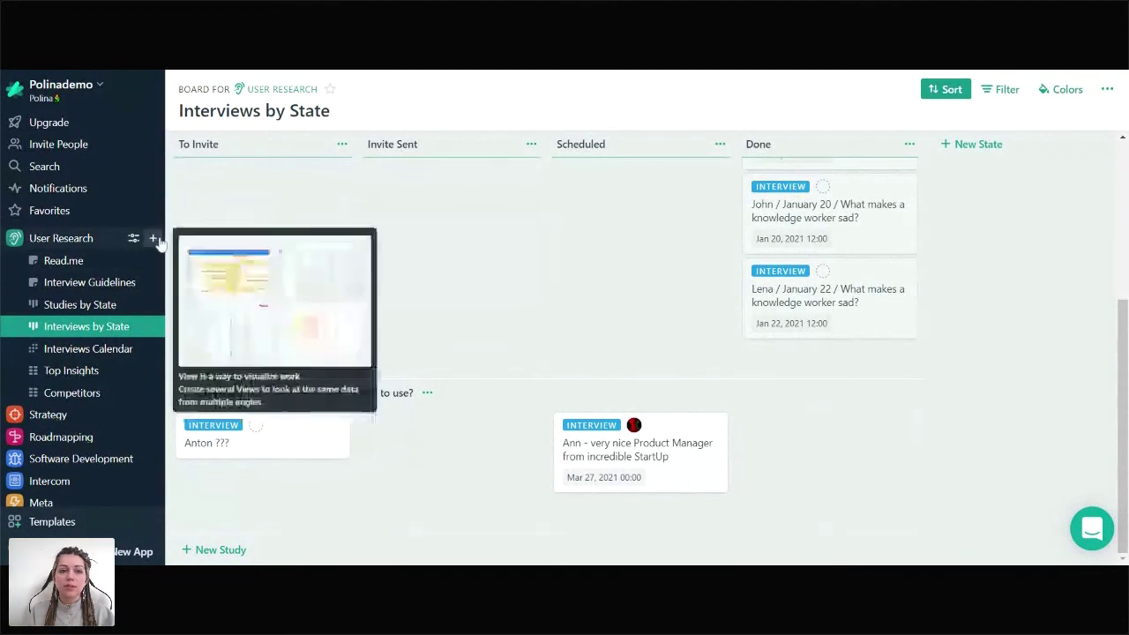
{"action": "left_click", "coordinate": [154, 239]}
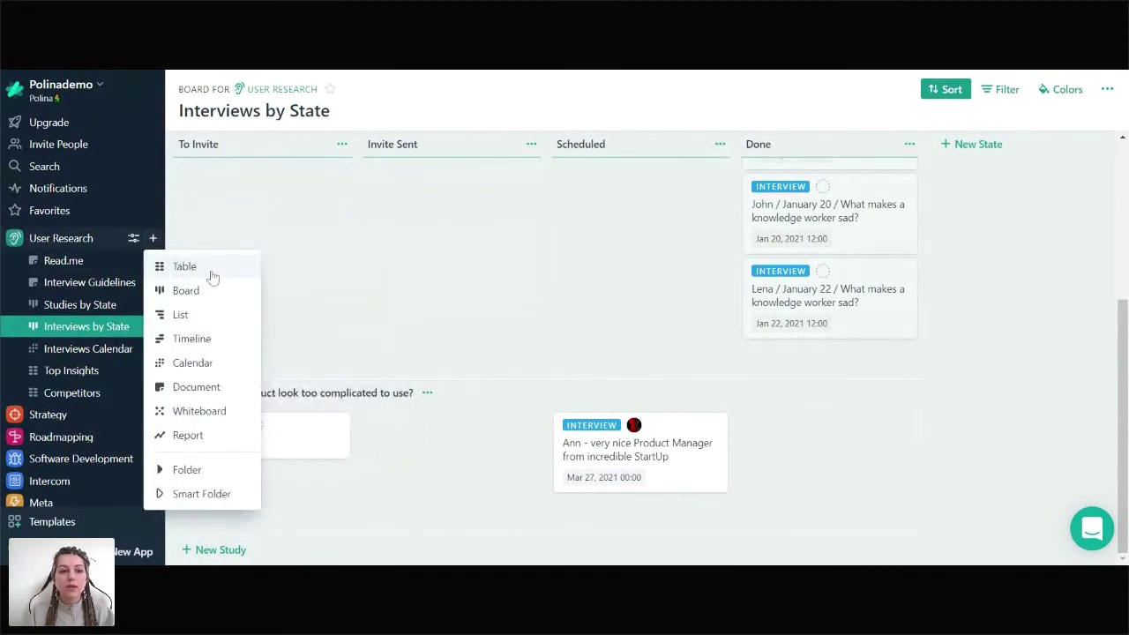
Create a new User Research table with Interviews as its rows.
{"action": "left_click", "coordinate": [184, 266]}
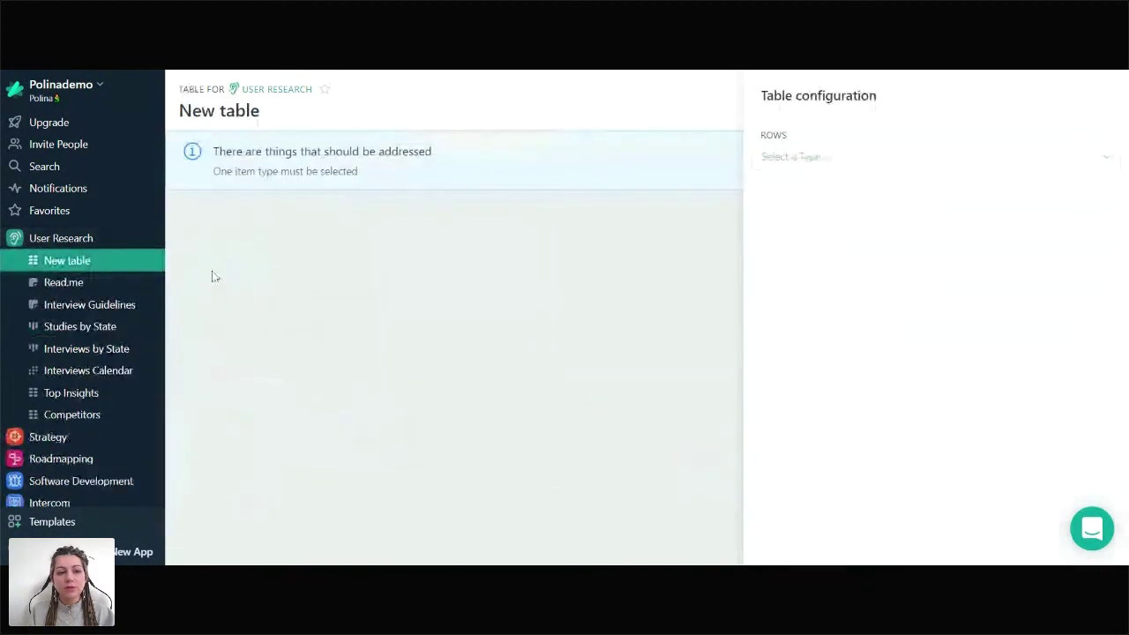
{"action": "left_click", "coordinate": [814, 159]}
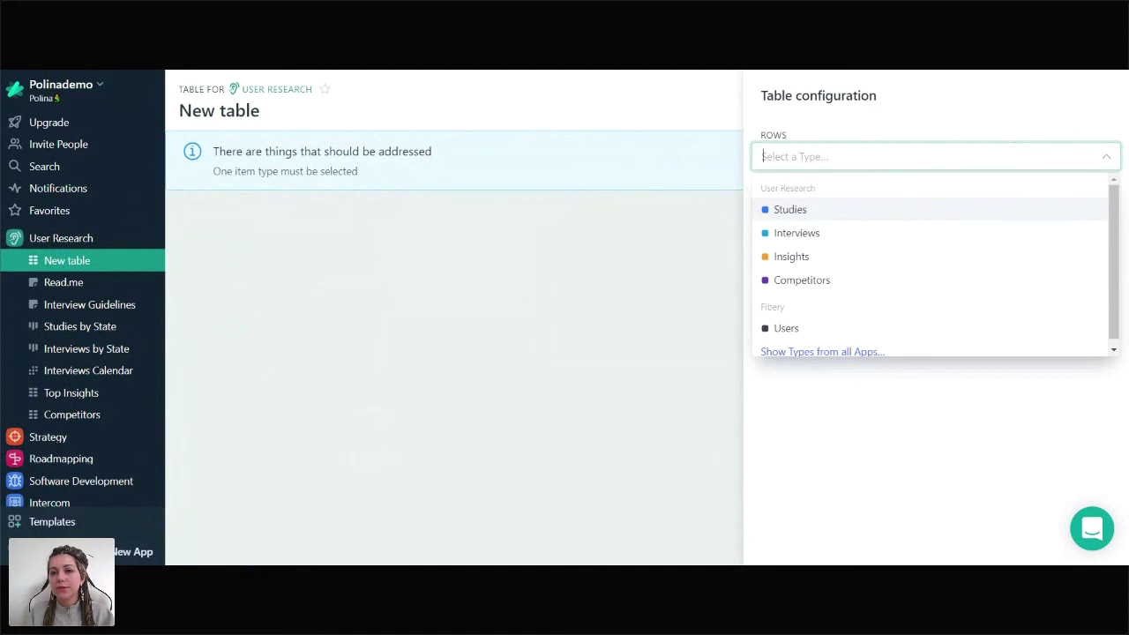
{"action": "left_click", "coordinate": [777, 238]}
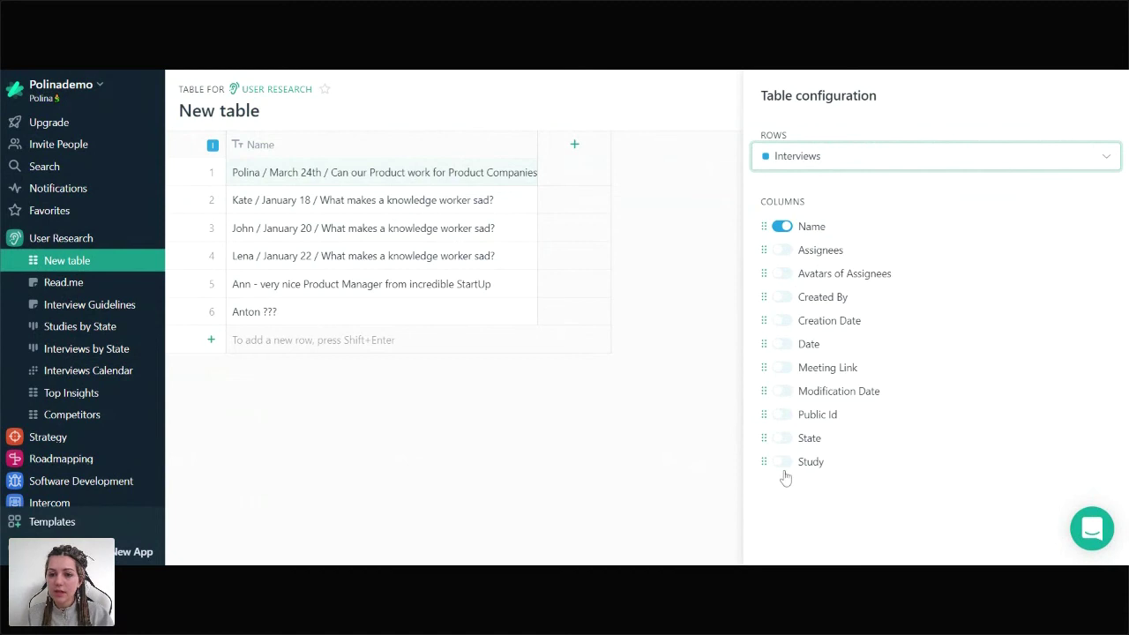
Show Date, Assignees, Study and State columns, then select the table title.
{"action": "left_click", "coordinate": [787, 351]}
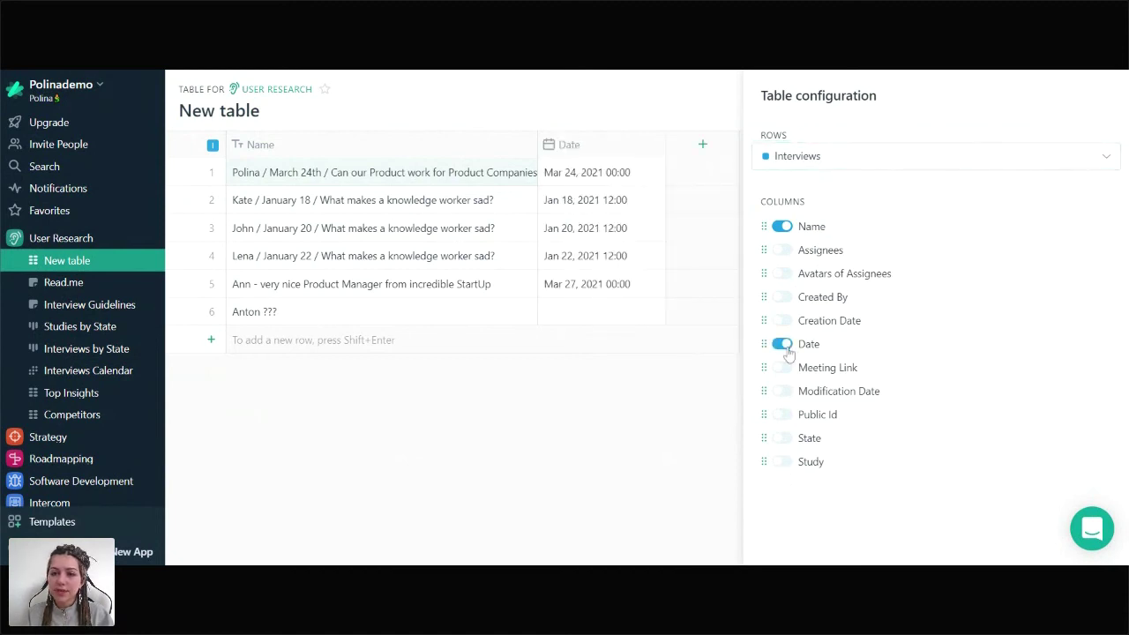
{"action": "left_click", "coordinate": [784, 251]}
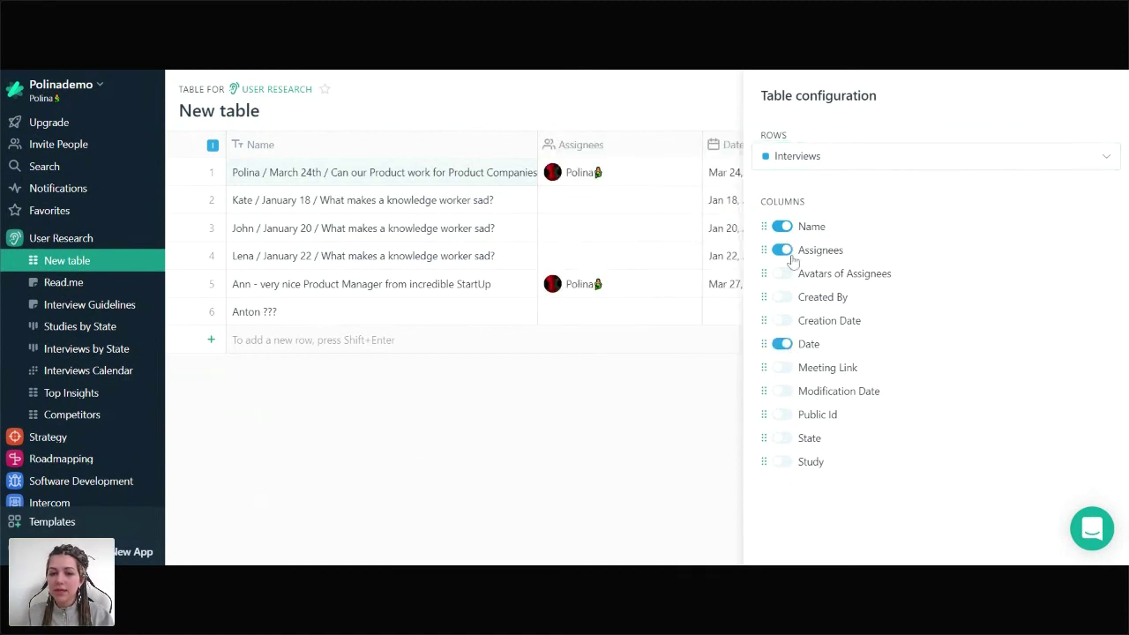
{"action": "left_click", "coordinate": [784, 464]}
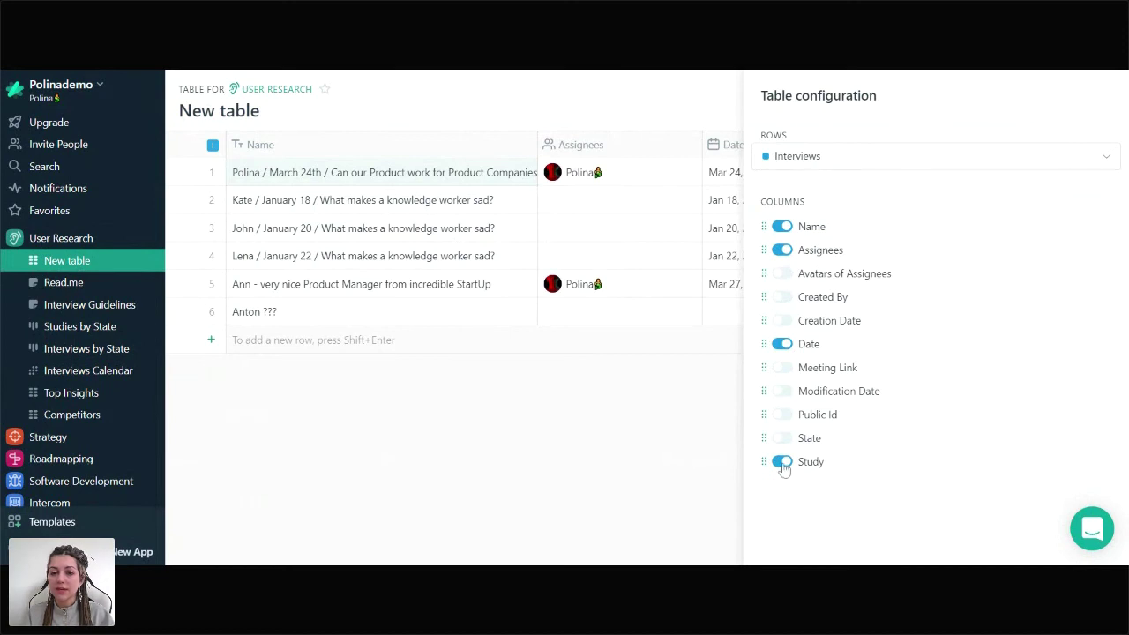
{"action": "left_click", "coordinate": [782, 441]}
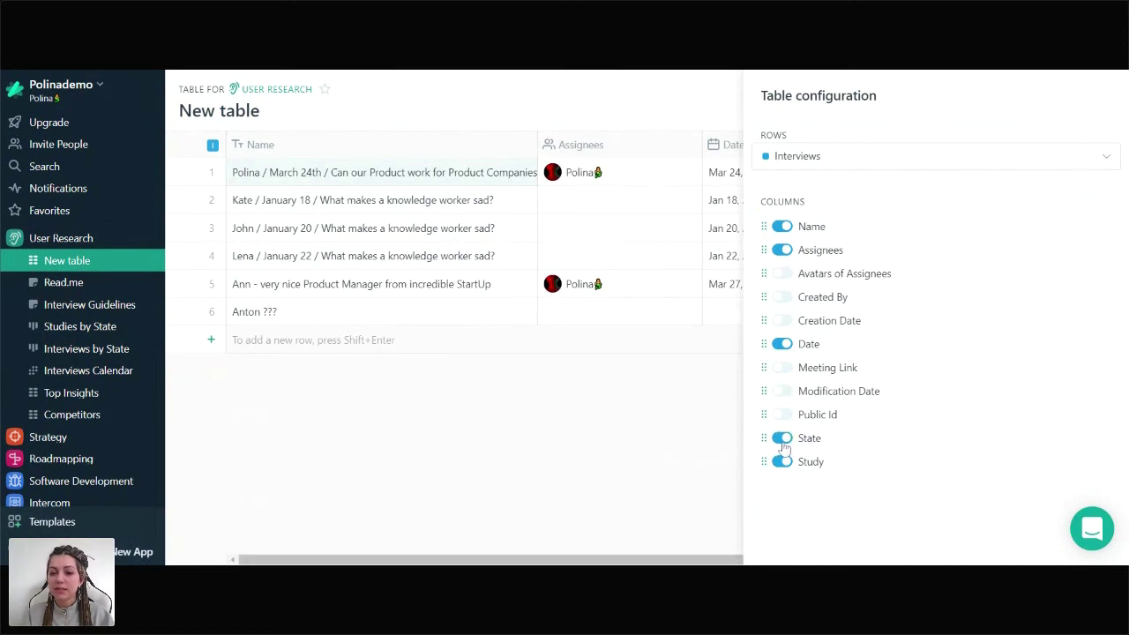
{"action": "left_click", "coordinate": [595, 431]}
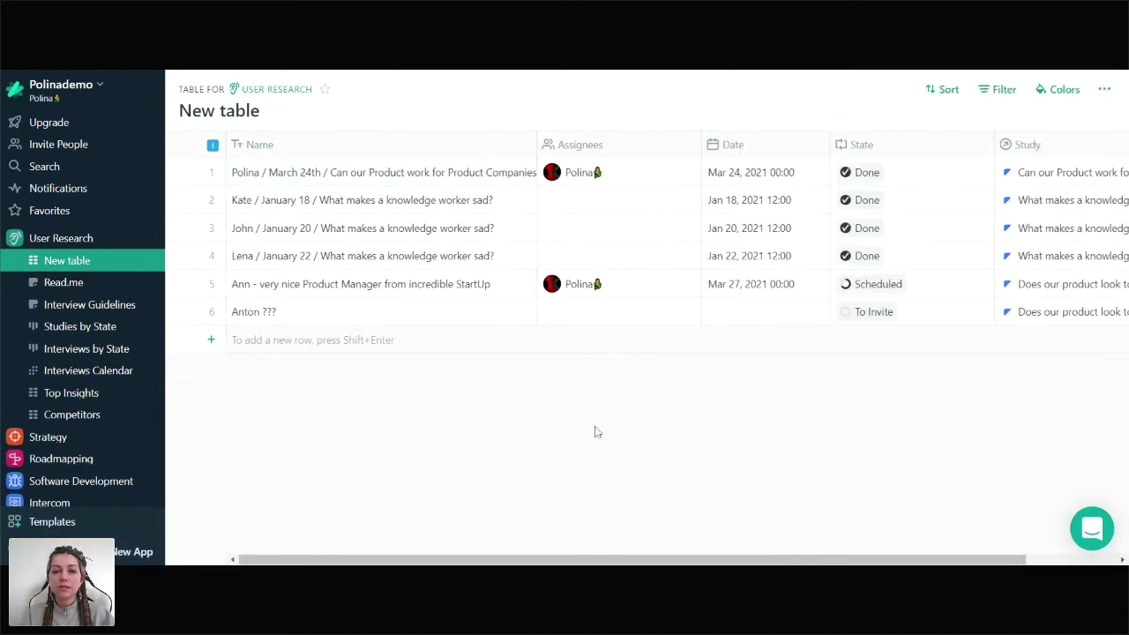
{"action": "scroll", "coordinate": [595, 431], "scroll_direction": "right", "scroll_amount": 4}
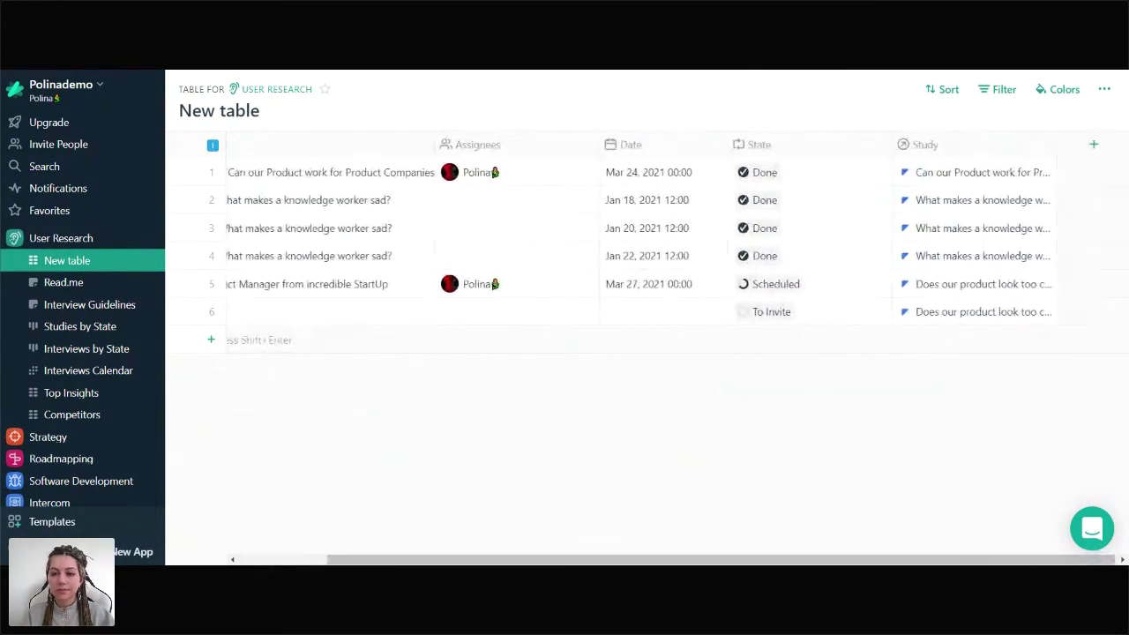
{"action": "scroll", "coordinate": [644, 247], "scroll_direction": "left", "scroll_amount": 4}
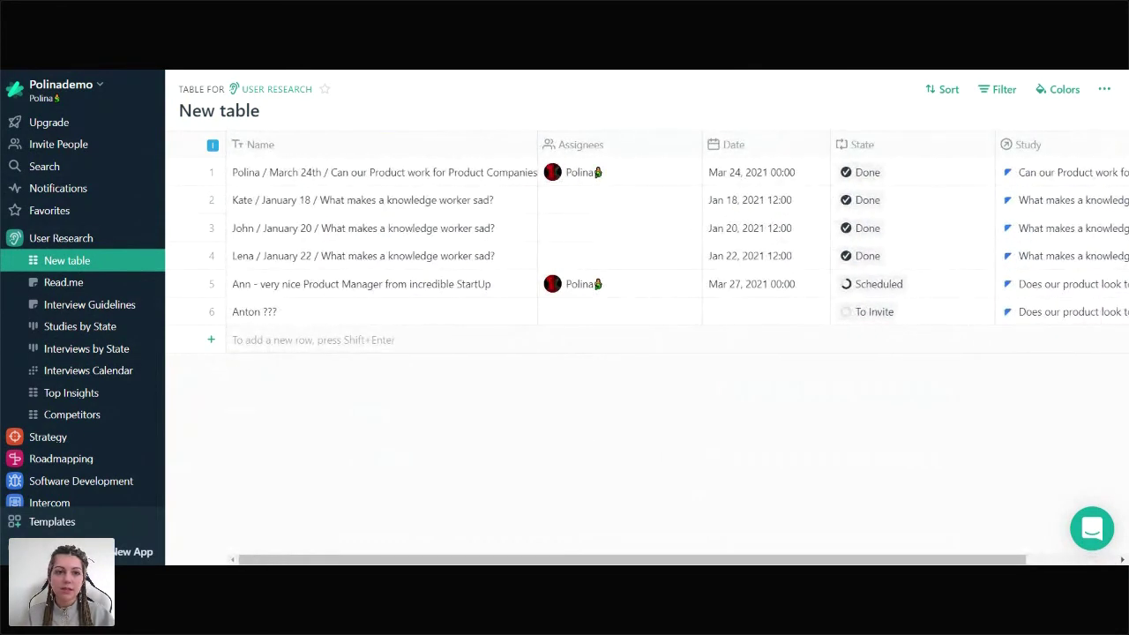
{"action": "left_click_drag", "start_coordinate": [261, 111], "coordinate": [153, 120]}
Title the table 'All our interviews', then delete it via its sidebar menu.
{"action": "type", "text": "All"}
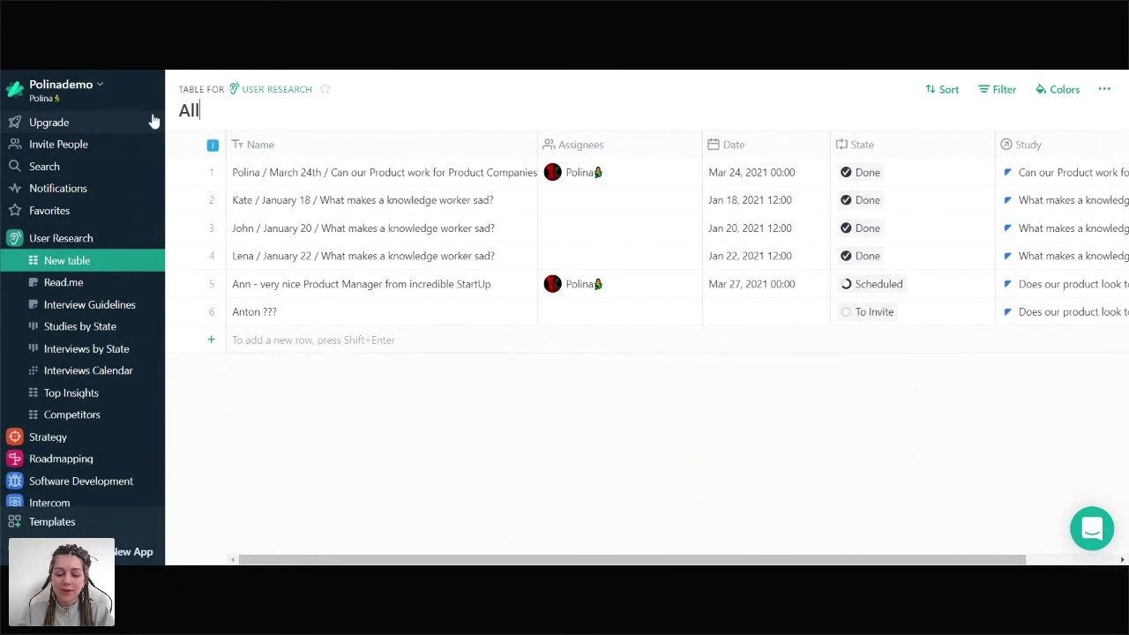
{"action": "type", "text": " our interviews"}
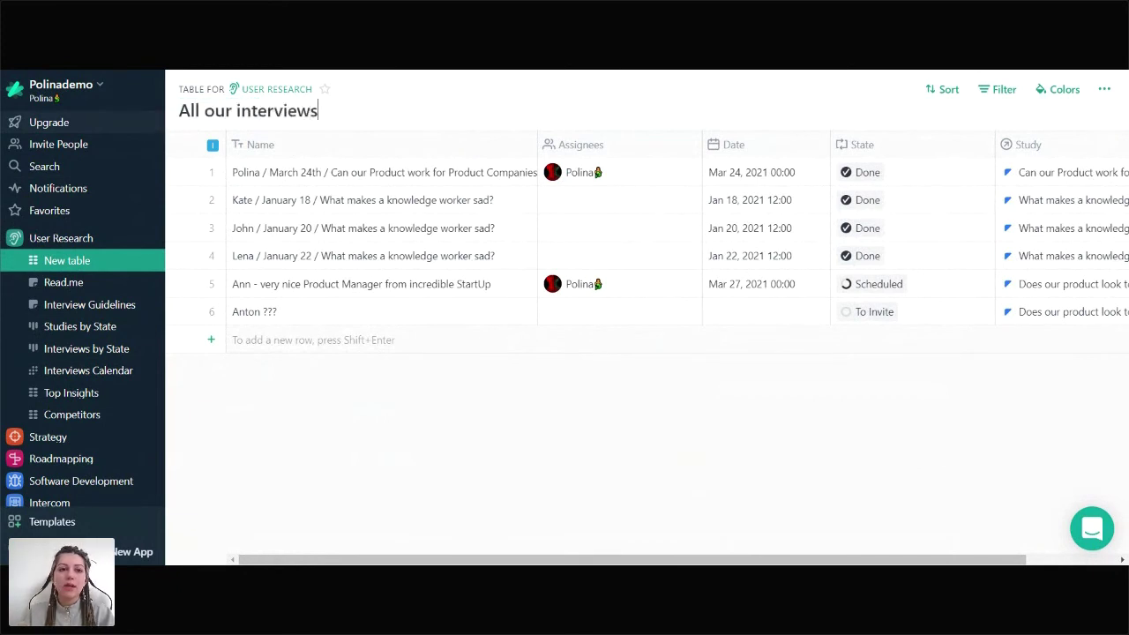
{"action": "left_click", "coordinate": [1103, 90]}
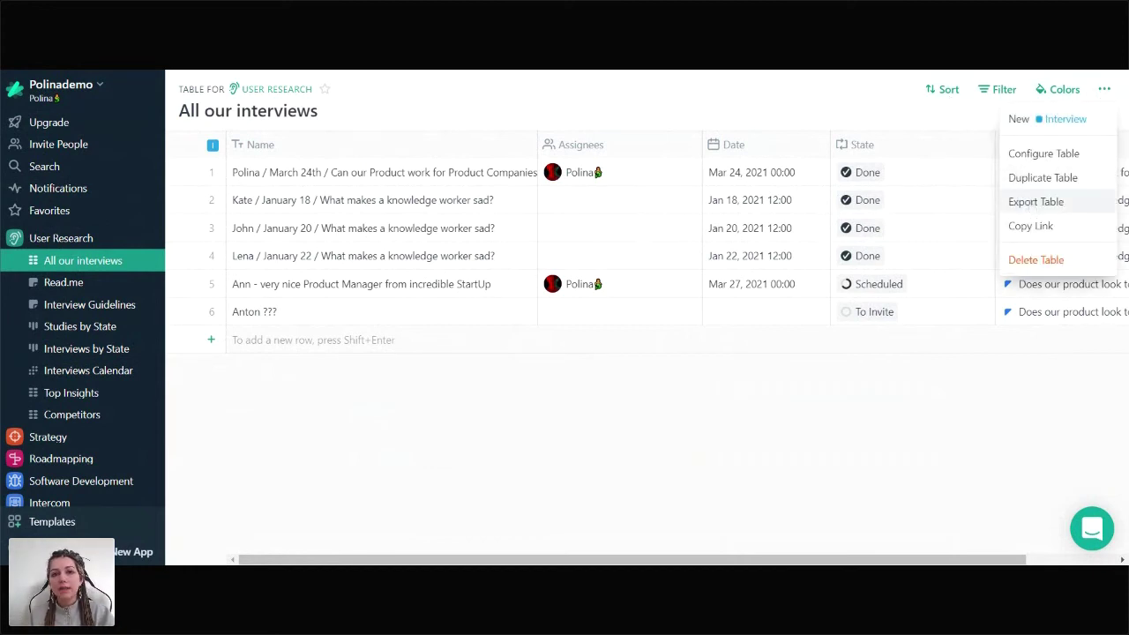
{"action": "left_click", "coordinate": [629, 471]}
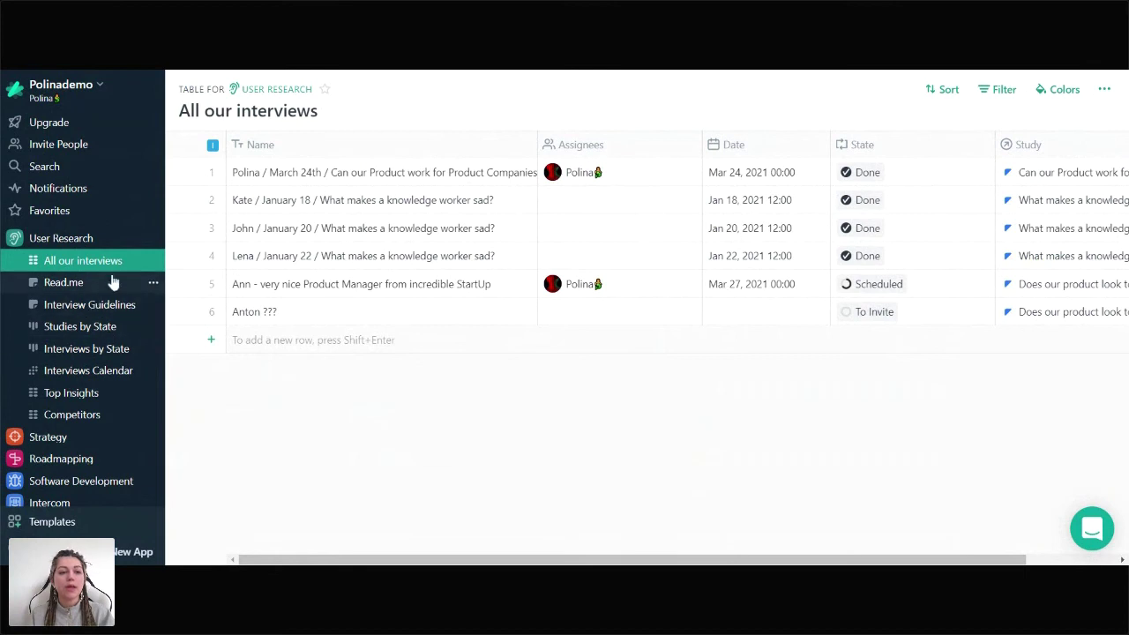
{"action": "left_click", "coordinate": [152, 263]}
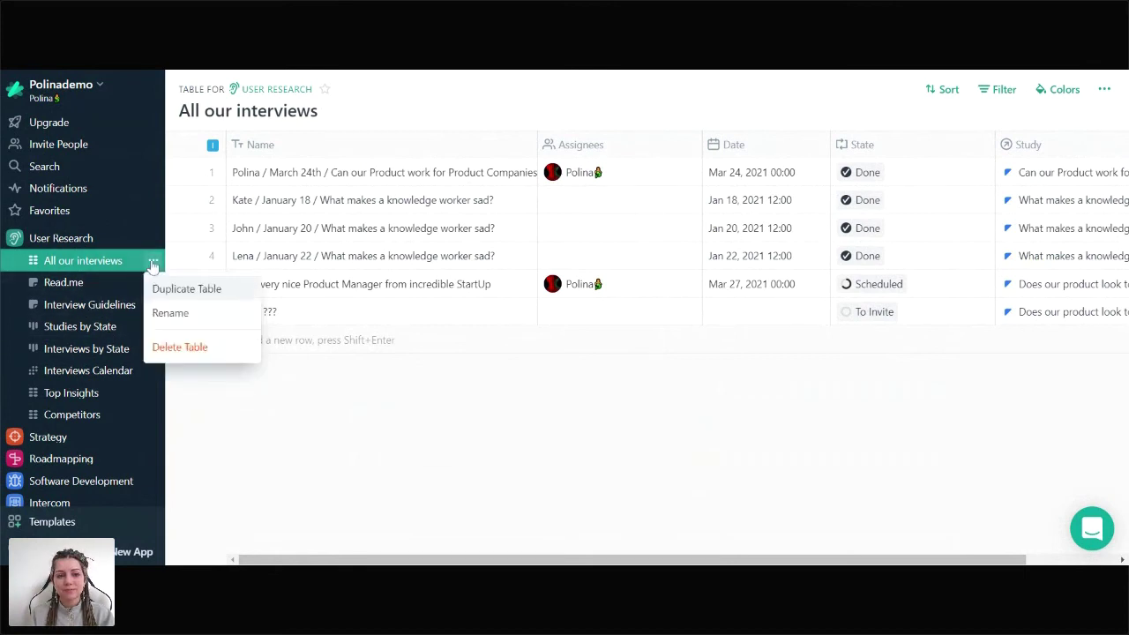
{"action": "left_click", "coordinate": [221, 358]}
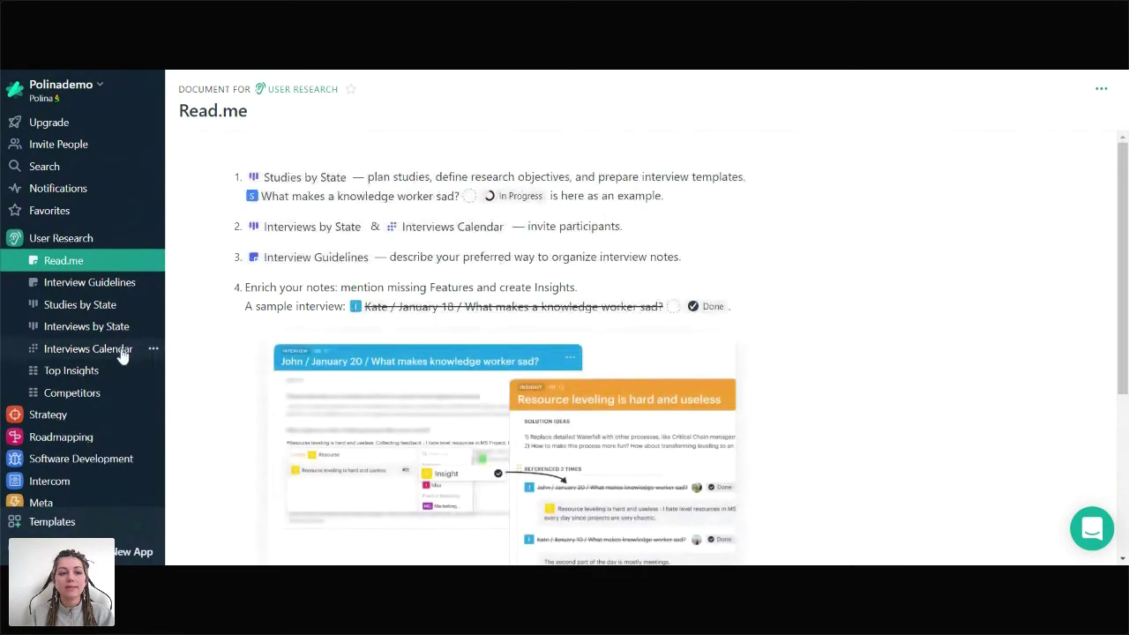
Open Interviews Calendar, then the Interviews by State board, and scroll through it.
{"action": "left_click", "coordinate": [121, 351]}
{"action": "left_click", "coordinate": [93, 332]}
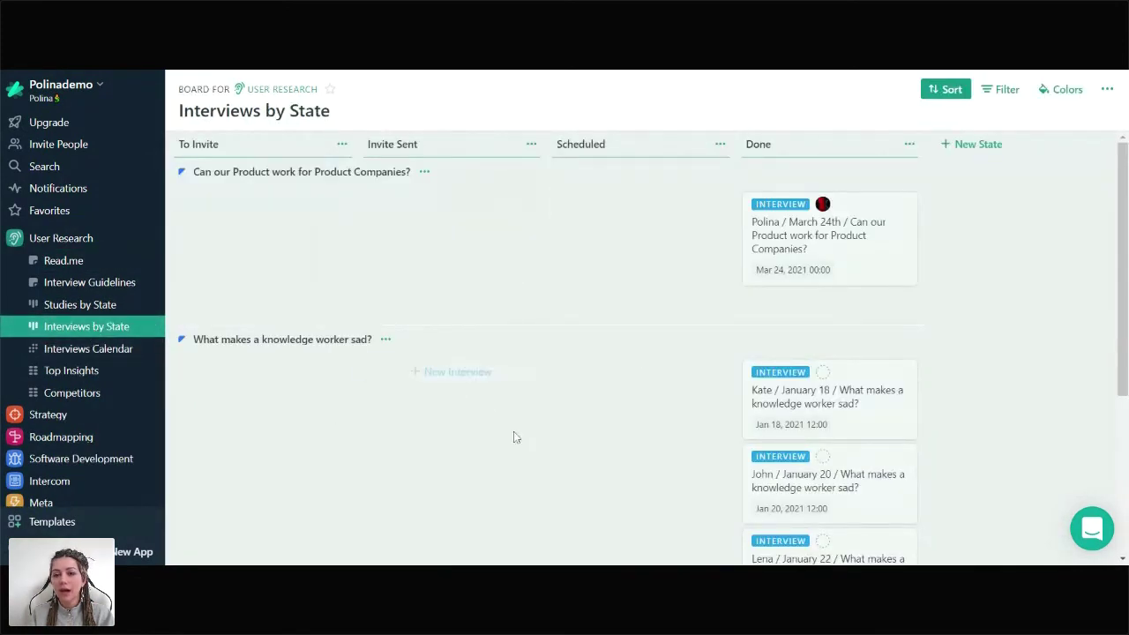
{"action": "scroll", "coordinate": [594, 273], "scroll_direction": "down", "scroll_amount": 2}
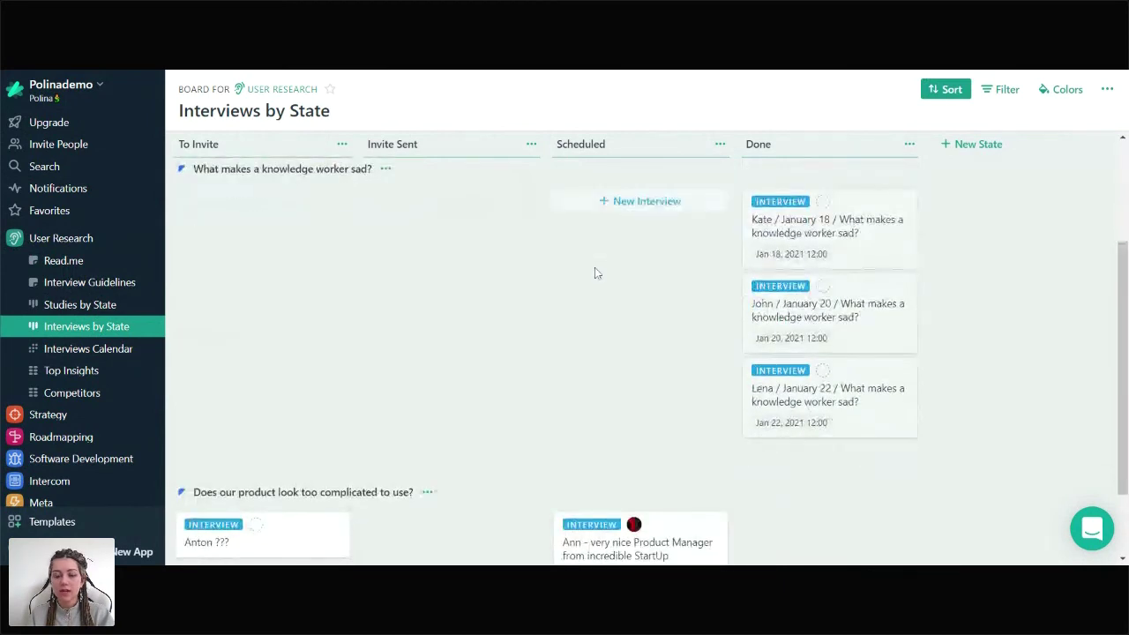
{"action": "scroll", "coordinate": [595, 273], "scroll_direction": "up", "scroll_amount": 2}
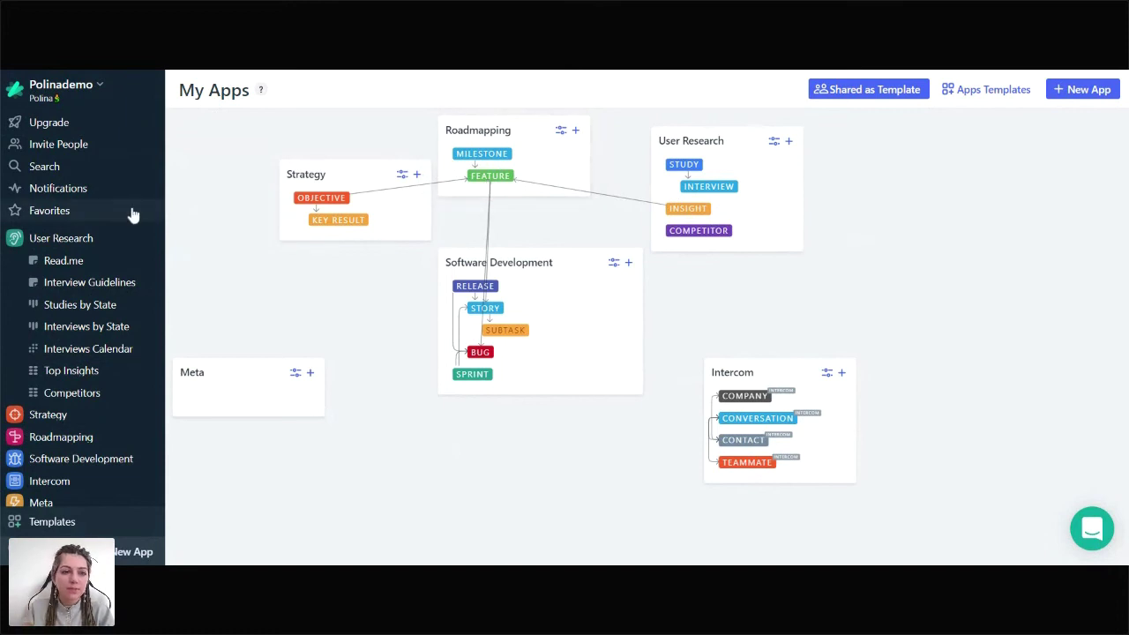
Create a Features table view in Roadmapping, then delete it again.
{"action": "left_click", "coordinate": [103, 238]}
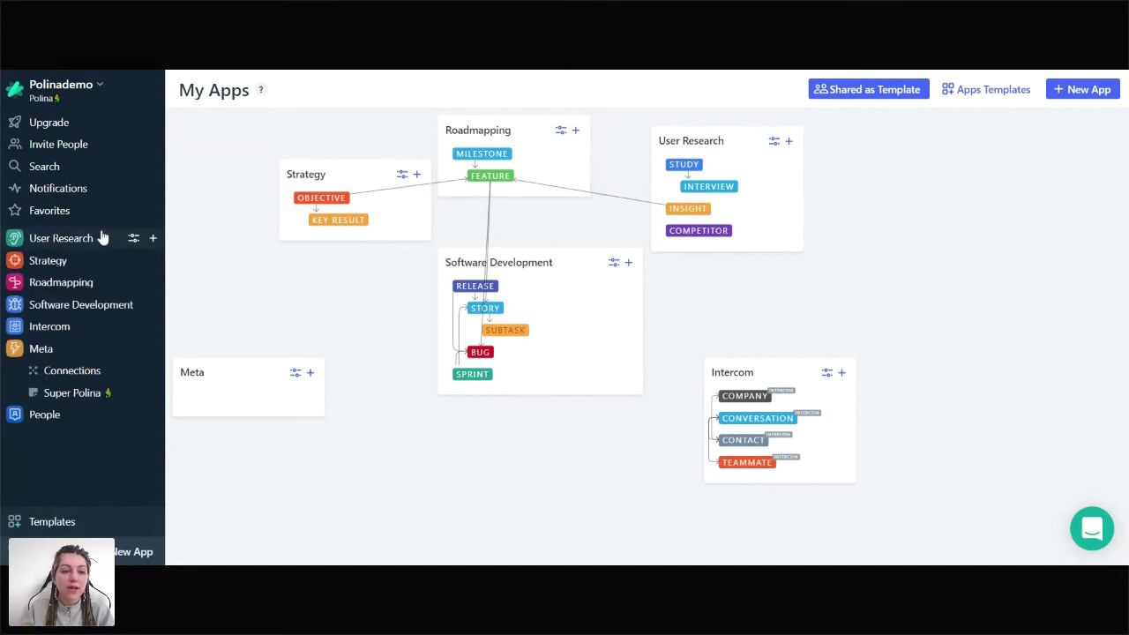
{"action": "left_click", "coordinate": [147, 284]}
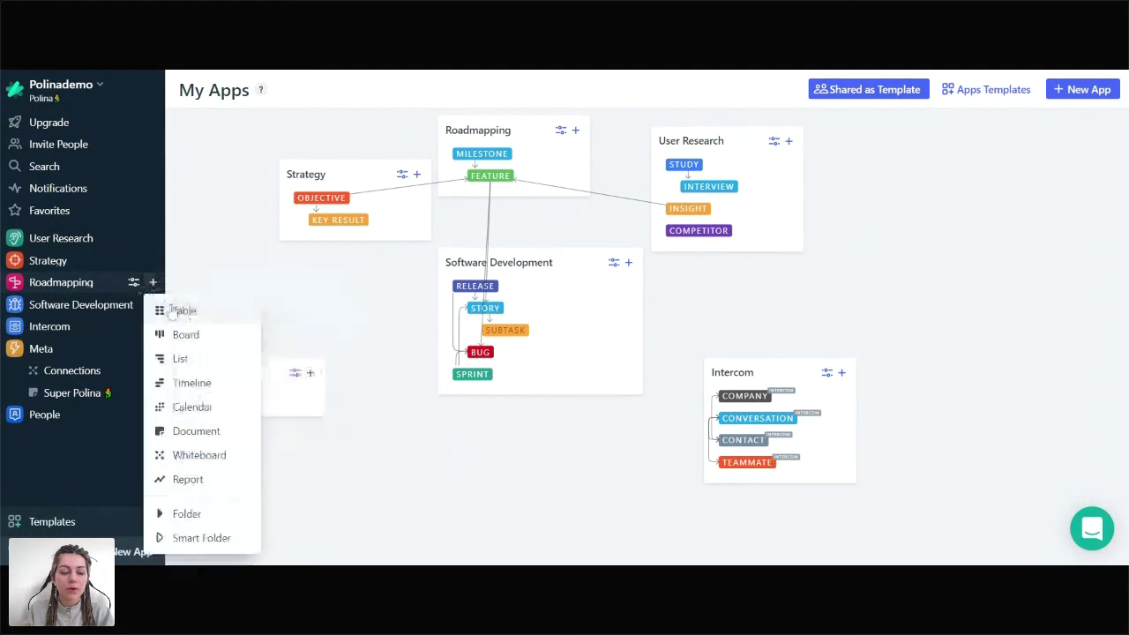
{"action": "left_click", "coordinate": [176, 312]}
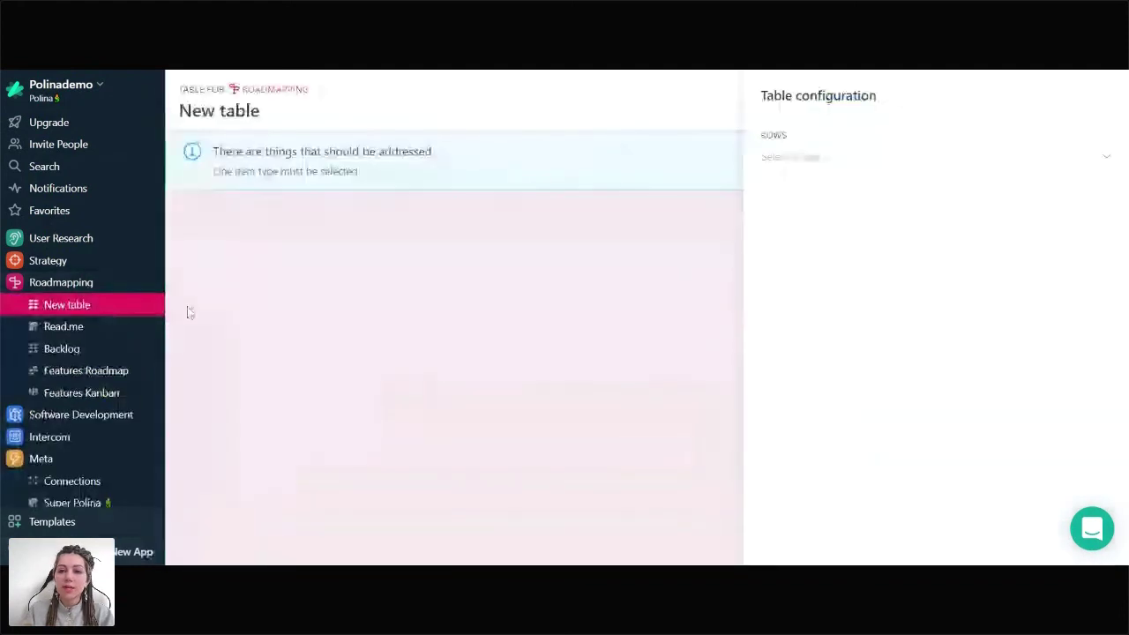
{"action": "left_click", "coordinate": [1002, 154]}
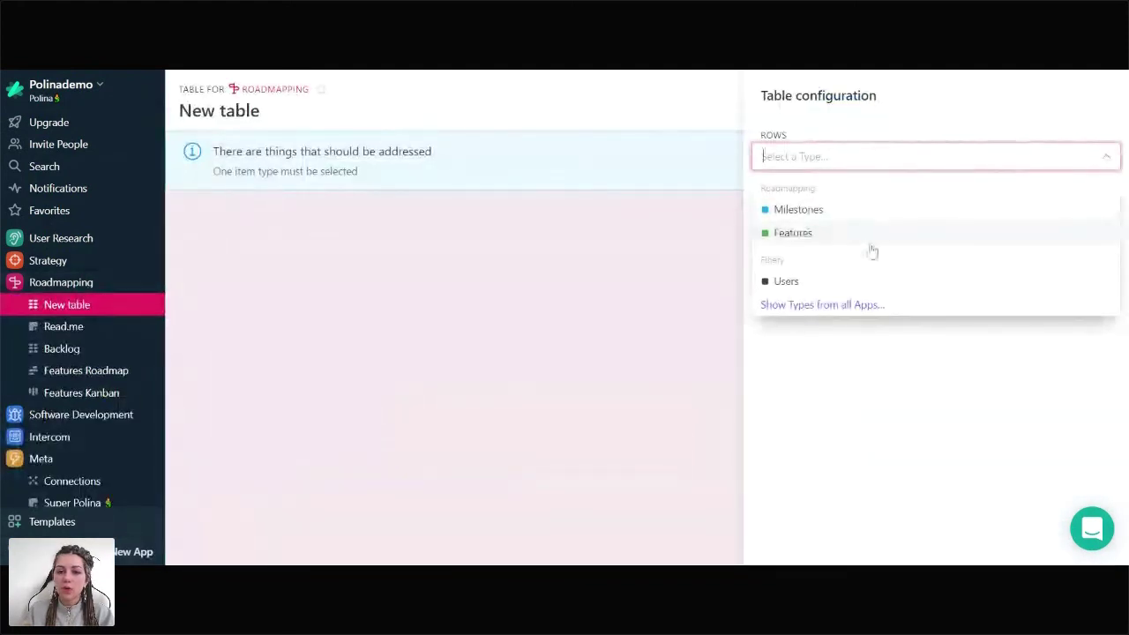
{"action": "left_click", "coordinate": [869, 243]}
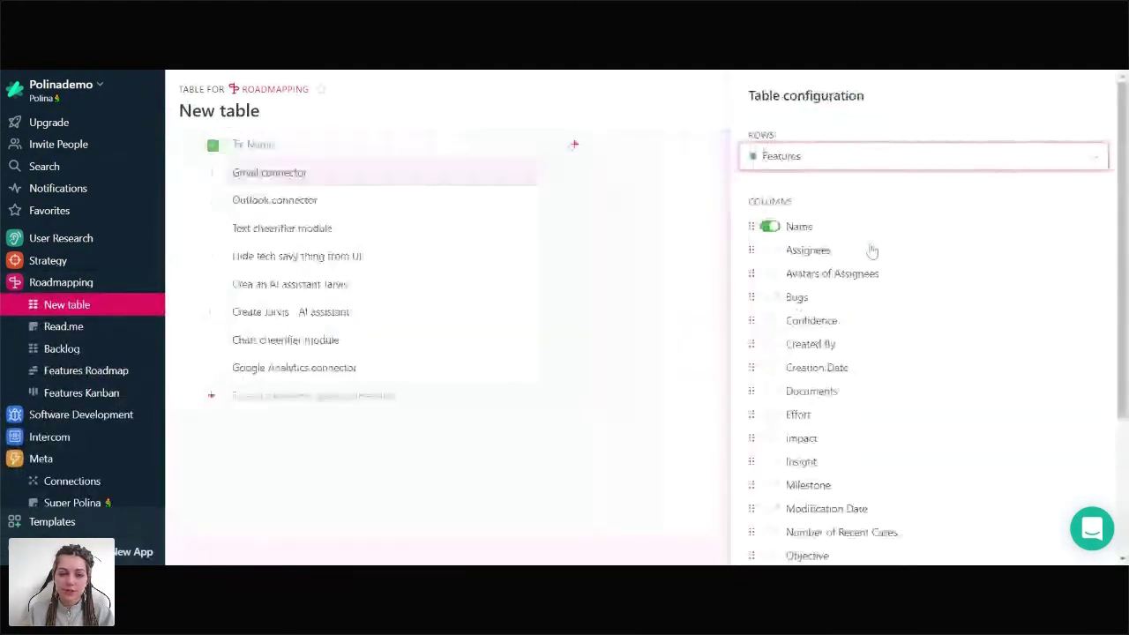
{"action": "left_click", "coordinate": [153, 304]}
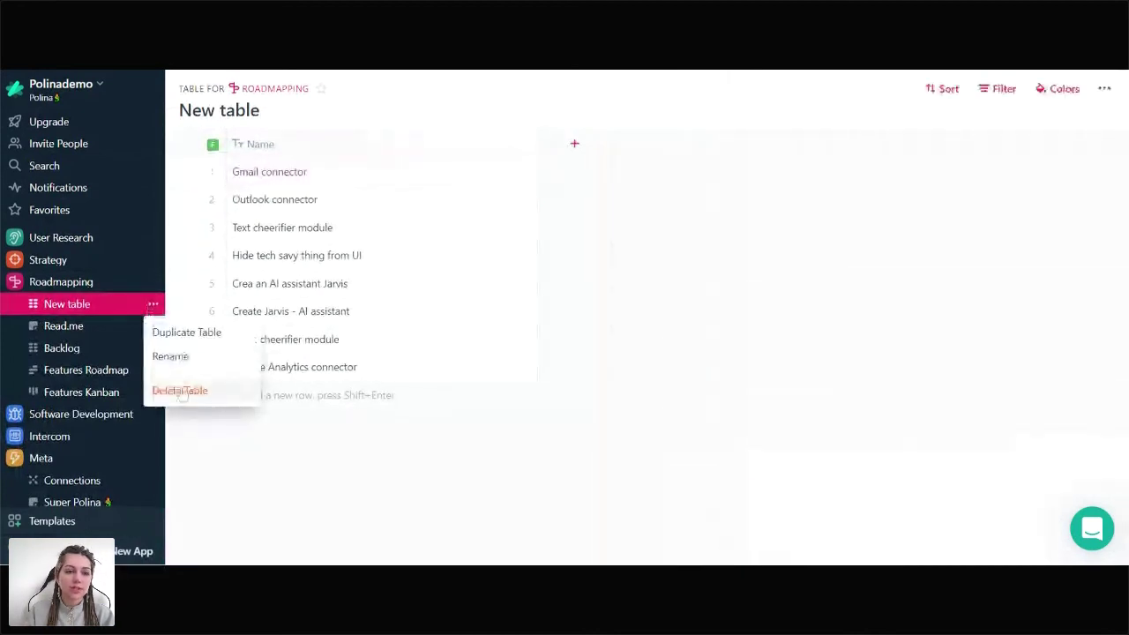
{"action": "left_click", "coordinate": [181, 390]}
Add a Roadmapping timeline showing Features plotted by their Planned dates.
{"action": "left_click", "coordinate": [152, 282]}
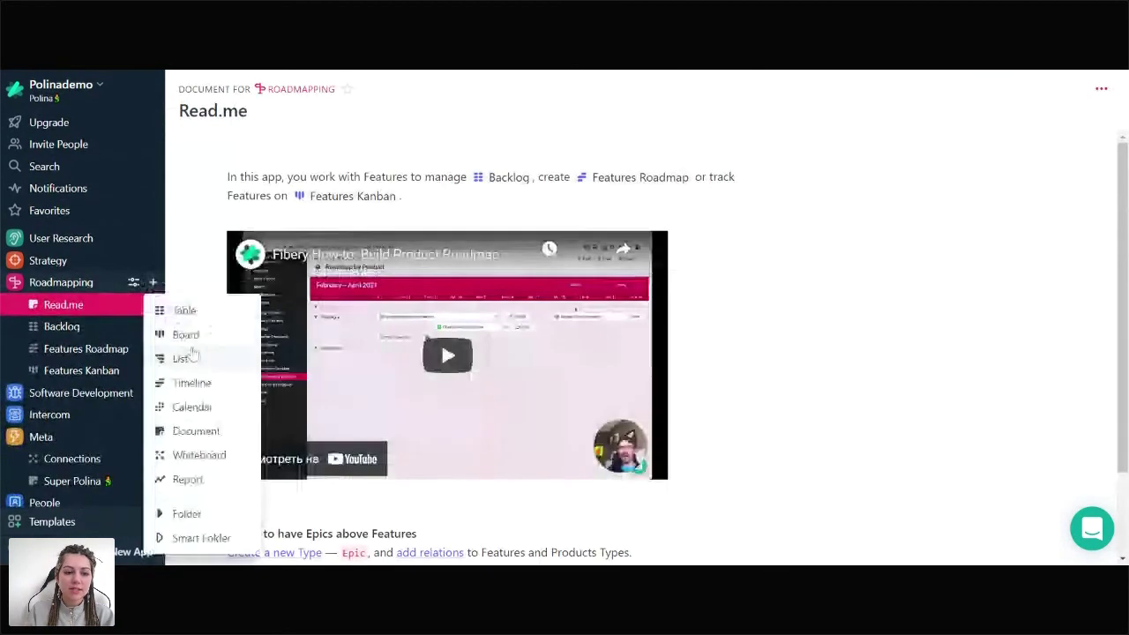
{"action": "left_click", "coordinate": [193, 383]}
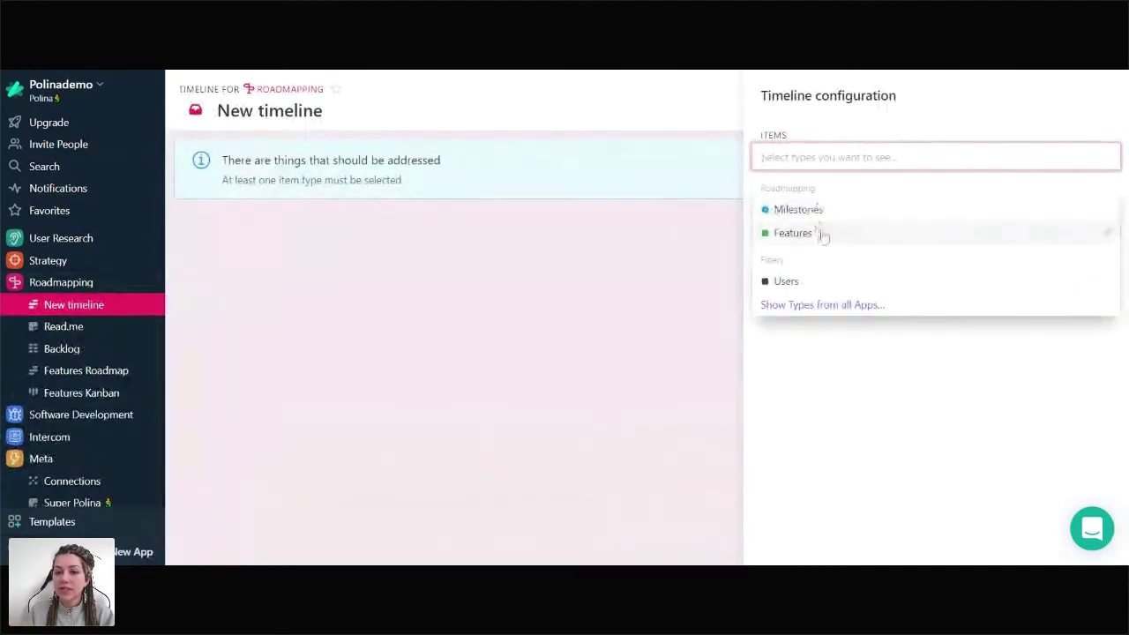
{"action": "left_click", "coordinate": [821, 235]}
{"action": "left_click", "coordinate": [798, 247]}
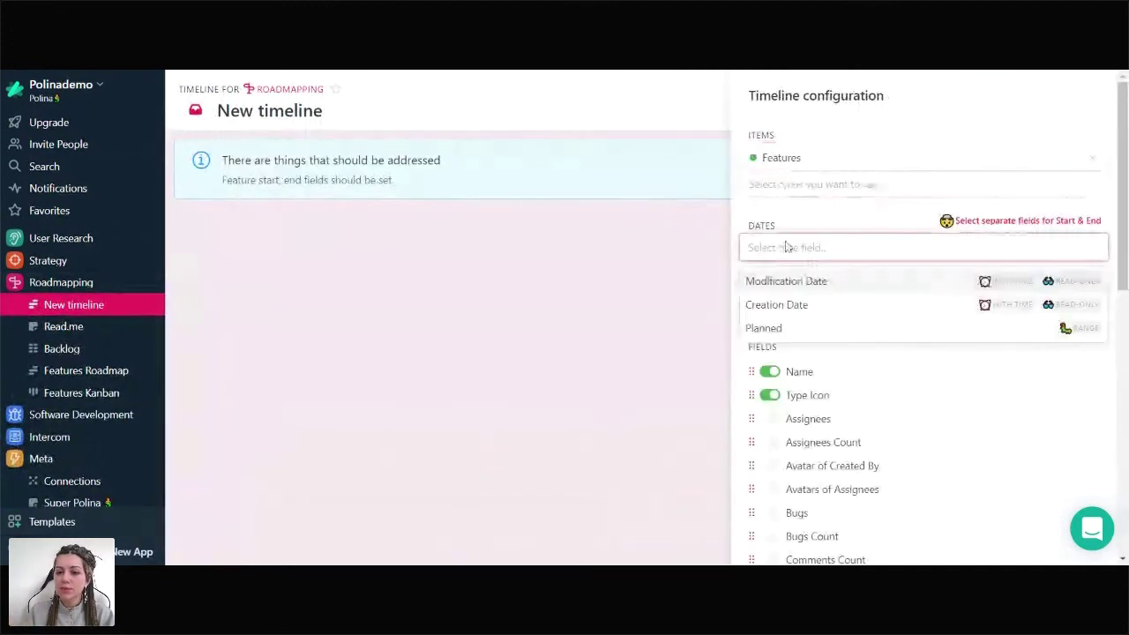
{"action": "left_click", "coordinate": [790, 328]}
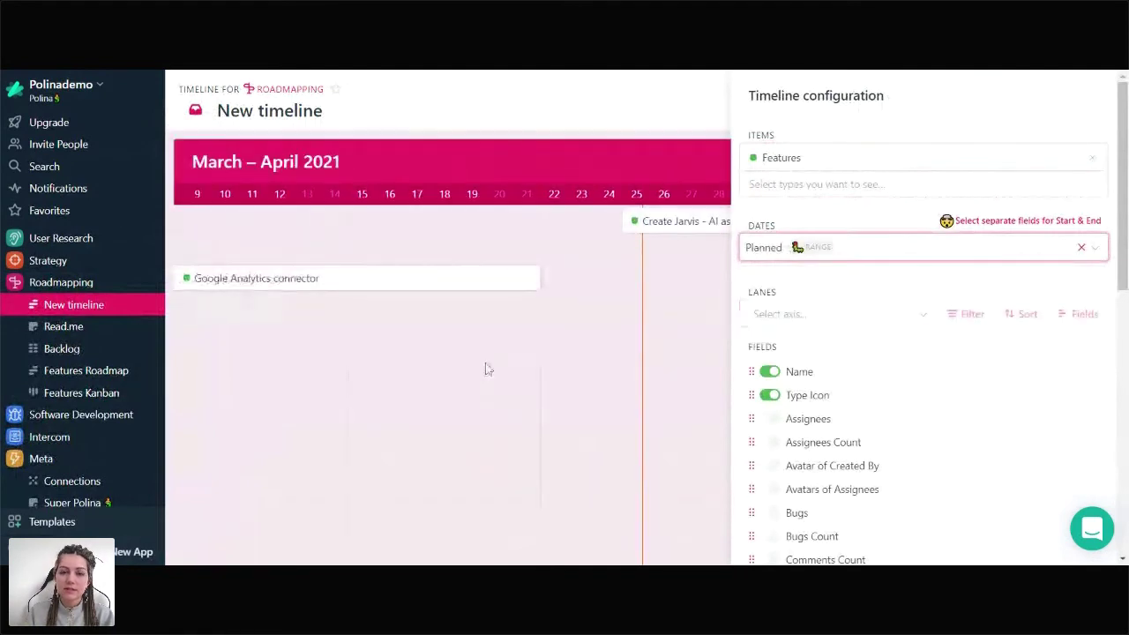
{"action": "left_click", "coordinate": [486, 368]}
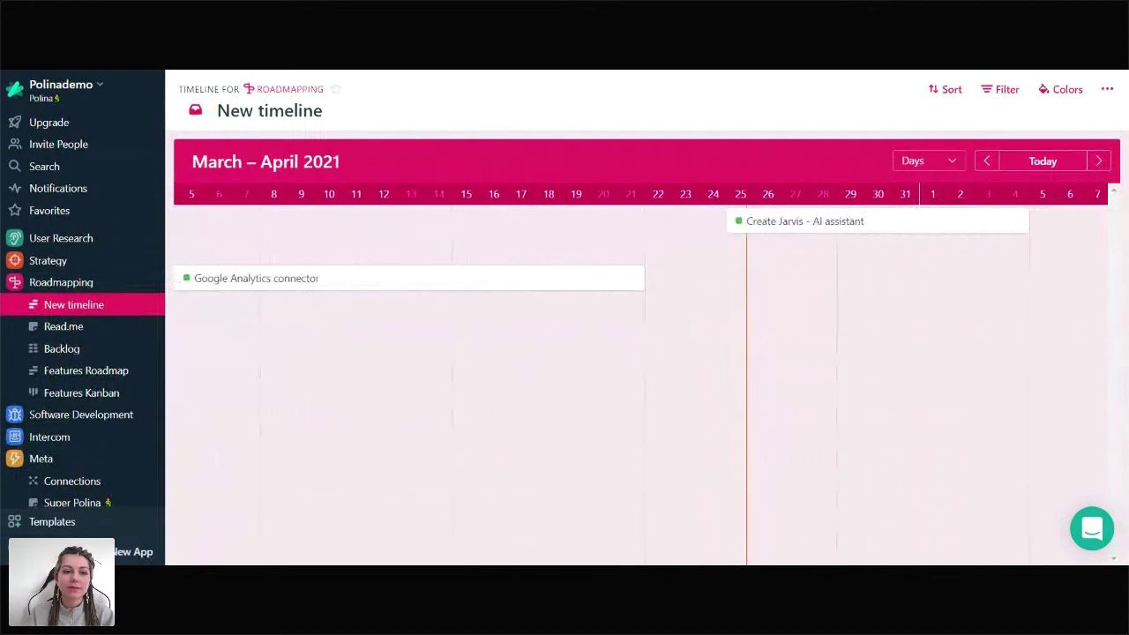
Delete the new timeline and open the Features Roadmap timeline.
{"action": "left_click", "coordinate": [153, 305]}
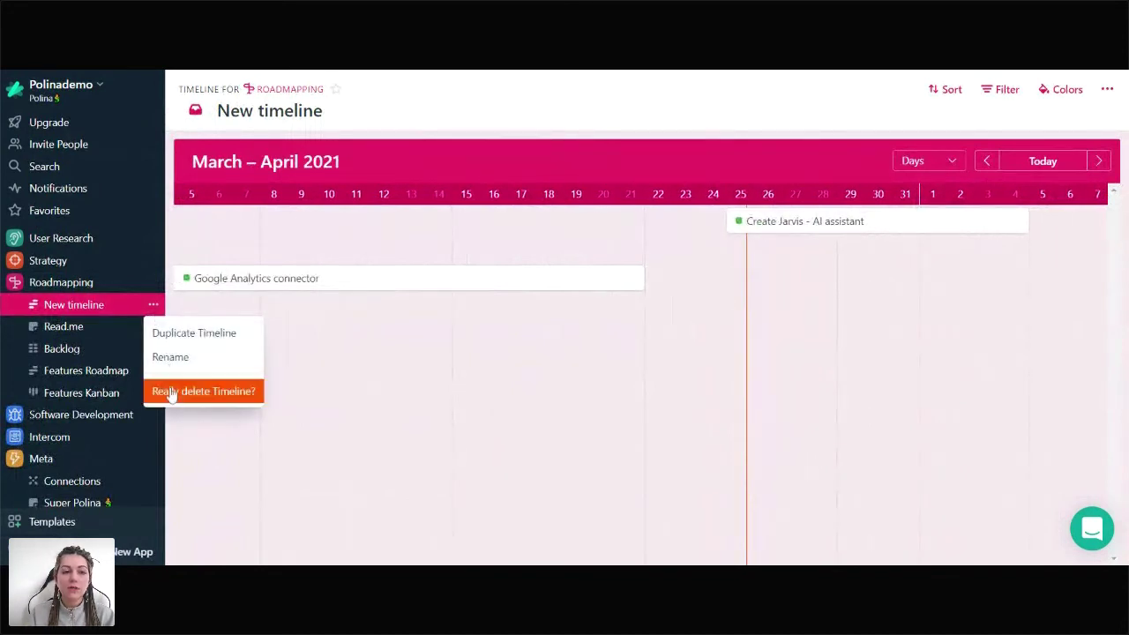
{"action": "left_click", "coordinate": [176, 391]}
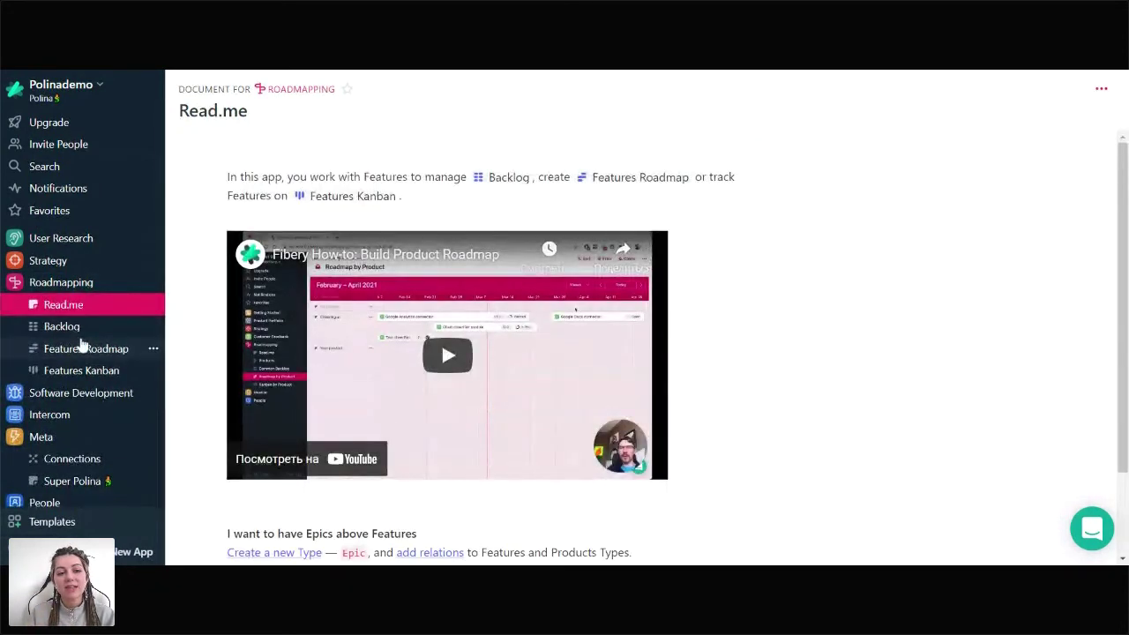
{"action": "left_click", "coordinate": [81, 345]}
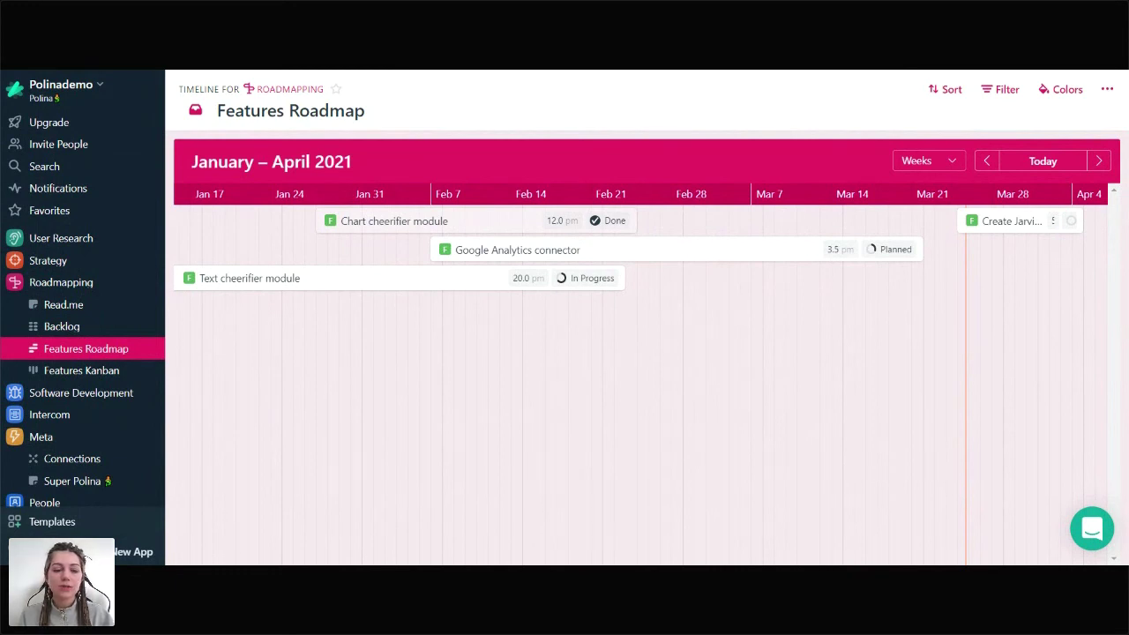
Collapse Roadmapping and Meta, expand Software Development, and open its Sprint Planning board.
{"action": "left_click", "coordinate": [74, 284]}
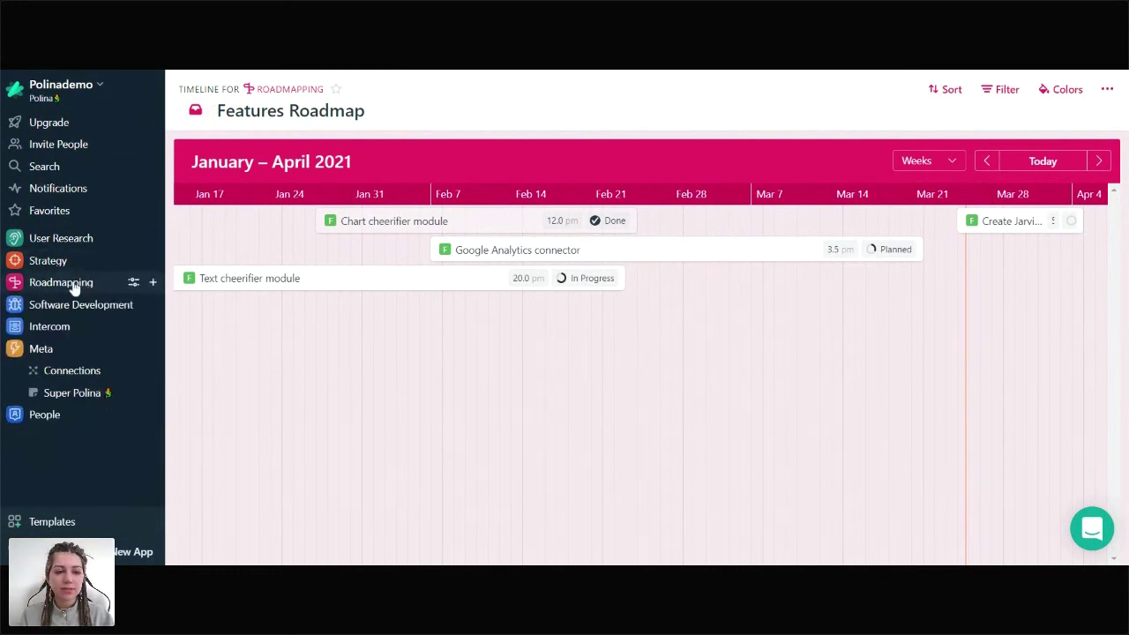
{"action": "left_click", "coordinate": [77, 353]}
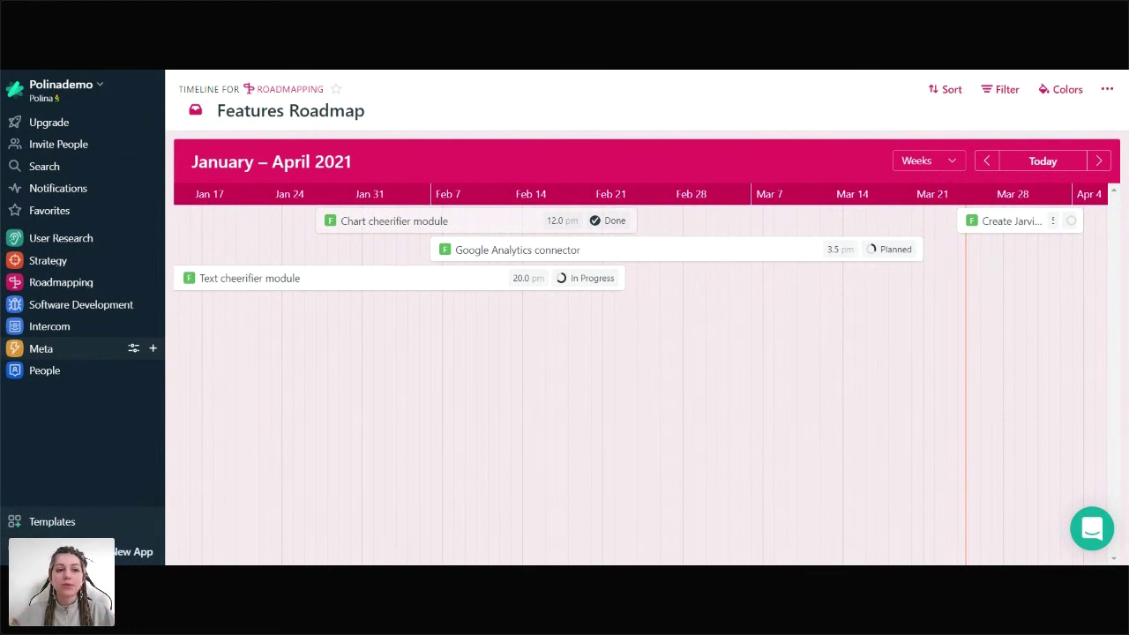
{"action": "left_click", "coordinate": [111, 291]}
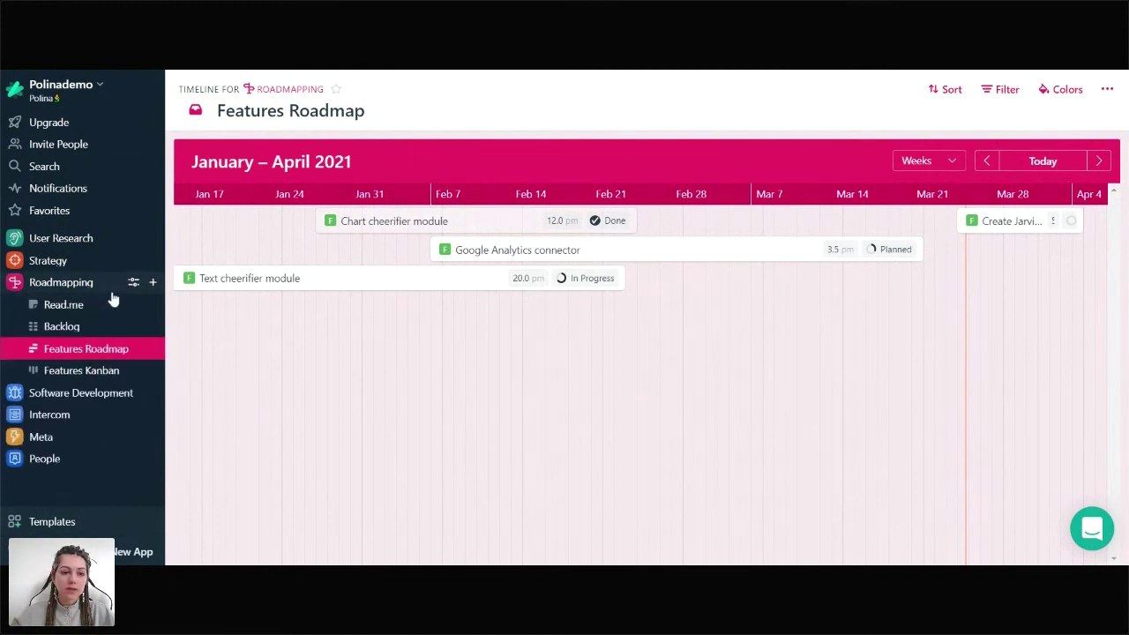
{"action": "left_click", "coordinate": [110, 396]}
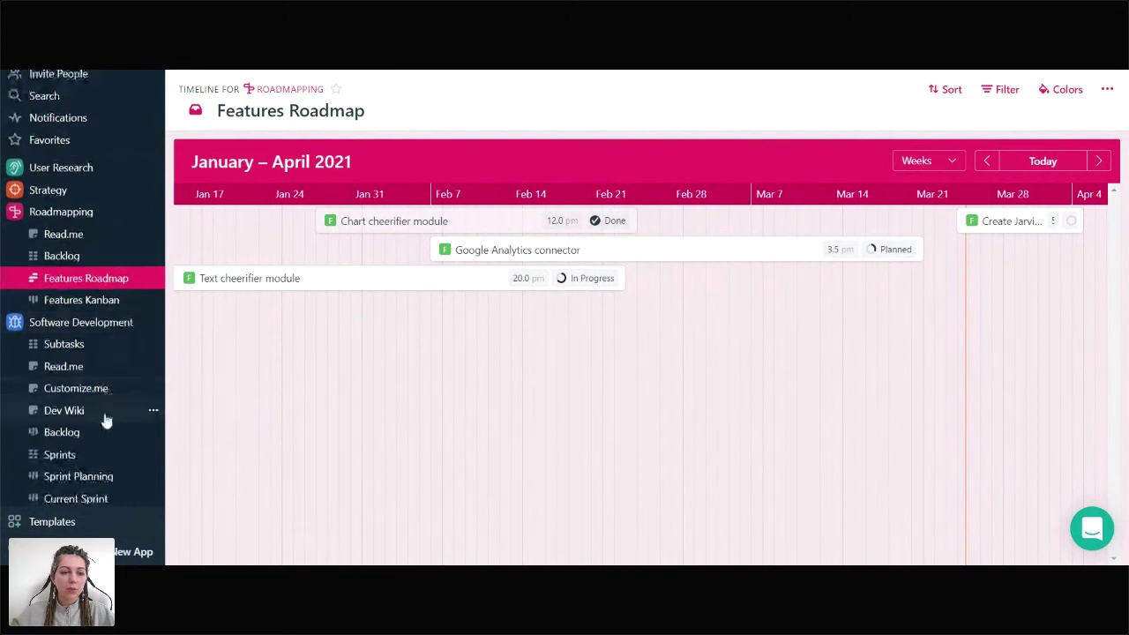
{"action": "left_click", "coordinate": [76, 475]}
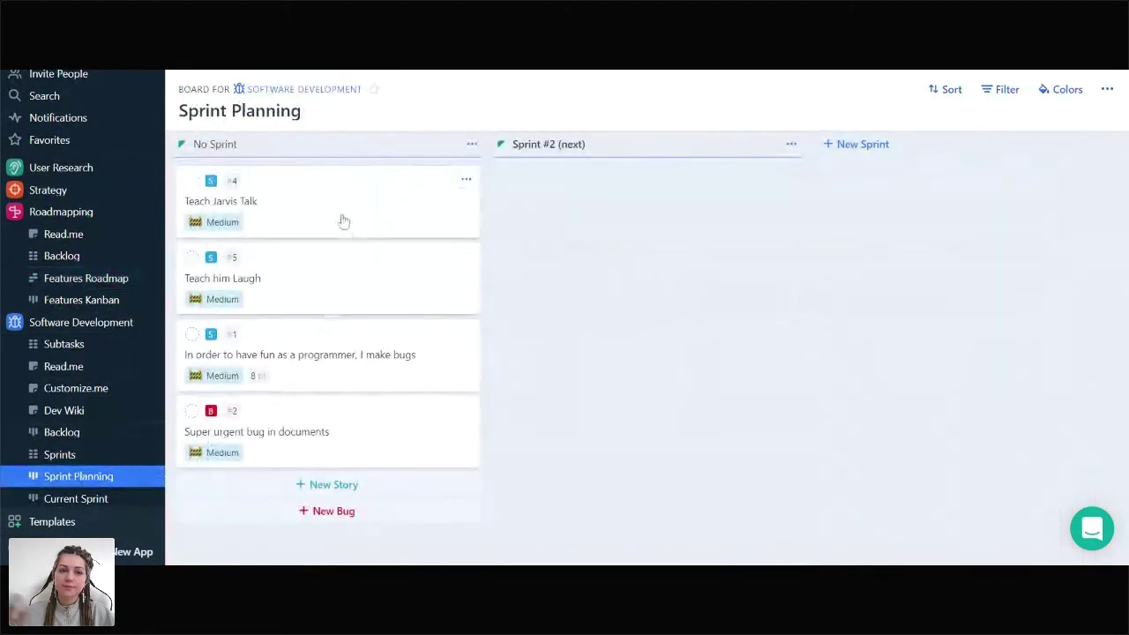
Open the Teach Jarvis Talk story and move its Feature field to the top.
{"action": "left_click", "coordinate": [343, 221]}
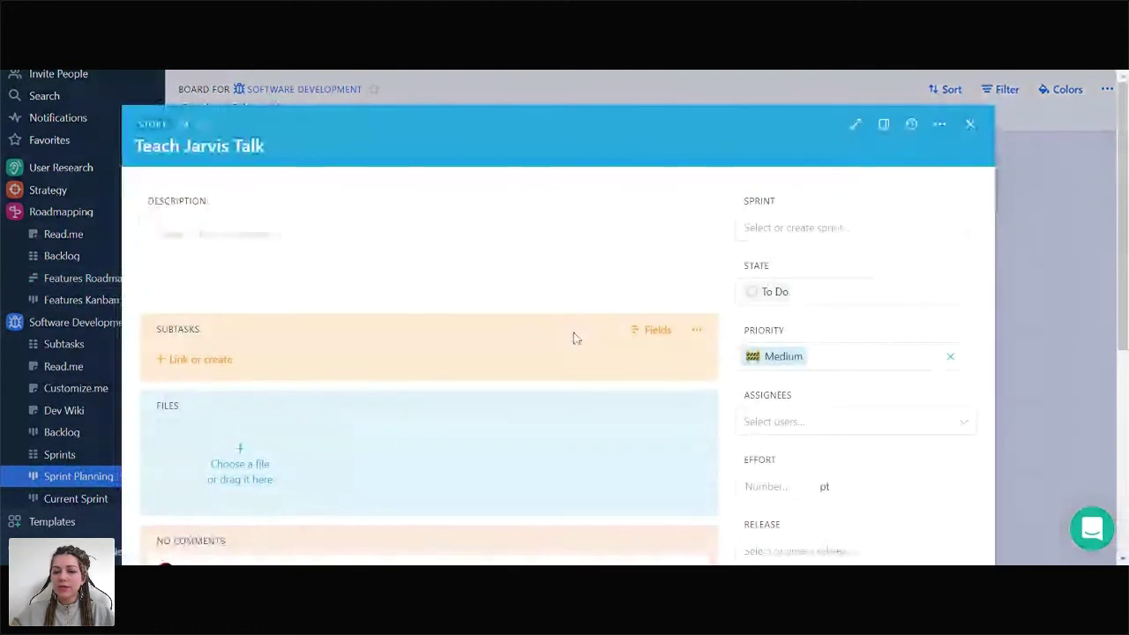
{"action": "scroll", "coordinate": [574, 337], "scroll_direction": "down", "scroll_amount": 3}
{"action": "left_click_drag", "start_coordinate": [737, 421], "coordinate": [756, 189]}
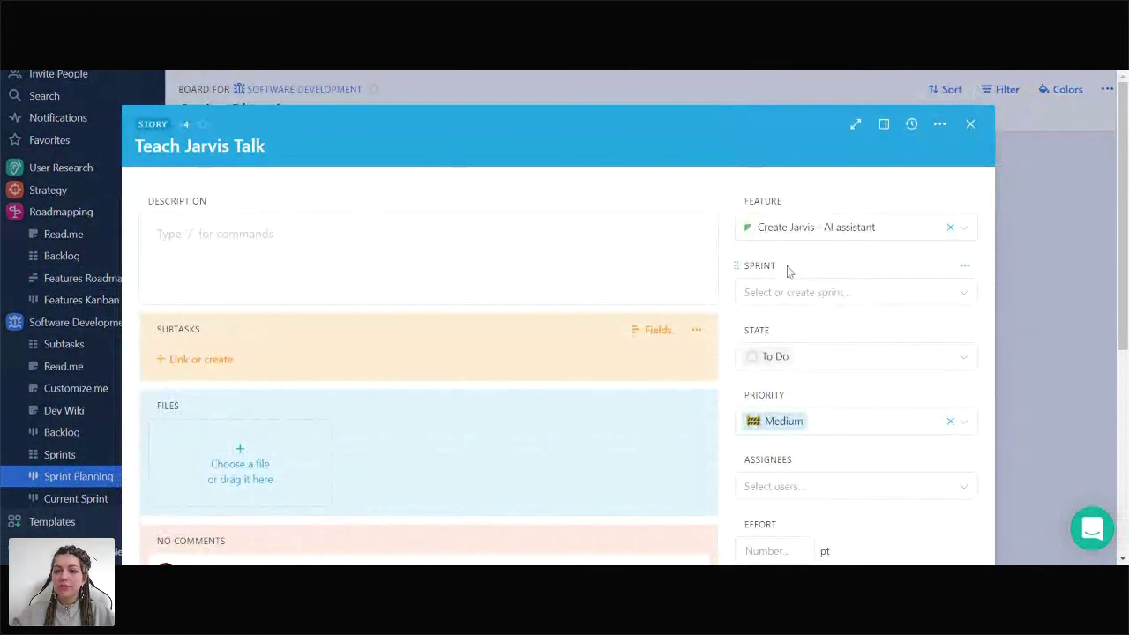
Add a Feature Objective lookup (Feature → Objective) and drag it to the top.
{"action": "scroll", "coordinate": [786, 270], "scroll_direction": "down", "scroll_amount": 4}
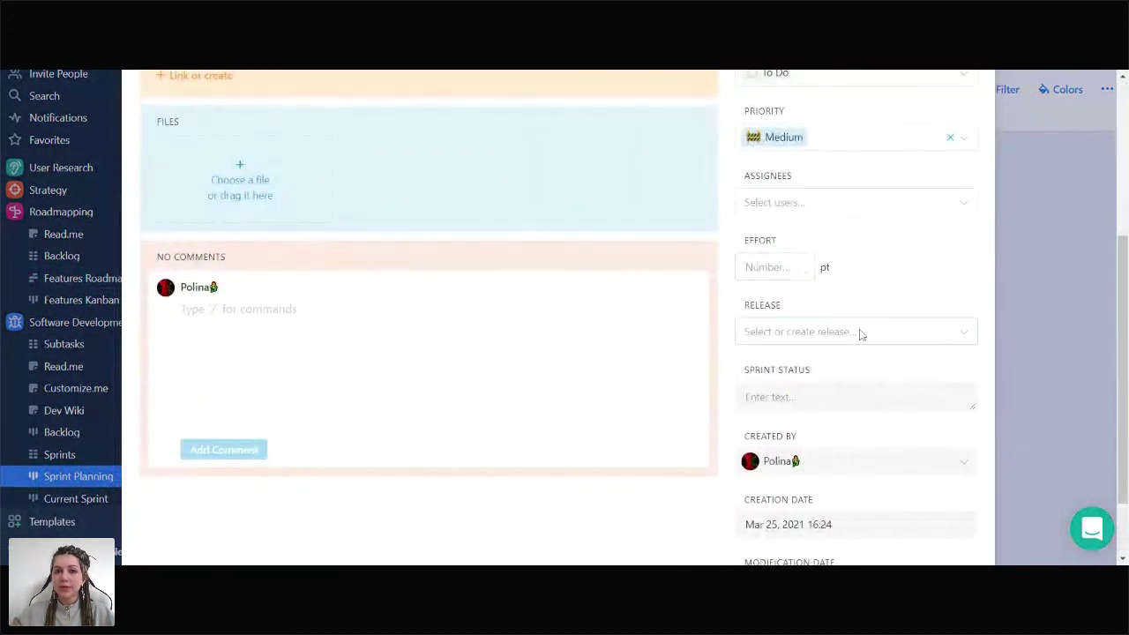
{"action": "scroll", "coordinate": [856, 332], "scroll_direction": "down", "scroll_amount": 2}
{"action": "left_click", "coordinate": [807, 540]}
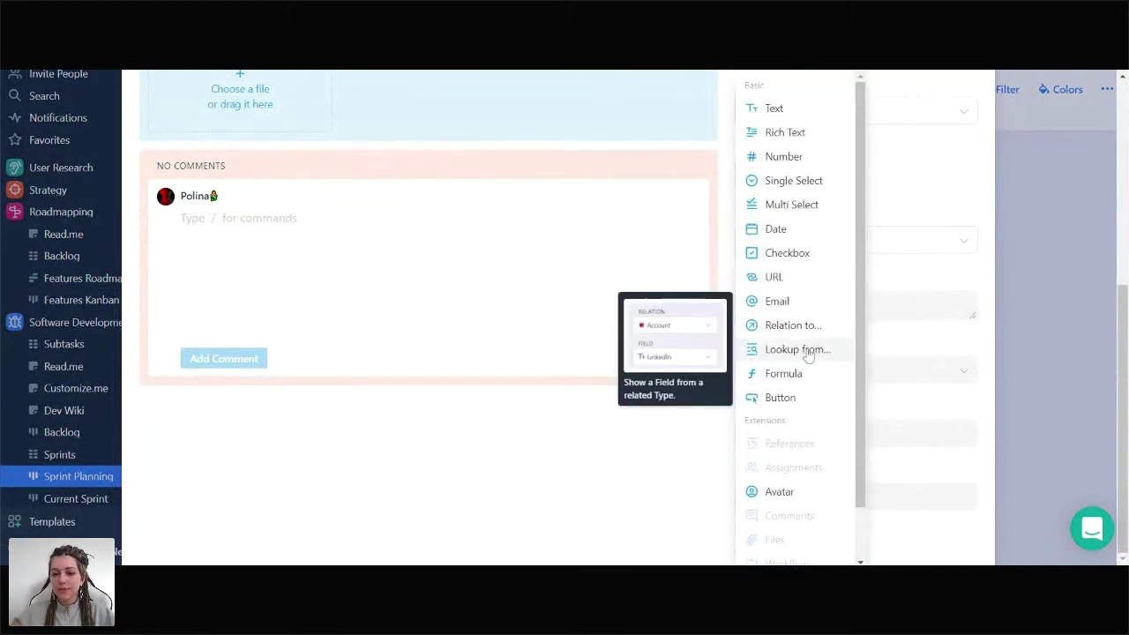
{"action": "left_click", "coordinate": [797, 349]}
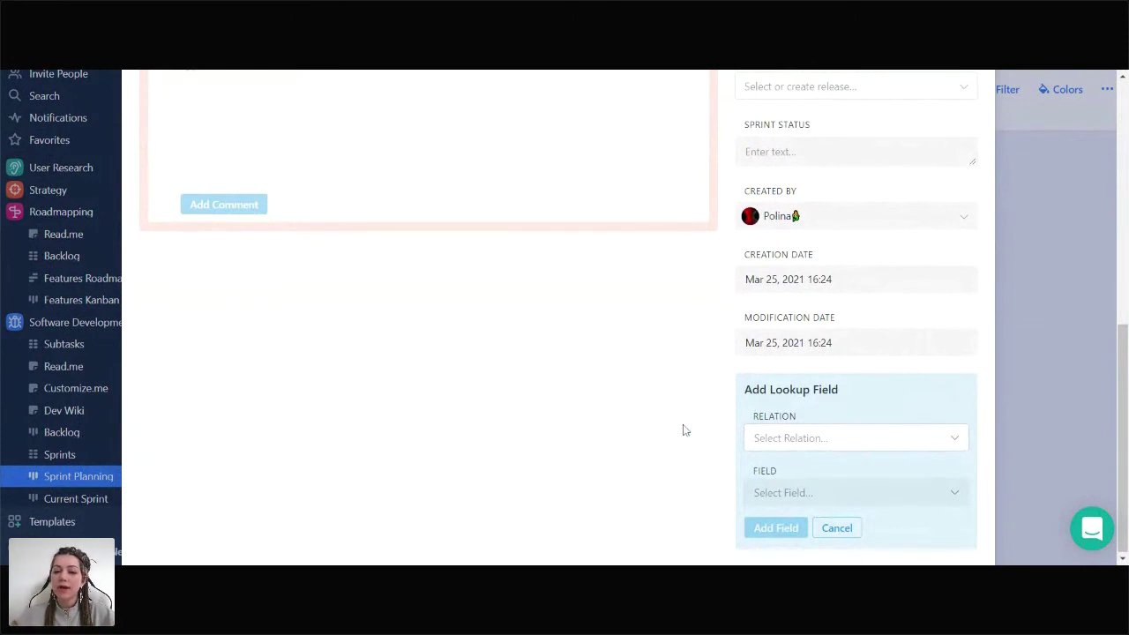
{"action": "left_click", "coordinate": [819, 447]}
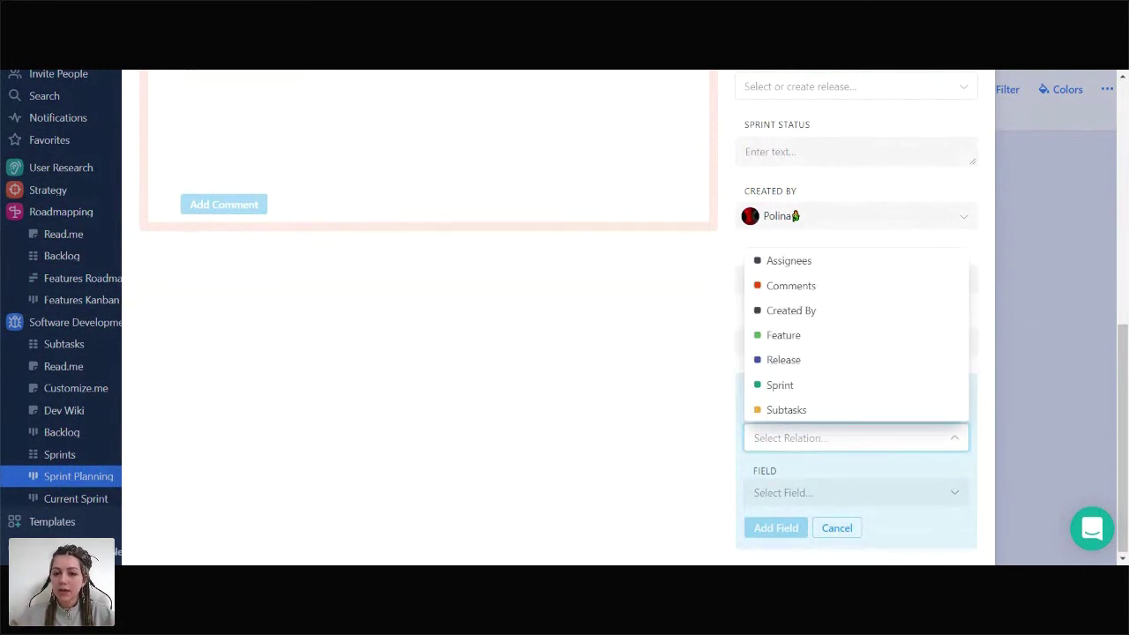
{"action": "left_click", "coordinate": [863, 345]}
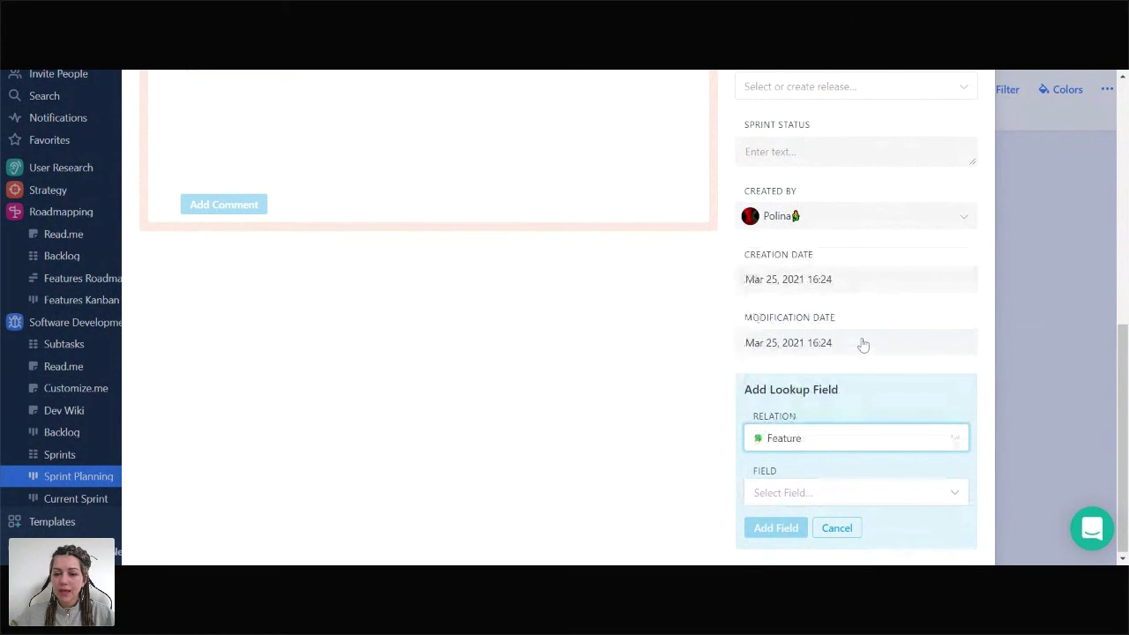
{"action": "left_click", "coordinate": [805, 495]}
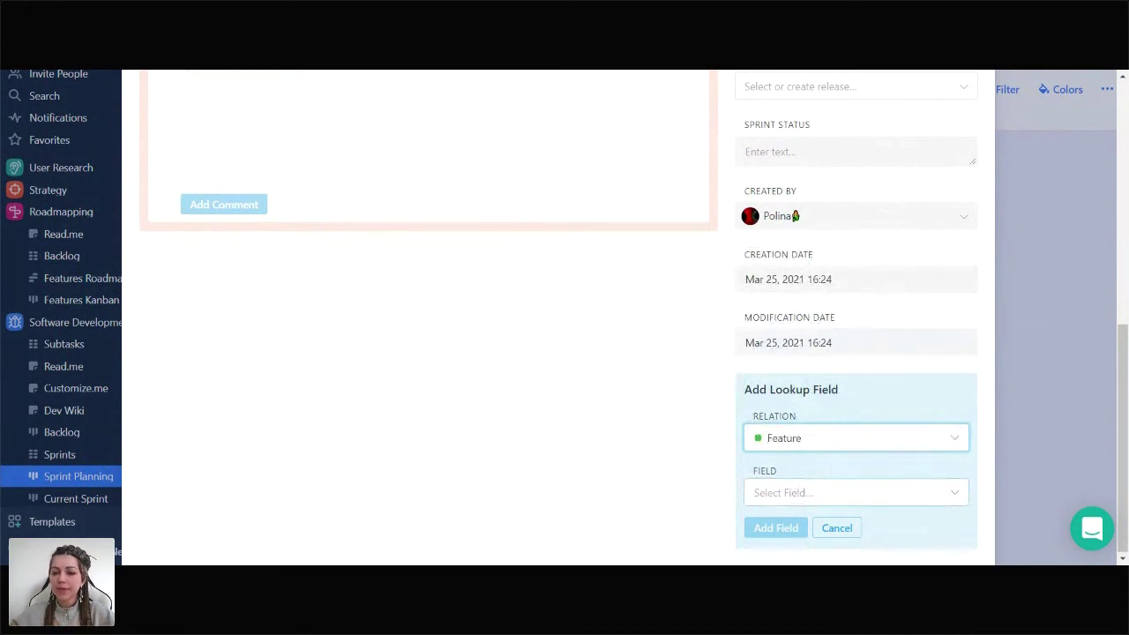
{"action": "left_click", "coordinate": [818, 496]}
{"action": "scroll", "coordinate": [829, 410], "scroll_direction": "down", "scroll_amount": 1}
{"action": "scroll", "coordinate": [829, 410], "scroll_direction": "down", "scroll_amount": 2}
{"action": "scroll", "coordinate": [829, 410], "scroll_direction": "down", "scroll_amount": 1}
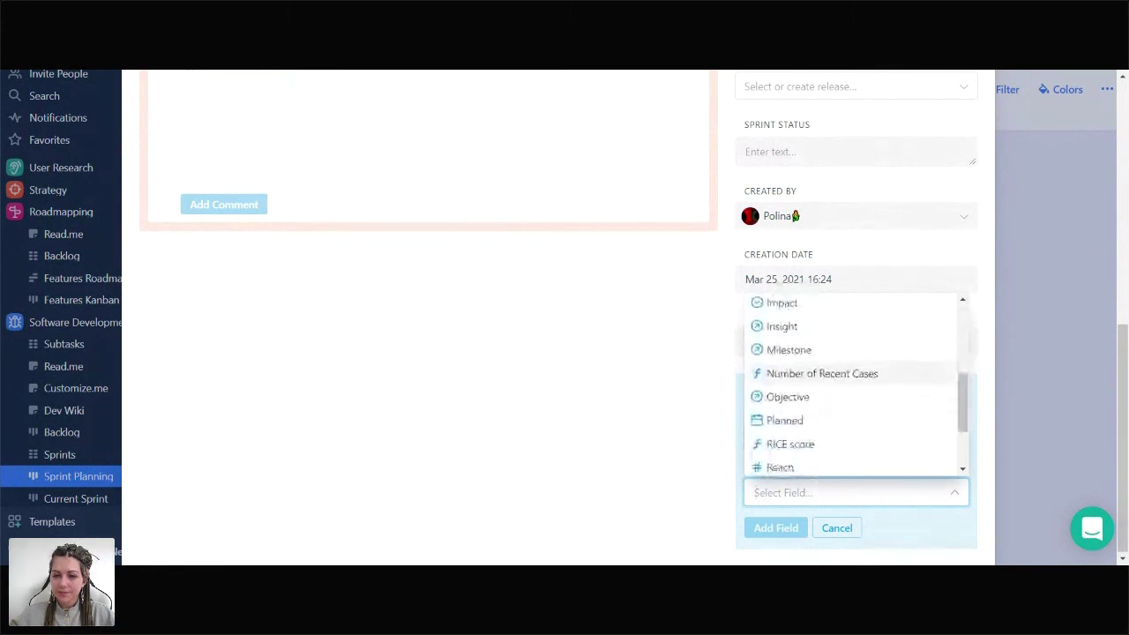
{"action": "left_click", "coordinate": [816, 396]}
{"action": "scroll", "coordinate": [627, 476], "scroll_direction": "down", "scroll_amount": 1}
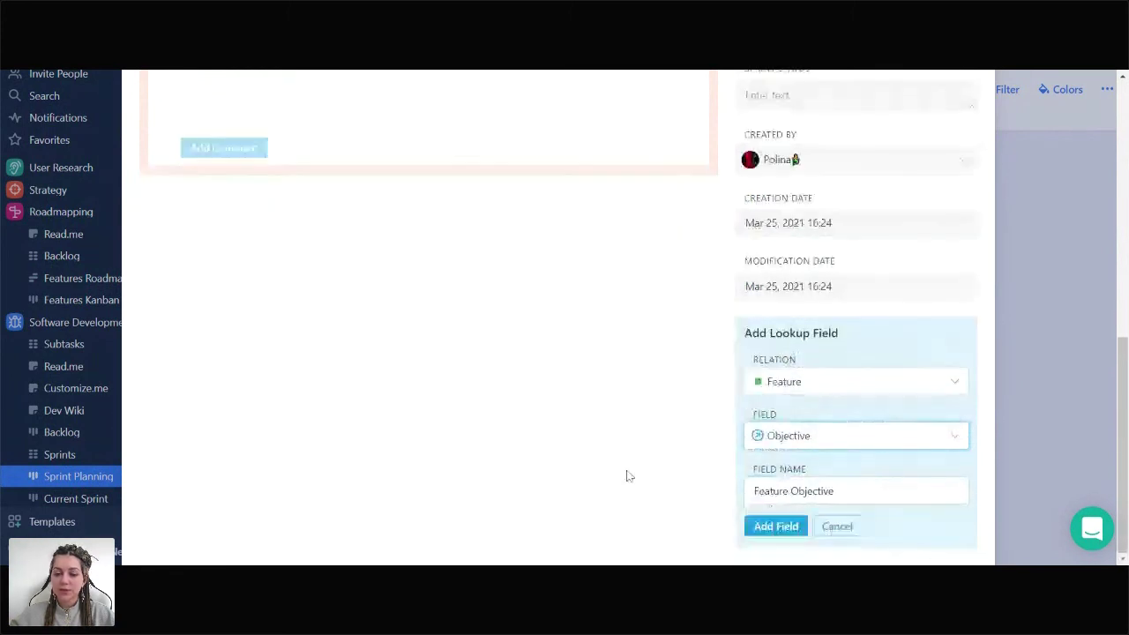
{"action": "left_click", "coordinate": [773, 528]}
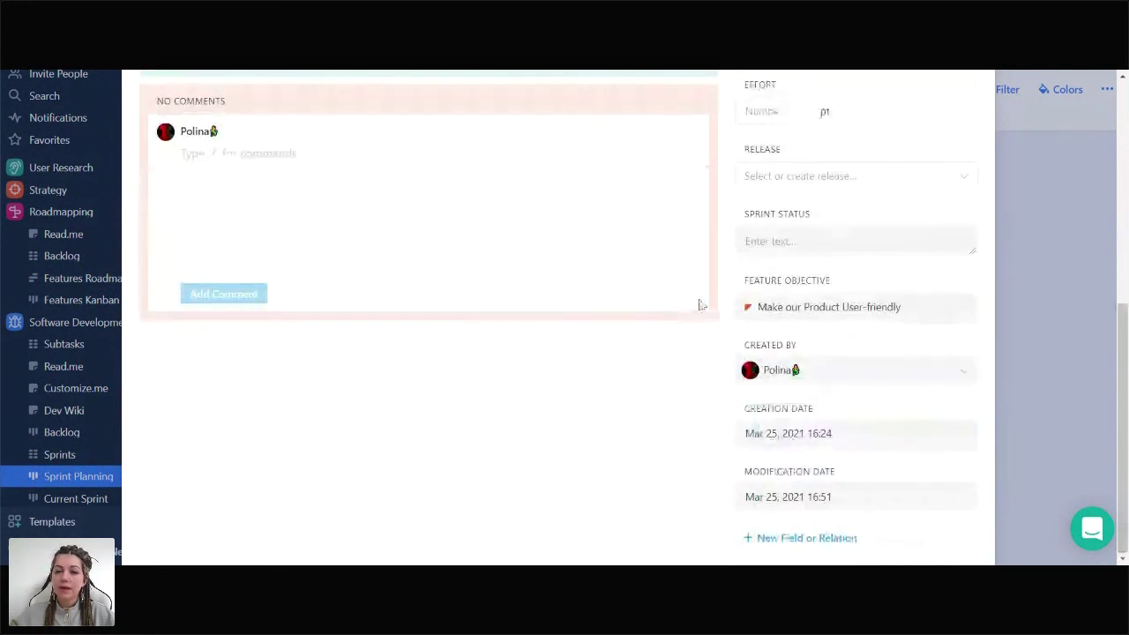
{"action": "left_click_drag", "start_coordinate": [736, 280], "coordinate": [773, 203]}
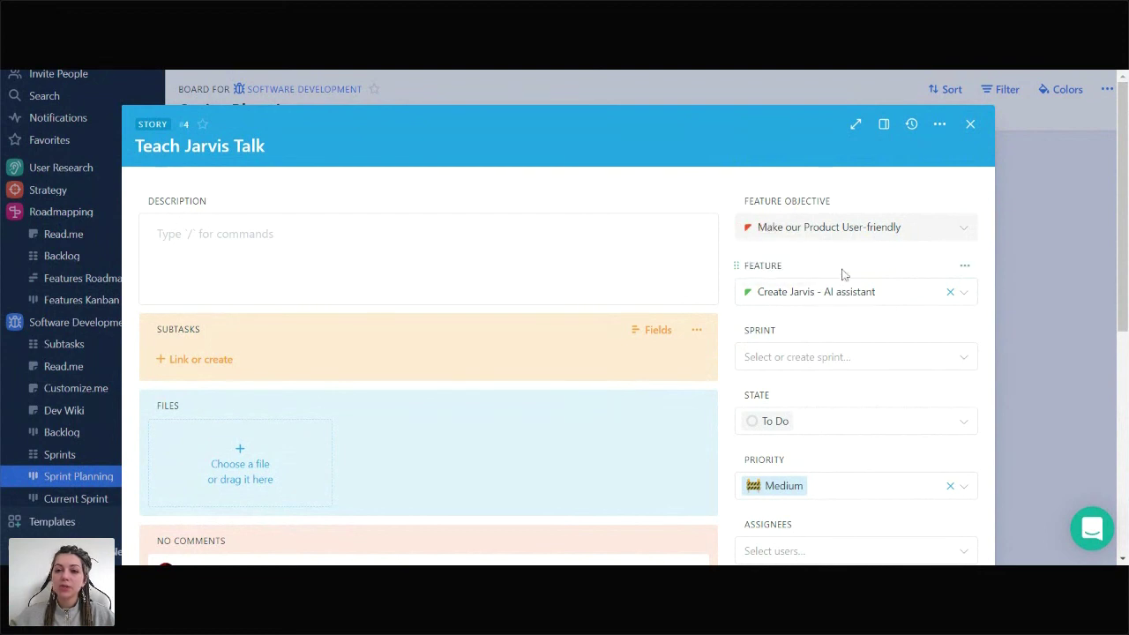
Open the Make our Product User-friendly objective and add a Features → Stories lookup field.
{"action": "left_click", "coordinate": [817, 231], "text": "alt"}
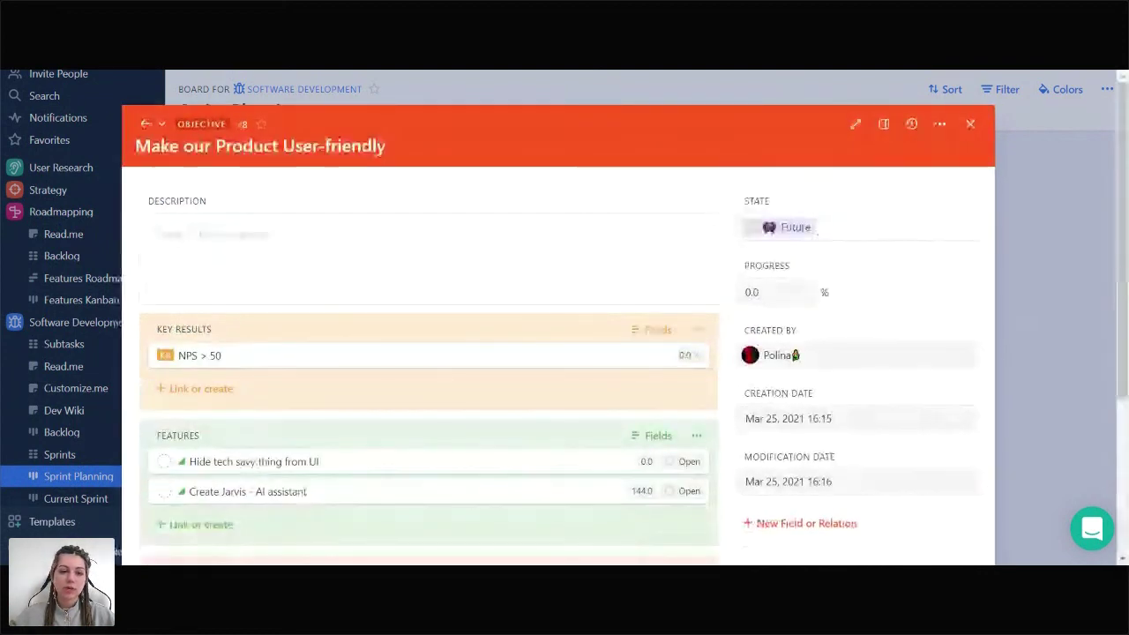
{"action": "scroll", "coordinate": [434, 377], "scroll_direction": "down", "scroll_amount": 2}
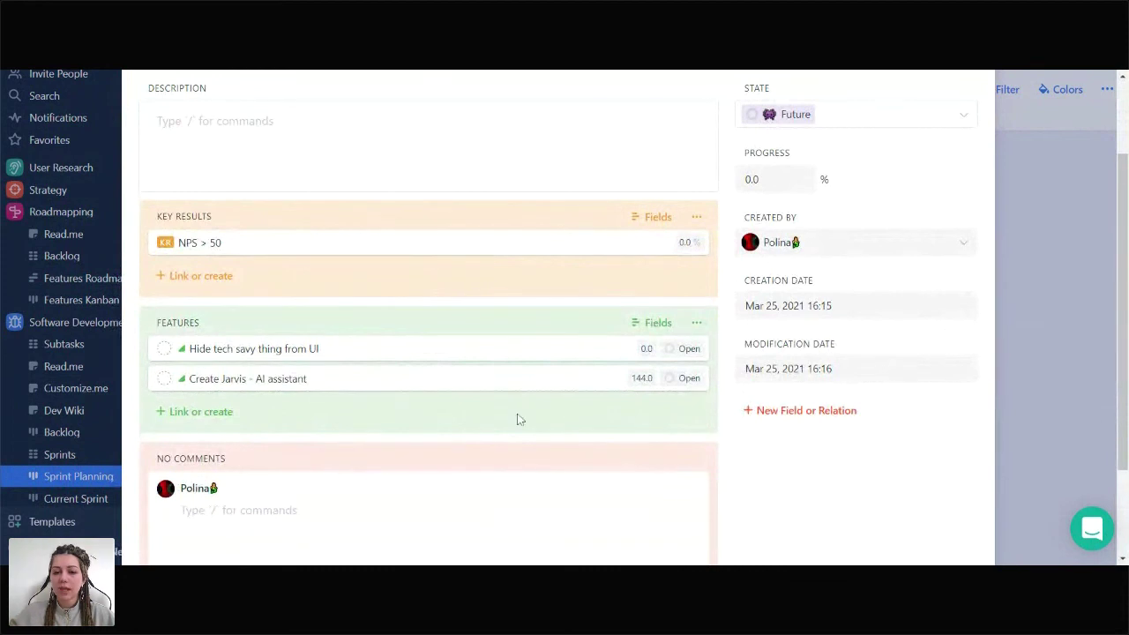
{"action": "left_click", "coordinate": [773, 417]}
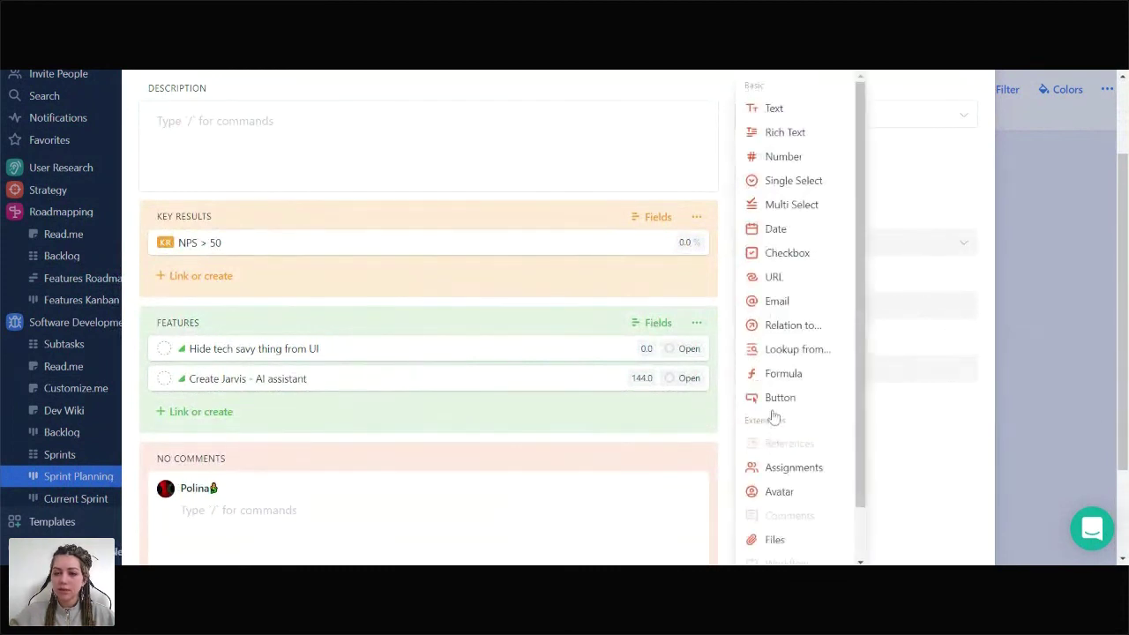
{"action": "left_click", "coordinate": [843, 362]}
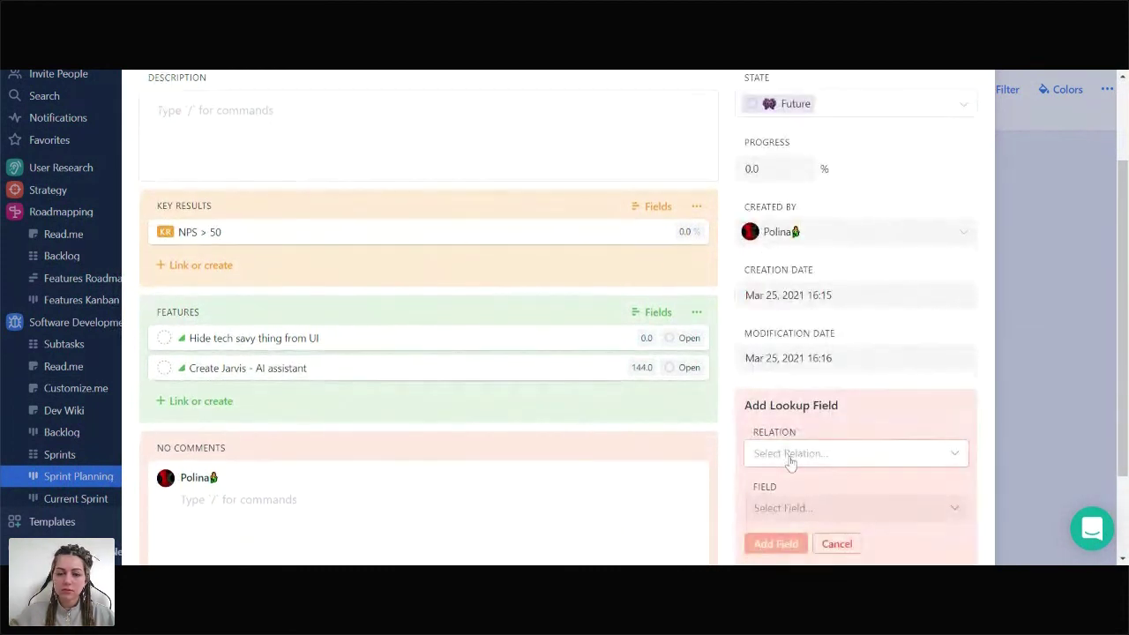
{"action": "left_click", "coordinate": [790, 457]}
{"action": "left_click", "coordinate": [827, 401]}
{"action": "scroll", "coordinate": [827, 403], "scroll_direction": "down", "scroll_amount": 1}
{"action": "left_click", "coordinate": [853, 463]}
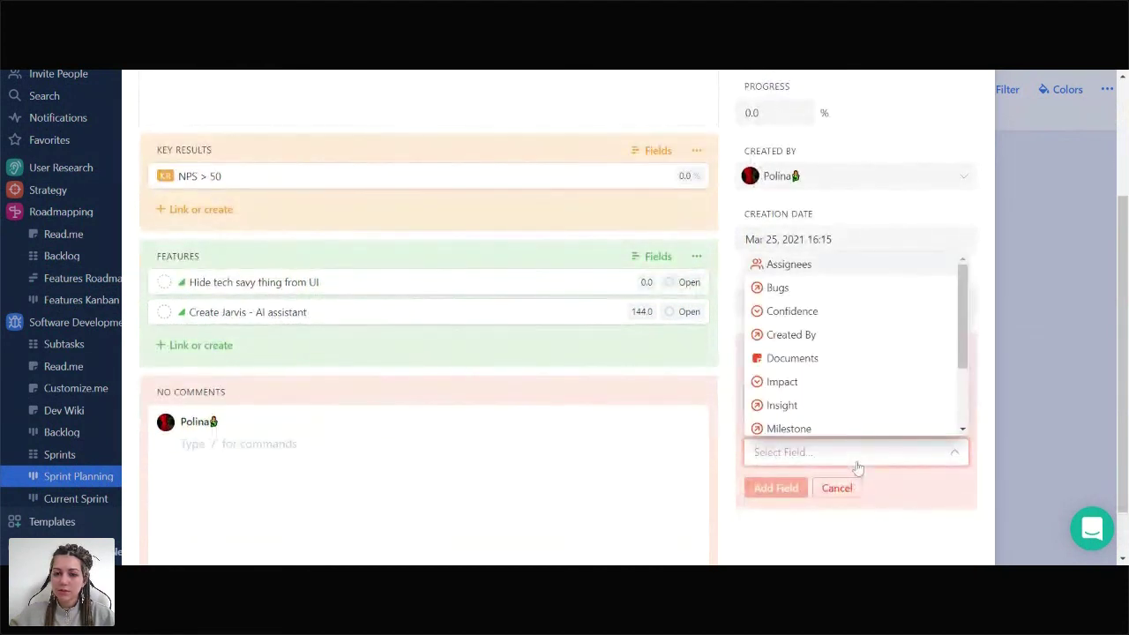
{"action": "scroll", "coordinate": [848, 356], "scroll_direction": "down", "scroll_amount": 1}
{"action": "scroll", "coordinate": [849, 357], "scroll_direction": "down", "scroll_amount": 5}
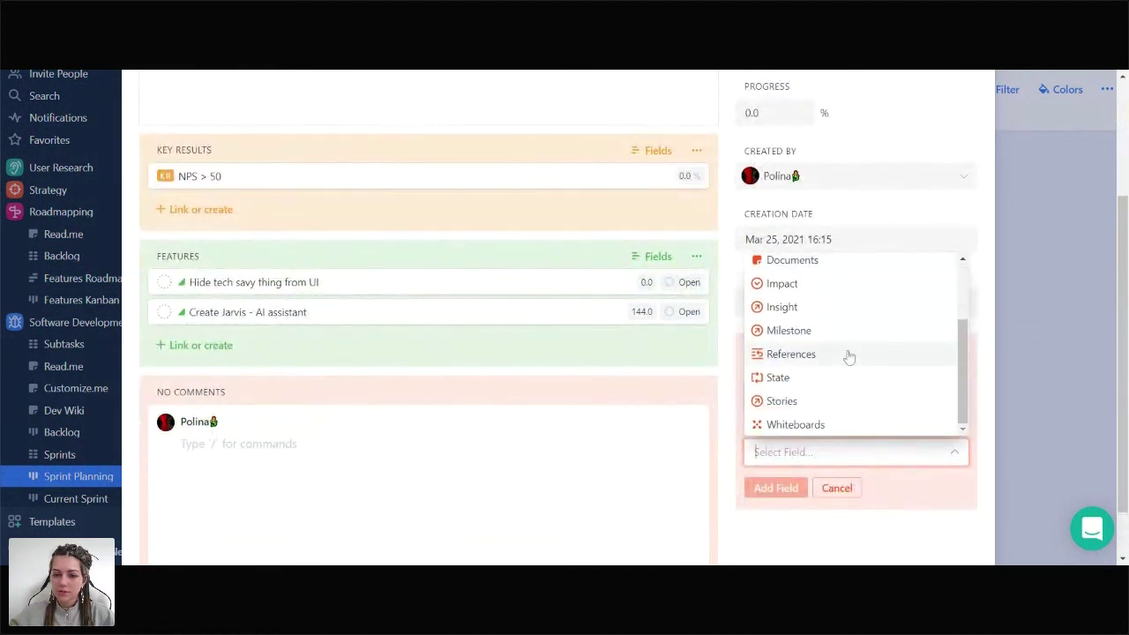
{"action": "left_click", "coordinate": [810, 374]}
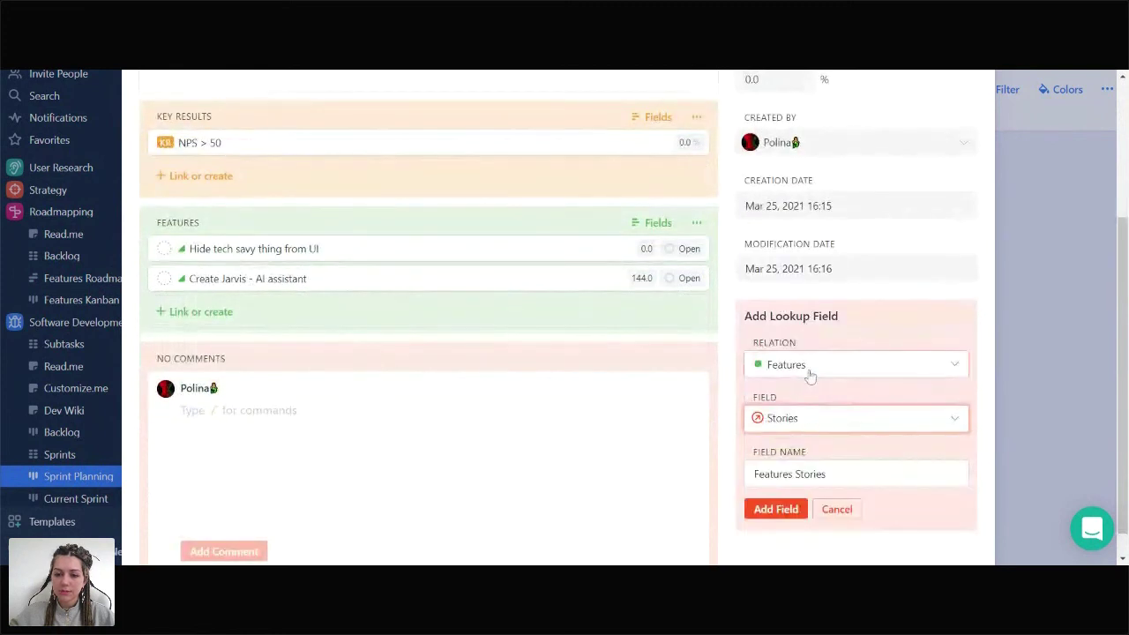
{"action": "left_click", "coordinate": [797, 520]}
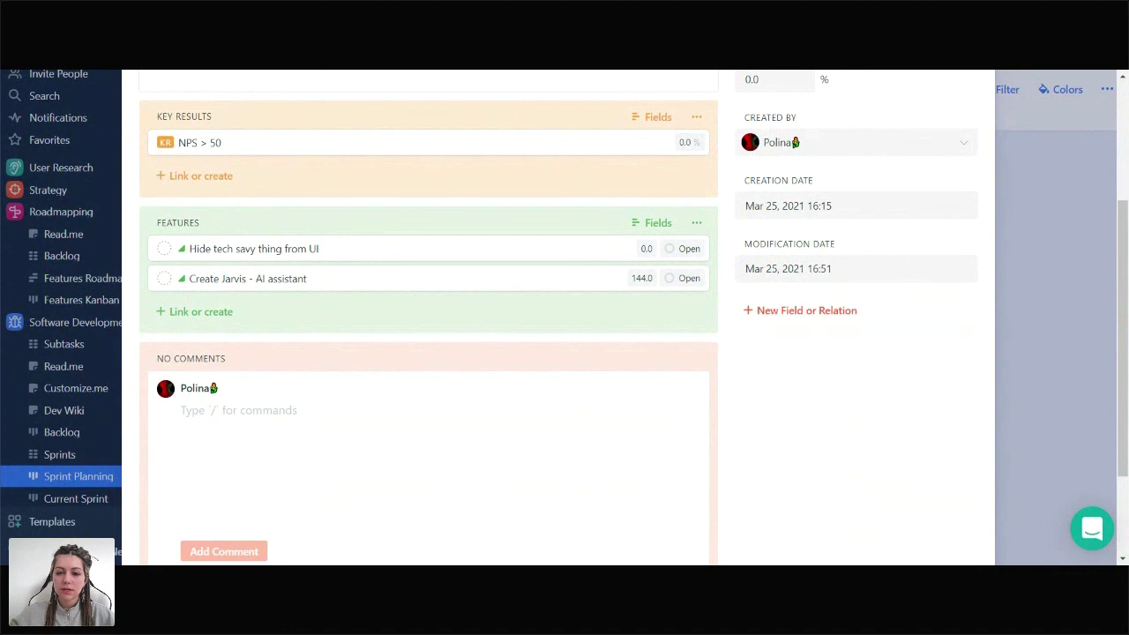
Drag the Features Stories section above the comments.
{"action": "scroll", "coordinate": [691, 403], "scroll_direction": "down", "scroll_amount": 3}
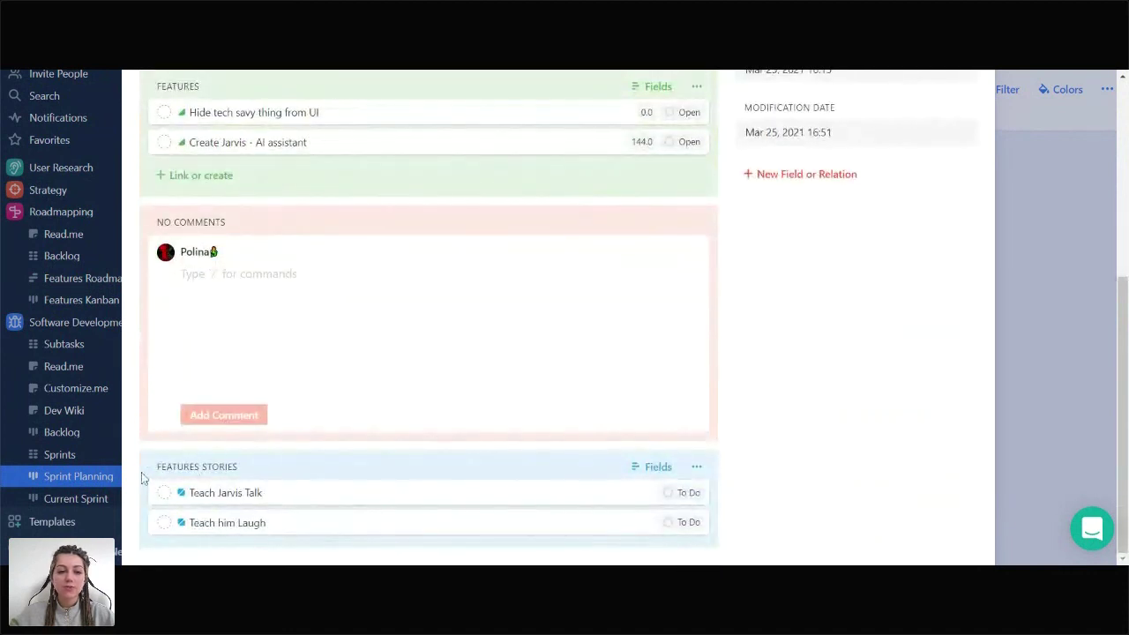
{"action": "left_click_drag", "start_coordinate": [144, 464], "coordinate": [162, 220]}
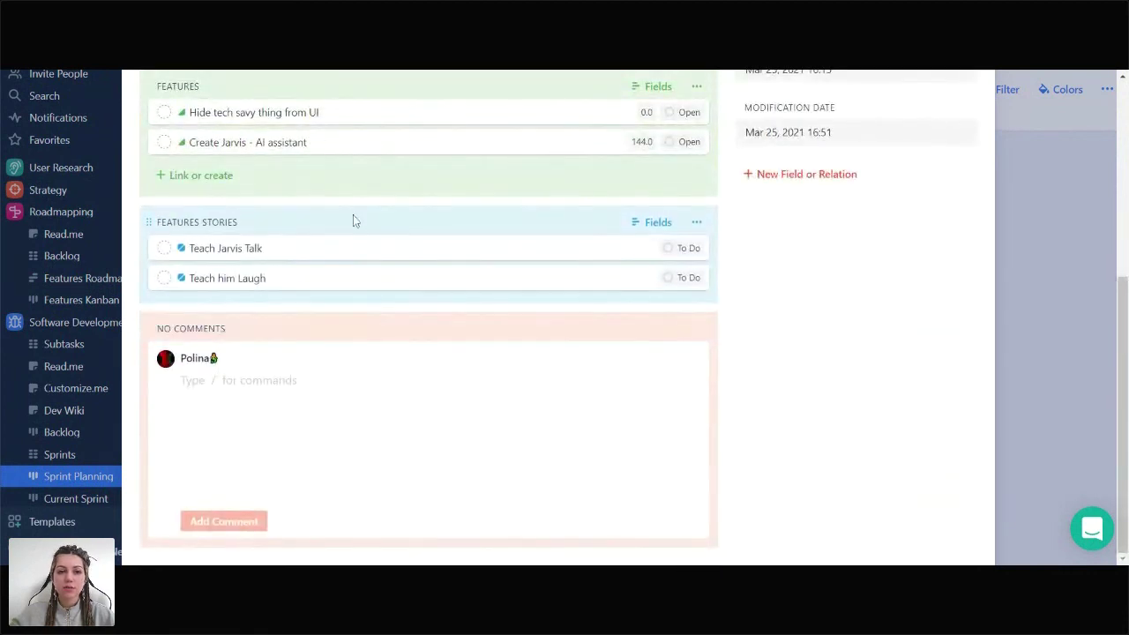
{"action": "scroll", "coordinate": [353, 215], "scroll_direction": "up", "scroll_amount": 3}
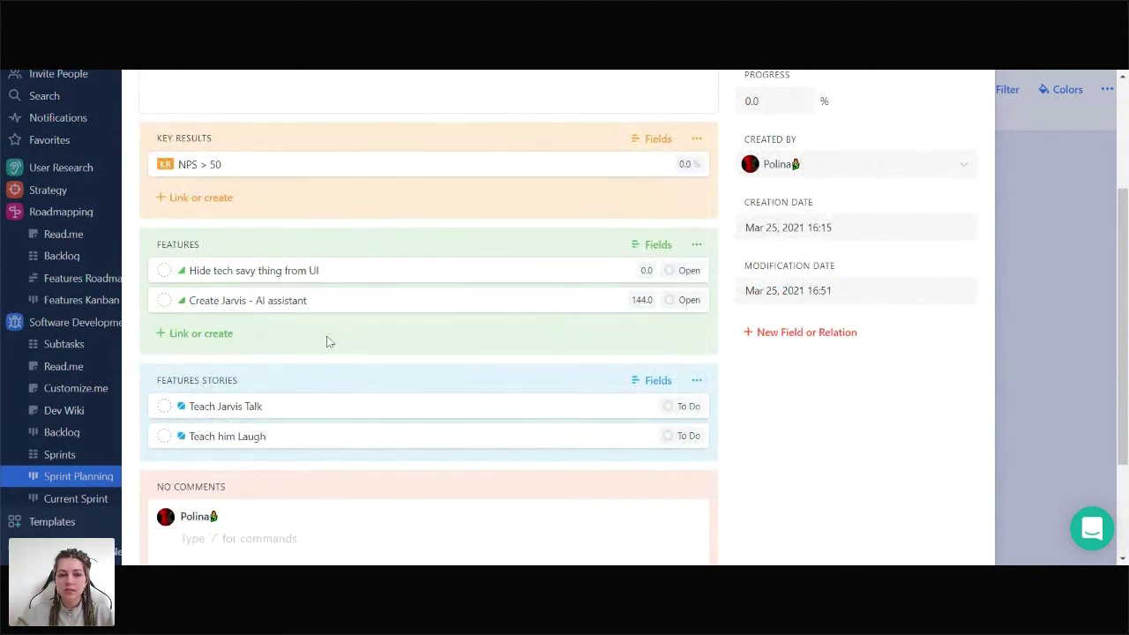
View the Teach him Laugh story, return to the objective, and cancel linking a feature.
{"action": "left_click", "coordinate": [408, 440]}
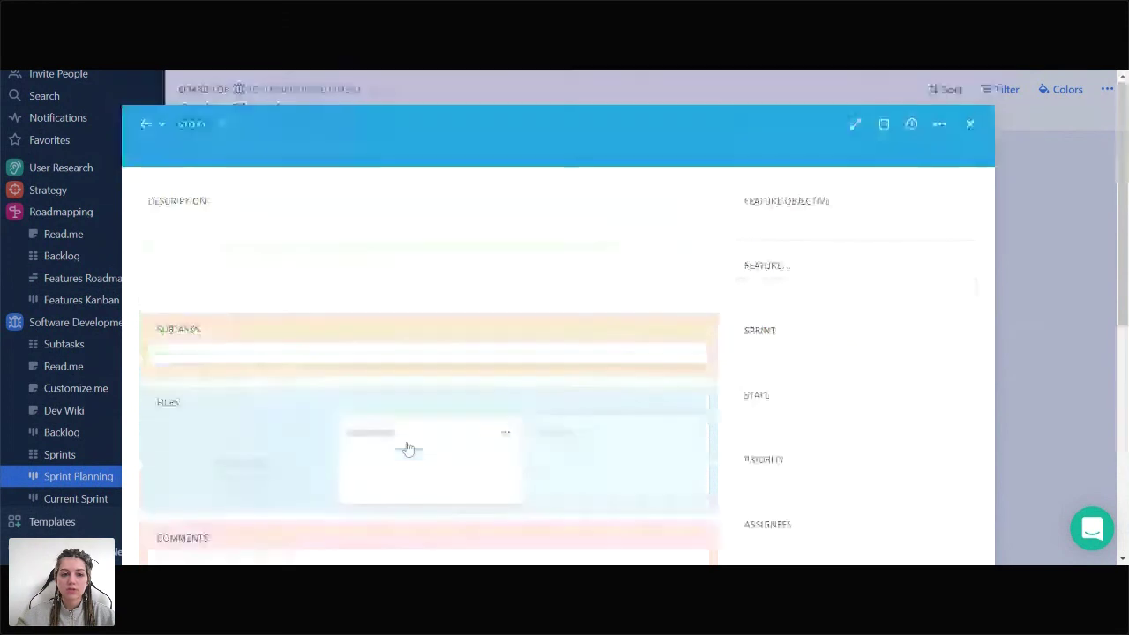
{"action": "left_click", "coordinate": [145, 123]}
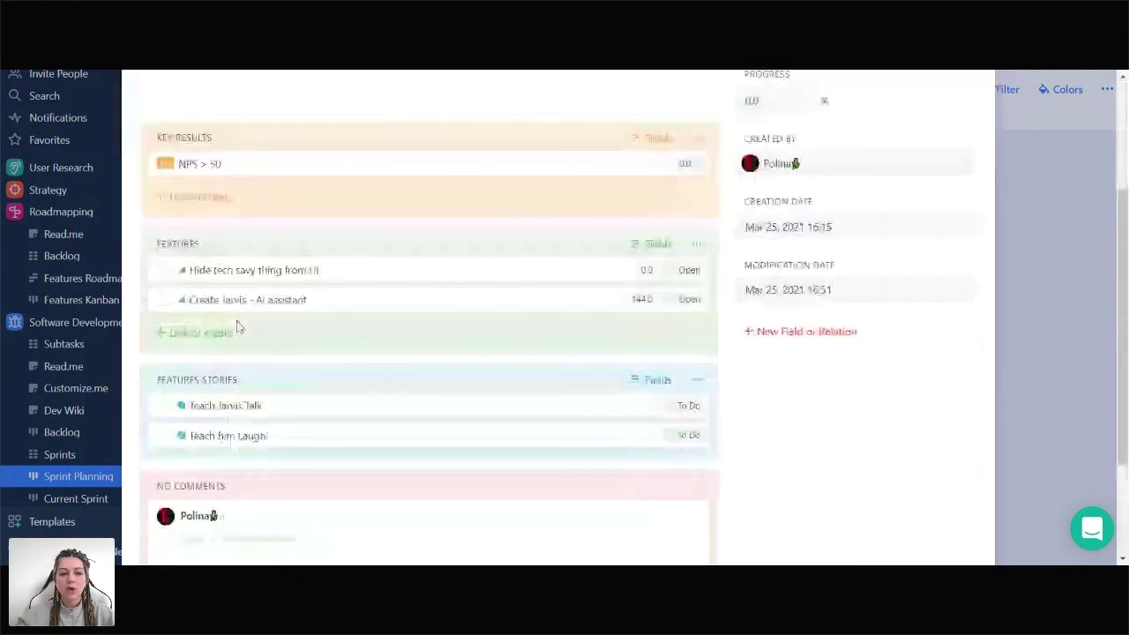
{"action": "left_click", "coordinate": [193, 342]}
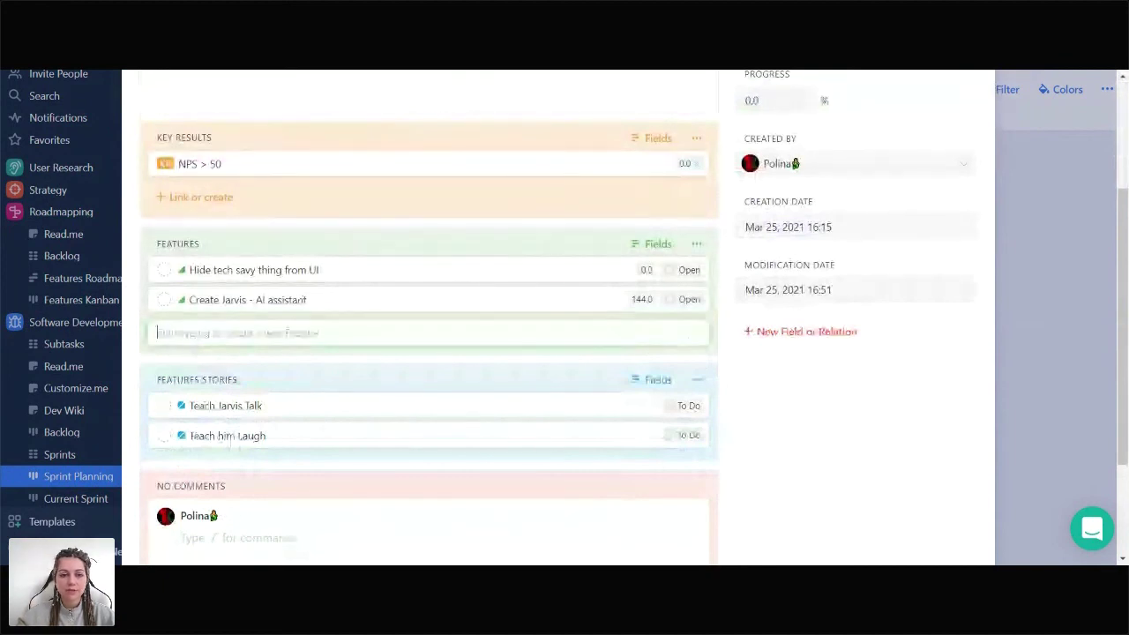
{"action": "left_click", "coordinate": [835, 386]}
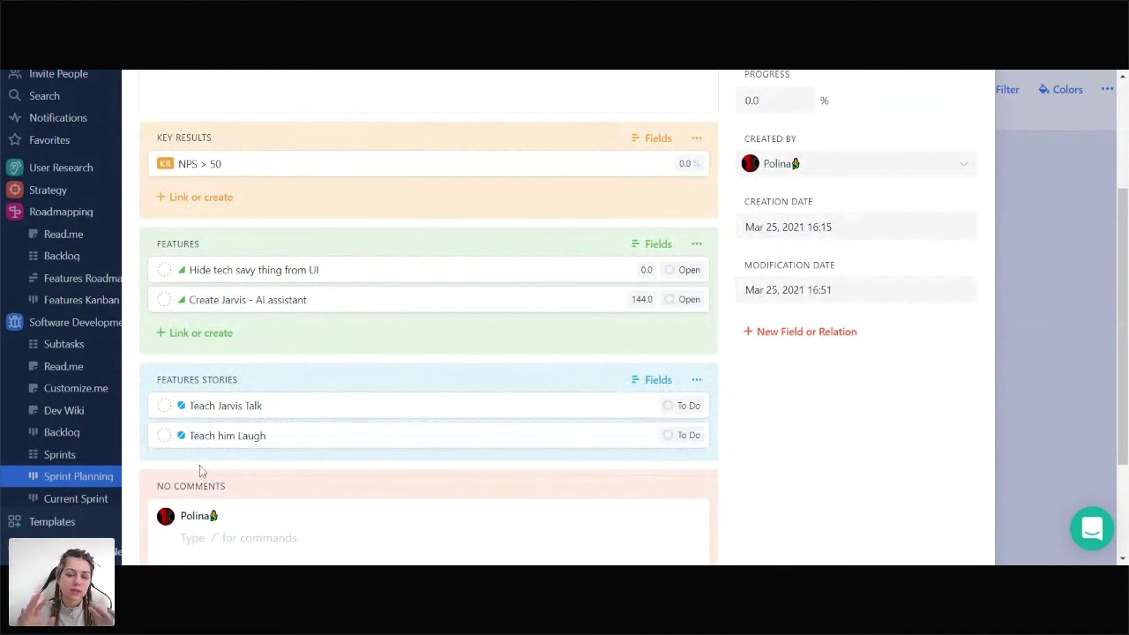
Create the story 'Teach him to write a symphony' under Create Jarvis - AI assistant, then return.
{"action": "left_click", "coordinate": [255, 308]}
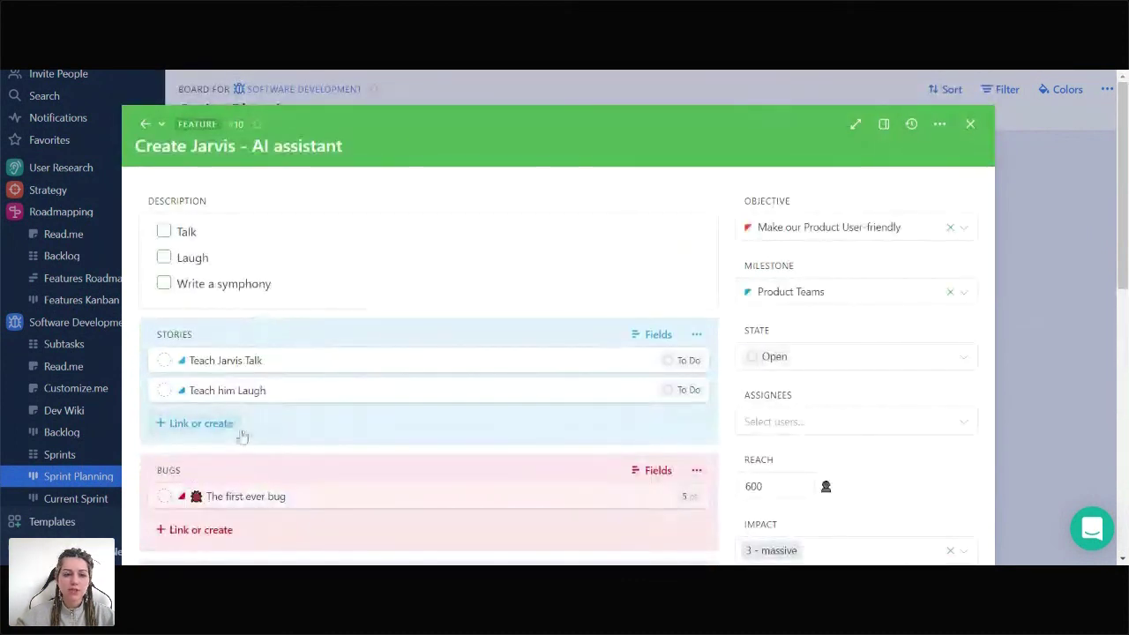
{"action": "left_click", "coordinate": [226, 429]}
{"action": "type", "text": "Teach him"}
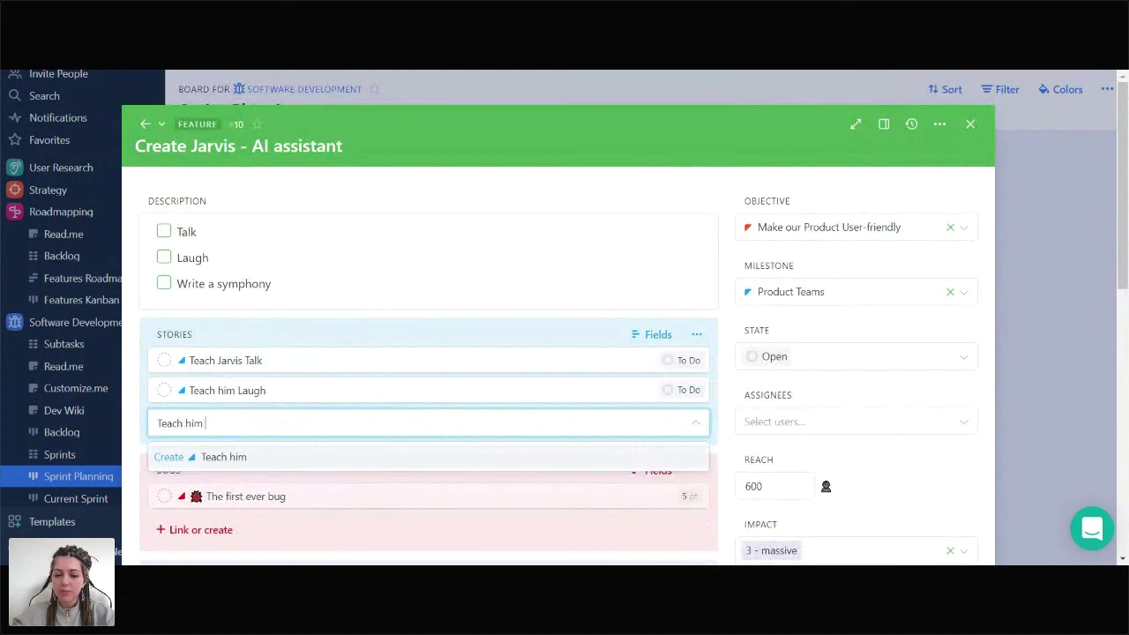
{"action": "type", "text": " to write"}
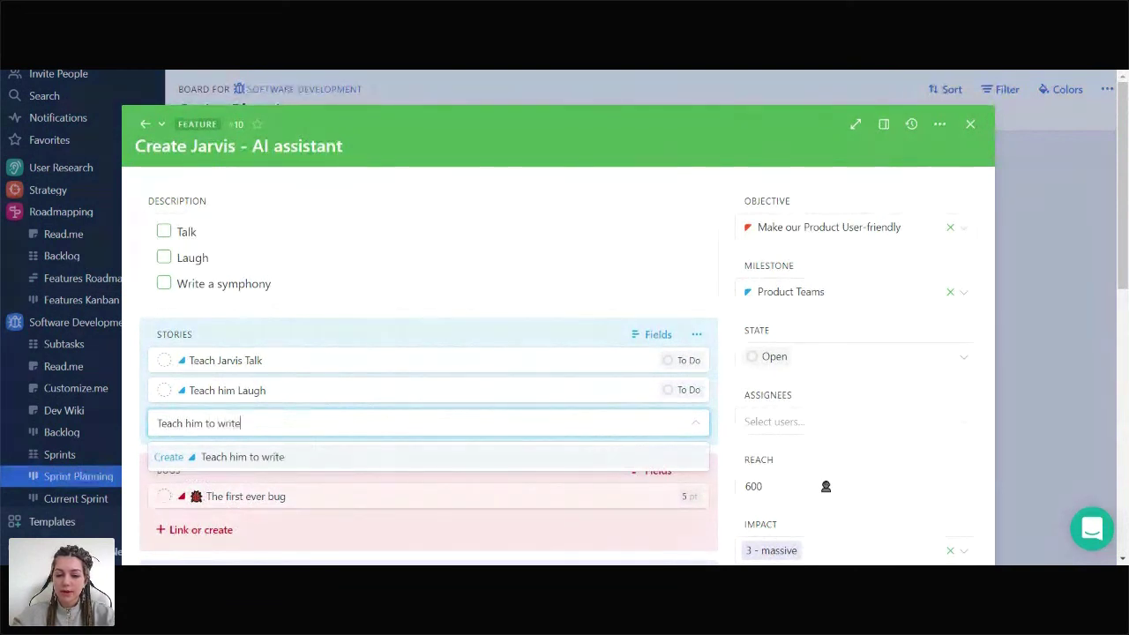
{"action": "type", "text": " a sympho"}
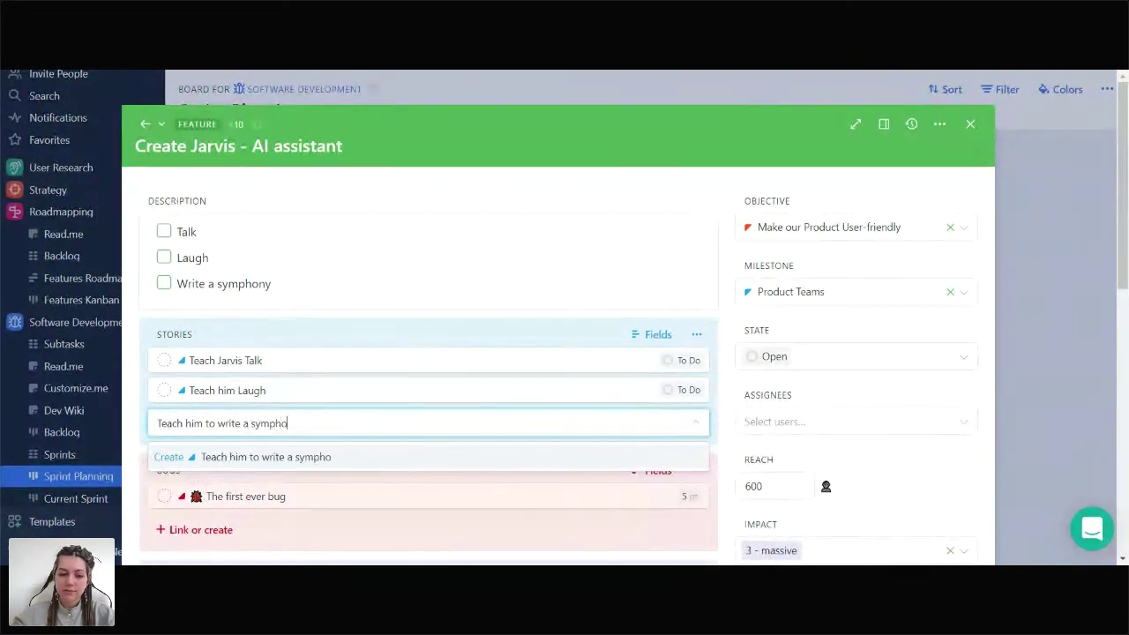
{"action": "type", "text": "ny"}
{"action": "key", "text": "Return"}
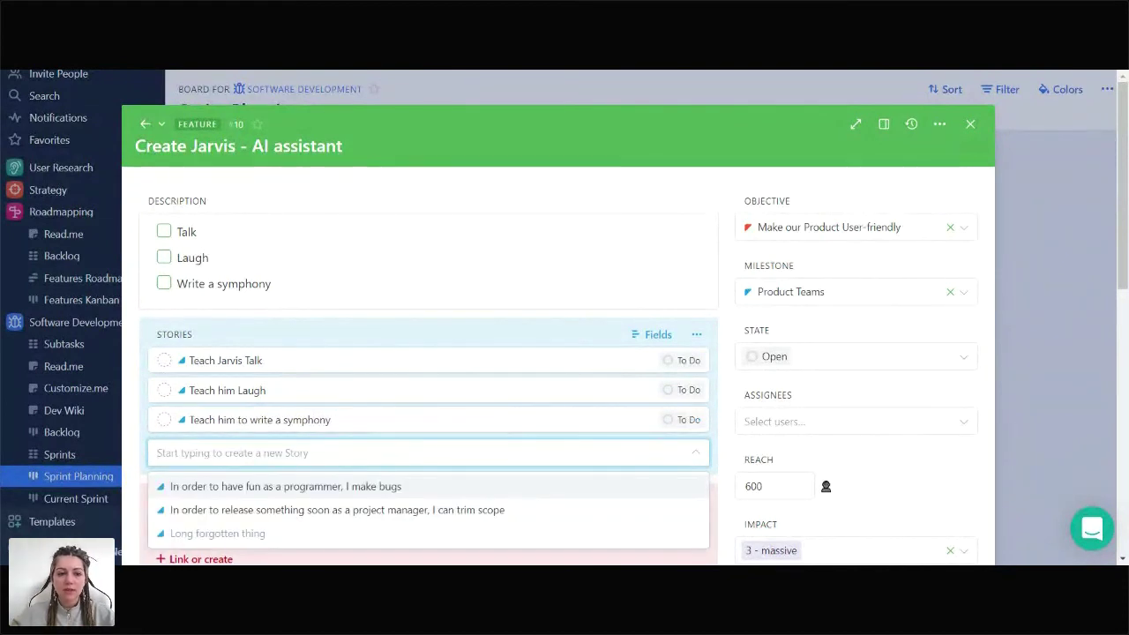
{"action": "key", "text": "Escape"}
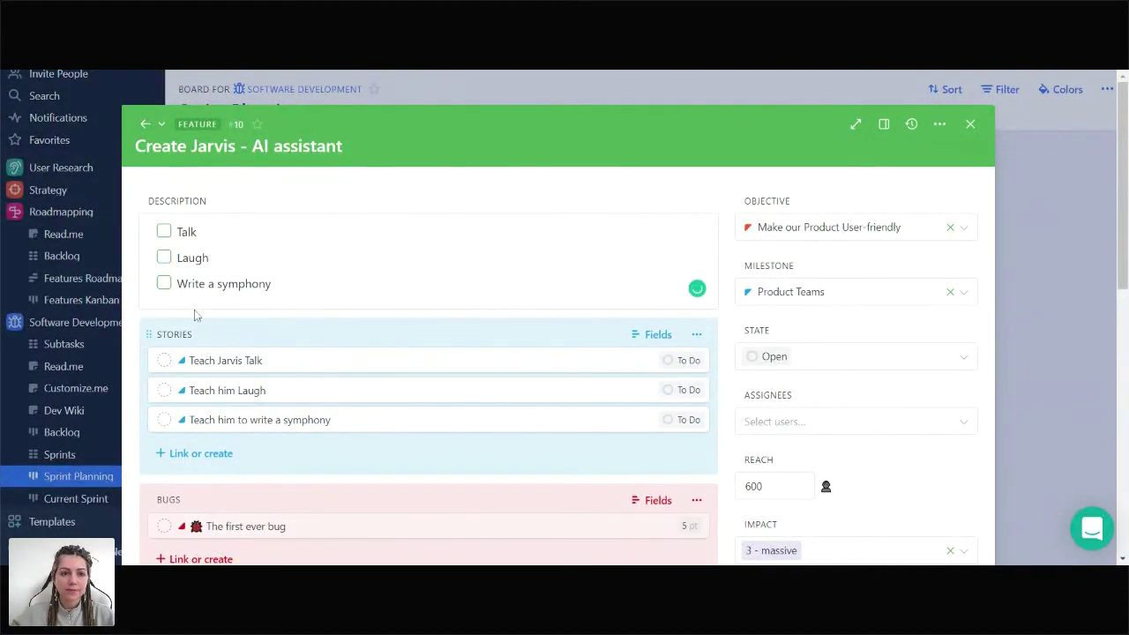
{"action": "left_click", "coordinate": [146, 128]}
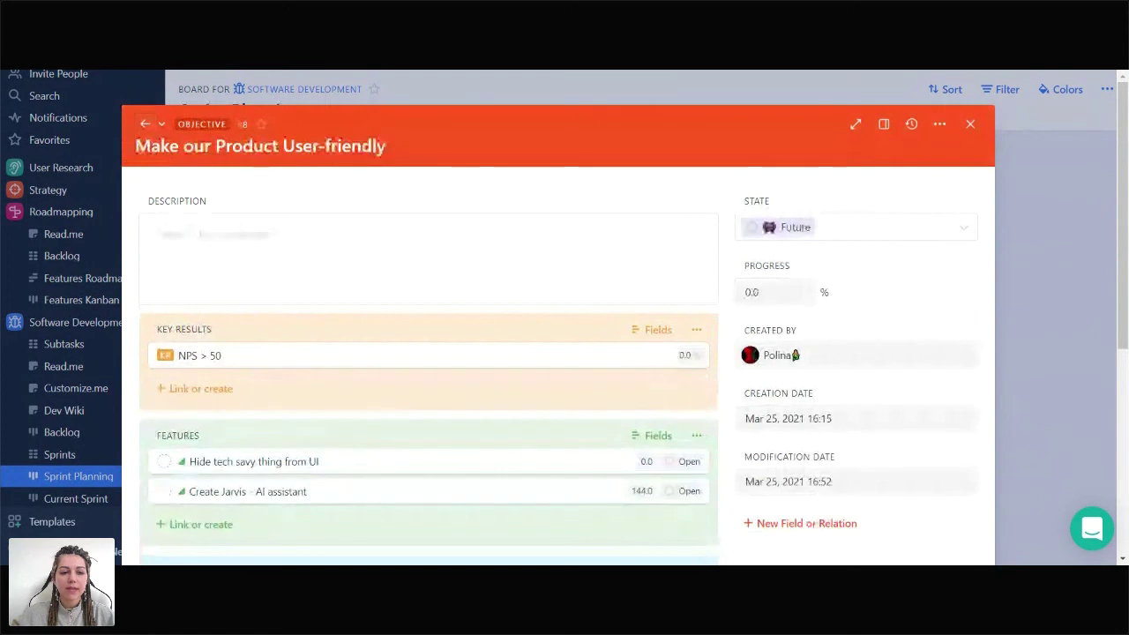
Add a lookup field through Features Stories showing their Subtasks.
{"action": "scroll", "coordinate": [423, 353], "scroll_direction": "down", "scroll_amount": 5}
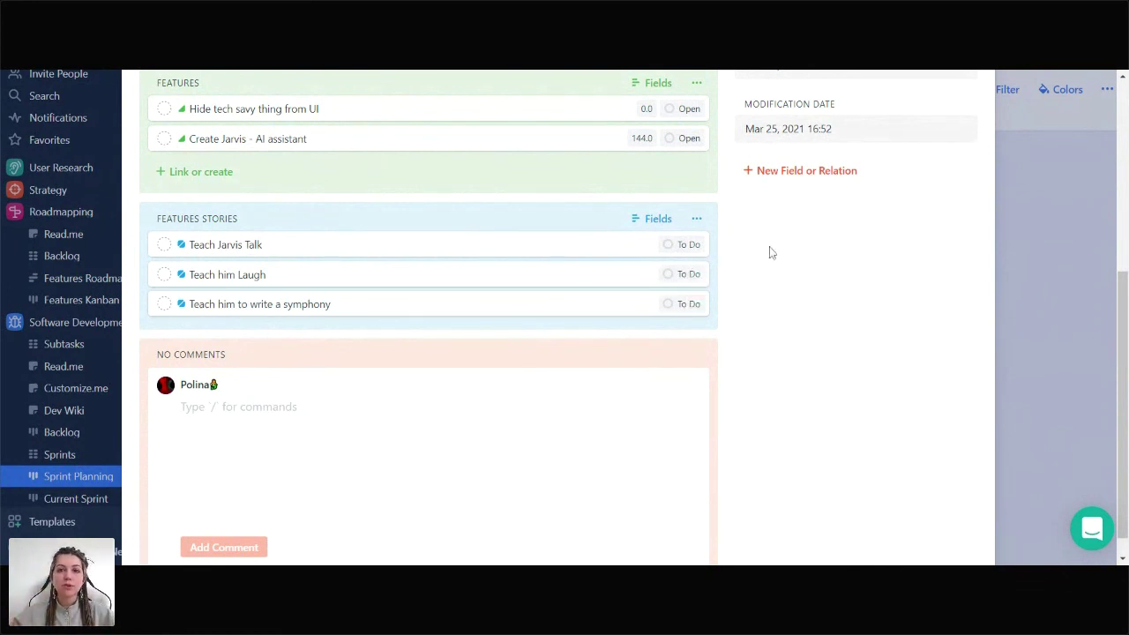
{"action": "left_click", "coordinate": [770, 183]}
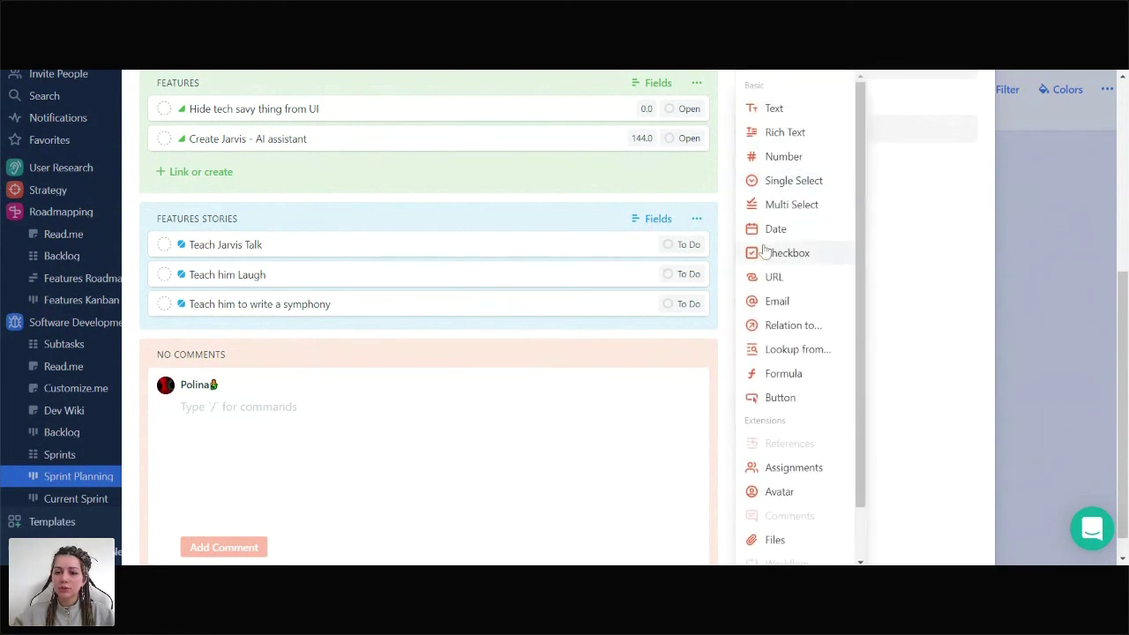
{"action": "left_click", "coordinate": [795, 351]}
{"action": "left_click", "coordinate": [776, 225]}
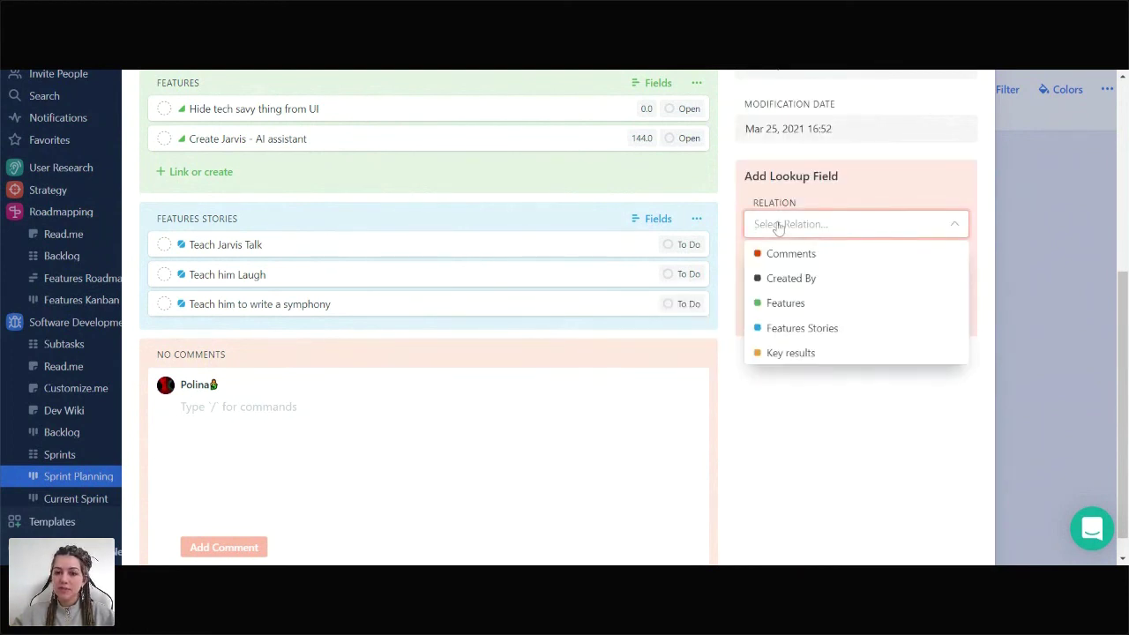
{"action": "left_click", "coordinate": [792, 328]}
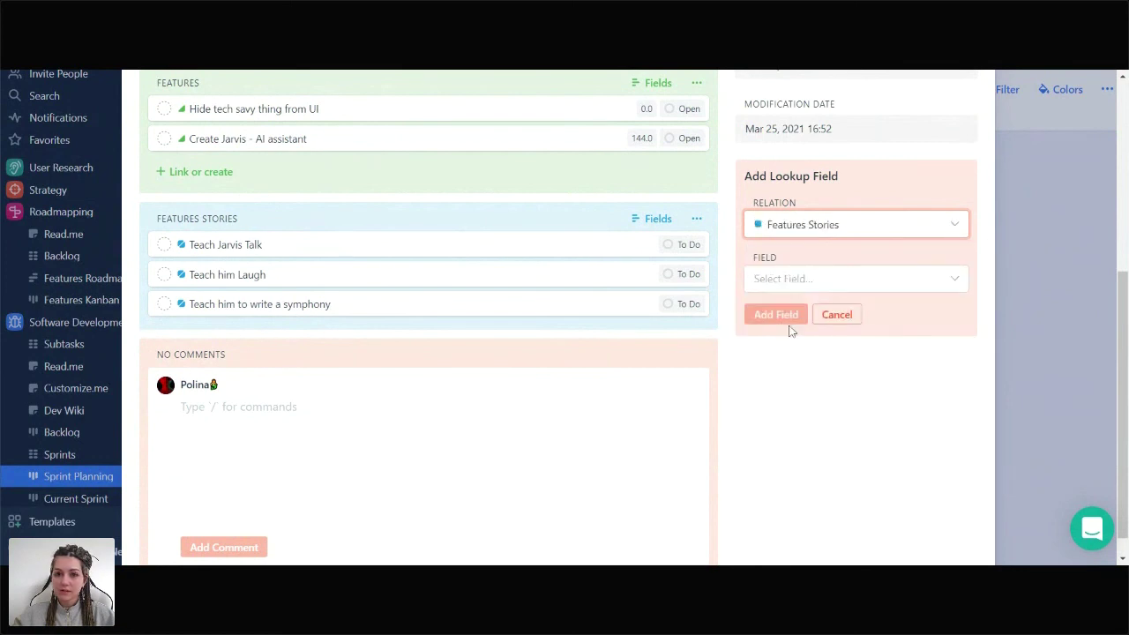
{"action": "left_click", "coordinate": [826, 282]}
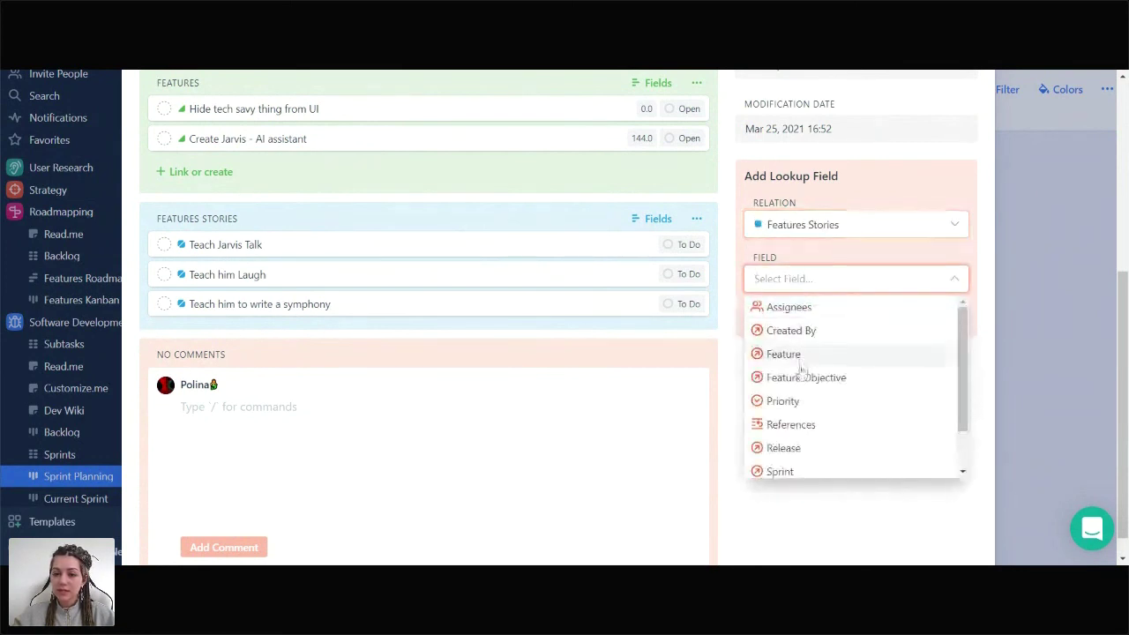
{"action": "type", "text": "s"}
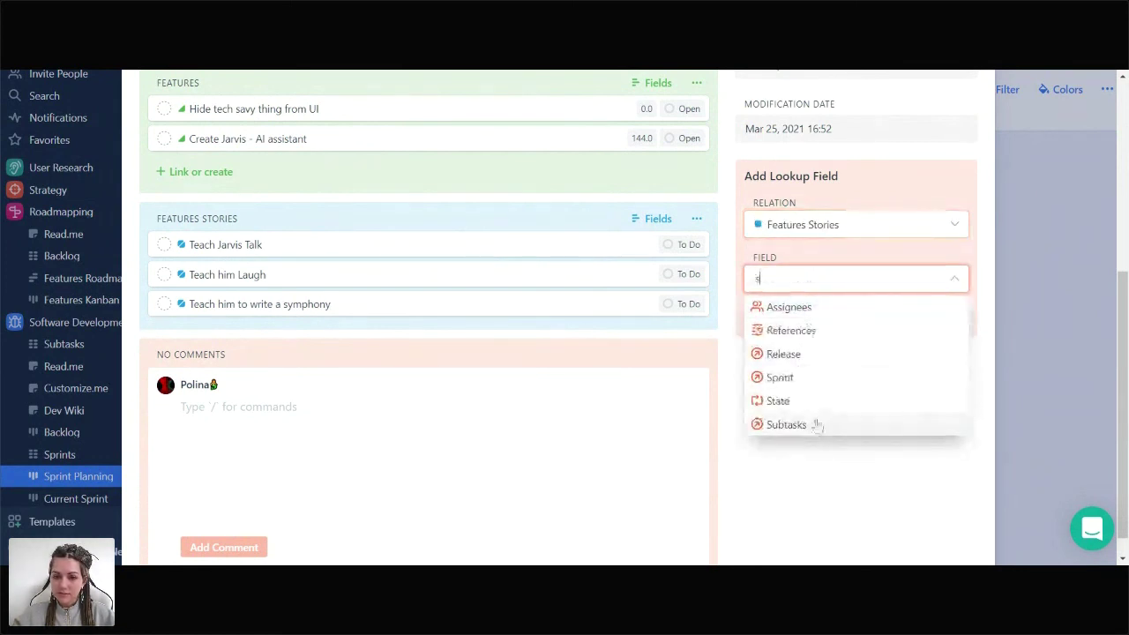
{"action": "left_click", "coordinate": [815, 425]}
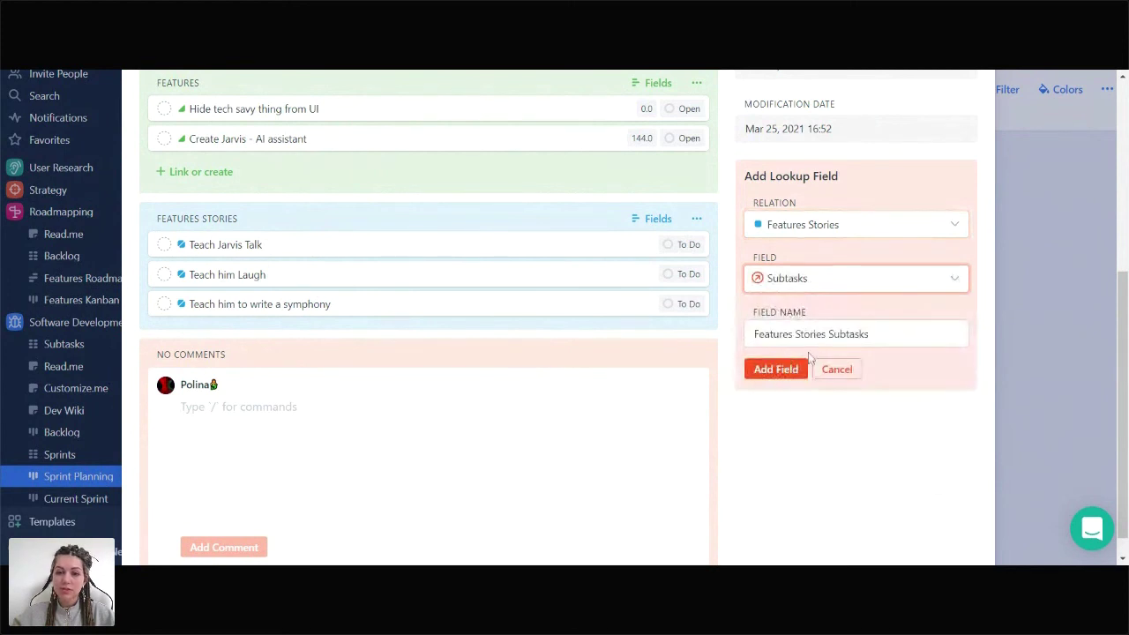
{"action": "left_click", "coordinate": [775, 369]}
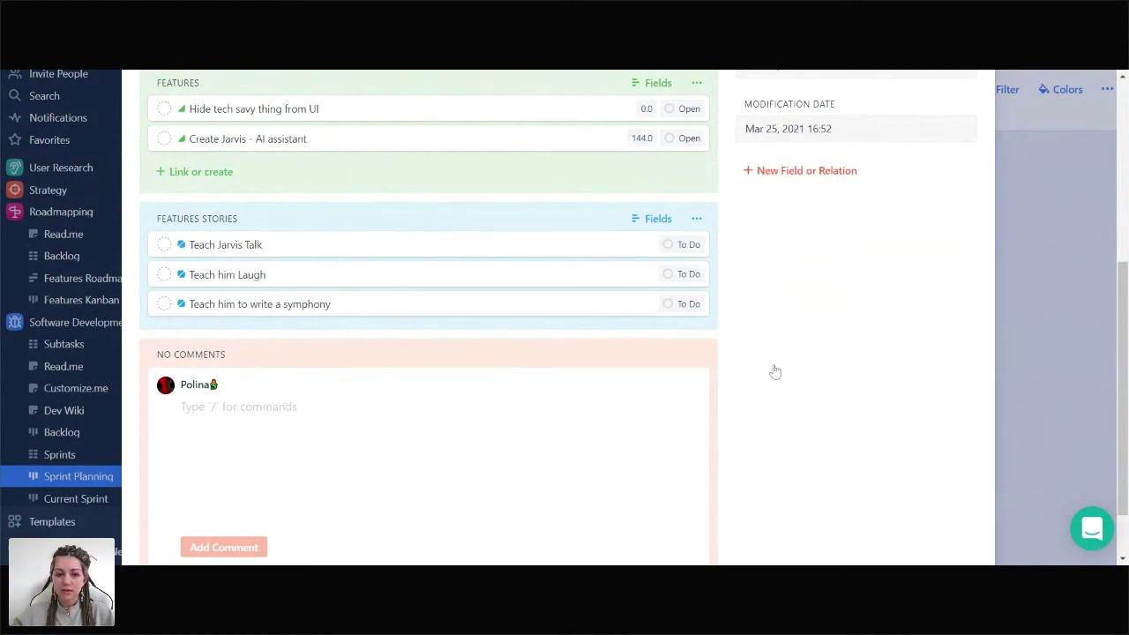
Drag the Features Stories Subtasks section above the comments.
{"action": "left_click_drag", "start_coordinate": [146, 465], "coordinate": [162, 221]}
{"action": "scroll", "coordinate": [399, 223], "scroll_direction": "up", "scroll_amount": 3}
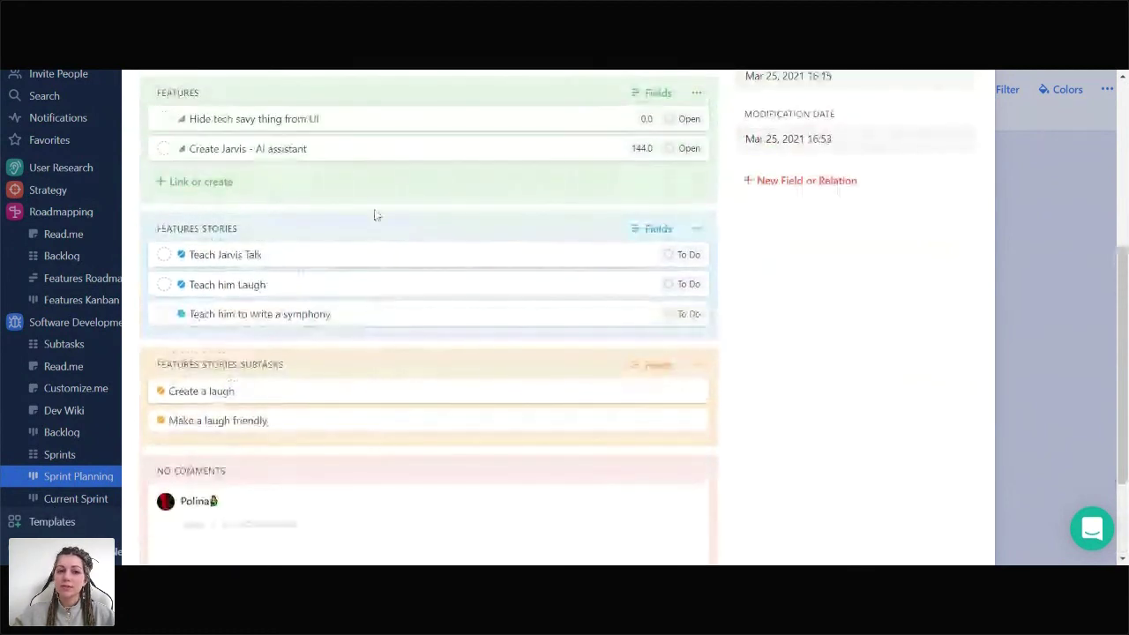
{"action": "scroll", "coordinate": [354, 328], "scroll_direction": "up", "scroll_amount": 2}
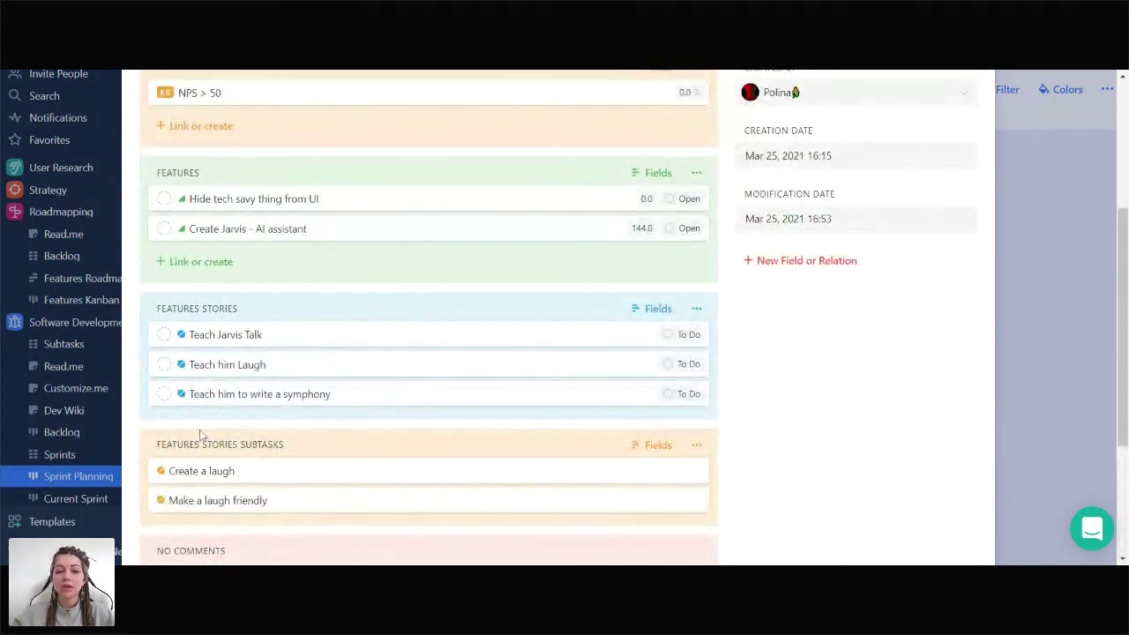
View the Teach him to write a symphony story, then close it back to the Sprint Planning board.
{"action": "left_click", "coordinate": [381, 399]}
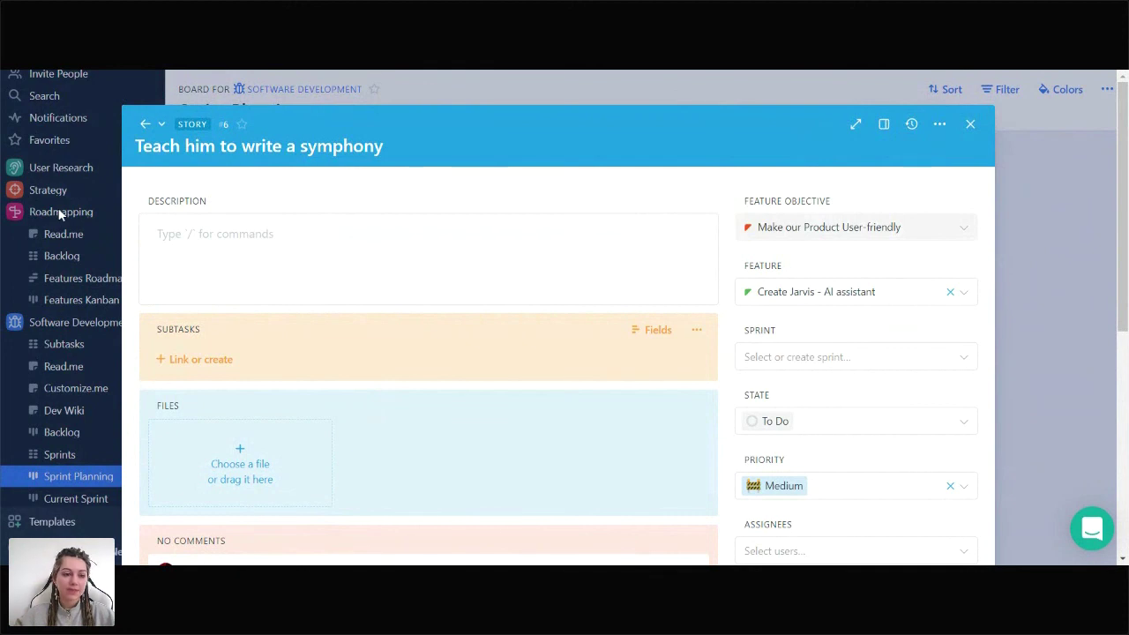
{"action": "key", "text": "Escape"}
{"action": "scroll", "coordinate": [76, 326], "scroll_direction": "down", "scroll_amount": 1}
{"action": "left_click", "coordinate": [81, 474]}
Re-expand the Meta space and open its concierge service welcome document.
{"action": "left_click", "coordinate": [82, 474]}
{"action": "left_click", "coordinate": [82, 474]}
{"action": "scroll", "coordinate": [81, 473], "scroll_direction": "down", "scroll_amount": 1}
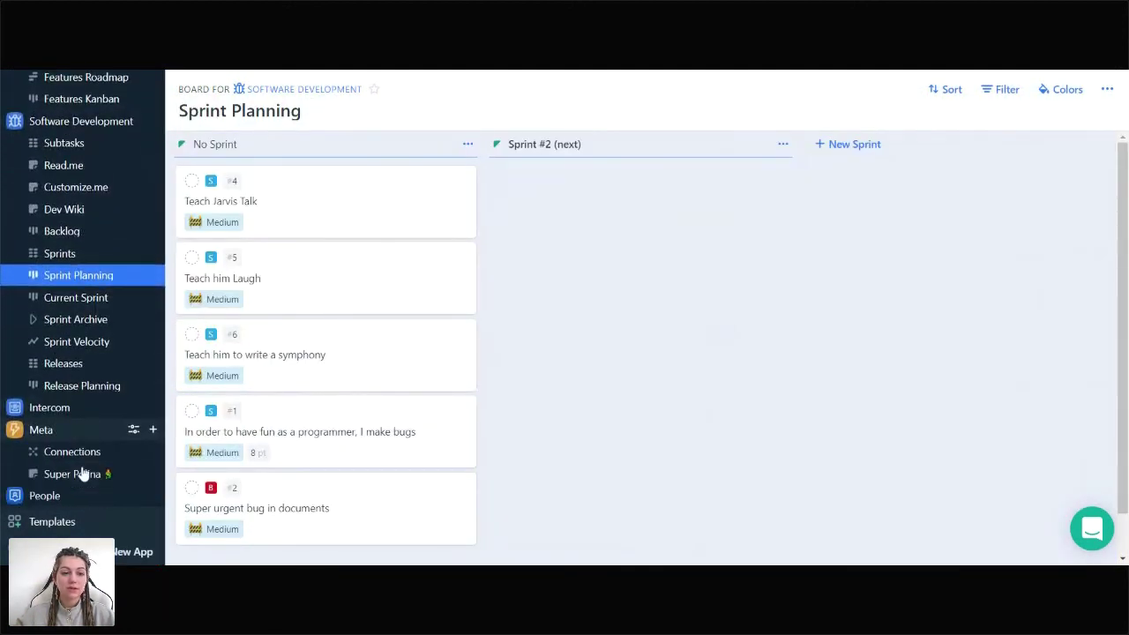
{"action": "left_click", "coordinate": [99, 475]}
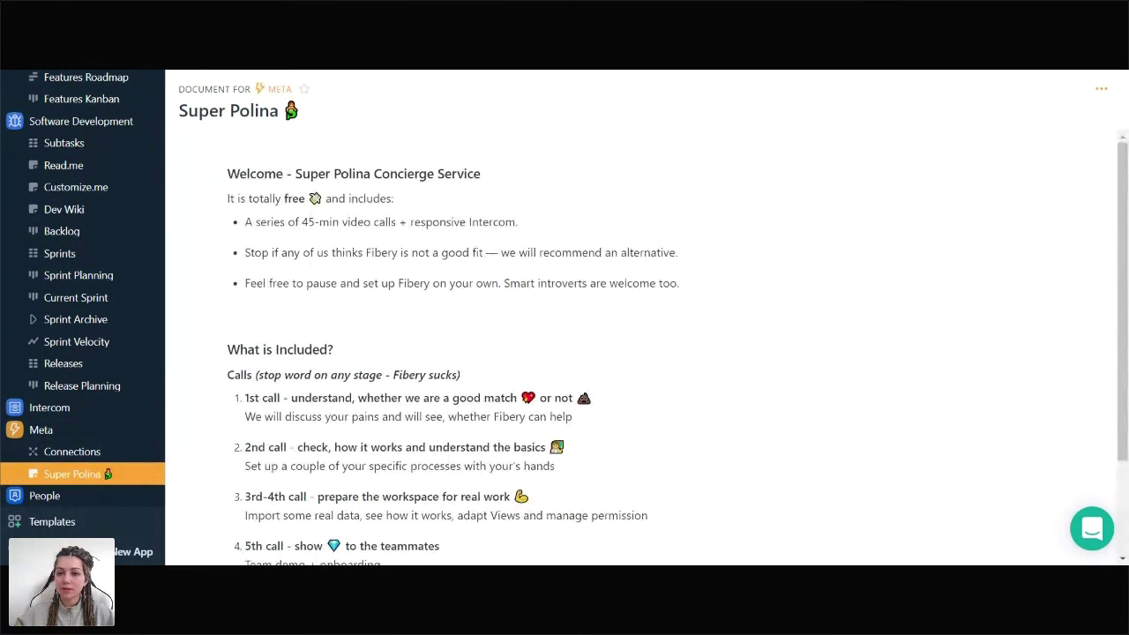
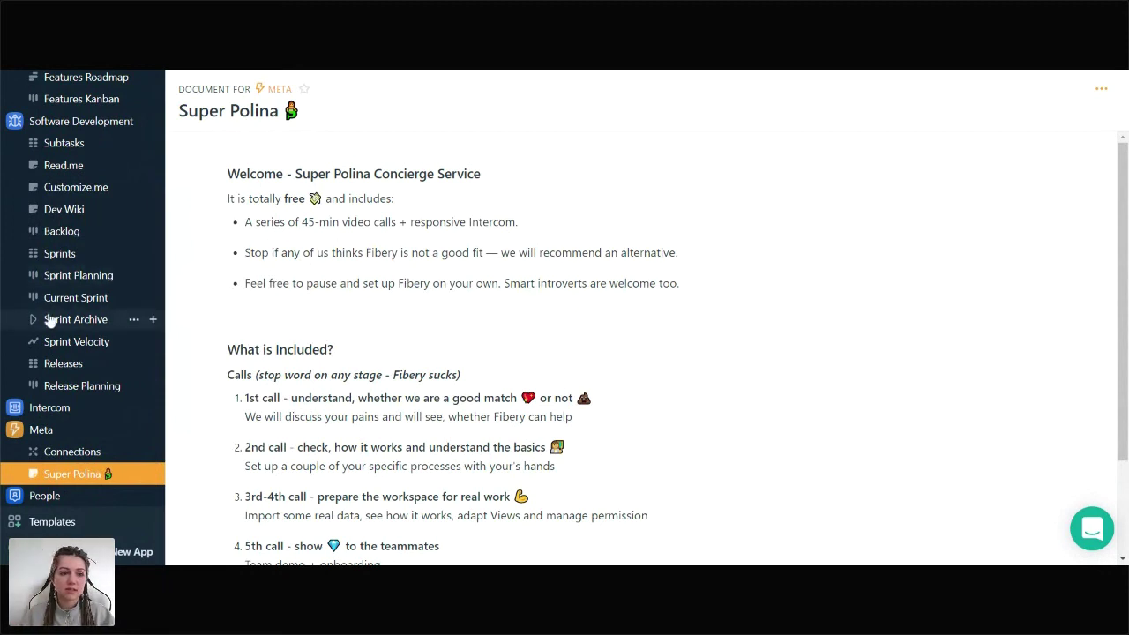
Fold the Software Development, Roadmapping and Meta sidebar sections and show the My Apps map.
{"action": "left_click", "coordinate": [49, 123]}
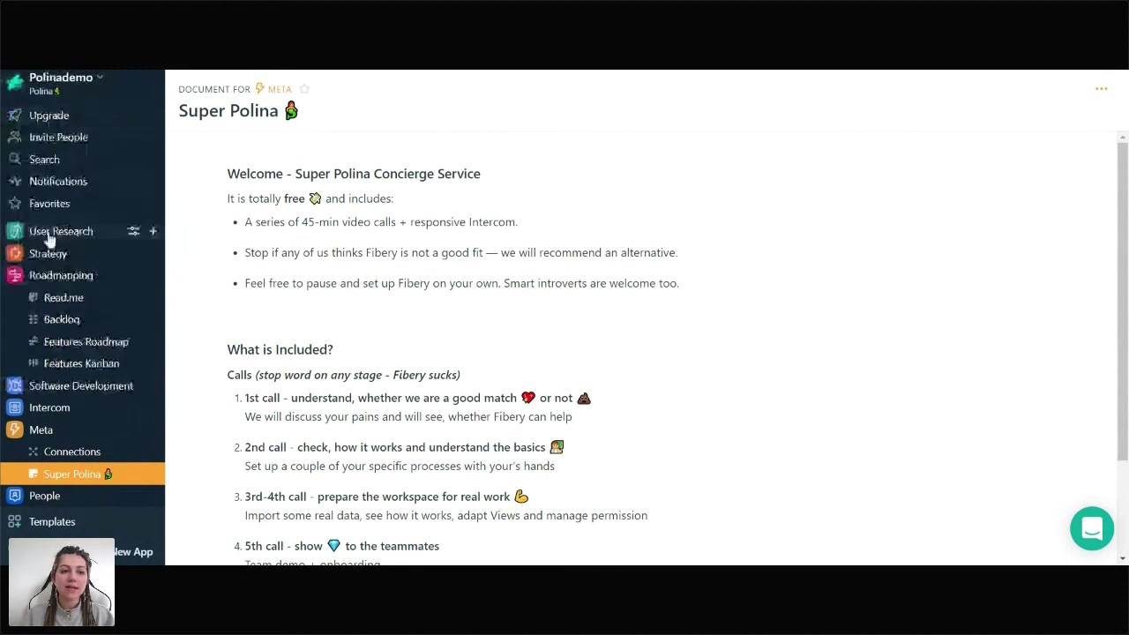
{"action": "left_click", "coordinate": [61, 283]}
{"action": "left_click", "coordinate": [37, 352]}
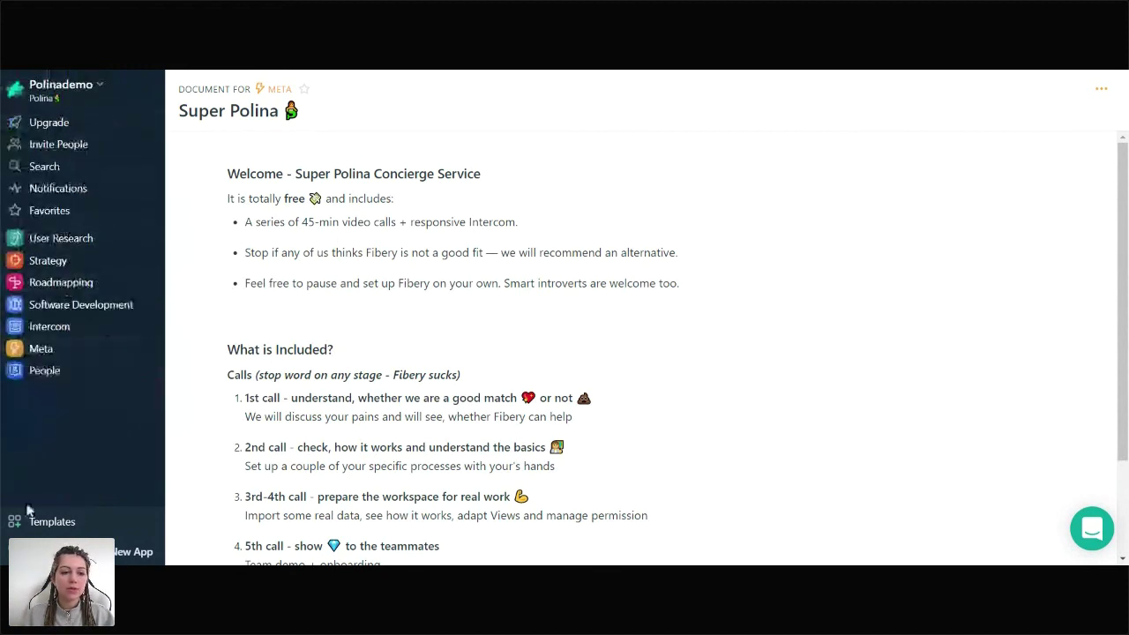
{"action": "left_click", "coordinate": [45, 520]}
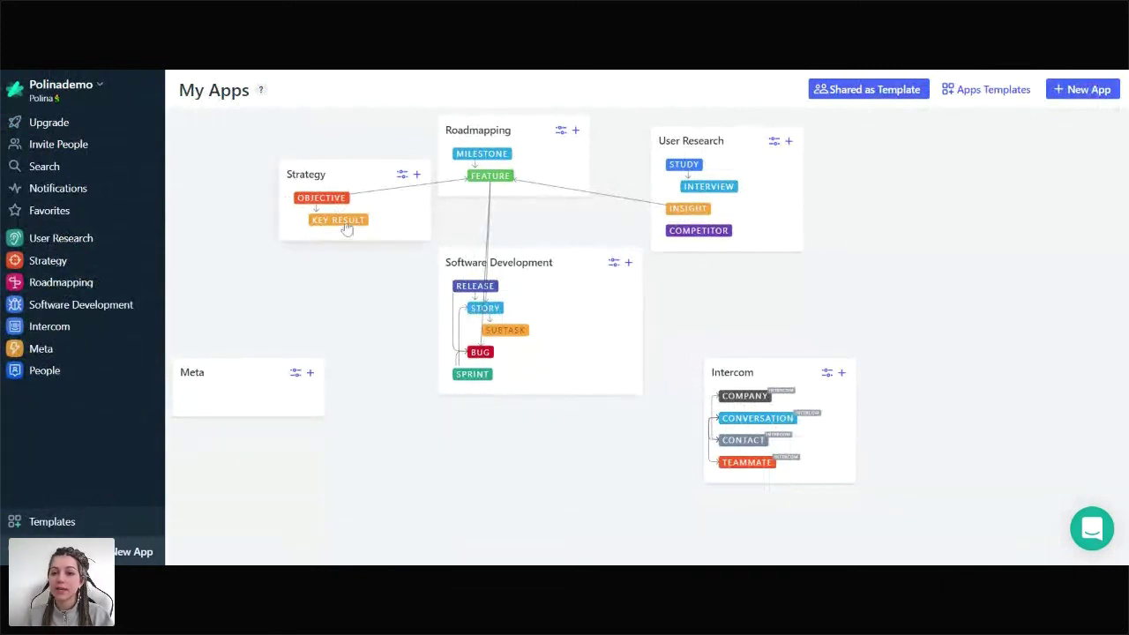
Add a many-to-one relation field from Objective to Story.
{"action": "left_click", "coordinate": [321, 198]}
{"action": "scroll", "coordinate": [891, 485], "scroll_direction": "down", "scroll_amount": 3}
{"action": "left_click", "coordinate": [838, 532]}
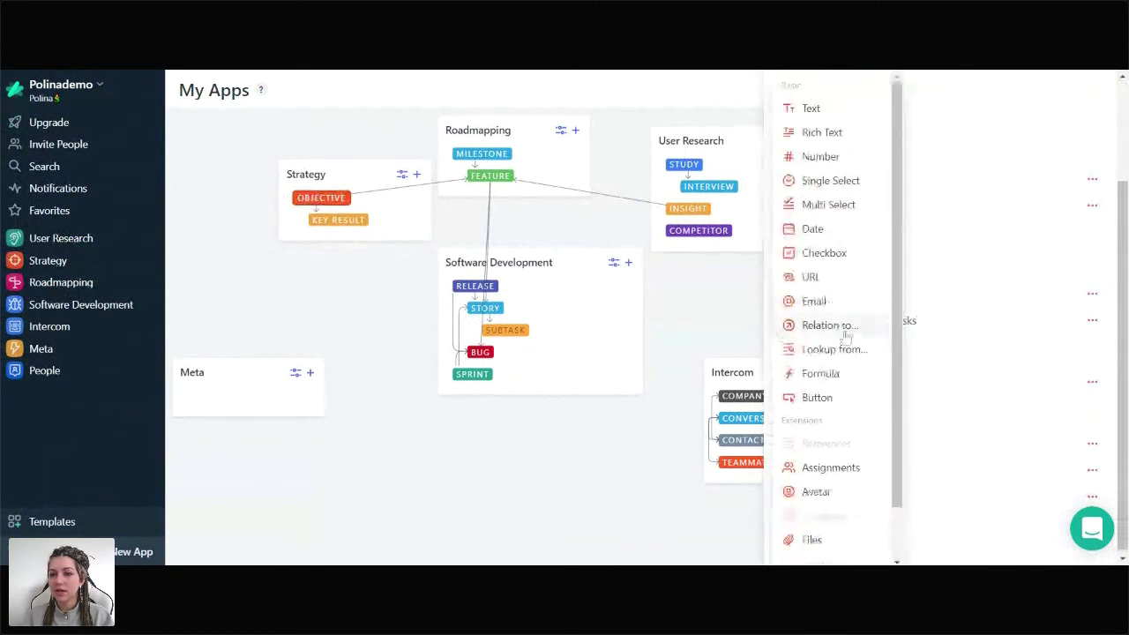
{"action": "mouse_move", "coordinate": [846, 336]}
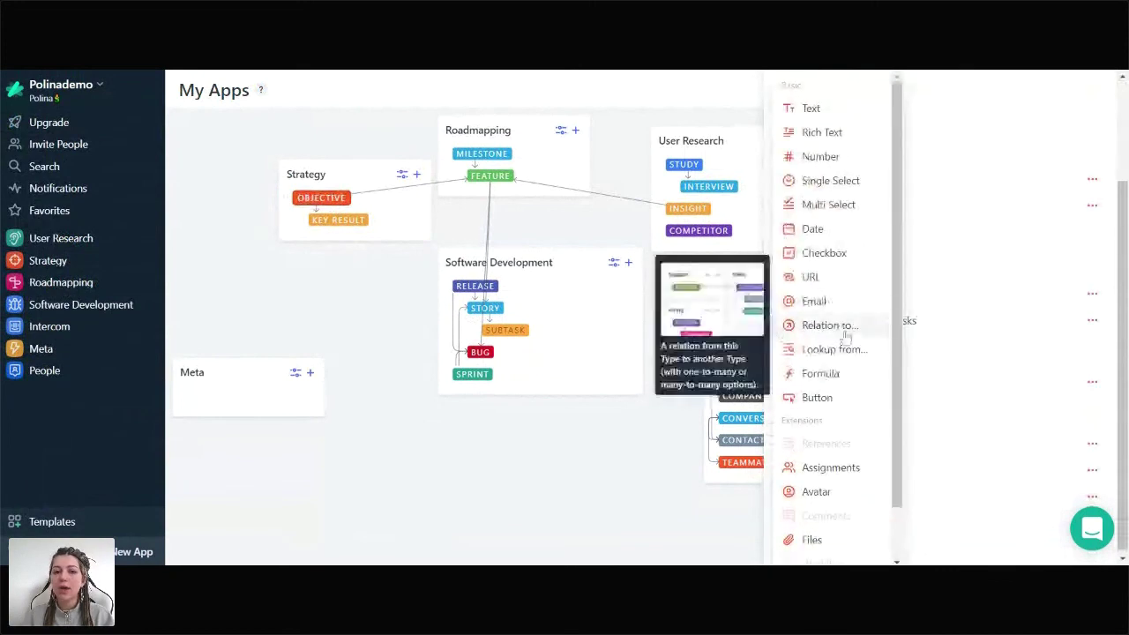
{"action": "left_click", "coordinate": [845, 328]}
{"action": "left_click", "coordinate": [848, 380]}
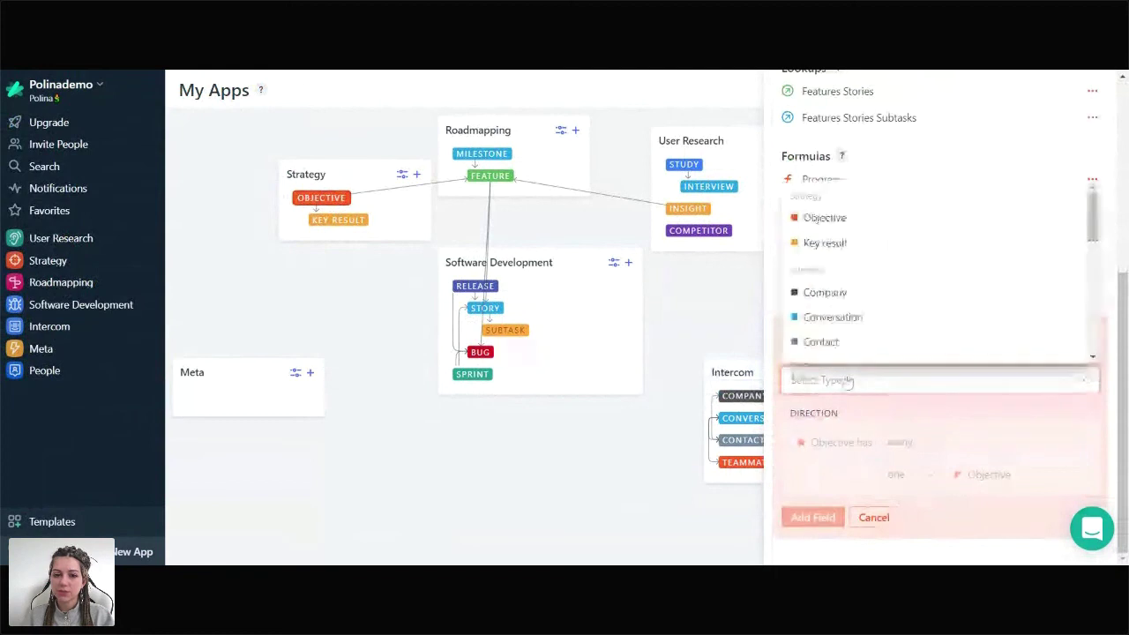
{"action": "type", "text": "stor"}
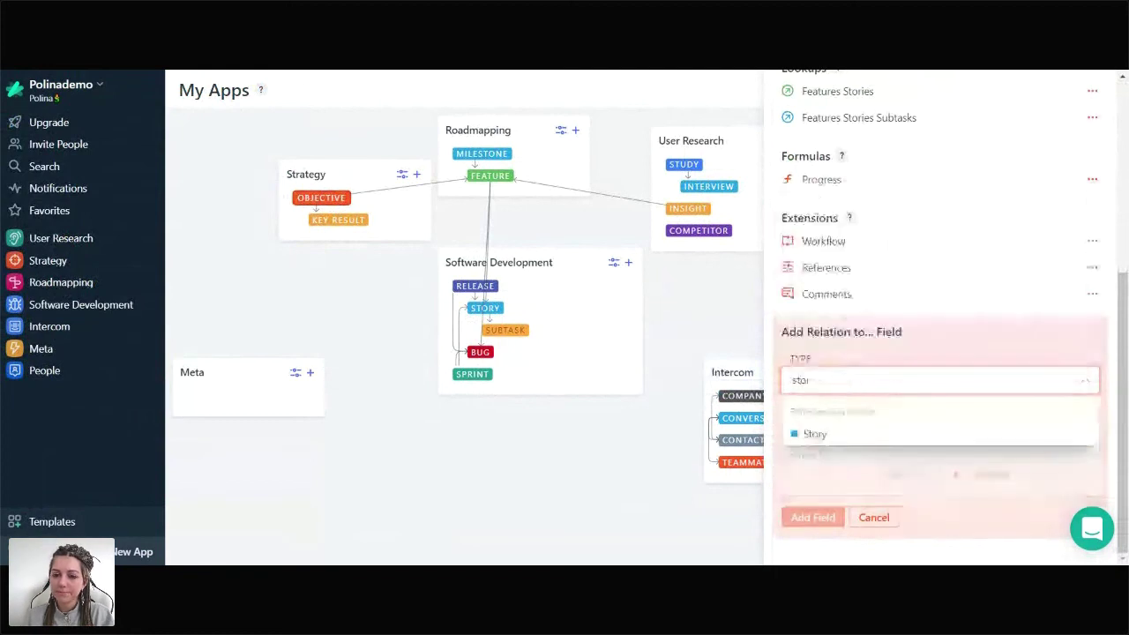
{"action": "left_click", "coordinate": [817, 437]}
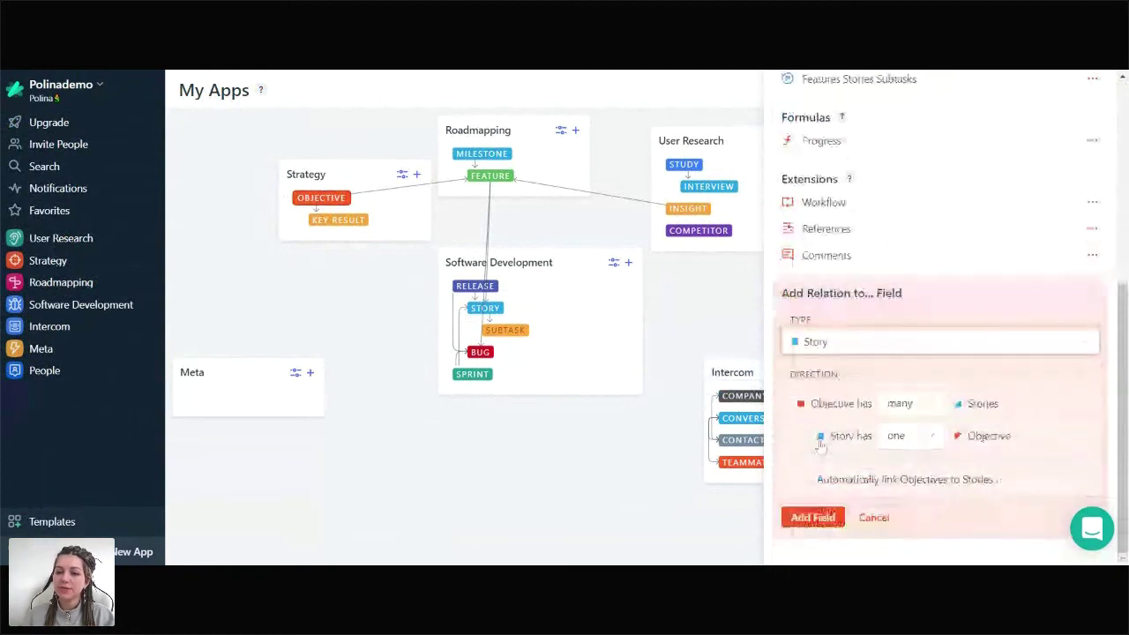
{"action": "left_click", "coordinate": [823, 518]}
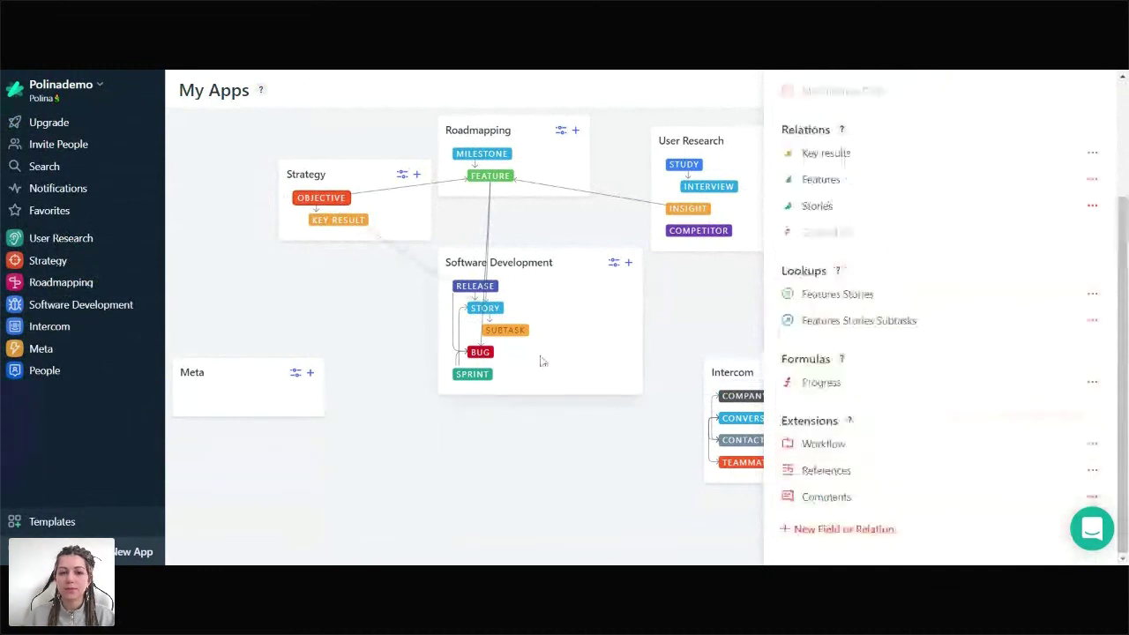
Close the Objective type settings and expand the Software Development app's views.
{"action": "left_click", "coordinate": [518, 338]}
{"action": "left_click", "coordinate": [534, 246]}
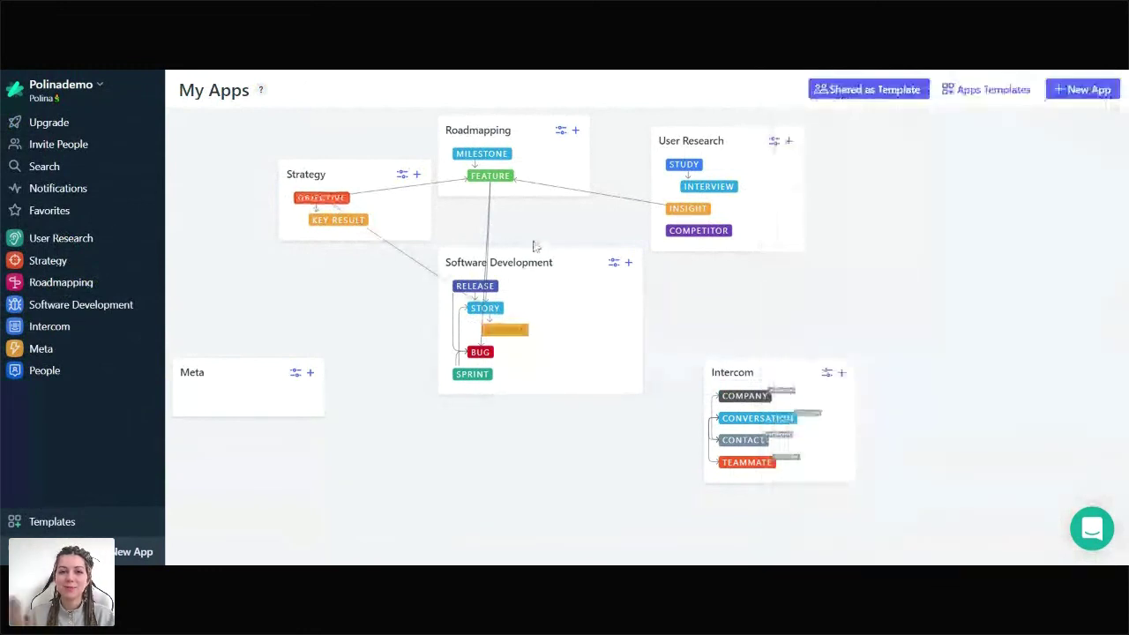
{"action": "left_click", "coordinate": [37, 304]}
Open the Teach Jarvis Talk story from Sprint Planning and move its Objective field to the top.
{"action": "left_click", "coordinate": [94, 458]}
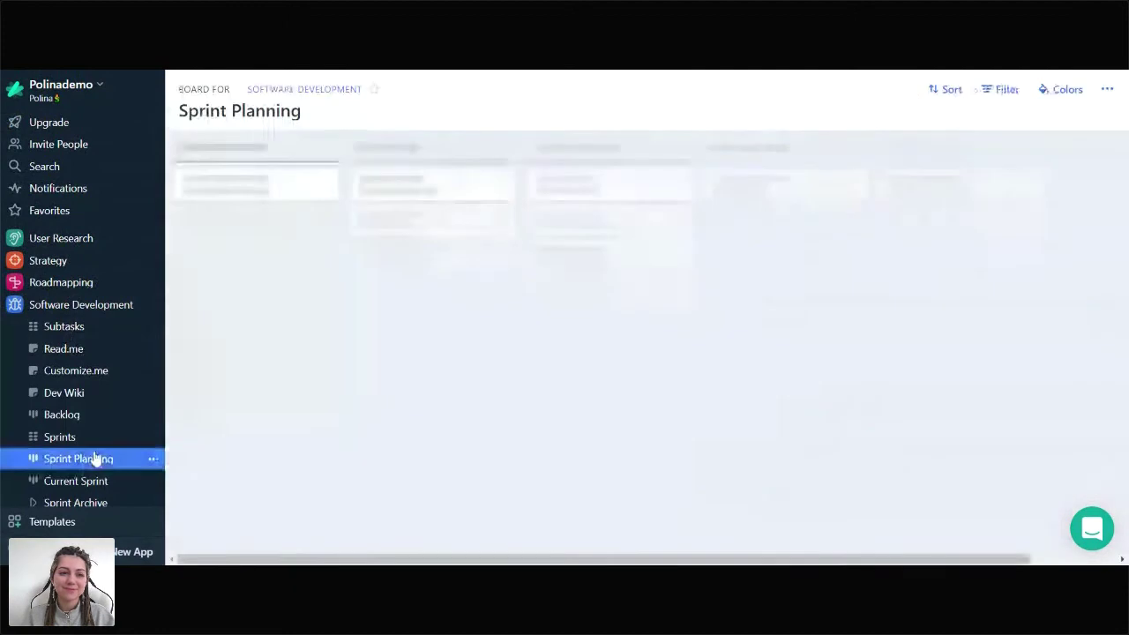
{"action": "left_click", "coordinate": [343, 190]}
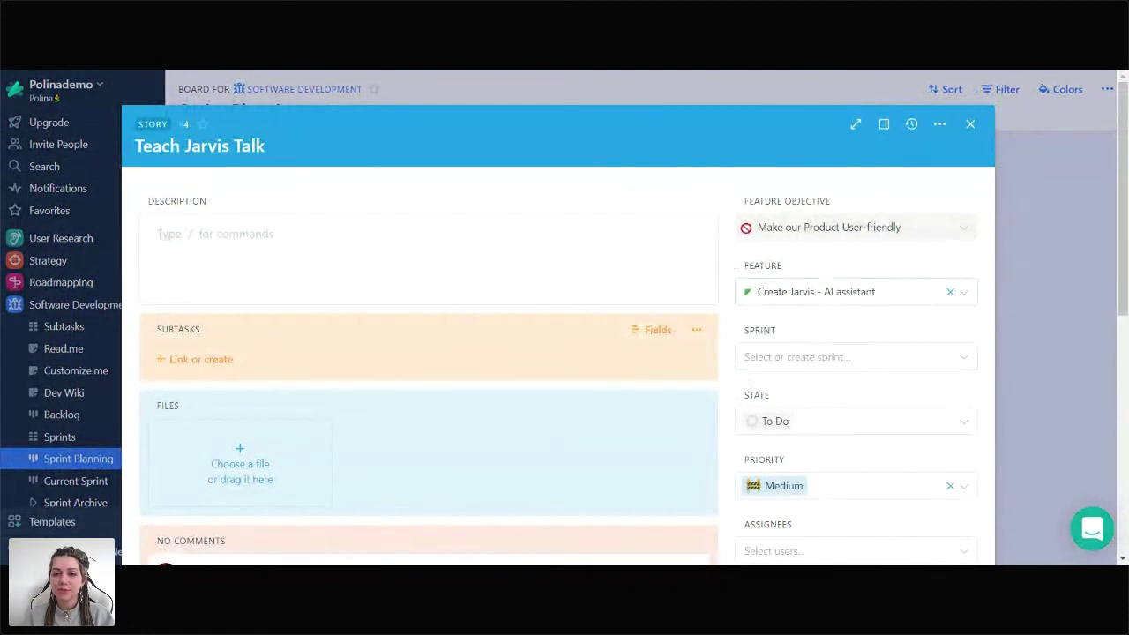
{"action": "scroll", "coordinate": [774, 444], "scroll_direction": "down", "scroll_amount": 2}
{"action": "scroll", "coordinate": [775, 444], "scroll_direction": "down", "scroll_amount": 4}
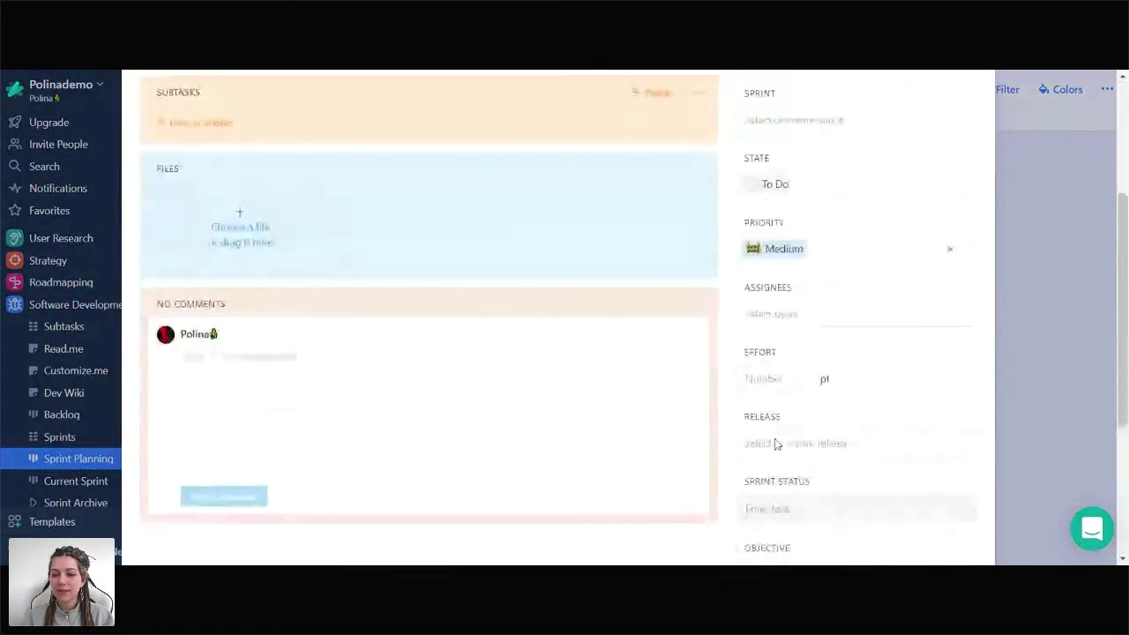
{"action": "left_click_drag", "start_coordinate": [733, 432], "coordinate": [726, 189]}
Set the story's Objective to Cheer Up Product Teams.
{"action": "left_click", "coordinate": [812, 229]}
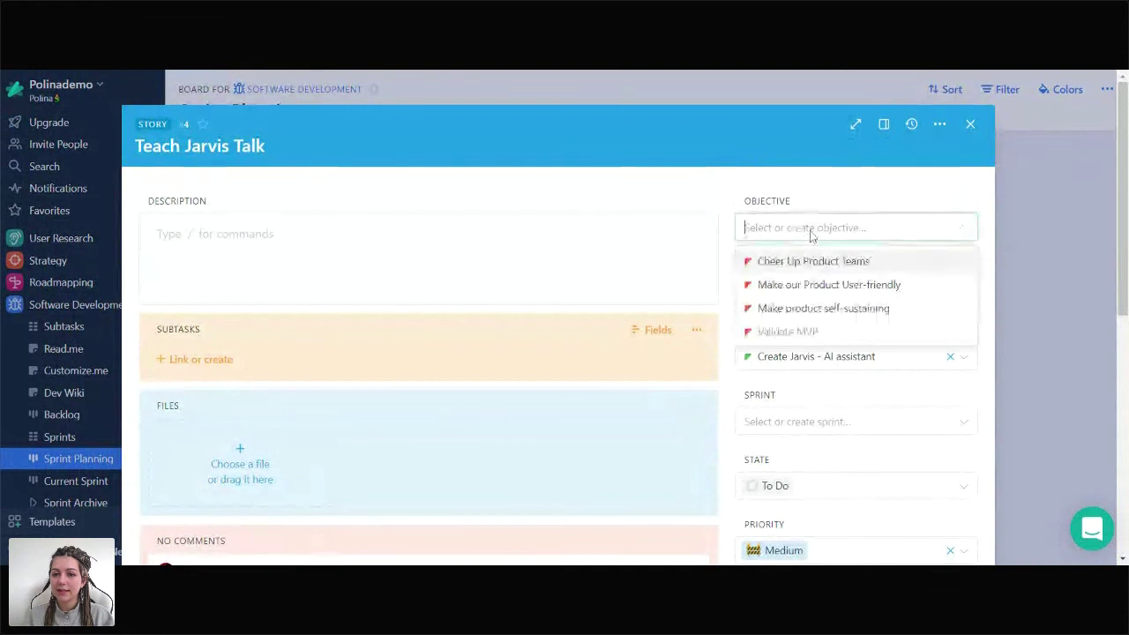
{"action": "left_click", "coordinate": [761, 264]}
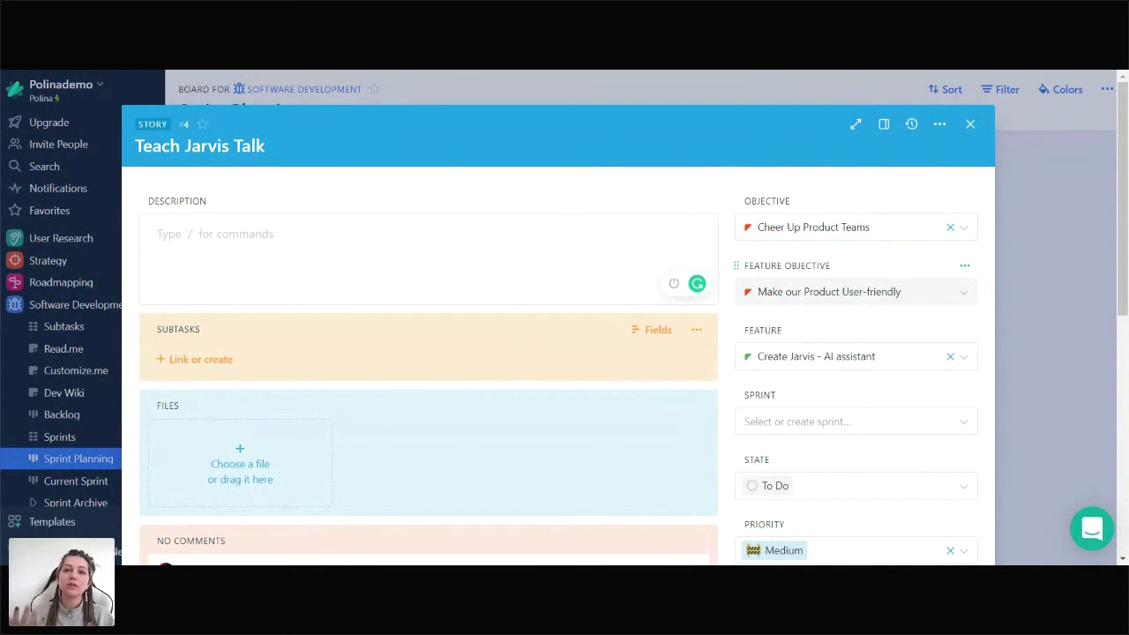
{"action": "left_click_drag", "start_coordinate": [764, 280], "coordinate": [739, 262]}
{"action": "left_click", "coordinate": [754, 253]}
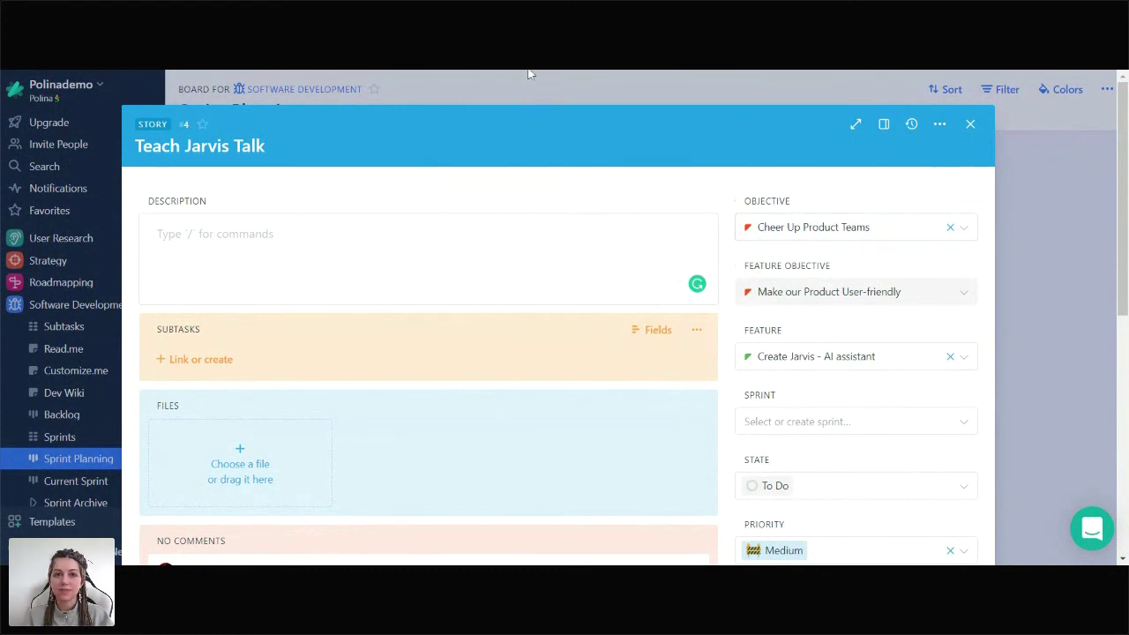
Delete the story's Objective relation field, then open the Connections whiteboard under Meta.
{"action": "left_click", "coordinate": [965, 201]}
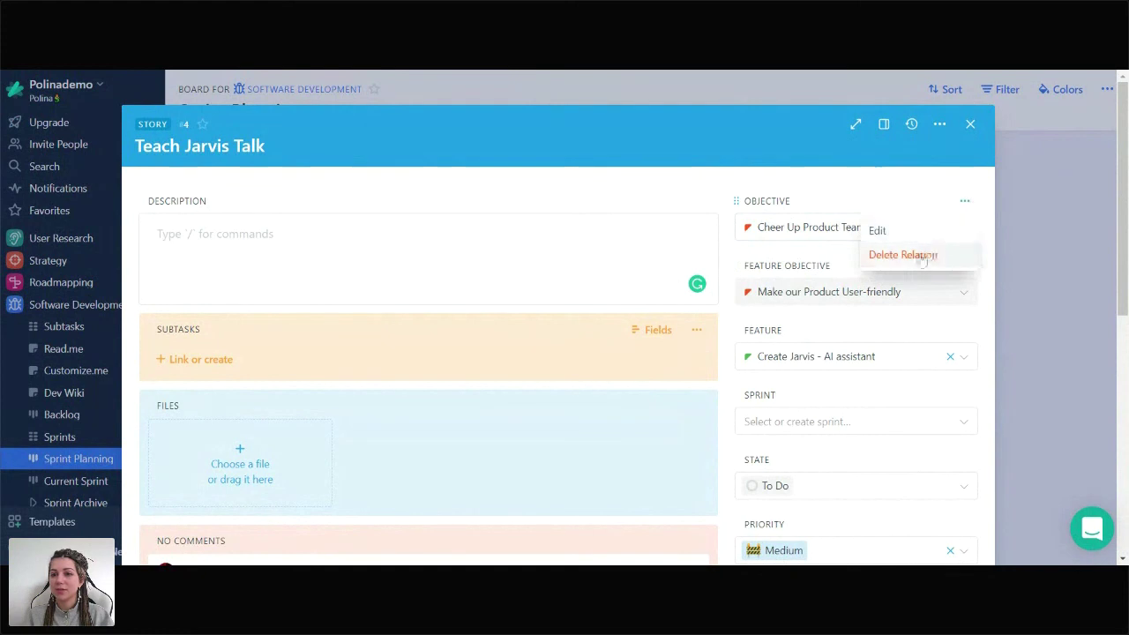
{"action": "left_click", "coordinate": [926, 256]}
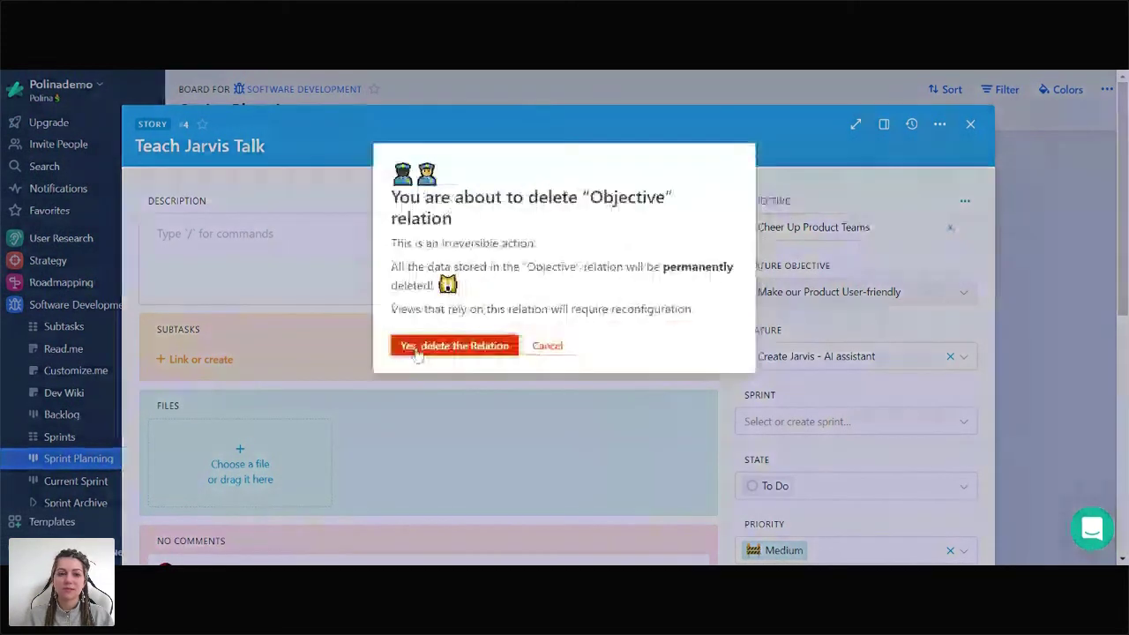
{"action": "left_click", "coordinate": [415, 345]}
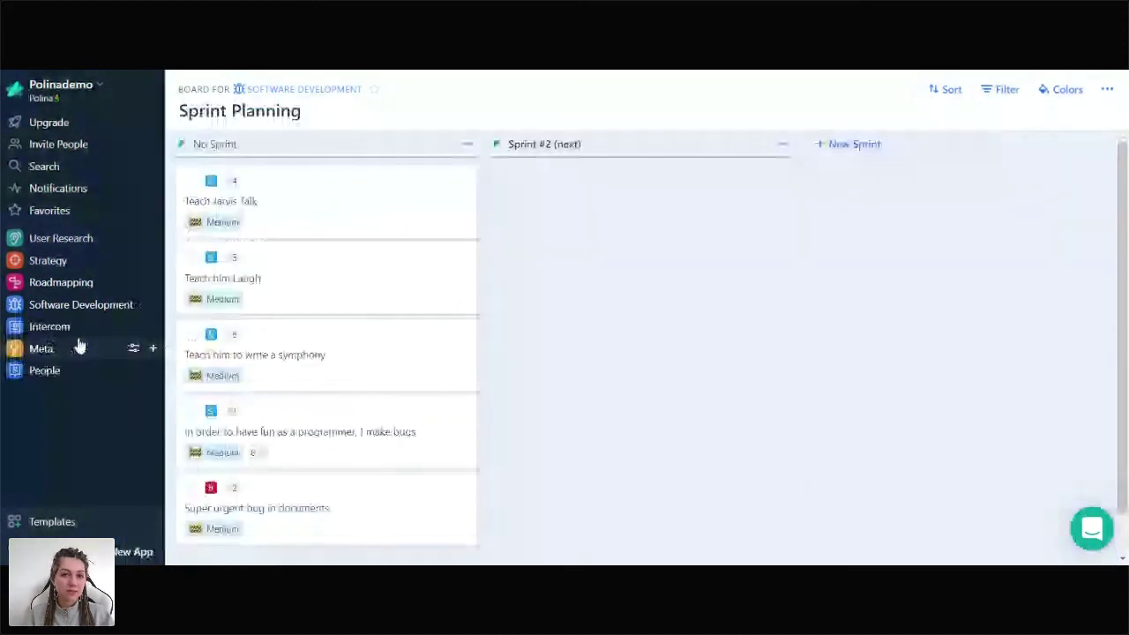
{"action": "left_click", "coordinate": [79, 347]}
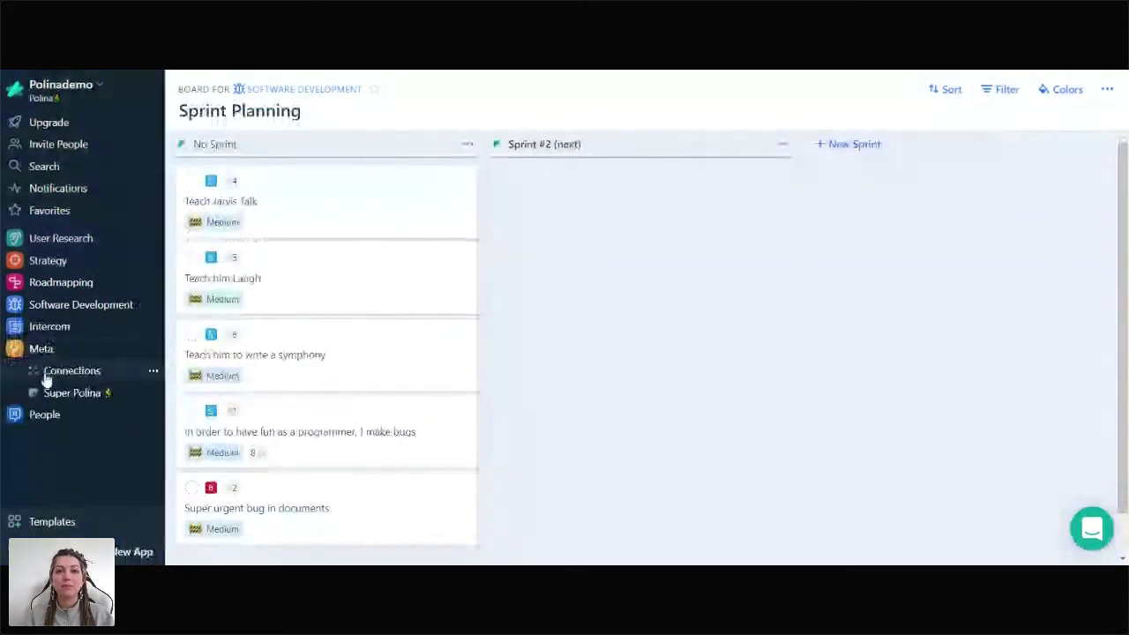
{"action": "left_click", "coordinate": [46, 378]}
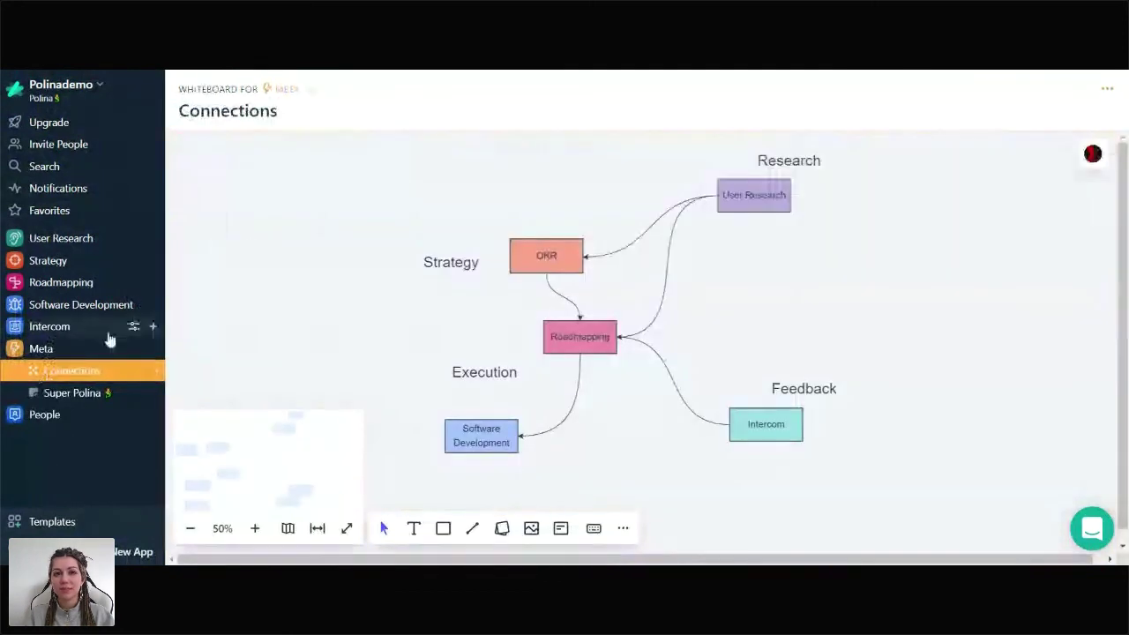